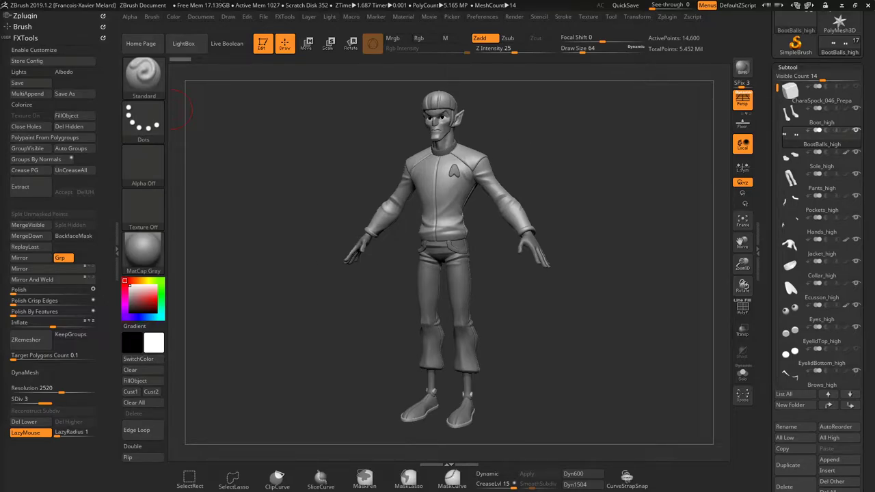
# Step: Switch to Maya and select all the low-poly meshes of the character
pyautogui.hotkey('alt', 'Tab')
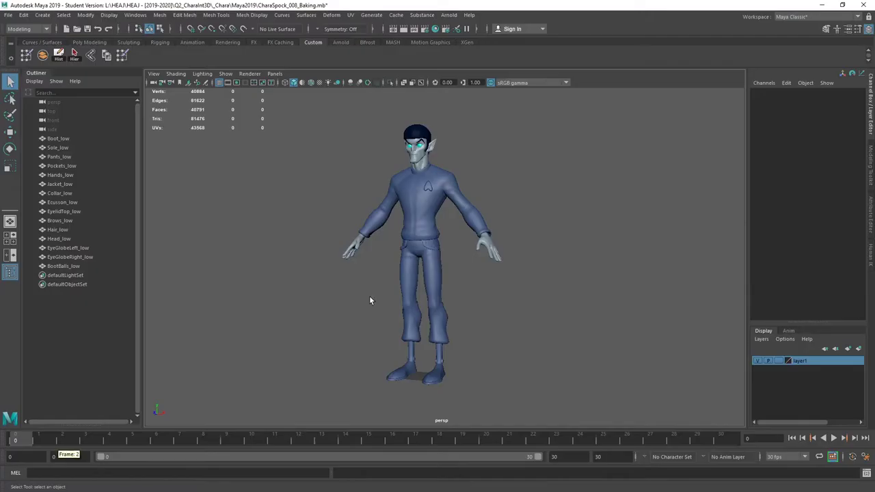
pyautogui.moveTo(333, 104); pyautogui.dragTo(524, 411)
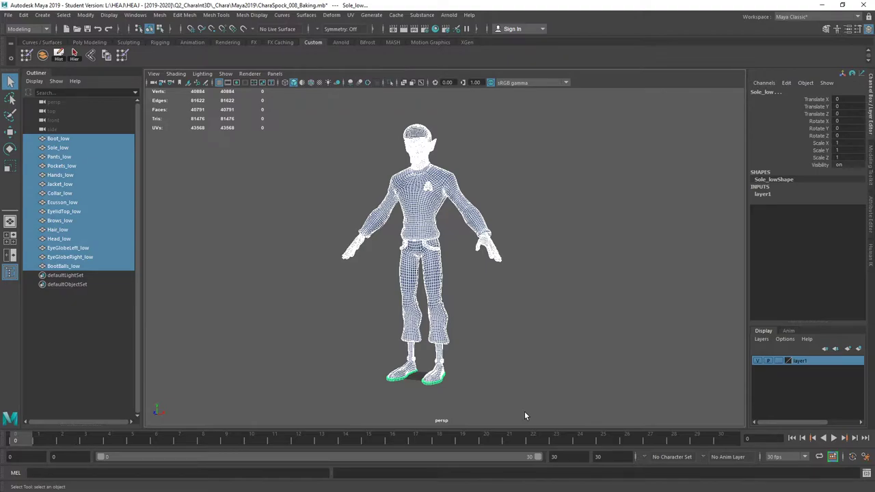
pyautogui.keyDown('alt'); pyautogui.moveTo(521, 359); pyautogui.dragTo(512, 335); pyautogui.keyUp('alt')
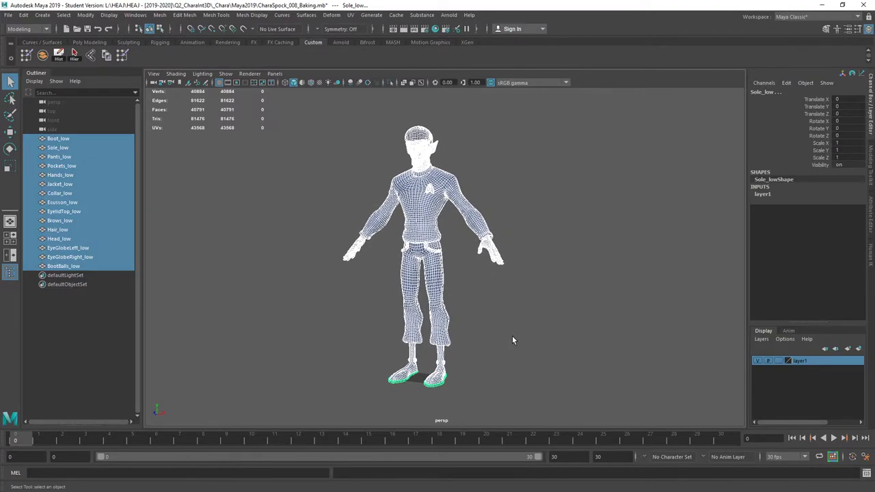
# Step: Switch to Substance Painter, view the textured character, and return to Maya
pyautogui.click(288, 395)
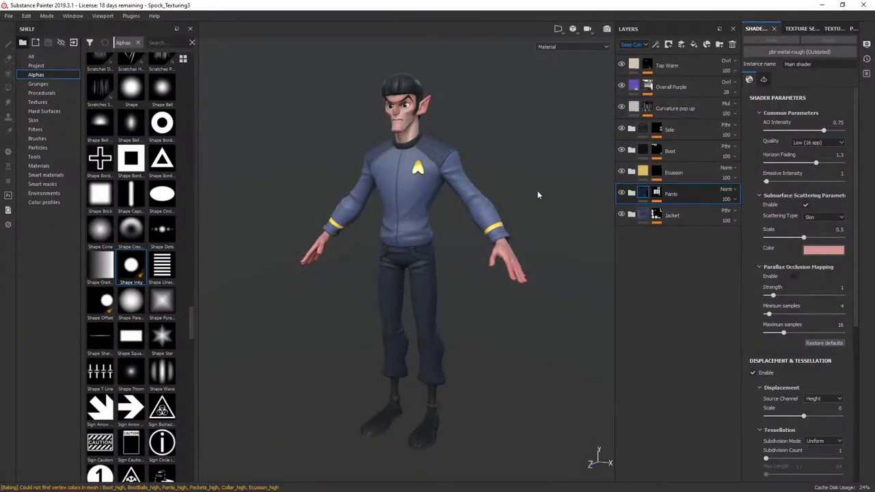
pyautogui.moveTo(476, 133)
pyautogui.keyDown('alt'); pyautogui.mouseDown()
pyautogui.moveTo(504, 150)
pyautogui.moveTo(580, 137)
pyautogui.moveTo(517, 142)
pyautogui.moveTo(485, 131)
pyautogui.moveTo(486, 137)
pyautogui.mouseUp(); pyautogui.keyUp('alt')
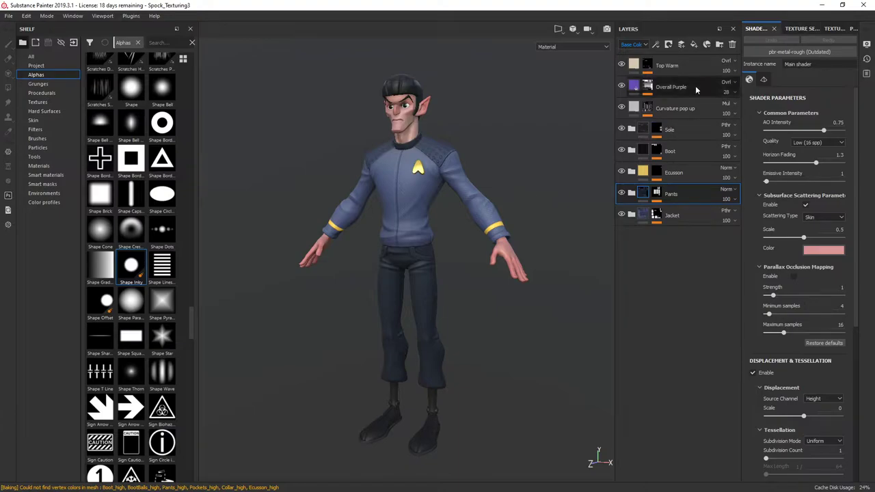
pyautogui.click(821, 6)
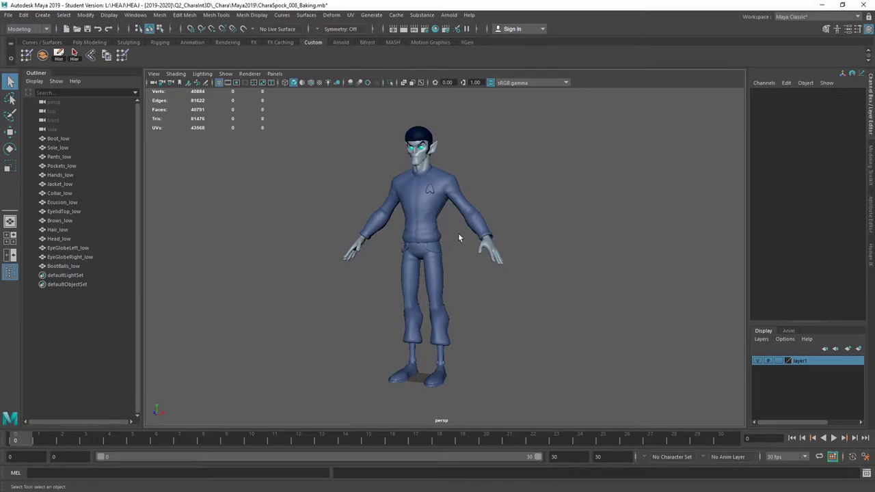
# Step: Select the clothing meshes together: pants, jacket, chest badge, pockets, boots, soles, boot balls and collar
pyautogui.keyDown('alt'); pyautogui.moveTo(526, 213); pyautogui.dragTo(527, 207); pyautogui.keyUp('alt')
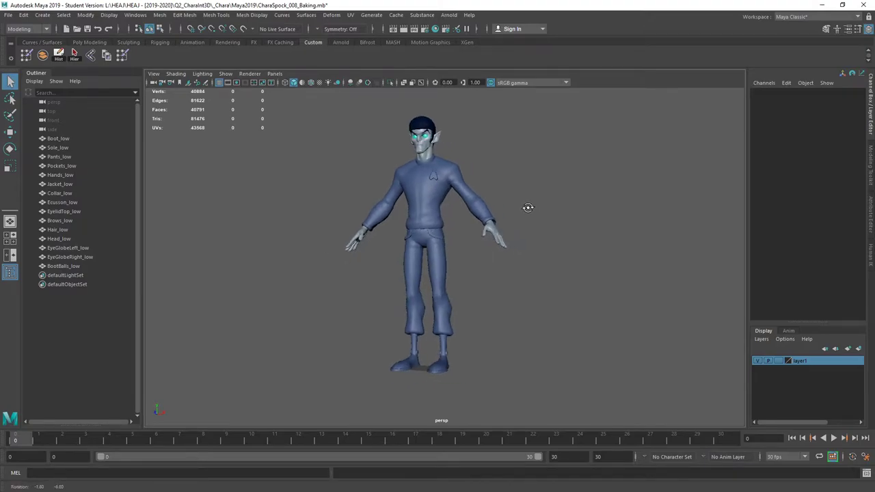
pyautogui.click(441, 261)
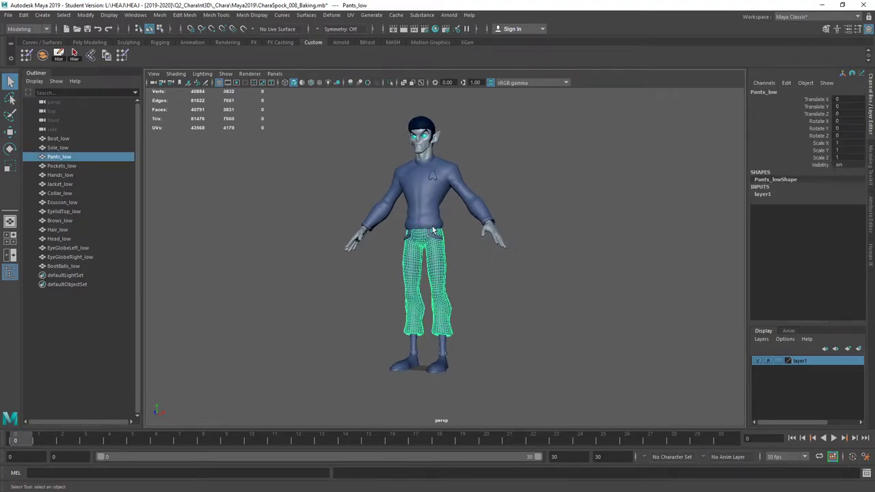
pyautogui.keyDown('shift'); pyautogui.click(428, 210); pyautogui.keyUp('shift')
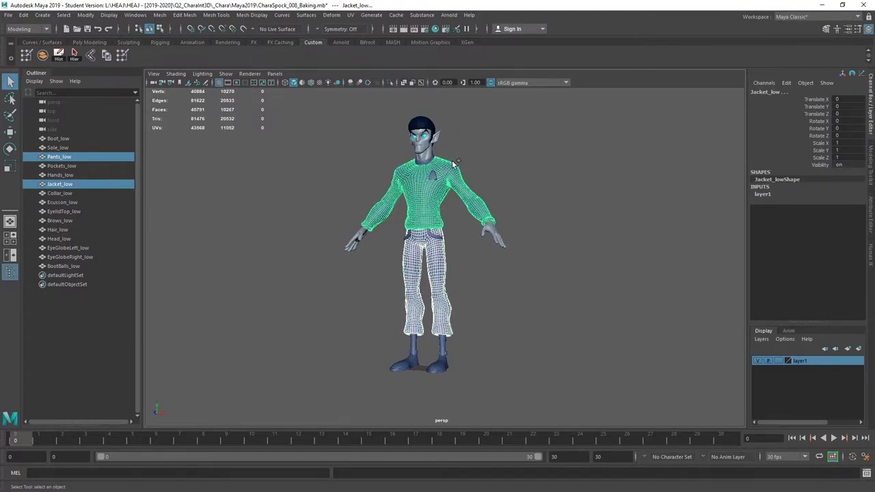
pyautogui.keyDown('shift'); pyautogui.click(432, 178); pyautogui.keyUp('shift')
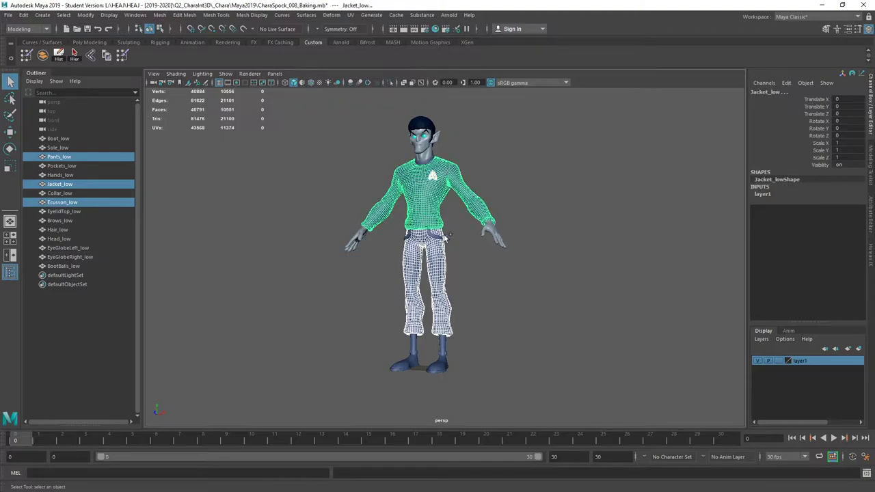
pyautogui.keyDown('shift'); pyautogui.click(431, 253); pyautogui.keyUp('shift')
pyautogui.keyDown('shift'); pyautogui.moveTo(372, 342); pyautogui.dragTo(504, 392); pyautogui.keyUp('shift')
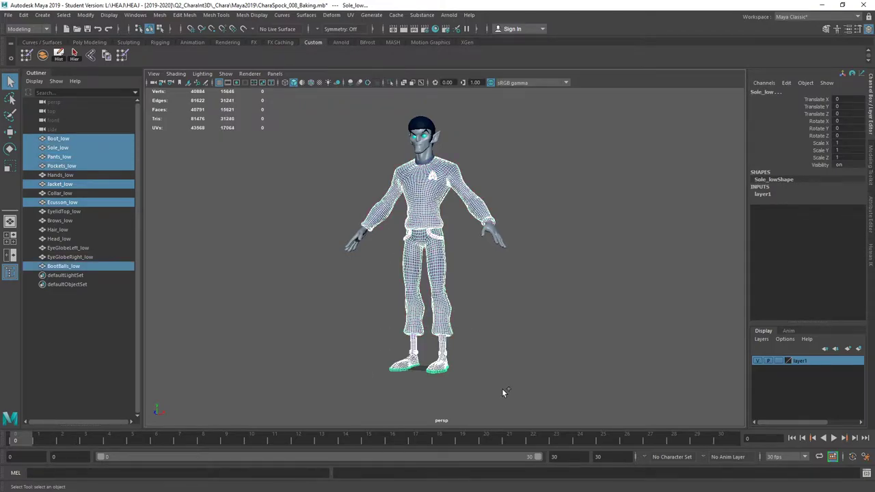
pyautogui.keyDown('shift'); pyautogui.click(427, 171); pyautogui.keyUp('shift')
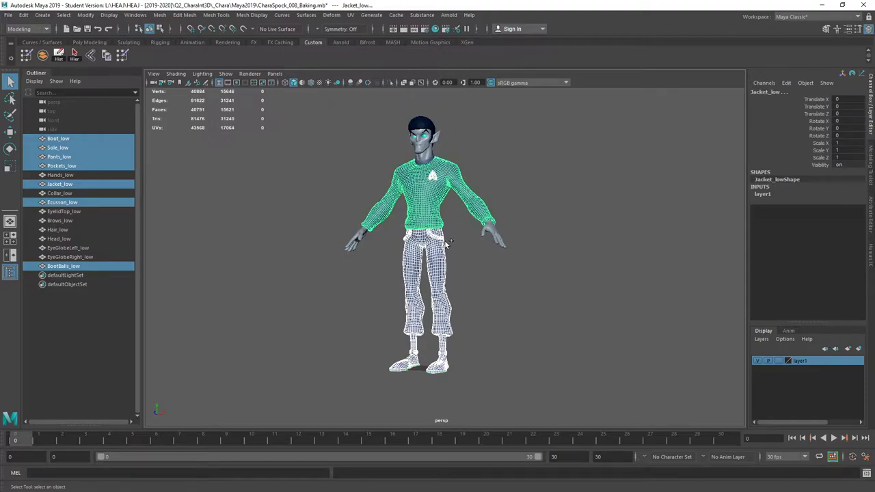
pyautogui.keyDown('shift'); pyautogui.click(424, 164); pyautogui.keyUp('shift')
# Step: Examine the shared UV layout of the selected clothing meshes in the UV Editor, close it and clear the selection
pyautogui.moveTo(462, 238)
pyautogui.keyDown('alt'); pyautogui.mouseDown()
pyautogui.moveTo(397, 239)
pyautogui.moveTo(465, 244)
pyautogui.mouseUp(); pyautogui.keyUp('alt')
pyautogui.click(350, 14)
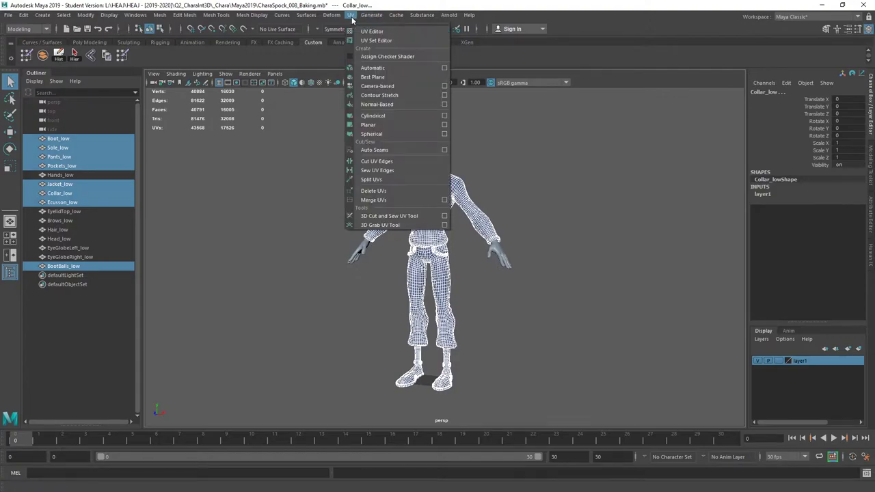
pyautogui.click(369, 30)
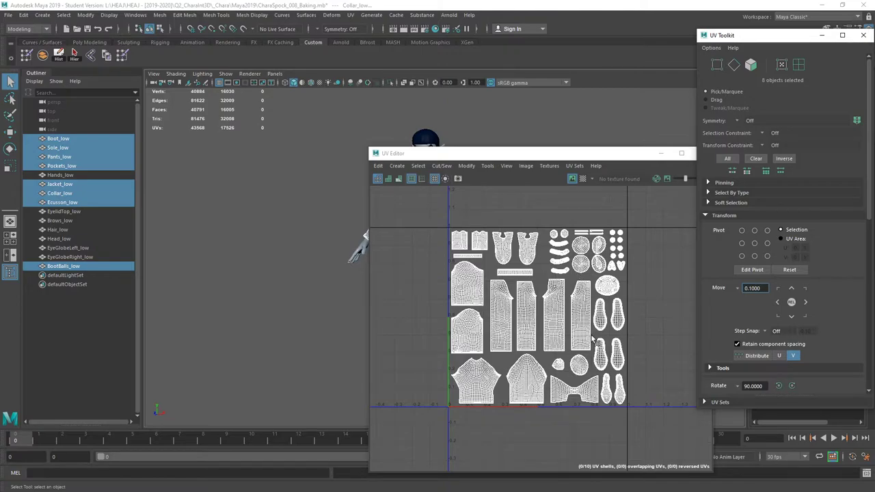
pyautogui.keyDown('alt'); pyautogui.moveTo(527, 335); pyautogui.dragTo(588, 288, button='right'); pyautogui.keyUp('alt')
pyautogui.scroll(3, 588, 288)
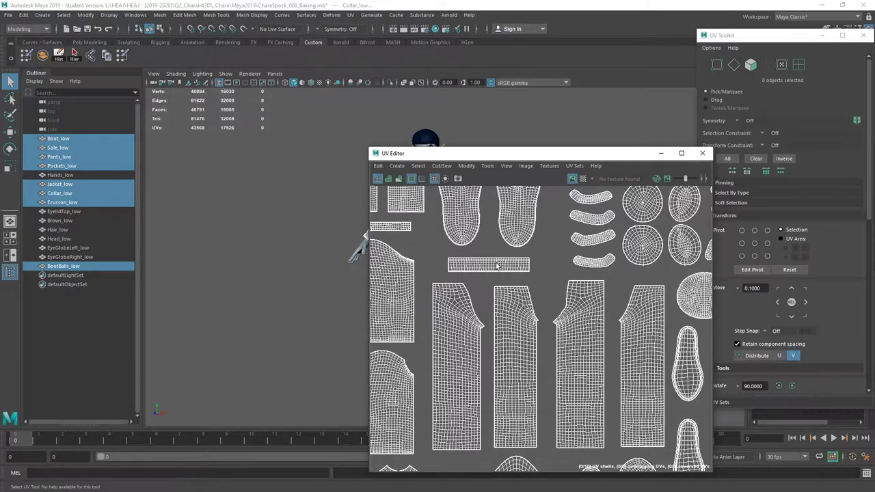
pyautogui.scroll(-3, 601, 281)
pyautogui.scroll(-2, 602, 280)
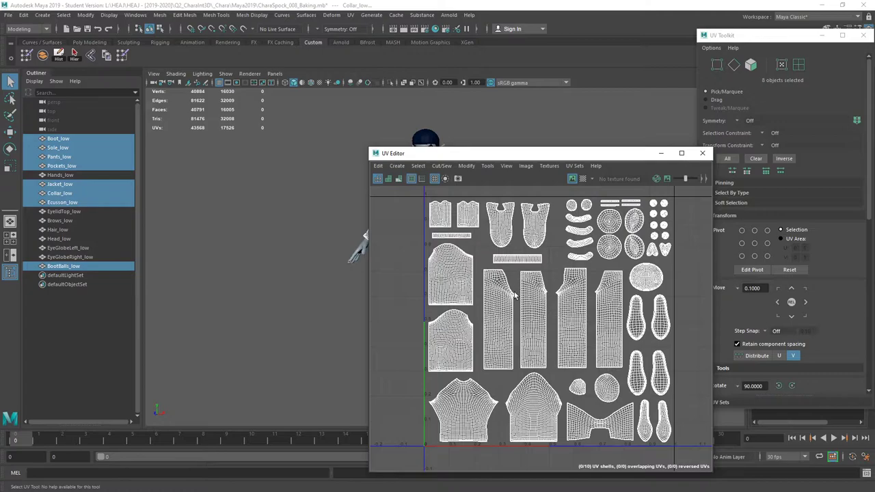
pyautogui.click(701, 153)
pyautogui.click(261, 237)
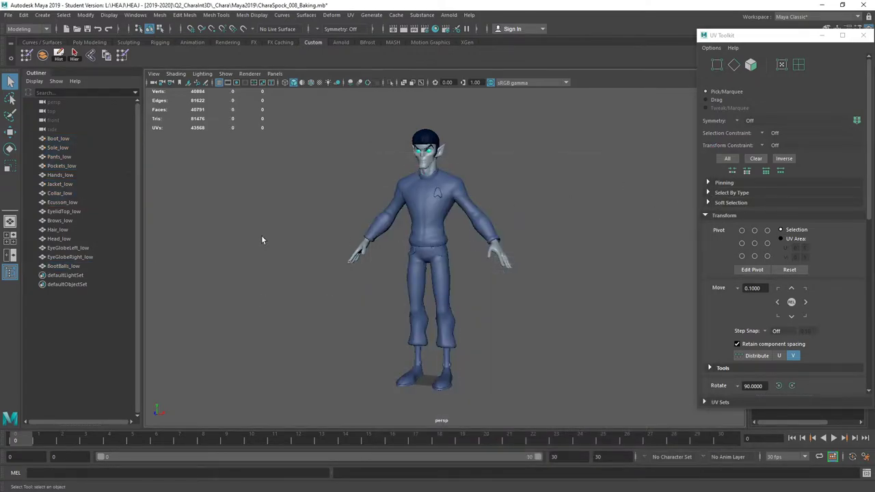
# Step: Select Head_low, Hands_low and Brows_low and show their UVs in the UV Editor beside the character
pyautogui.click(66, 240)
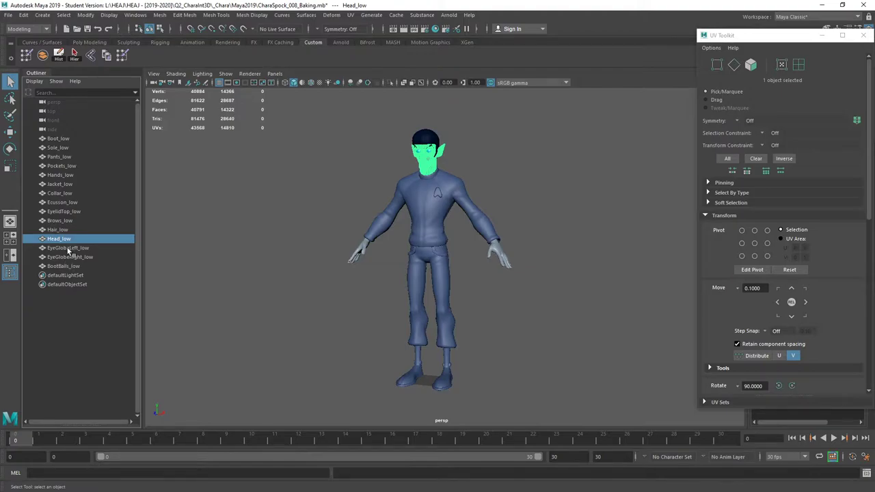
pyautogui.keyDown('ctrl'); pyautogui.click(66, 176); pyautogui.keyUp('ctrl')
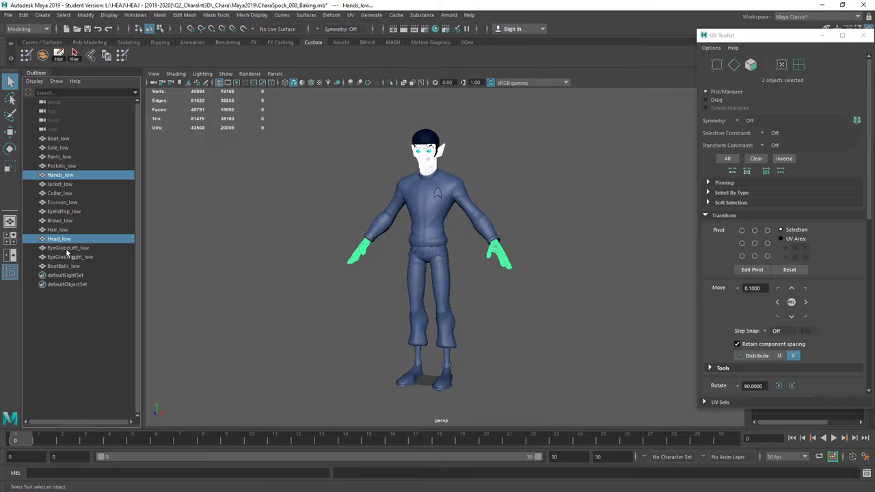
pyautogui.keyDown('ctrl'); pyautogui.click(62, 221); pyautogui.keyUp('ctrl')
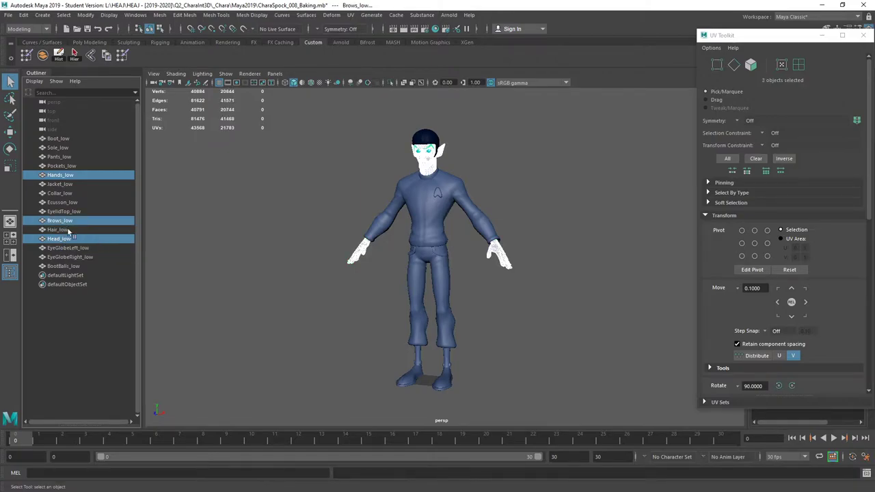
pyautogui.keyDown('alt'); pyautogui.moveTo(539, 130); pyautogui.dragTo(544, 179); pyautogui.keyUp('alt')
pyautogui.click(350, 15)
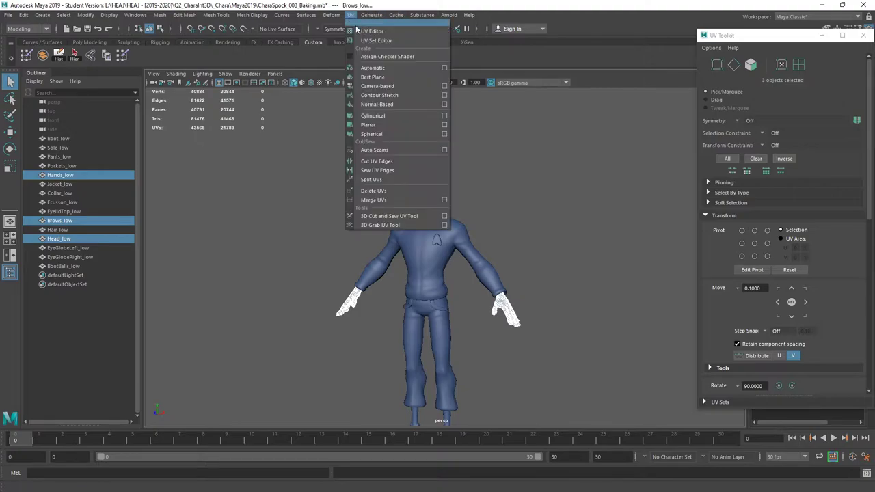
pyautogui.click(372, 32)
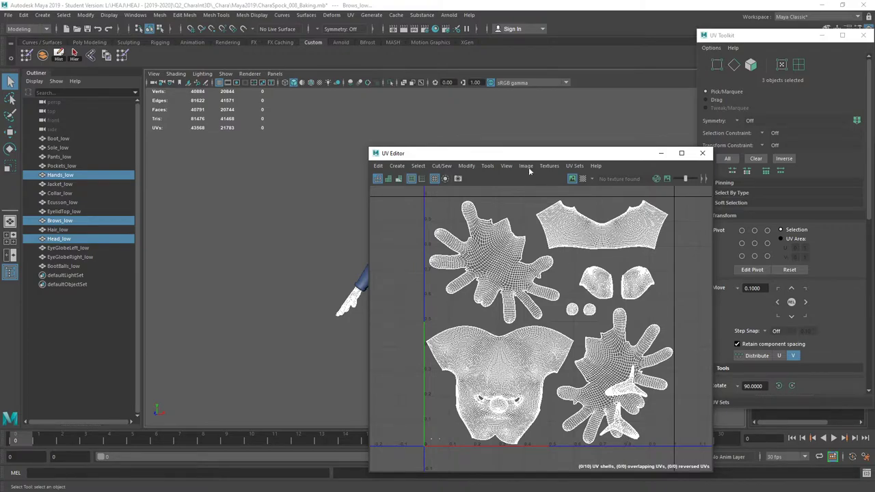
pyautogui.moveTo(515, 153); pyautogui.dragTo(590, 125)
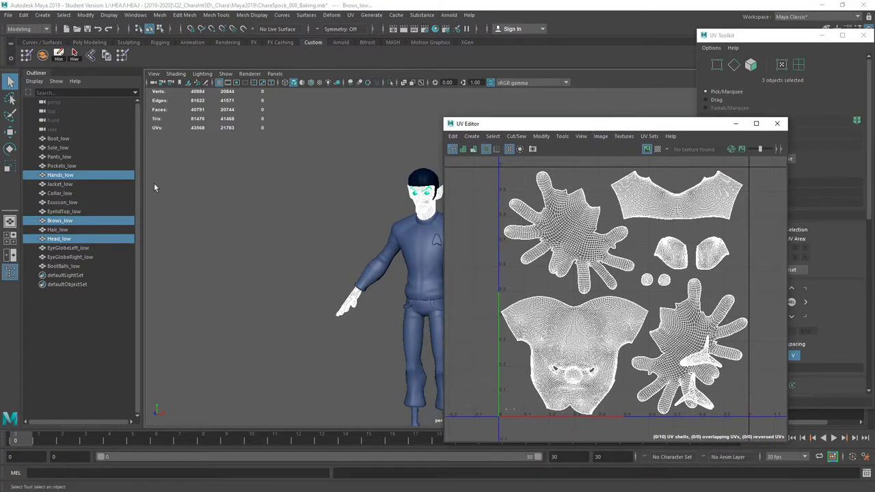
# Step: Swap Brows_low for EyelidTop_low in the selection, examine the skin UV layout, and close the UV Editor
pyautogui.keyDown('ctrl'); pyautogui.click(68, 221); pyautogui.keyUp('ctrl')
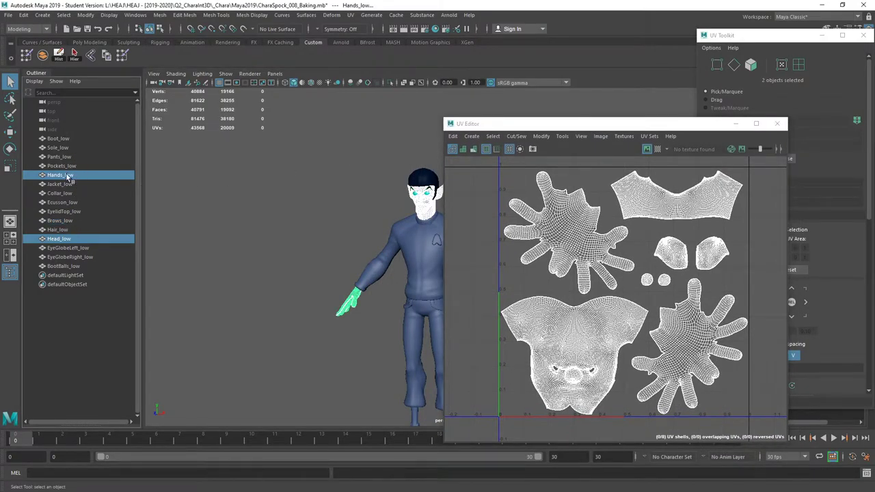
pyautogui.keyDown('ctrl'); pyautogui.click(73, 213); pyautogui.keyUp('ctrl')
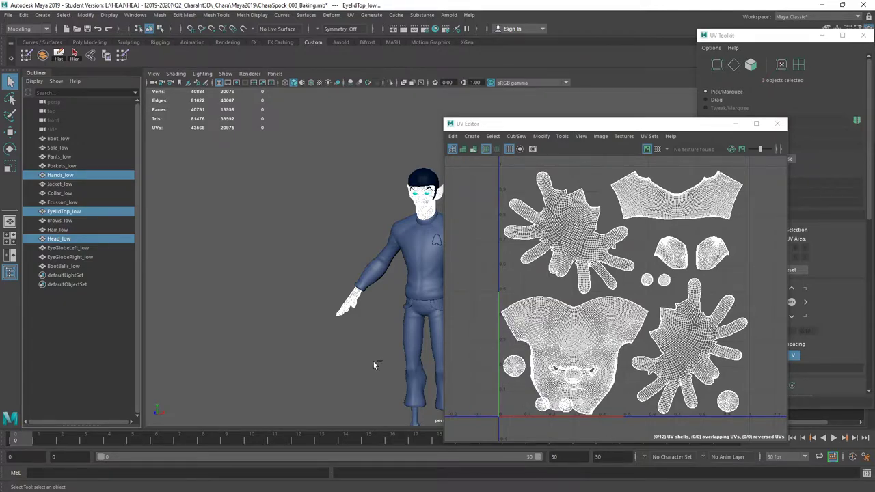
pyautogui.click(778, 125)
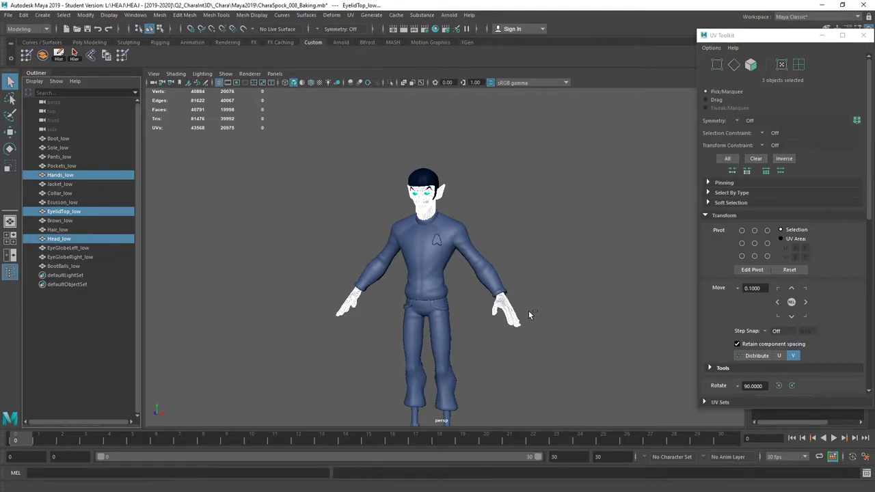
pyautogui.keyDown('alt'); pyautogui.moveTo(534, 280); pyautogui.dragTo(477, 145, button='right'); pyautogui.keyUp('alt')
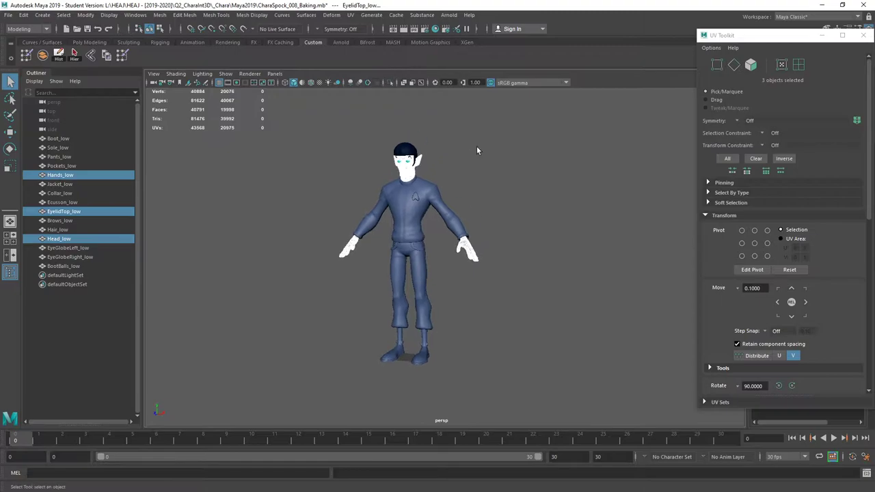
pyautogui.click(479, 146)
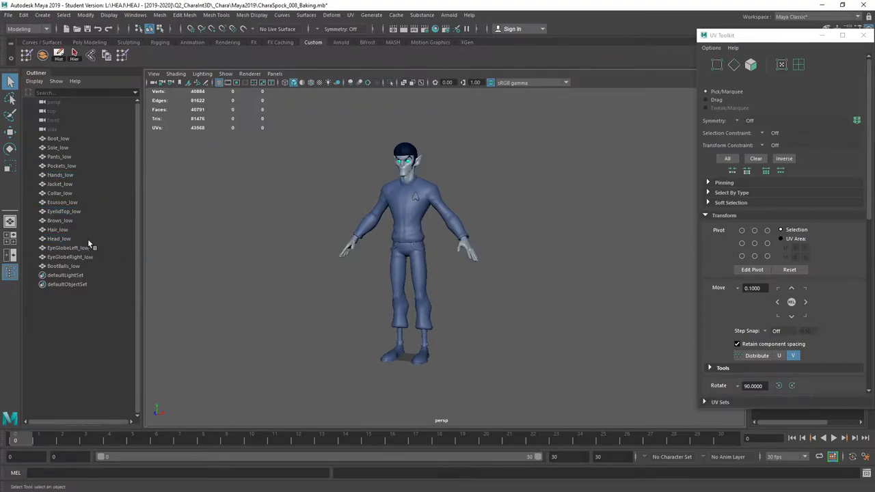
# Step: Select Pockets_low, view its UV shells in the UV Editor, close the editor and deselect the mesh
pyautogui.click(415, 252)
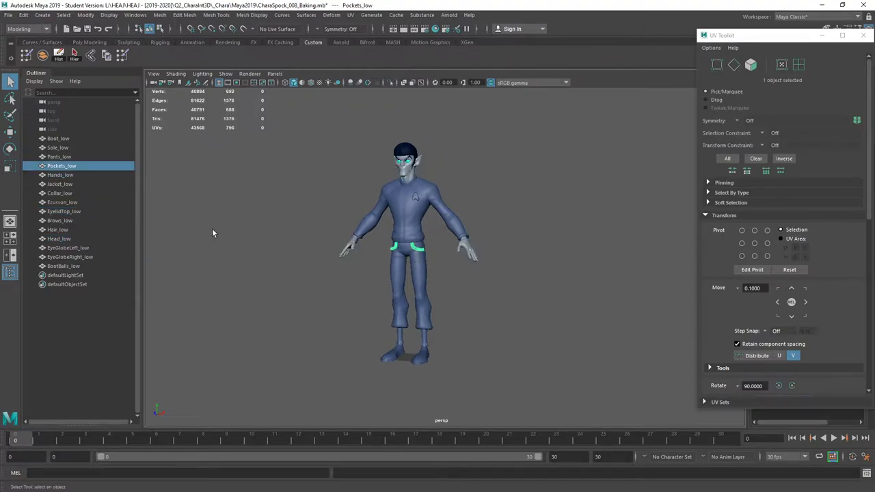
pyautogui.click(352, 18)
pyautogui.click(372, 31)
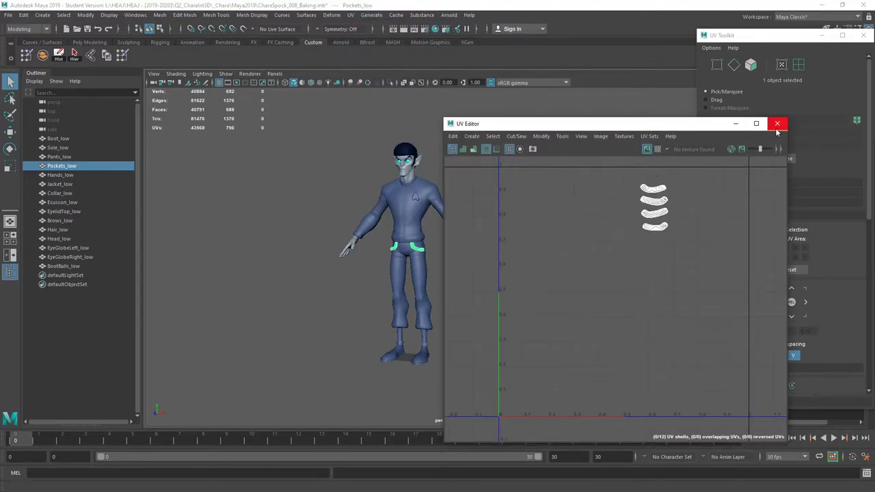
pyautogui.click(779, 124)
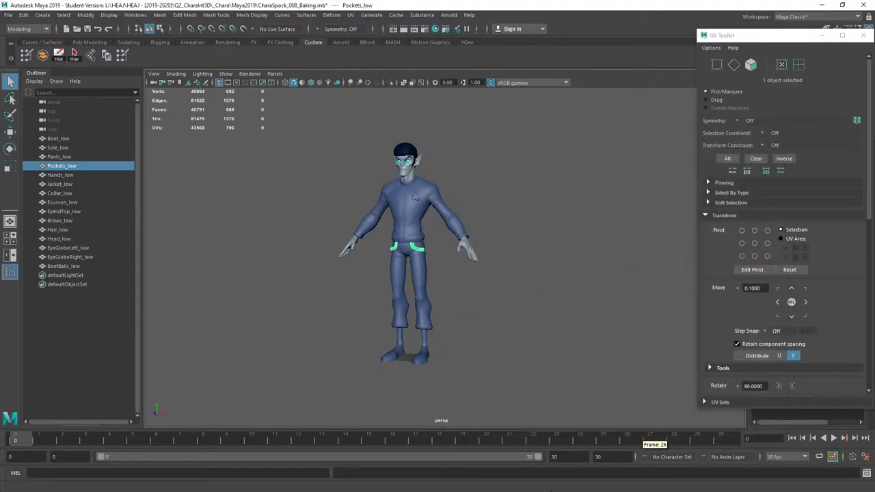
pyautogui.click(502, 256)
# Step: Select all the character meshes and open the Hypershade to see their materials
pyautogui.keyDown('alt'); pyautogui.moveTo(331, 126); pyautogui.dragTo(556, 405); pyautogui.keyUp('alt')
pyautogui.scroll(2, 316, 167)
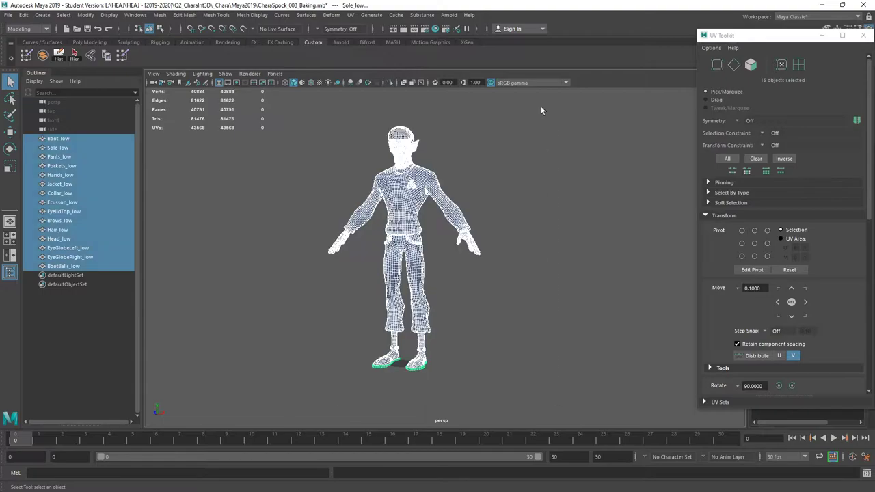
pyautogui.click(434, 29)
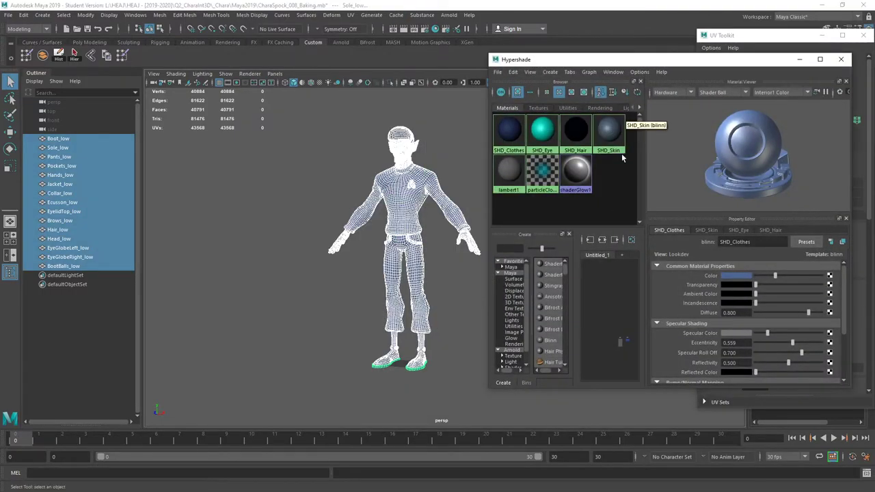
# Step: Clear the selection and select every object that uses the SHD_Clothes material
pyautogui.click(622, 172)
pyautogui.rightClick(508, 132)
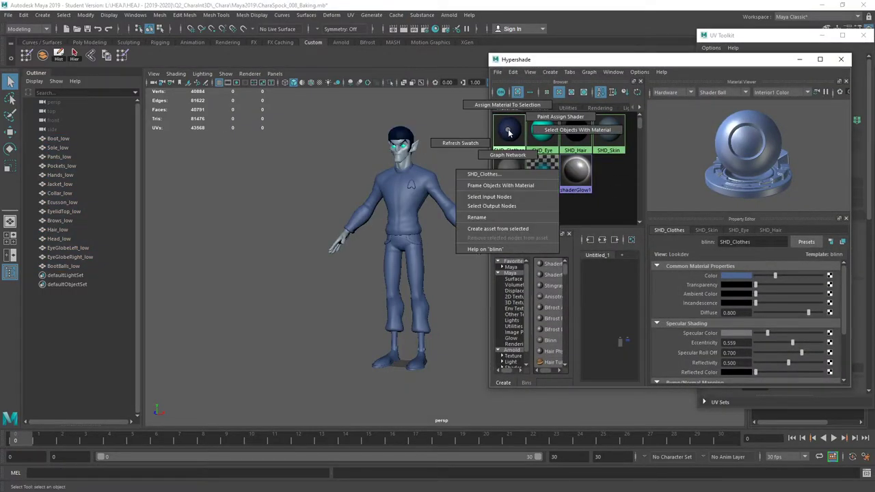
pyautogui.click(577, 130)
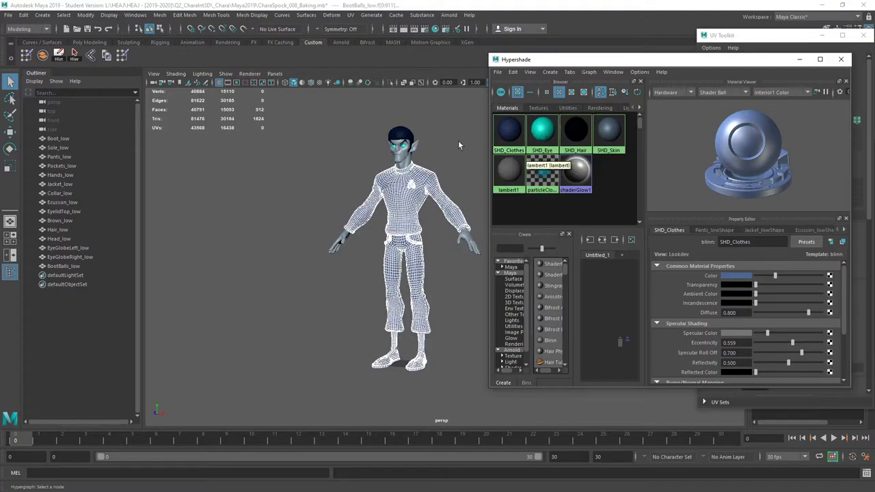
# Step: Open the UV Editor beside the Hypershade and view the combined UV layout of the objects using SHD_Clothes
pyautogui.click(351, 16)
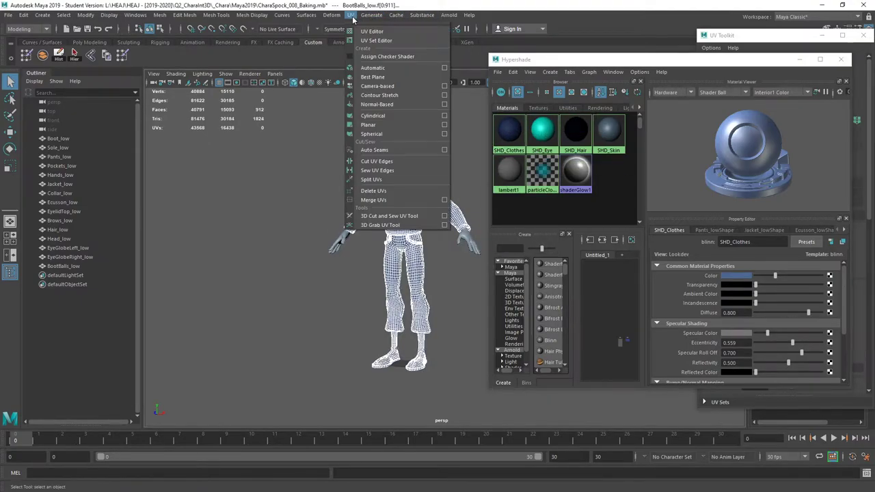
pyautogui.click(373, 31)
pyautogui.moveTo(627, 126); pyautogui.dragTo(180, 92)
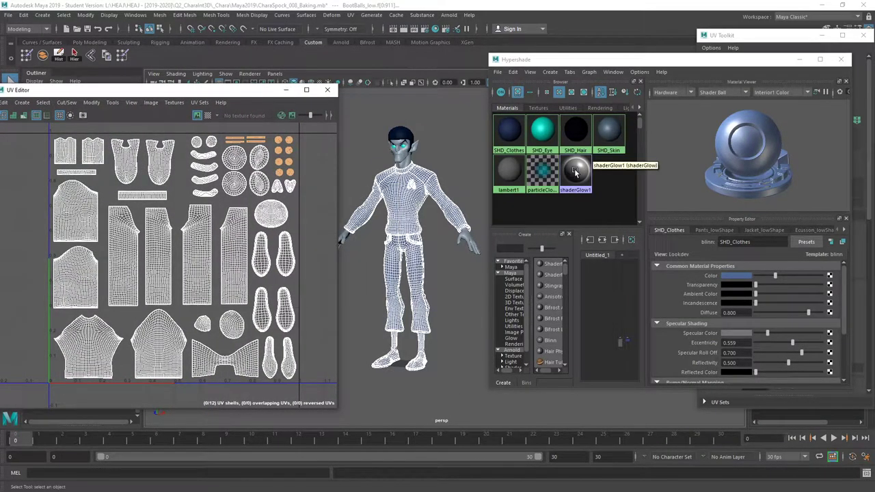
# Step: View the UV layouts of the objects using SHD_Skin and SHD_Hair, and close the UV Editor and the Hypershade
pyautogui.moveTo(577, 173); pyautogui.dragTo(642, 135, button='right')
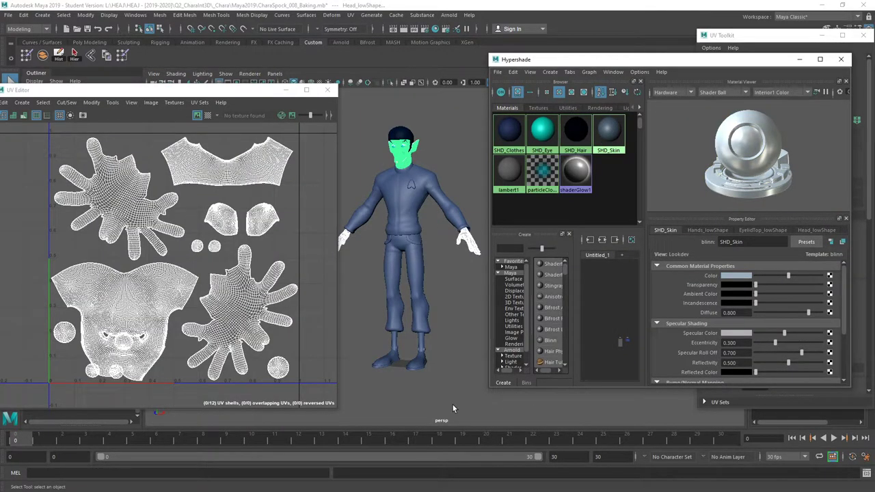
pyautogui.rightClick(543, 134)
pyautogui.moveTo(543, 134); pyautogui.dragTo(619, 137, button='right')
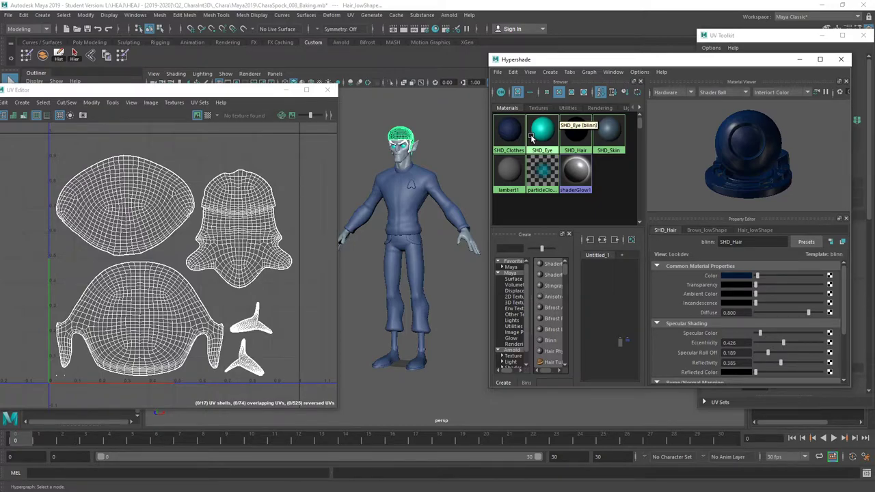
pyautogui.click(331, 97)
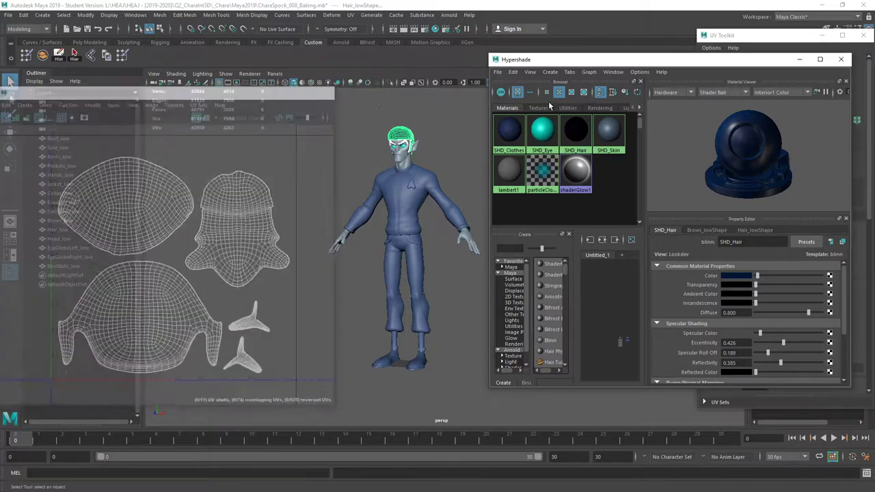
pyautogui.click(841, 60)
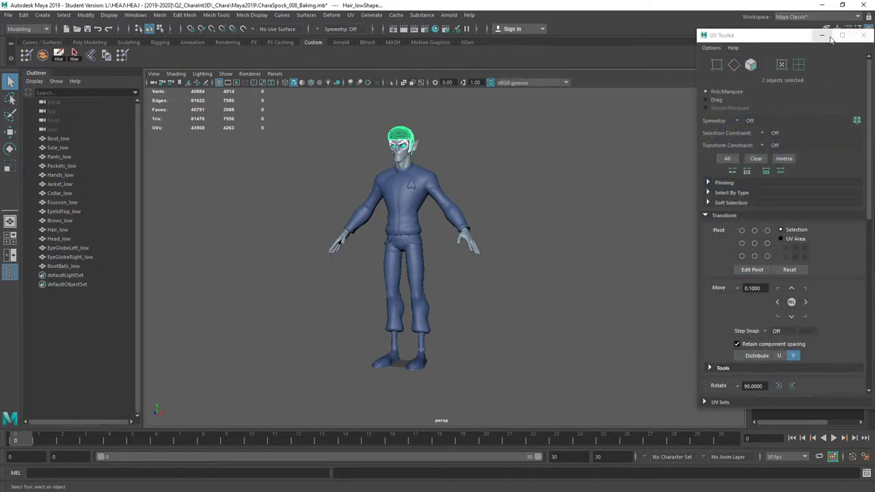
# Step: Clear the hair selection and select every character mesh from Boot_low to BootBalls_low to review the low-poly names
pyautogui.keyDown('alt'); pyautogui.moveTo(596, 185); pyautogui.dragTo(554, 193); pyautogui.keyUp('alt')
pyautogui.click(402, 103)
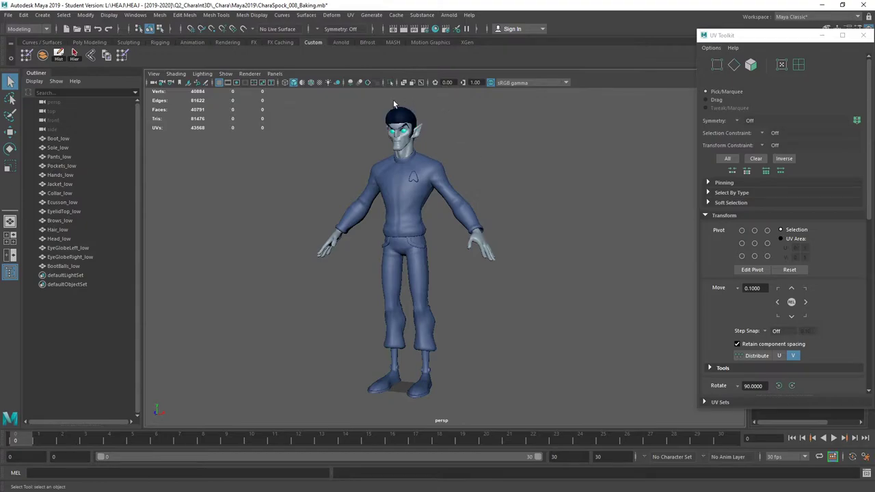
pyautogui.click(59, 139)
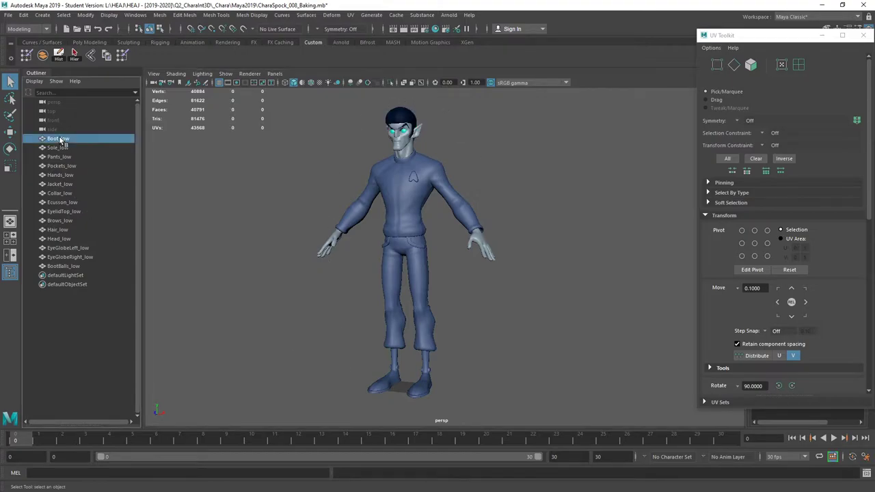
pyautogui.keyDown('shift'); pyautogui.click(76, 268); pyautogui.keyUp('shift')
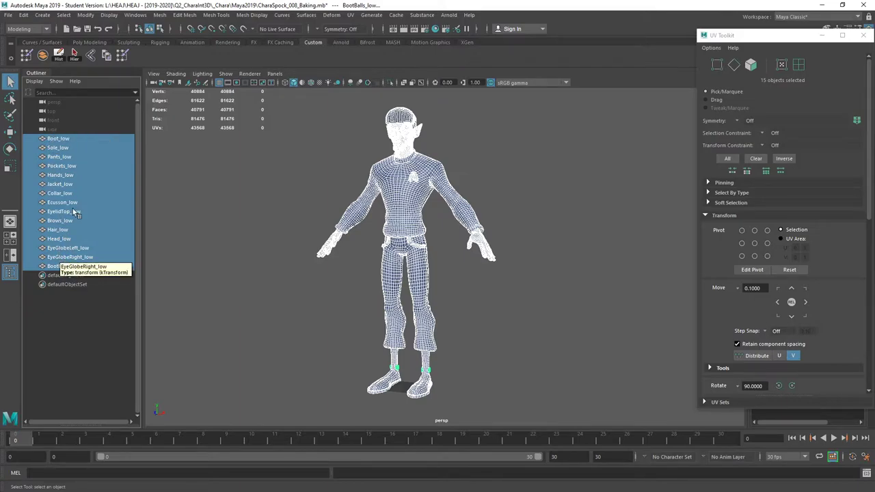
# Step: Select Boot_low, Sole_low, Pants_low, Pockets_low and Hands_low one at a time to check which part each name covers
pyautogui.click(56, 139)
pyautogui.click(55, 149)
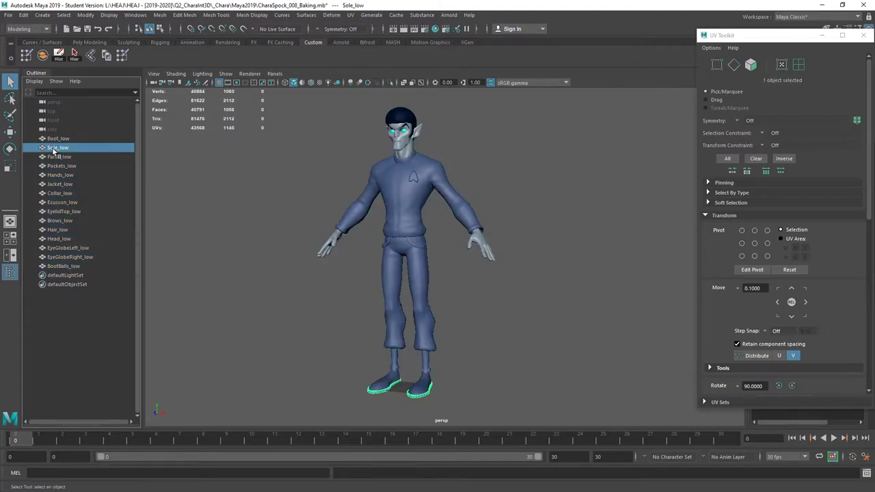
pyautogui.click(56, 158)
pyautogui.click(55, 166)
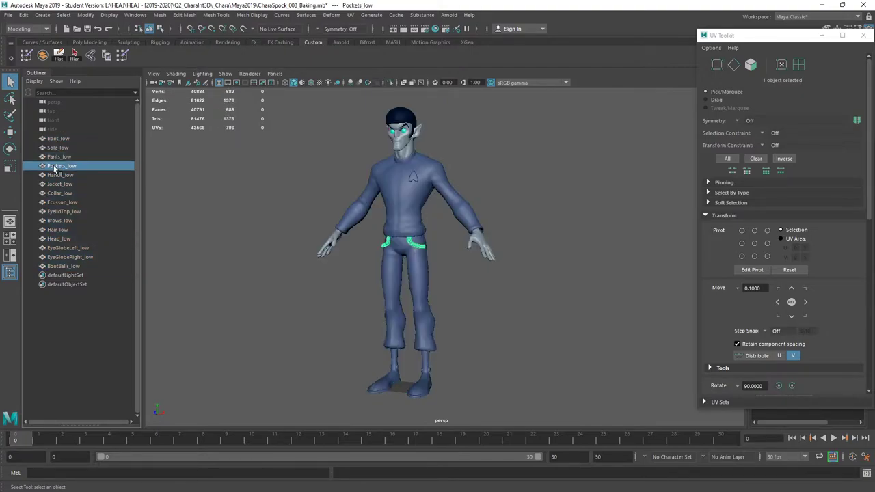
pyautogui.click(56, 175)
pyautogui.click(55, 166)
# Step: Reselect the full range of low-poly meshes starting at Boot_low and clear the selection
pyautogui.click(65, 138)
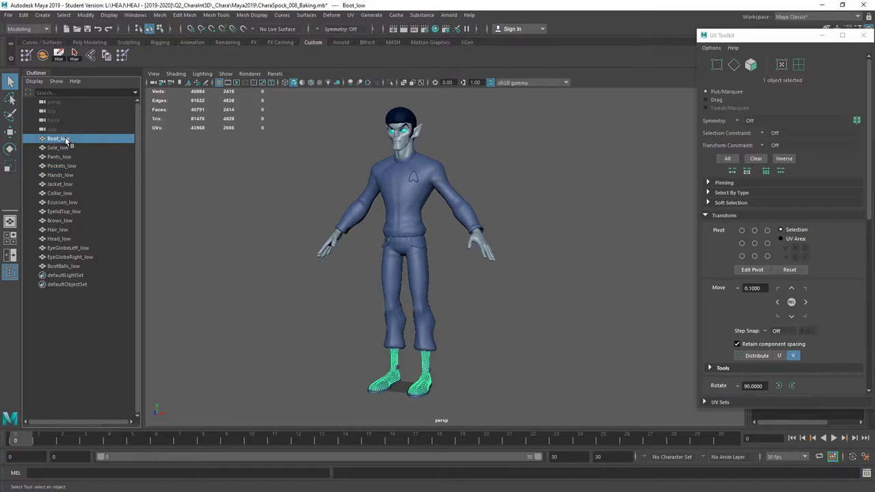
pyautogui.keyDown('shift'); pyautogui.click(63, 266); pyautogui.keyUp('shift')
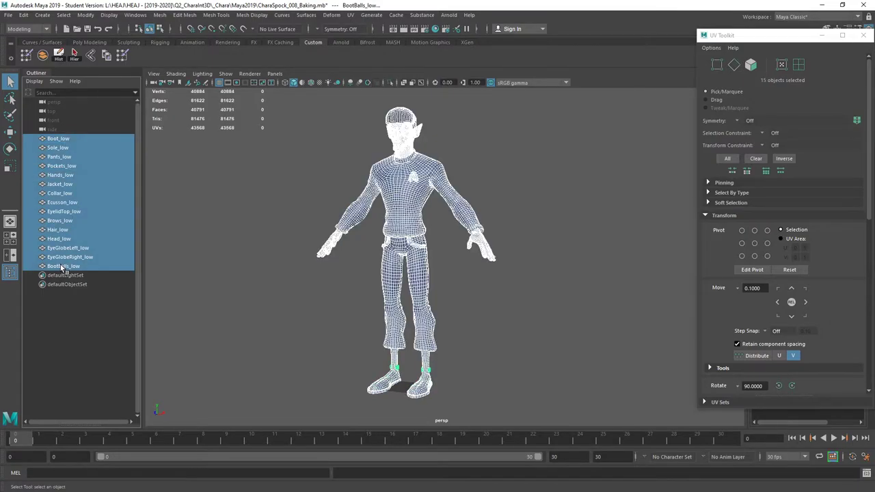
pyautogui.click(206, 233)
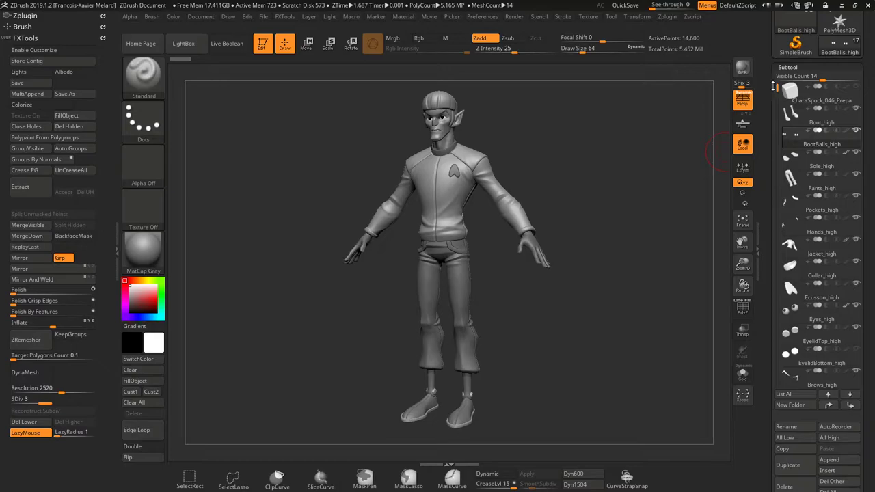
# Step: In ZBrush, select the Boot_high subtool and open its name to examine the _high suffix, keeping the name
pyautogui.moveTo(805, 116)
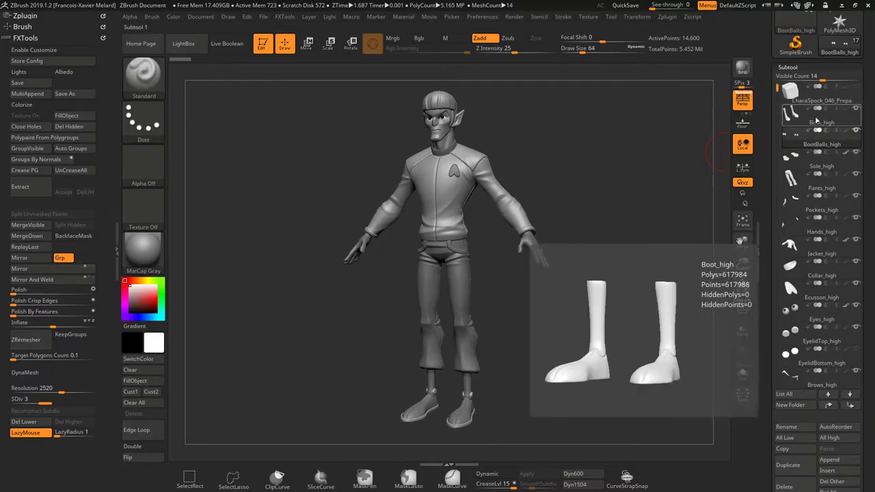
pyautogui.moveTo(822, 131)
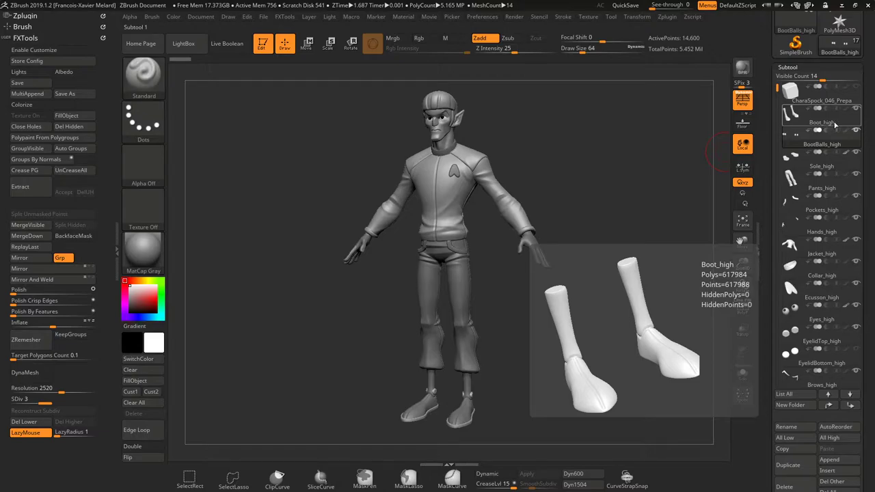
pyautogui.click(796, 116)
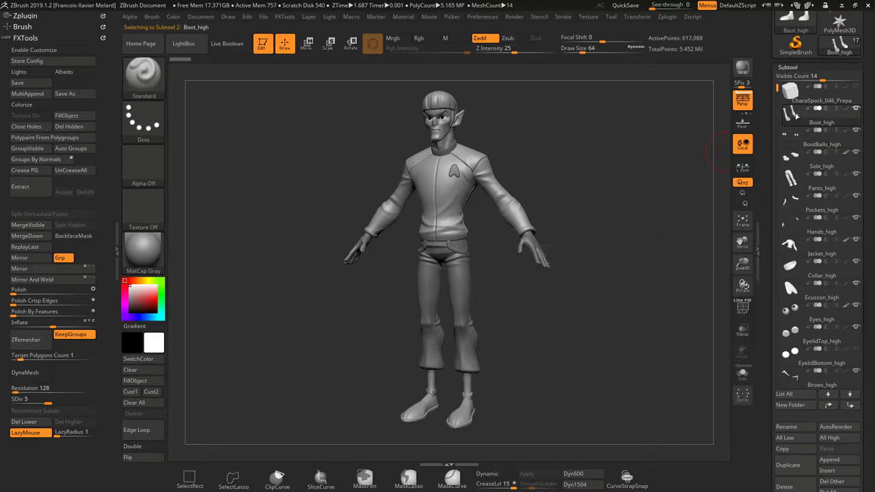
pyautogui.click(787, 427)
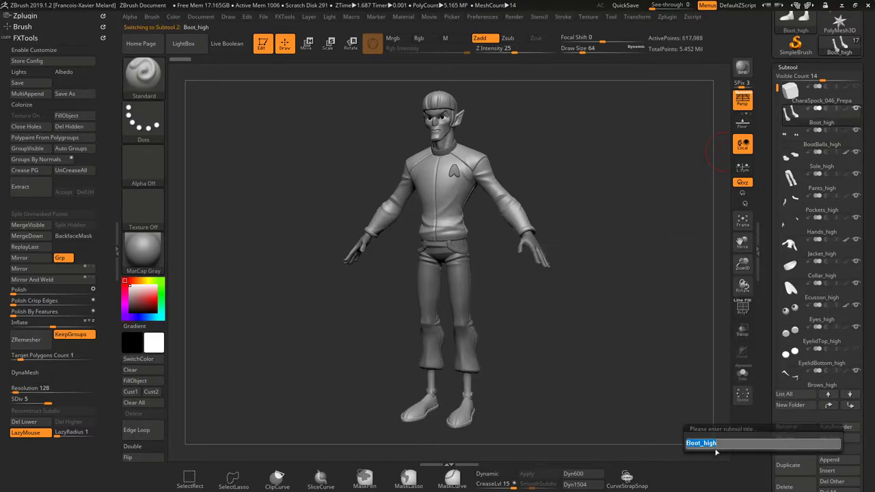
pyautogui.moveTo(722, 446); pyautogui.dragTo(704, 447)
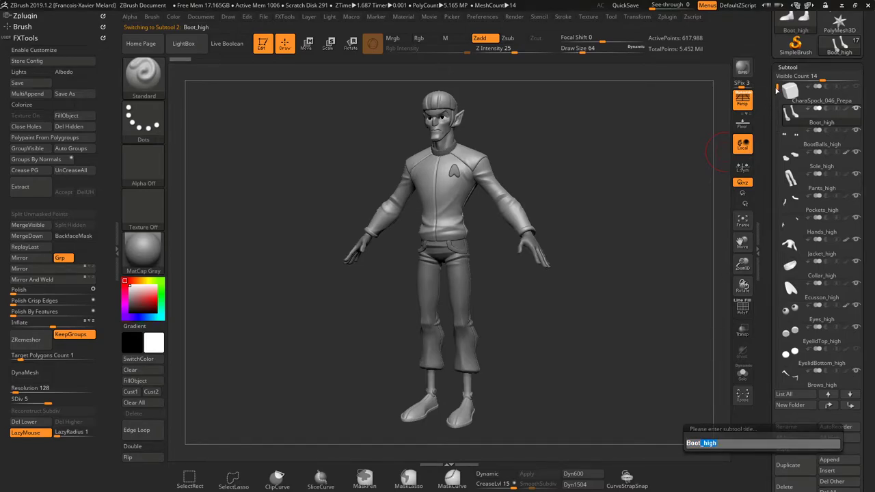
pyautogui.press('Return')
# Step: Select the Final Proportions subtool, isolate it in Solo mode and turn on PolyFrame to inspect its merged mesh
pyautogui.moveTo(777, 87); pyautogui.dragTo(777, 156)
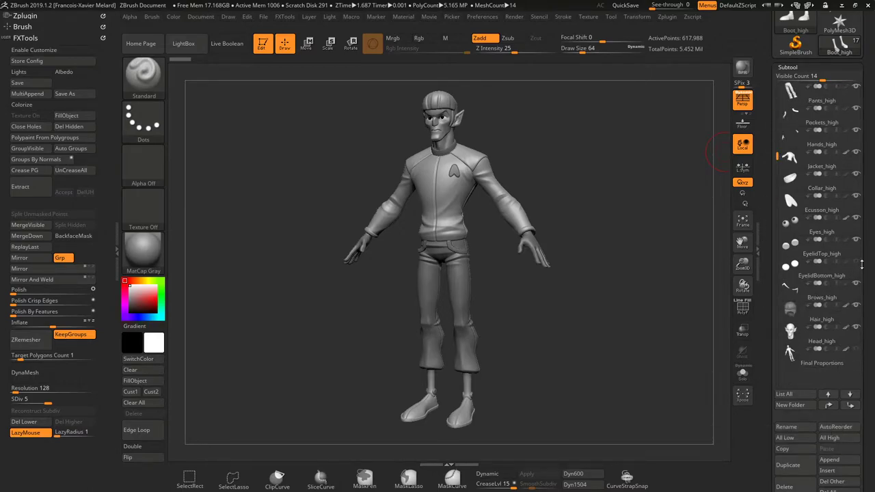
pyautogui.moveTo(809, 258)
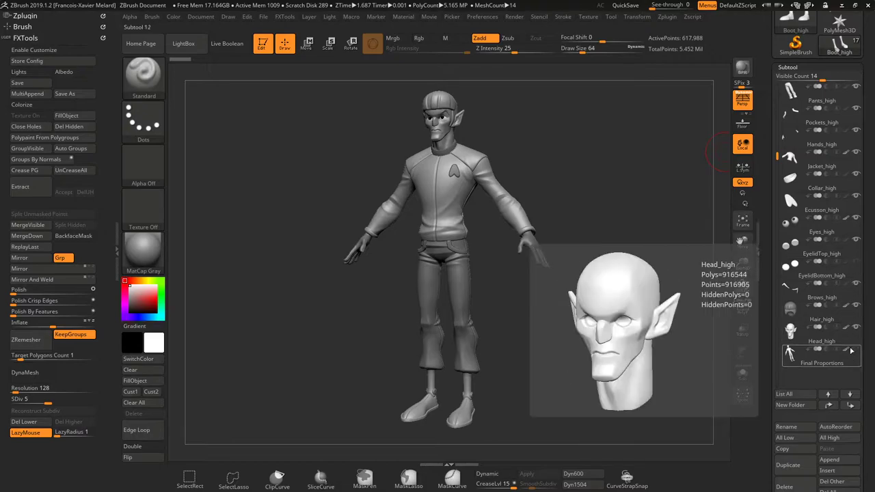
pyautogui.moveTo(852, 356)
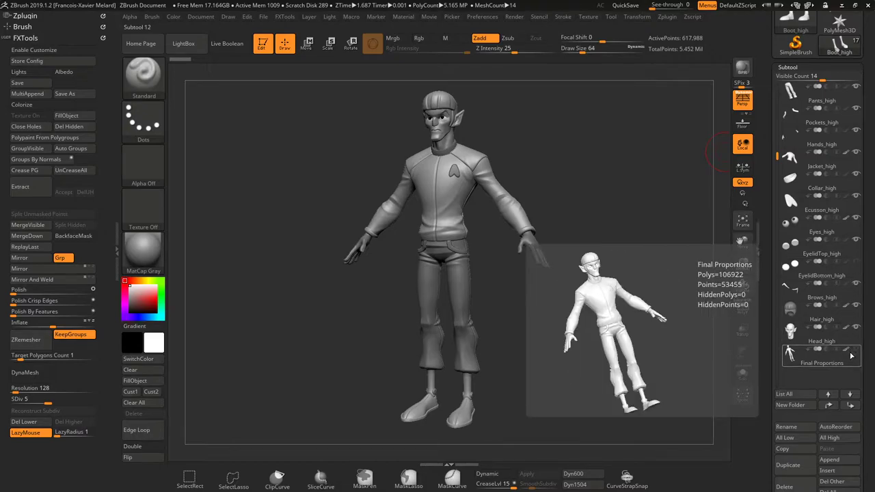
pyautogui.click(799, 363)
pyautogui.click(742, 373)
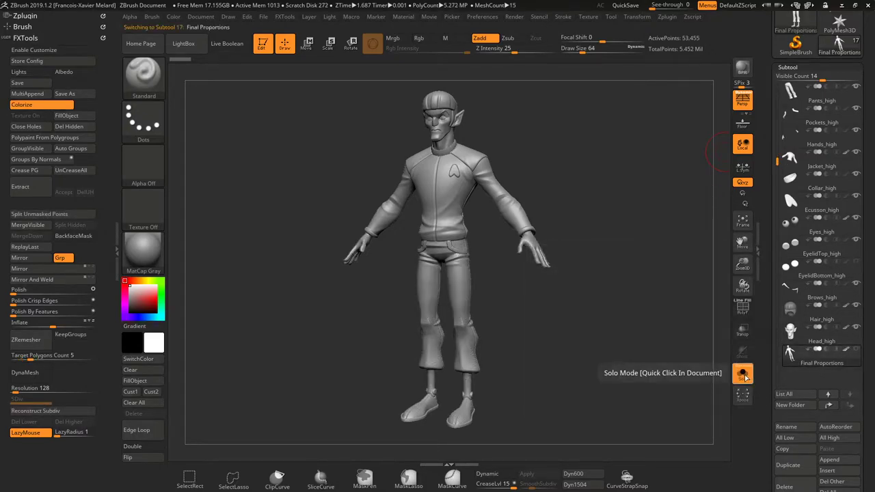
pyautogui.click(742, 307)
pyautogui.moveTo(609, 221)
pyautogui.mouseDown()
pyautogui.moveTo(646, 231)
pyautogui.moveTo(618, 223)
pyautogui.mouseUp()
pyautogui.moveTo(664, 285); pyautogui.dragTo(676, 314)
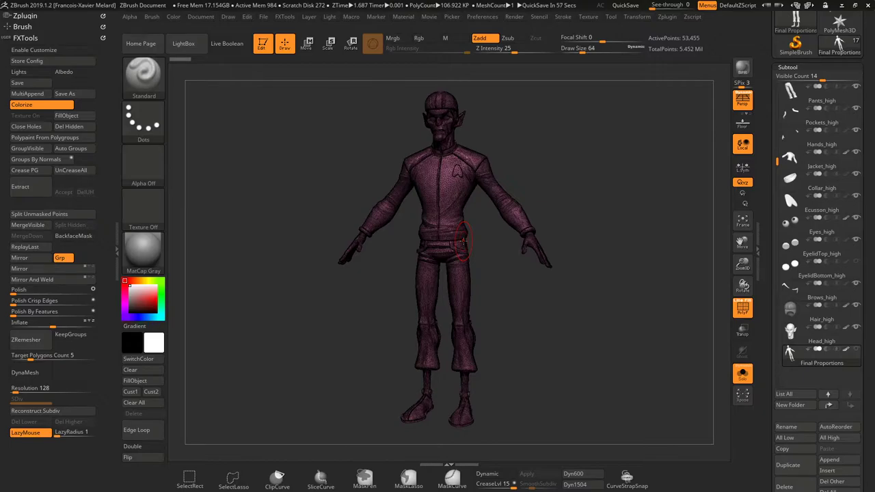
pyautogui.moveTo(580, 296)
pyautogui.mouseDown()
pyautogui.moveTo(602, 294)
pyautogui.moveTo(581, 296)
pyautogui.mouseUp()
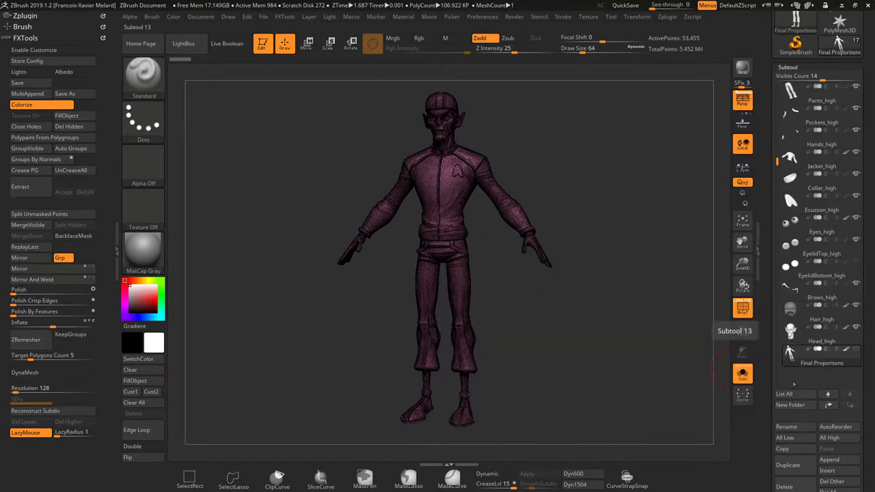
# Step: Select the Head_high subtool, turn off Solo mode and review the names and visibility of the high-poly subtools
pyautogui.click(792, 333)
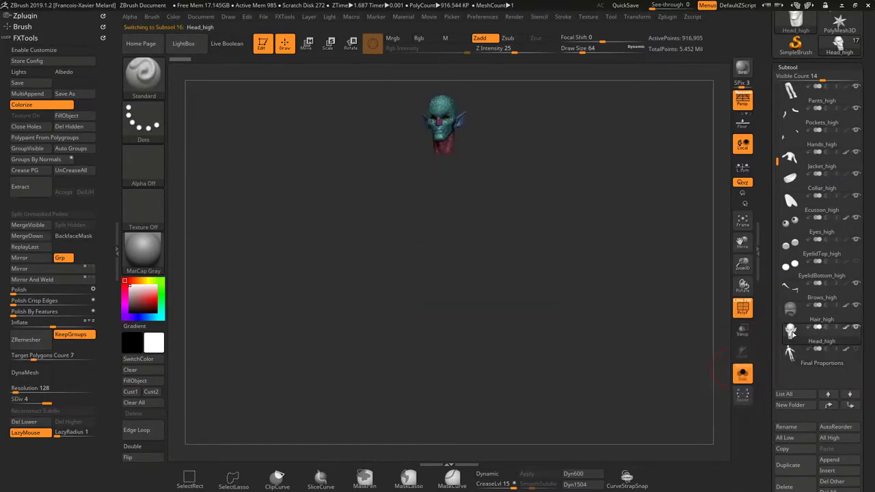
pyautogui.click(743, 372)
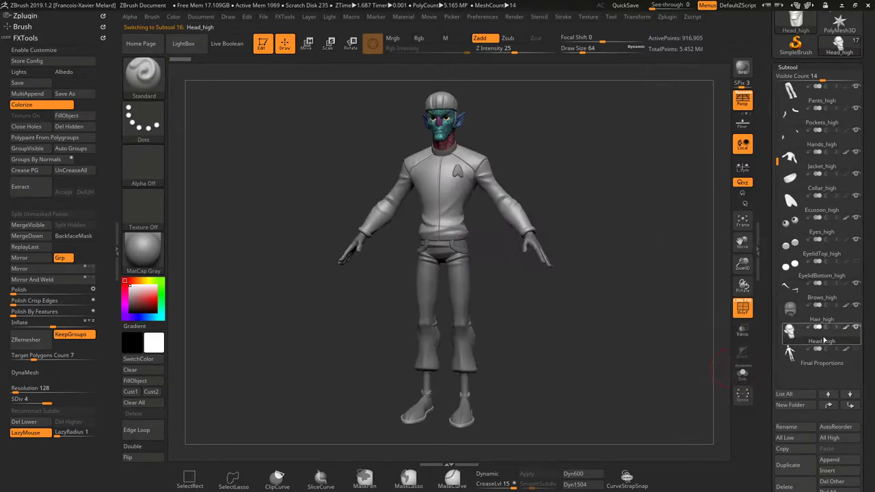
pyautogui.moveTo(854, 275)
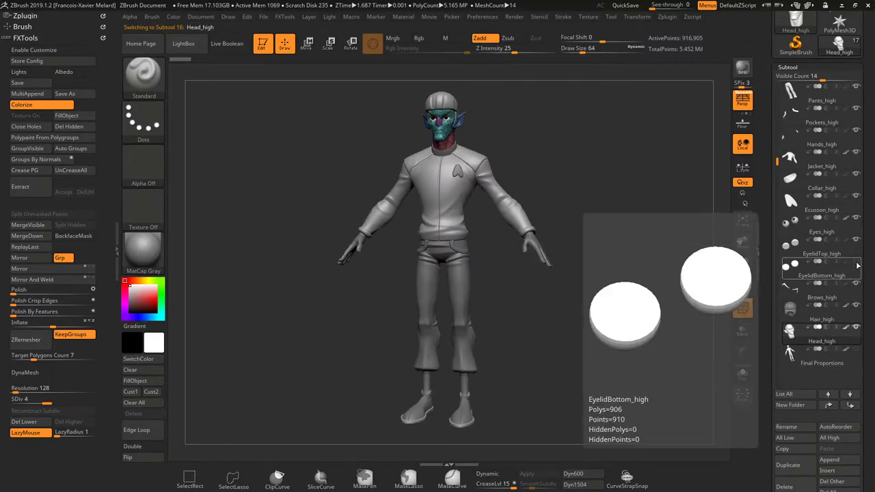
pyautogui.moveTo(846, 344)
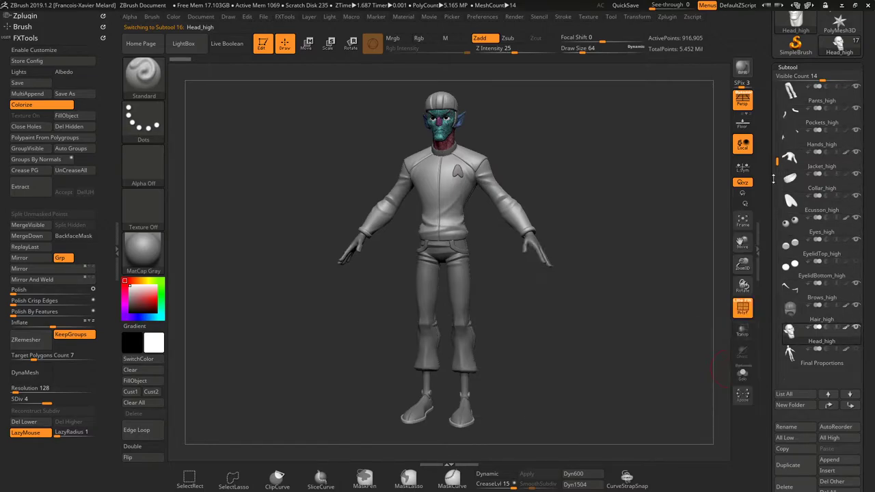
pyautogui.scroll(4, 773, 179)
pyautogui.moveTo(857, 108)
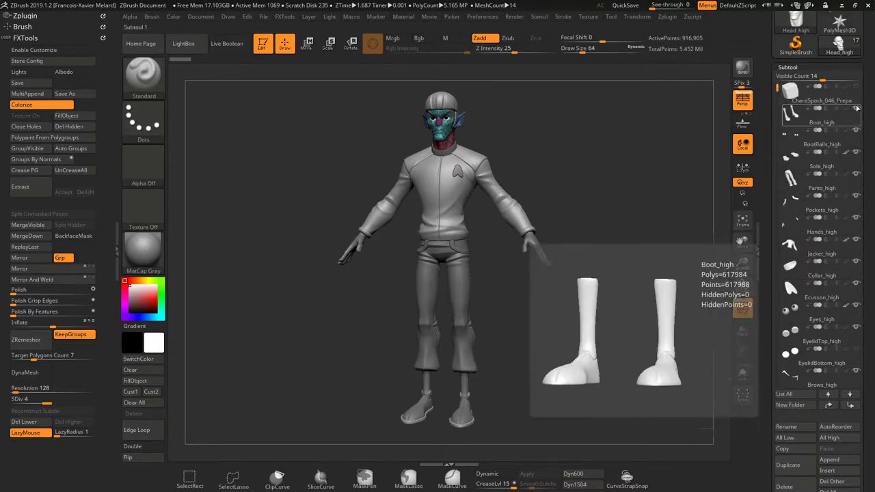
pyautogui.moveTo(804, 292)
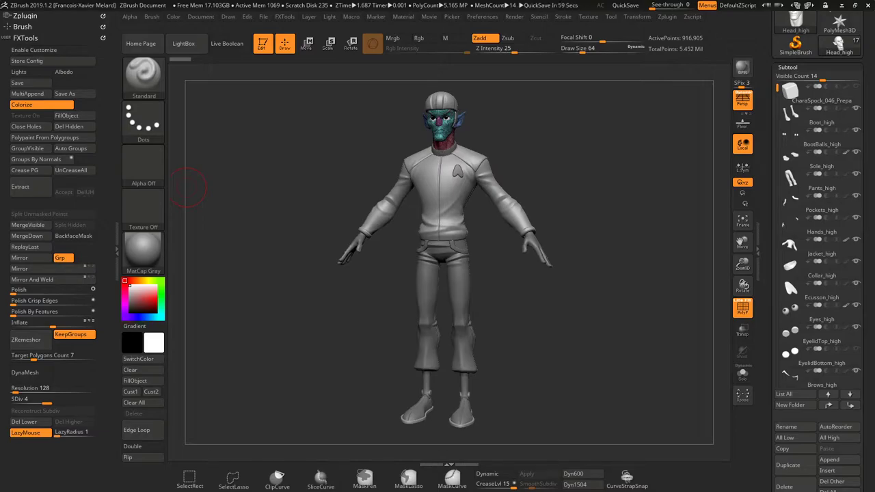
# Step: Switch to Maya, place its reduced window beside ZBrush's subtool list, minimize the UV Toolkit and select Boot_low
pyautogui.hotkey('alt', 'Tab')
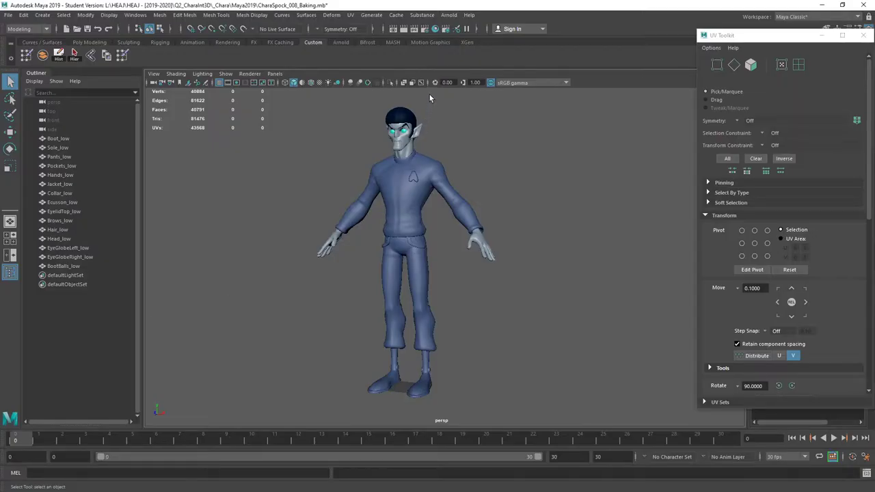
pyautogui.doubleClick(421, 8)
pyautogui.moveTo(421, 8); pyautogui.dragTo(367, 8)
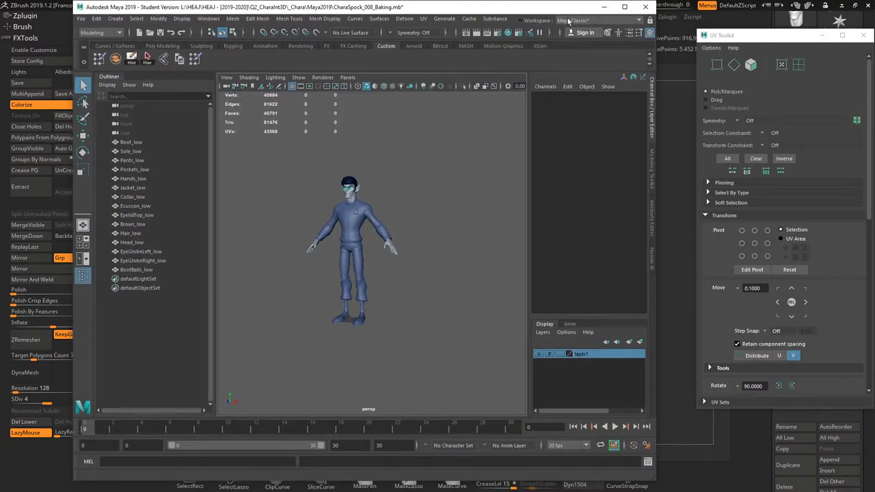
pyautogui.click(822, 35)
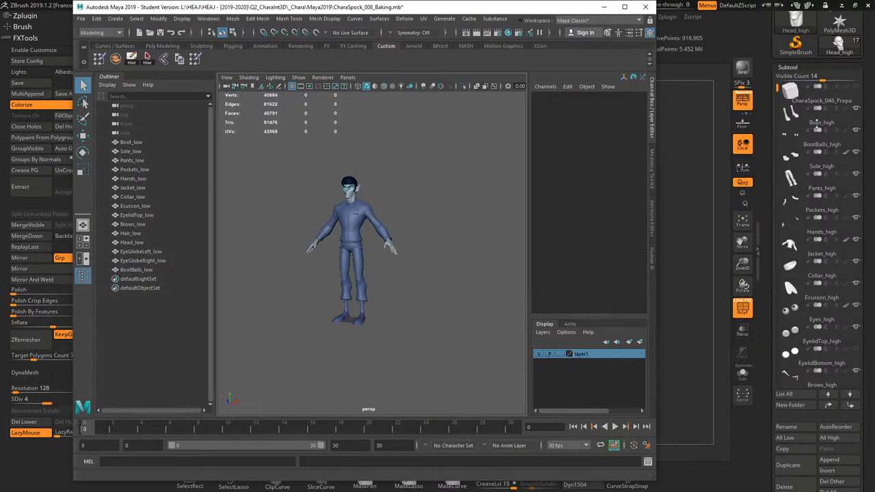
pyautogui.click(128, 142)
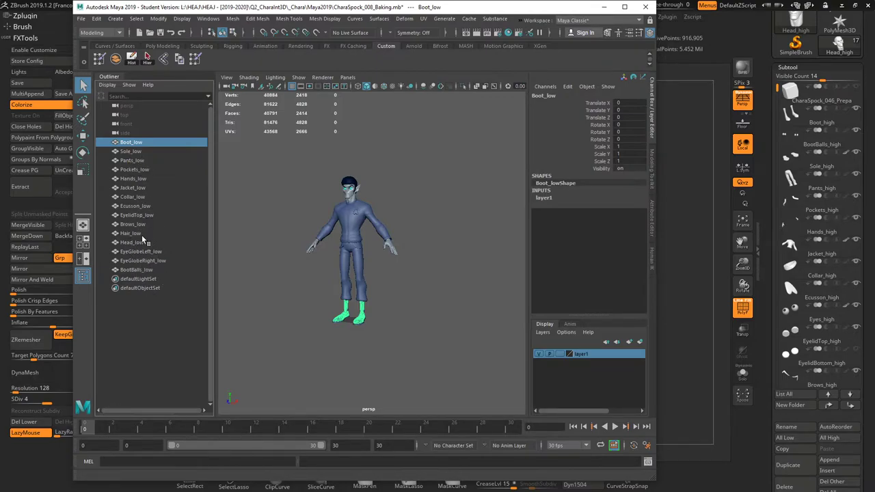
# Step: Select BootBalls_low to check its name, maximize the Maya window and open the scene's Export All dialog
pyautogui.click(136, 270)
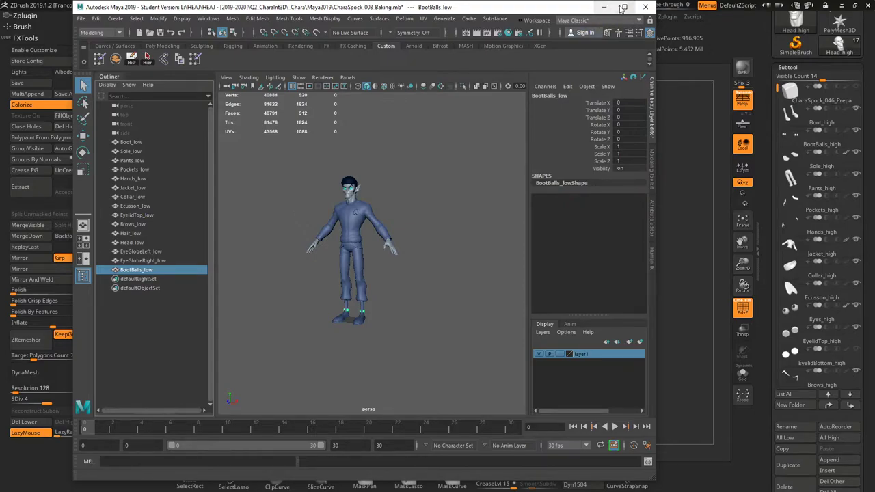
pyautogui.click(623, 7)
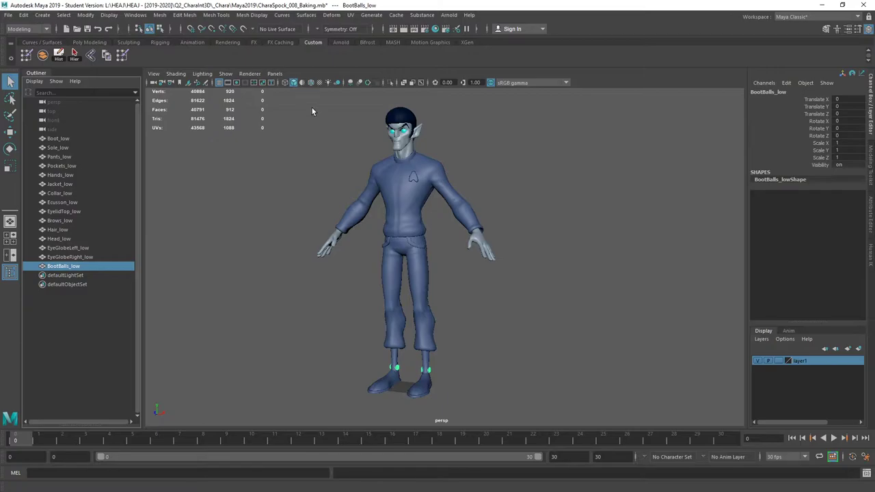
pyautogui.click(8, 14)
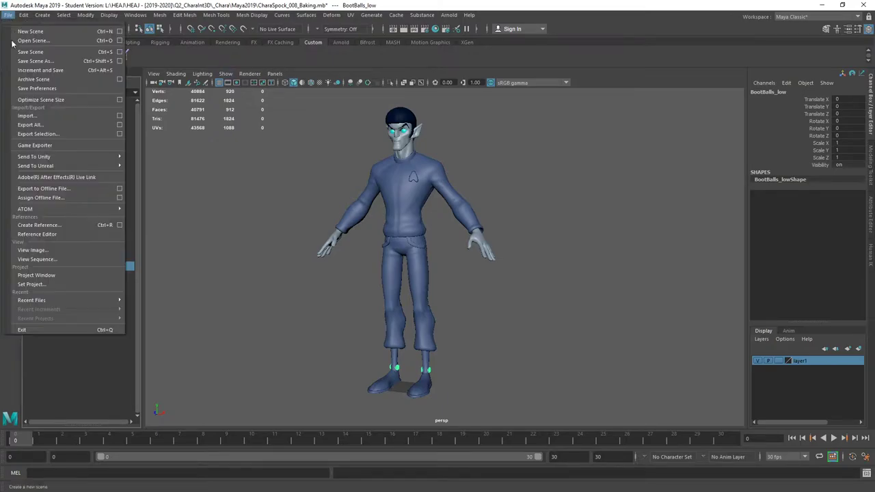
pyautogui.click(38, 134)
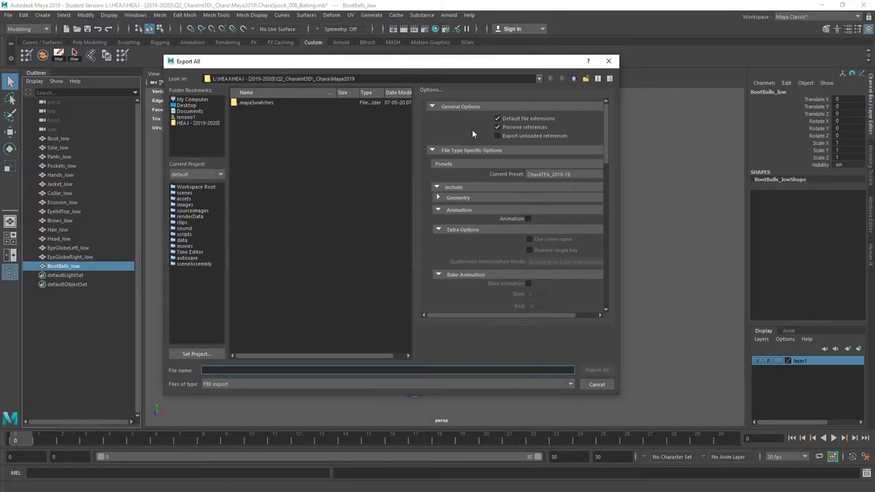
# Step: Browse to Q2_CharaInt3D, _Chara, Painter and take Spock_low.fbx as the export file name
pyautogui.click(210, 122)
pyautogui.doubleClick(259, 168)
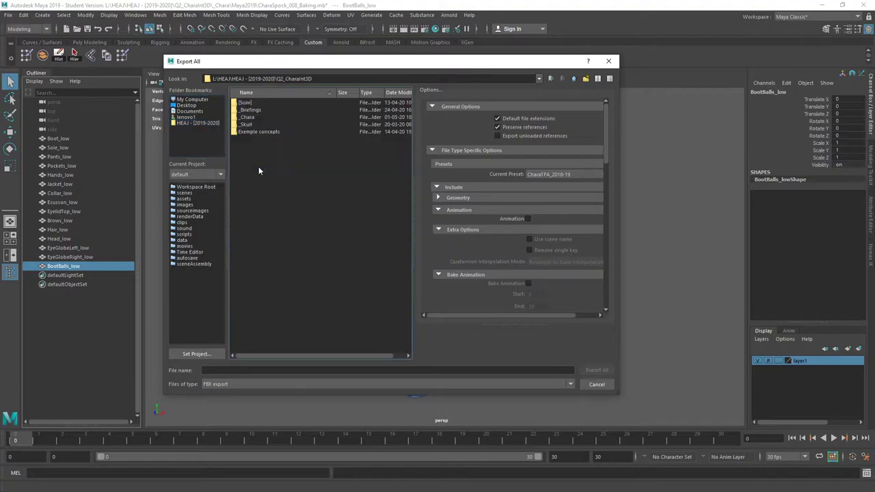
pyautogui.doubleClick(248, 117)
pyautogui.click(245, 133)
pyautogui.doubleClick(245, 133)
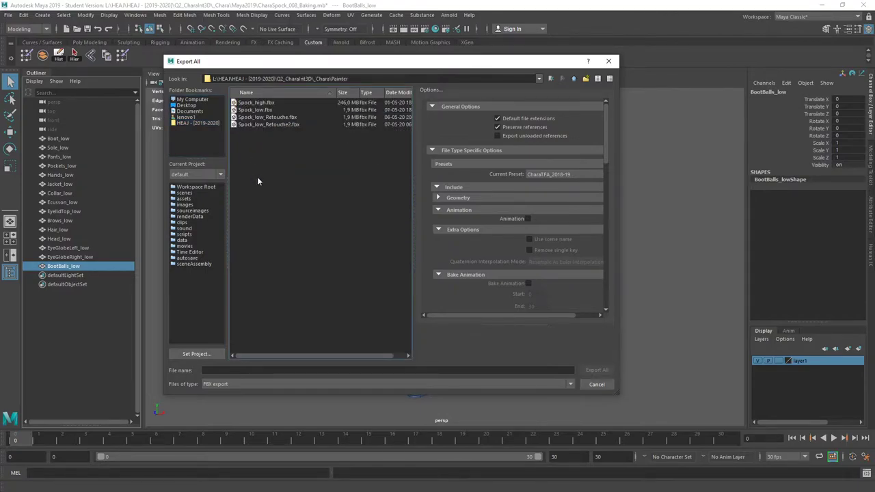
pyautogui.click(257, 111)
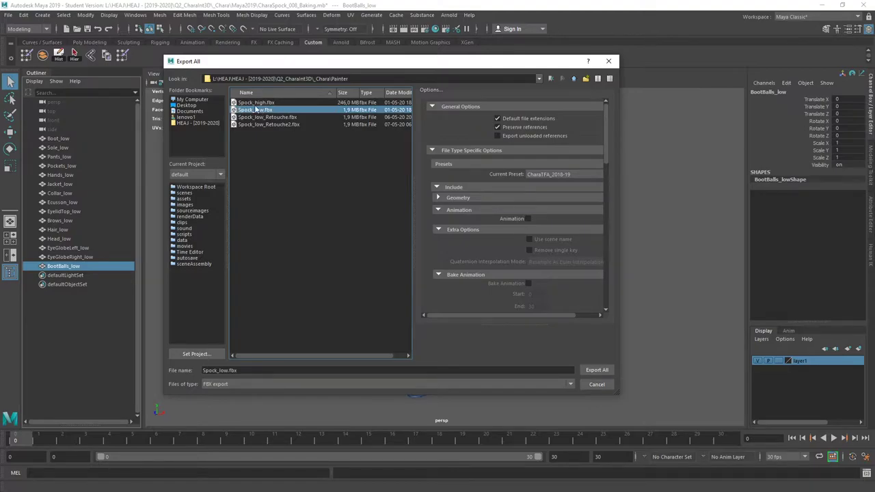
# Step: Try the Autodesk Media & Entertainment FBX preset with its Animation option turned off
pyautogui.click(582, 176)
pyautogui.click(579, 184)
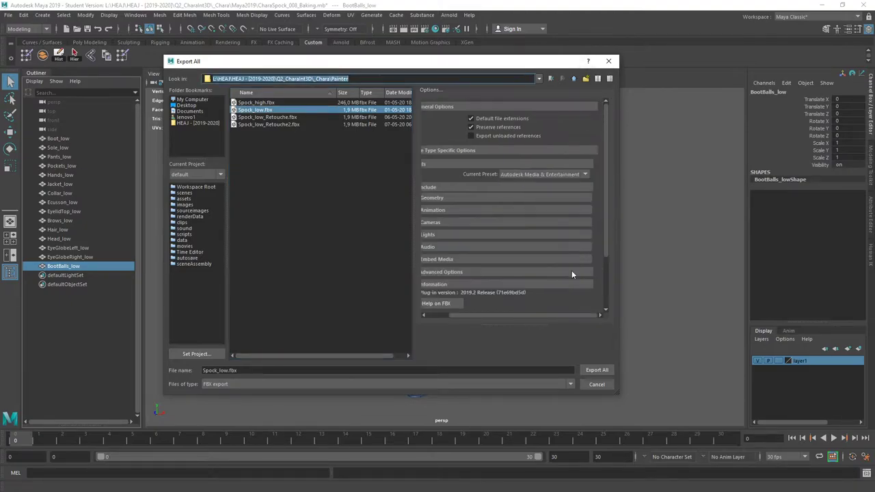
pyautogui.moveTo(605, 233); pyautogui.dragTo(607, 259)
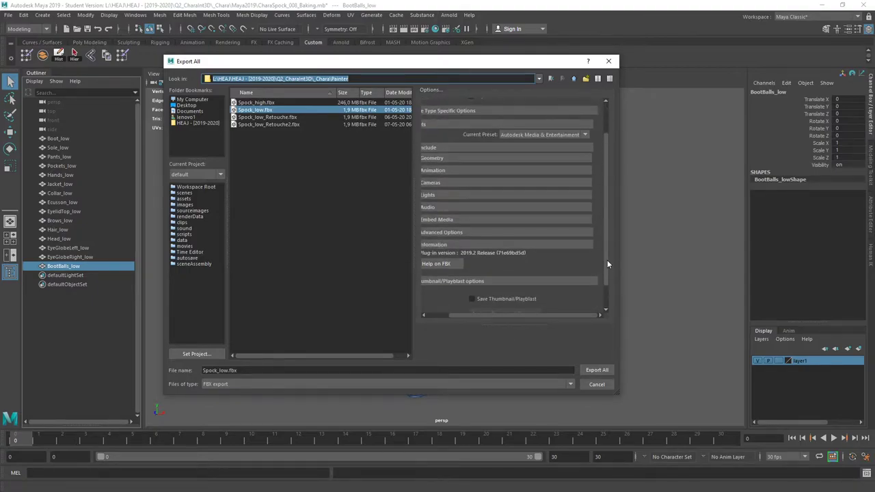
pyautogui.click(437, 171)
pyautogui.click(501, 179)
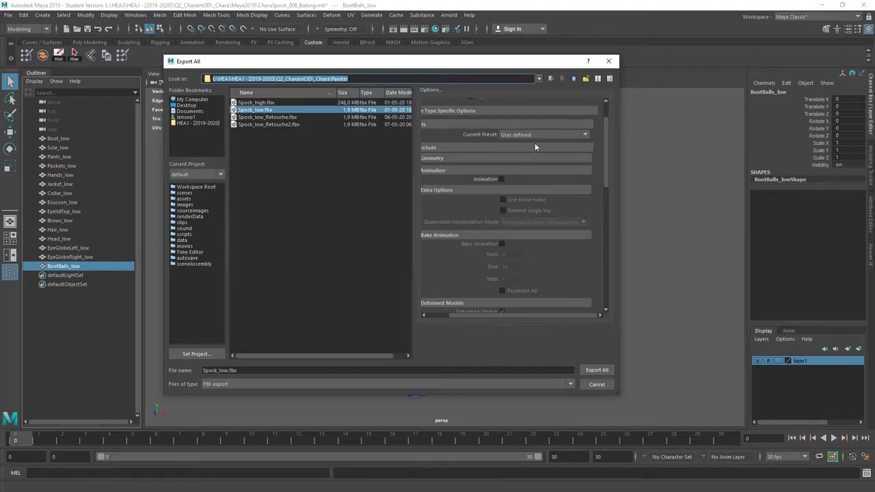
# Step: Reapply the Autodesk Media & Entertainment preset for the FBX export and disable Animation
pyautogui.click(580, 135)
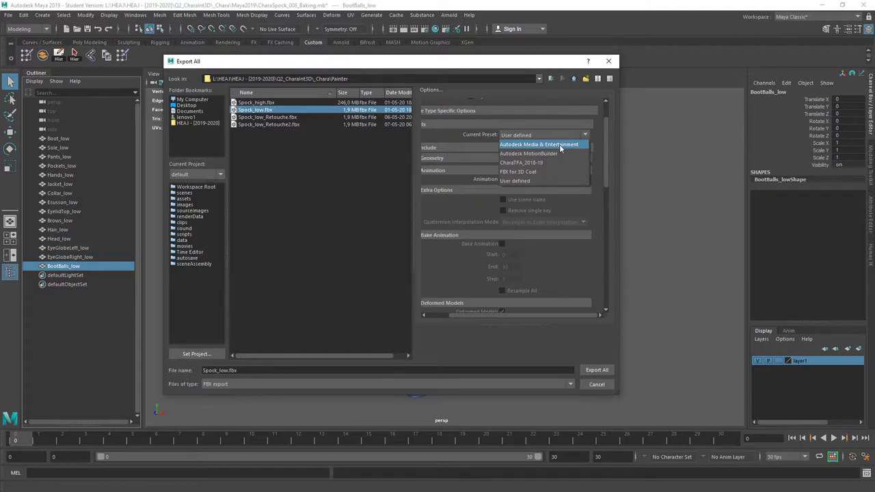
pyautogui.click(560, 146)
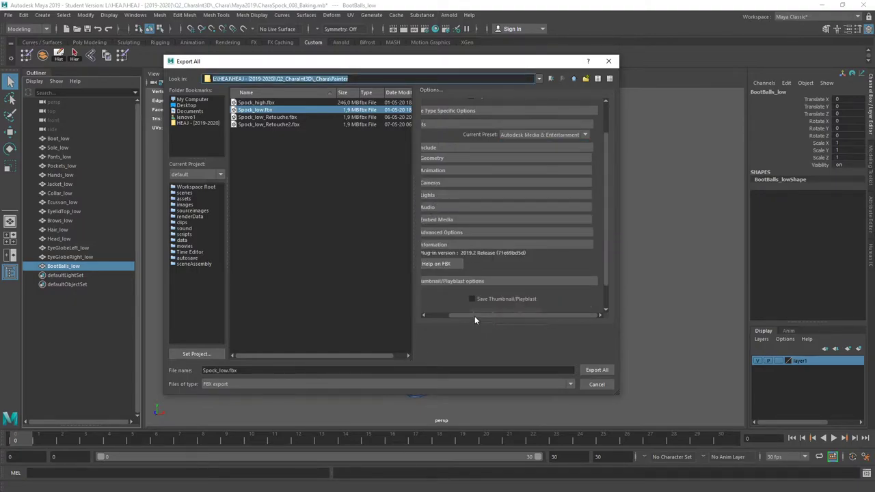
pyautogui.moveTo(475, 318); pyautogui.dragTo(449, 320)
pyautogui.click(456, 170)
pyautogui.click(528, 179)
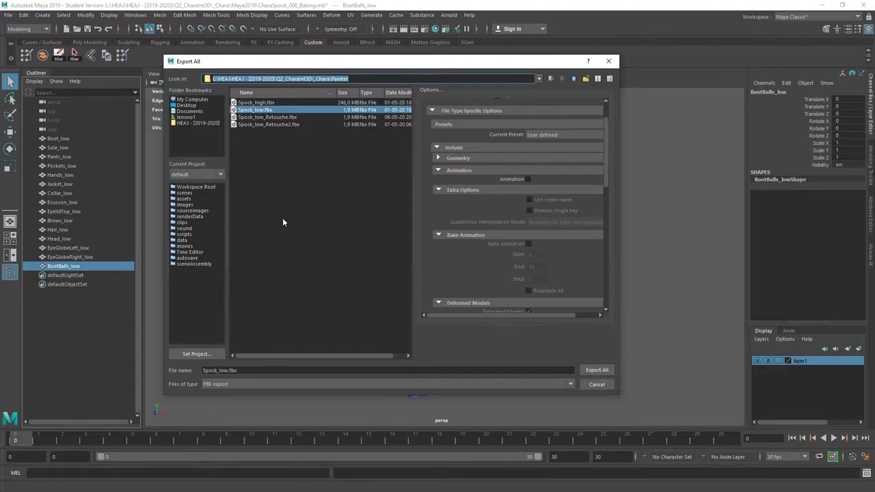
# Step: Create a Demo folder inside Painter and export the whole scene into it as Spock_low.fbx
pyautogui.click(585, 78)
pyautogui.write('De')
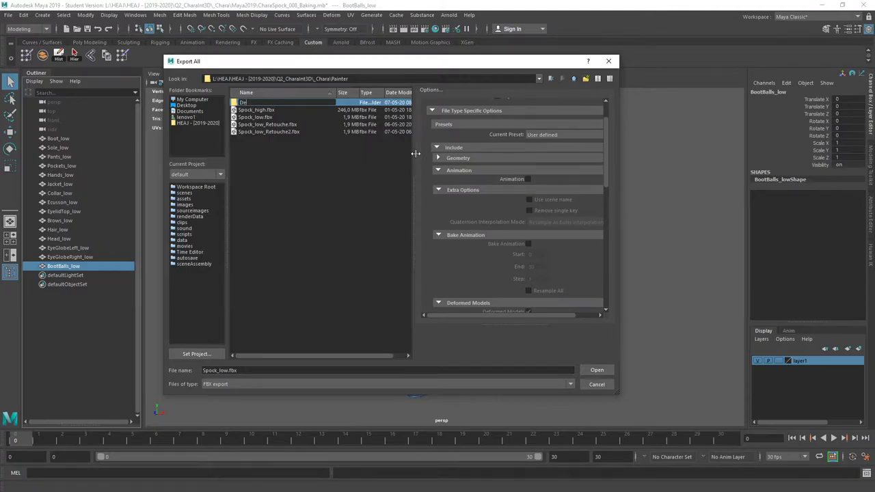
pyautogui.write('mo')
pyautogui.press('Return')
pyautogui.press('Return')
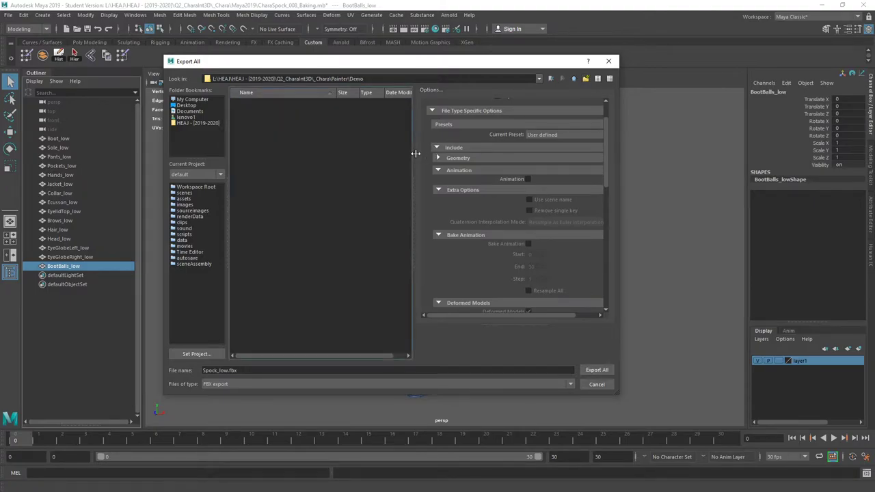
pyautogui.click(597, 370)
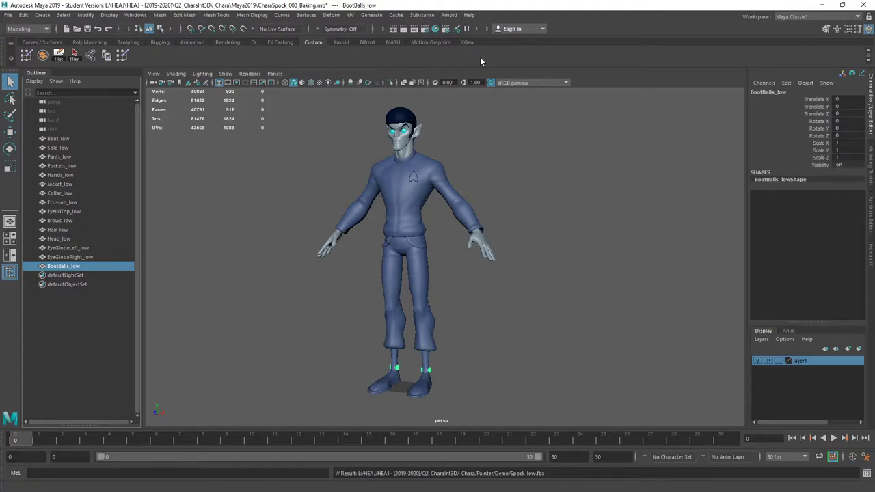
# Step: Select the Head_low, Boot_low, Sole_low and Pants_low meshes one by one and examine their construction history inputs
pyautogui.click(402, 151)
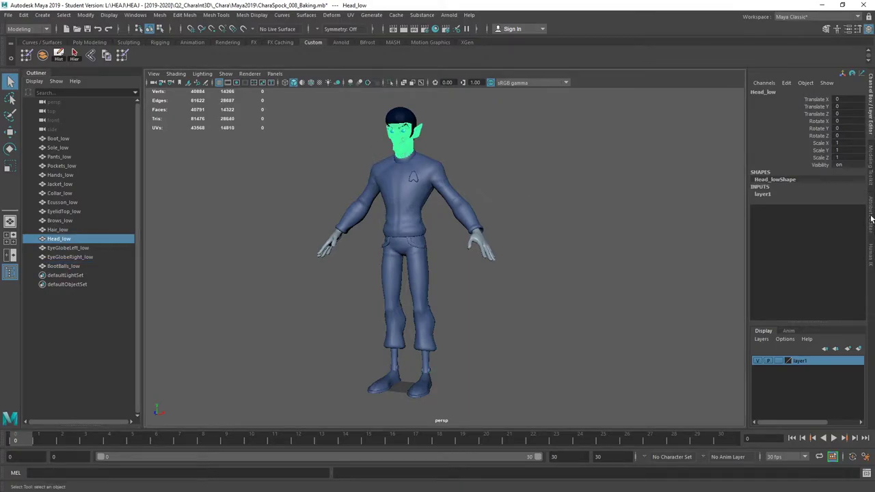
pyautogui.click(871, 219)
pyautogui.click(871, 121)
pyautogui.click(69, 139)
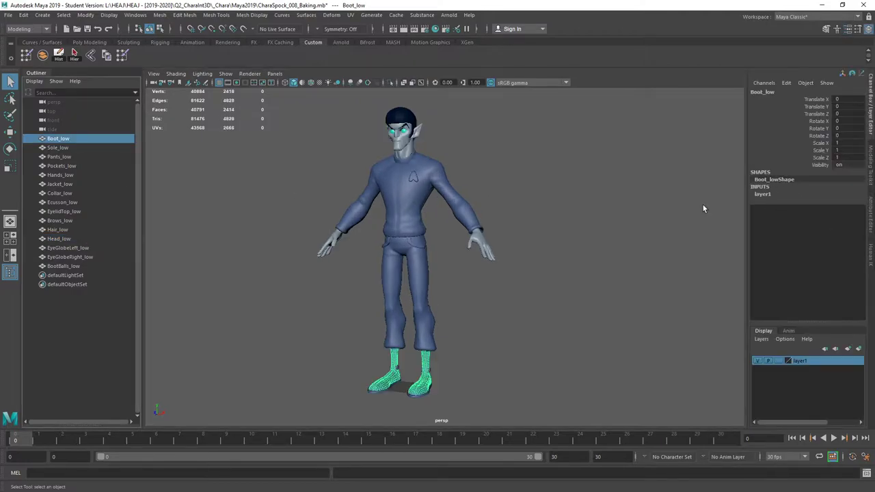
pyautogui.click(65, 148)
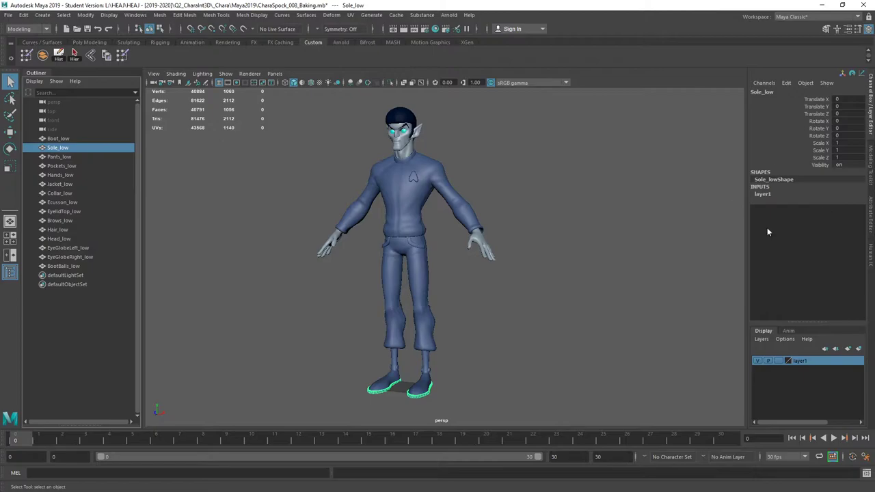
pyautogui.click(56, 158)
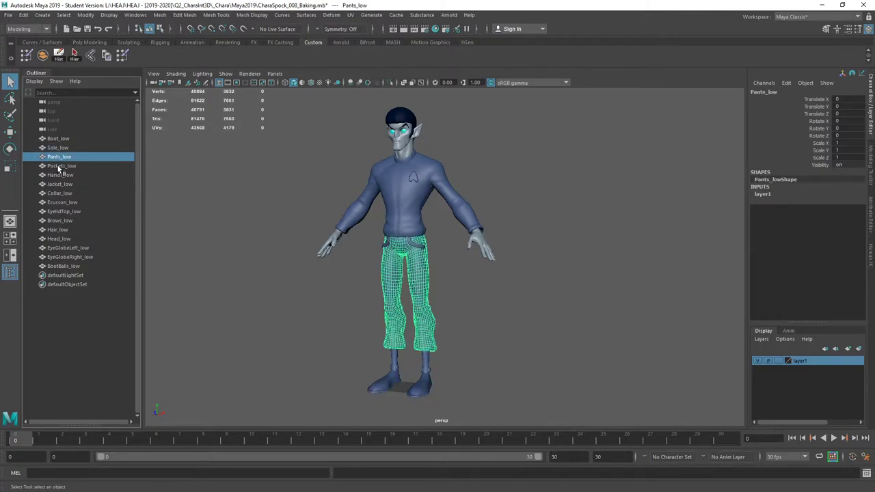
# Step: Select Pockets_low, check its history inputs and delete its construction history
pyautogui.click(58, 166)
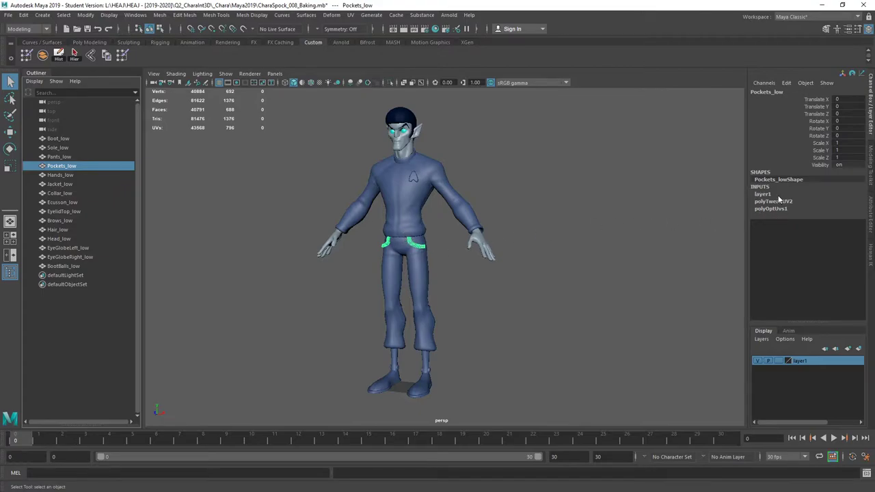
pyautogui.click(23, 14)
pyautogui.moveTo(63, 124)
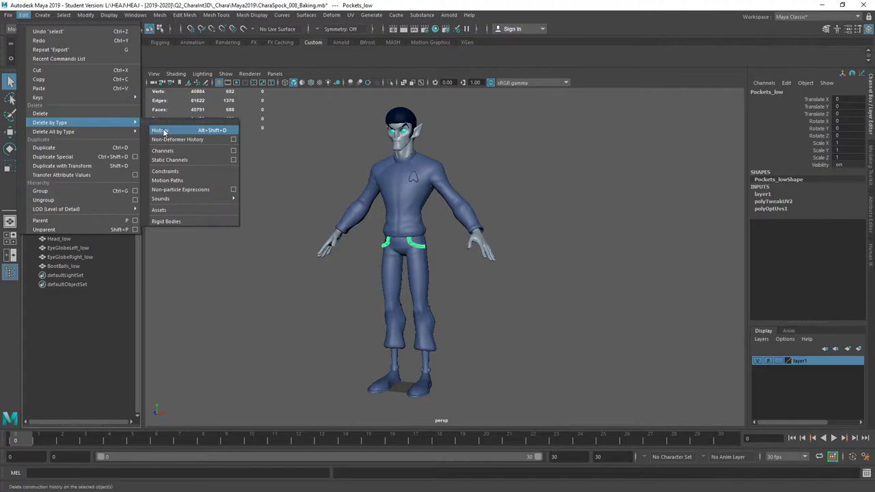
pyautogui.click(163, 127)
# Step: Select all of the character's low-poly meshes and delete their construction history
pyautogui.moveTo(331, 112); pyautogui.dragTo(517, 392)
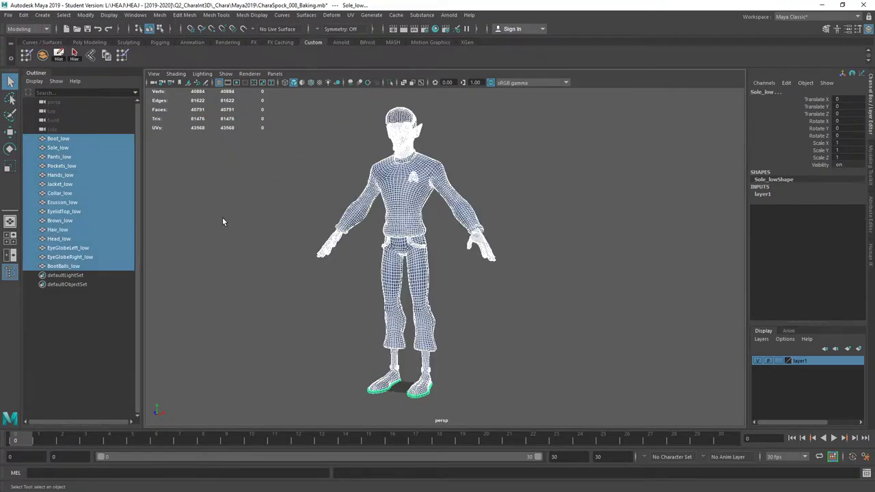
pyautogui.click(24, 15)
pyautogui.moveTo(53, 132)
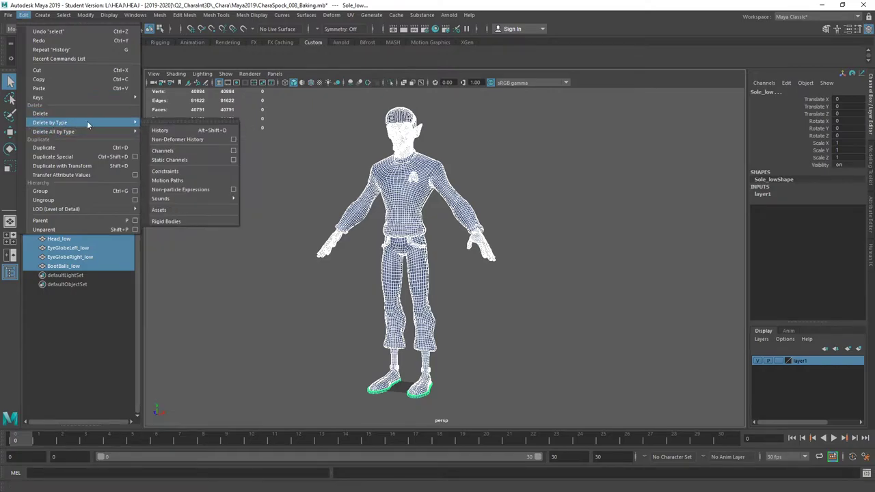
pyautogui.click(155, 129)
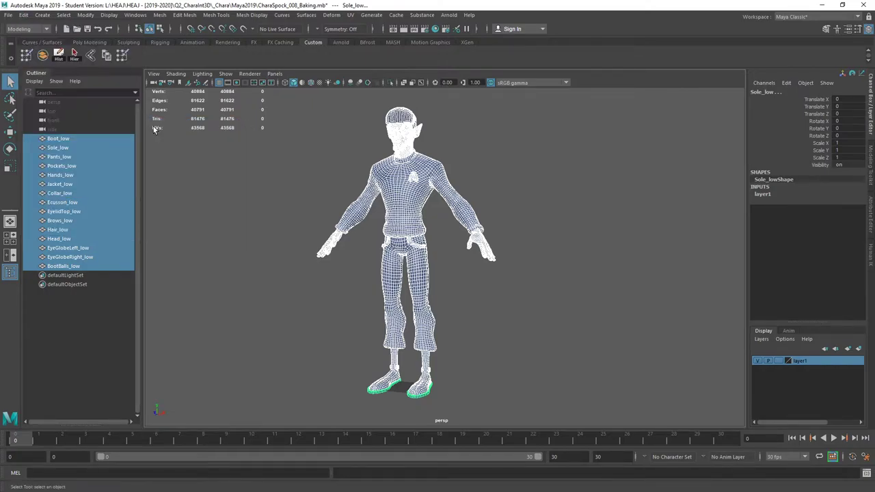
# Step: Export the whole cleaned scene again as FBX, overwriting Spock_low.fbx in the Demo folder
pyautogui.click(8, 15)
pyautogui.click(39, 125)
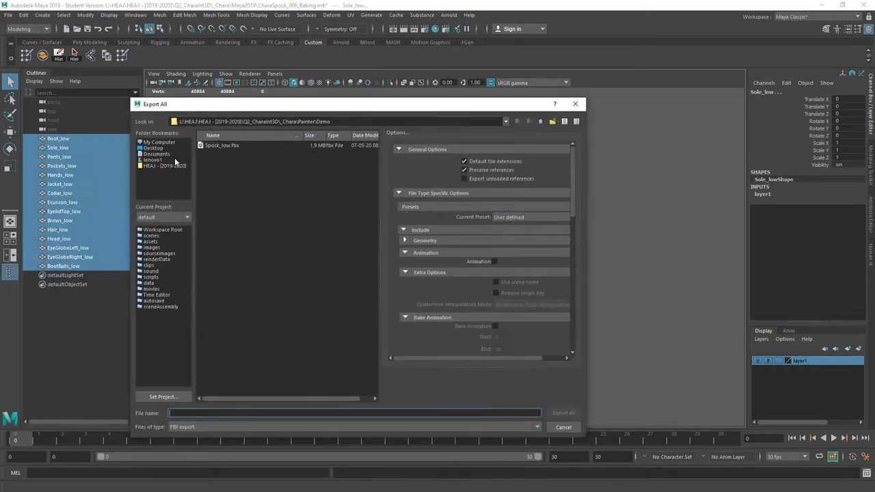
pyautogui.doubleClick(219, 145)
pyautogui.click(339, 283)
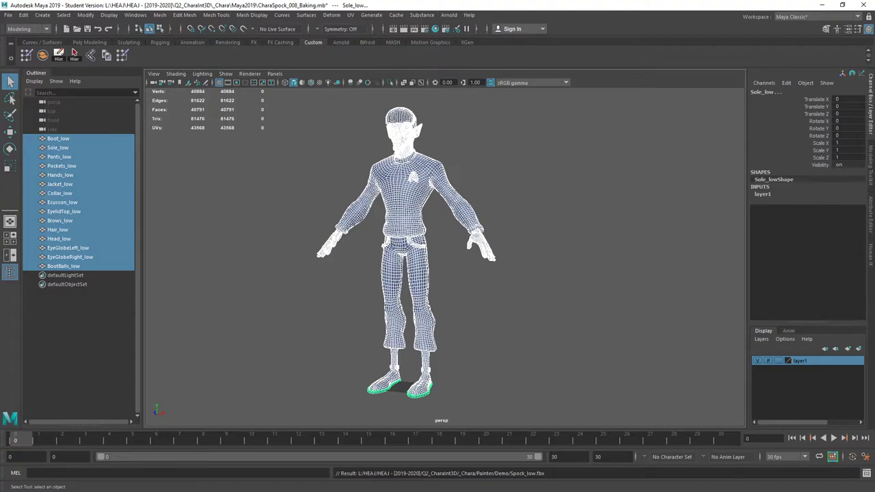
# Step: Switch to ZBrush, turn off PolyFrame and open the FBX ExportImport plugin to check its FBX 2014 version setting
pyautogui.hotkey('alt', 'Tab')
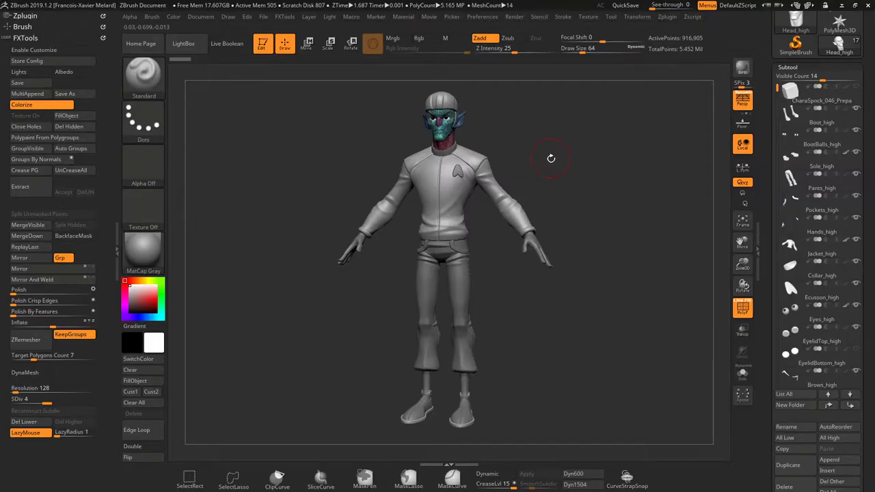
pyautogui.click(744, 309)
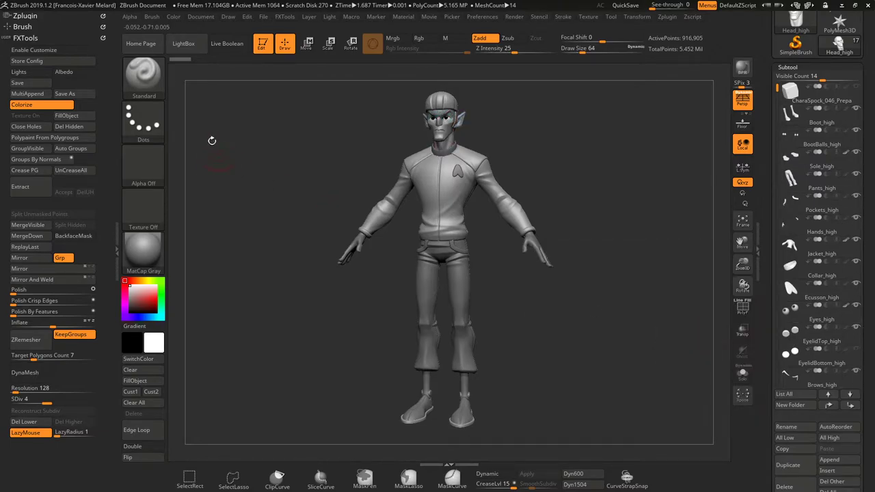
pyautogui.click(25, 16)
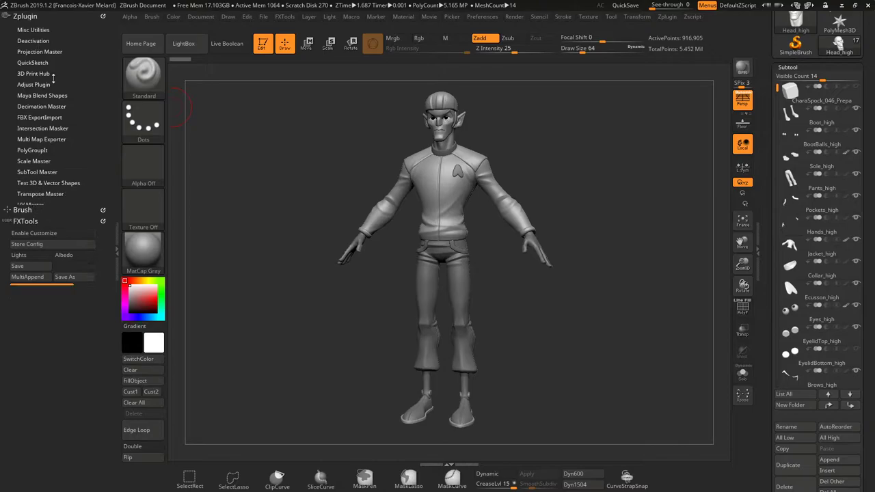
pyautogui.click(39, 117)
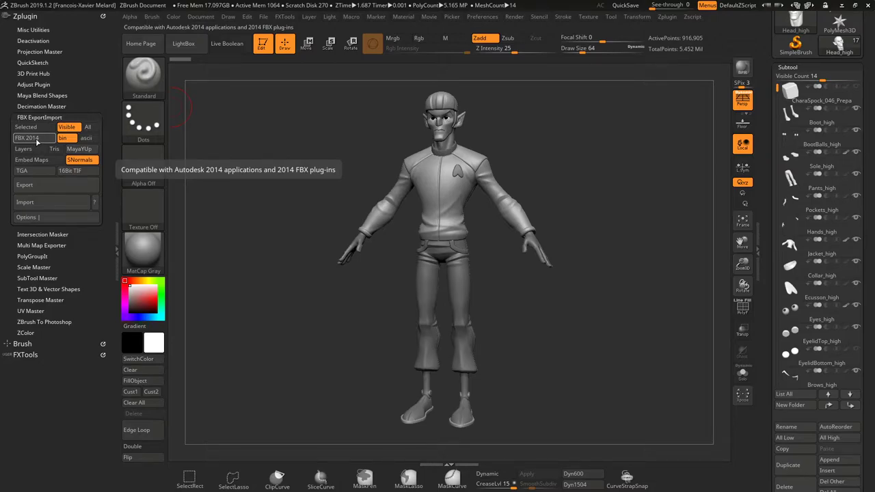
pyautogui.moveTo(36, 140); pyautogui.dragTo(45, 140)
pyautogui.click(49, 139)
pyautogui.moveTo(49, 139); pyautogui.dragTo(31, 138)
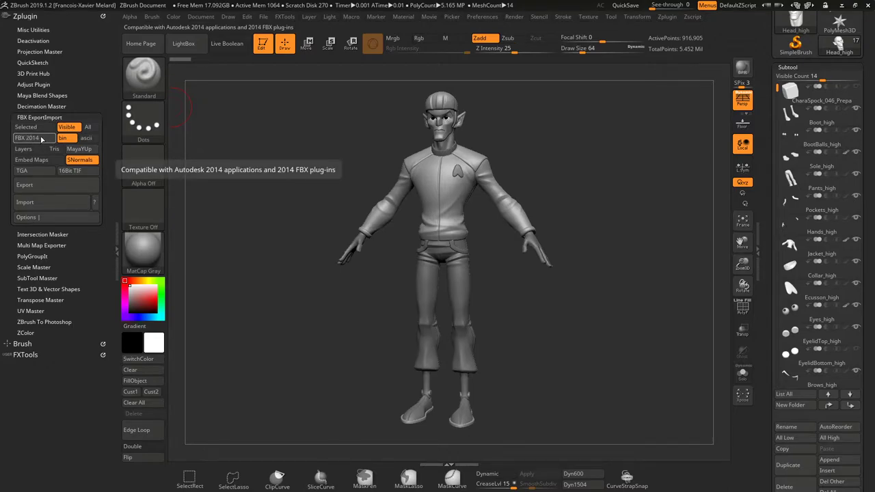
# Step: Export the visible high-poly subtools as Spock_high.fbx into the Painter project's Demo folder
pyautogui.click(46, 185)
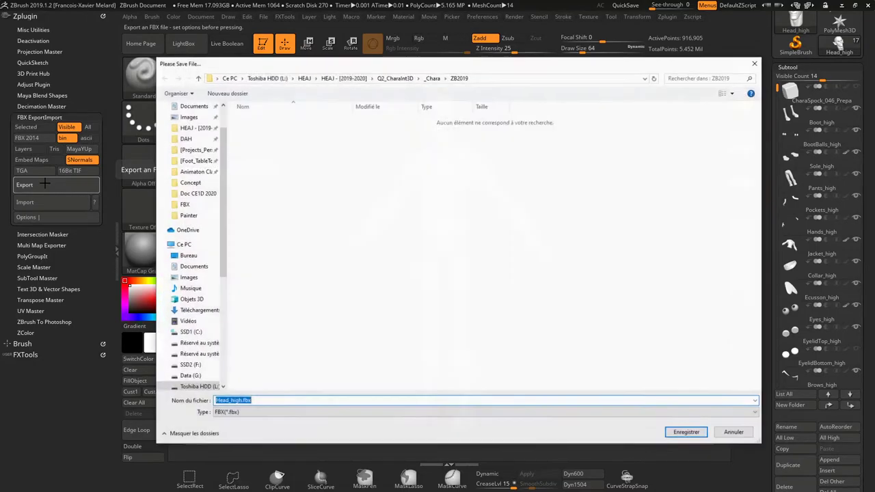
pyautogui.click(431, 79)
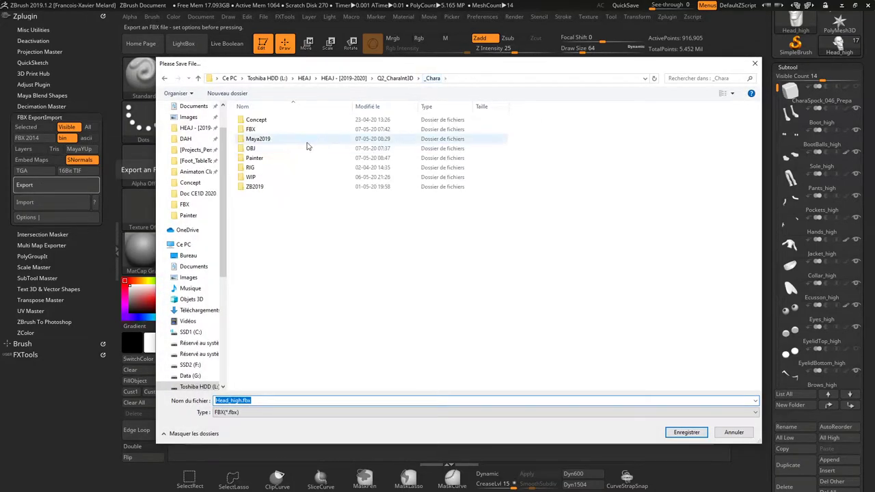
pyautogui.doubleClick(256, 158)
pyautogui.doubleClick(253, 120)
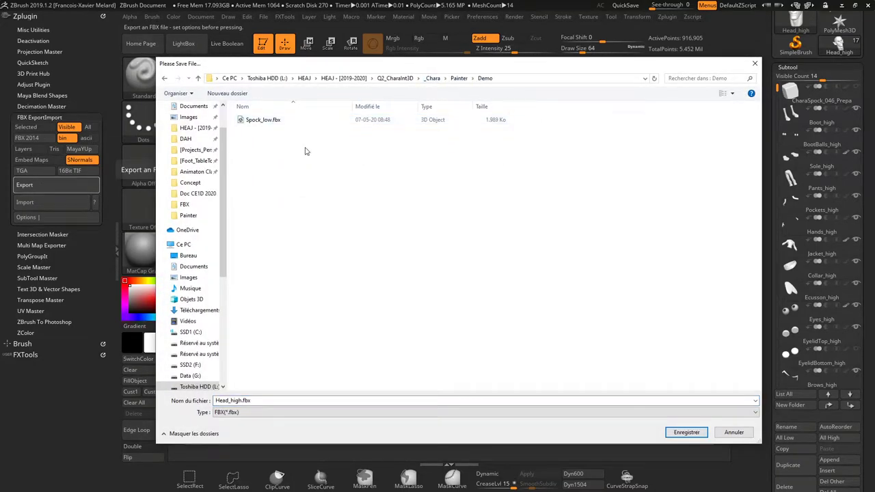
pyautogui.click(459, 77)
pyautogui.click(263, 130)
pyautogui.doubleClick(253, 120)
pyautogui.click(685, 433)
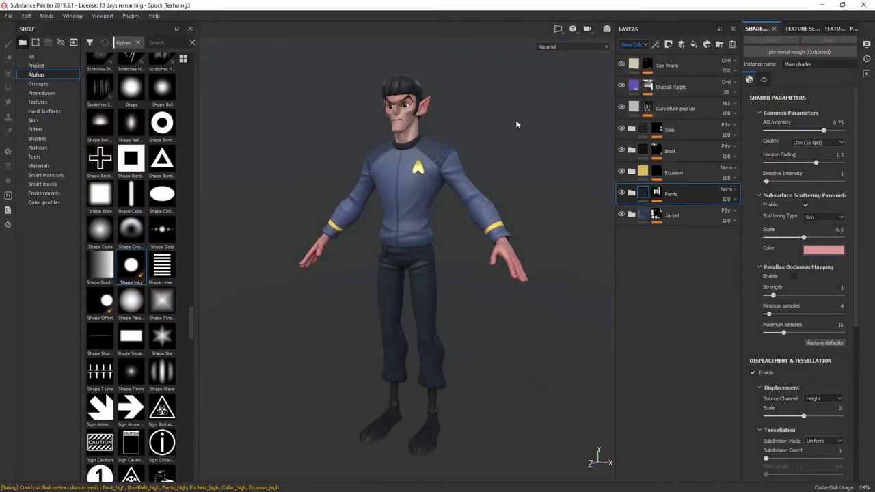
# Step: Switch to Substance Painter and add a plain fill layer above Top Warm to cover the character's clothes
pyautogui.moveTo(516, 124)
pyautogui.keyDown('alt'); pyautogui.mouseDown()
pyautogui.moveTo(541, 141)
pyautogui.moveTo(492, 131)
pyautogui.moveTo(502, 131)
pyautogui.mouseUp(); pyautogui.keyUp('alt')
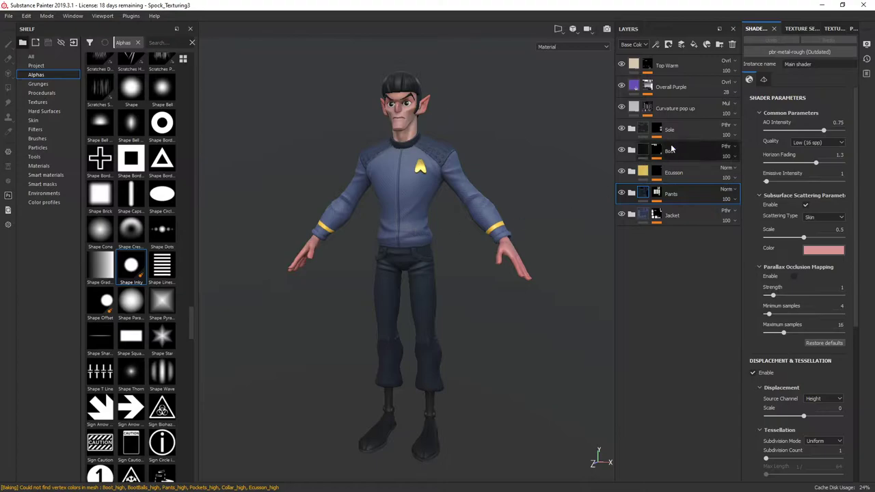
pyautogui.click(690, 67)
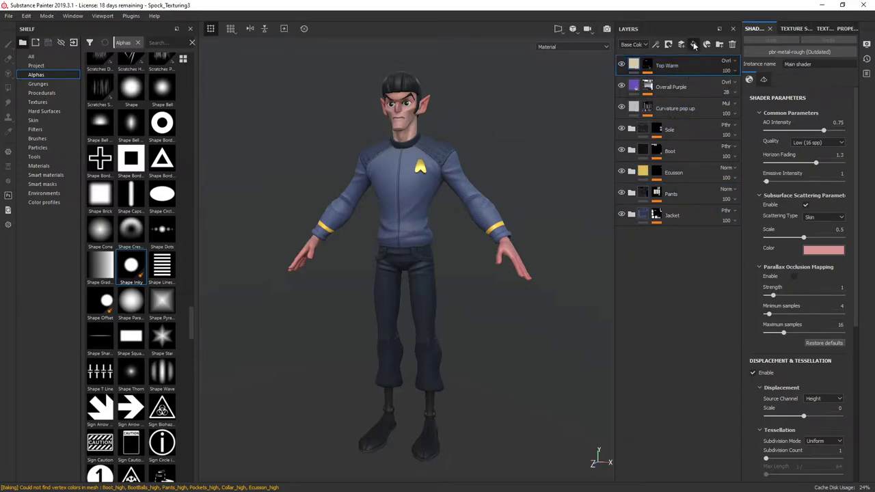
pyautogui.click(694, 44)
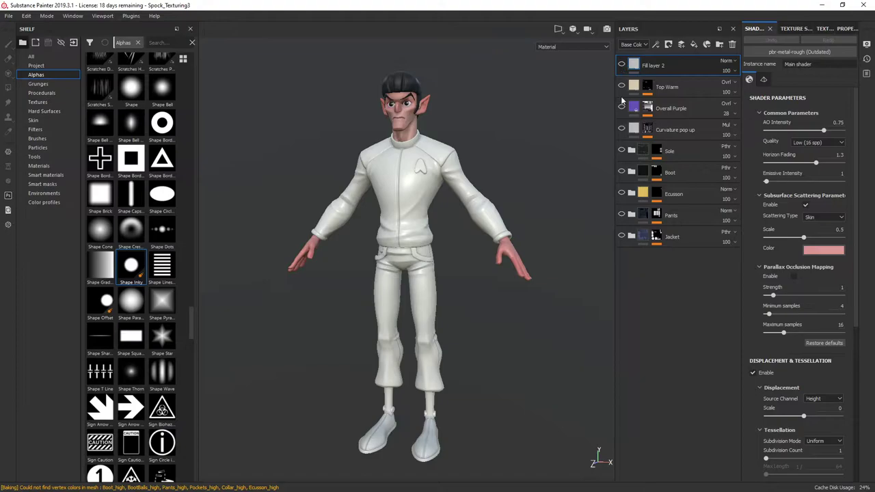
pyautogui.keyDown('alt'); pyautogui.moveTo(519, 103); pyautogui.dragTo(535, 208, button='right'); pyautogui.keyUp('alt')
pyautogui.keyDown('alt'); pyautogui.moveTo(511, 91); pyautogui.dragTo(532, 178, button='middle'); pyautogui.keyUp('alt')
pyautogui.keyDown('alt'); pyautogui.moveTo(572, 169); pyautogui.dragTo(519, 100); pyautogui.keyUp('alt')
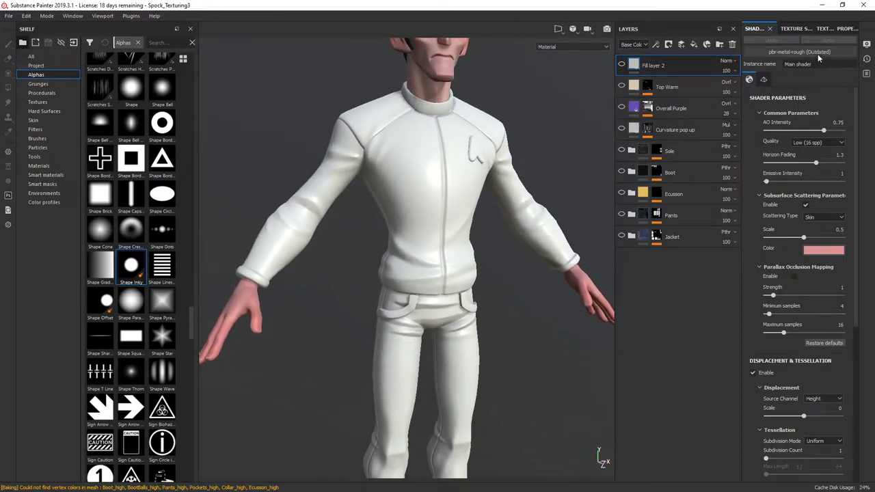
# Step: Remove the clothes' Normal mesh map and restore it, twice, comparing the model with and without the baked detail
pyautogui.click(799, 30)
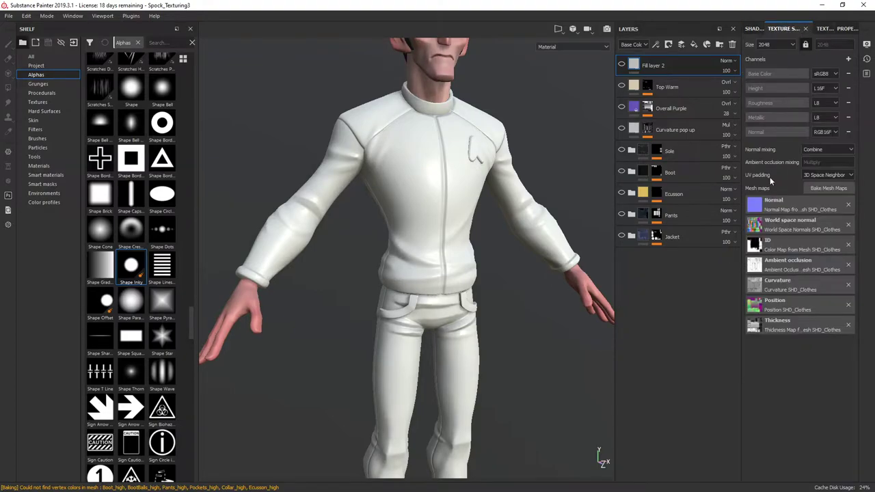
pyautogui.click(848, 207)
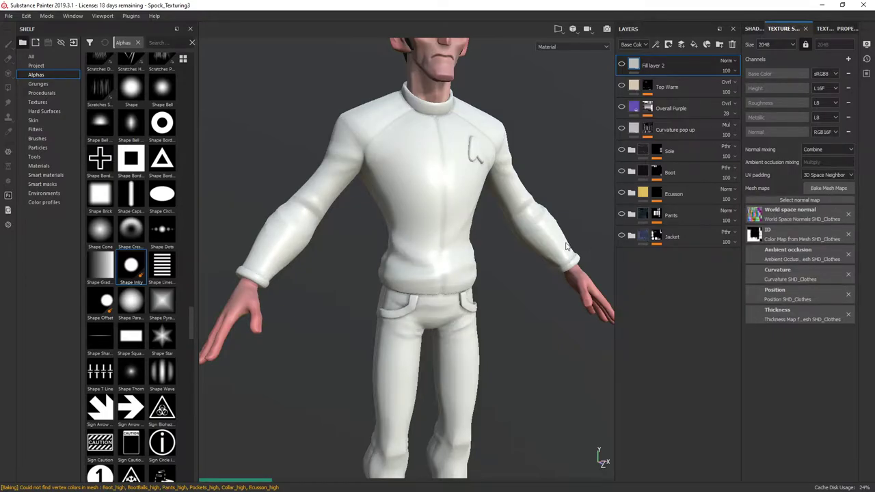
pyautogui.keyDown('alt'); pyautogui.moveTo(510, 241); pyautogui.dragTo(517, 133); pyautogui.keyUp('alt')
pyautogui.keyDown('alt'); pyautogui.moveTo(532, 195); pyautogui.dragTo(500, 147); pyautogui.keyUp('alt')
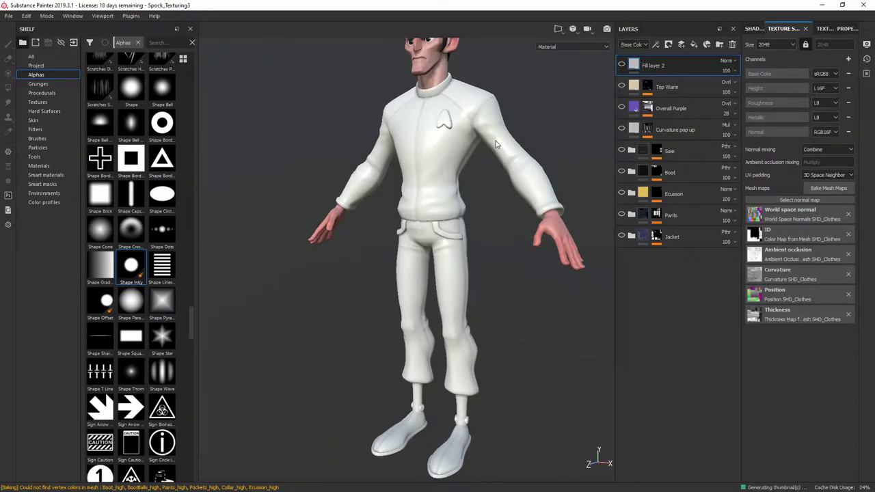
pyautogui.scroll(4, 399, 233)
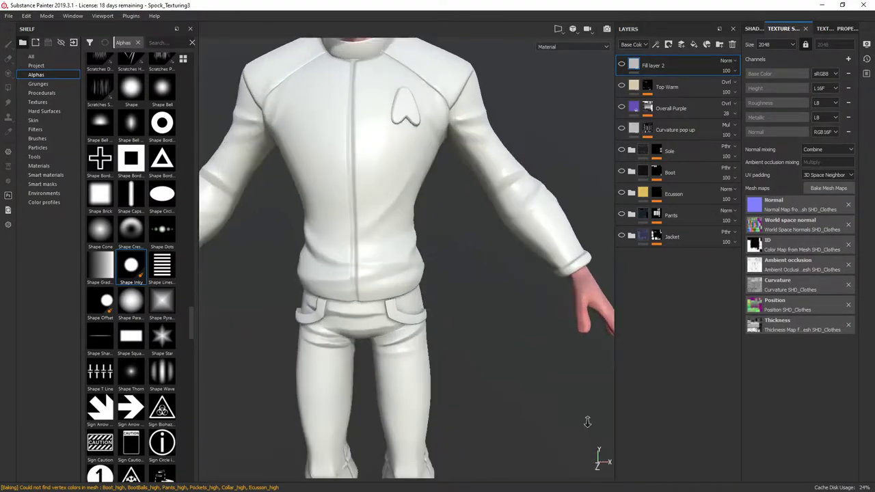
pyautogui.keyDown('alt'); pyautogui.moveTo(399, 233); pyautogui.dragTo(430, 219); pyautogui.keyUp('alt')
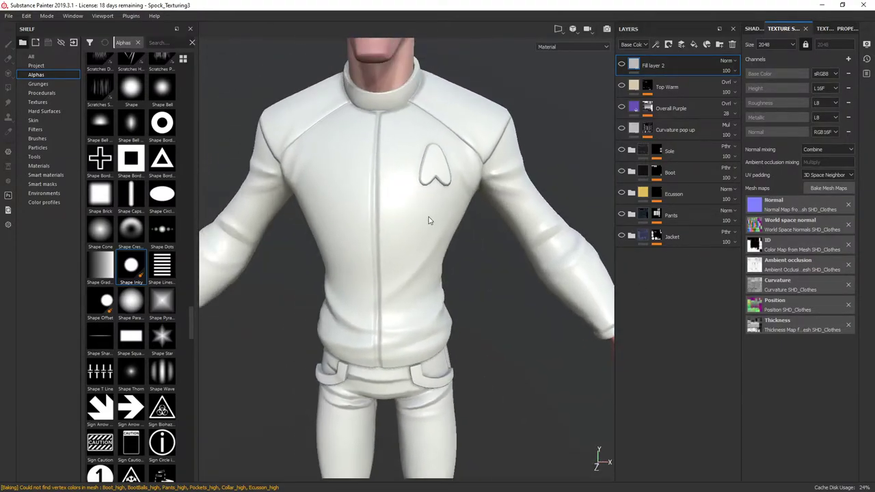
pyautogui.click(848, 205)
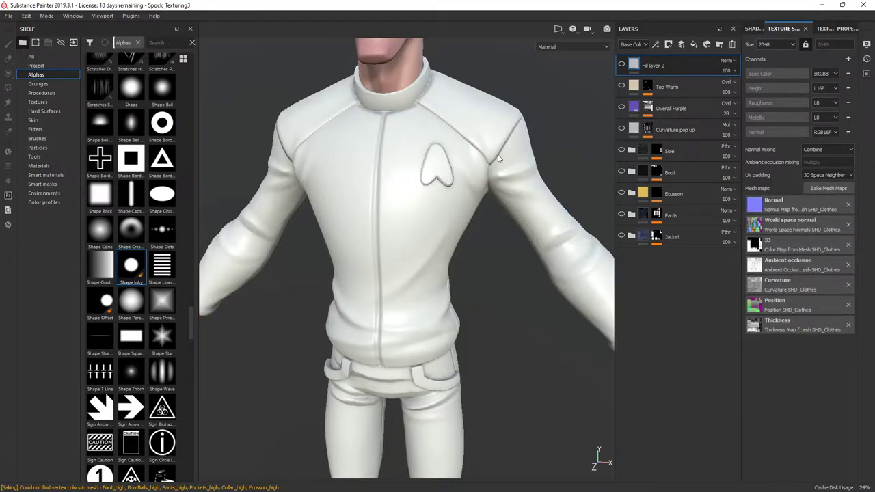
pyautogui.keyDown('alt'); pyautogui.moveTo(523, 166); pyautogui.dragTo(459, 191); pyautogui.keyUp('alt')
pyautogui.scroll(-3, 504, 187)
pyautogui.scroll(-2, 458, 191)
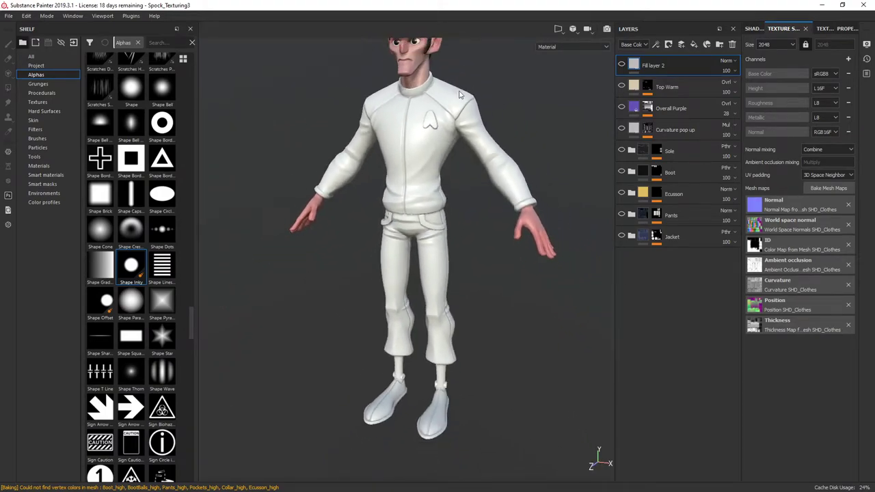
pyautogui.keyDown('alt'); pyautogui.moveTo(467, 141); pyautogui.dragTo(465, 130); pyautogui.keyUp('alt')
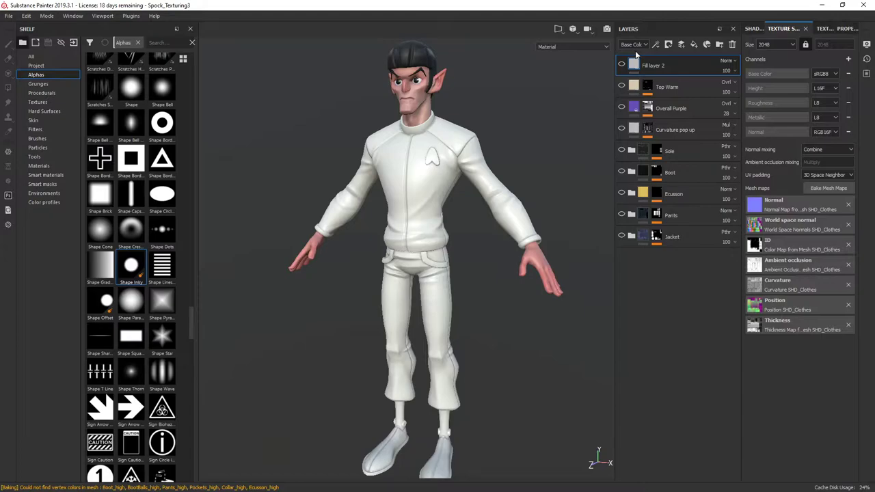
pyautogui.click(9, 15)
pyautogui.click(15, 36)
pyautogui.click(514, 265)
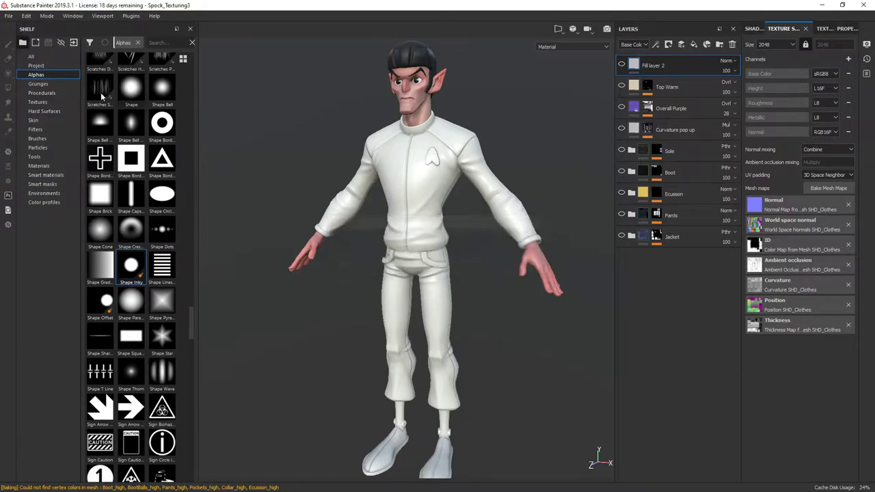
# Step: Start a new PBR - Metallic Roughness project and choose Spock_low.fbx from the Demo folder as its mesh
pyautogui.click(9, 16)
pyautogui.click(15, 22)
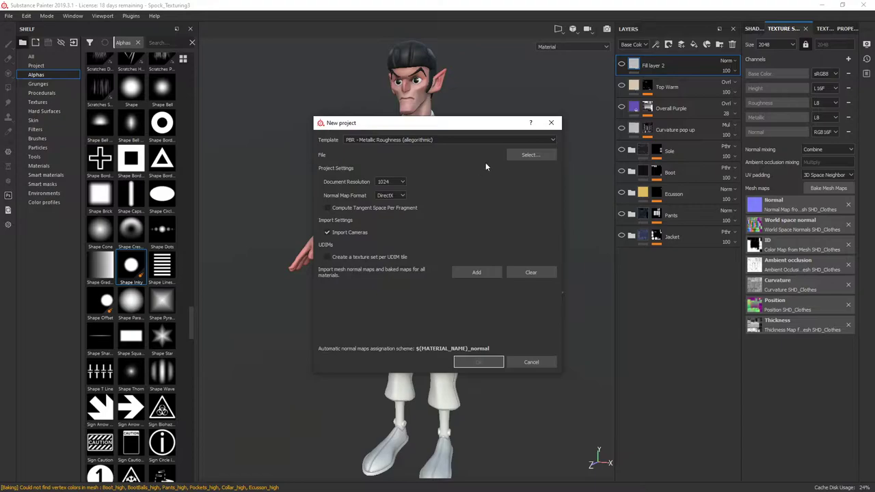
pyautogui.click(531, 156)
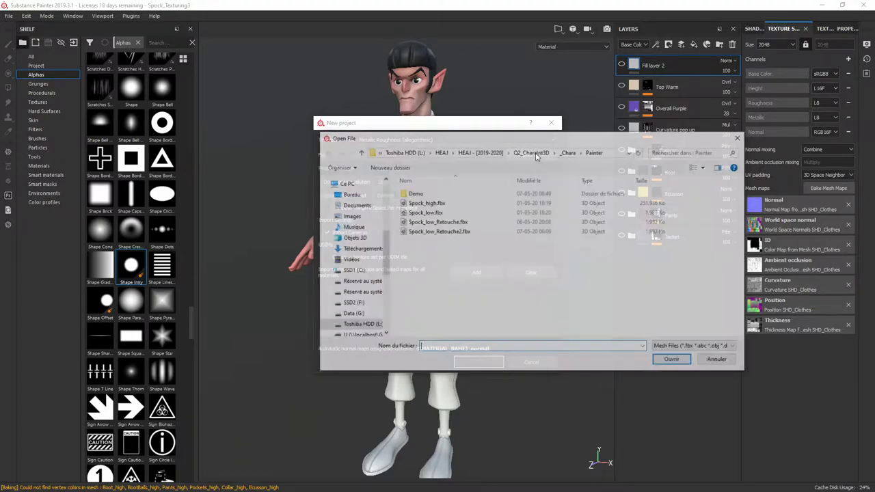
pyautogui.doubleClick(411, 193)
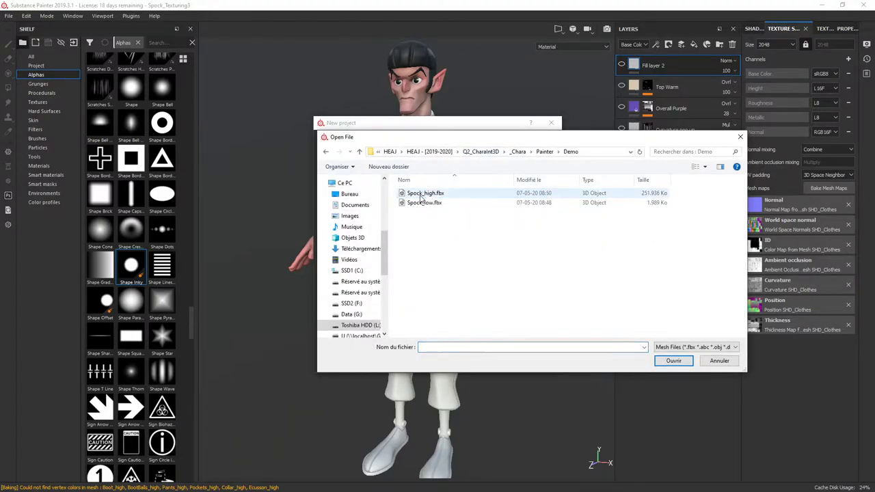
pyautogui.click(420, 203)
pyautogui.click(668, 361)
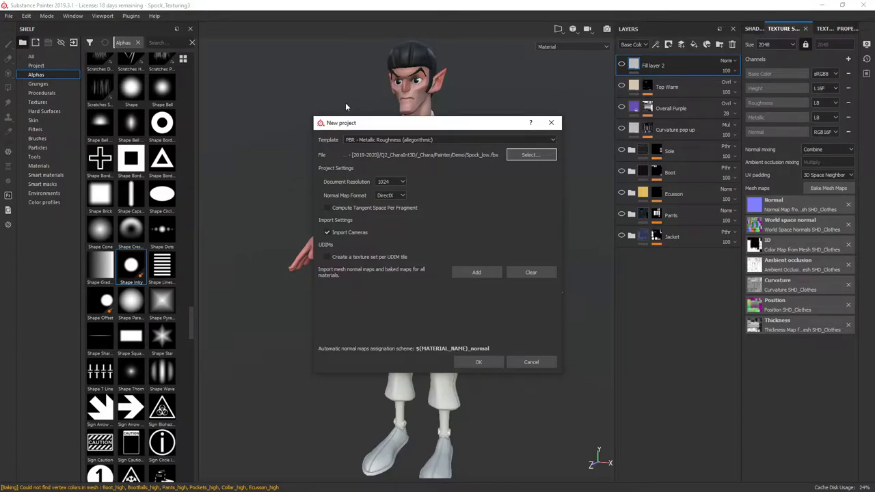
# Step: Set the document resolution to 2048, keep the DirectX normal map format, and create the project, discarding the open project's changes
pyautogui.doubleClick(385, 184)
pyautogui.click(394, 184)
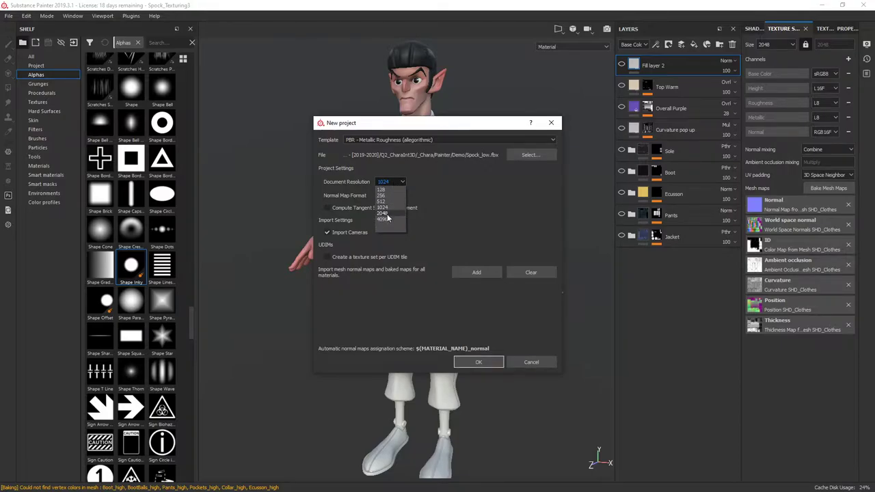
pyautogui.click(390, 218)
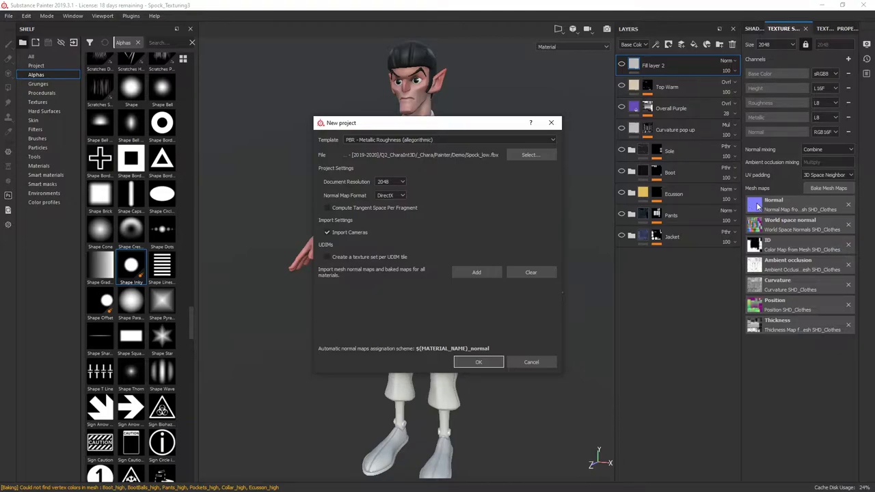
pyautogui.click(397, 195)
pyautogui.click(395, 195)
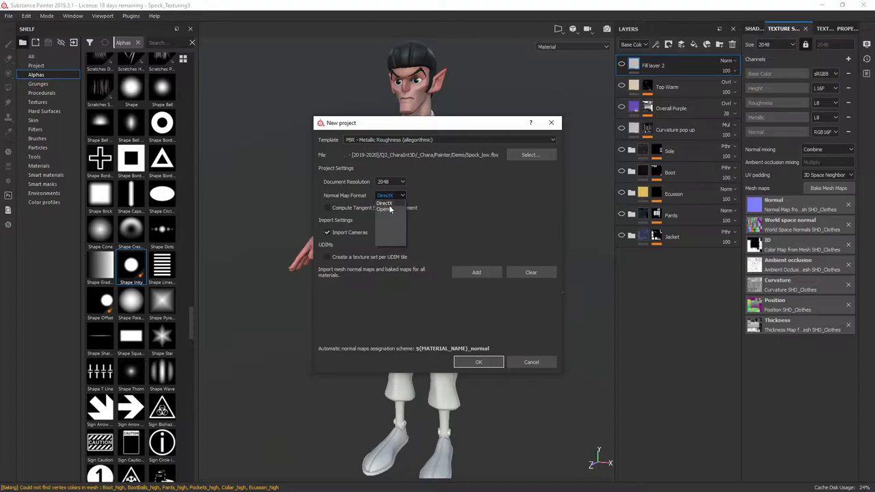
pyautogui.click(389, 204)
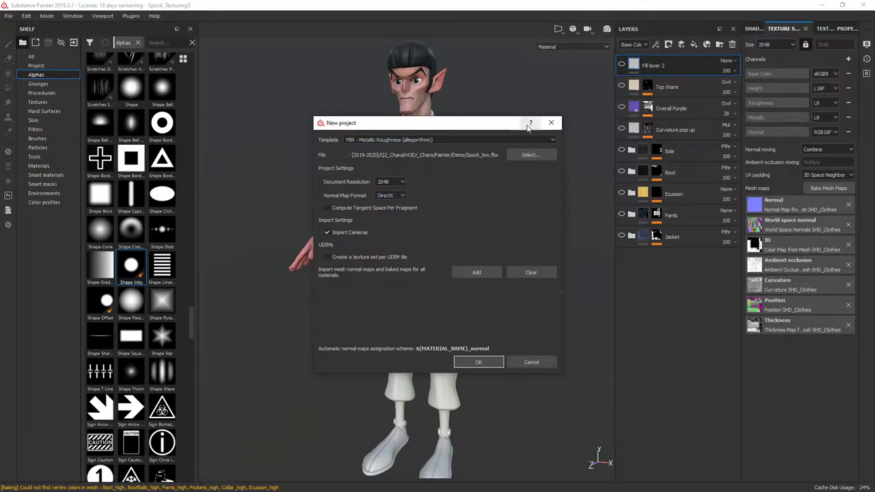
pyautogui.click(479, 362)
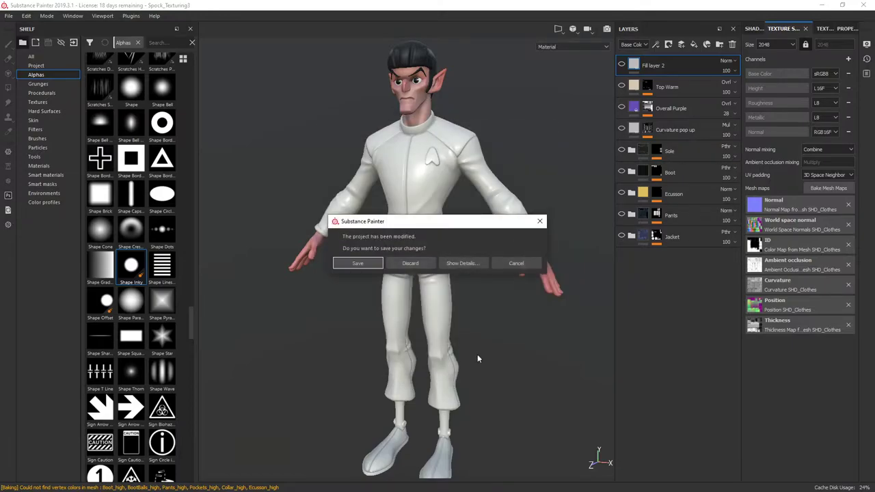
pyautogui.click(404, 263)
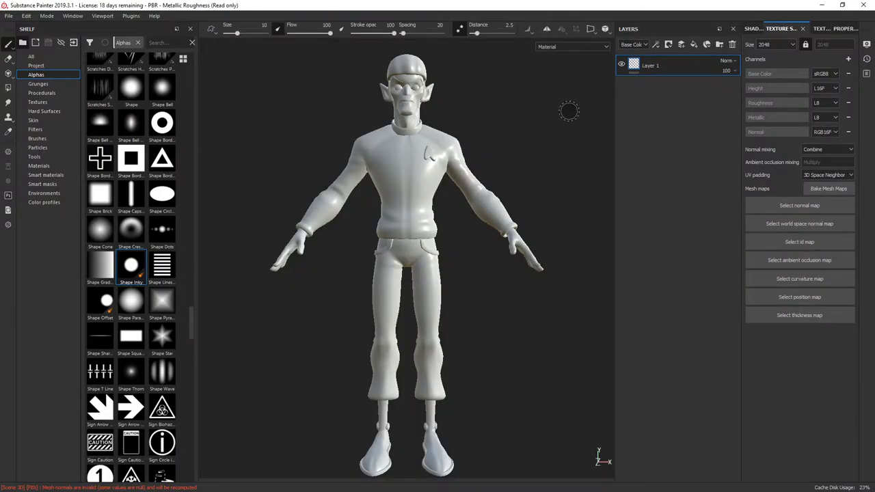
# Step: Inspect the imported low-poly character and look through the shelf's Tools, Skin and Textures categories and the properties and shader settings
pyautogui.moveTo(576, 82)
pyautogui.keyDown('alt'); pyautogui.mouseDown()
pyautogui.moveTo(534, 85)
pyautogui.moveTo(518, 113)
pyautogui.moveTo(549, 121)
pyautogui.moveTo(524, 110)
pyautogui.moveTo(517, 116)
pyautogui.moveTo(515, 91)
pyautogui.mouseUp(); pyautogui.keyUp('alt')
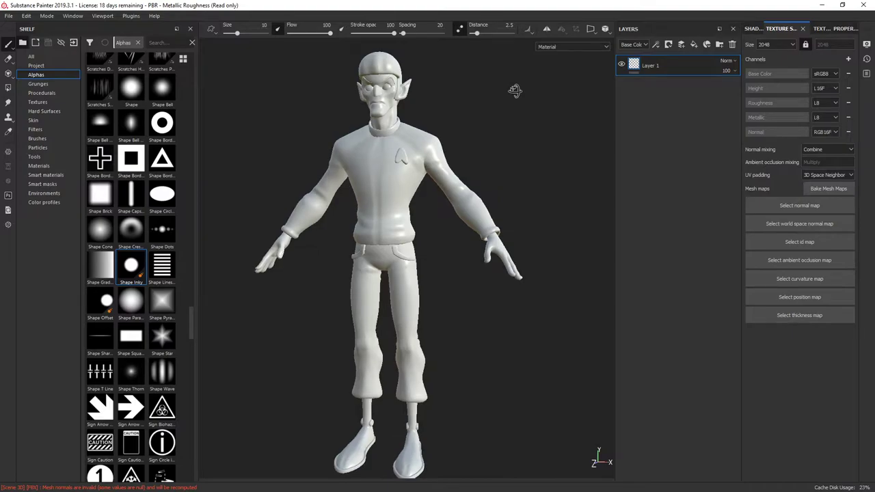
pyautogui.moveTo(537, 123)
pyautogui.keyDown('alt'); pyautogui.mouseDown()
pyautogui.moveTo(524, 114)
pyautogui.moveTo(527, 91)
pyautogui.mouseUp(); pyautogui.keyUp('alt')
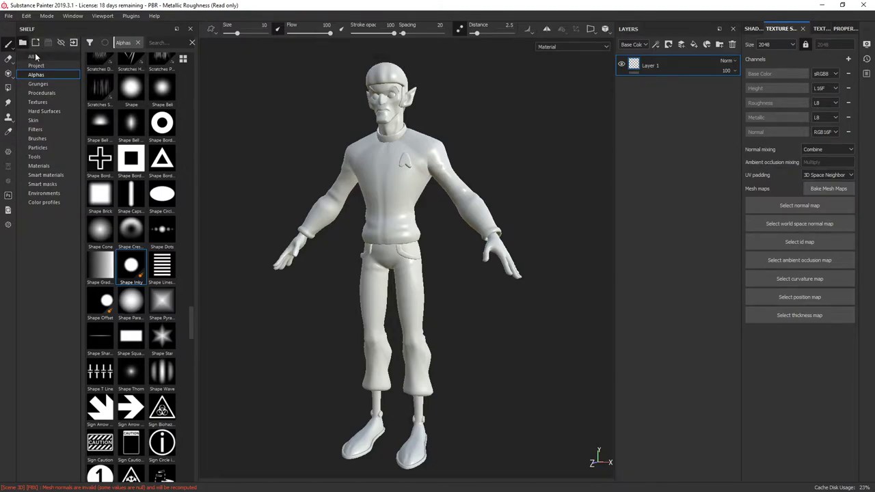
pyautogui.click(44, 157)
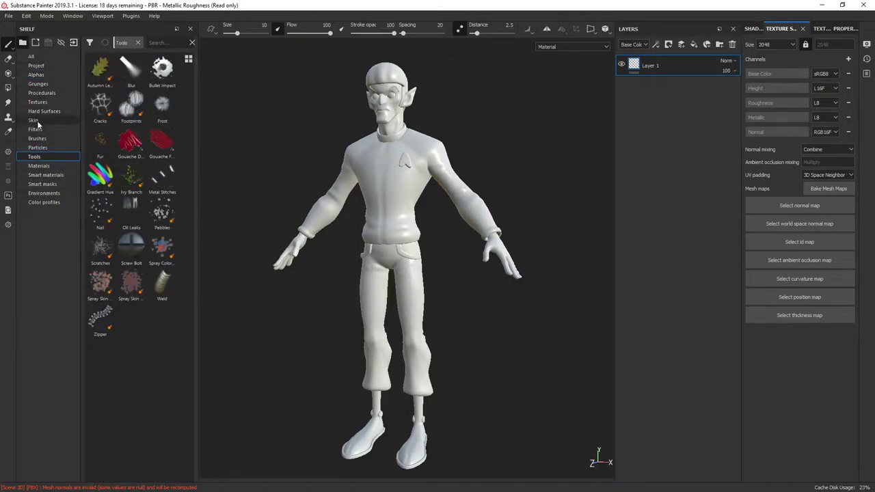
pyautogui.click(38, 120)
pyautogui.click(41, 101)
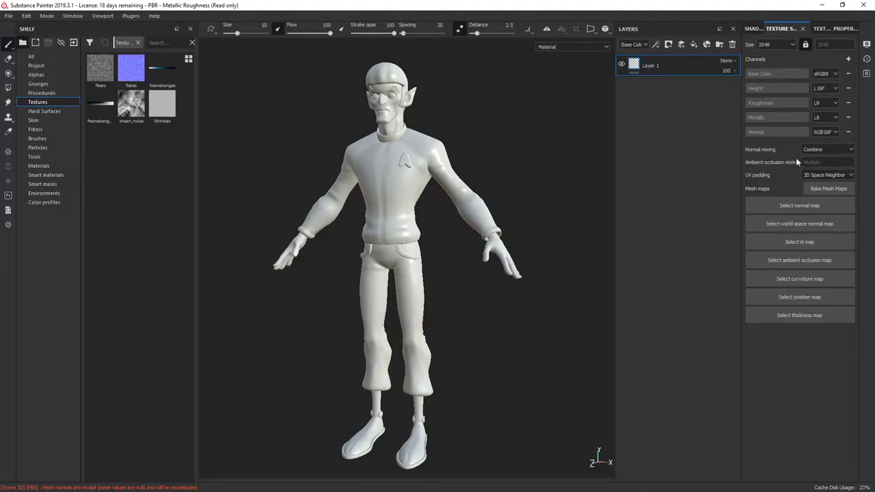
pyautogui.keyDown('alt'); pyautogui.moveTo(527, 132); pyautogui.dragTo(578, 405, button='right'); pyautogui.keyUp('alt')
pyautogui.keyDown('alt'); pyautogui.moveTo(578, 405); pyautogui.dragTo(593, 214, button='middle'); pyautogui.keyUp('alt')
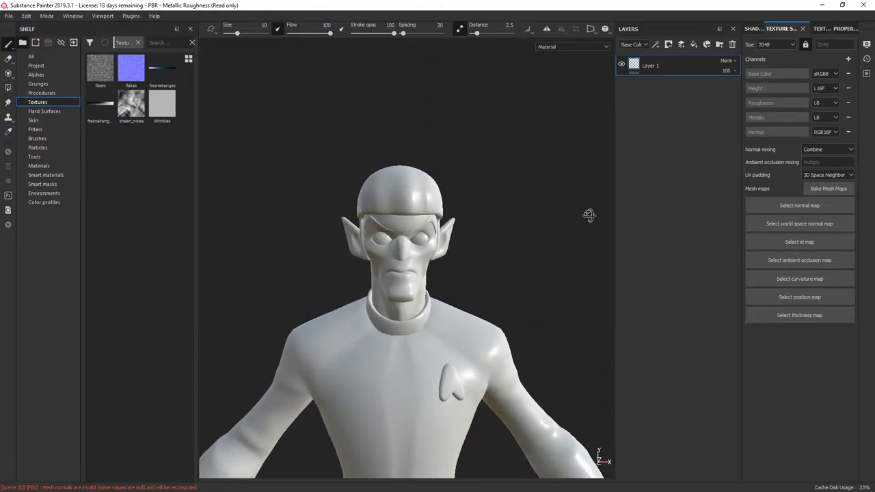
pyautogui.keyDown('alt'); pyautogui.moveTo(593, 215); pyautogui.dragTo(557, 239); pyautogui.keyUp('alt')
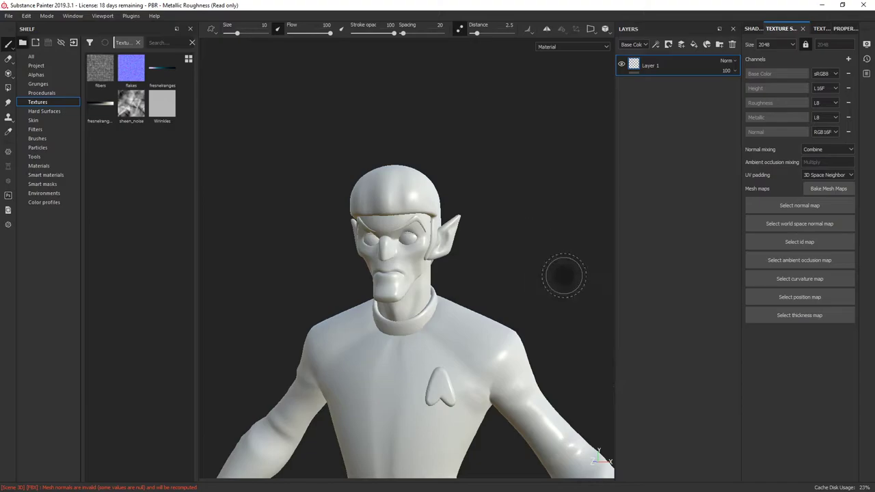
pyautogui.scroll(-5, 564, 276)
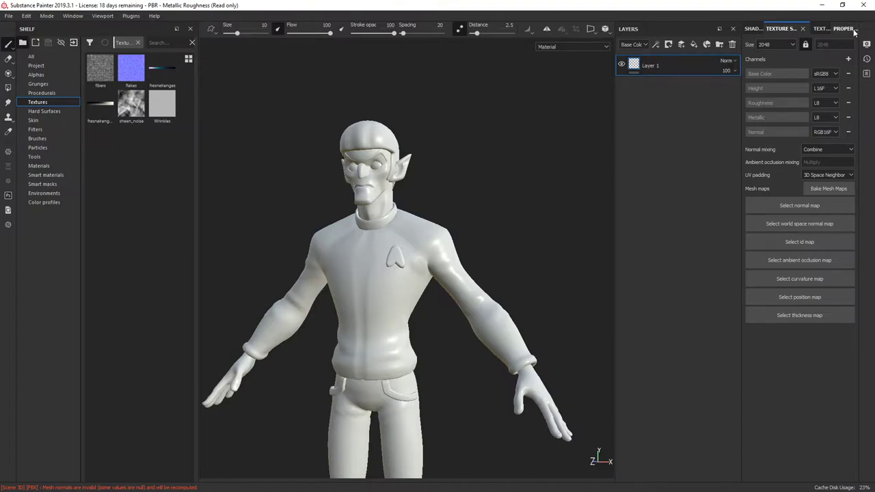
pyautogui.click(833, 29)
pyautogui.click(753, 29)
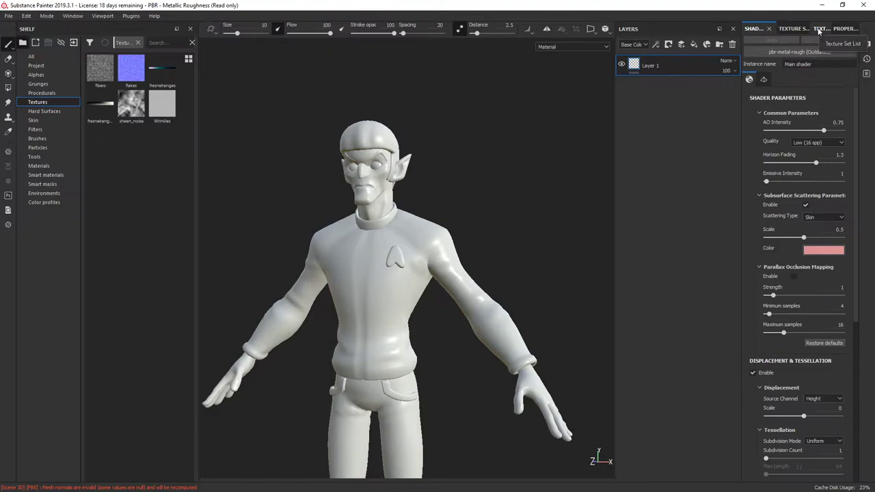
# Step: Look through the texture set settings, shader settings and texture set list, and view the whole character
pyautogui.click(794, 29)
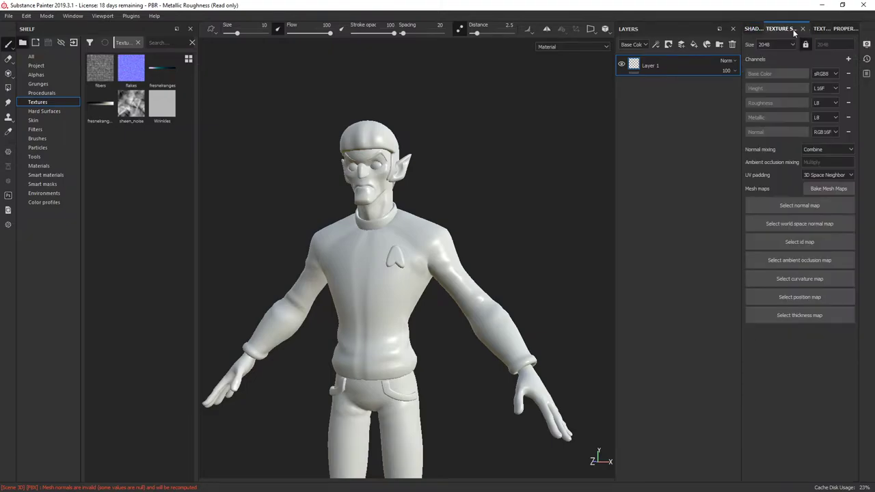
pyautogui.click(754, 29)
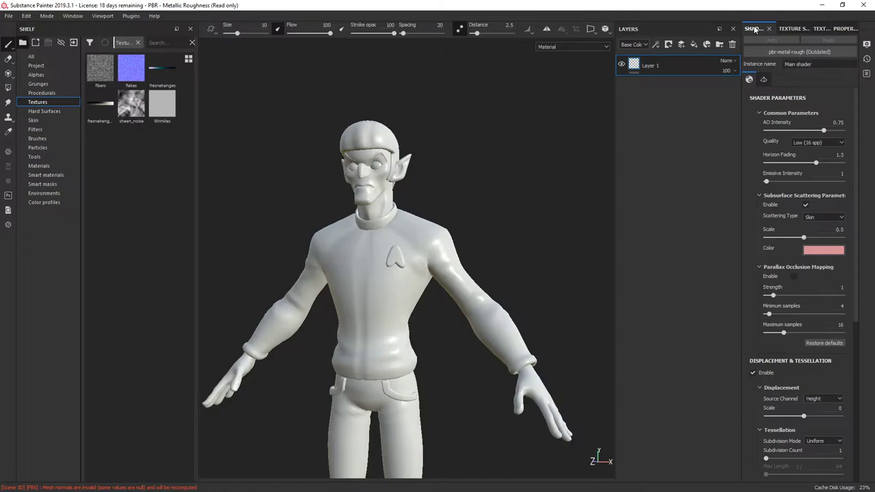
pyautogui.click(788, 29)
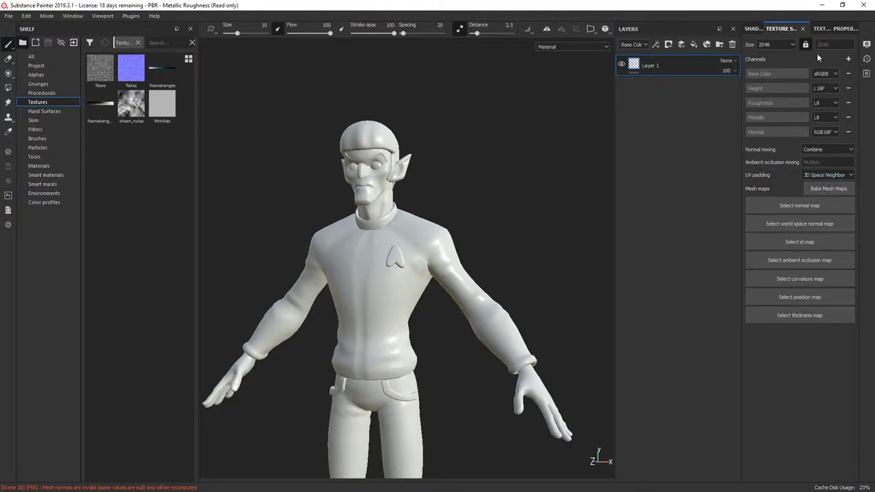
pyautogui.click(820, 29)
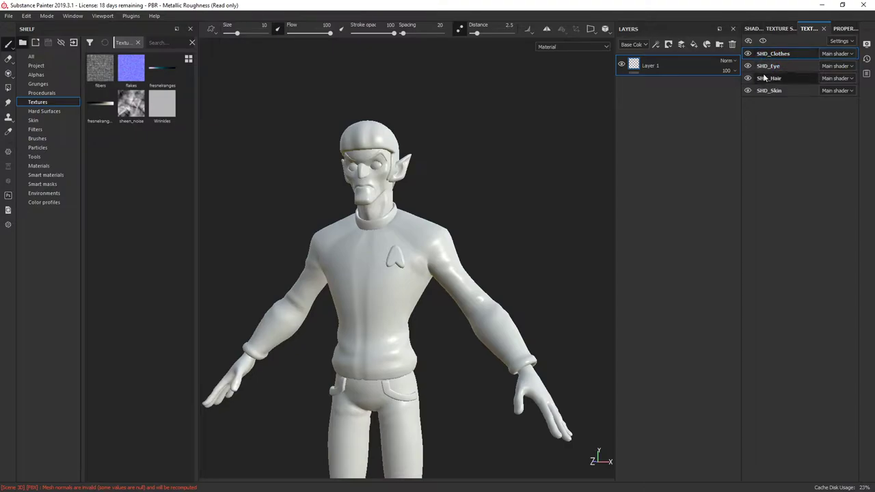
pyautogui.keyDown('alt'); pyautogui.moveTo(527, 218); pyautogui.dragTo(543, 141, button='middle'); pyautogui.keyUp('alt')
pyautogui.scroll(-5, 532, 161)
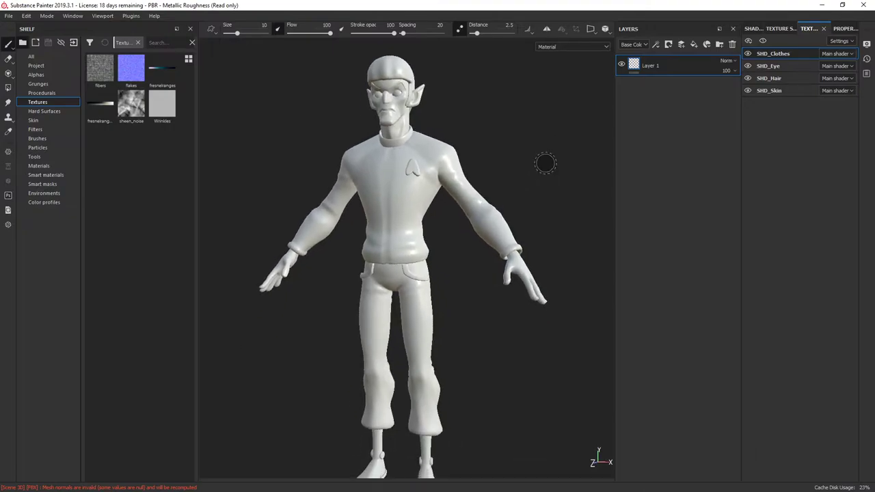
pyautogui.keyDown('alt'); pyautogui.moveTo(544, 172); pyautogui.dragTo(545, 153, button='middle'); pyautogui.keyUp('alt')
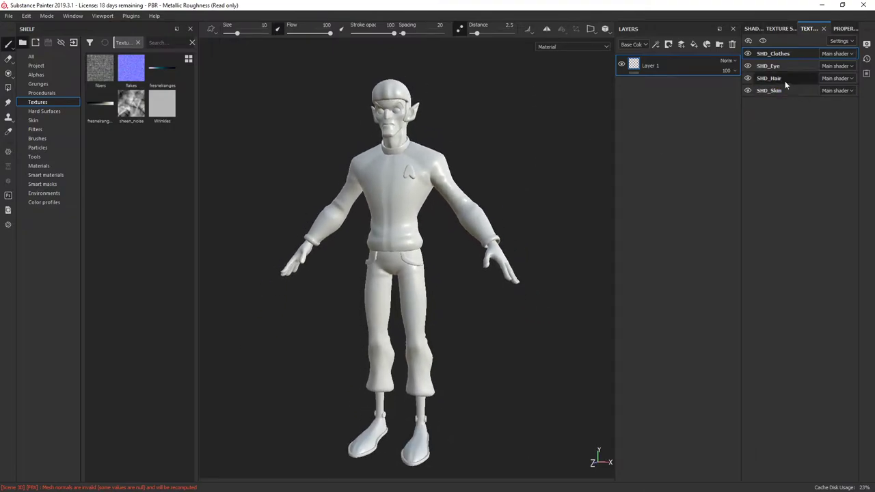
# Step: Hide the SHD_Skin, SHD_Hair, SHD_Eye and SHD_Clothes texture sets one by one to identify their parts, and show them all again
pyautogui.click(748, 91)
pyautogui.moveTo(522, 129)
pyautogui.keyDown('alt'); pyautogui.mouseDown()
pyautogui.moveTo(598, 138)
pyautogui.moveTo(485, 134)
pyautogui.moveTo(512, 132)
pyautogui.mouseUp(); pyautogui.keyUp('alt')
pyautogui.click(748, 79)
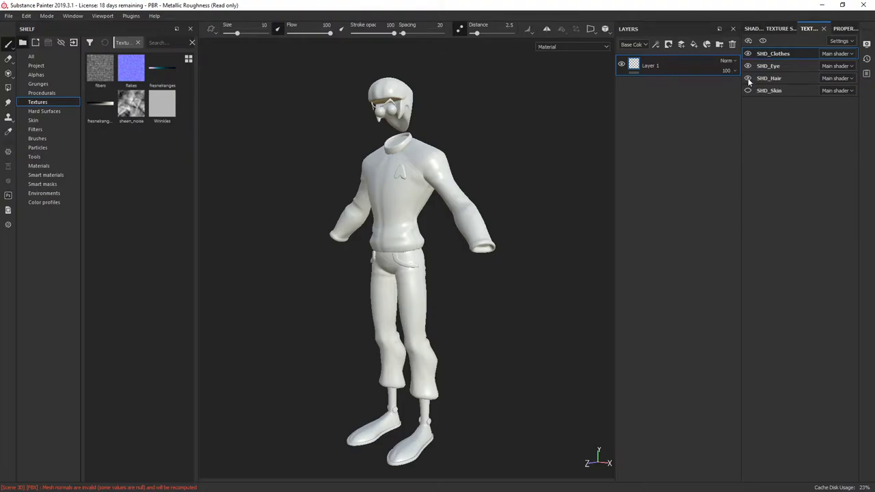
pyautogui.click(748, 66)
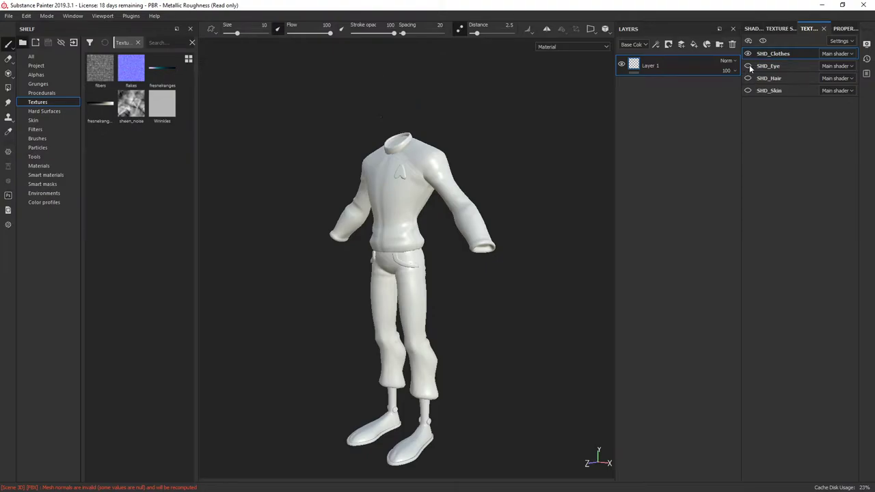
pyautogui.click(748, 54)
pyautogui.click(748, 54)
pyautogui.click(748, 66)
pyautogui.click(748, 78)
pyautogui.click(748, 91)
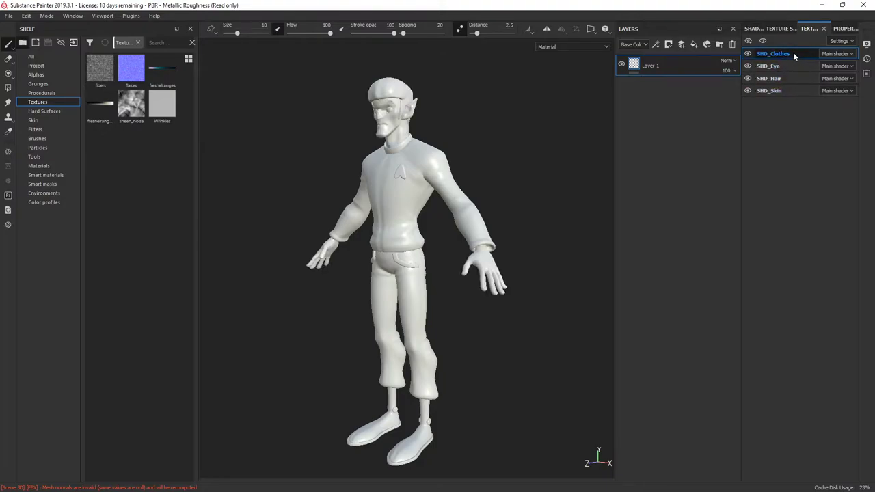
pyautogui.keyDown('alt'); pyautogui.moveTo(520, 125); pyautogui.dragTo(539, 104); pyautogui.keyUp('alt')
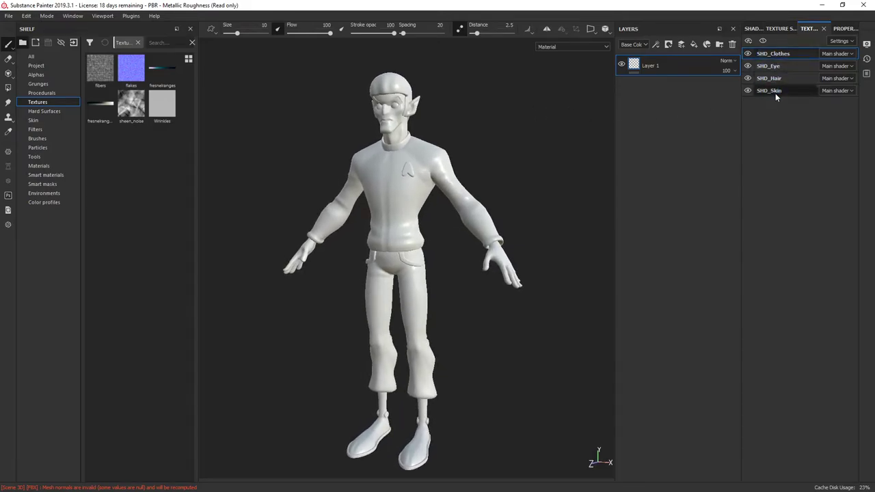
# Step: Look over the brush properties and the list of available views, and detach and redock the Shader Settings panel
pyautogui.click(846, 28)
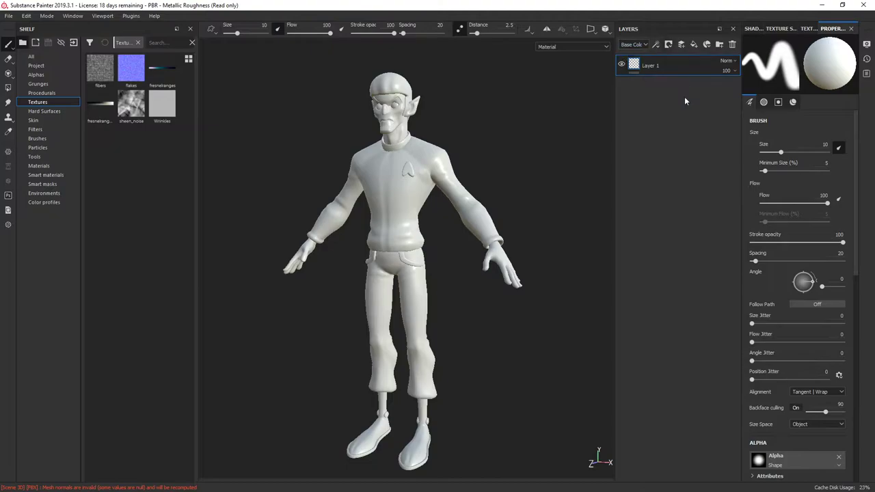
pyautogui.click(630, 66)
pyautogui.click(73, 16)
pyautogui.moveTo(74, 28)
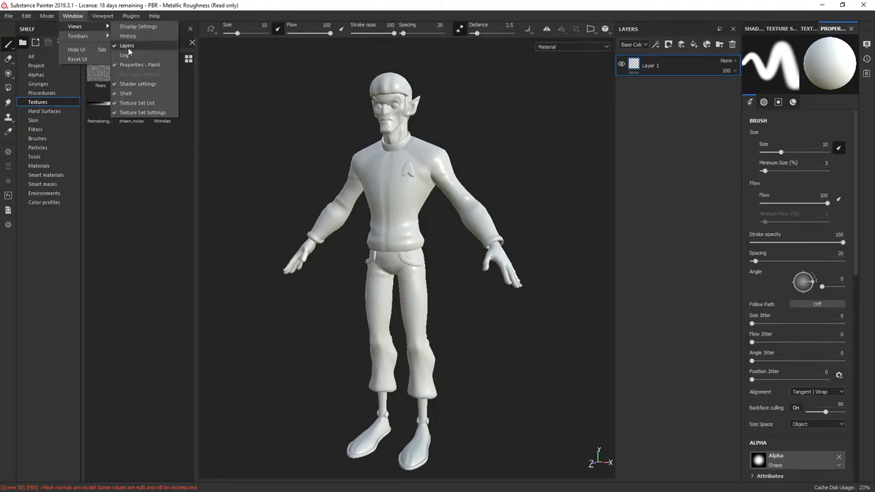
pyautogui.click(137, 84)
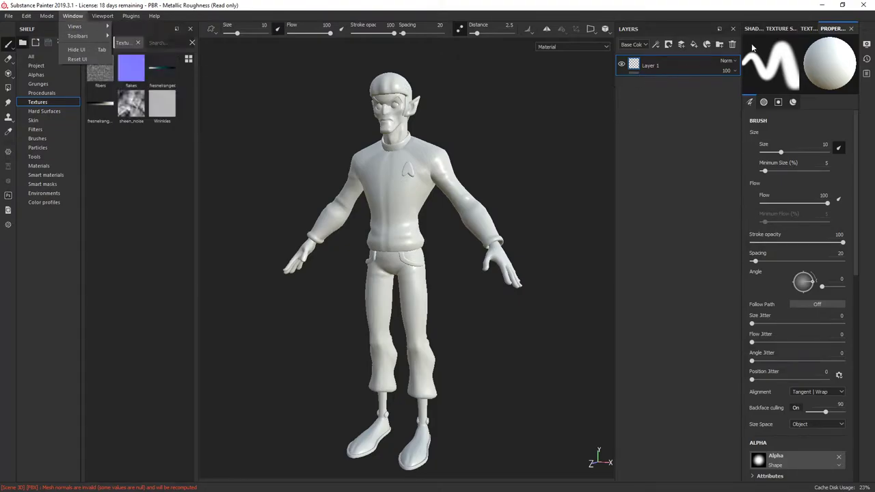
pyautogui.moveTo(633, 85); pyautogui.dragTo(765, 41)
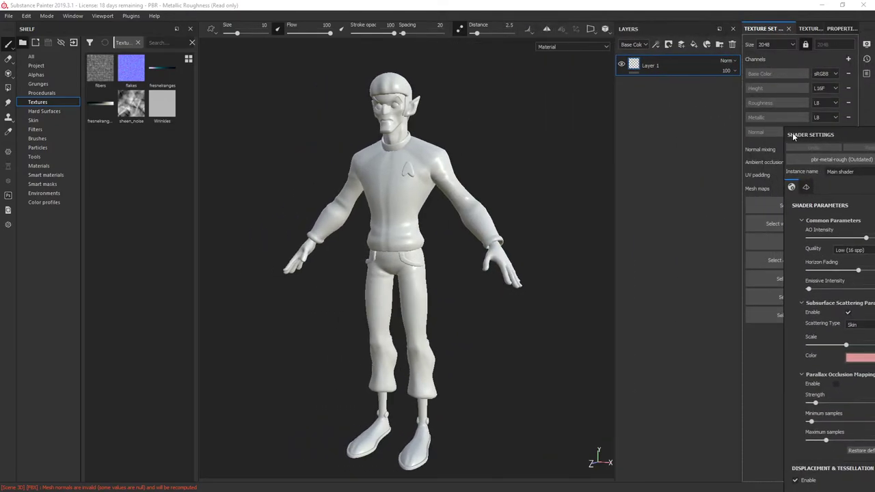
pyautogui.click(793, 29)
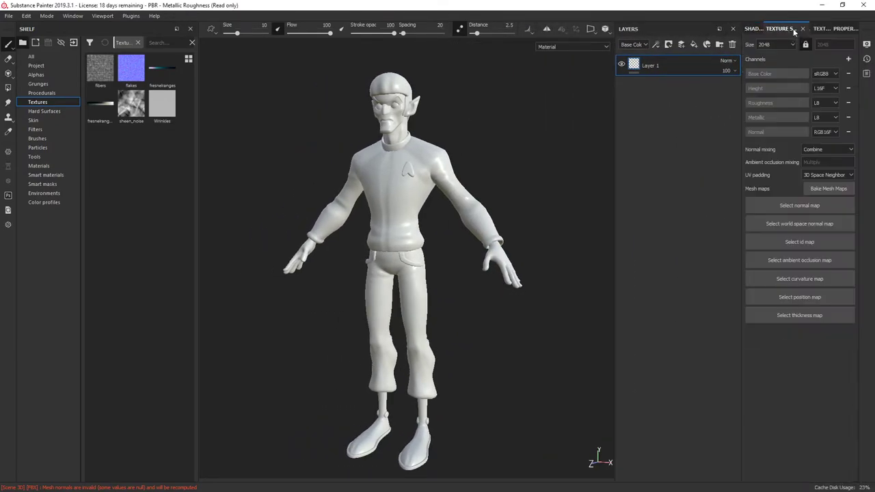
pyautogui.click(839, 29)
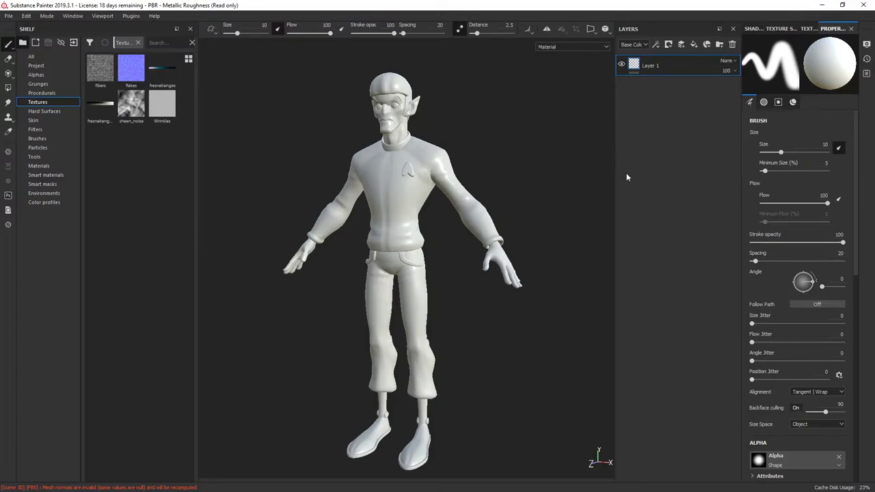
# Step: Review the SHD_Clothes texture set's size setting and view the character from the front
pyautogui.click(783, 31)
pyautogui.keyDown('alt'); pyautogui.moveTo(510, 116); pyautogui.dragTo(517, 121); pyautogui.keyUp('alt')
pyautogui.keyDown('alt'); pyautogui.moveTo(531, 147); pyautogui.dragTo(529, 151, button='middle'); pyautogui.keyUp('alt')
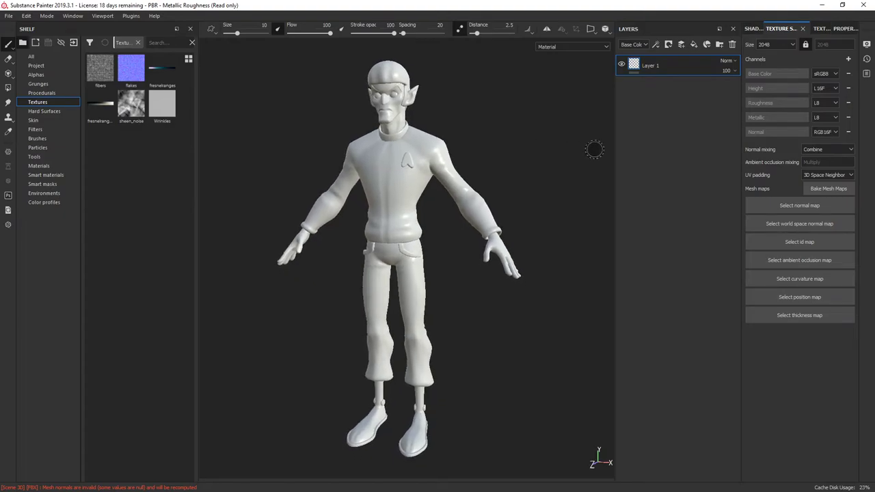
pyautogui.doubleClick(757, 45)
pyautogui.click(762, 45)
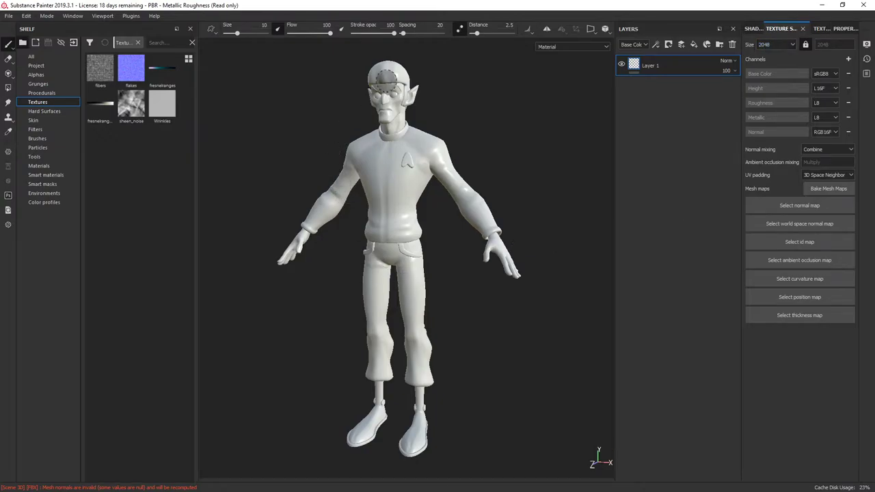
pyautogui.doubleClick(766, 47)
# Step: Open the mesh map baking settings, move the dialog off the character and enable only the Normal map
pyautogui.click(828, 188)
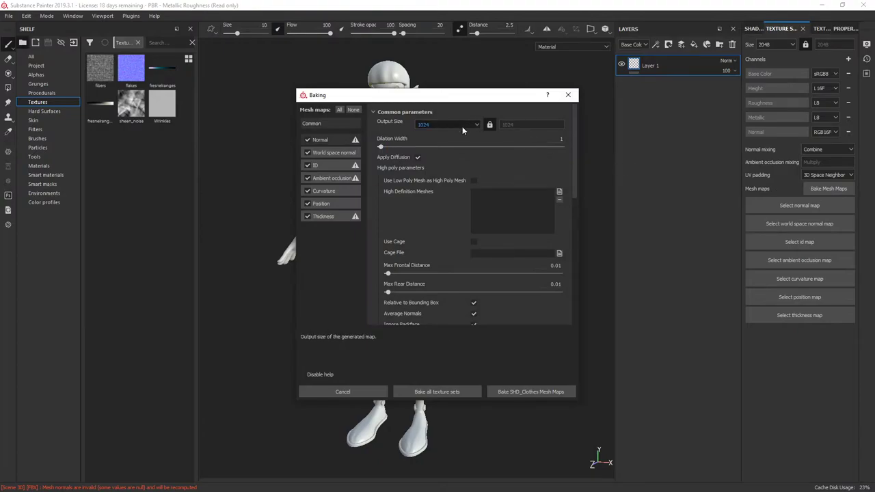
pyautogui.moveTo(471, 101); pyautogui.dragTo(717, 117)
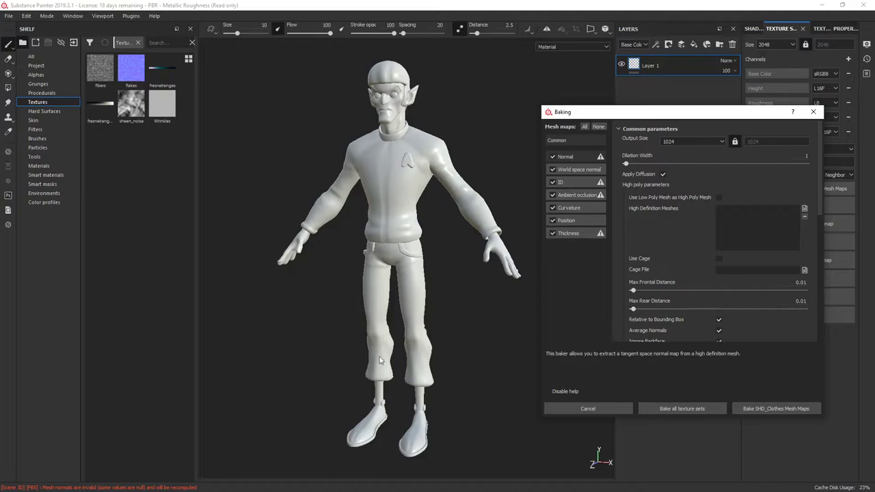
pyautogui.click(598, 126)
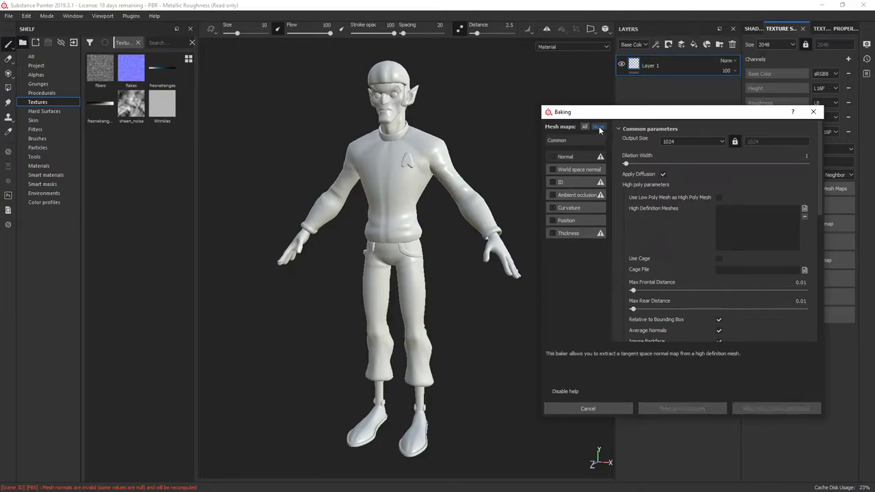
pyautogui.click(552, 157)
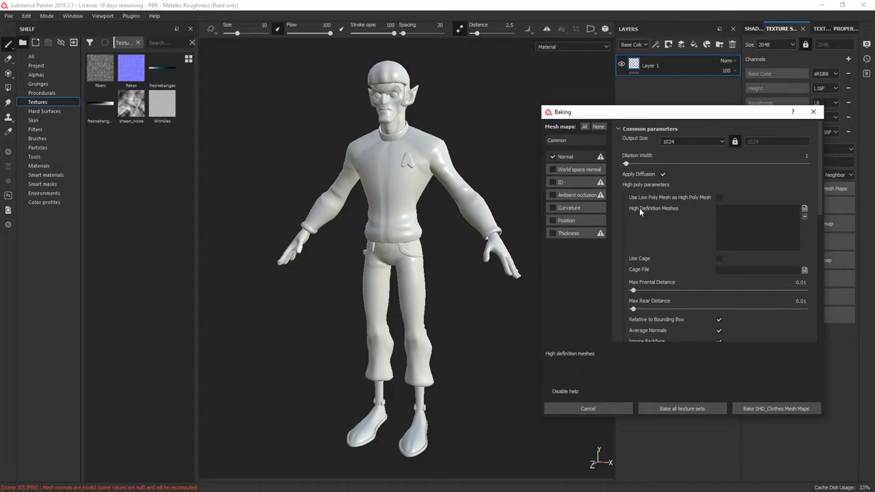
# Step: Load Spock_high.fbx from the Demo folder as the high definition mesh, checking the high-poly sculpt in ZBrush
pyautogui.click(804, 208)
pyautogui.click(551, 184)
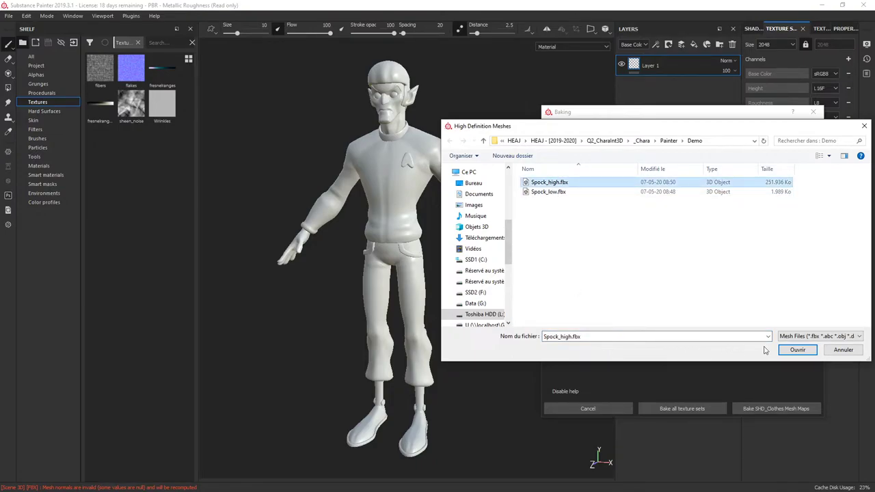
pyautogui.click(793, 350)
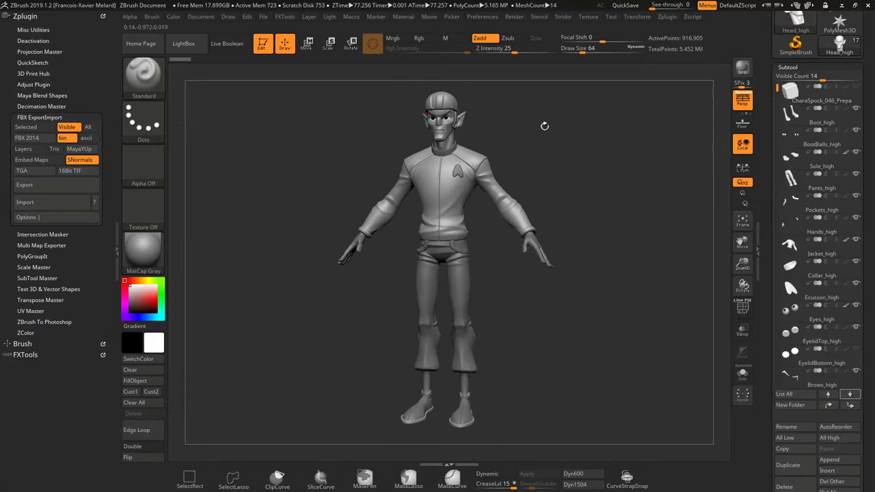
pyautogui.moveTo(562, 137); pyautogui.dragTo(512, 140)
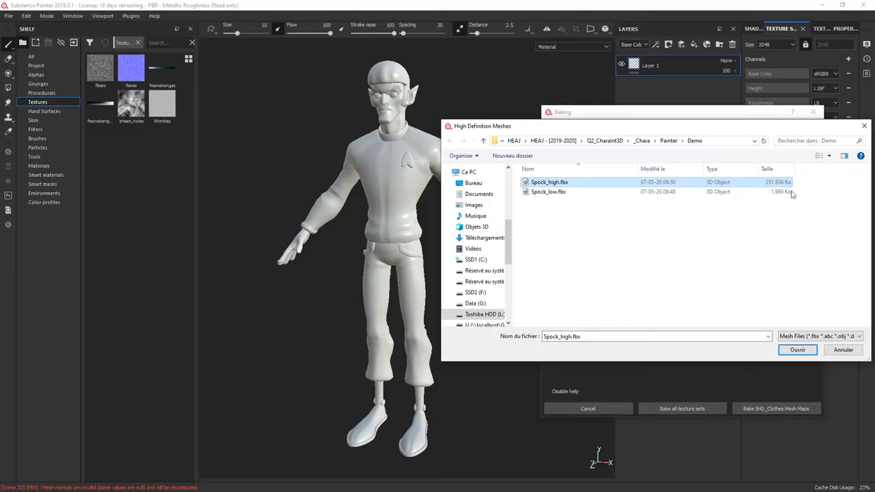
pyautogui.click(801, 351)
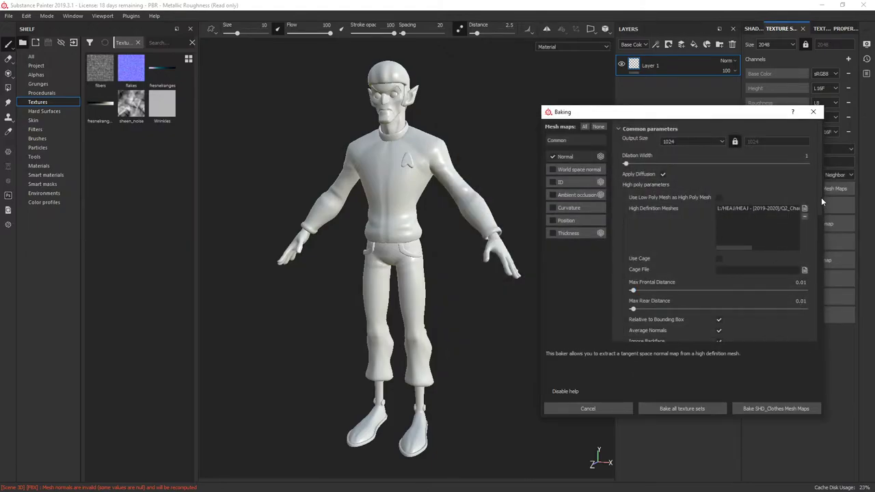
# Step: Set the bake matching to By Mesh Name, with _high and _low as the high and low poly mesh suffixes
pyautogui.scroll(-3, 820, 198)
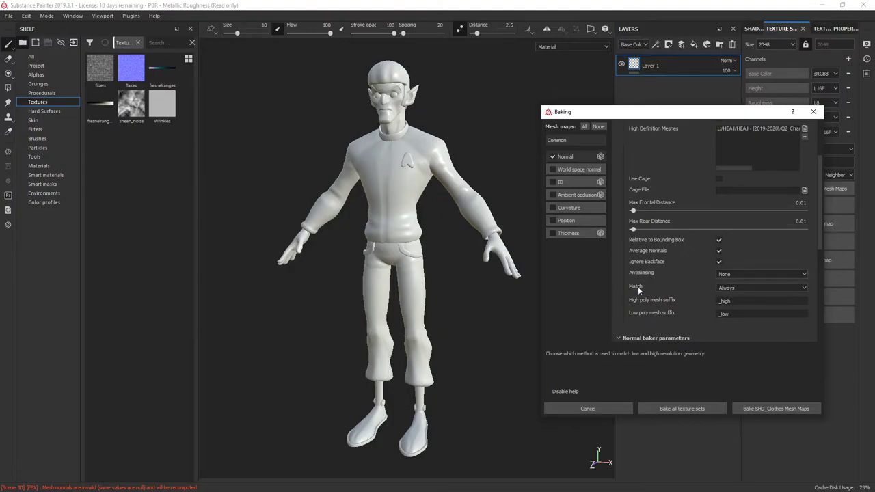
pyautogui.click(730, 292)
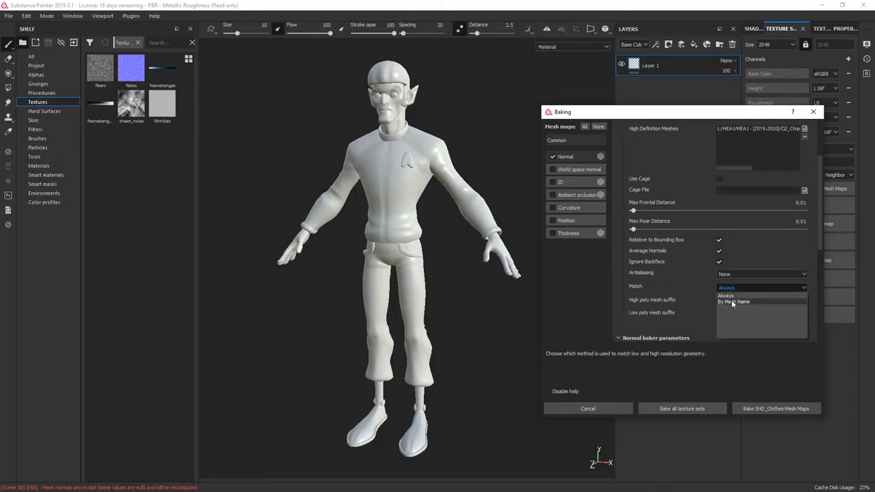
pyautogui.click(734, 302)
pyautogui.click(725, 301)
pyautogui.write('_high')
pyautogui.click(724, 313)
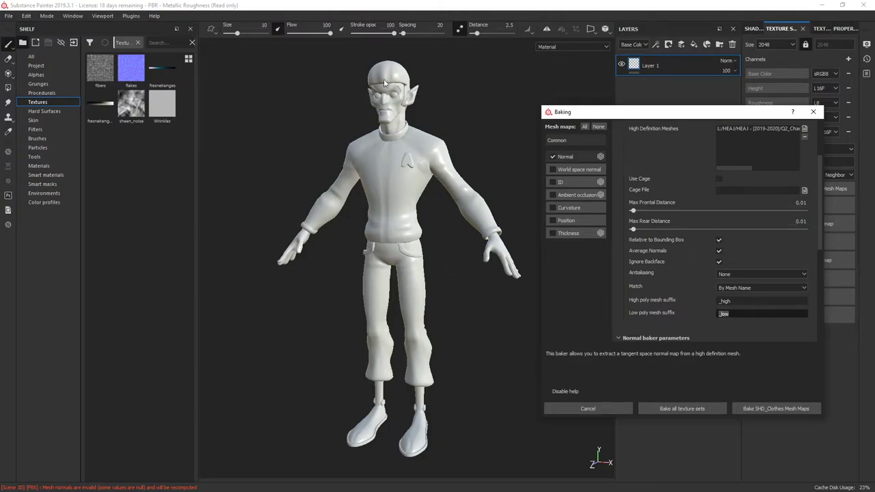
# Step: Bake the Normal map for all texture sets and dismiss the baking report
pyautogui.moveTo(674, 288)
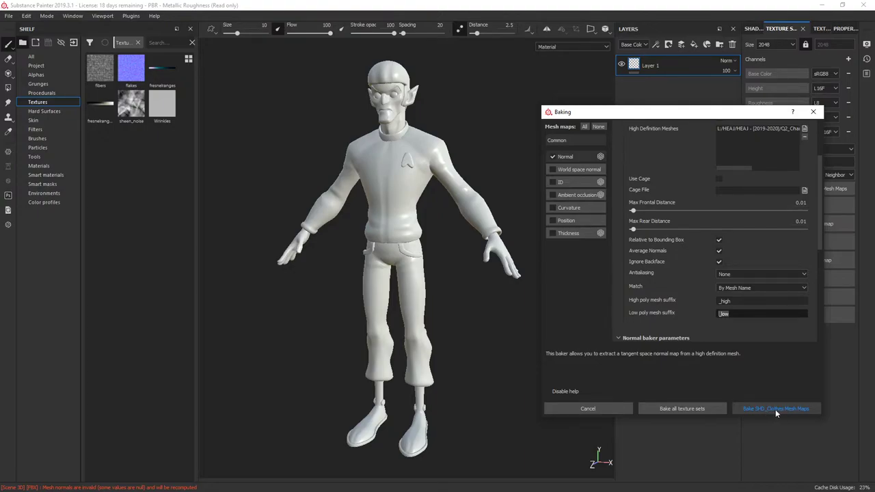
pyautogui.click(682, 409)
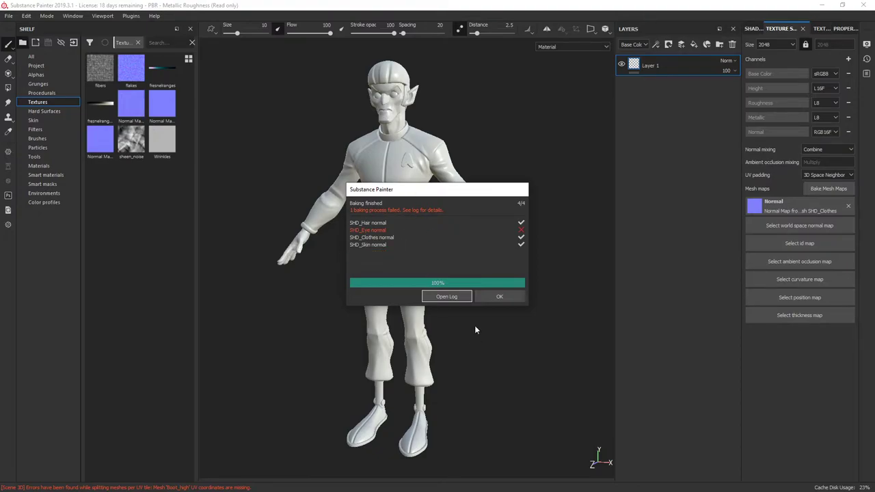
pyautogui.click(498, 296)
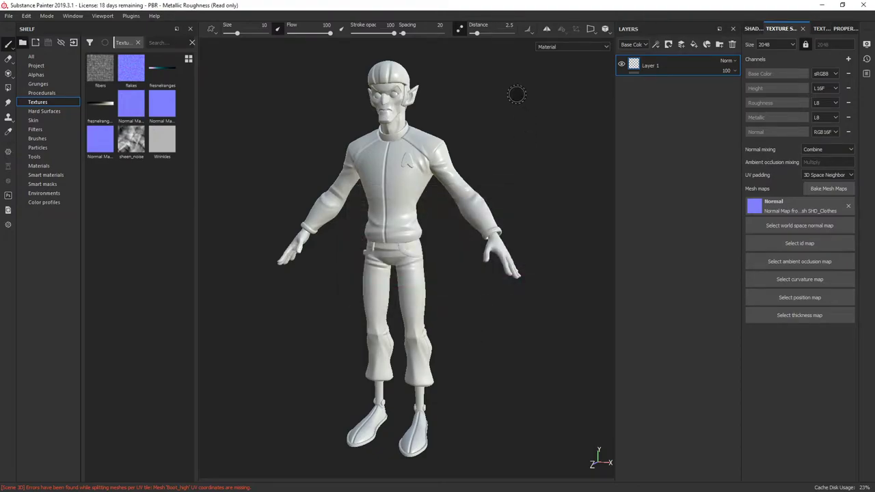
# Step: Inspect the baked normal detail on the shoes, trousers and jacket from several angles
pyautogui.keyDown('alt'); pyautogui.moveTo(513, 89); pyautogui.dragTo(572, 240); pyautogui.keyUp('alt')
pyautogui.moveTo(539, 395)
pyautogui.keyDown('alt'); pyautogui.mouseDown()
pyautogui.moveTo(513, 340)
pyautogui.moveTo(549, 289)
pyautogui.moveTo(573, 286)
pyautogui.moveTo(411, 280)
pyautogui.moveTo(369, 283)
pyautogui.moveTo(331, 371)
pyautogui.moveTo(308, 397)
pyautogui.moveTo(404, 410)
pyautogui.moveTo(499, 371)
pyautogui.mouseUp(); pyautogui.keyUp('alt')
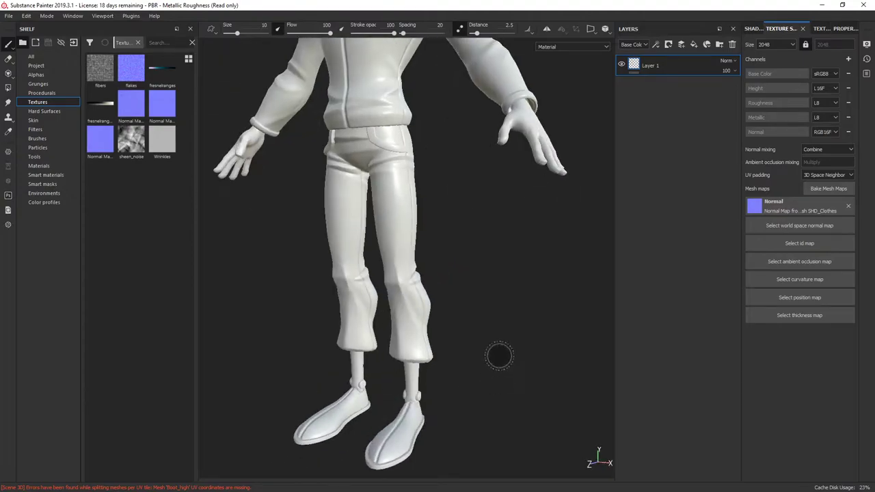
pyautogui.keyDown('alt'); pyautogui.moveTo(470, 207); pyautogui.dragTo(494, 94); pyautogui.keyUp('alt')
pyautogui.keyDown('alt'); pyautogui.moveTo(495, 93); pyautogui.dragTo(499, 118, button='middle'); pyautogui.keyUp('alt')
pyautogui.keyDown('alt'); pyautogui.moveTo(499, 118); pyautogui.dragTo(450, 279, button='right'); pyautogui.keyUp('alt')
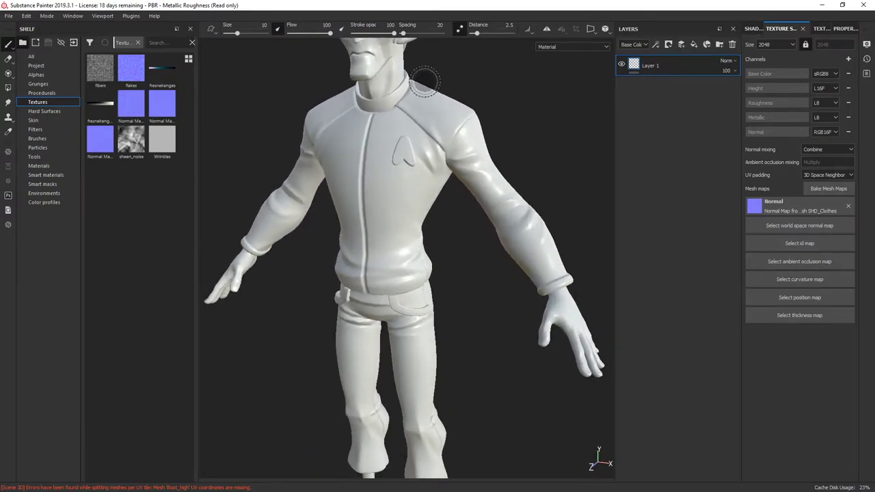
# Step: Examine the baked normal detail up close around the hair, ears, eyes, nose and collar
pyautogui.moveTo(409, 269)
pyautogui.keyDown('alt'); pyautogui.mouseDown()
pyautogui.moveTo(438, 328)
pyautogui.moveTo(538, 385)
pyautogui.moveTo(513, 390)
pyautogui.moveTo(478, 376)
pyautogui.moveTo(513, 398)
pyautogui.mouseUp(); pyautogui.keyUp('alt')
pyautogui.keyDown('alt'); pyautogui.moveTo(512, 399); pyautogui.dragTo(496, 201, button='middle'); pyautogui.keyUp('alt')
pyautogui.keyDown('alt'); pyautogui.moveTo(497, 201); pyautogui.dragTo(438, 121); pyautogui.keyUp('alt')
pyautogui.keyDown('alt'); pyautogui.moveTo(437, 121); pyautogui.dragTo(503, 248, button='middle'); pyautogui.keyUp('alt')
pyautogui.keyDown('alt'); pyautogui.moveTo(503, 248); pyautogui.dragTo(536, 313, button='right'); pyautogui.keyUp('alt')
pyautogui.keyDown('alt'); pyautogui.moveTo(504, 176); pyautogui.dragTo(494, 209, button='middle'); pyautogui.keyUp('alt')
pyautogui.keyDown('alt'); pyautogui.moveTo(495, 209); pyautogui.dragTo(504, 225); pyautogui.keyUp('alt')
pyautogui.keyDown('alt'); pyautogui.moveTo(503, 226); pyautogui.dragTo(567, 463, button='right'); pyautogui.keyUp('alt')
pyautogui.moveTo(567, 463)
pyautogui.keyDown('alt'); pyautogui.mouseDown()
pyautogui.moveTo(488, 211)
pyautogui.moveTo(533, 255)
pyautogui.moveTo(524, 201)
pyautogui.moveTo(567, 190)
pyautogui.moveTo(512, 201)
pyautogui.moveTo(533, 289)
pyautogui.moveTo(496, 221)
pyautogui.moveTo(424, 192)
pyautogui.moveTo(512, 160)
pyautogui.moveTo(508, 297)
pyautogui.mouseUp(); pyautogui.keyUp('alt')
pyautogui.keyDown('alt'); pyautogui.moveTo(508, 297); pyautogui.dragTo(471, 319, button='right'); pyautogui.keyUp('alt')
pyautogui.moveTo(471, 319)
pyautogui.keyDown('alt'); pyautogui.mouseDown()
pyautogui.moveTo(473, 293)
pyautogui.moveTo(534, 293)
pyautogui.moveTo(427, 240)
pyautogui.moveTo(480, 280)
pyautogui.moveTo(319, 290)
pyautogui.moveTo(448, 292)
pyautogui.mouseUp(); pyautogui.keyUp('alt')
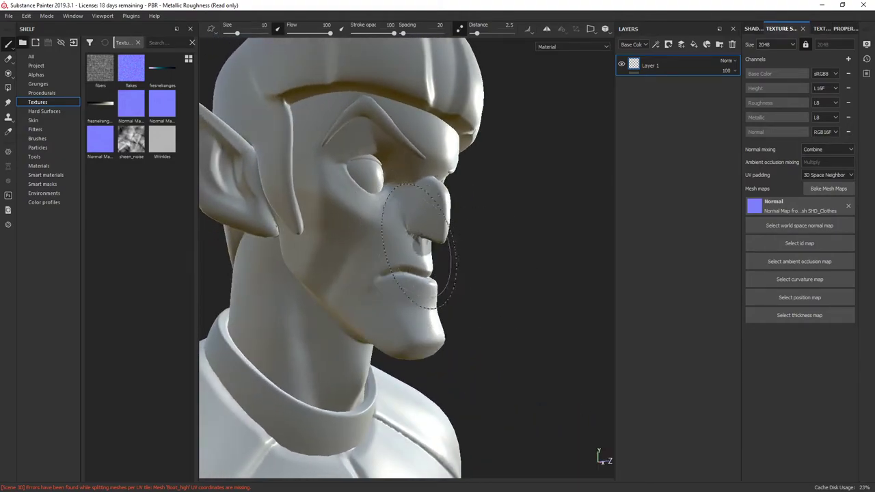
# Step: Examine the baked normal detail up close under the nose, around the lips and along the chin
pyautogui.moveTo(415, 241)
pyautogui.keyDown('alt'); pyautogui.mouseDown()
pyautogui.moveTo(485, 269)
pyautogui.moveTo(445, 271)
pyautogui.moveTo(483, 267)
pyautogui.moveTo(482, 255)
pyautogui.moveTo(456, 254)
pyautogui.moveTo(488, 248)
pyautogui.moveTo(545, 260)
pyautogui.moveTo(508, 256)
pyautogui.moveTo(479, 265)
pyautogui.mouseUp(); pyautogui.keyUp('alt')
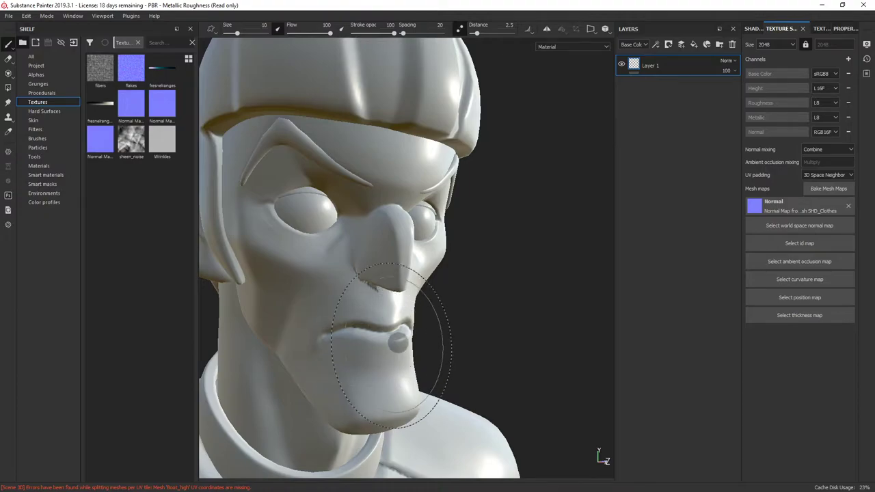
pyautogui.keyDown('alt'); pyautogui.moveTo(486, 316); pyautogui.dragTo(518, 305, button='right'); pyautogui.keyUp('alt')
pyautogui.keyDown('alt'); pyautogui.moveTo(518, 304); pyautogui.dragTo(493, 225); pyautogui.keyUp('alt')
pyautogui.keyDown('alt'); pyautogui.moveTo(492, 225); pyautogui.dragTo(497, 274, button='right'); pyautogui.keyUp('alt')
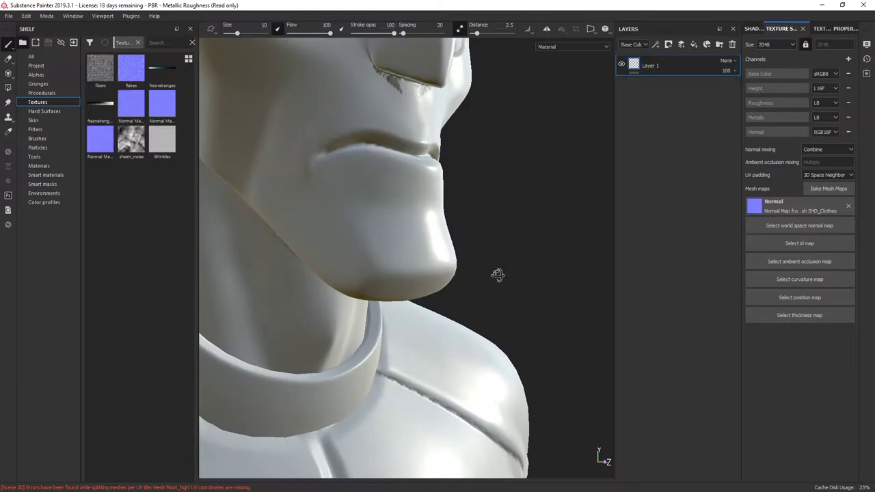
pyautogui.scroll(3, 369, 149)
pyautogui.keyDown('alt'); pyautogui.moveTo(577, 176); pyautogui.dragTo(559, 133, button='right'); pyautogui.keyUp('alt')
pyautogui.scroll(-3, 561, 202)
pyautogui.moveTo(580, 205)
pyautogui.keyDown('alt'); pyautogui.mouseDown()
pyautogui.moveTo(519, 204)
pyautogui.moveTo(557, 198)
pyautogui.moveTo(547, 195)
pyautogui.moveTo(504, 203)
pyautogui.mouseUp(); pyautogui.keyUp('alt')
# Step: Review the head, neck and collar in three-quarter view, focusing on the shading beneath the nose
pyautogui.moveTo(431, 460)
pyautogui.keyDown('alt'); pyautogui.mouseDown()
pyautogui.moveTo(473, 319)
pyautogui.moveTo(510, 255)
pyautogui.moveTo(521, 256)
pyautogui.mouseUp(); pyautogui.keyUp('alt')
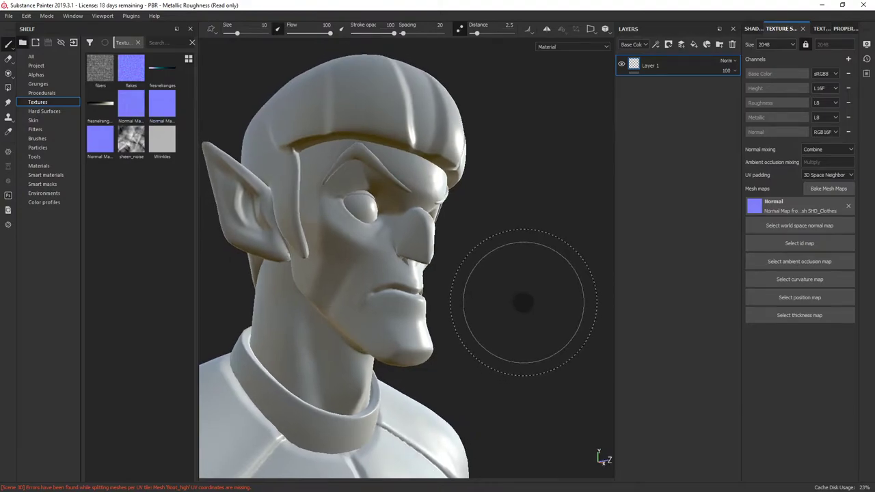
pyautogui.keyDown('alt'); pyautogui.moveTo(527, 296); pyautogui.dragTo(516, 254); pyautogui.keyUp('alt')
pyautogui.moveTo(397, 236)
pyautogui.keyDown('alt'); pyautogui.mouseDown()
pyautogui.moveTo(484, 283)
pyautogui.moveTo(453, 273)
pyautogui.moveTo(502, 262)
pyautogui.moveTo(554, 276)
pyautogui.moveTo(556, 267)
pyautogui.mouseUp(); pyautogui.keyUp('alt')
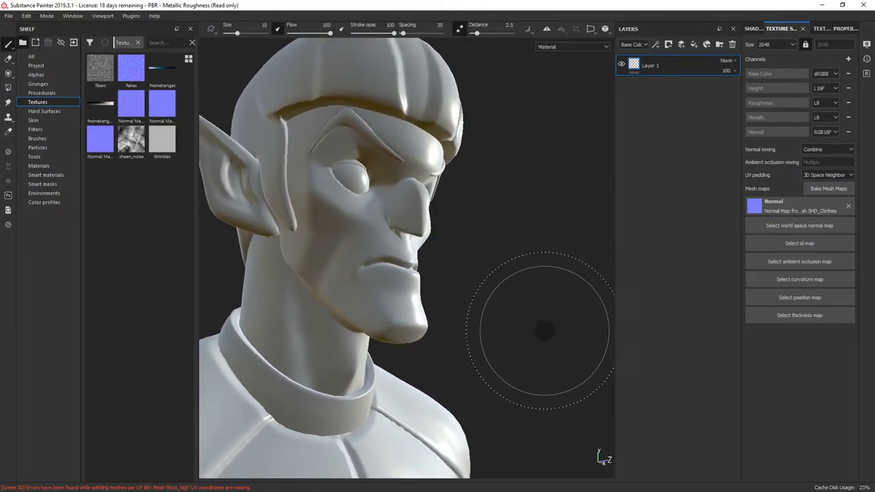
pyautogui.scroll(3, 544, 331)
pyautogui.scroll(-5, 531, 318)
pyautogui.keyDown('alt'); pyautogui.moveTo(495, 380); pyautogui.dragTo(546, 265); pyautogui.keyUp('alt')
pyautogui.scroll(3, 542, 233)
pyautogui.scroll(-2, 534, 203)
# Step: Rebake only the SHD_Skin normal map with max frontal and max rear distance set to 0.001, and dismiss the baking report
pyautogui.click(824, 29)
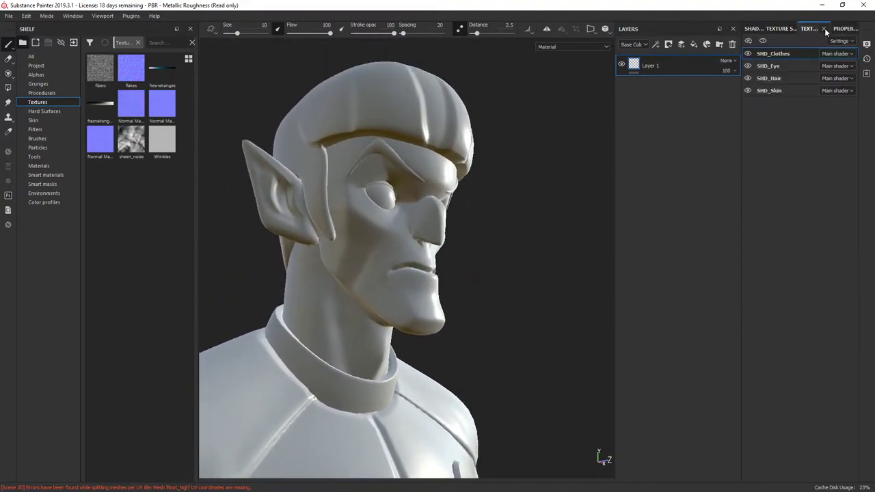
pyautogui.click(774, 91)
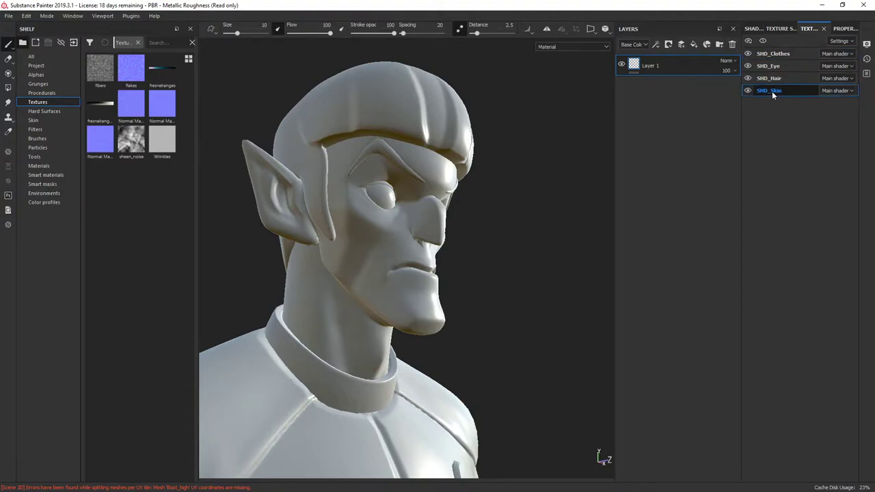
pyautogui.click(782, 29)
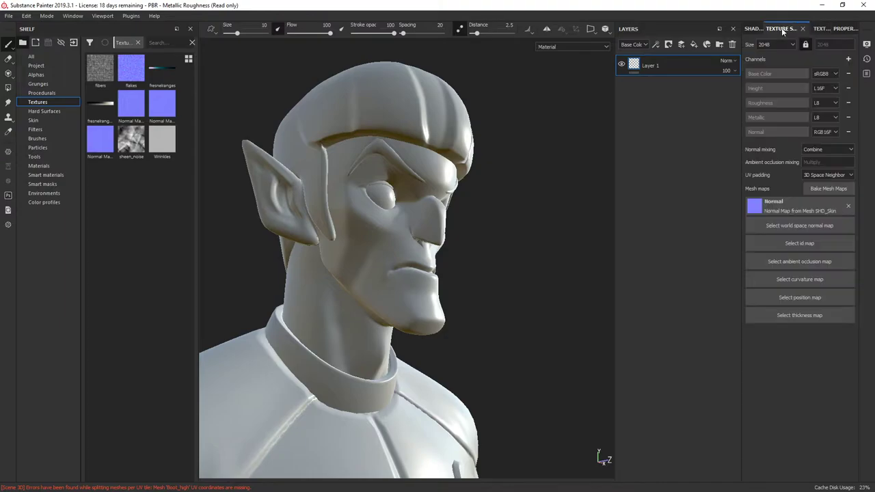
pyautogui.click(818, 190)
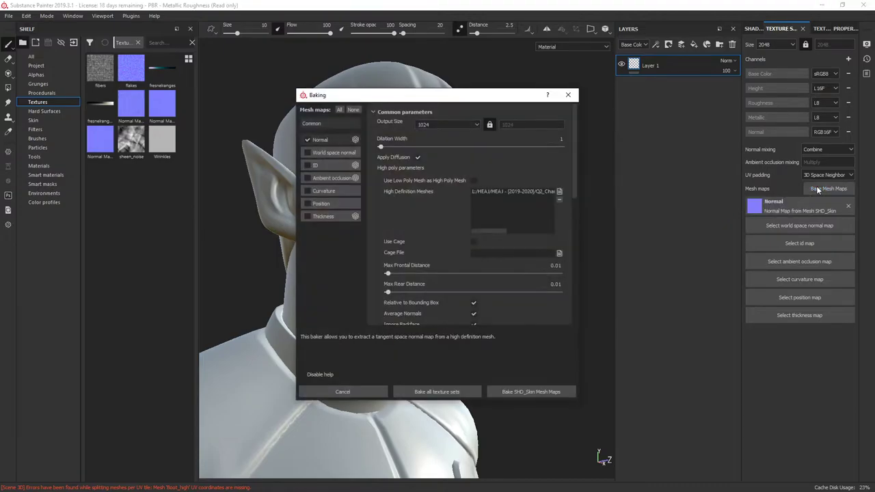
pyautogui.click(556, 265)
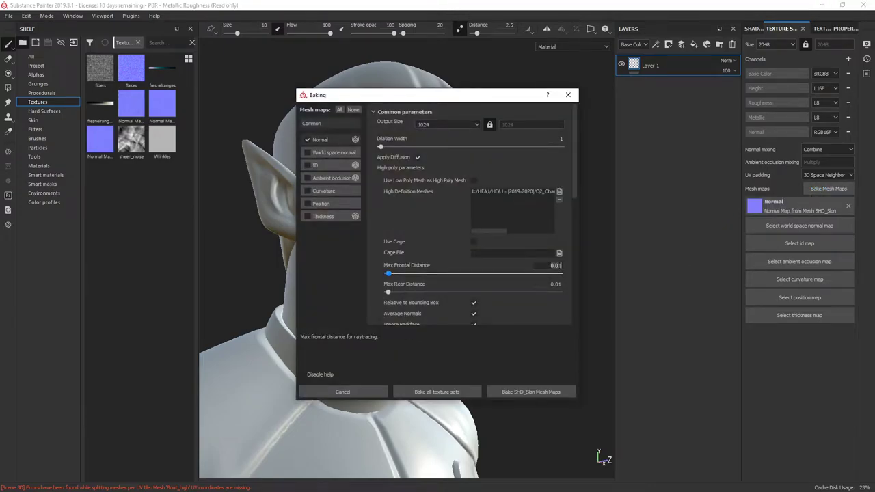
pyautogui.click(557, 284)
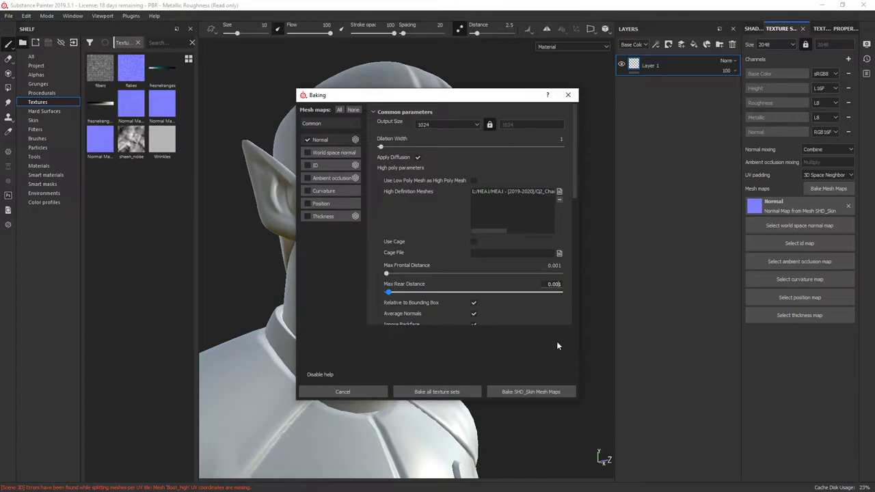
pyautogui.click(536, 393)
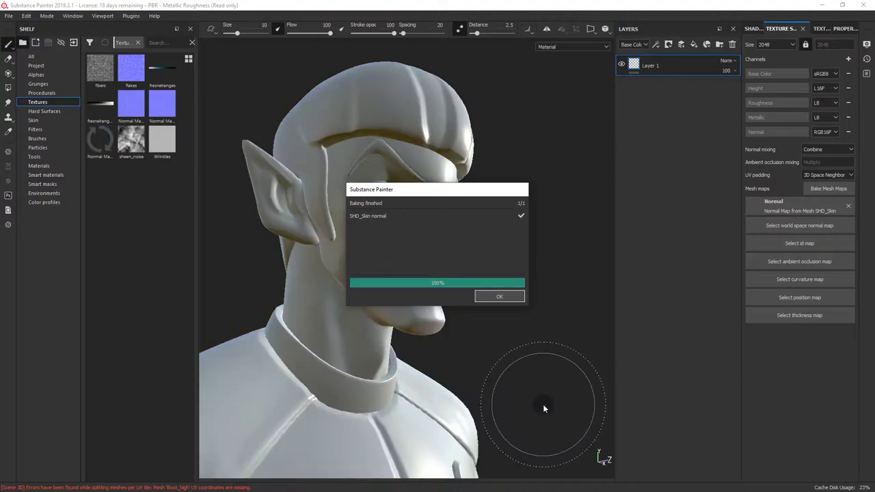
pyautogui.click(500, 296)
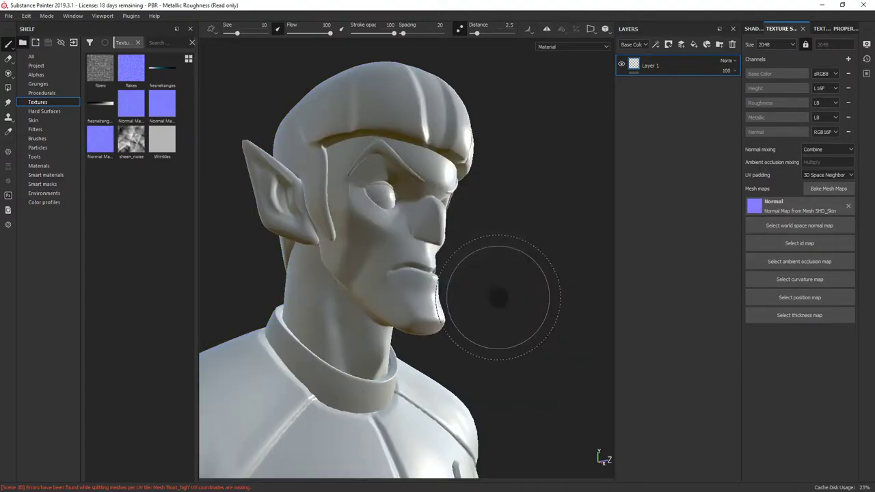
# Step: Inspect the rebaked skin normal detail on the face, especially around the nose, from several angles
pyautogui.moveTo(496, 275)
pyautogui.keyDown('alt'); pyautogui.mouseDown()
pyautogui.moveTo(471, 259)
pyautogui.moveTo(494, 294)
pyautogui.mouseUp(); pyautogui.keyUp('alt')
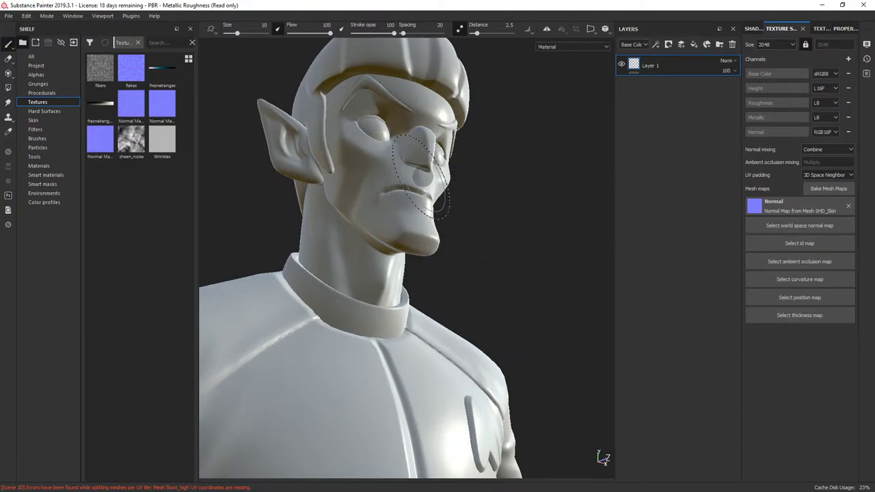
pyautogui.moveTo(410, 205)
pyautogui.keyDown('alt'); pyautogui.mouseDown()
pyautogui.moveTo(553, 293)
pyautogui.moveTo(531, 266)
pyautogui.moveTo(511, 202)
pyautogui.moveTo(553, 199)
pyautogui.moveTo(420, 180)
pyautogui.moveTo(397, 134)
pyautogui.moveTo(371, 193)
pyautogui.moveTo(455, 184)
pyautogui.moveTo(423, 151)
pyautogui.moveTo(499, 274)
pyautogui.moveTo(444, 131)
pyautogui.moveTo(516, 199)
pyautogui.mouseUp(); pyautogui.keyUp('alt')
pyautogui.moveTo(515, 199)
pyautogui.keyDown('alt'); pyautogui.mouseDown(button='right')
pyautogui.moveTo(436, 140)
pyautogui.moveTo(508, 260)
pyautogui.mouseUp(button='right'); pyautogui.keyUp('alt')
pyautogui.moveTo(508, 259)
pyautogui.keyDown('alt'); pyautogui.mouseDown()
pyautogui.moveTo(512, 172)
pyautogui.moveTo(554, 190)
pyautogui.moveTo(530, 268)
pyautogui.moveTo(528, 196)
pyautogui.moveTo(504, 219)
pyautogui.moveTo(512, 219)
pyautogui.moveTo(498, 219)
pyautogui.mouseUp(); pyautogui.keyUp('alt')
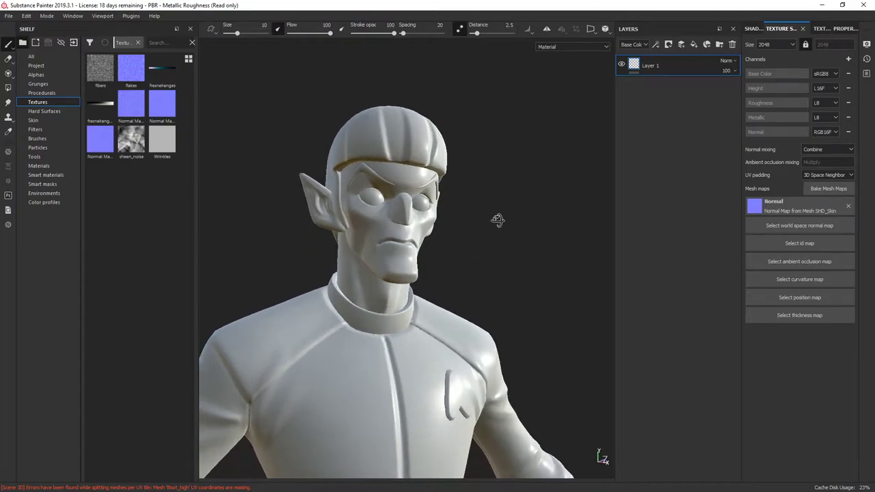
pyautogui.keyDown('alt'); pyautogui.moveTo(508, 189); pyautogui.dragTo(530, 189, button='middle'); pyautogui.keyUp('alt')
pyautogui.moveTo(524, 201)
pyautogui.keyDown('alt'); pyautogui.mouseDown()
pyautogui.moveTo(476, 183)
pyautogui.moveTo(447, 209)
pyautogui.moveTo(570, 198)
pyautogui.mouseUp(); pyautogui.keyUp('alt')
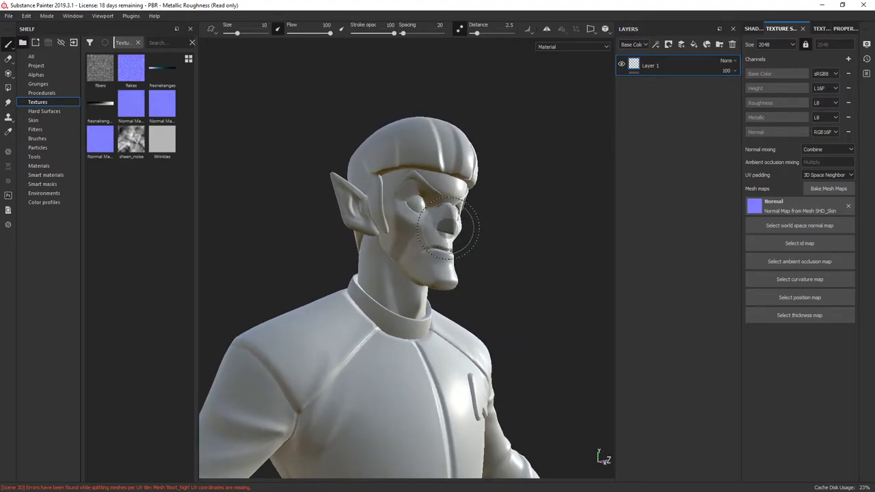
pyautogui.moveTo(522, 182)
pyautogui.keyDown('alt'); pyautogui.mouseDown()
pyautogui.moveTo(542, 198)
pyautogui.moveTo(532, 176)
pyautogui.moveTo(552, 152)
pyautogui.moveTo(538, 140)
pyautogui.moveTo(533, 240)
pyautogui.moveTo(531, 233)
pyautogui.moveTo(495, 233)
pyautogui.moveTo(512, 230)
pyautogui.mouseUp(); pyautogui.keyUp('alt')
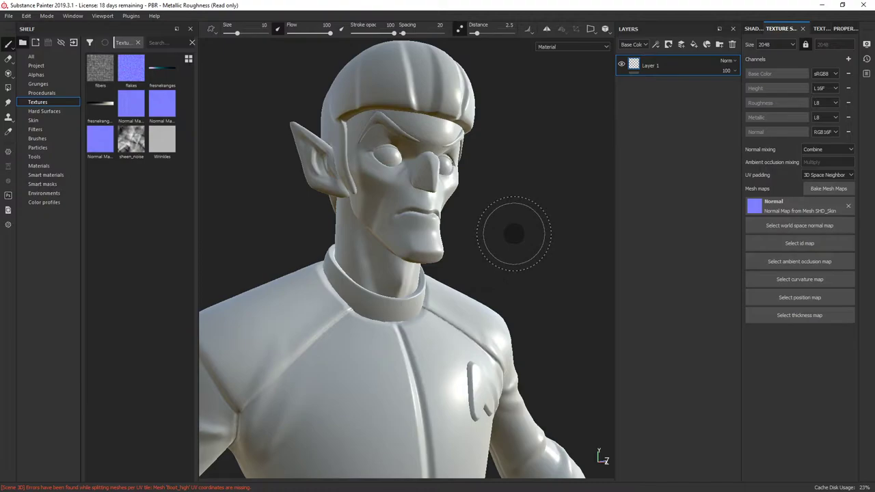
# Step: Review the baked detail on the upper body from the front and on the whole character
pyautogui.moveTo(528, 238)
pyautogui.keyDown('alt'); pyautogui.mouseDown()
pyautogui.moveTo(469, 235)
pyautogui.moveTo(537, 205)
pyautogui.moveTo(503, 208)
pyautogui.moveTo(527, 218)
pyautogui.mouseUp(); pyautogui.keyUp('alt')
pyautogui.scroll(-5, 530, 215)
pyautogui.scroll(5, 541, 217)
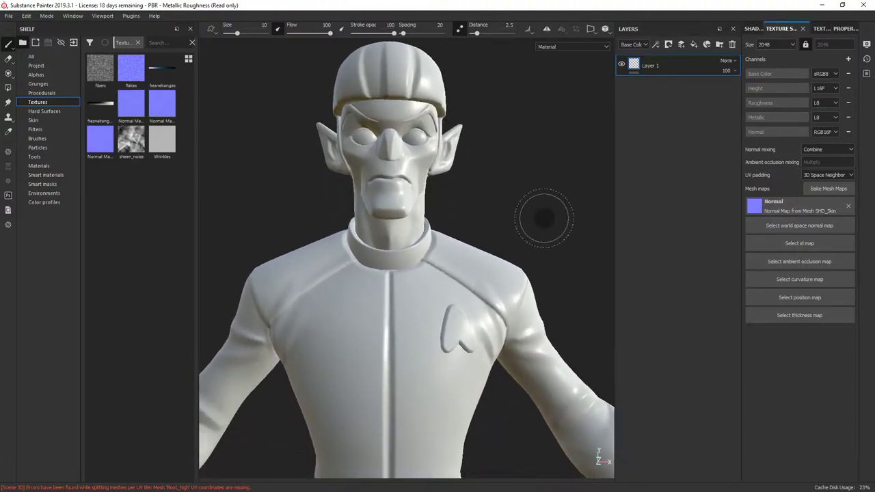
pyautogui.scroll(-3, 544, 218)
pyautogui.scroll(-3, 556, 205)
pyautogui.moveTo(529, 141)
pyautogui.keyDown('alt'); pyautogui.mouseDown()
pyautogui.moveTo(561, 215)
pyautogui.moveTo(590, 249)
pyautogui.mouseUp(); pyautogui.keyUp('alt')
pyautogui.keyDown('alt'); pyautogui.moveTo(591, 249); pyautogui.dragTo(590, 157, button='middle'); pyautogui.keyUp('alt')
pyautogui.scroll(-3, 581, 102)
pyautogui.keyDown('alt'); pyautogui.moveTo(578, 82); pyautogui.dragTo(579, 97, button='middle'); pyautogui.keyUp('alt')
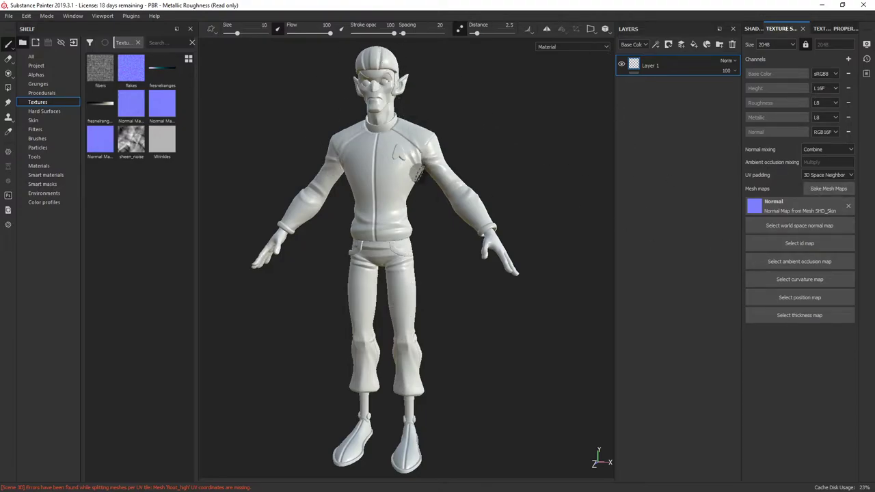
# Step: Set the bake's max frontal distance and max rear distance to 0.01
pyautogui.click(826, 189)
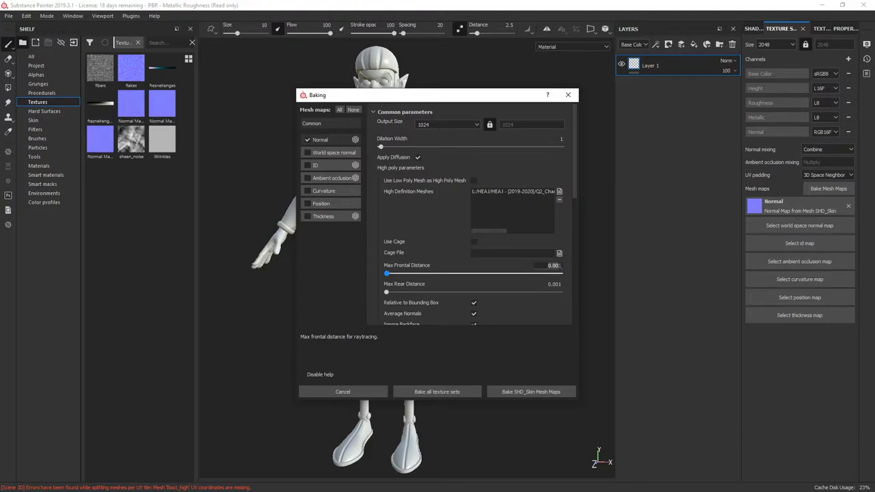
pyautogui.scroll(1, 560, 275)
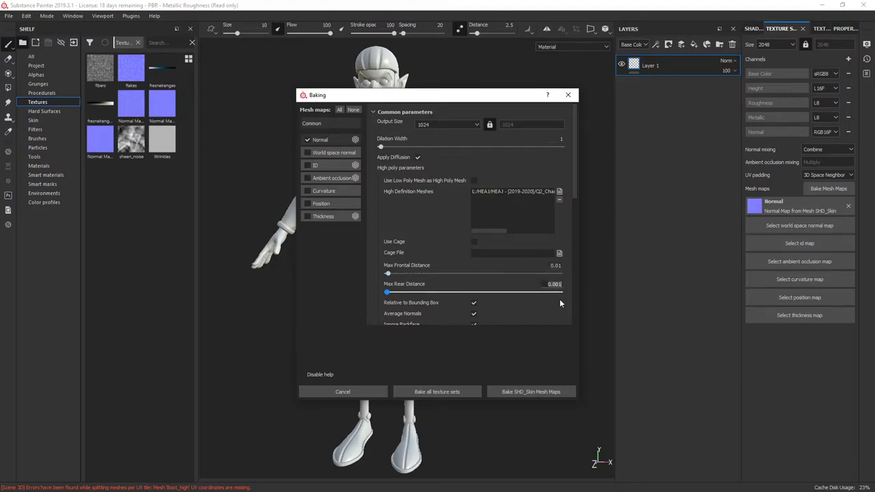
pyautogui.scroll(1, 560, 301)
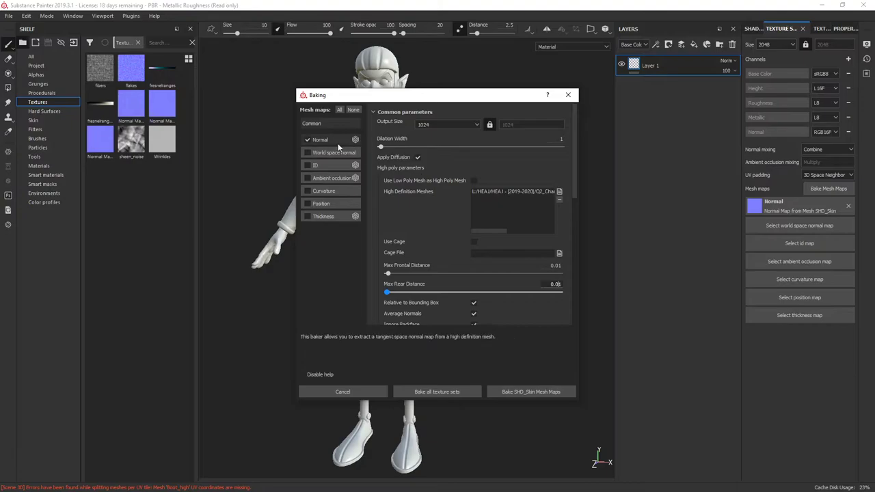
# Step: Enable all mesh maps for baking and set the output size to 4096
pyautogui.click(339, 110)
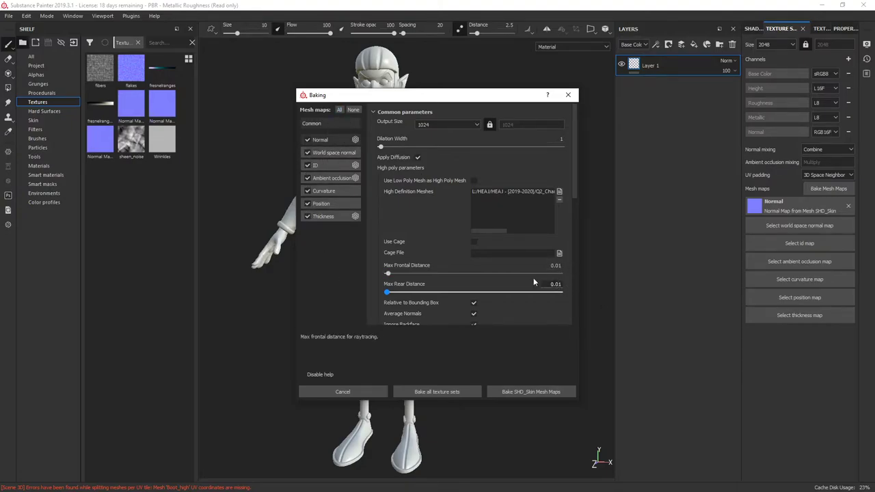
pyautogui.click(477, 124)
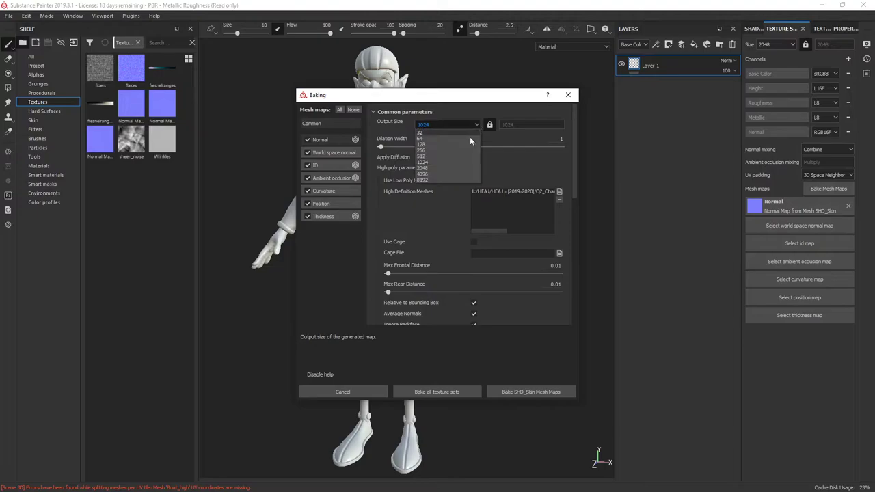
pyautogui.click(440, 174)
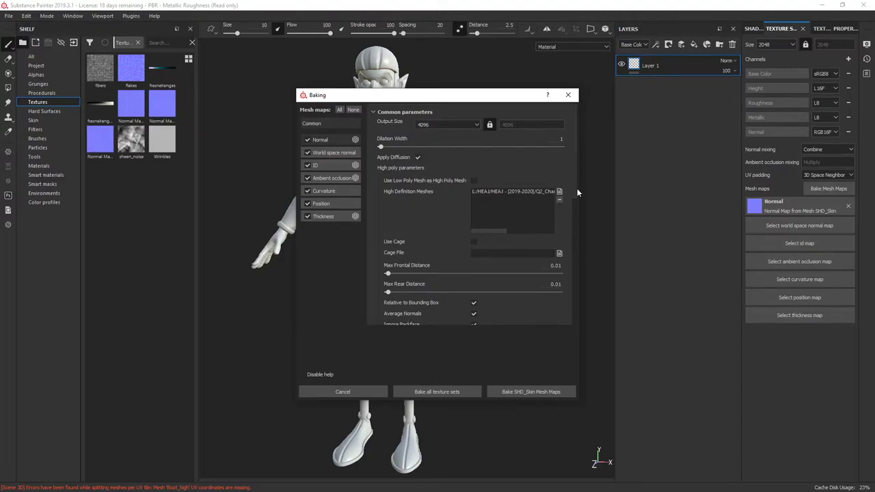
# Step: Set the bake antialiasing to Subsampling 4x4 and review the common baking parameters
pyautogui.moveTo(576, 191); pyautogui.dragTo(577, 251)
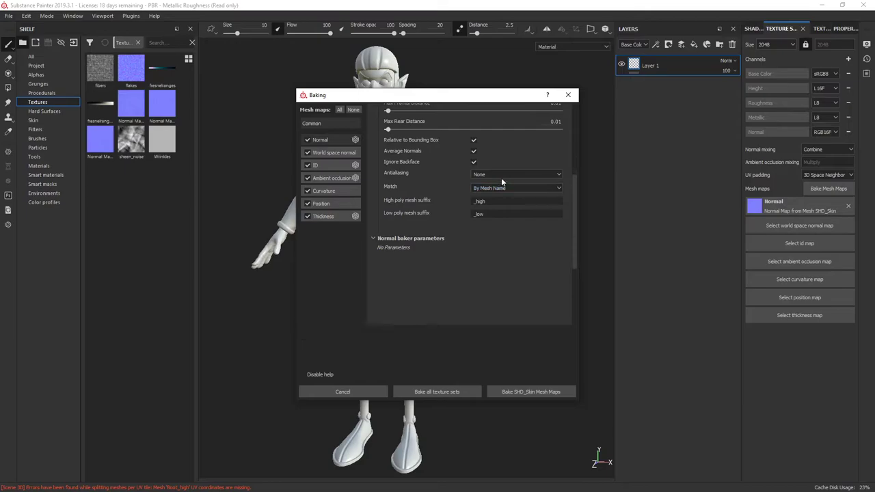
pyautogui.click(500, 174)
pyautogui.click(499, 195)
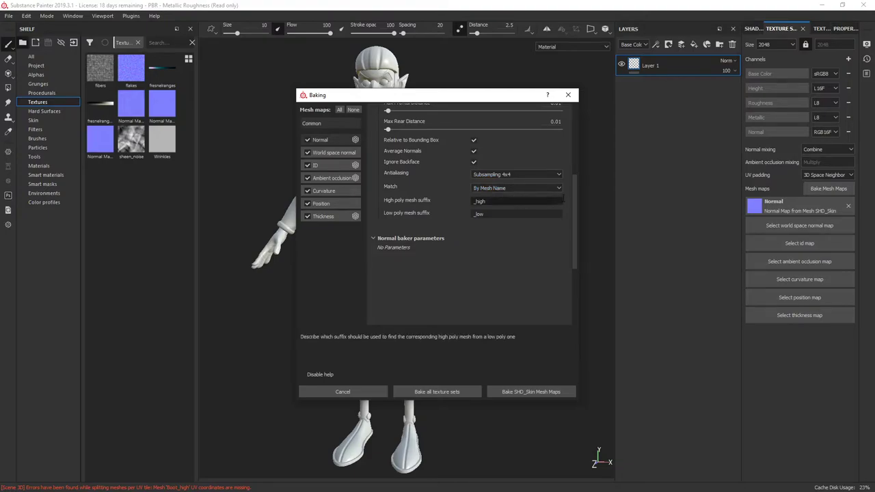
pyautogui.moveTo(574, 197); pyautogui.dragTo(571, 139)
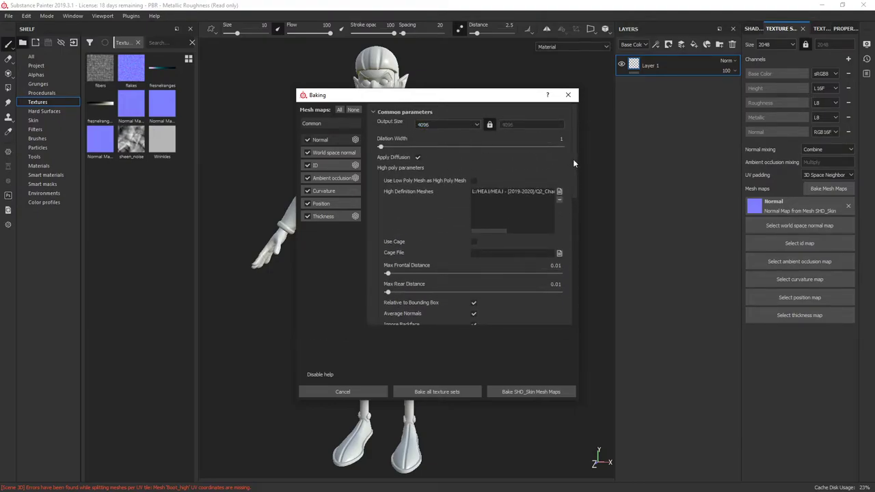
pyautogui.moveTo(573, 159); pyautogui.dragTo(578, 231)
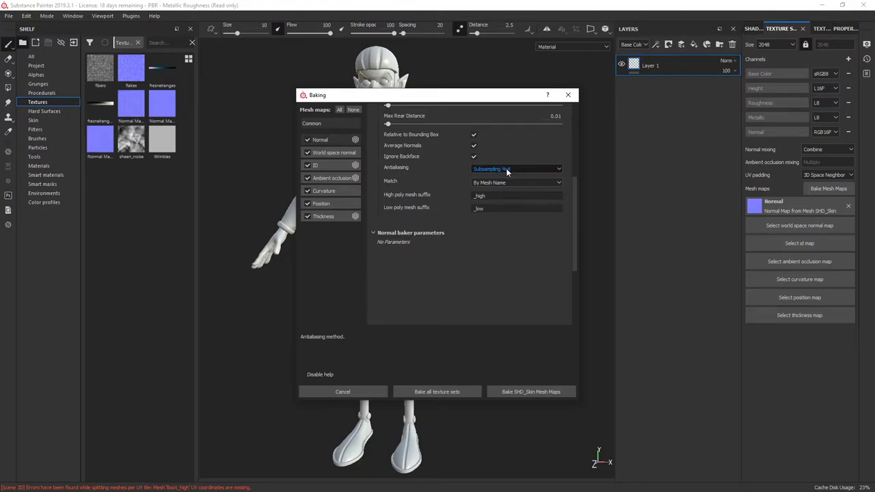
# Step: Try baking all mesh maps for all texture sets, stop the bake partway and close the baking settings
pyautogui.click(457, 391)
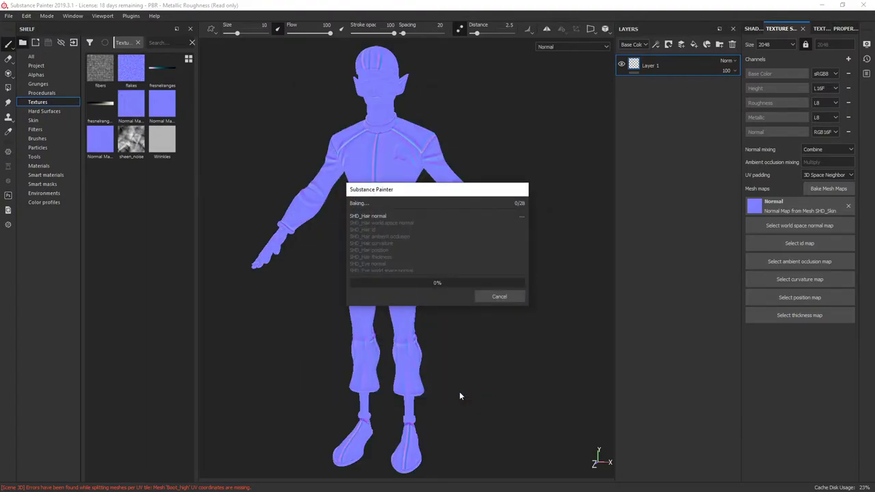
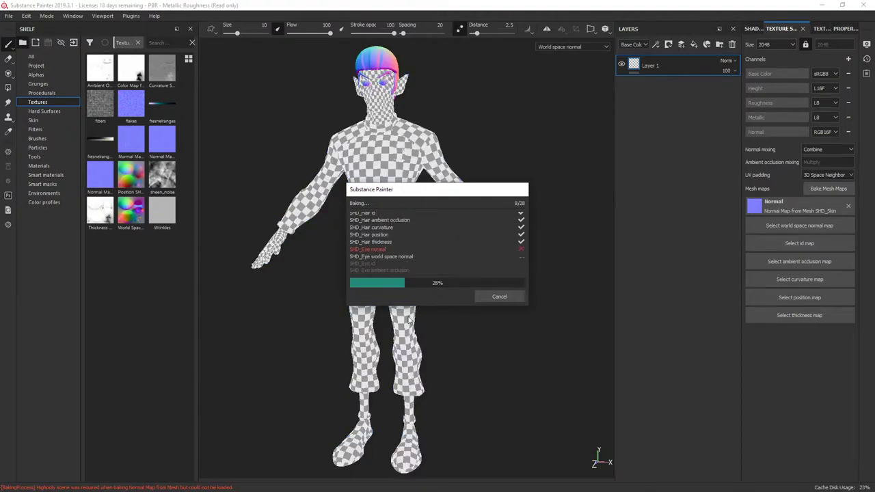
pyautogui.click(500, 297)
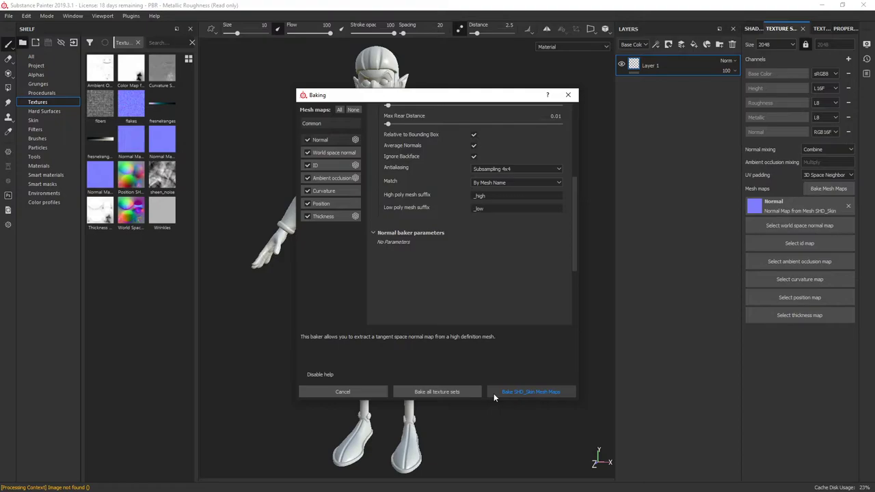
pyautogui.click(493, 393)
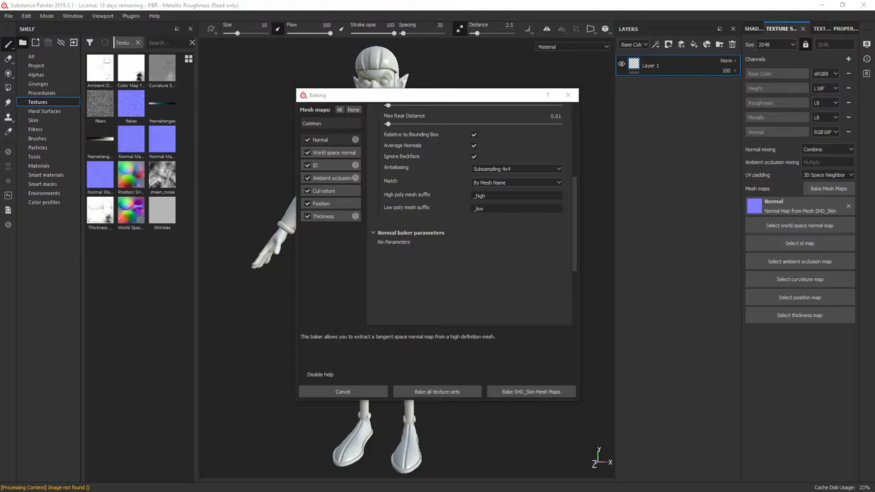
pyautogui.click(570, 95)
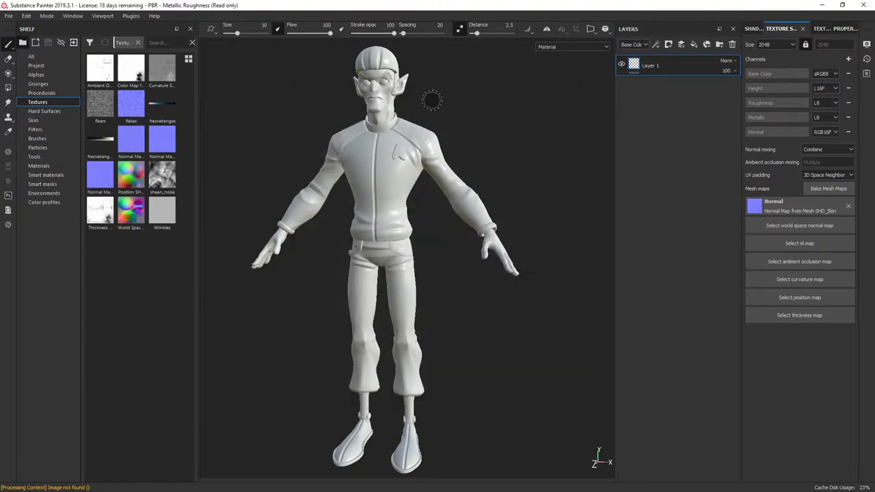
# Step: Start opening another project and save the current one as Setup in the Demo folder
pyautogui.click(8, 16)
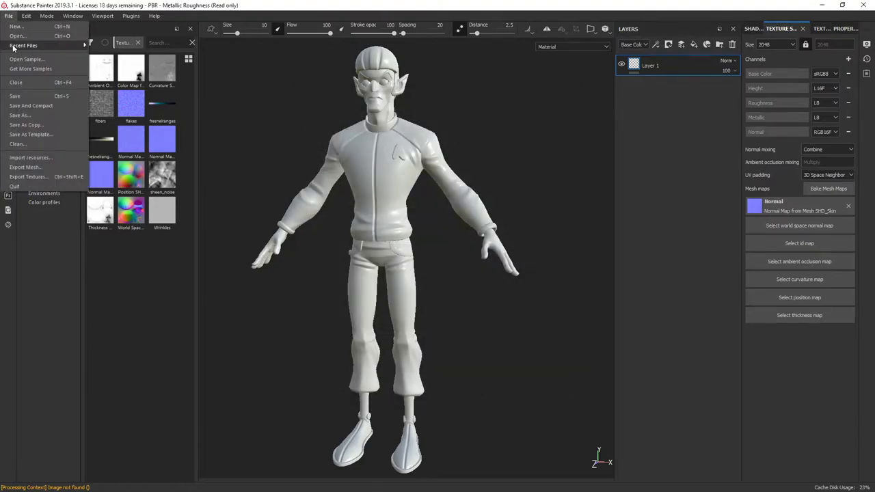
pyautogui.click(18, 43)
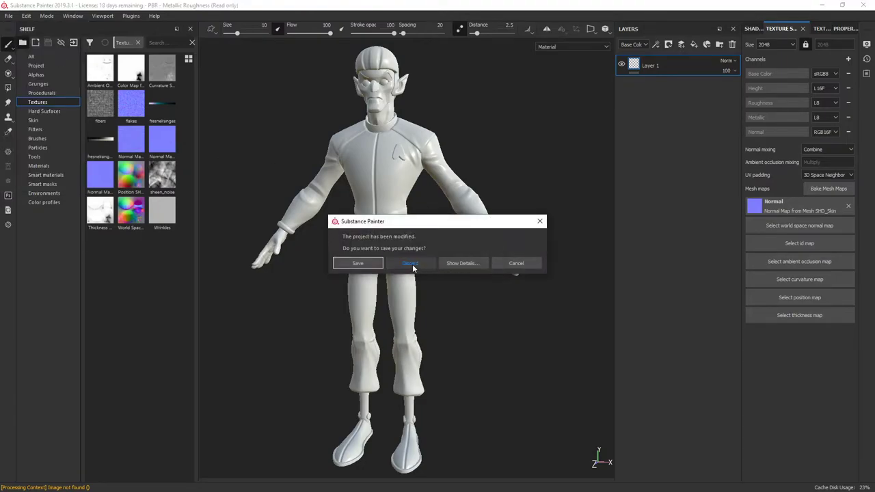
pyautogui.click(351, 263)
pyautogui.doubleClick(100, 75)
pyautogui.click(73, 211)
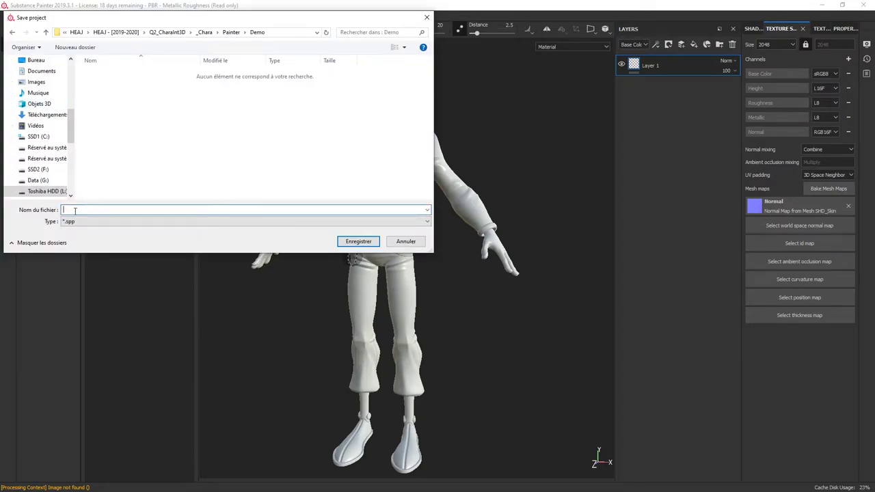
pyautogui.write('Setup')
pyautogui.press('Return')
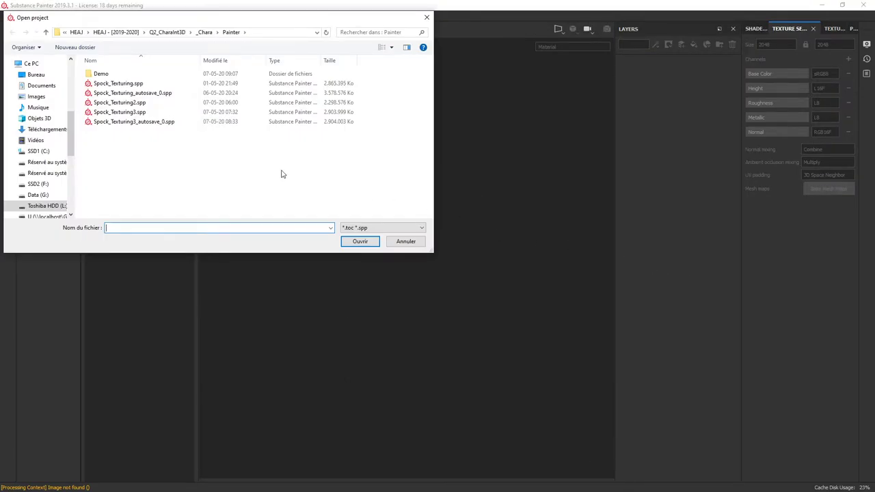
# Step: Open the Spock_Texturing2.spp project and look over its texture set list and the clothes' mesh maps
pyautogui.click(112, 102)
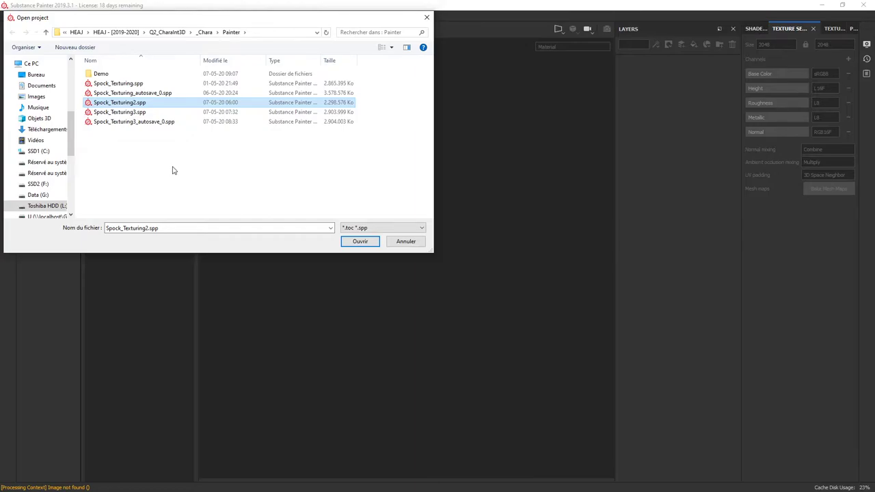
pyautogui.click(370, 241)
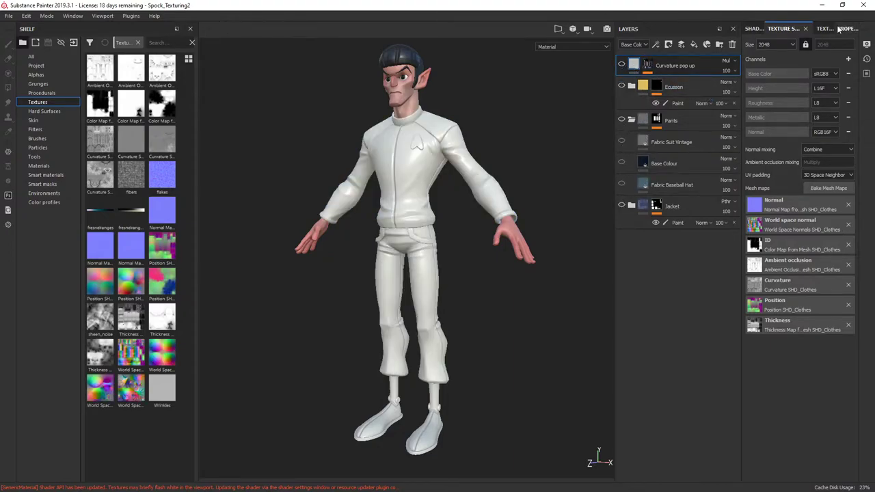
pyautogui.click(813, 29)
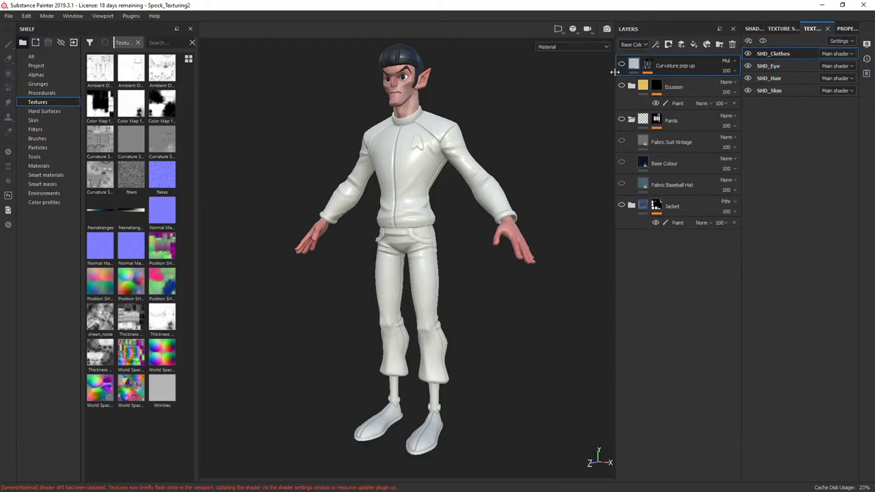
pyautogui.click(780, 29)
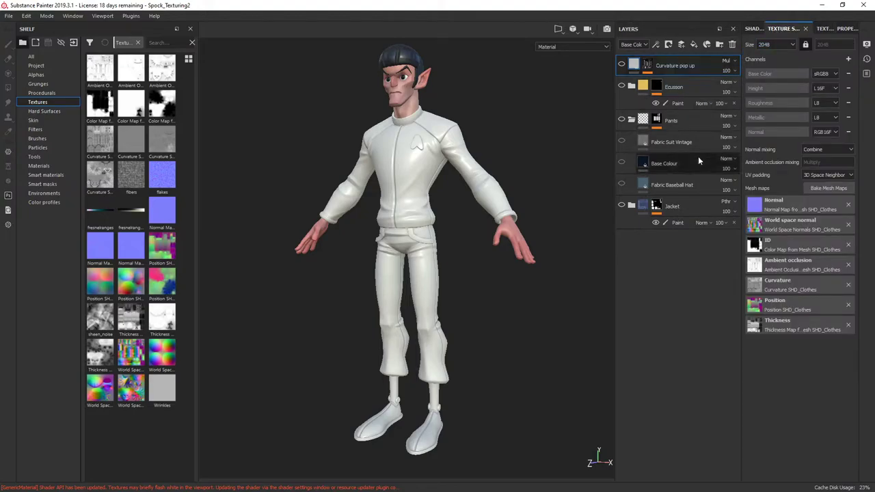
# Step: Delete all layers and folders from the SHD_Clothes texture set, from Curvature pop up down to Jacket
pyautogui.keyDown('ctrl'); pyautogui.click(689, 203); pyautogui.keyUp('ctrl')
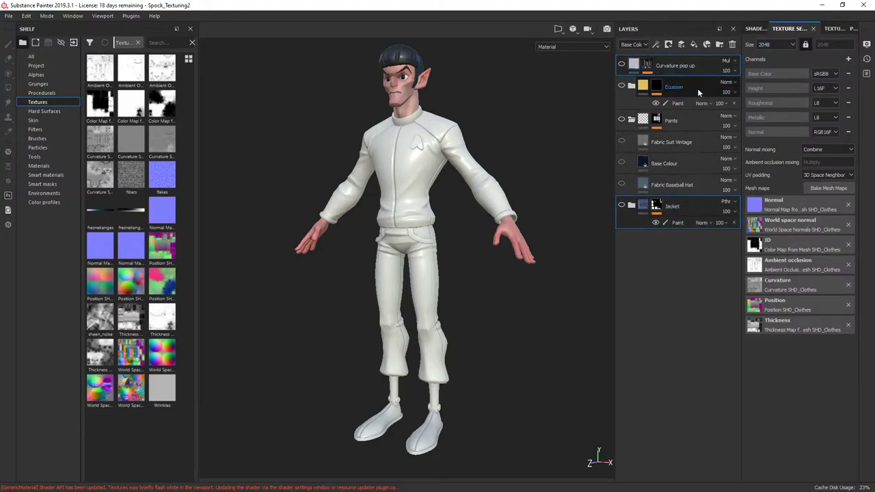
pyautogui.keyDown('shift'); pyautogui.click(697, 88); pyautogui.keyUp('shift')
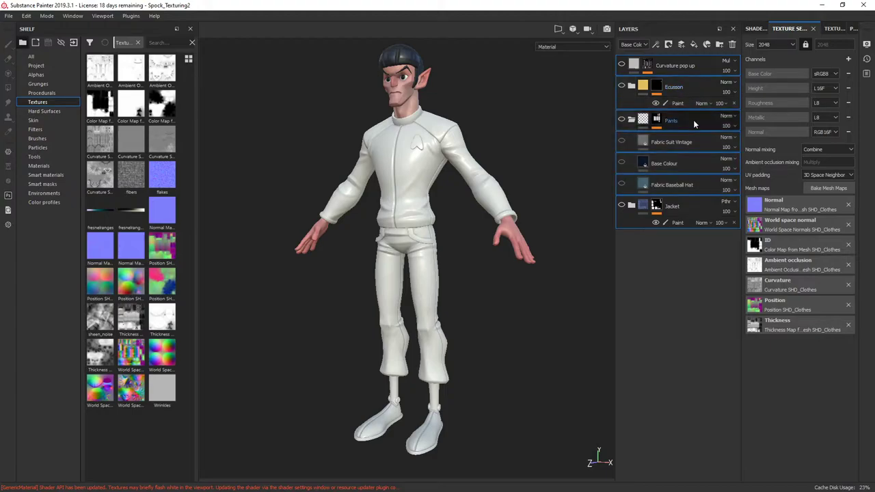
pyautogui.click(731, 46)
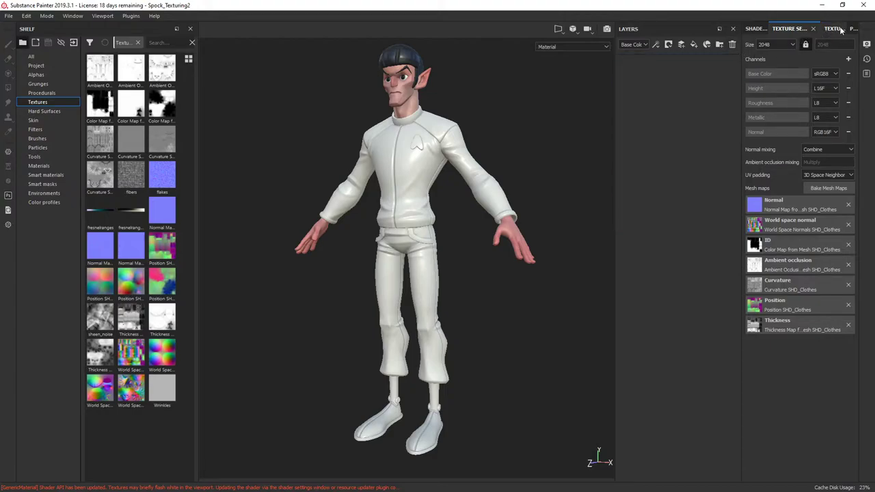
# Step: Delete Fill layer 2, Fill layer 1 and Layer 1 from the SHD_Eye texture set
pyautogui.click(836, 29)
pyautogui.click(769, 65)
pyautogui.click(670, 68)
pyautogui.keyDown('shift'); pyautogui.click(685, 112); pyautogui.keyUp('shift')
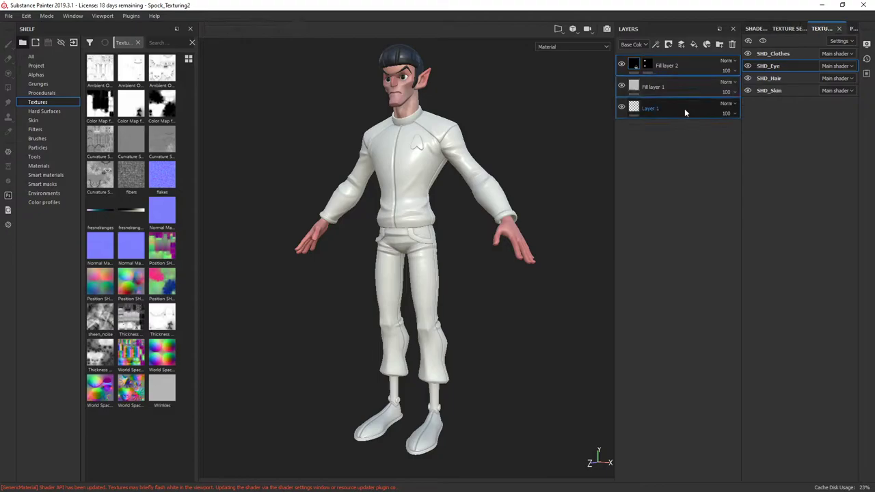
pyautogui.click(731, 43)
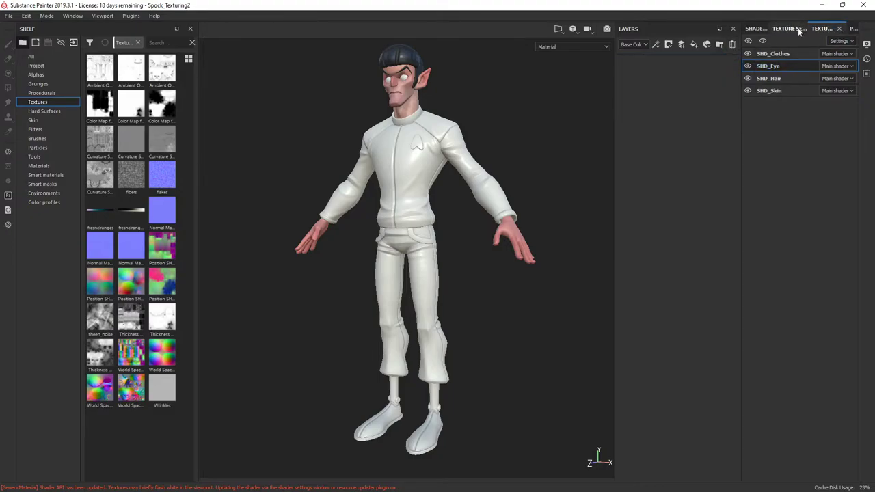
# Step: Delete the layers above Layer 1 in the SHD_Hair texture set
pyautogui.click(780, 79)
pyautogui.click(684, 69)
pyautogui.keyDown('shift'); pyautogui.click(683, 101); pyautogui.keyUp('shift')
pyautogui.click(732, 44)
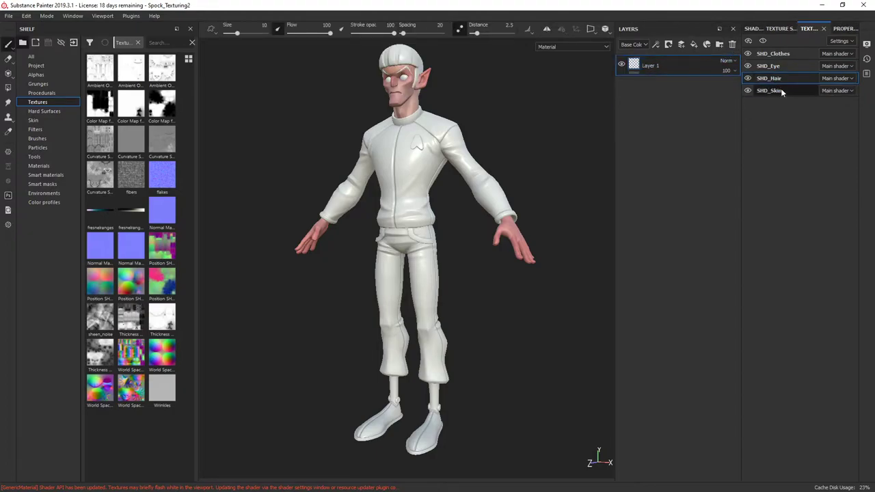
# Step: Delete the layers from Nose Tip down to Base in the SHD_Skin texture set, keeping Layer 1
pyautogui.click(769, 90)
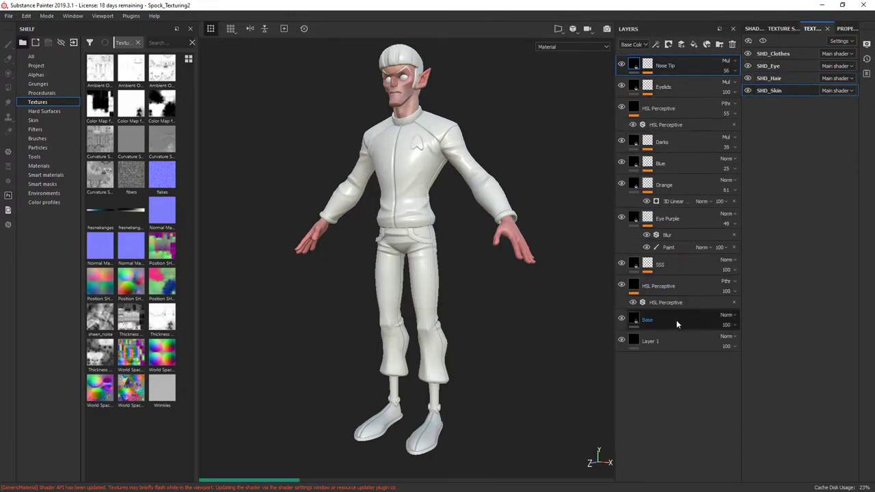
pyautogui.keyDown('shift'); pyautogui.click(684, 68); pyautogui.keyUp('shift')
pyautogui.click(732, 45)
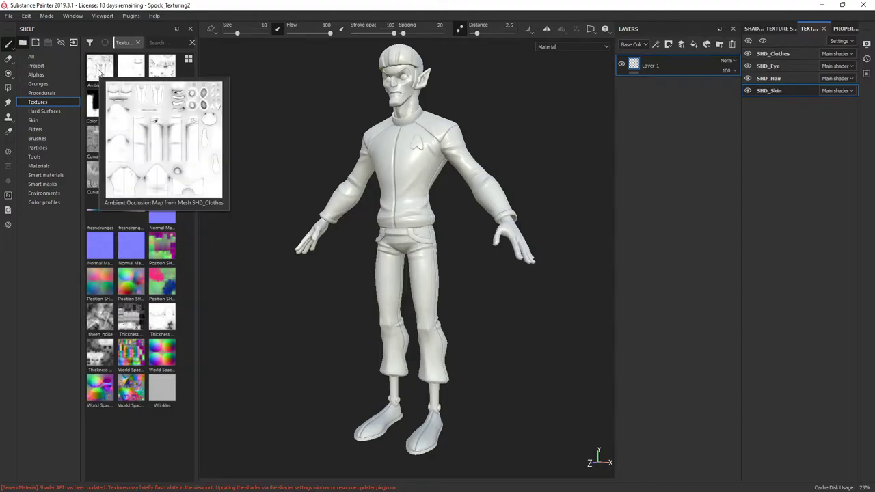
# Step: Review the baked mesh maps assigned to the SHD_Skin and SHD_Clothes texture sets
pyautogui.moveTo(144, 70)
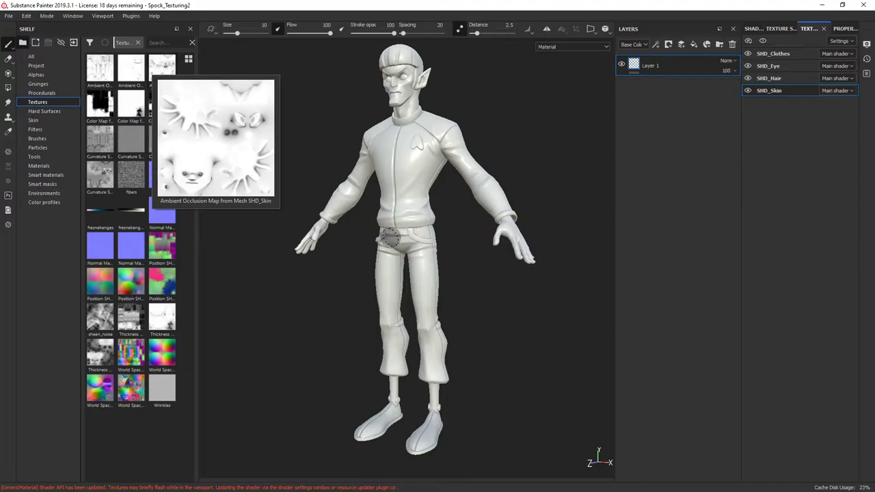
pyautogui.click(784, 30)
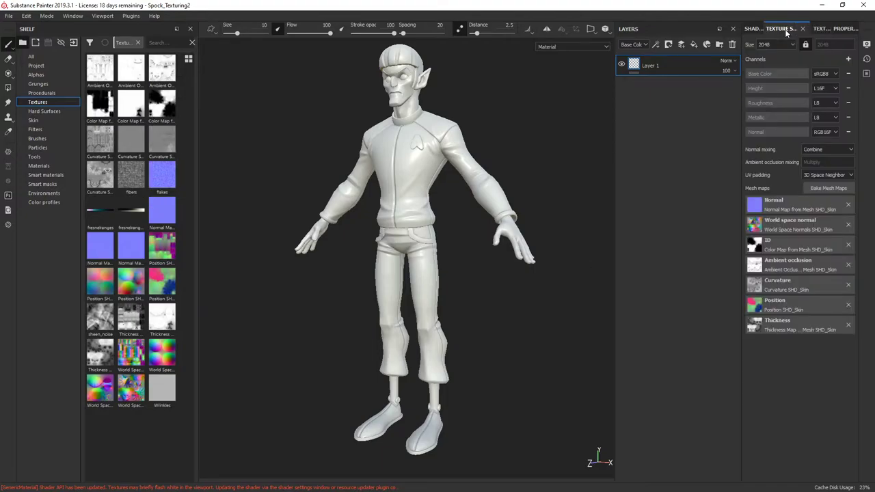
pyautogui.click(823, 30)
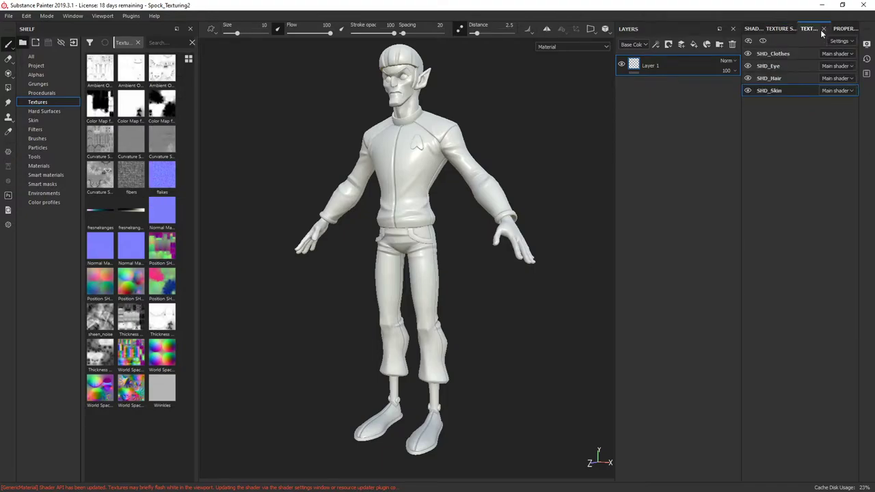
pyautogui.click(771, 53)
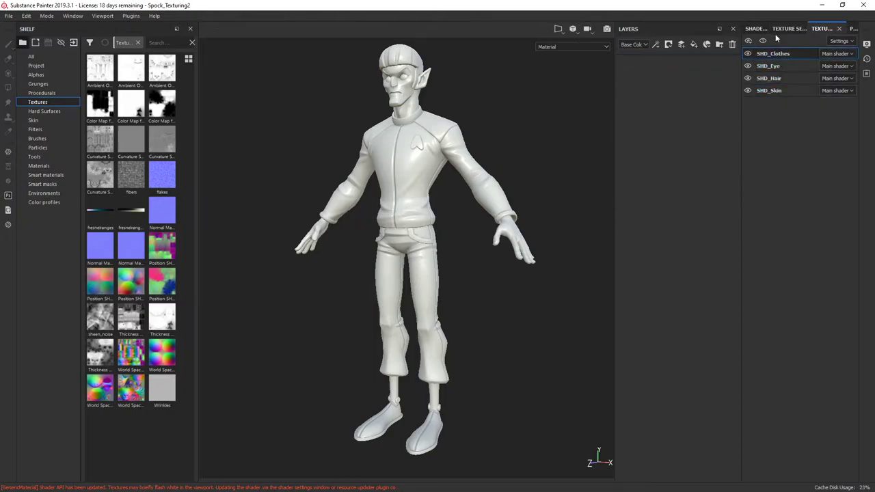
pyautogui.click(784, 29)
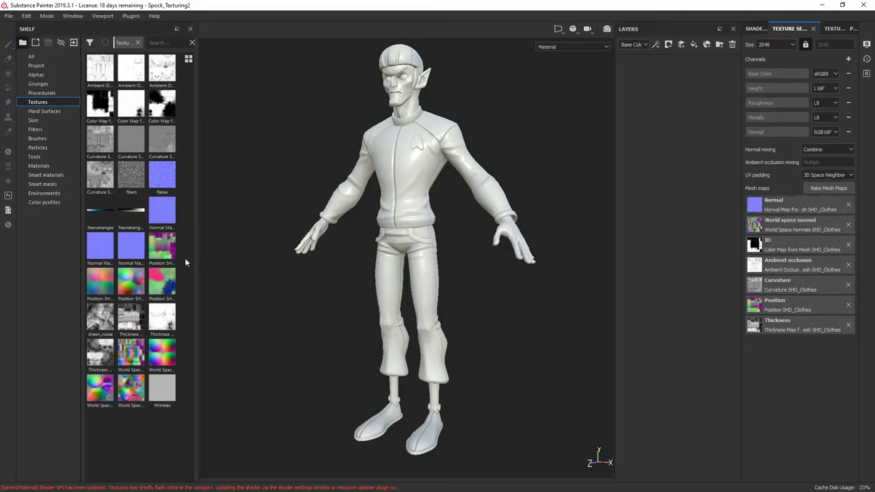
# Step: Add a fill layer to SHD_Clothes with its baked normal map as base color and inspect it on the jacket
pyautogui.moveTo(160, 216)
pyautogui.click(694, 45)
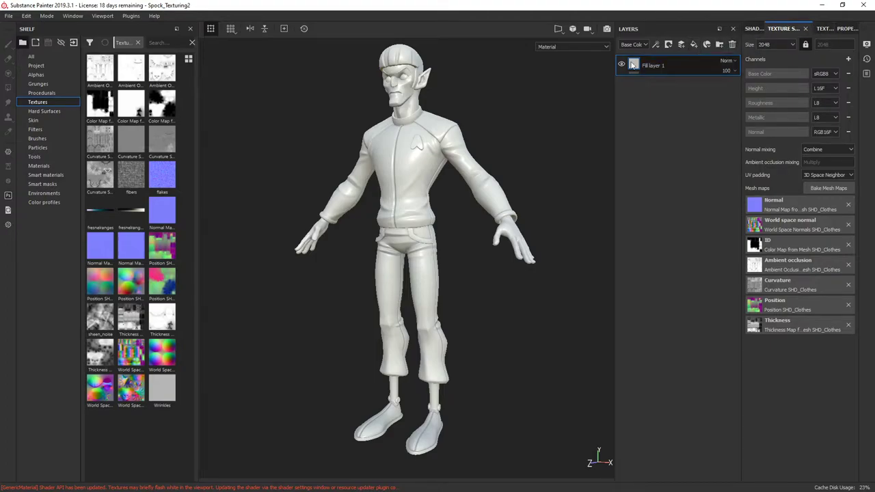
pyautogui.click(847, 29)
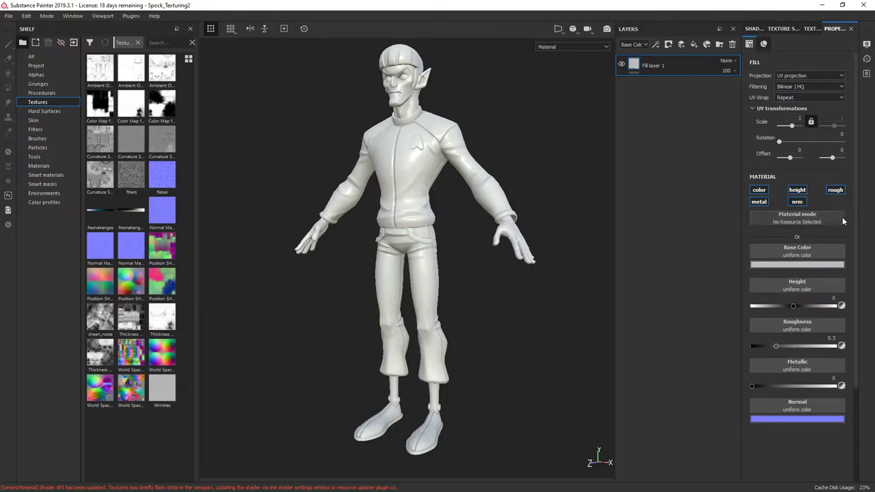
pyautogui.moveTo(162, 213); pyautogui.dragTo(783, 258)
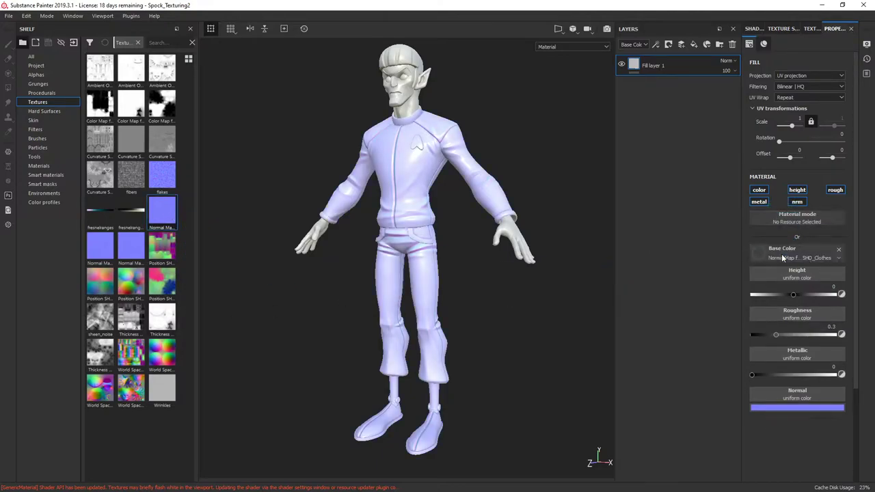
pyautogui.keyDown('alt'); pyautogui.moveTo(513, 129); pyautogui.dragTo(547, 126); pyautogui.keyUp('alt')
pyautogui.keyDown('alt'); pyautogui.moveTo(547, 125); pyautogui.dragTo(581, 335, button='right'); pyautogui.keyUp('alt')
pyautogui.keyDown('alt'); pyautogui.moveTo(581, 336); pyautogui.dragTo(499, 273); pyautogui.keyUp('alt')
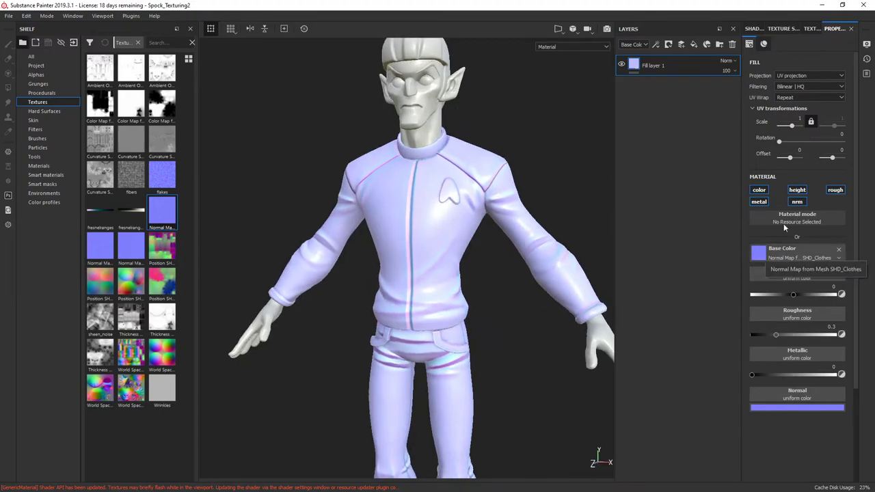
# Step: Disable the fill layer's normal channel, set its roughness to 1 and inspect the clothes
pyautogui.click(798, 201)
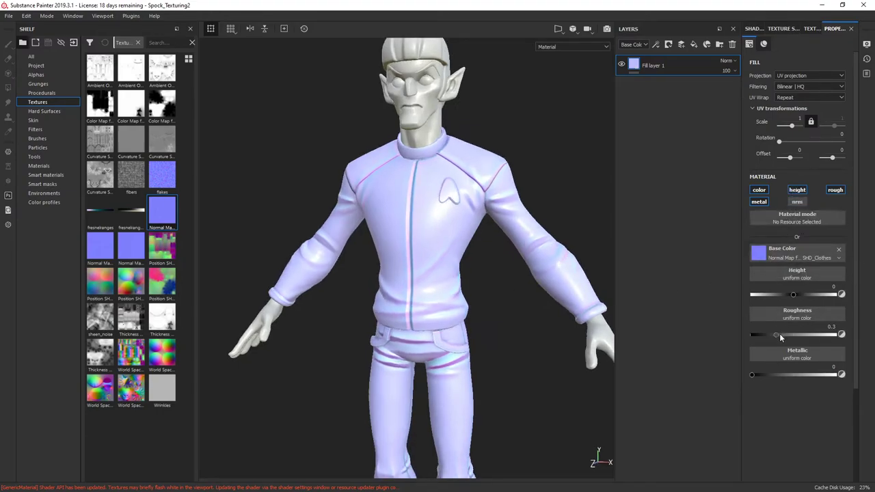
pyautogui.moveTo(779, 335); pyautogui.dragTo(836, 334)
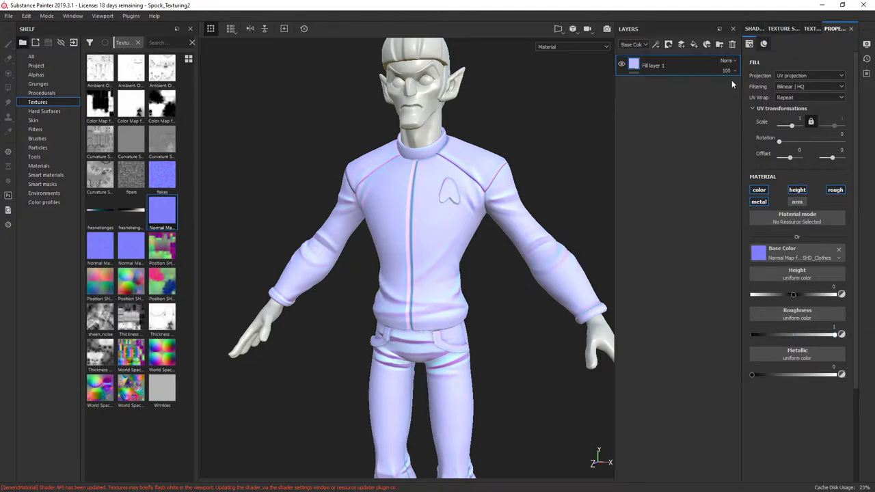
pyautogui.keyDown('alt'); pyautogui.moveTo(533, 116); pyautogui.dragTo(483, 237); pyautogui.keyUp('alt')
pyautogui.scroll(-3, 427, 217)
pyautogui.keyDown('alt'); pyautogui.moveTo(427, 217); pyautogui.dragTo(443, 181); pyautogui.keyUp('alt')
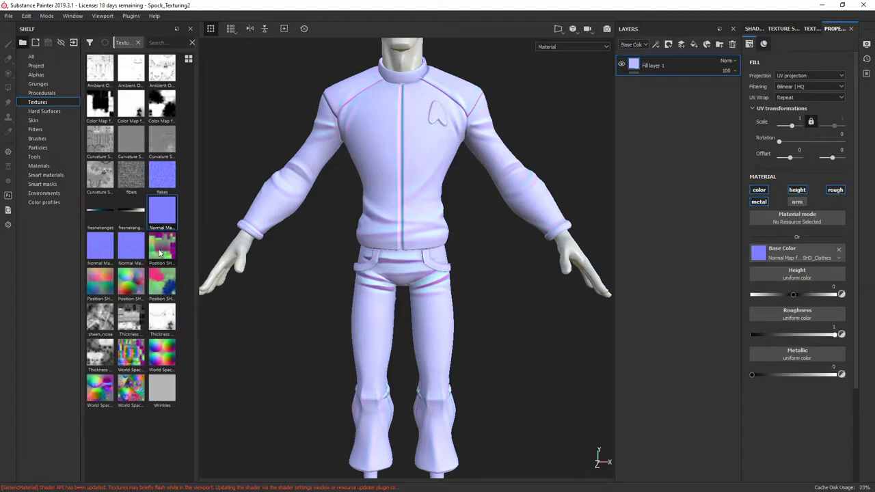
# Step: Replace the fill layer's base color with the World Space Normals SHD_Clothes map and inspect its colors around the model
pyautogui.moveTo(139, 355)
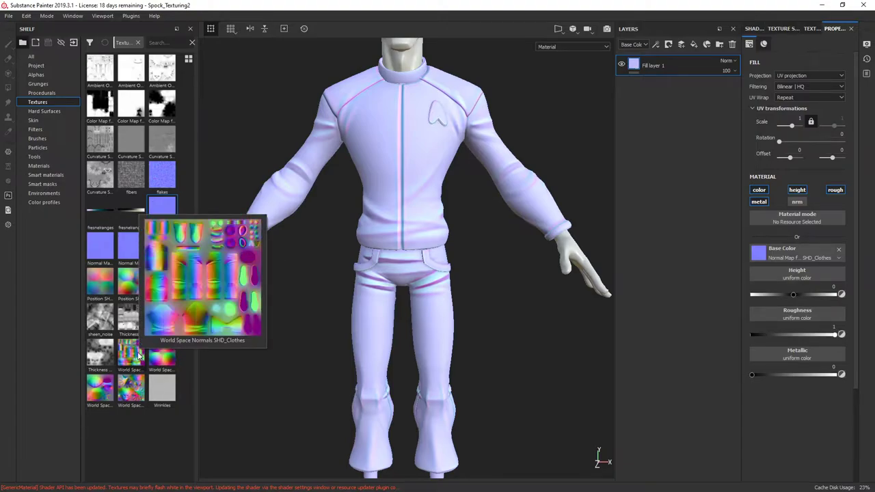
pyautogui.moveTo(129, 361); pyautogui.dragTo(753, 259)
pyautogui.keyDown('alt'); pyautogui.moveTo(519, 294); pyautogui.dragTo(346, 214); pyautogui.keyUp('alt')
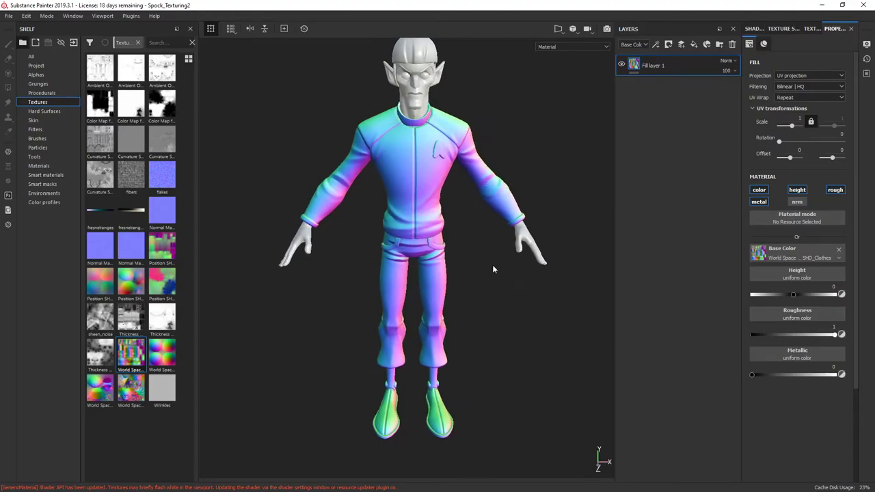
pyautogui.keyDown('alt'); pyautogui.moveTo(477, 161); pyautogui.dragTo(504, 322); pyautogui.keyUp('alt')
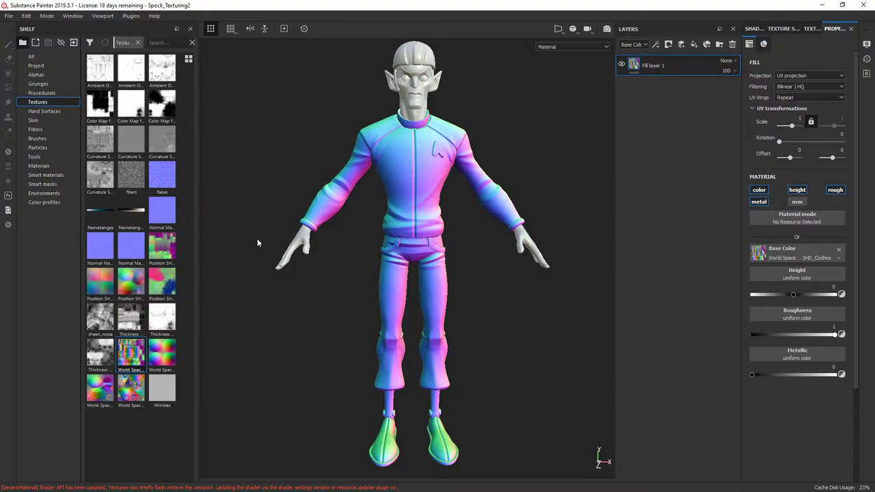
pyautogui.keyDown('alt'); pyautogui.moveTo(557, 263); pyautogui.dragTo(445, 165); pyautogui.keyUp('alt')
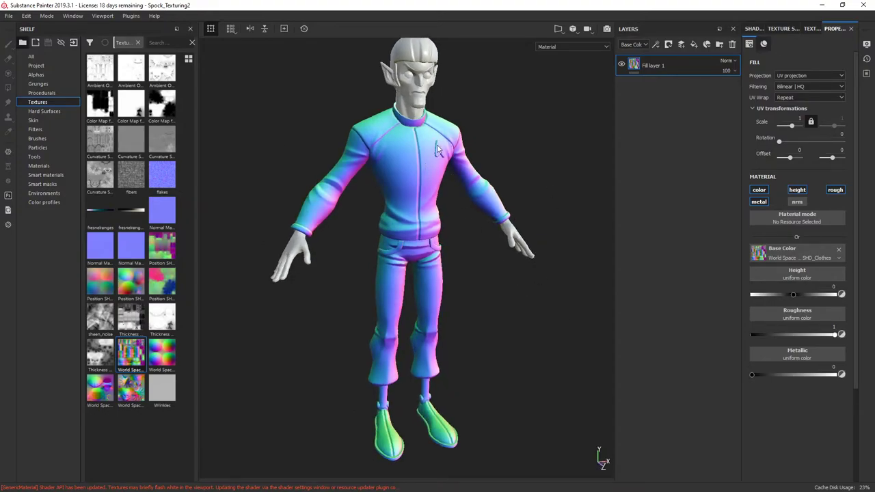
pyautogui.moveTo(441, 155)
pyautogui.keyDown('alt'); pyautogui.mouseDown()
pyautogui.moveTo(465, 221)
pyautogui.moveTo(429, 222)
pyautogui.moveTo(459, 348)
pyautogui.mouseUp(); pyautogui.keyUp('alt')
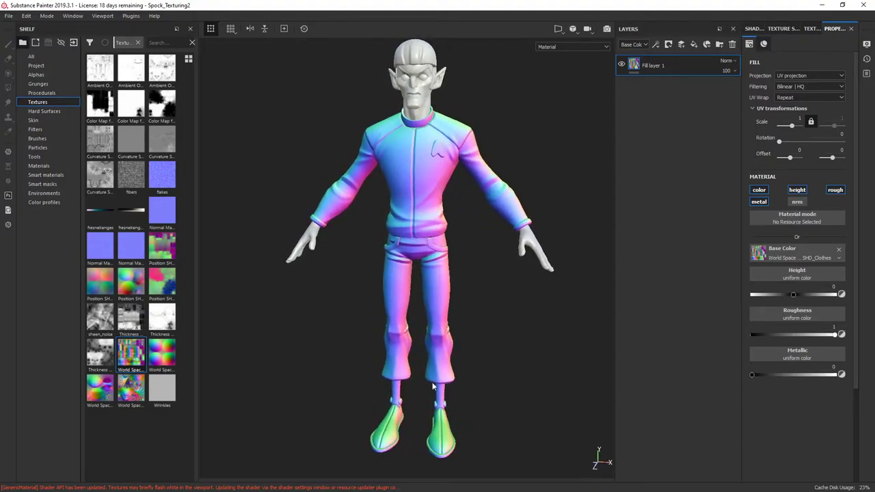
pyautogui.keyDown('alt'); pyautogui.moveTo(498, 273); pyautogui.dragTo(432, 108); pyautogui.keyUp('alt')
pyautogui.keyDown('alt'); pyautogui.moveTo(502, 118); pyautogui.dragTo(509, 107); pyautogui.keyUp('alt')
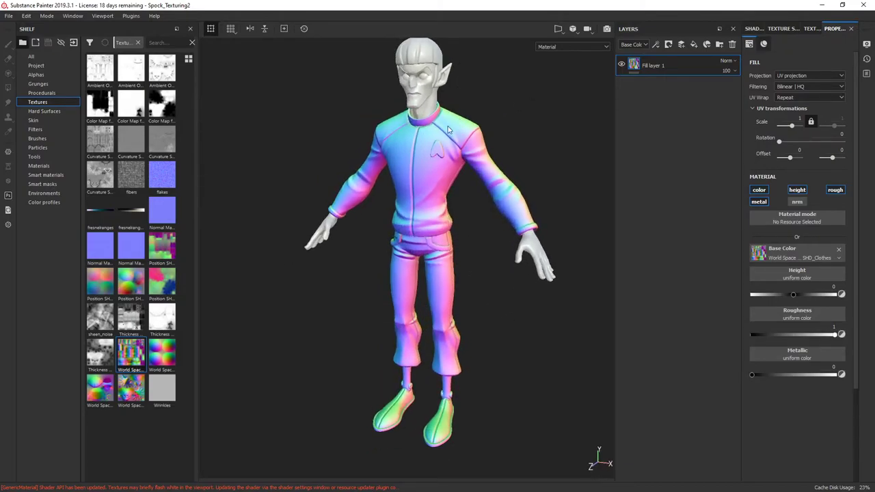
pyautogui.keyDown('alt'); pyautogui.moveTo(463, 412); pyautogui.dragTo(500, 326); pyautogui.keyUp('alt')
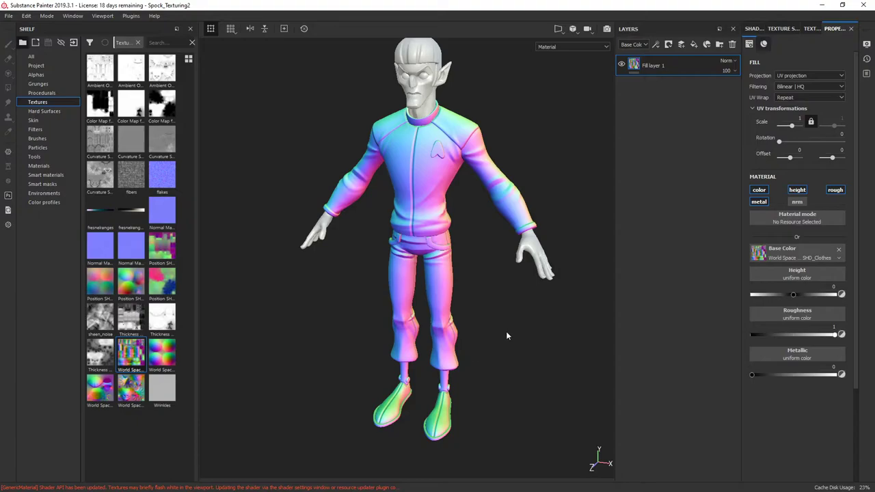
# Step: Replace the fill layer's base color with the Color Map from Mesh SHD_Clothes texture and inspect it on the clothes
pyautogui.keyDown('alt'); pyautogui.moveTo(489, 349); pyautogui.dragTo(511, 308); pyautogui.keyUp('alt')
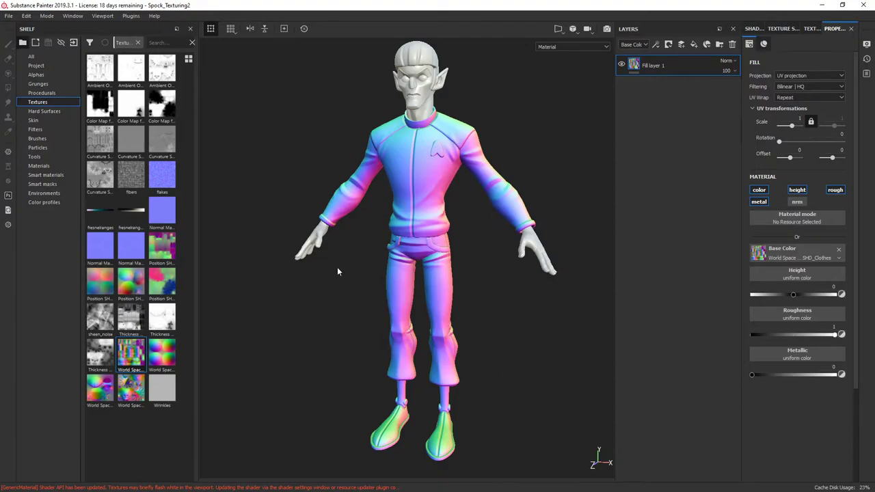
pyautogui.click(812, 30)
pyautogui.click(783, 29)
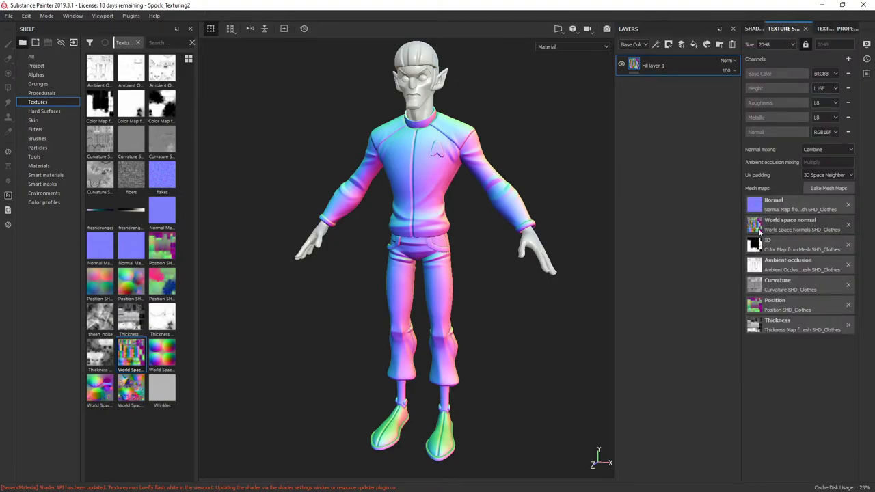
pyautogui.click(826, 29)
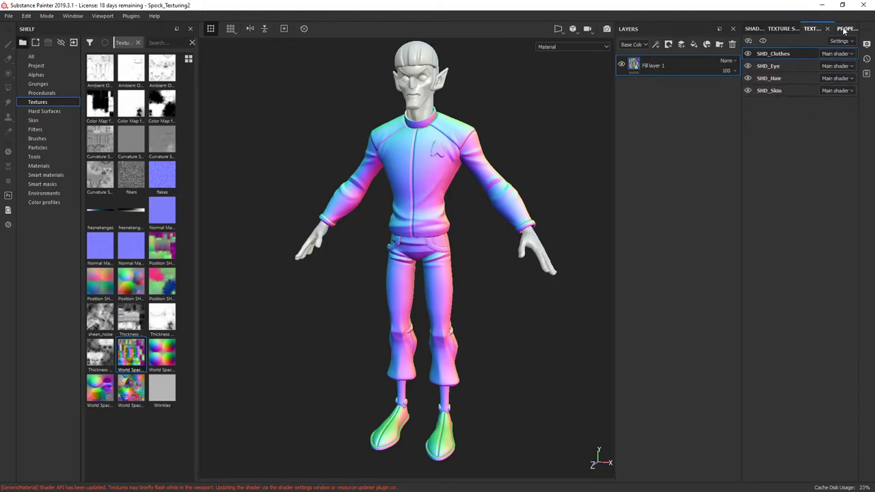
pyautogui.click(846, 29)
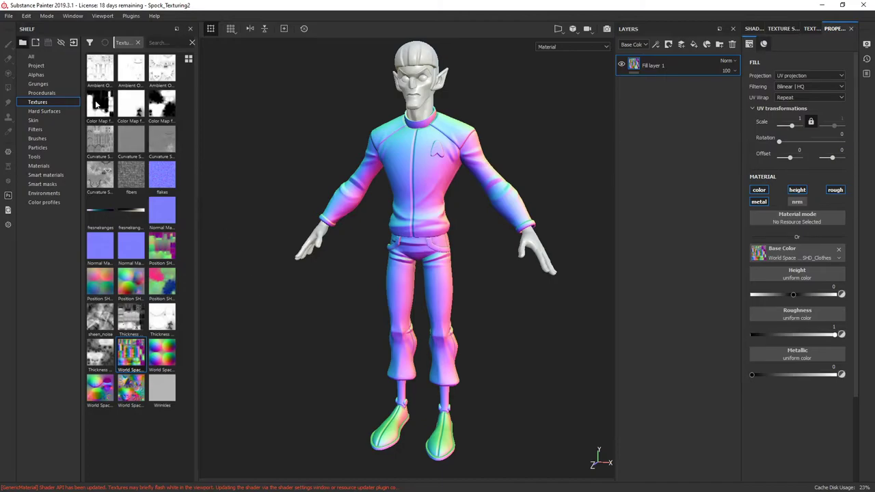
pyautogui.moveTo(100, 103); pyautogui.dragTo(772, 254)
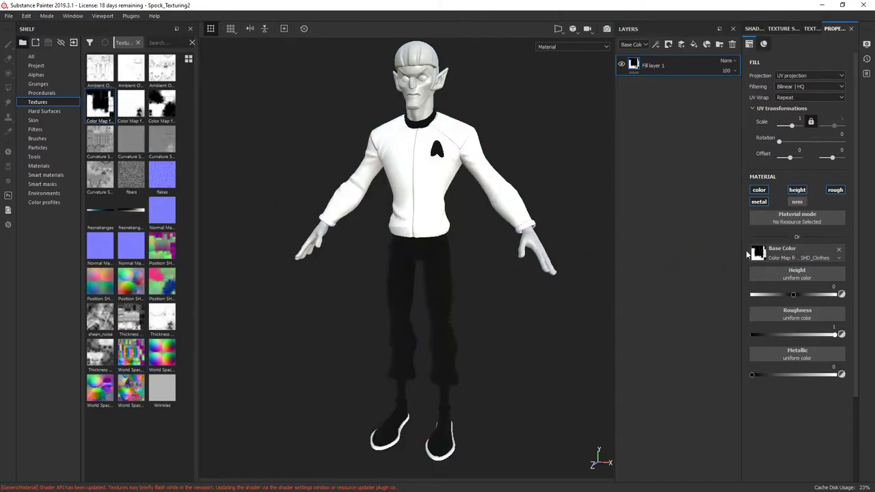
pyautogui.moveTo(509, 140)
pyautogui.keyDown('alt'); pyautogui.mouseDown()
pyautogui.moveTo(561, 150)
pyautogui.moveTo(483, 130)
pyautogui.moveTo(539, 143)
pyautogui.moveTo(496, 137)
pyautogui.moveTo(506, 123)
pyautogui.moveTo(520, 128)
pyautogui.moveTo(377, 146)
pyautogui.moveTo(504, 156)
pyautogui.moveTo(535, 150)
pyautogui.moveTo(512, 138)
pyautogui.moveTo(551, 141)
pyautogui.moveTo(493, 144)
pyautogui.mouseUp(); pyautogui.keyUp('alt')
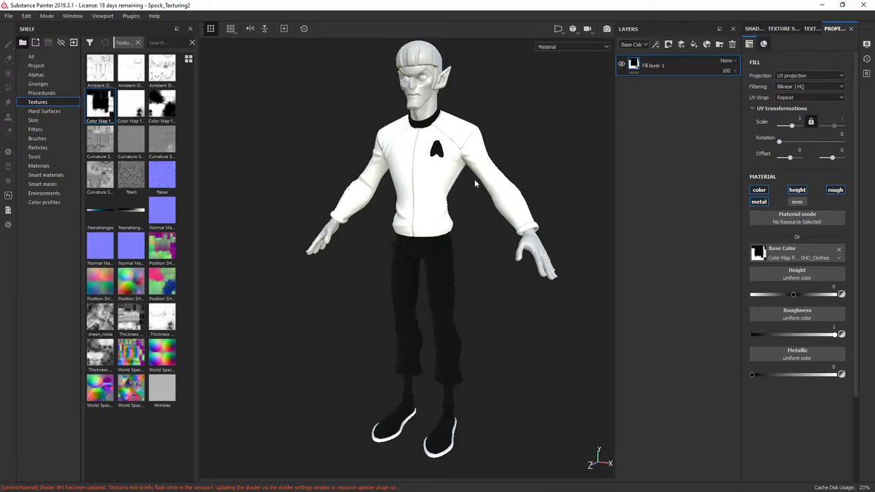
pyautogui.keyDown('alt'); pyautogui.moveTo(488, 270); pyautogui.dragTo(437, 345); pyautogui.keyUp('alt')
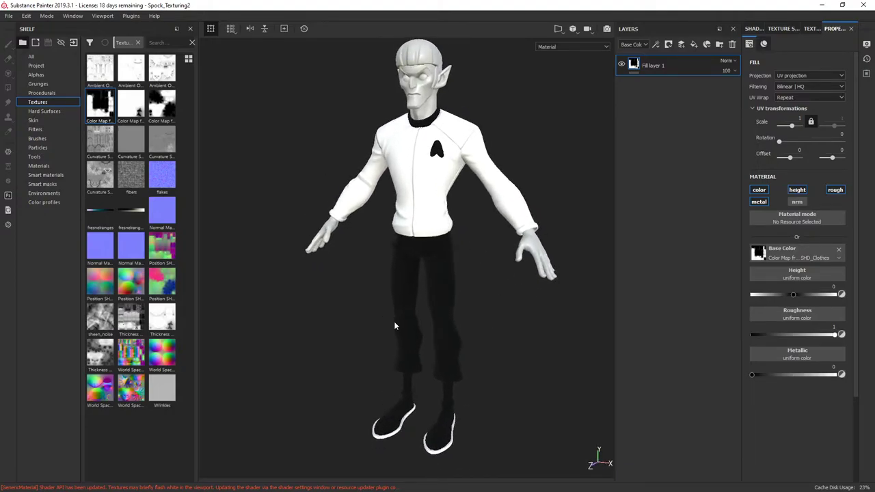
pyautogui.keyDown('alt'); pyautogui.moveTo(504, 408); pyautogui.dragTo(541, 233); pyautogui.keyUp('alt')
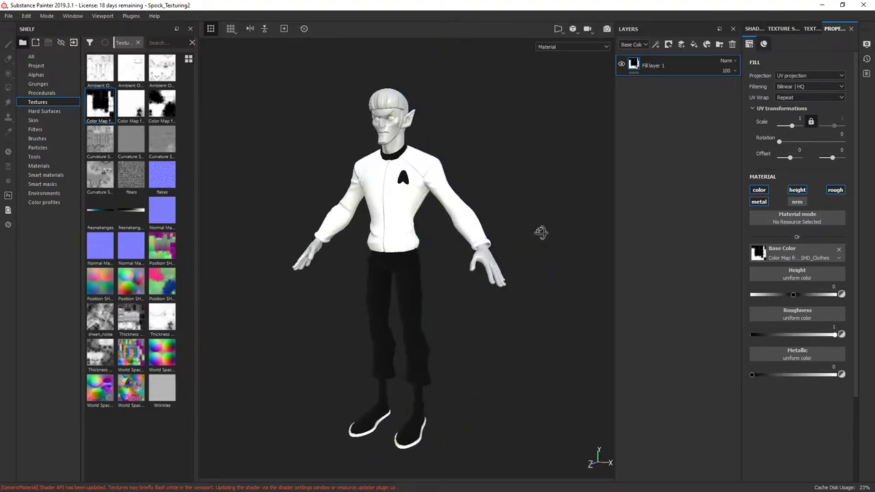
pyautogui.scroll(2, 470, 346)
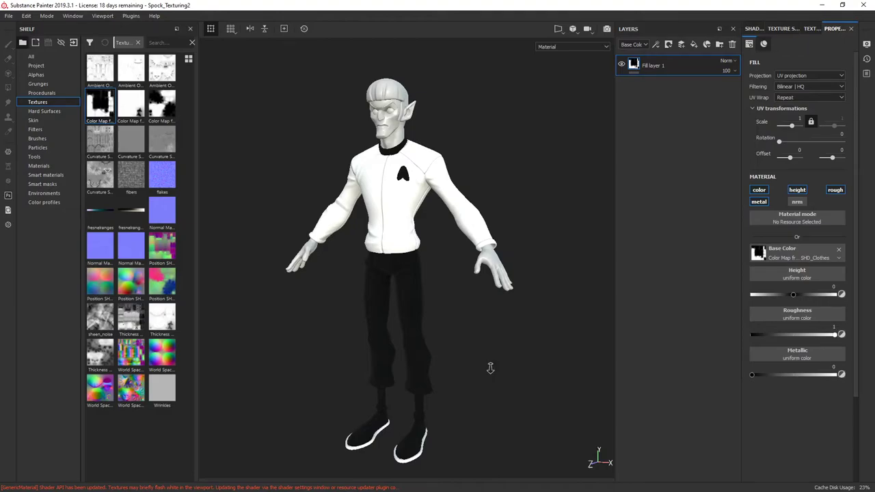
pyautogui.scroll(-1, 489, 363)
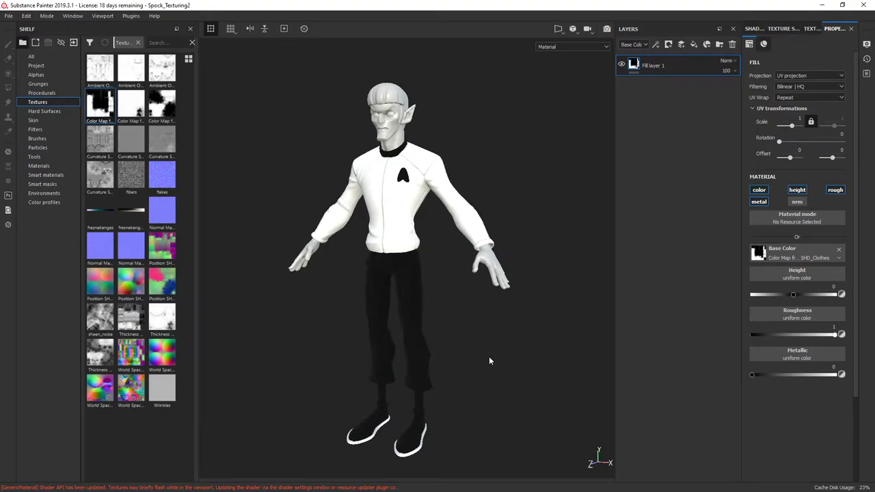
pyautogui.moveTo(498, 343)
pyautogui.keyDown('alt'); pyautogui.mouseDown()
pyautogui.moveTo(502, 352)
pyautogui.moveTo(502, 342)
pyautogui.moveTo(517, 347)
pyautogui.moveTo(495, 349)
pyautogui.mouseUp(); pyautogui.keyUp('alt')
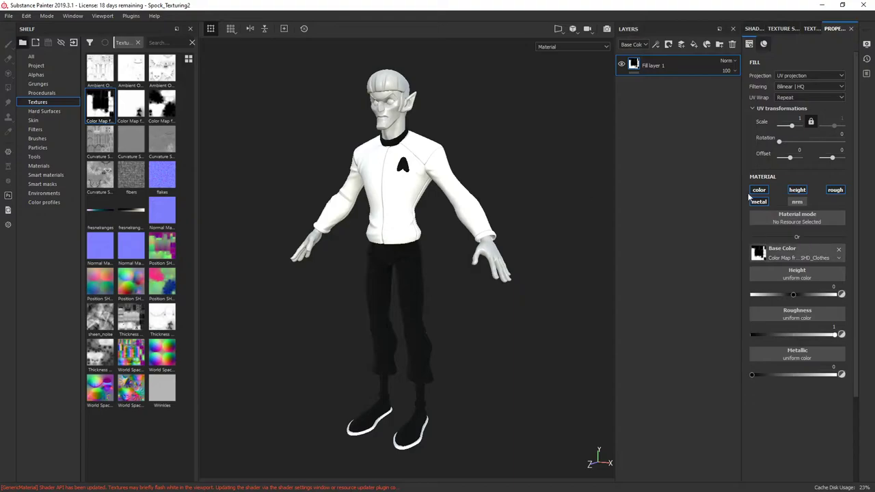
# Step: Replace the fill layer's base color with the SHD_Clothes ambient occlusion map and inspect the shading of seams and creases
pyautogui.click(780, 30)
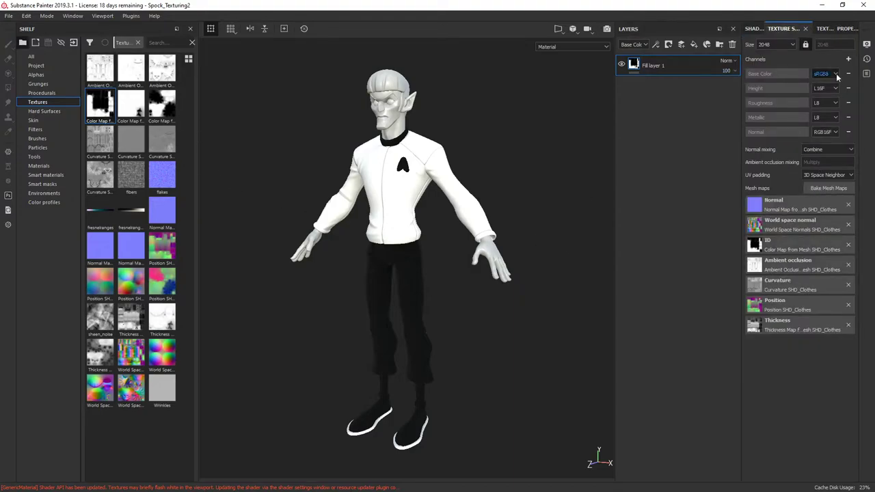
pyautogui.click(839, 29)
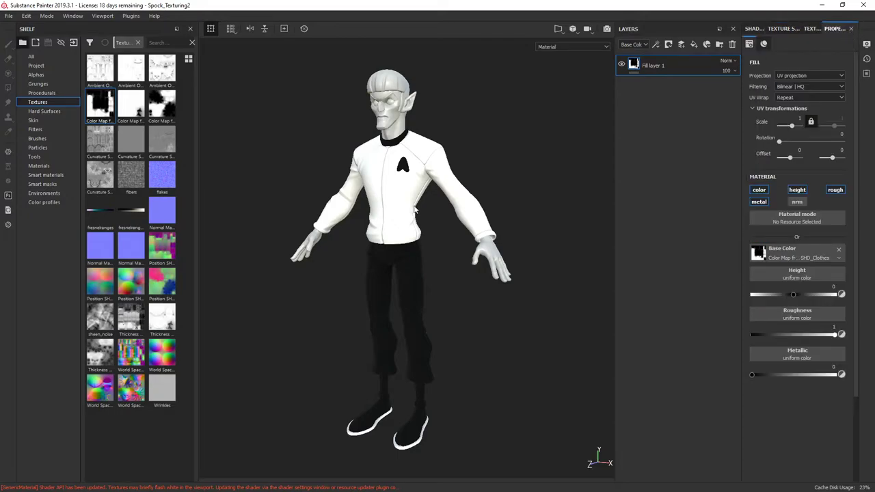
pyautogui.moveTo(100, 68); pyautogui.dragTo(770, 254)
pyautogui.keyDown('alt'); pyautogui.moveTo(508, 151); pyautogui.dragTo(431, 158); pyautogui.keyUp('alt')
pyautogui.keyDown('alt'); pyautogui.moveTo(435, 224); pyautogui.dragTo(434, 309); pyautogui.keyUp('alt')
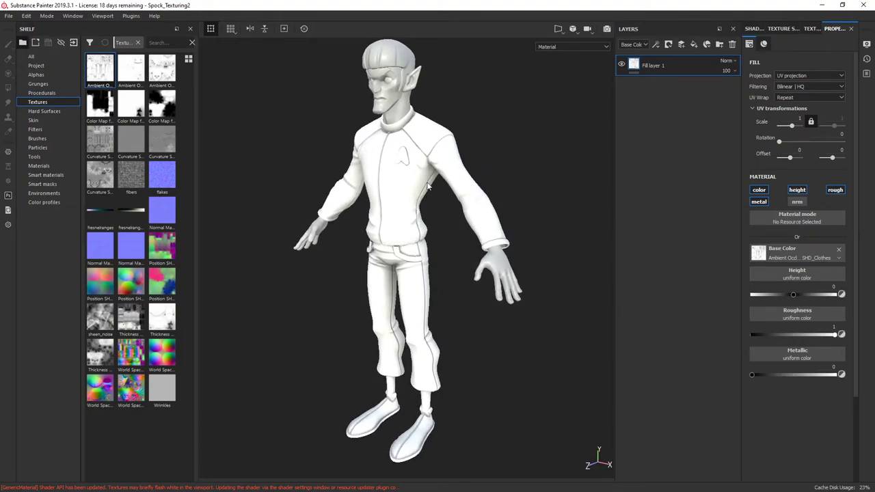
pyautogui.keyDown('alt'); pyautogui.moveTo(471, 131); pyautogui.dragTo(556, 149); pyautogui.keyUp('alt')
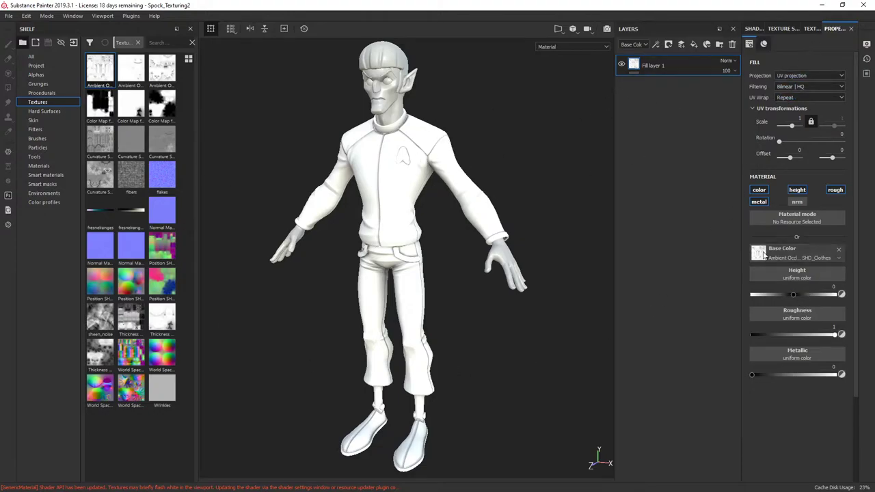
# Step: Replace the fill layer's base color with the Curvature SHD_Clothes map and inspect the edges and cavities of the clothes
pyautogui.click(783, 29)
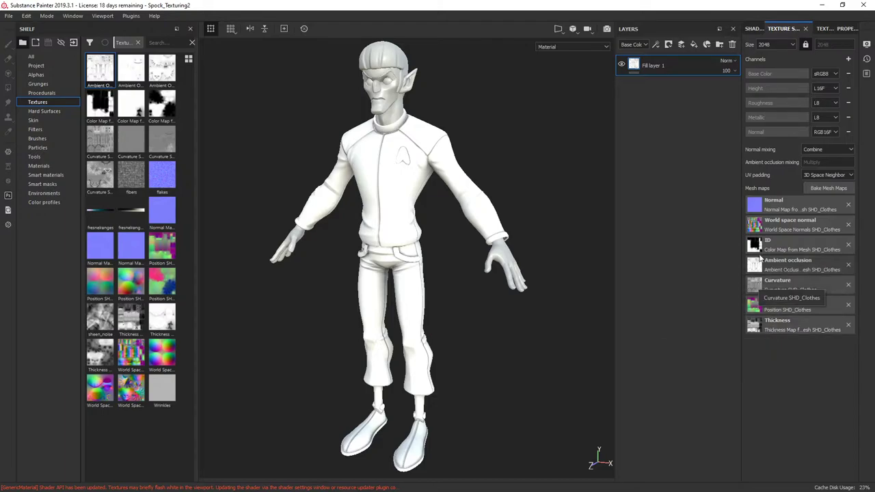
pyautogui.click(839, 29)
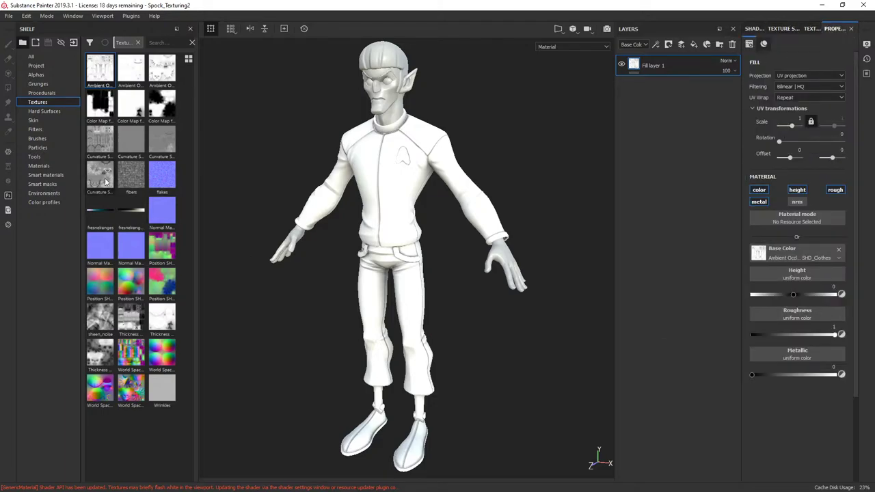
pyautogui.moveTo(100, 140); pyautogui.dragTo(758, 252)
pyautogui.keyDown('alt'); pyautogui.moveTo(502, 143); pyautogui.dragTo(445, 140); pyautogui.keyUp('alt')
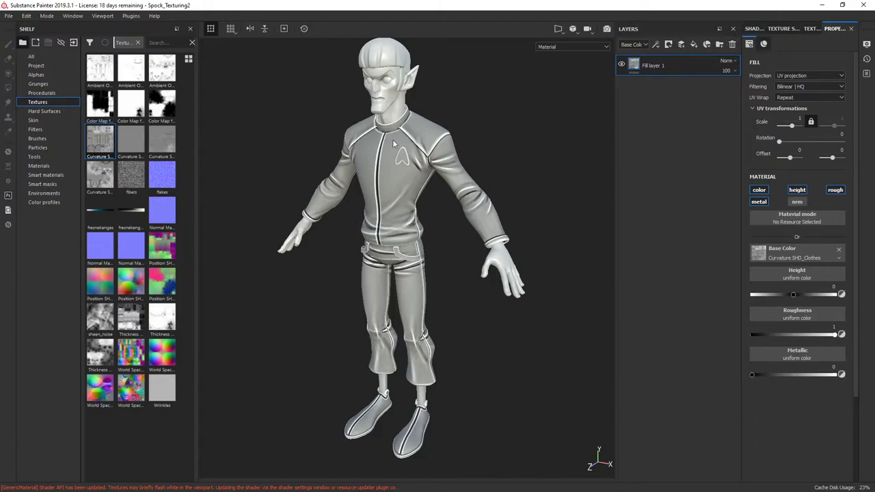
pyautogui.keyDown('alt'); pyautogui.moveTo(416, 306); pyautogui.dragTo(475, 363); pyautogui.keyUp('alt')
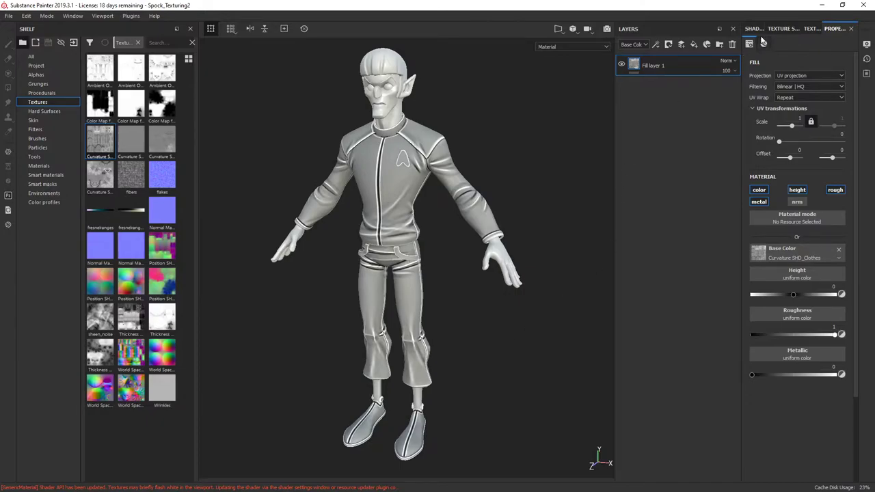
# Step: Replace the fill layer's base color with the Position SHD_Clothes map and inspect the color gradient across the clothes
pyautogui.click(785, 29)
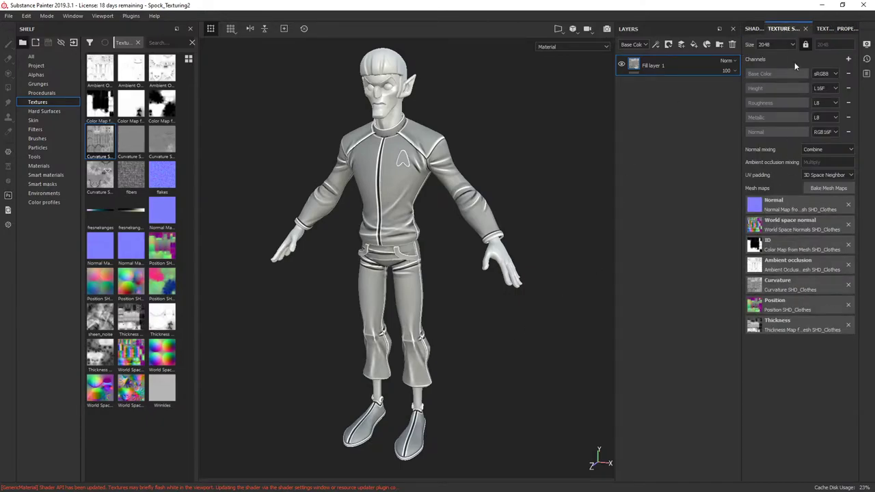
pyautogui.click(823, 28)
pyautogui.click(845, 29)
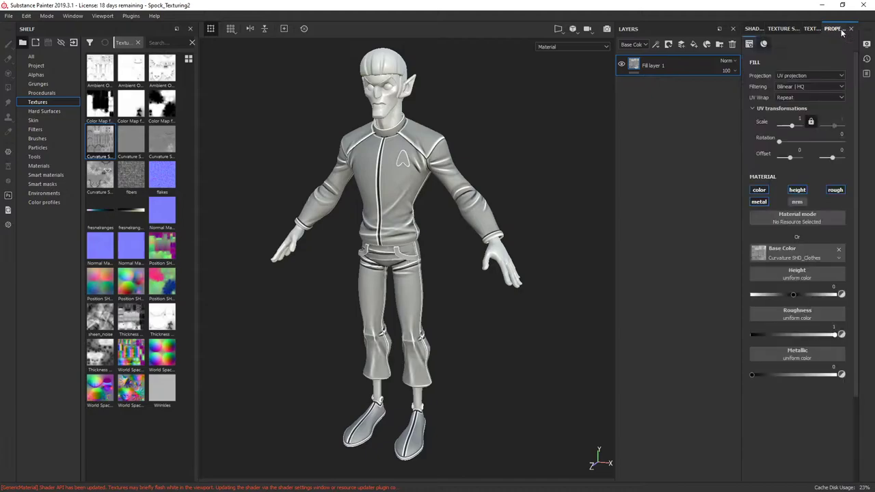
pyautogui.moveTo(171, 259); pyautogui.dragTo(760, 253)
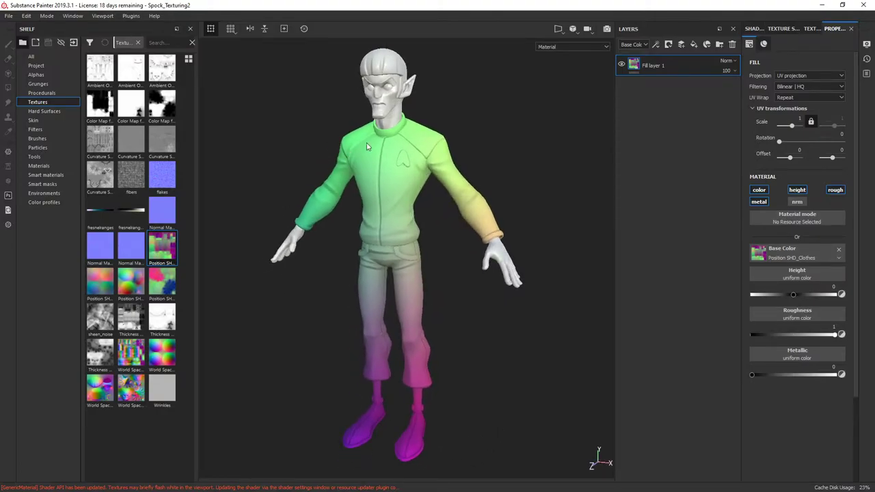
pyautogui.keyDown('alt'); pyautogui.moveTo(466, 388); pyautogui.dragTo(485, 357); pyautogui.keyUp('alt')
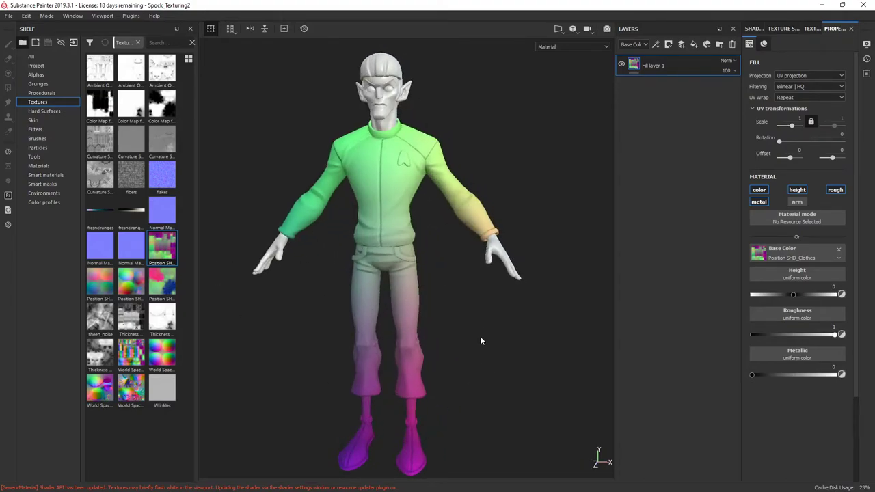
# Step: Replace the fill layer's base color with the SHD_Clothes thickness map and inspect thick and thin areas around the model
pyautogui.click(784, 30)
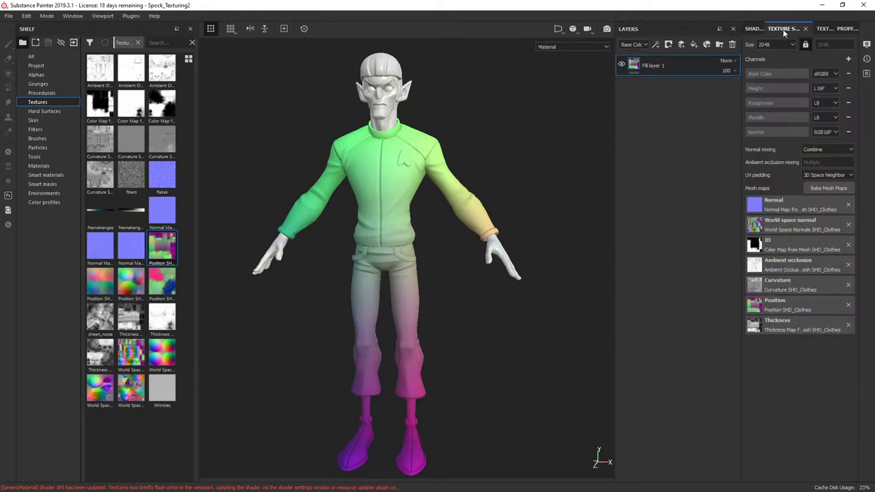
pyautogui.click(823, 29)
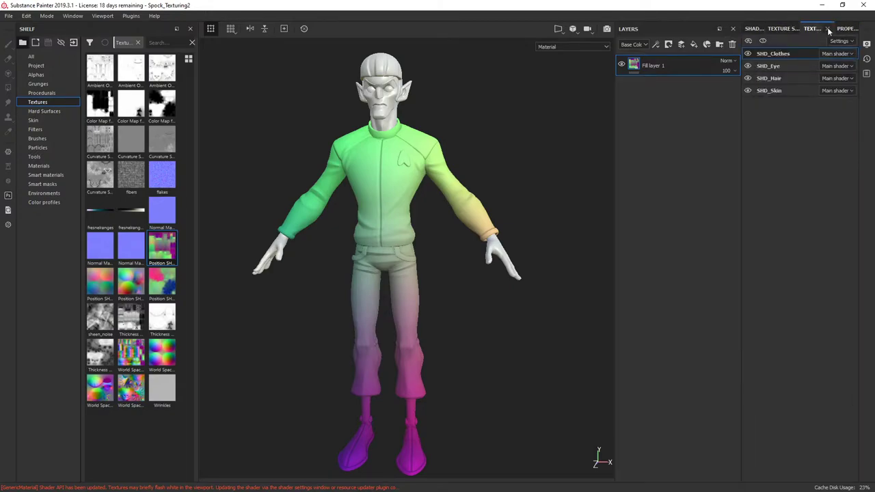
pyautogui.click(847, 29)
pyautogui.moveTo(131, 317); pyautogui.dragTo(770, 248)
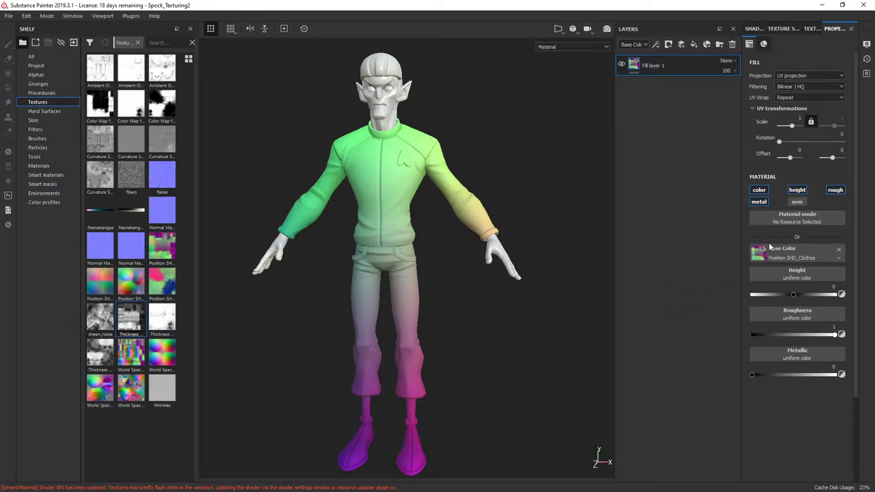
pyautogui.moveTo(719, 311); pyautogui.dragTo(763, 255)
pyautogui.keyDown('alt'); pyautogui.moveTo(611, 167); pyautogui.dragTo(458, 316); pyautogui.keyUp('alt')
pyautogui.keyDown('alt'); pyautogui.moveTo(461, 283); pyautogui.dragTo(453, 301); pyautogui.keyUp('alt')
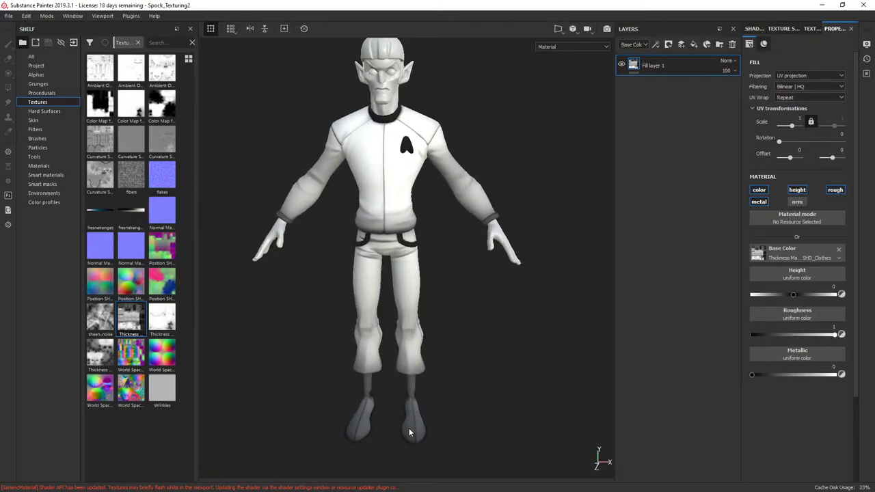
pyautogui.keyDown('alt'); pyautogui.moveTo(404, 399); pyautogui.dragTo(483, 278); pyautogui.keyUp('alt')
pyautogui.keyDown('alt'); pyautogui.moveTo(494, 132); pyautogui.dragTo(430, 98); pyautogui.keyUp('alt')
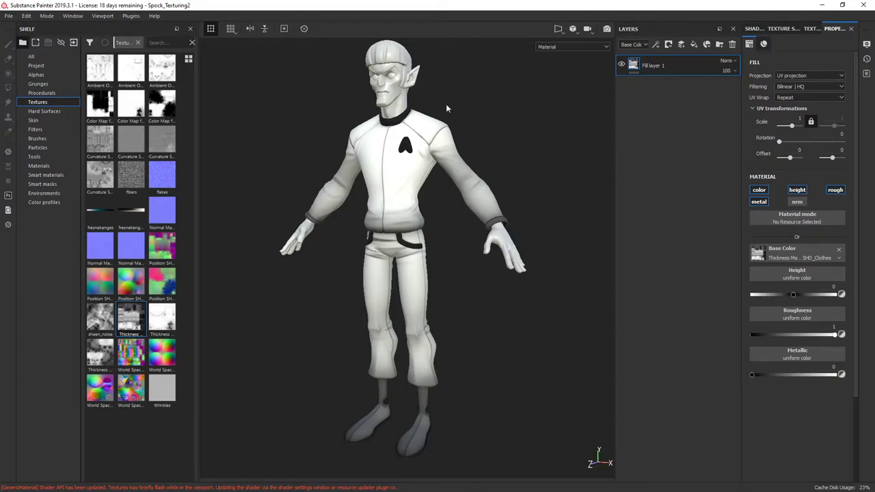
pyautogui.moveTo(474, 387)
pyautogui.keyDown('alt'); pyautogui.mouseDown()
pyautogui.moveTo(483, 375)
pyautogui.moveTo(471, 373)
pyautogui.mouseUp(); pyautogui.keyUp('alt')
pyautogui.moveTo(495, 401)
pyautogui.keyDown('alt'); pyautogui.mouseDown()
pyautogui.moveTo(531, 406)
pyautogui.moveTo(503, 402)
pyautogui.mouseUp(); pyautogui.keyUp('alt')
pyautogui.scroll(-2, 504, 403)
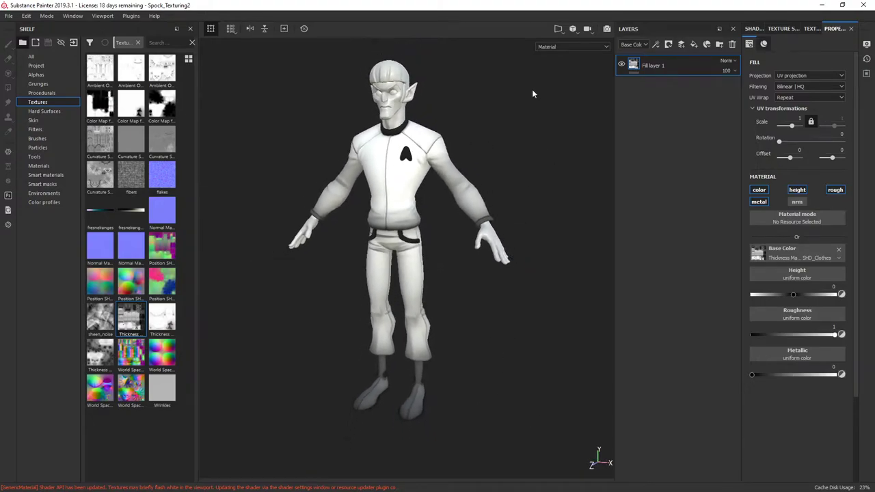
pyautogui.keyDown('alt'); pyautogui.moveTo(523, 124); pyautogui.dragTo(573, 140); pyautogui.keyUp('alt')
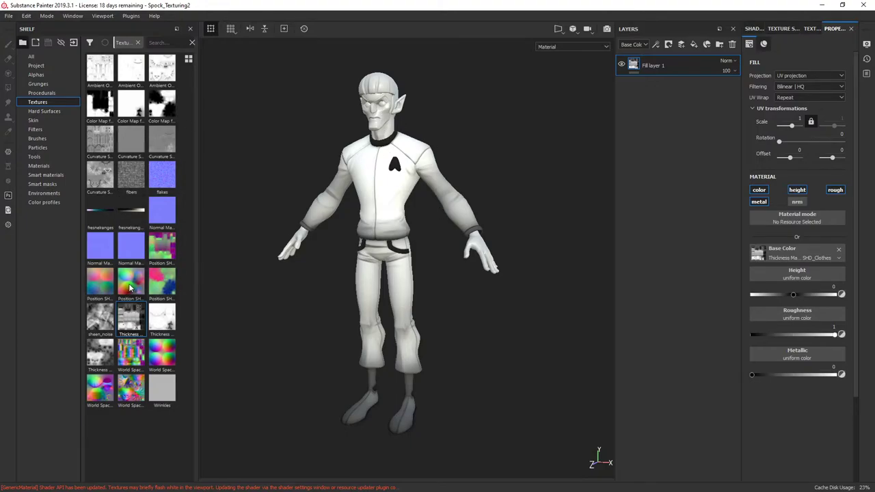
pyautogui.moveTo(124, 283)
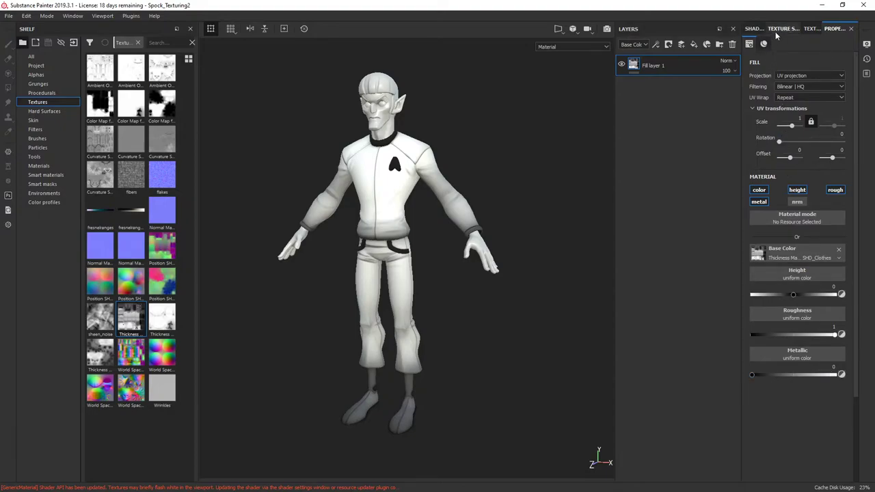
# Step: Remove the thickness map from the fill layer's base color and inspect the plain clothes on the upper body
pyautogui.click(839, 250)
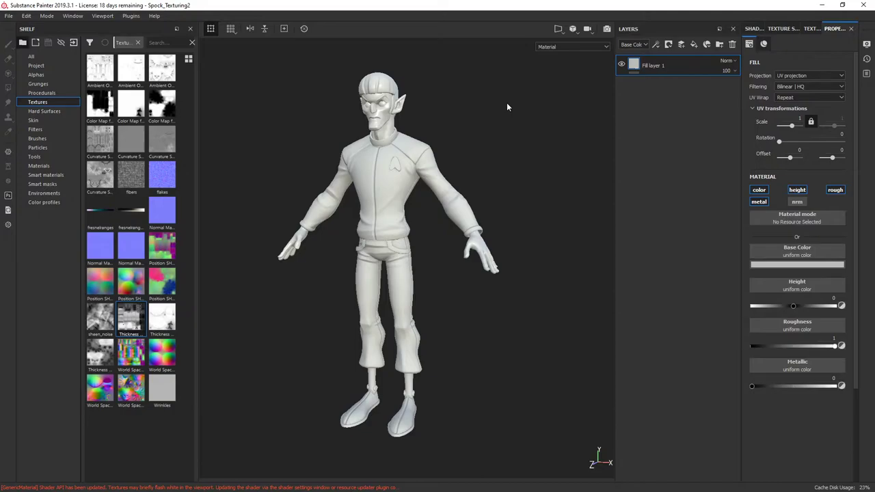
pyautogui.moveTo(518, 108)
pyautogui.keyDown('alt'); pyautogui.mouseDown()
pyautogui.moveTo(527, 114)
pyautogui.moveTo(508, 93)
pyautogui.mouseUp(); pyautogui.keyUp('alt')
pyautogui.keyDown('alt'); pyautogui.moveTo(508, 94); pyautogui.dragTo(517, 140, button='right'); pyautogui.keyUp('alt')
pyautogui.keyDown('alt'); pyautogui.moveTo(516, 140); pyautogui.dragTo(549, 171); pyautogui.keyUp('alt')
pyautogui.keyDown('alt'); pyautogui.moveTo(549, 172); pyautogui.dragTo(538, 133, button='right'); pyautogui.keyUp('alt')
pyautogui.keyDown('alt'); pyautogui.moveTo(535, 87); pyautogui.dragTo(533, 86, button='right'); pyautogui.keyUp('alt')
pyautogui.keyDown('alt'); pyautogui.moveTo(533, 87); pyautogui.dragTo(683, 65); pyautogui.keyUp('alt')
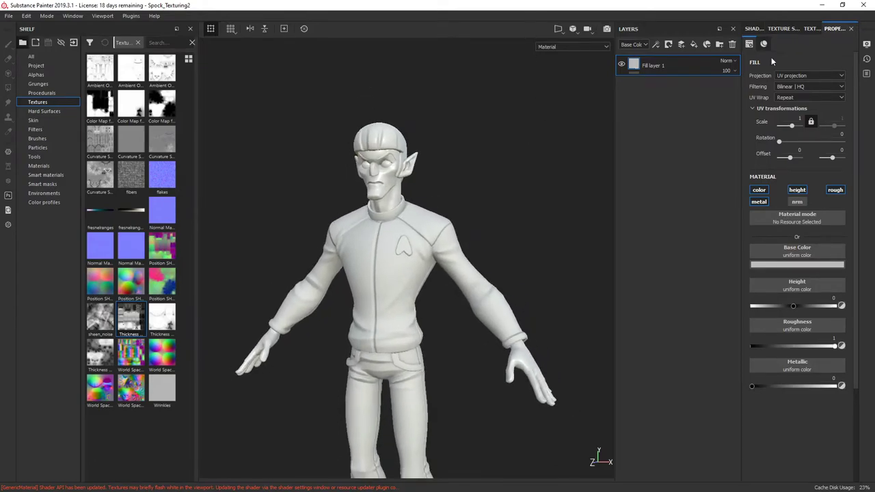
# Step: Show the SHD_Clothes texture set settings with its mesh maps and dock them ahead of the shader settings
pyautogui.click(775, 30)
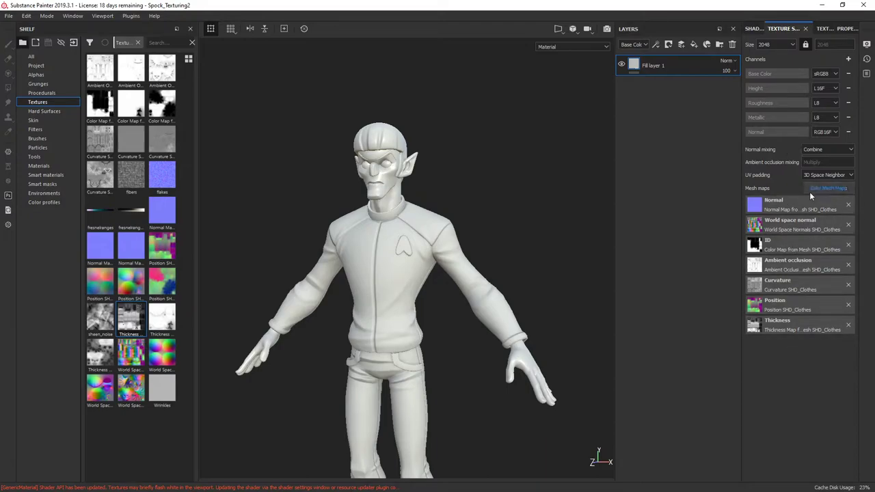
pyautogui.moveTo(792, 31); pyautogui.dragTo(792, 121)
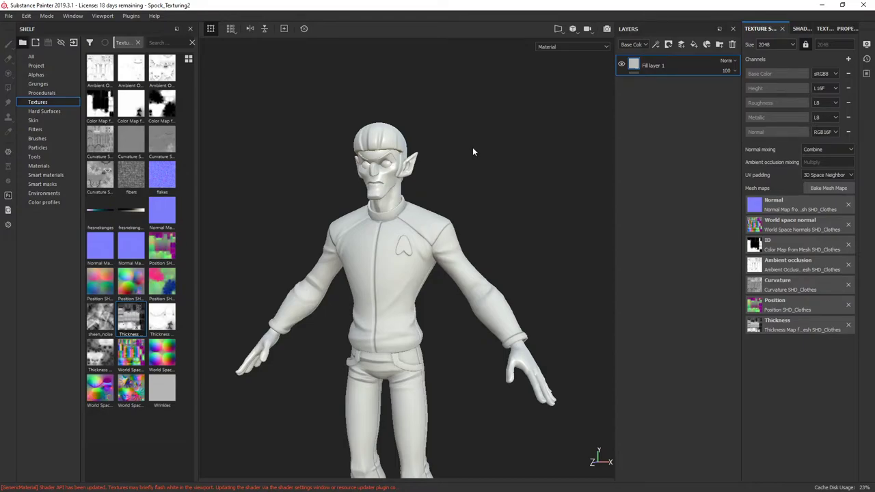
# Step: Check the shader settings, show the texture set list, and open the layers of the SHD_Skin set
pyautogui.keyDown('alt'); pyautogui.moveTo(477, 174); pyautogui.dragTo(547, 124); pyautogui.keyUp('alt')
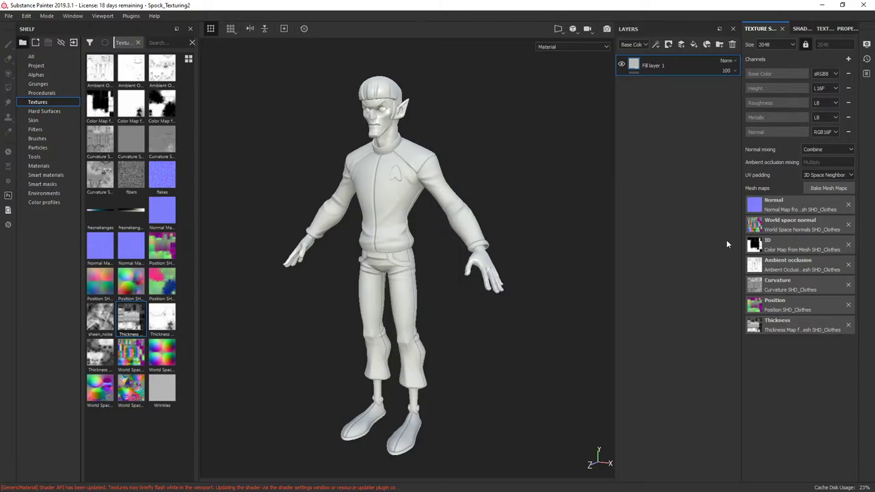
pyautogui.click(801, 28)
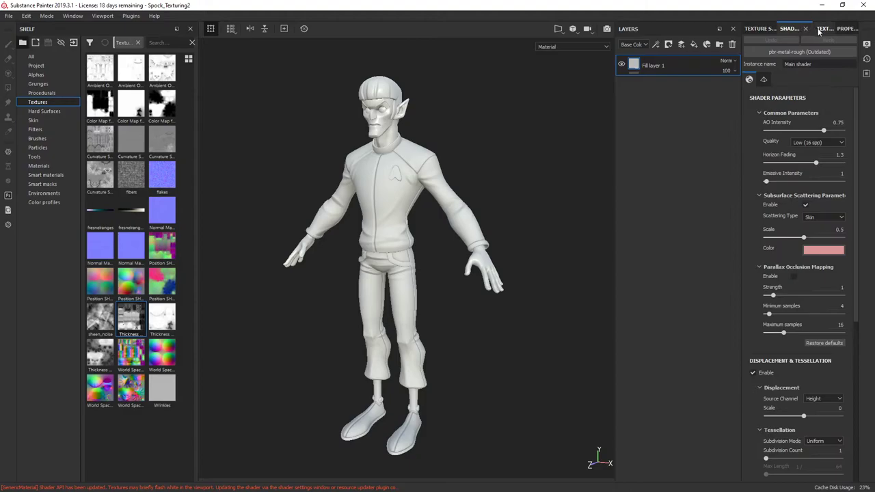
pyautogui.click(819, 30)
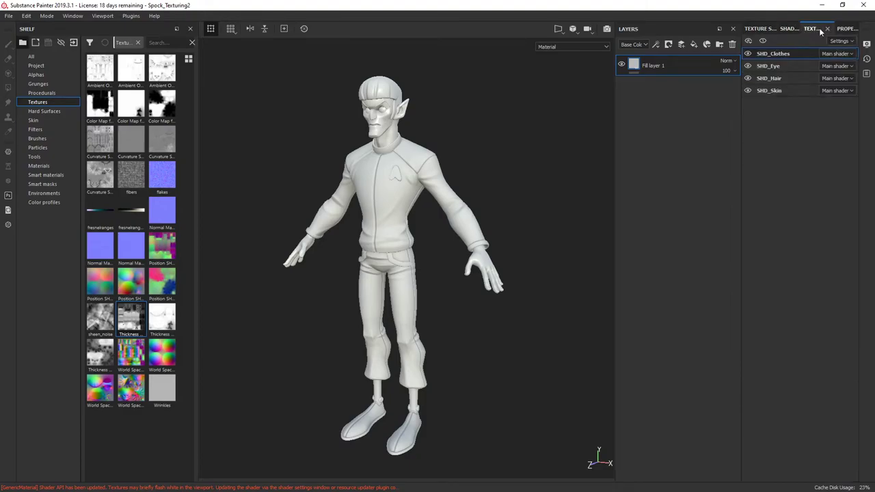
pyautogui.click(766, 90)
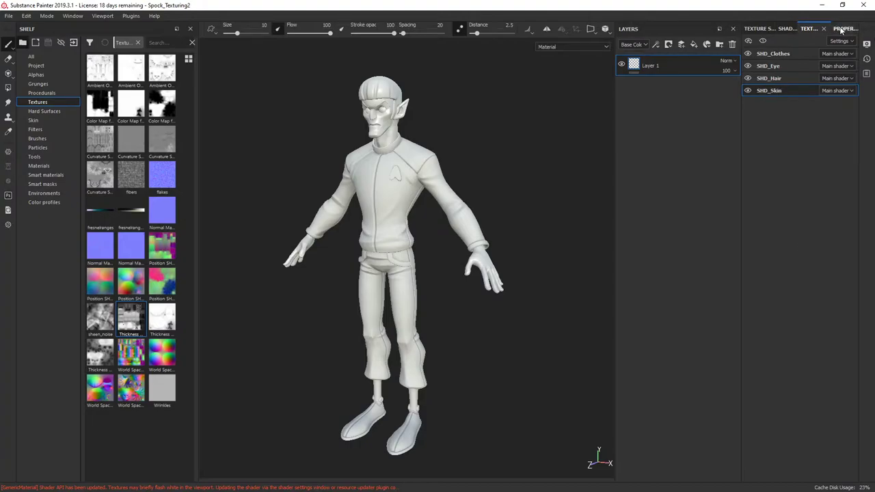
pyautogui.doubleClick(763, 91)
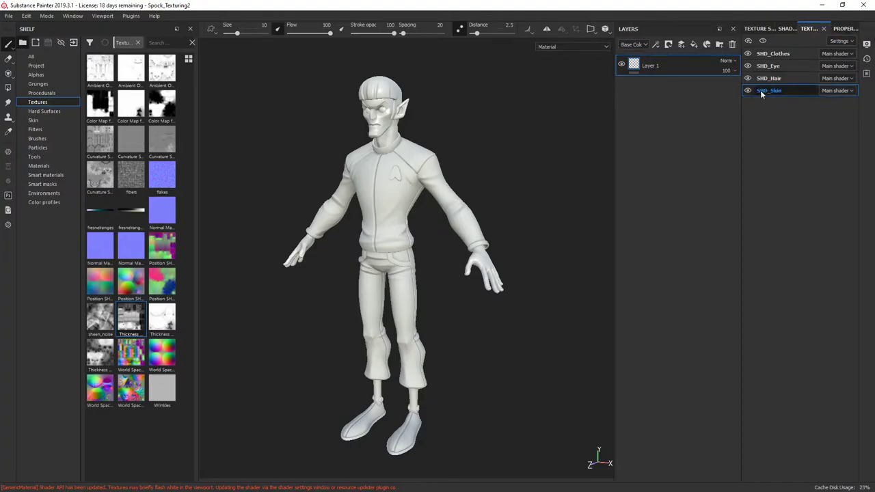
pyautogui.click(641, 110)
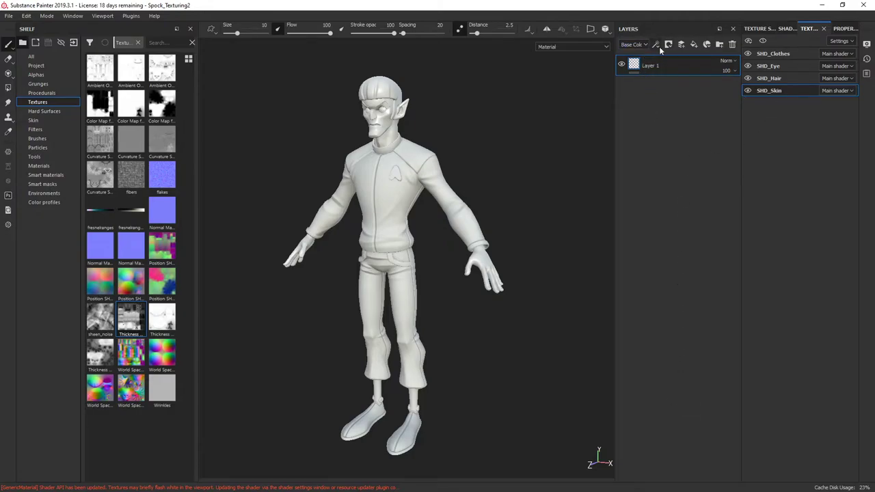
# Step: Compare the layers of the SHD_Hair, SHD_Clothes and SHD_Eye texture sets and make SHD_Skin the active set
pyautogui.click(771, 79)
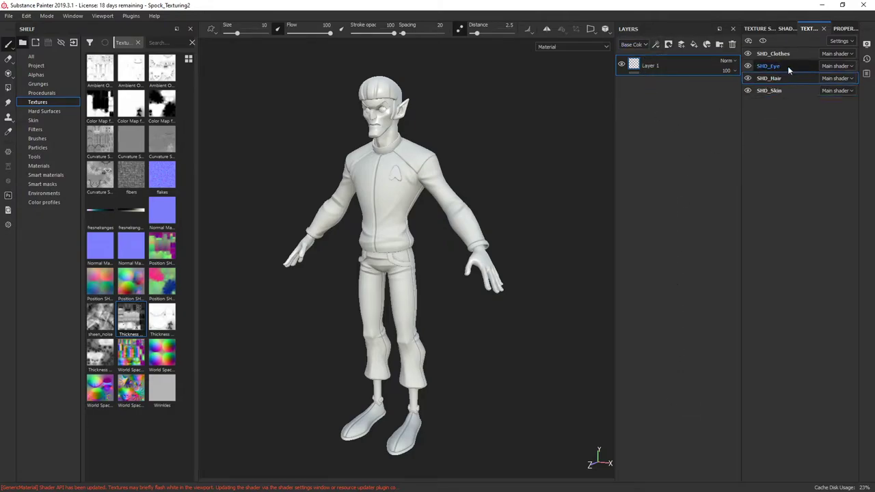
pyautogui.click(780, 53)
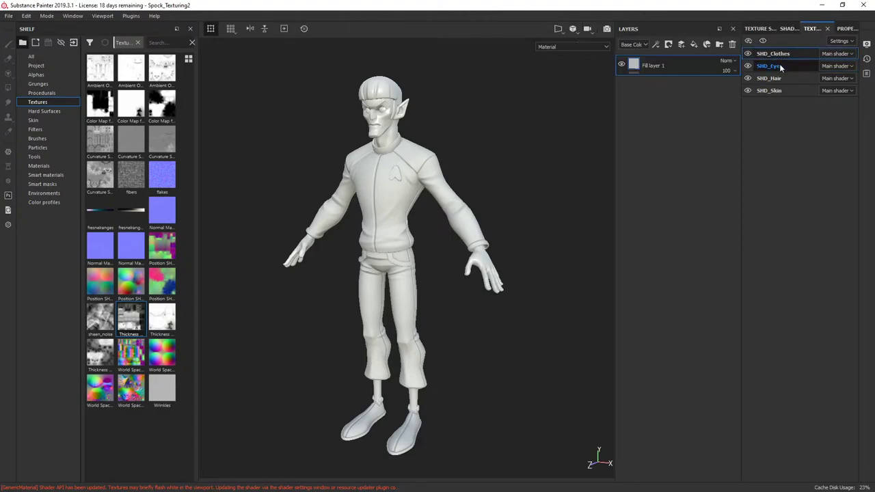
pyautogui.click(780, 66)
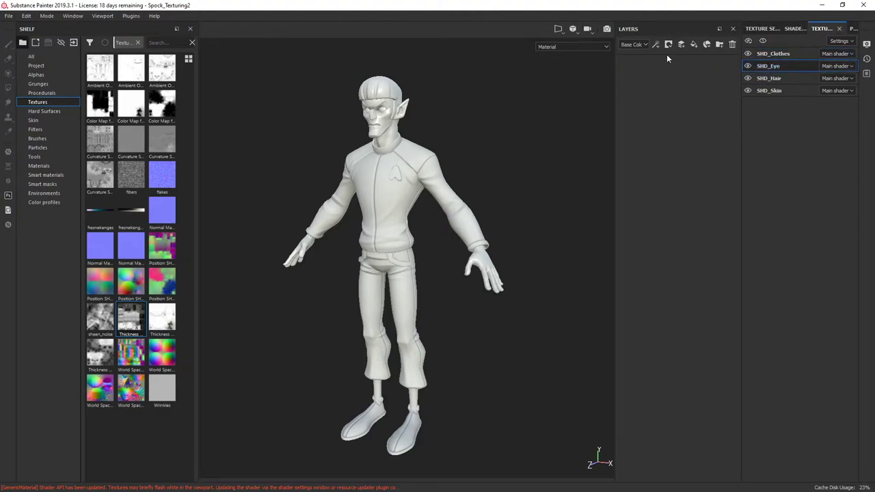
pyautogui.click(772, 53)
pyautogui.click(771, 91)
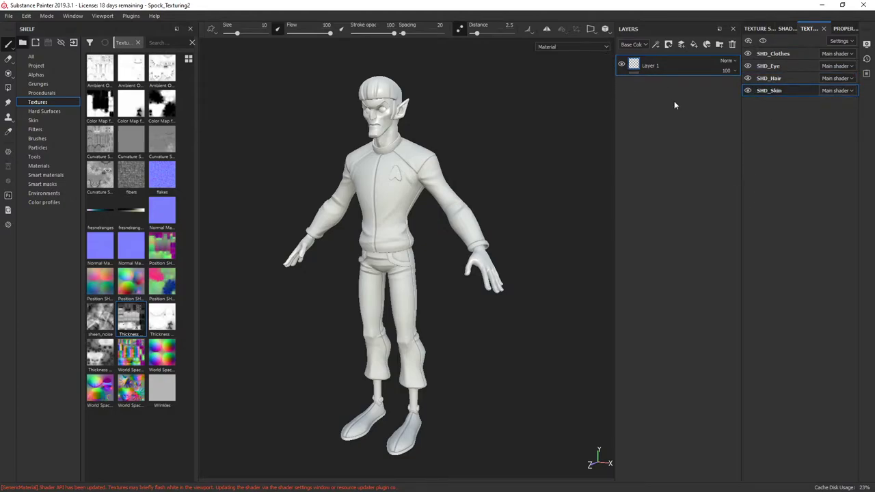
# Step: Show the properties of the skin texture set's layer and add a fill layer above Layer 1
pyautogui.click(846, 29)
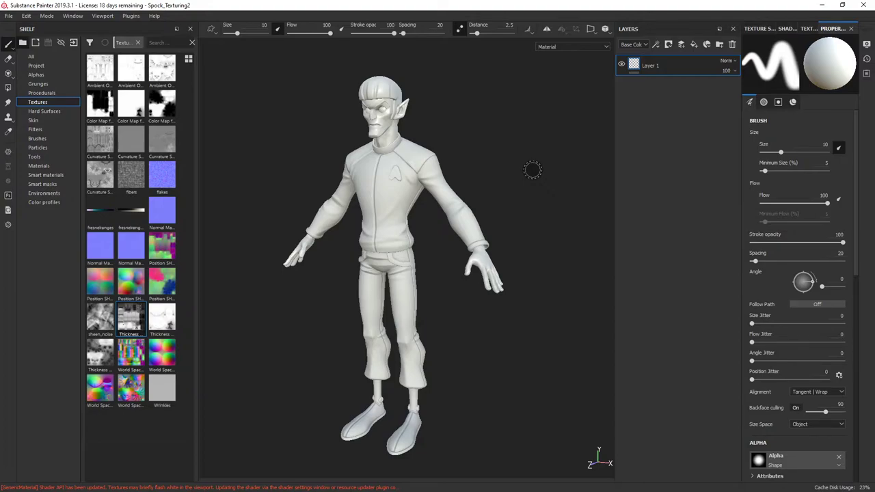
pyautogui.keyDown('alt'); pyautogui.moveTo(469, 107); pyautogui.dragTo(494, 102); pyautogui.keyUp('alt')
pyautogui.keyDown('alt'); pyautogui.moveTo(495, 102); pyautogui.dragTo(503, 95, button='right'); pyautogui.keyUp('alt')
pyautogui.keyDown('alt'); pyautogui.moveTo(500, 92); pyautogui.dragTo(522, 182, button='middle'); pyautogui.keyUp('alt')
pyautogui.keyDown('alt'); pyautogui.moveTo(522, 182); pyautogui.dragTo(509, 166, button='right'); pyautogui.keyUp('alt')
pyautogui.keyDown('alt'); pyautogui.moveTo(508, 166); pyautogui.dragTo(501, 108, button='middle'); pyautogui.keyUp('alt')
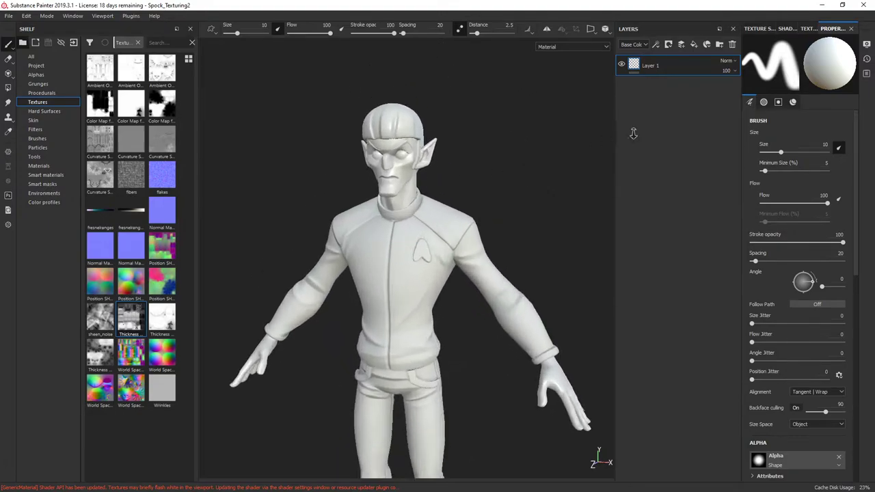
pyautogui.keyDown('alt'); pyautogui.moveTo(501, 108); pyautogui.dragTo(528, 115); pyautogui.keyUp('alt')
pyautogui.keyDown('alt'); pyautogui.moveTo(527, 114); pyautogui.dragTo(703, 170, button='right'); pyautogui.keyUp('alt')
pyautogui.moveTo(703, 171)
pyautogui.keyDown('alt'); pyautogui.mouseDown()
pyautogui.moveTo(504, 176)
pyautogui.moveTo(567, 152)
pyautogui.moveTo(518, 160)
pyautogui.moveTo(536, 116)
pyautogui.moveTo(523, 75)
pyautogui.mouseUp(); pyautogui.keyUp('alt')
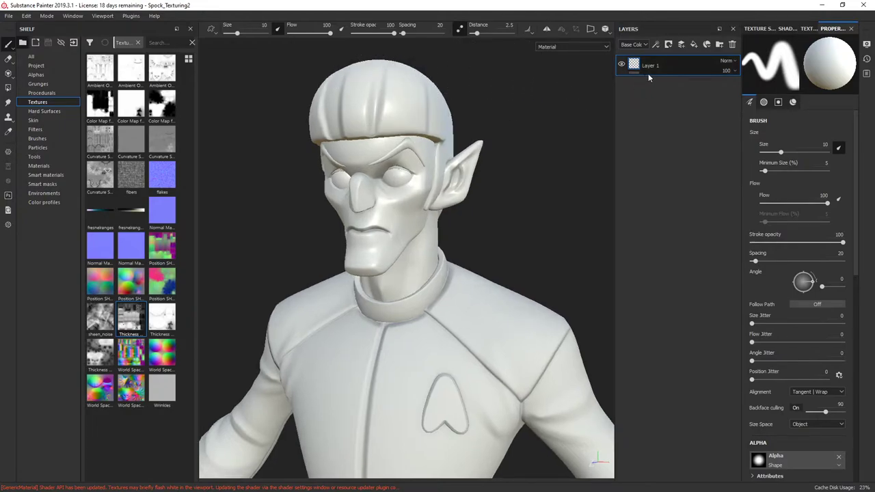
pyautogui.click(694, 45)
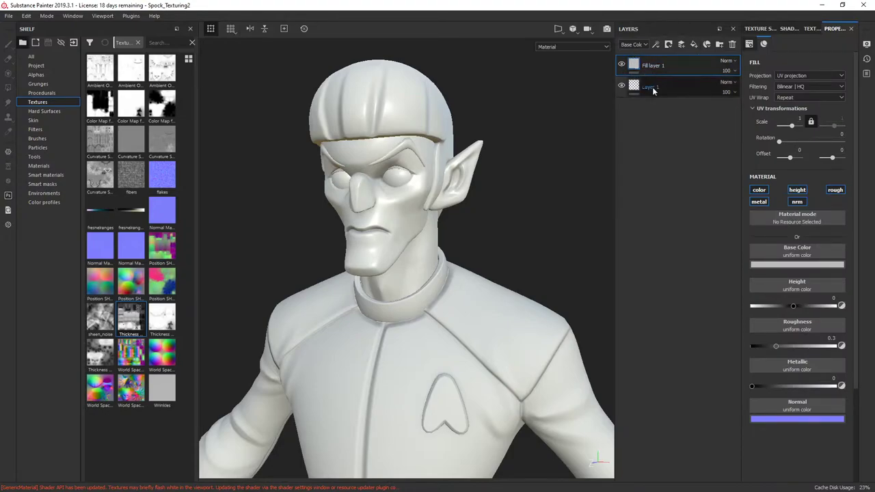
# Step: Give the skin fill layer a muted tan base color with a hue of about 0.048
pyautogui.click(773, 264)
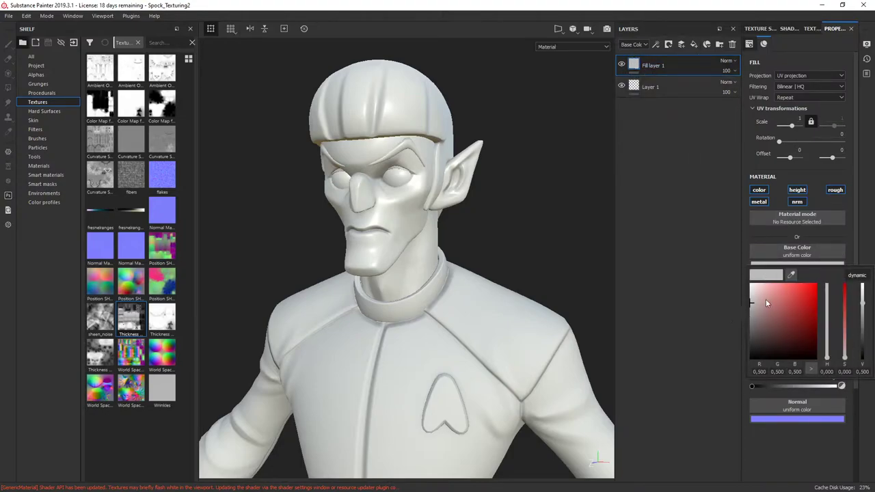
pyautogui.click(766, 299)
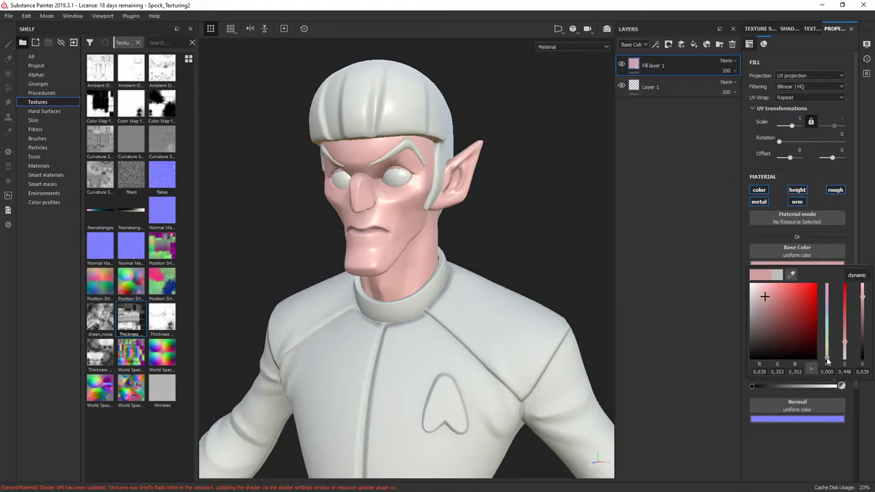
pyautogui.moveTo(827, 361); pyautogui.dragTo(828, 359)
pyautogui.moveTo(774, 299); pyautogui.dragTo(773, 300)
pyautogui.moveTo(826, 360); pyautogui.dragTo(828, 360)
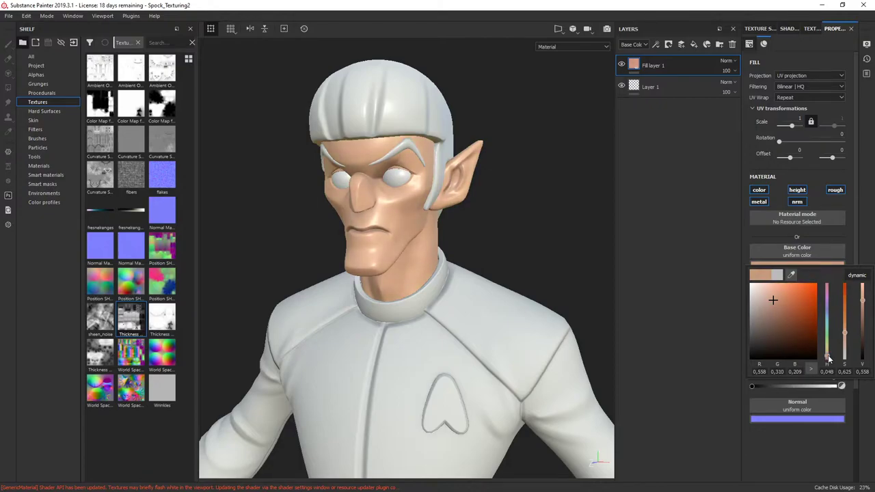
pyautogui.moveTo(768, 301); pyautogui.dragTo(769, 308)
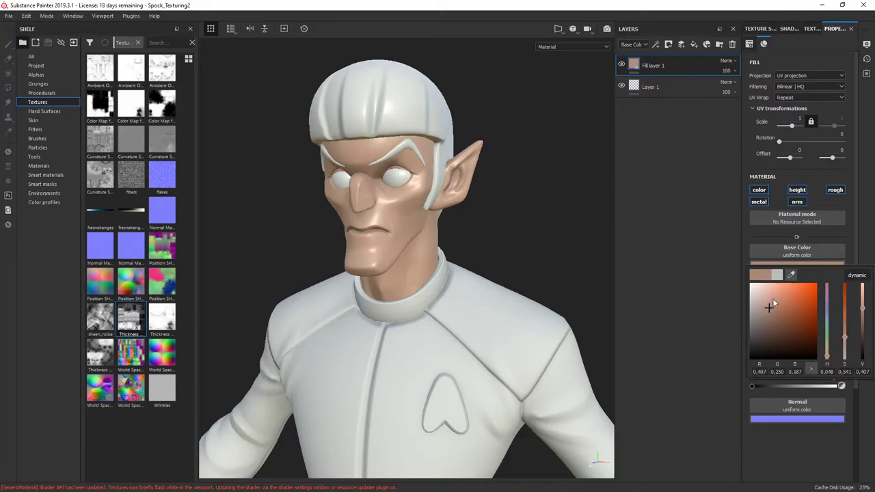
pyautogui.moveTo(512, 74)
pyautogui.keyDown('alt'); pyautogui.mouseDown()
pyautogui.moveTo(552, 64)
pyautogui.moveTo(485, 64)
pyautogui.moveTo(504, 82)
pyautogui.mouseUp(); pyautogui.keyUp('alt')
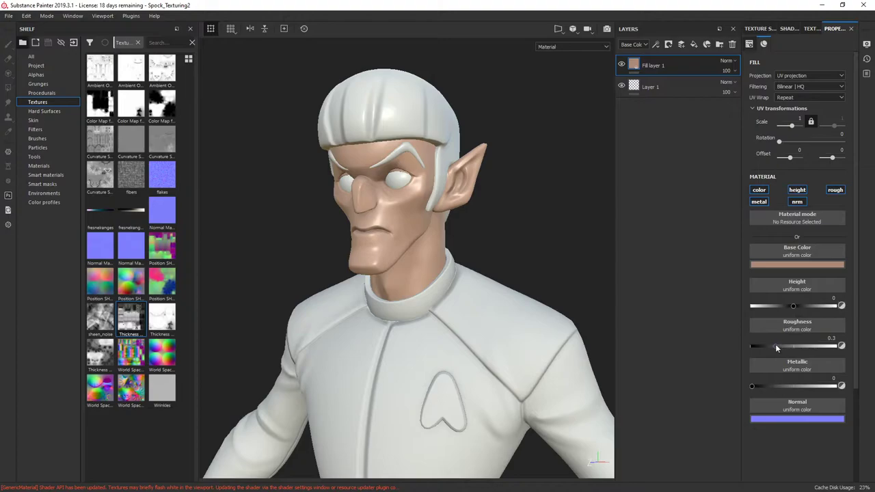
# Step: Try glossier and rougher skin under changing view angles and set the fill layer's roughness to about 0.44
pyautogui.moveTo(776, 345); pyautogui.dragTo(763, 350)
pyautogui.keyDown('alt'); pyautogui.moveTo(611, 239); pyautogui.dragTo(635, 244); pyautogui.keyUp('alt')
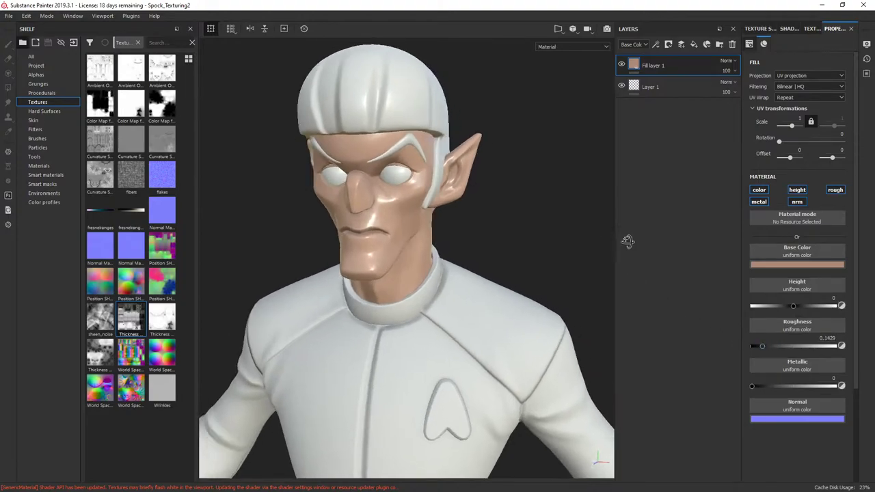
pyautogui.moveTo(764, 348); pyautogui.dragTo(809, 348)
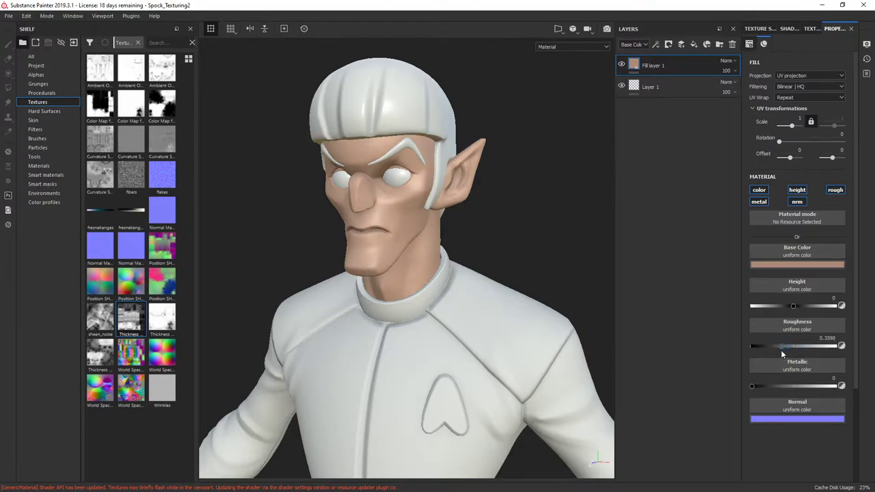
pyautogui.moveTo(781, 350); pyautogui.dragTo(784, 351)
pyautogui.keyDown('alt'); pyautogui.moveTo(575, 225); pyautogui.dragTo(633, 240); pyautogui.keyUp('alt')
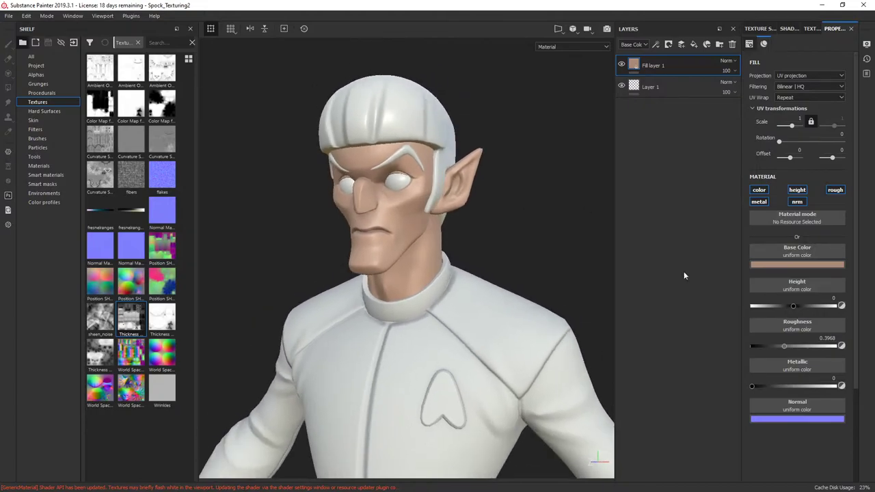
pyautogui.moveTo(789, 348); pyautogui.dragTo(788, 345)
# Step: Rename the skin fill layer as BaseColor and delete the empty Layer 1 below it
pyautogui.scroll(3, 530, 160)
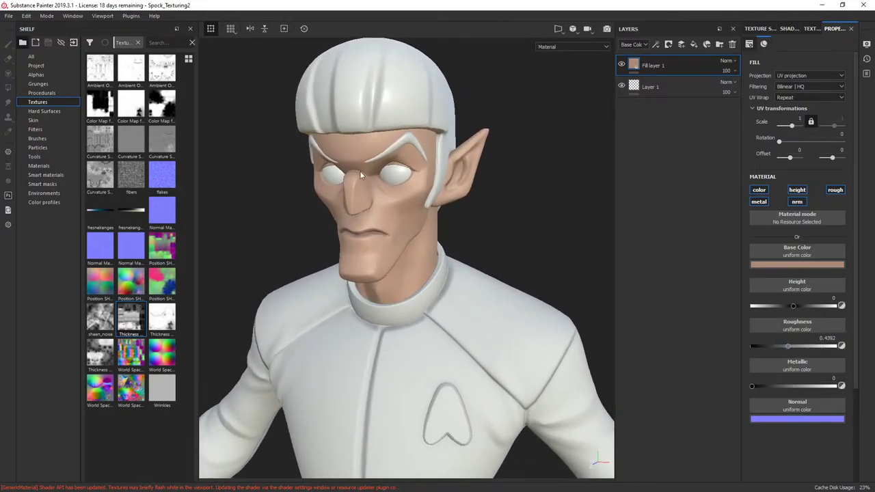
pyautogui.keyDown('alt'); pyautogui.moveTo(347, 213); pyautogui.dragTo(502, 153); pyautogui.keyUp('alt')
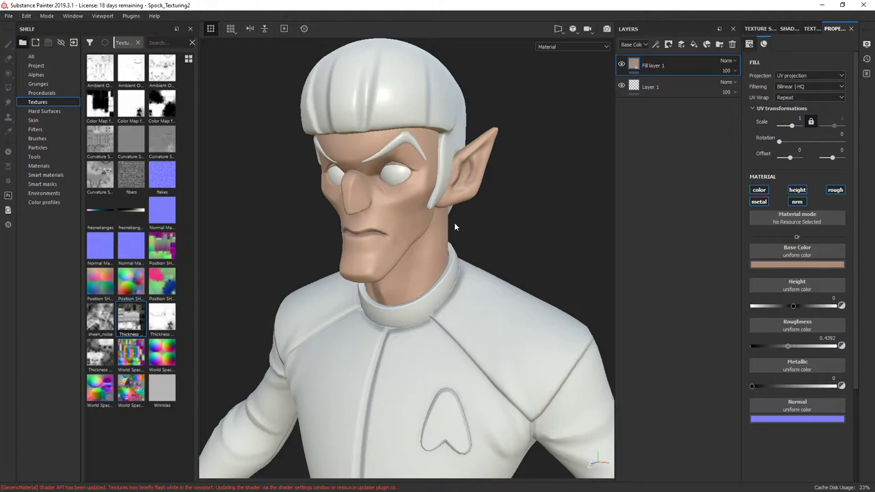
pyautogui.keyDown('alt'); pyautogui.moveTo(467, 235); pyautogui.dragTo(497, 167); pyautogui.keyUp('alt')
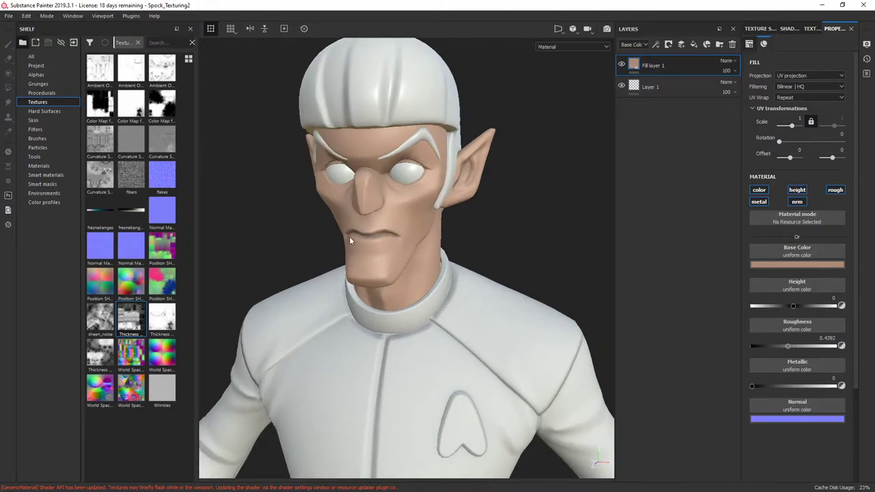
pyautogui.keyDown('alt'); pyautogui.moveTo(419, 276); pyautogui.dragTo(388, 274); pyautogui.keyUp('alt')
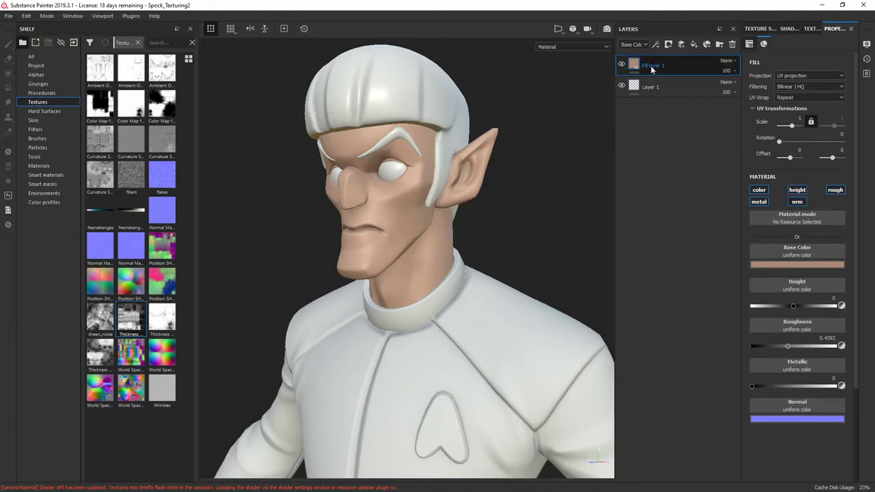
pyautogui.press('Return')
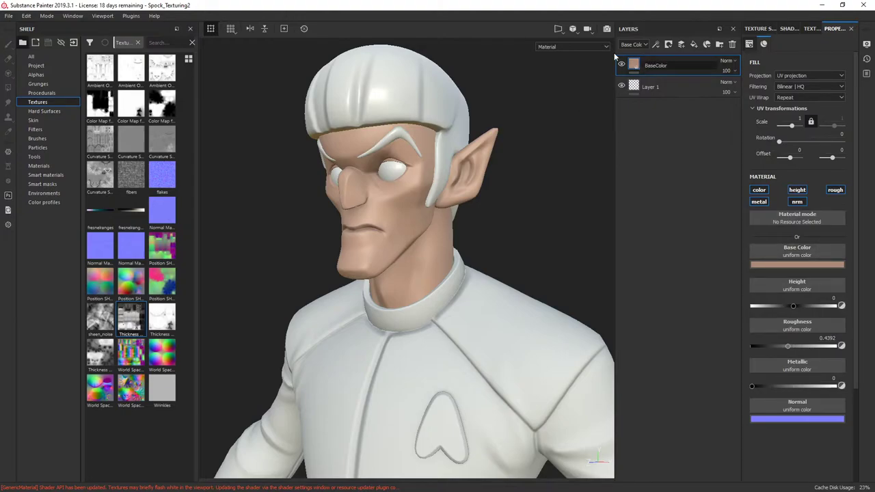
pyautogui.press('Return')
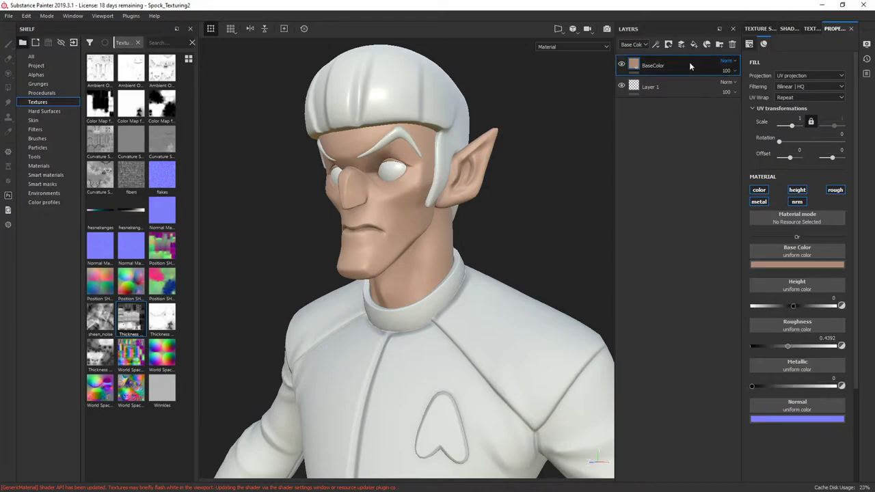
pyautogui.click(687, 85)
pyautogui.click(732, 43)
# Step: Check the skin tone on the face and hands and darken the BaseColor layer's color to R 0.440, G 0.236, B 0.154
pyautogui.keyDown('alt'); pyautogui.moveTo(524, 97); pyautogui.dragTo(462, 78); pyautogui.keyUp('alt')
pyautogui.keyDown('alt'); pyautogui.moveTo(463, 78); pyautogui.dragTo(499, 91, button='right'); pyautogui.keyUp('alt')
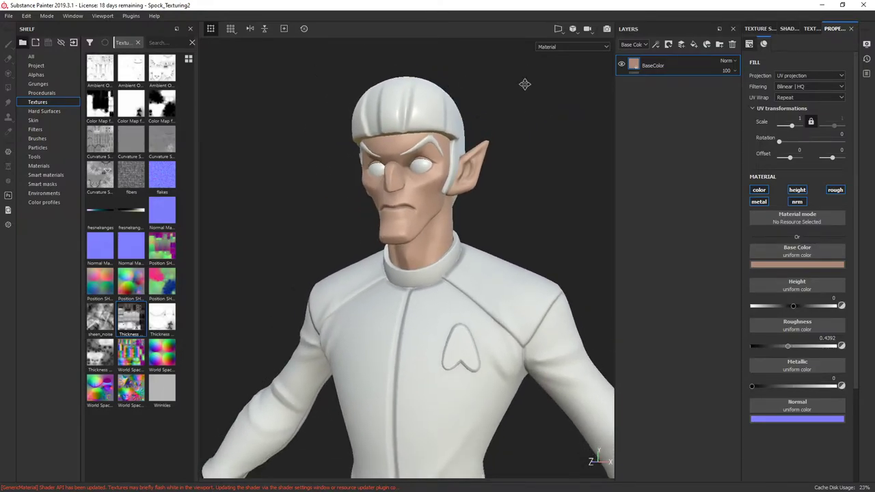
pyautogui.keyDown('alt'); pyautogui.moveTo(524, 84); pyautogui.dragTo(502, 141, button='middle'); pyautogui.keyUp('alt')
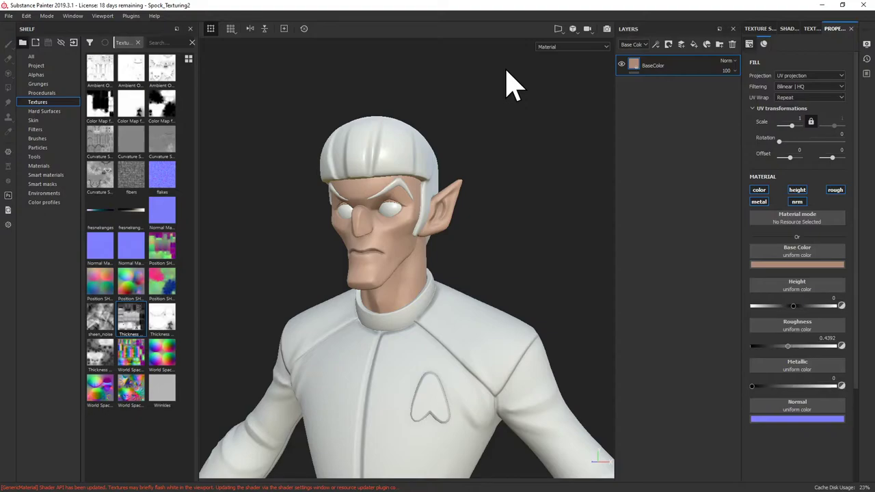
pyautogui.keyDown('alt'); pyautogui.moveTo(500, 123); pyautogui.dragTo(501, 102); pyautogui.keyUp('alt')
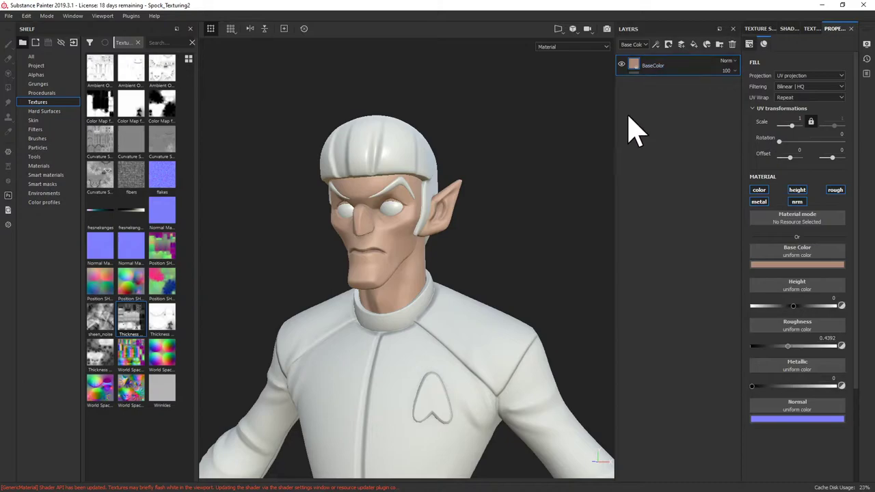
pyautogui.scroll(-5, 535, 299)
pyautogui.keyDown('alt'); pyautogui.moveTo(569, 275); pyautogui.dragTo(489, 201); pyautogui.keyUp('alt')
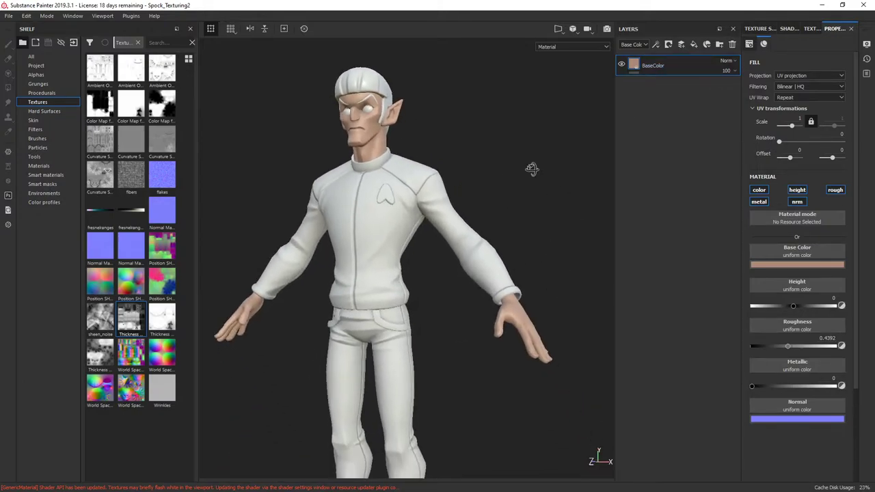
pyautogui.keyDown('alt'); pyautogui.moveTo(527, 238); pyautogui.dragTo(552, 205); pyautogui.keyUp('alt')
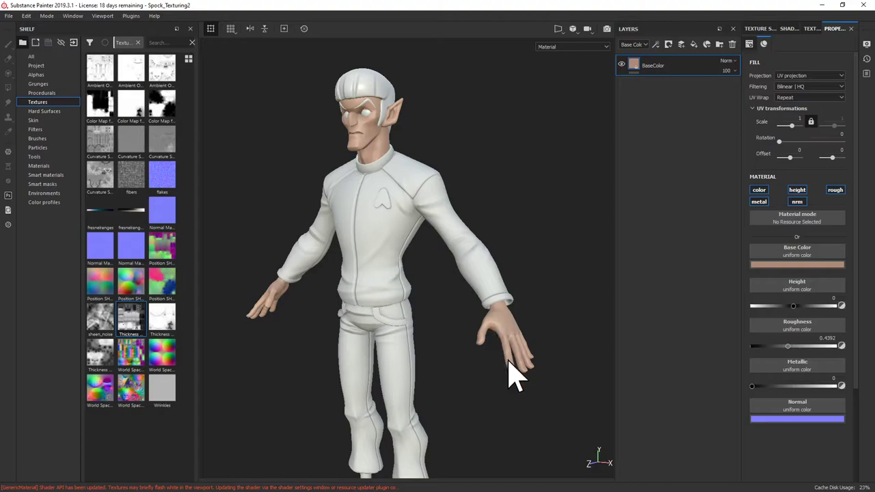
pyautogui.click(774, 266)
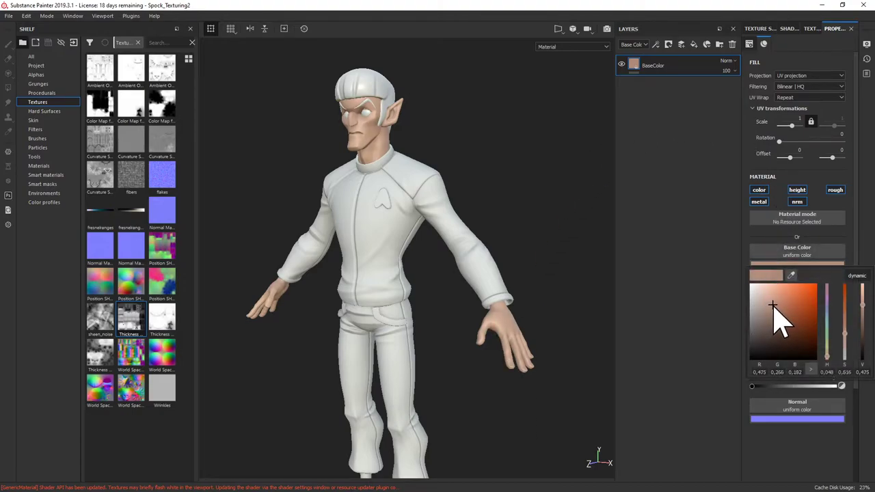
pyautogui.click(775, 308)
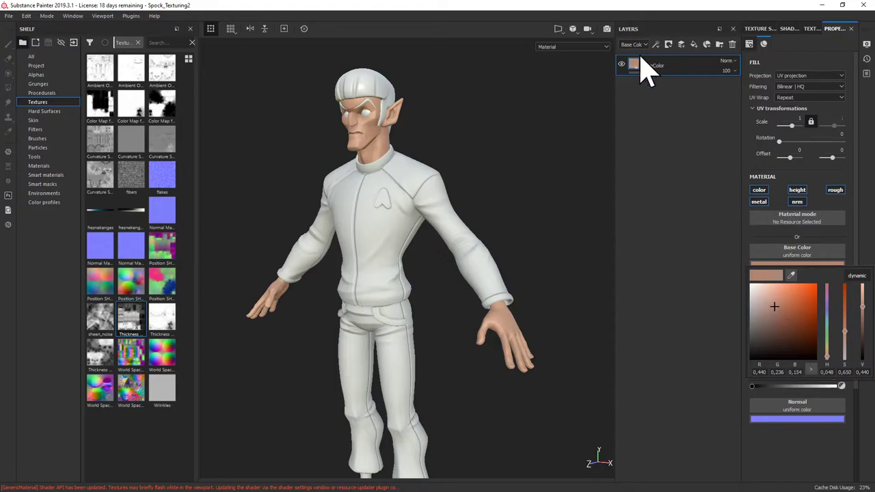
# Step: Adjust the BaseColor layer's color to a slightly lighter, less saturated skin tone of about R 0.449, G 0.242, B 0.172
pyautogui.moveTo(775, 308); pyautogui.dragTo(772, 306)
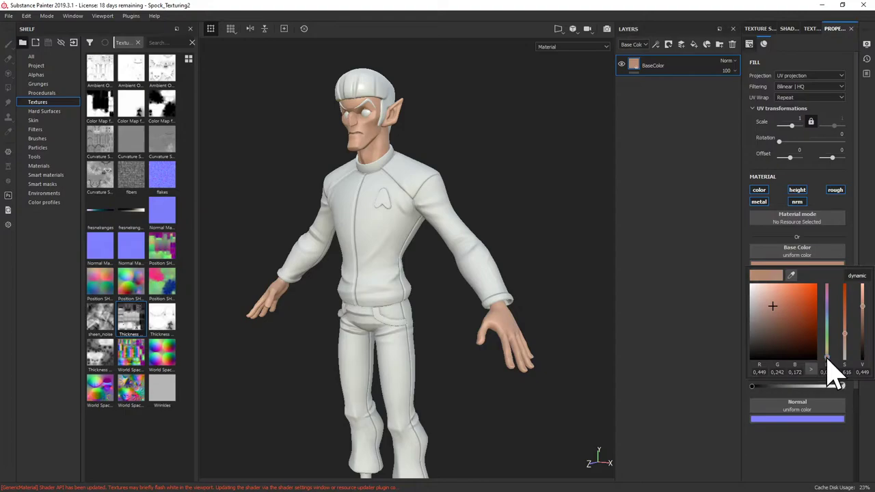
pyautogui.keyDown('alt'); pyautogui.moveTo(664, 254); pyautogui.dragTo(513, 137); pyautogui.keyUp('alt')
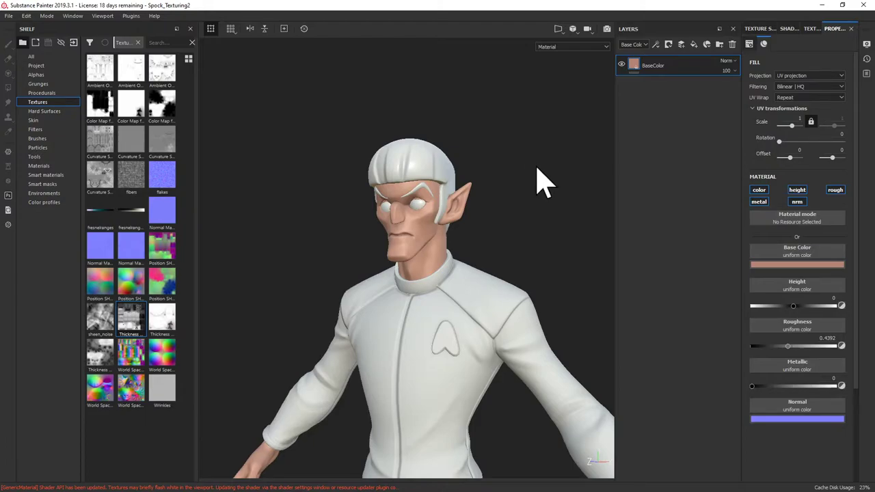
# Step: Add a fill layer above BaseColor and name it SSS
pyautogui.click(694, 43)
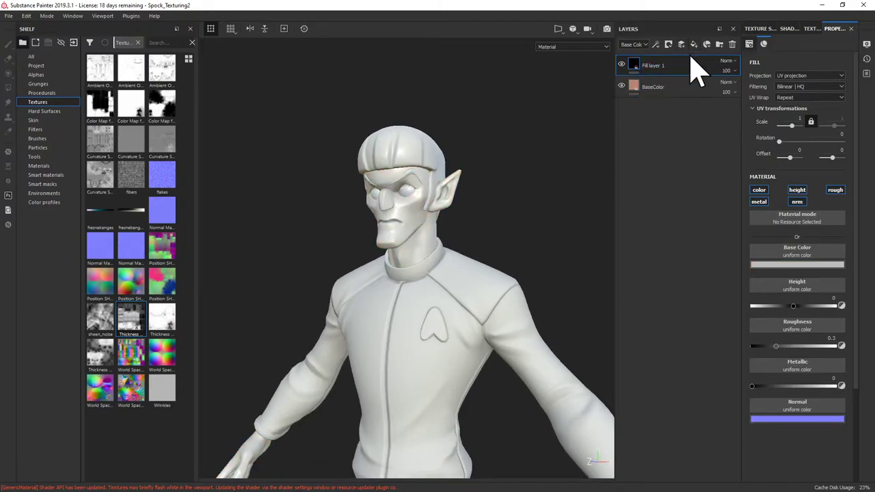
pyautogui.doubleClick(657, 65)
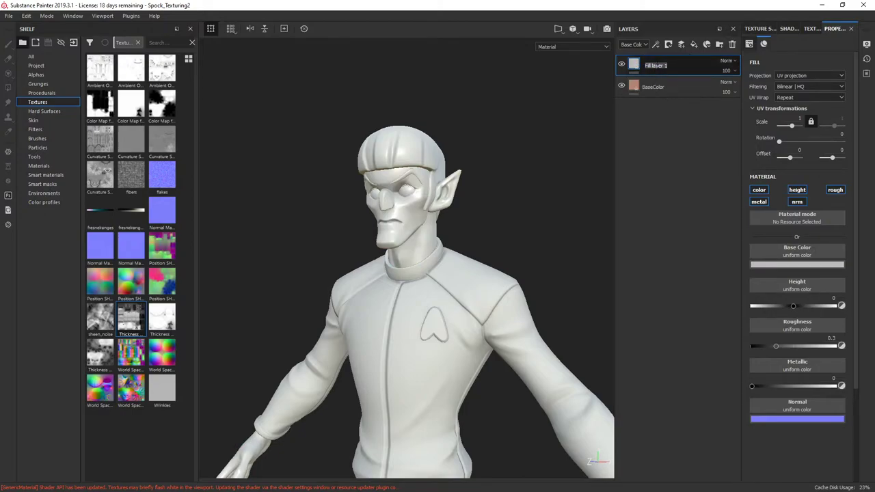
pyautogui.press('Return')
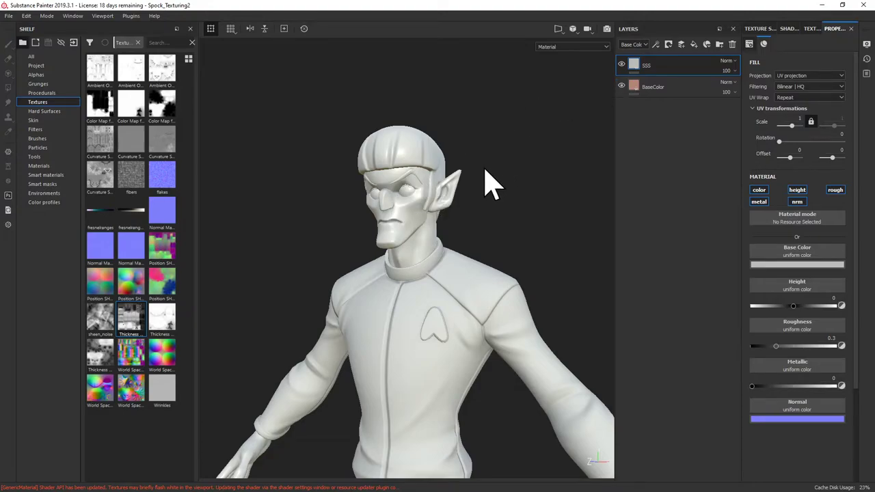
# Step: Give the SSS fill layer a strong, saturated red base color with a hue of 0
pyautogui.keyDown('alt'); pyautogui.moveTo(484, 147); pyautogui.dragTo(514, 122); pyautogui.keyUp('alt')
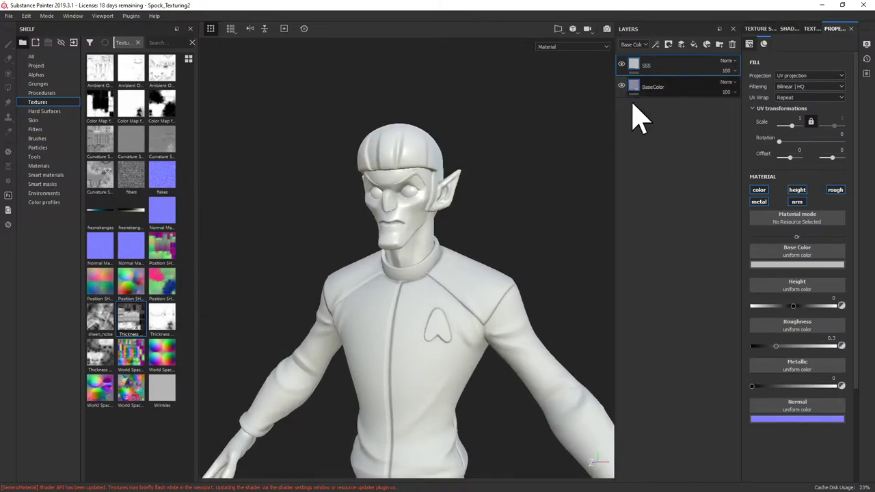
pyautogui.keyDown('alt'); pyautogui.moveTo(514, 162); pyautogui.dragTo(567, 117); pyautogui.keyUp('alt')
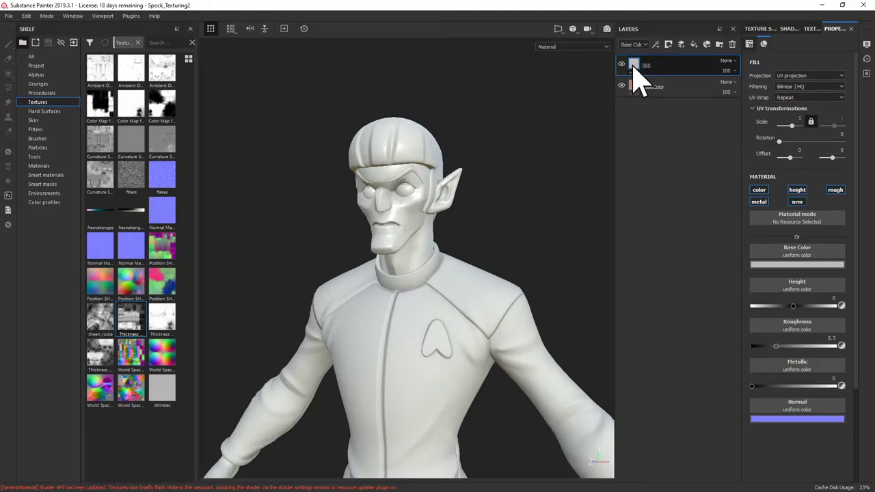
pyautogui.click(765, 266)
pyautogui.moveTo(782, 352); pyautogui.dragTo(791, 309)
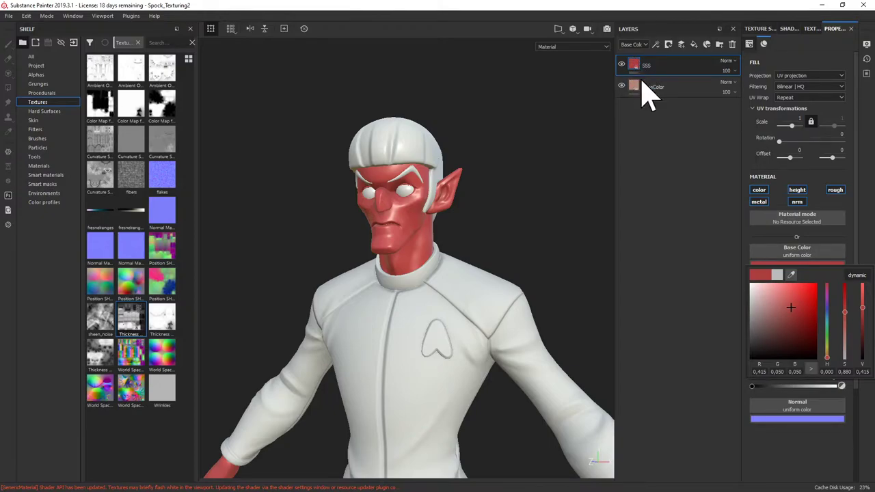
pyautogui.click(796, 301)
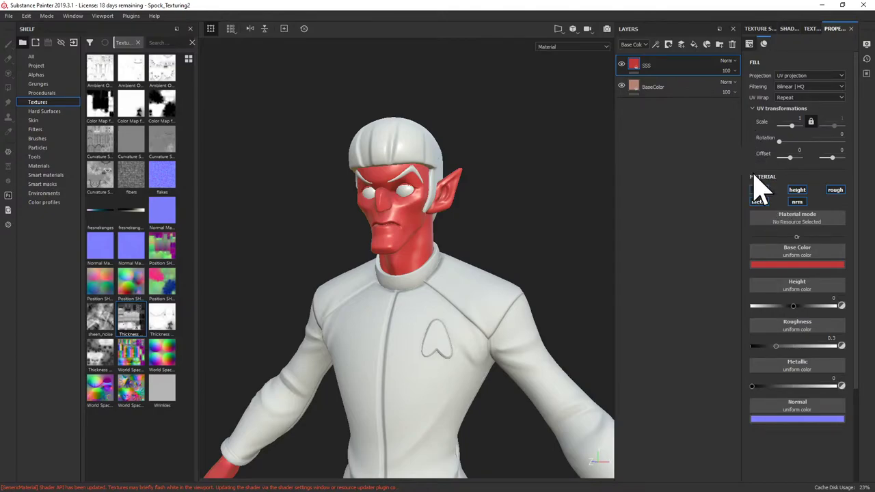
# Step: Limit the SSS layer to the color channel by disabling its metallic, normal, height and roughness channels
pyautogui.click(759, 202)
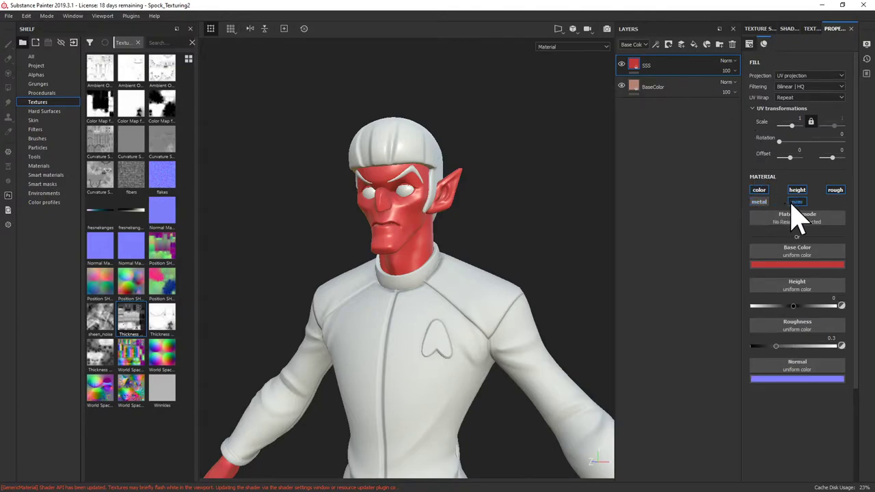
pyautogui.click(797, 201)
pyautogui.click(797, 190)
pyautogui.click(836, 190)
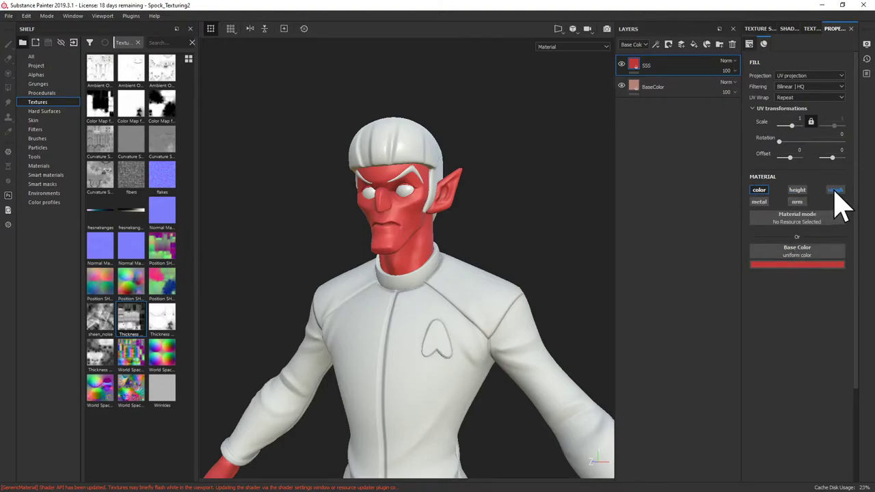
# Step: Re-enable roughness on the SSS layer to compare it with BaseColor's roughness, and disable it again
pyautogui.click(834, 191)
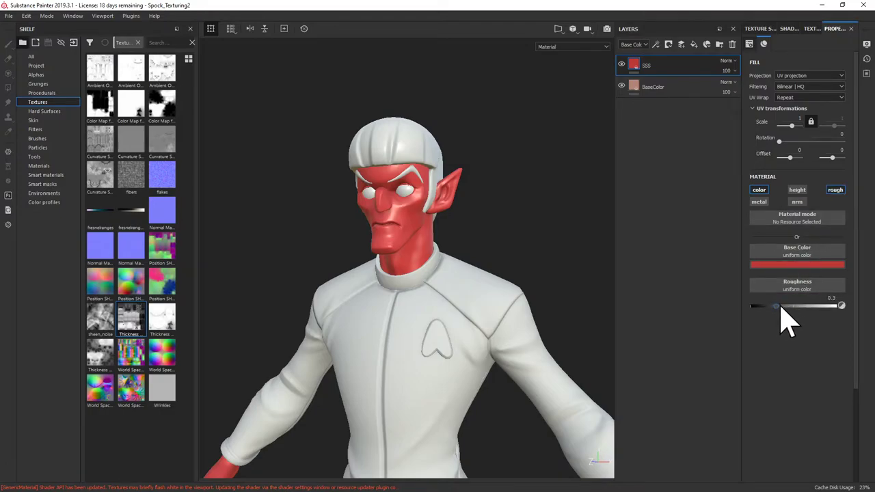
pyautogui.click(684, 87)
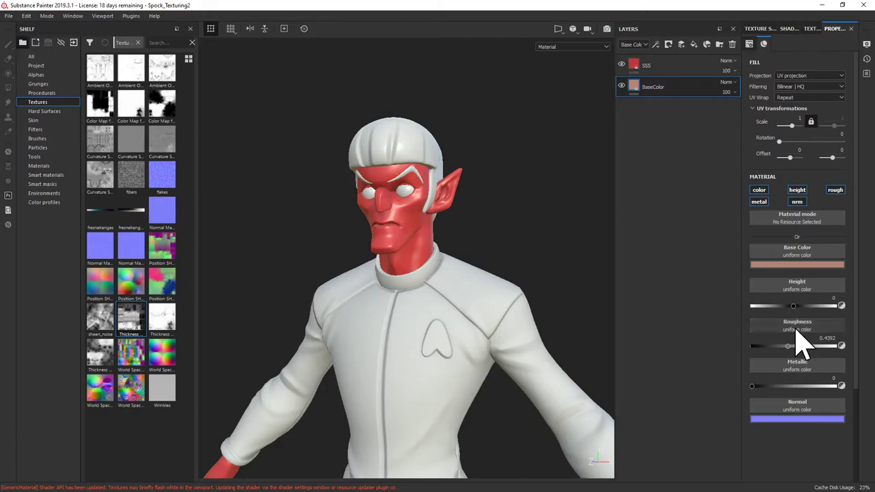
pyautogui.click(670, 67)
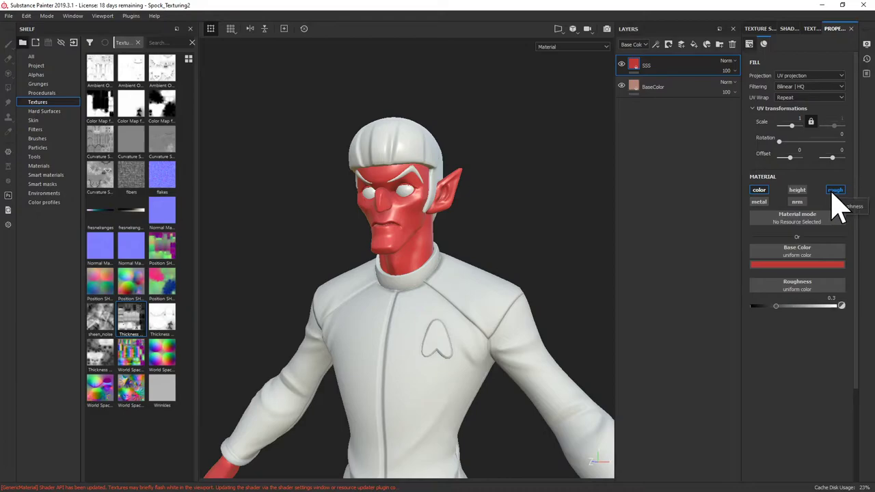
pyautogui.click(835, 190)
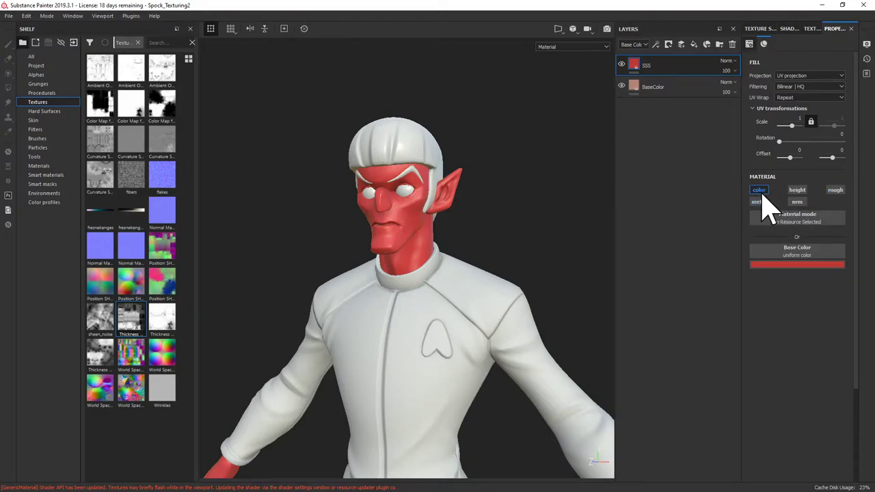
# Step: Add a black mask with a fill effect to the SSS layer and compare the skin with the layer hidden and shown
pyautogui.keyDown('alt'); pyautogui.moveTo(488, 107); pyautogui.dragTo(506, 96); pyautogui.keyUp('alt')
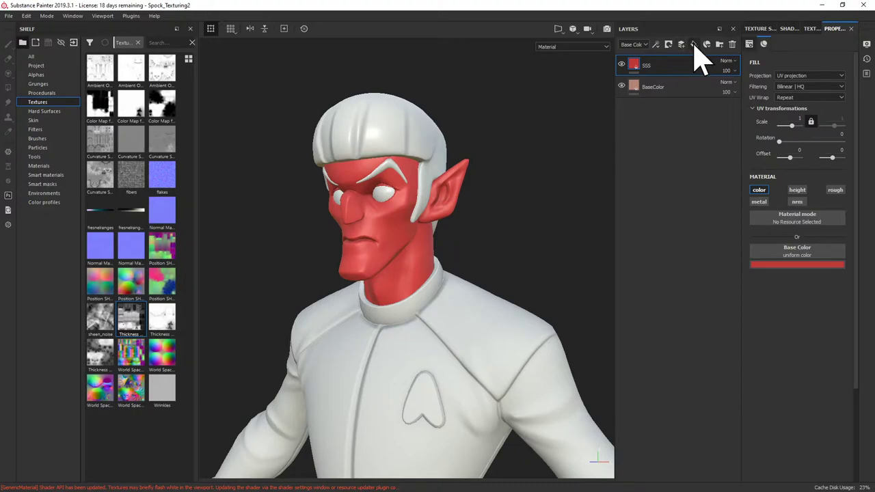
pyautogui.rightClick(635, 69)
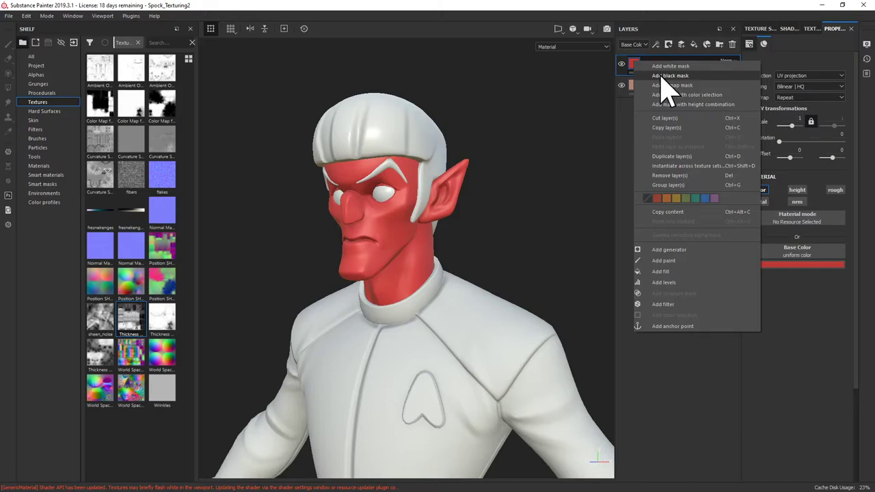
pyautogui.click(661, 76)
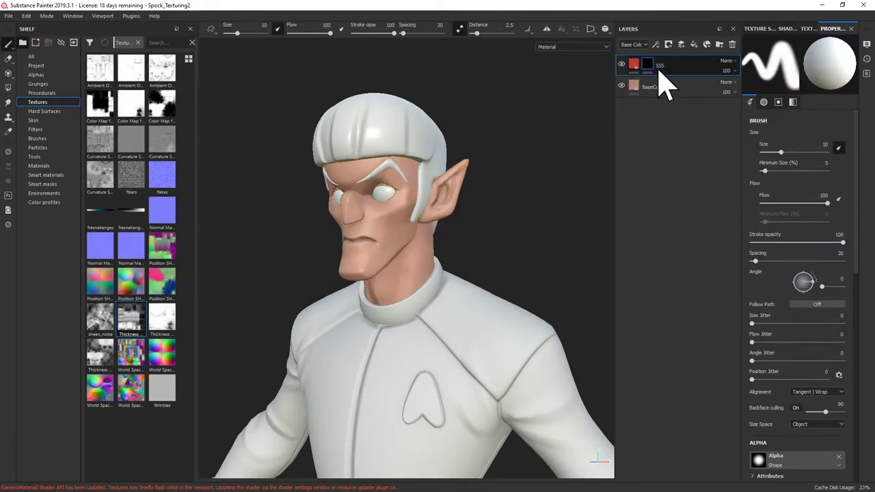
pyautogui.rightClick(649, 65)
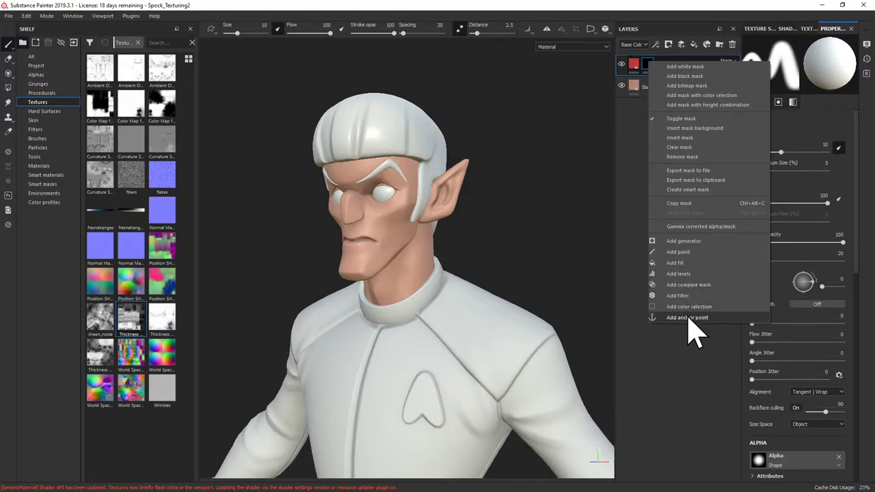
pyautogui.click(676, 263)
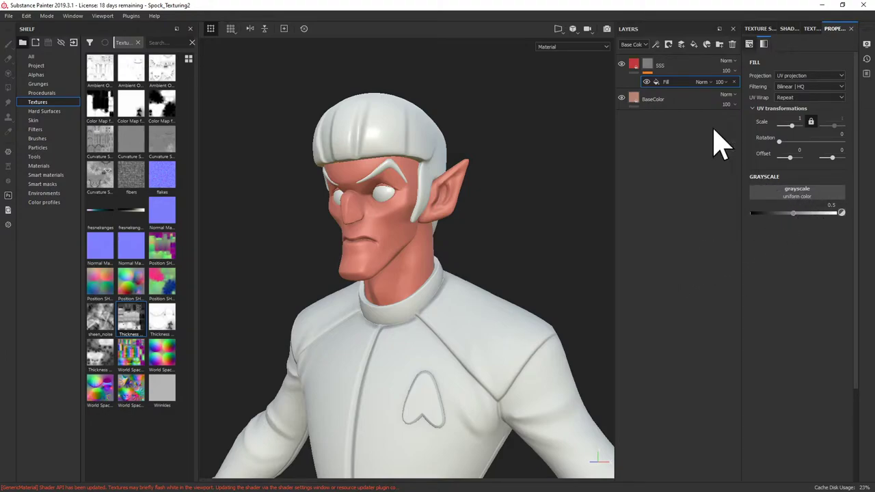
pyautogui.click(622, 65)
pyautogui.click(622, 65)
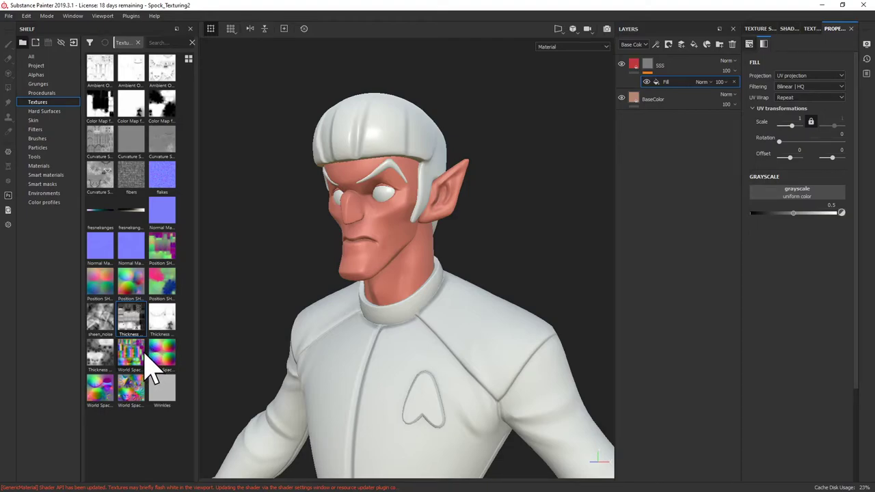
# Step: Use the Thickness Map from Mesh SHD_Skin as the grayscale input of the SSS mask's fill
pyautogui.moveTo(161, 74)
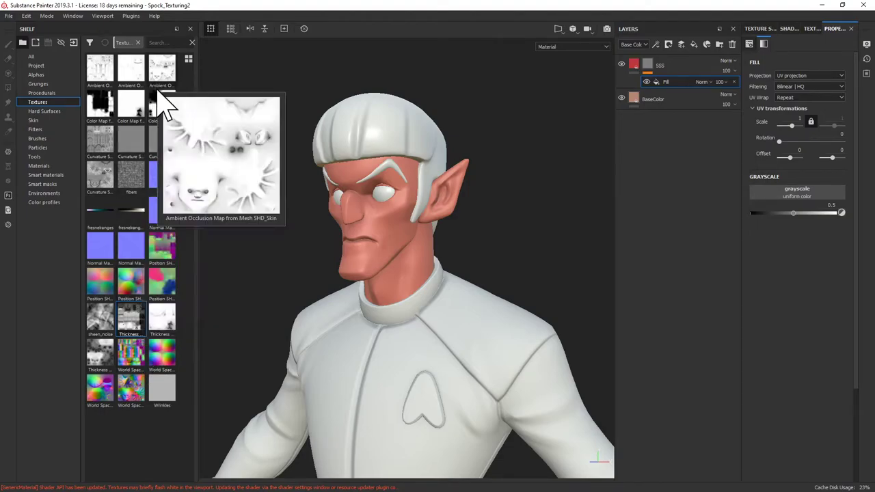
pyautogui.moveTo(112, 320)
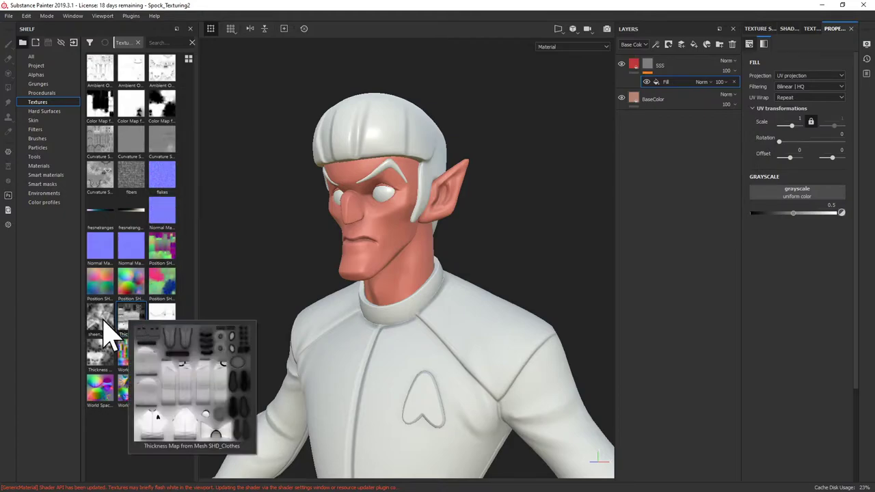
pyautogui.moveTo(103, 348)
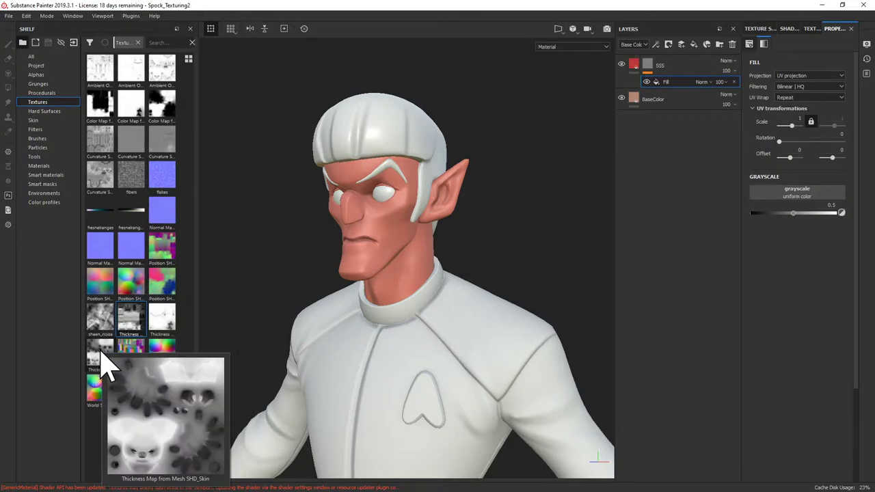
pyautogui.click(102, 362)
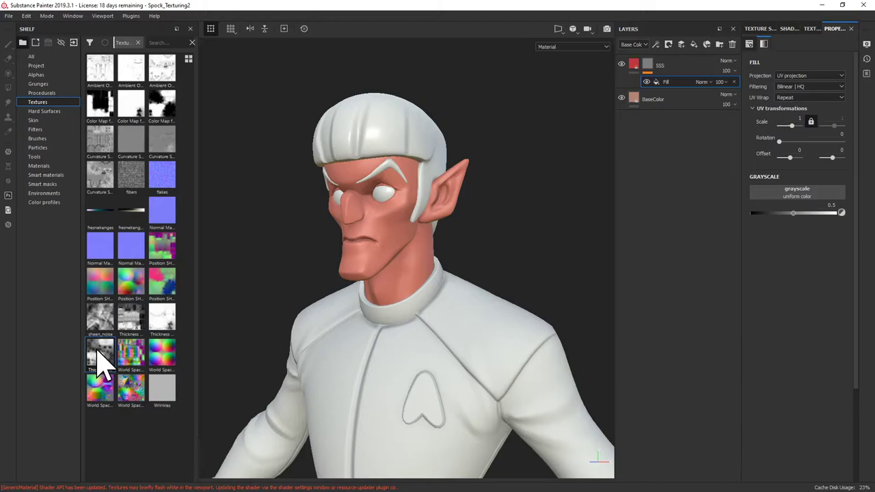
pyautogui.moveTo(101, 359); pyautogui.dragTo(792, 204)
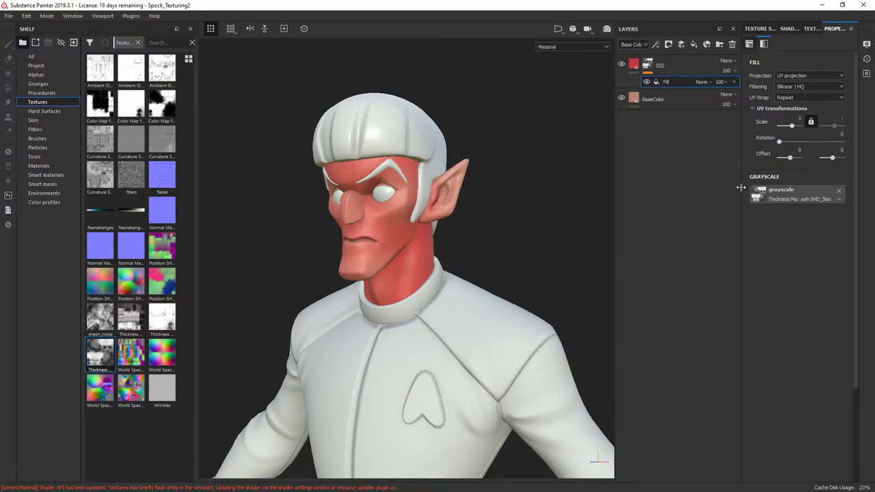
# Step: Add a Levels effect above the fill in the SSS mask and invert it
pyautogui.rightClick(658, 82)
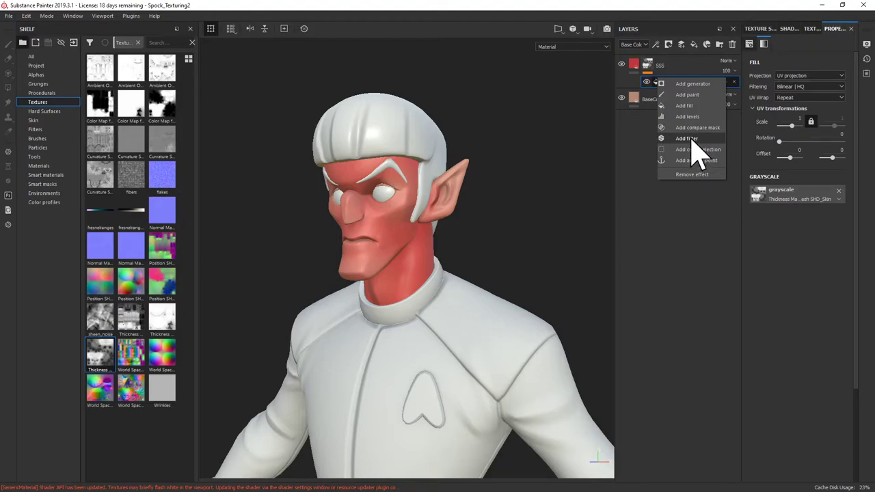
pyautogui.click(690, 117)
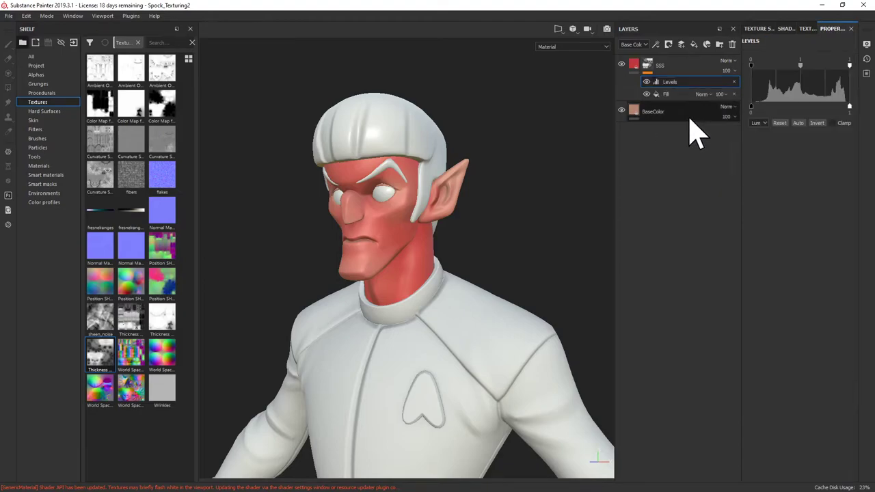
pyautogui.click(818, 124)
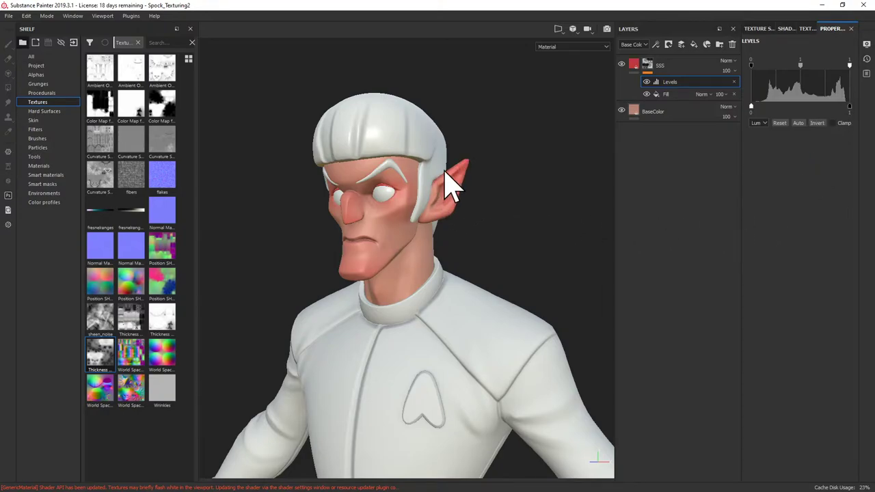
# Step: Examine the red SSS tint on the nose, ears, chin and hands from several angles
pyautogui.keyDown('alt'); pyautogui.moveTo(507, 229); pyautogui.dragTo(453, 223); pyautogui.keyUp('alt')
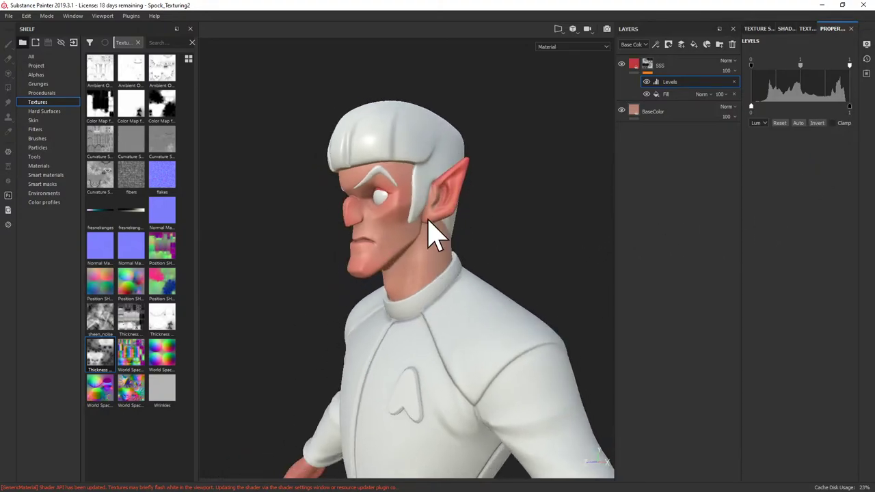
pyautogui.keyDown('alt'); pyautogui.moveTo(324, 281); pyautogui.dragTo(351, 255); pyautogui.keyUp('alt')
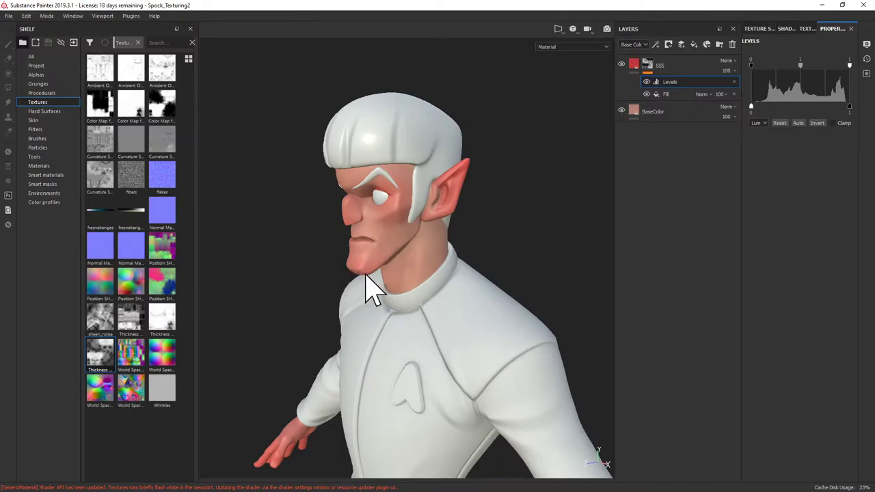
pyautogui.keyDown('alt'); pyautogui.moveTo(396, 201); pyautogui.dragTo(467, 222); pyautogui.keyUp('alt')
pyautogui.keyDown('alt'); pyautogui.moveTo(467, 222); pyautogui.dragTo(561, 267, button='right'); pyautogui.keyUp('alt')
pyautogui.keyDown('alt'); pyautogui.moveTo(561, 268); pyautogui.dragTo(514, 236); pyautogui.keyUp('alt')
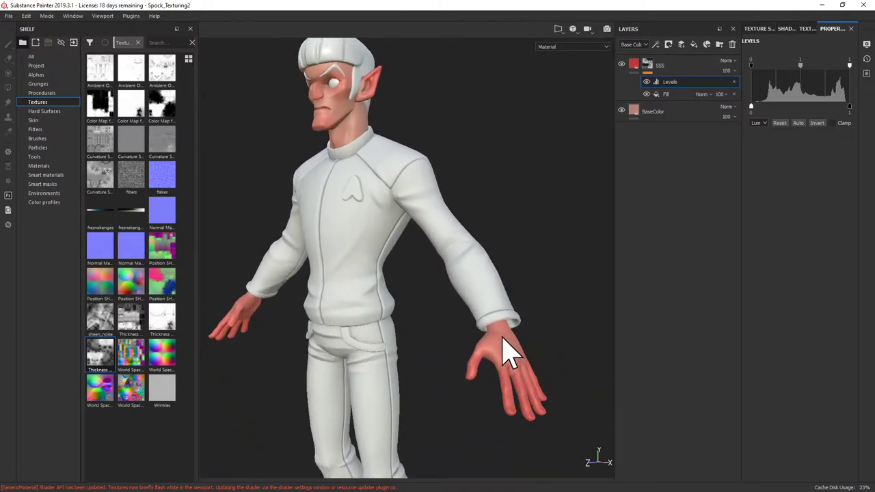
pyautogui.keyDown('alt'); pyautogui.moveTo(539, 371); pyautogui.dragTo(543, 341); pyautogui.keyUp('alt')
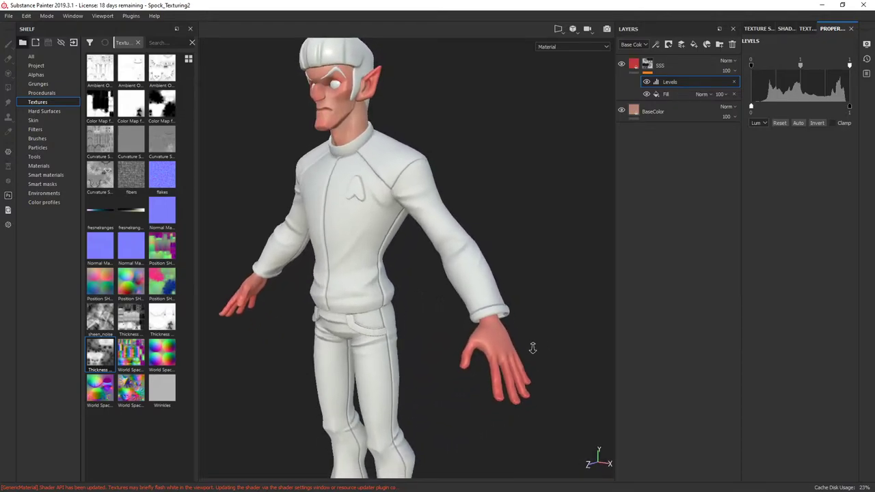
pyautogui.keyDown('alt'); pyautogui.moveTo(524, 273); pyautogui.dragTo(527, 348); pyautogui.keyUp('alt')
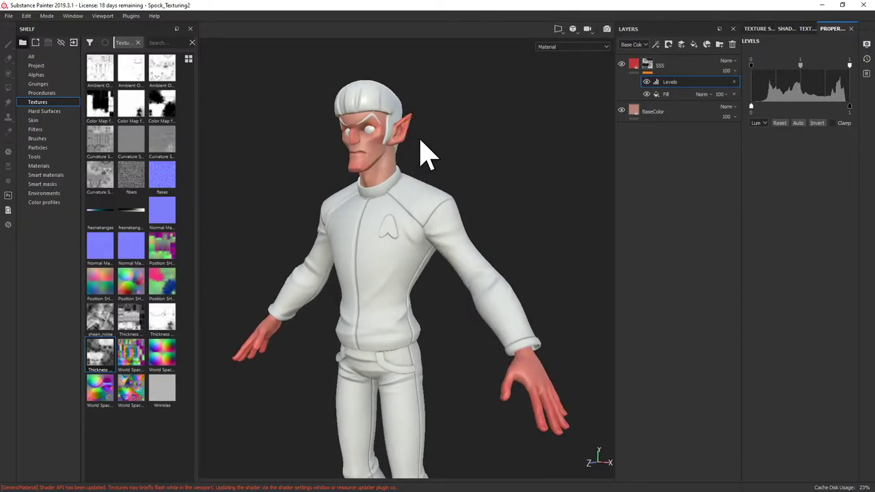
# Step: Compare the character with the SSS layer hidden and shown, and inspect the tint on the face up close
pyautogui.click(622, 64)
pyautogui.click(622, 64)
pyautogui.keyDown('alt'); pyautogui.moveTo(488, 127); pyautogui.dragTo(472, 109); pyautogui.keyUp('alt')
pyautogui.scroll(5, 492, 107)
pyautogui.keyDown('alt'); pyautogui.moveTo(561, 162); pyautogui.dragTo(539, 131); pyautogui.keyUp('alt')
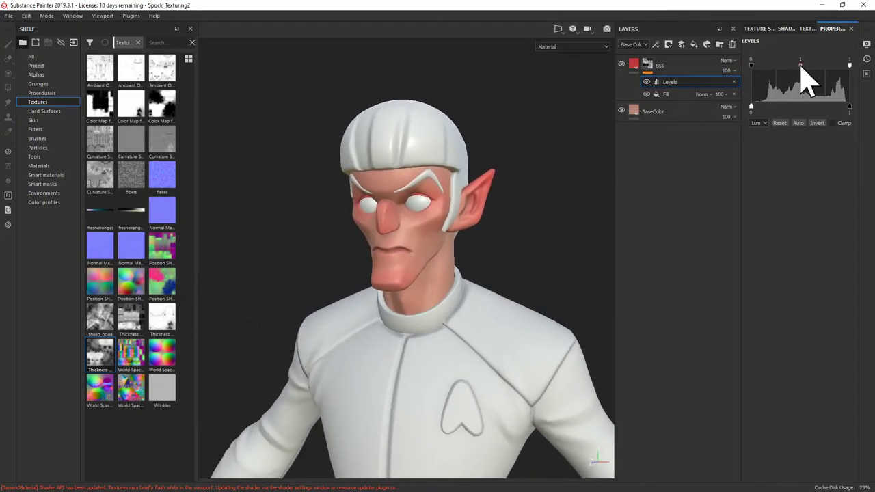
# Step: Set the SSS mask's Levels input black point to 0.13 and its midtone to about 0.983
pyautogui.moveTo(801, 66)
pyautogui.mouseDown()
pyautogui.moveTo(788, 68)
pyautogui.moveTo(816, 74)
pyautogui.moveTo(802, 76)
pyautogui.mouseUp()
pyautogui.moveTo(752, 65); pyautogui.dragTo(774, 67)
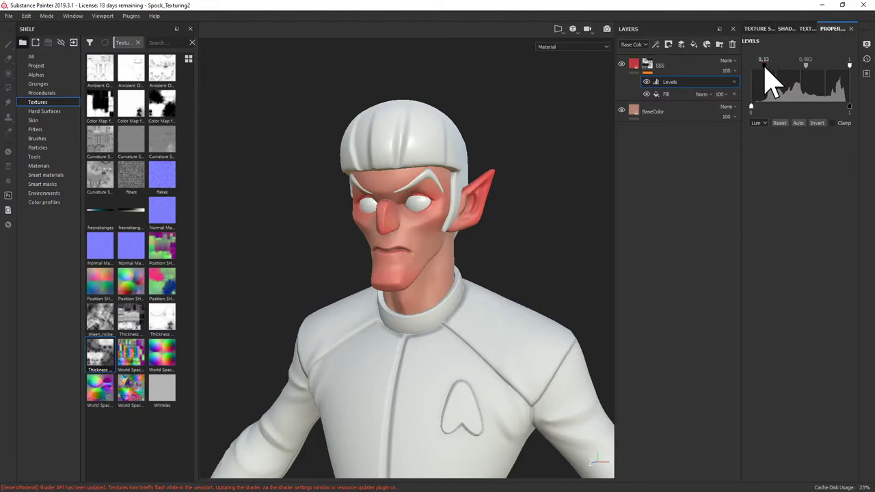
# Step: Add a Blur filter above the Levels effect in the SSS mask with a blur intensity of 2.33
pyautogui.rightClick(658, 87)
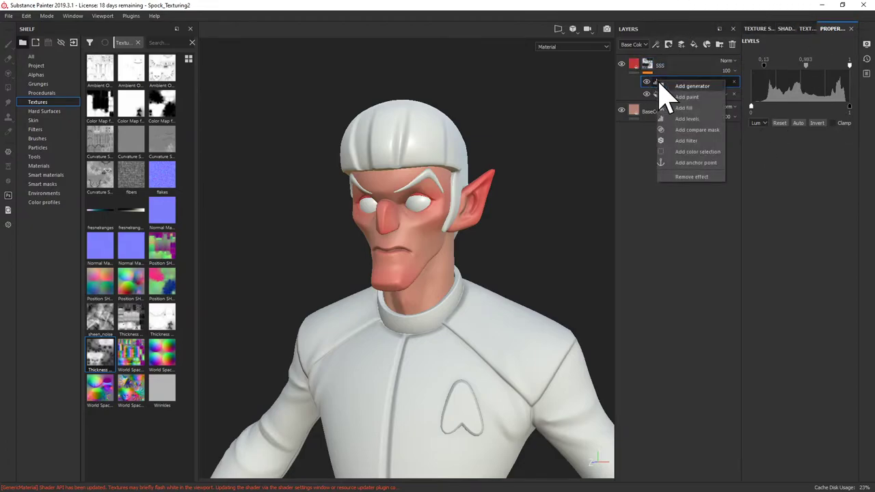
pyautogui.click(688, 152)
pyautogui.click(798, 60)
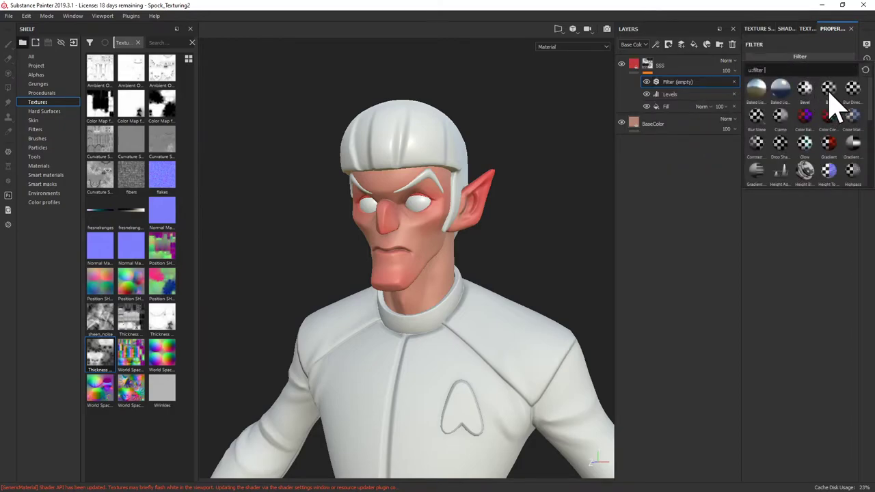
pyautogui.click(830, 93)
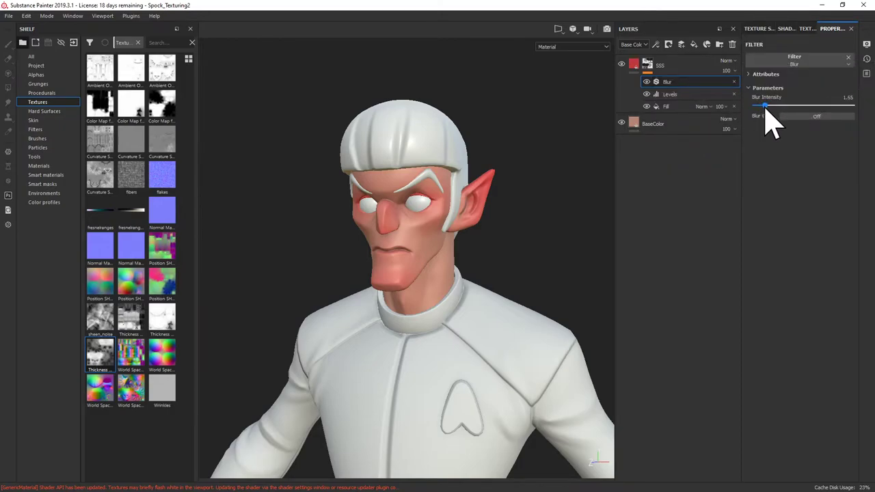
pyautogui.moveTo(771, 107); pyautogui.dragTo(768, 107)
pyautogui.scroll(-5, 469, 264)
pyautogui.keyDown('alt'); pyautogui.moveTo(469, 264); pyautogui.dragTo(491, 166); pyautogui.keyUp('alt')
pyautogui.keyDown('alt'); pyautogui.moveTo(490, 140); pyautogui.dragTo(513, 150, button='middle'); pyautogui.keyUp('alt')
pyautogui.keyDown('alt'); pyautogui.moveTo(506, 152); pyautogui.dragTo(504, 148); pyautogui.keyUp('alt')
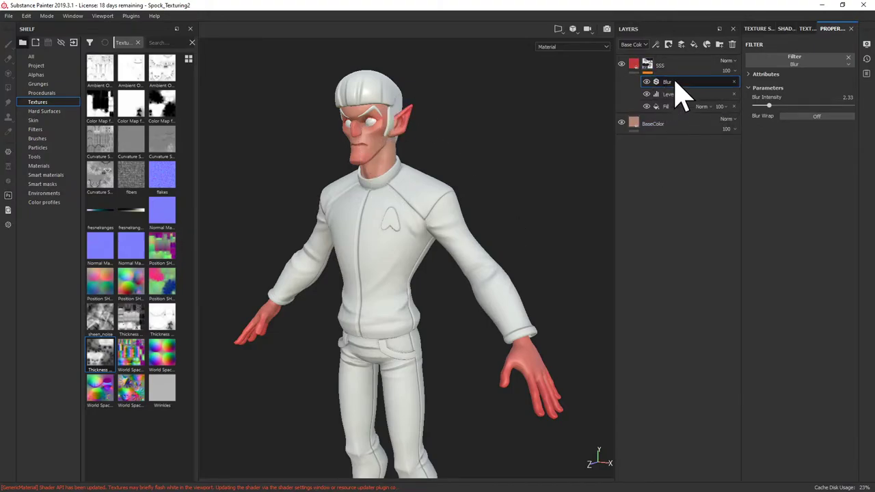
# Step: Soften the SSS layer's base color to a muted red of R 0.432, G 0.071, B 0.071
pyautogui.click(636, 66)
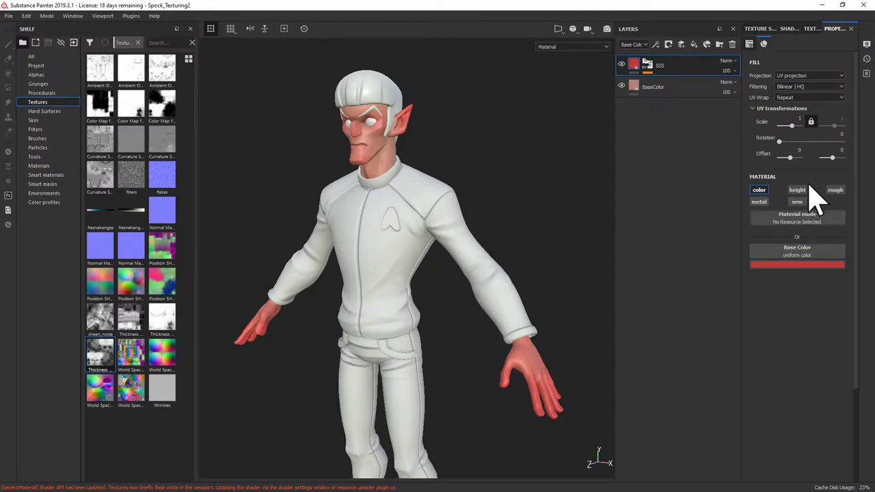
pyautogui.click(786, 267)
pyautogui.moveTo(794, 304); pyautogui.dragTo(791, 307)
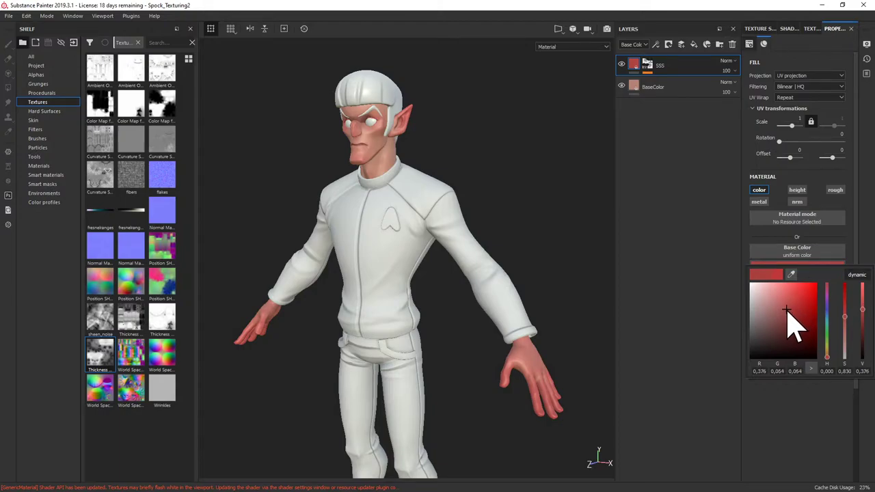
pyautogui.moveTo(787, 313); pyautogui.dragTo(785, 310)
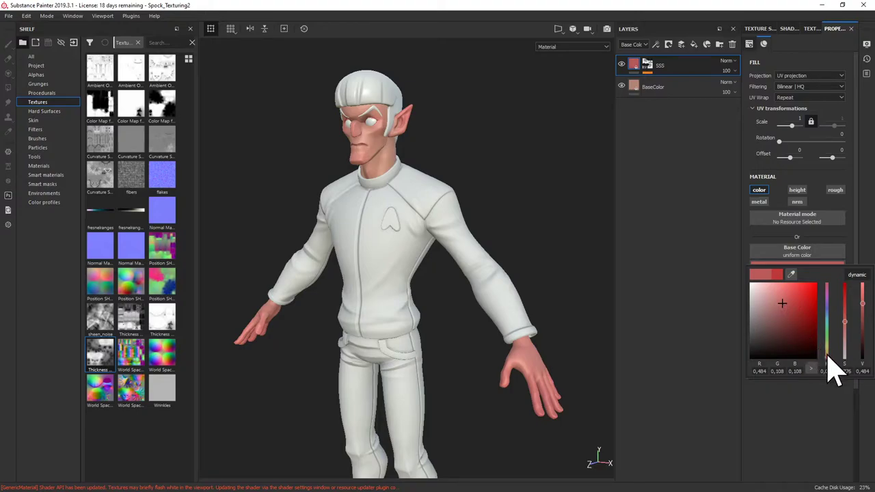
pyautogui.click(828, 355)
pyautogui.click(787, 309)
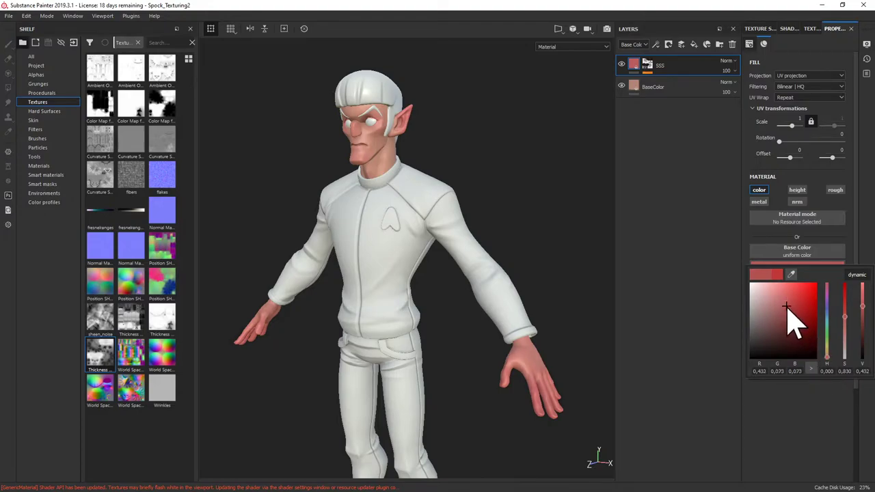
pyautogui.click(827, 358)
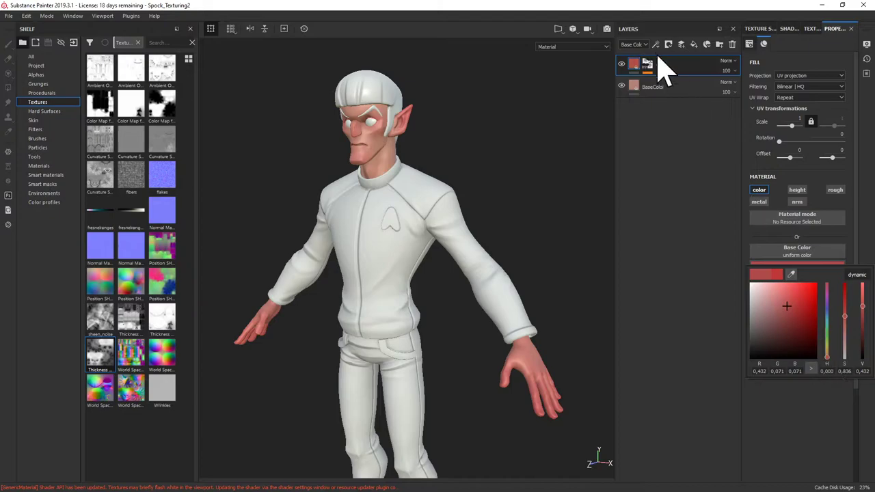
pyautogui.click(627, 75)
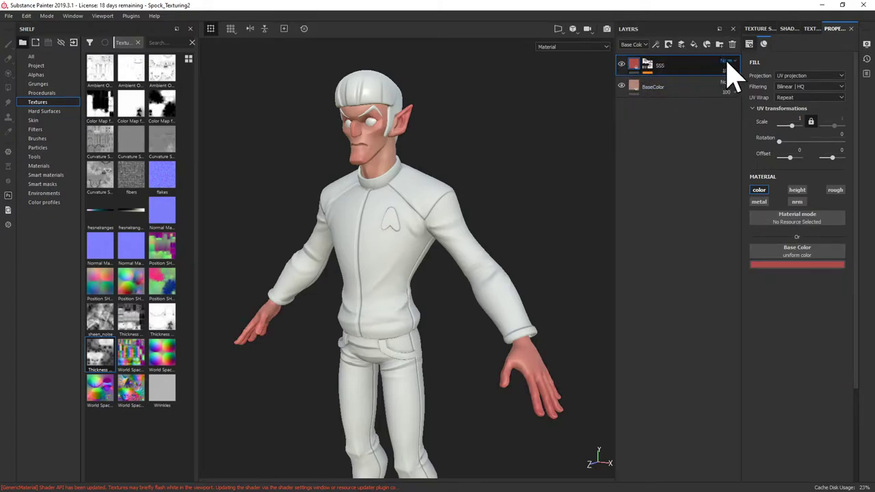
# Step: Try the Overlay blend mode on the SSS layer and return it to Normal
pyautogui.click(728, 61)
pyautogui.click(745, 206)
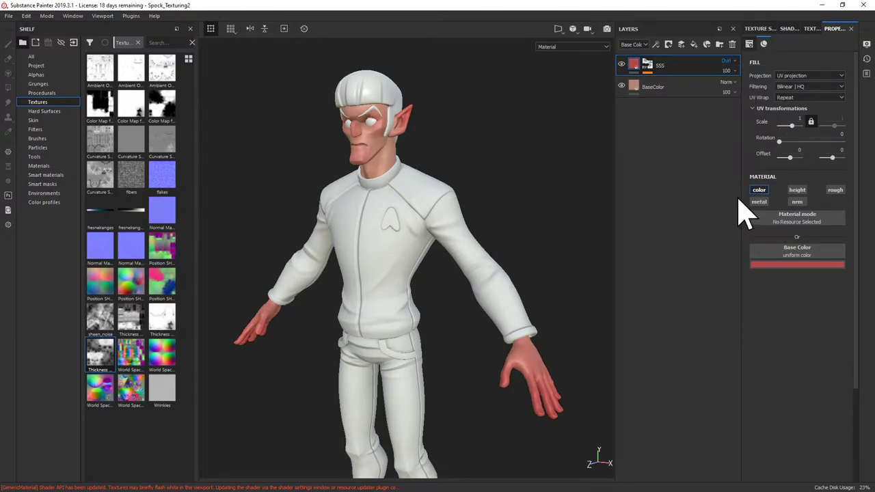
pyautogui.click(728, 61)
pyautogui.click(730, 76)
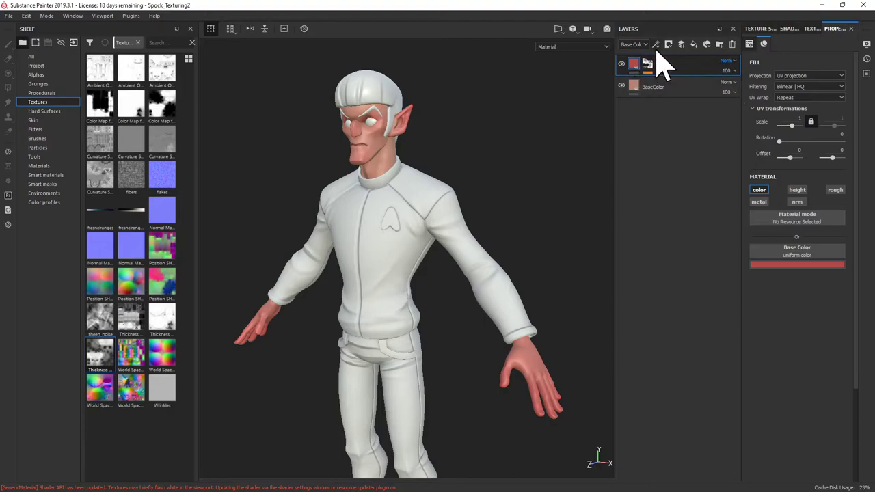
pyautogui.click(727, 62)
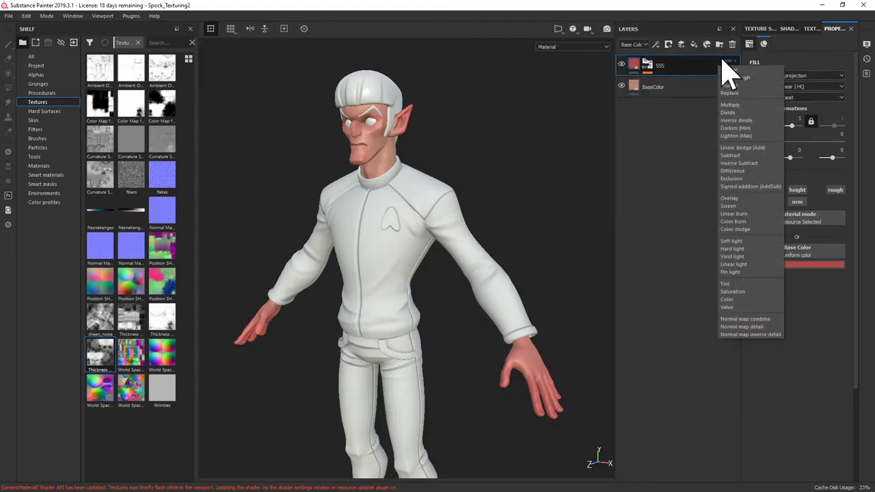
pyautogui.click(728, 74)
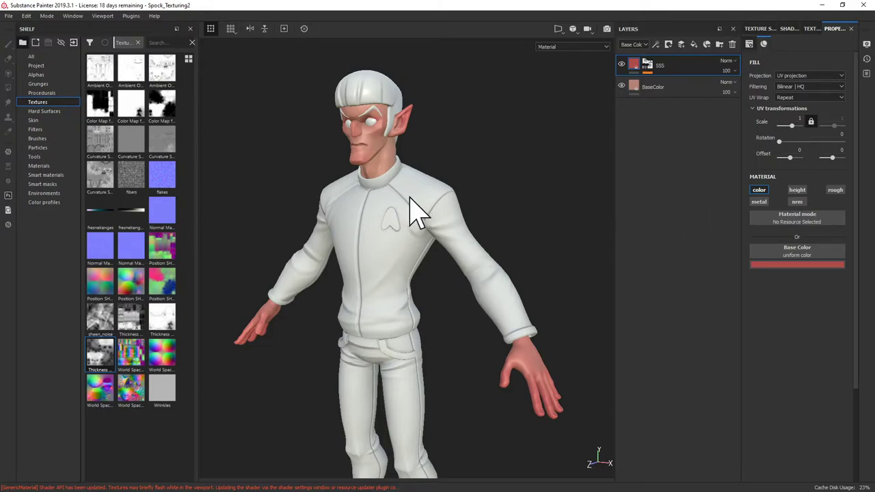
# Step: Examine the muted red tint on the face, ears and hands from several angles and distances
pyautogui.keyDown('alt'); pyautogui.moveTo(465, 133); pyautogui.dragTo(472, 82); pyautogui.keyUp('alt')
pyautogui.keyDown('alt'); pyautogui.moveTo(472, 82); pyautogui.dragTo(530, 130, button='right'); pyautogui.keyUp('alt')
pyautogui.keyDown('alt'); pyautogui.moveTo(530, 130); pyautogui.dragTo(487, 149); pyautogui.keyUp('alt')
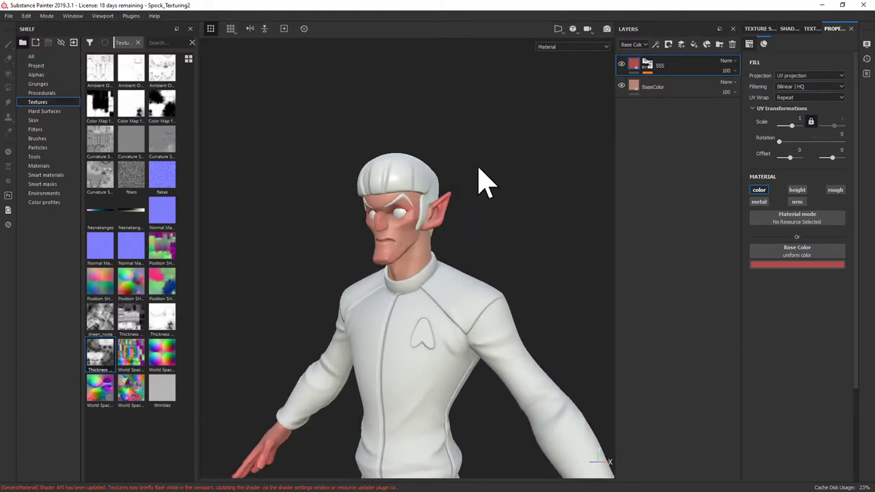
pyautogui.keyDown('alt'); pyautogui.moveTo(484, 175); pyautogui.dragTo(488, 155); pyautogui.keyUp('alt')
pyautogui.keyDown('alt'); pyautogui.moveTo(488, 155); pyautogui.dragTo(552, 152, button='right'); pyautogui.keyUp('alt')
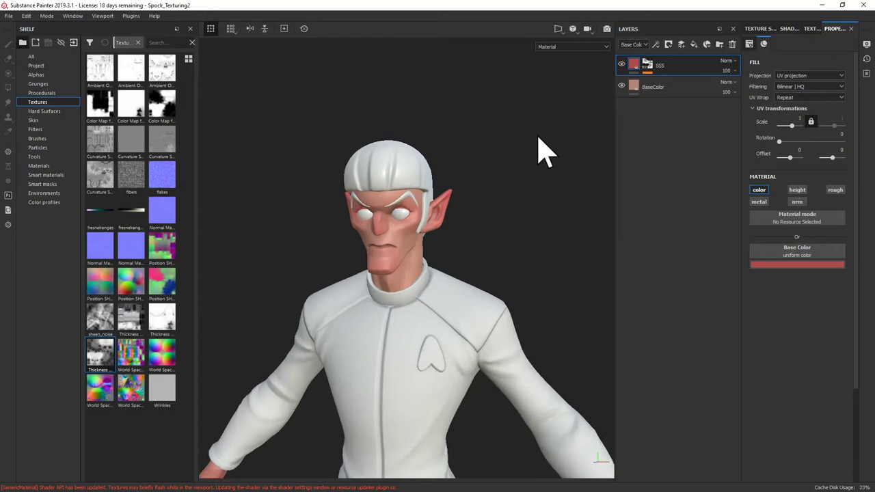
pyautogui.moveTo(506, 171)
pyautogui.keyDown('alt'); pyautogui.mouseDown()
pyautogui.moveTo(510, 152)
pyautogui.moveTo(472, 123)
pyautogui.moveTo(513, 166)
pyautogui.mouseUp(); pyautogui.keyUp('alt')
pyautogui.moveTo(513, 166)
pyautogui.keyDown('alt'); pyautogui.mouseDown(button='right')
pyautogui.moveTo(504, 209)
pyautogui.moveTo(526, 175)
pyautogui.mouseUp(button='right'); pyautogui.keyUp('alt')
pyautogui.keyDown('alt'); pyautogui.moveTo(521, 161); pyautogui.dragTo(458, 119); pyautogui.keyUp('alt')
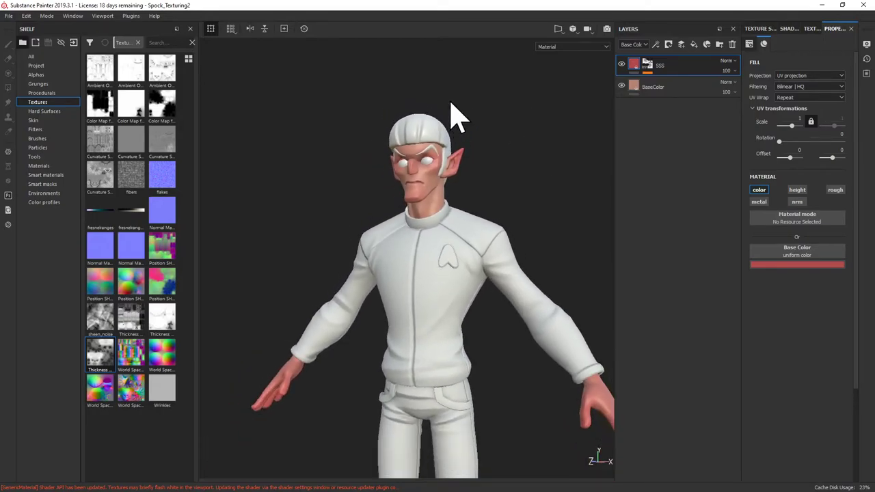
pyautogui.scroll(3, 518, 111)
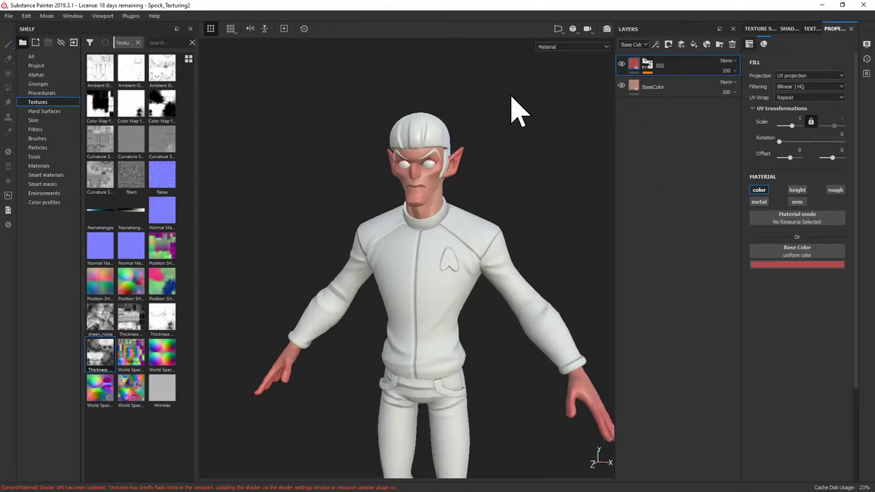
pyautogui.scroll(5, 595, 97)
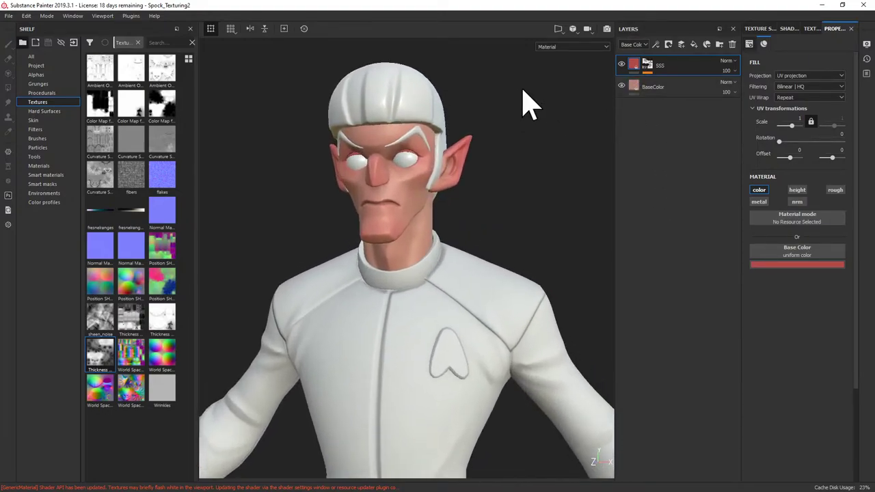
pyautogui.moveTo(526, 120)
pyautogui.keyDown('alt'); pyautogui.mouseDown()
pyautogui.moveTo(531, 98)
pyautogui.moveTo(512, 107)
pyautogui.moveTo(531, 93)
pyautogui.moveTo(522, 101)
pyautogui.moveTo(541, 117)
pyautogui.moveTo(533, 104)
pyautogui.moveTo(527, 111)
pyautogui.mouseUp(); pyautogui.keyUp('alt')
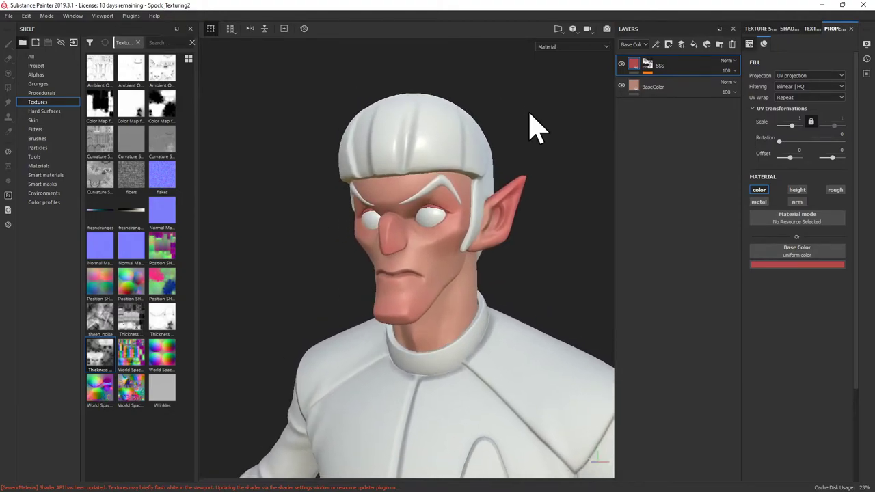
# Step: Add a new fill layer above the SSS layer
pyautogui.rightClick(635, 66)
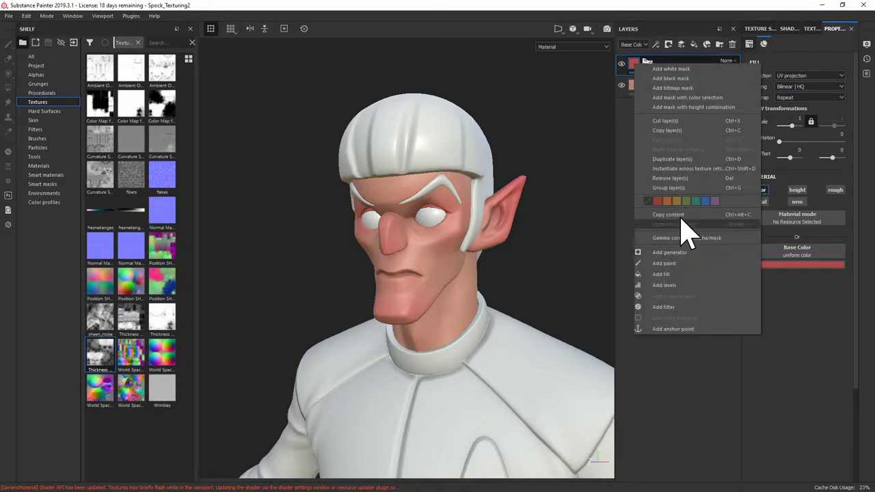
pyautogui.click(694, 44)
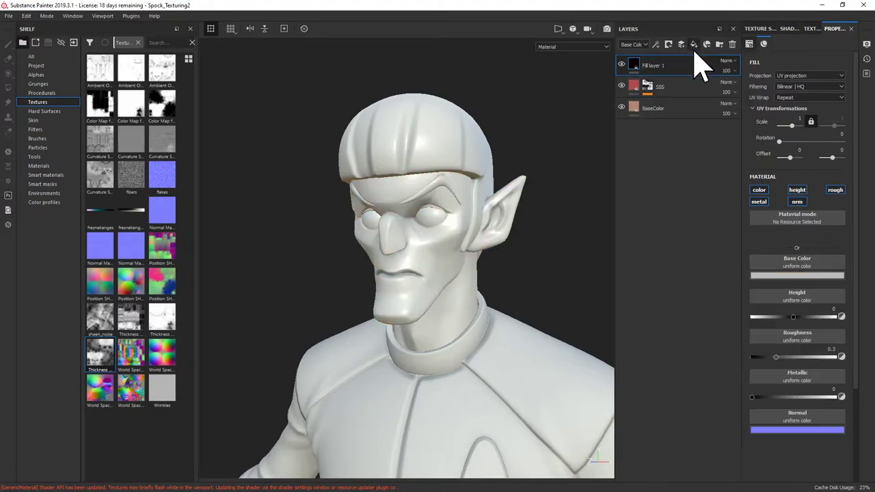
pyautogui.click(622, 65)
pyautogui.click(646, 69)
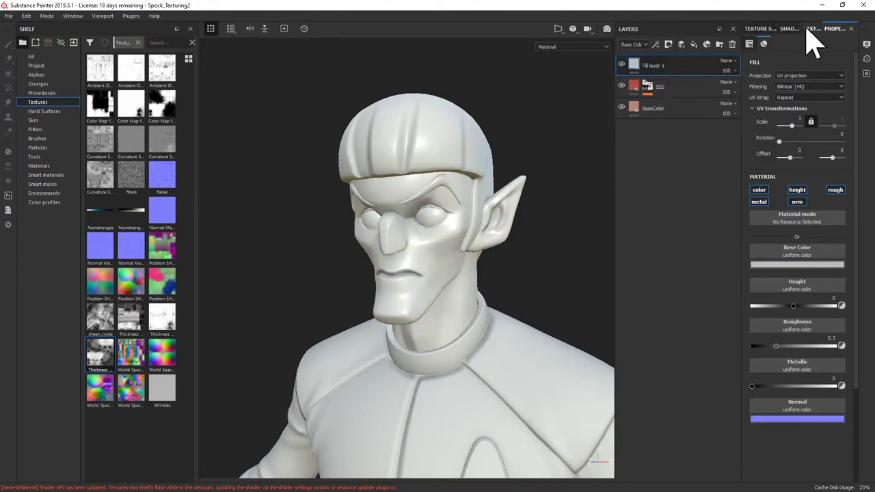
# Step: Hide the SHD_Hair texture set and return to the new fill layer's properties
pyautogui.click(765, 28)
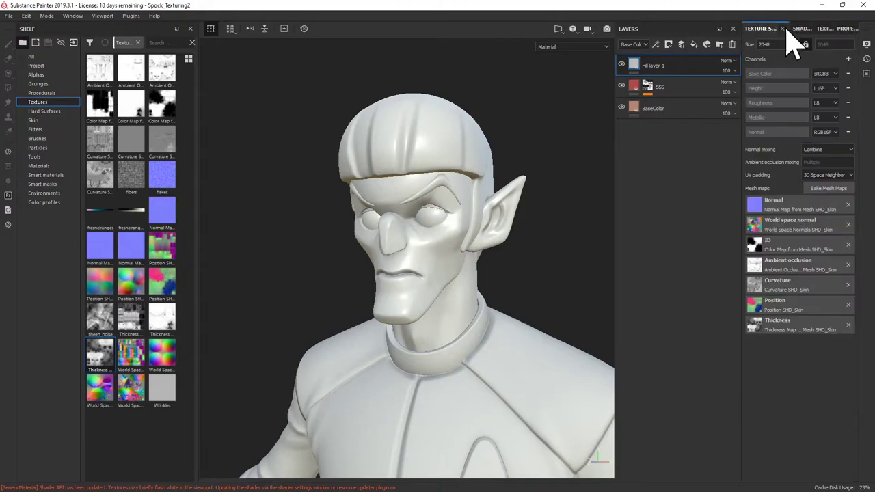
pyautogui.click(817, 29)
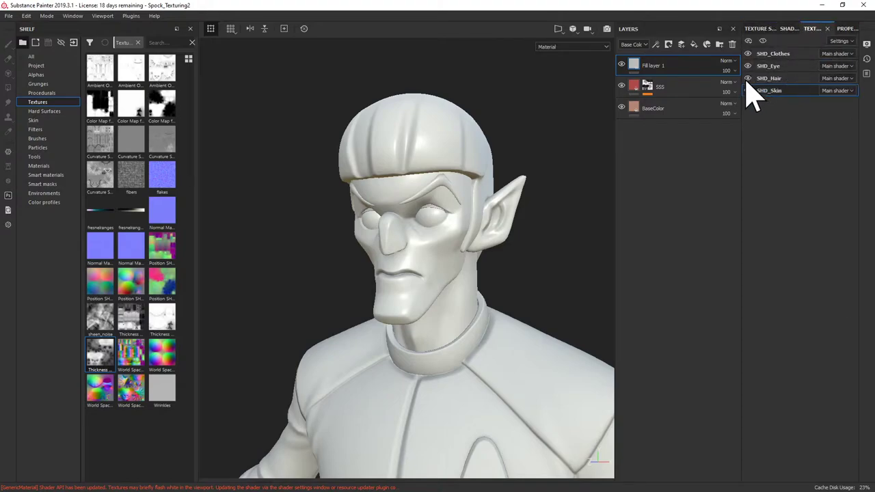
pyautogui.click(747, 79)
pyautogui.click(787, 30)
pyautogui.click(824, 29)
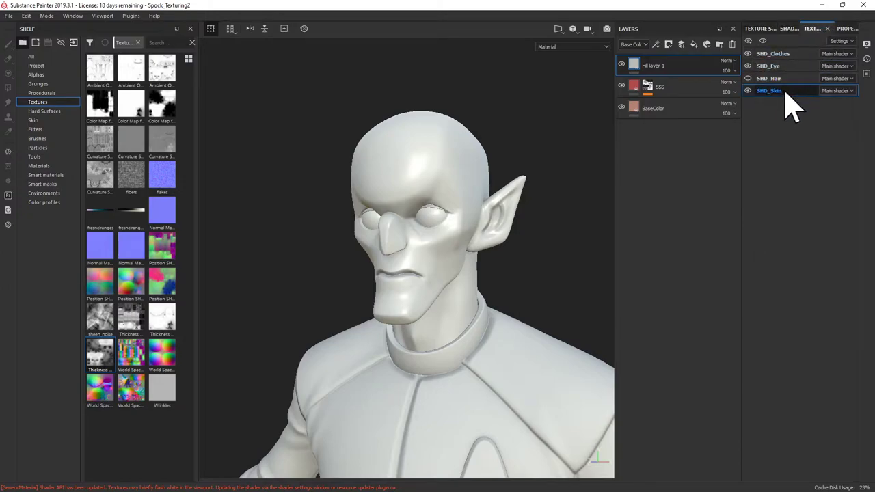
pyautogui.click(847, 28)
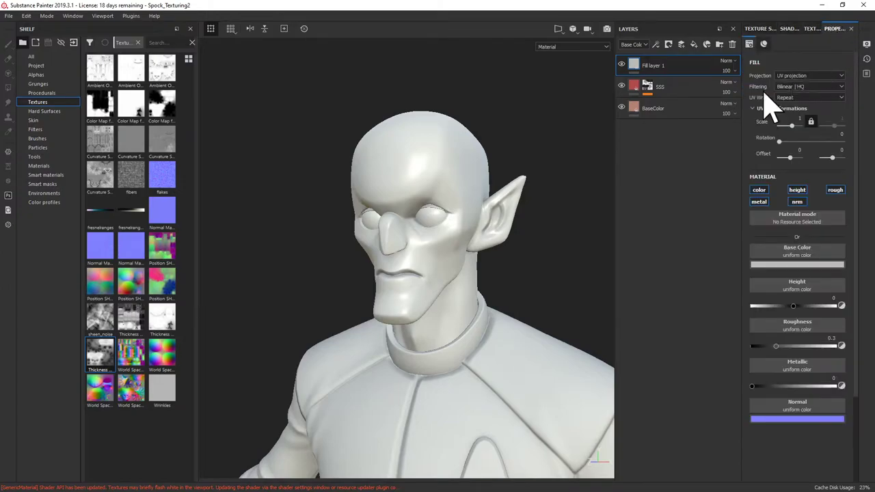
# Step: Hide the new fill layer to inspect the skin on the bare head, and make the layer visible again
pyautogui.click(622, 65)
pyautogui.keyDown('alt'); pyautogui.moveTo(582, 145); pyautogui.dragTo(448, 105); pyautogui.keyUp('alt')
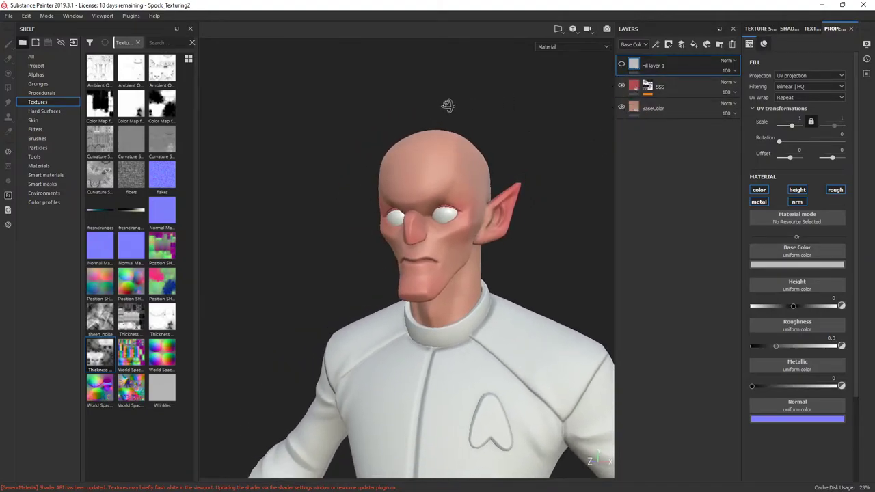
pyautogui.keyDown('alt'); pyautogui.moveTo(508, 121); pyautogui.dragTo(467, 152); pyautogui.keyUp('alt')
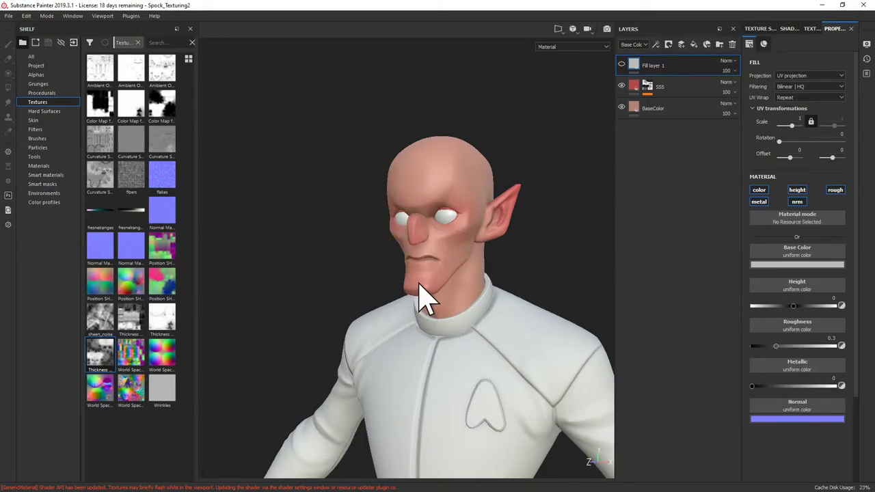
pyautogui.click(622, 64)
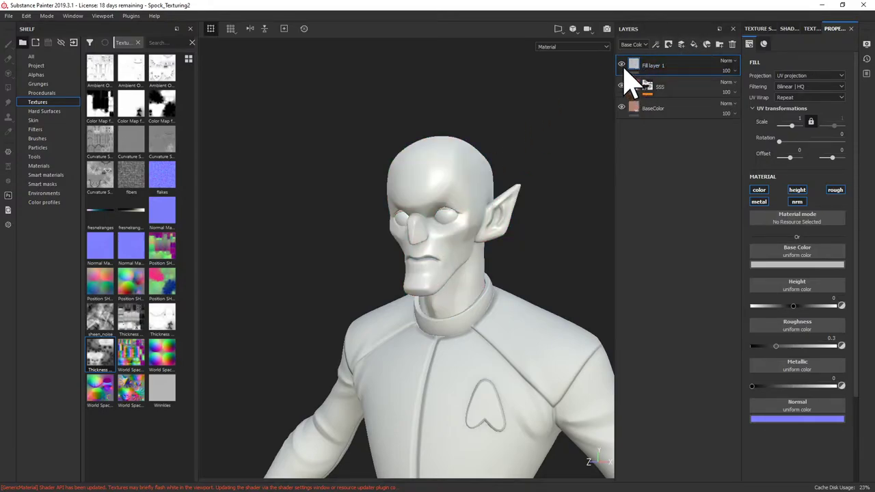
pyautogui.click(622, 65)
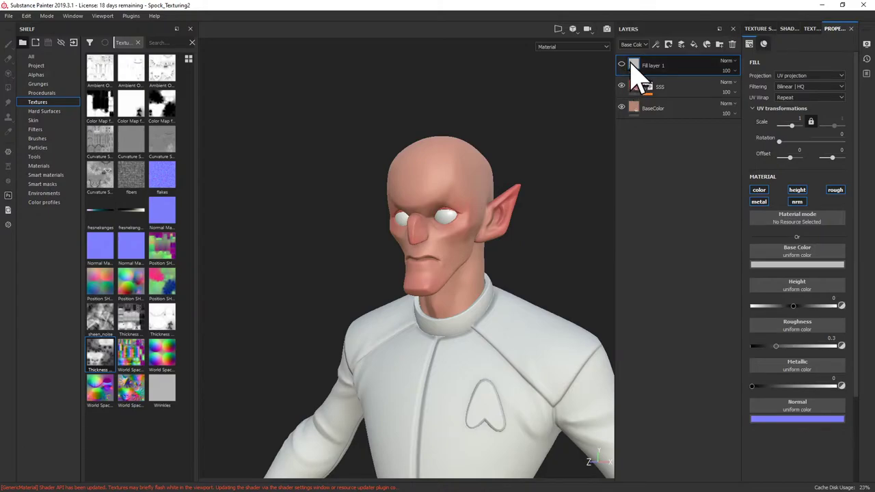
pyautogui.click(622, 63)
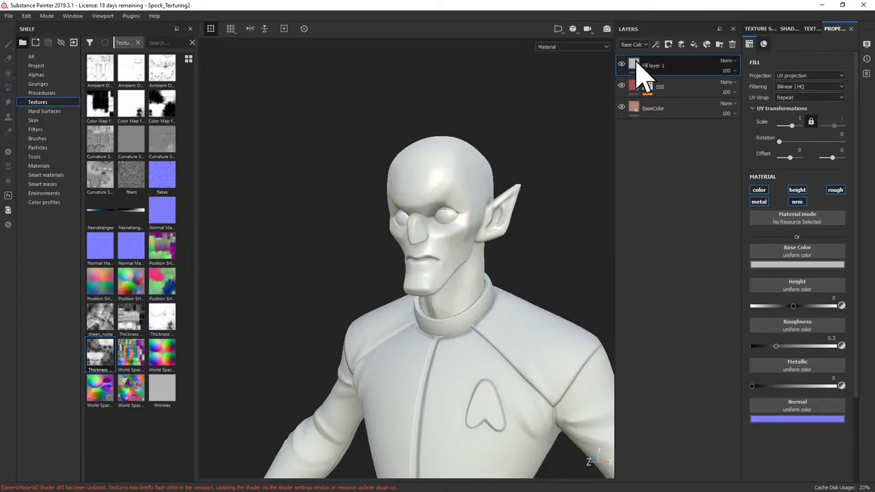
# Step: Set the new fill layer's base color to an orange of R 0.466, G 0.117, B 0.041
pyautogui.click(786, 265)
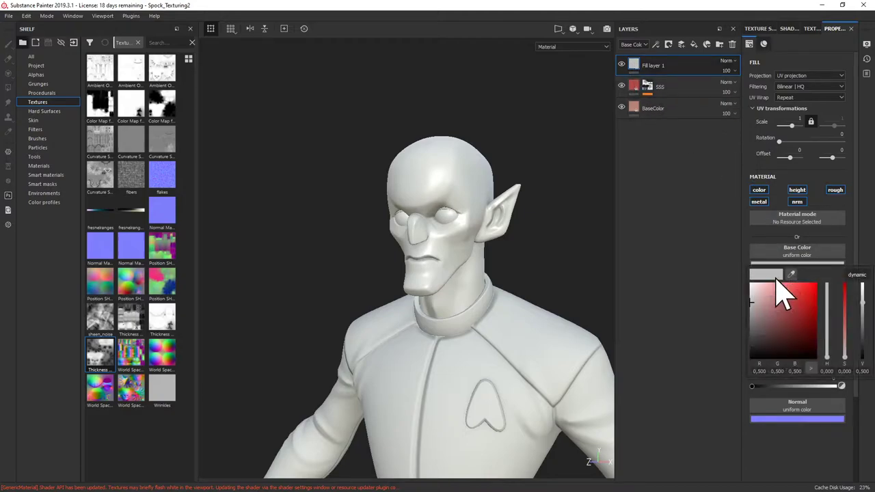
pyautogui.click(794, 304)
pyautogui.moveTo(825, 356); pyautogui.dragTo(830, 362)
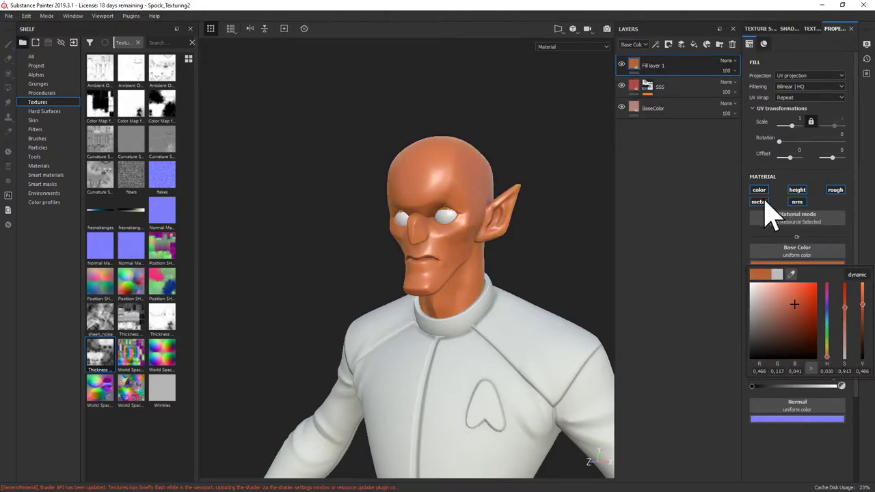
# Step: Disable the normal, height, roughness and metallic channels of the orange fill layer, keeping only color
pyautogui.click(797, 202)
pyautogui.click(797, 189)
pyautogui.click(836, 190)
pyautogui.click(759, 202)
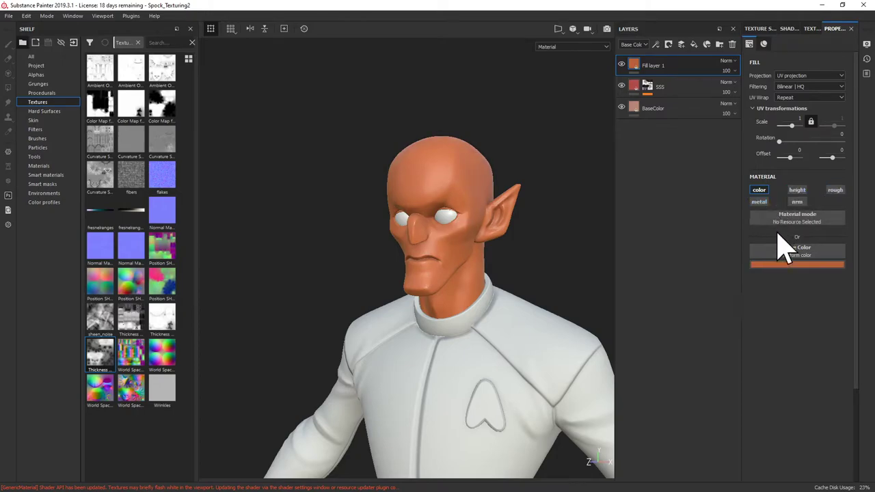
# Step: Rename the orange fill layer to Orange and add a black mask to it
pyautogui.rightClick(640, 73)
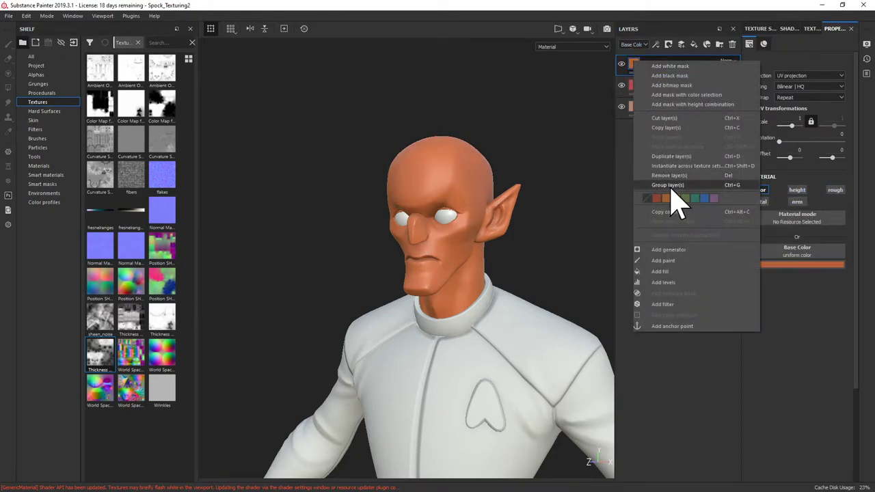
pyautogui.click(631, 147)
pyautogui.doubleClick(653, 65)
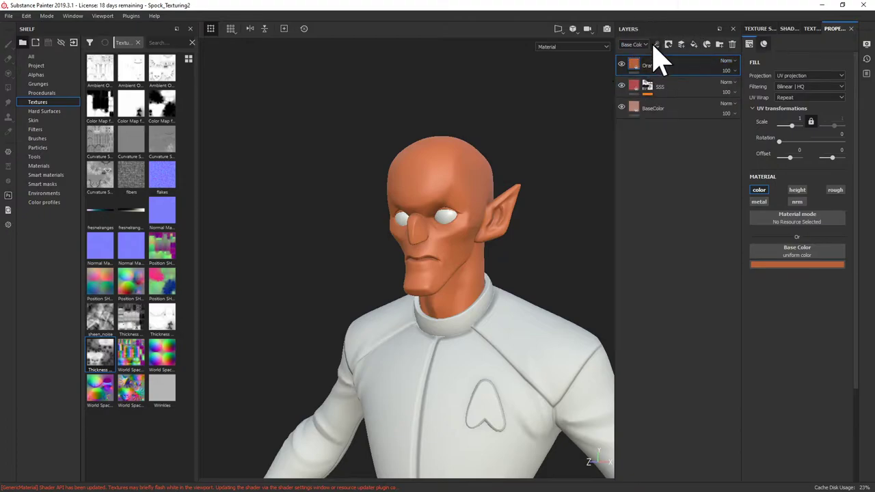
pyautogui.rightClick(639, 66)
pyautogui.click(655, 85)
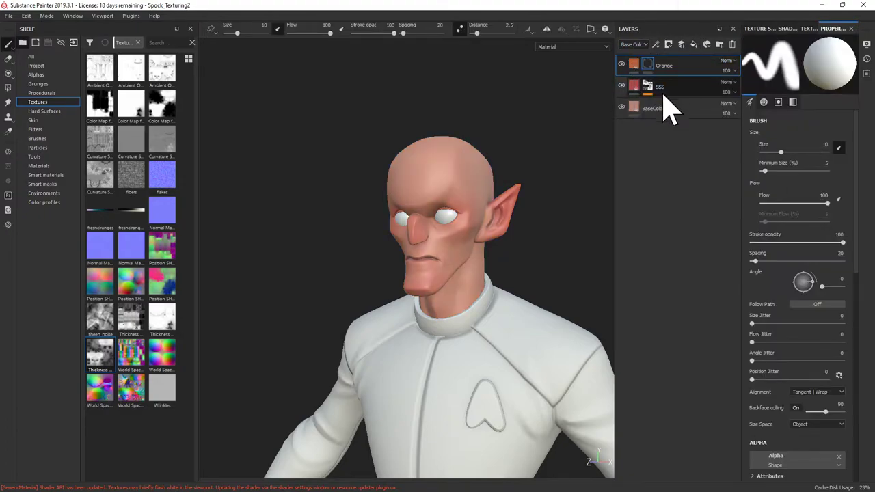
# Step: Add a generator to the Orange layer's mask and set it to 3D Distance
pyautogui.click(640, 68)
pyautogui.keyDown('alt'); pyautogui.moveTo(521, 108); pyautogui.dragTo(462, 137); pyautogui.keyUp('alt')
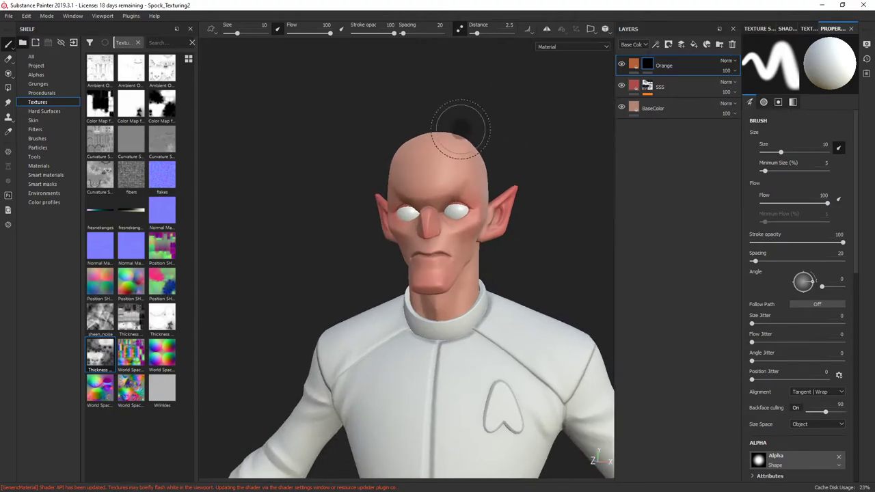
pyautogui.keyDown('alt'); pyautogui.moveTo(456, 167); pyautogui.dragTo(482, 115); pyautogui.keyUp('alt')
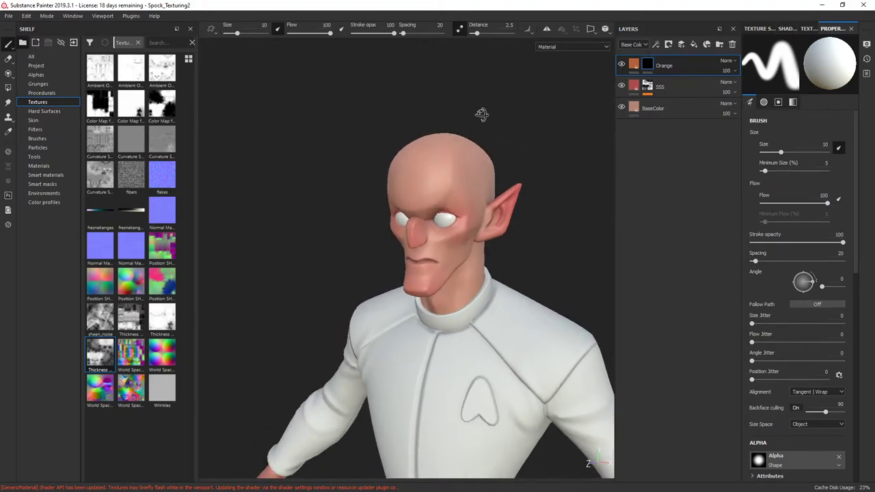
pyautogui.rightClick(648, 66)
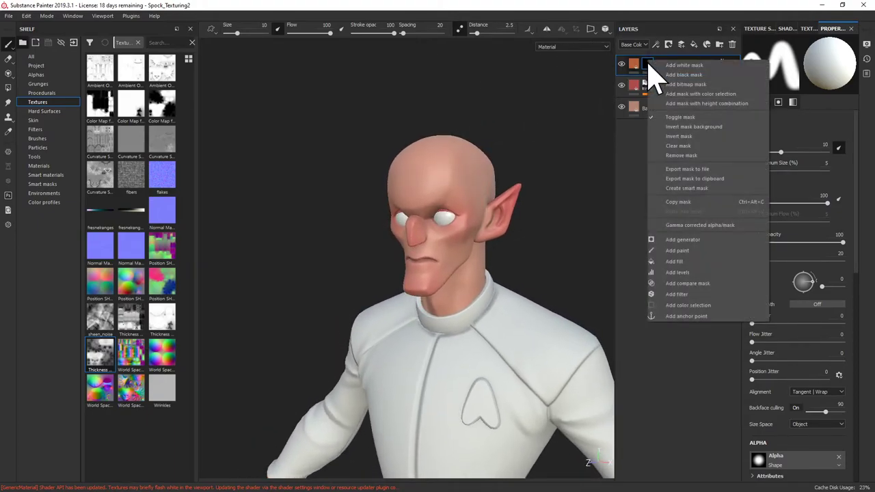
pyautogui.click(690, 240)
pyautogui.click(790, 67)
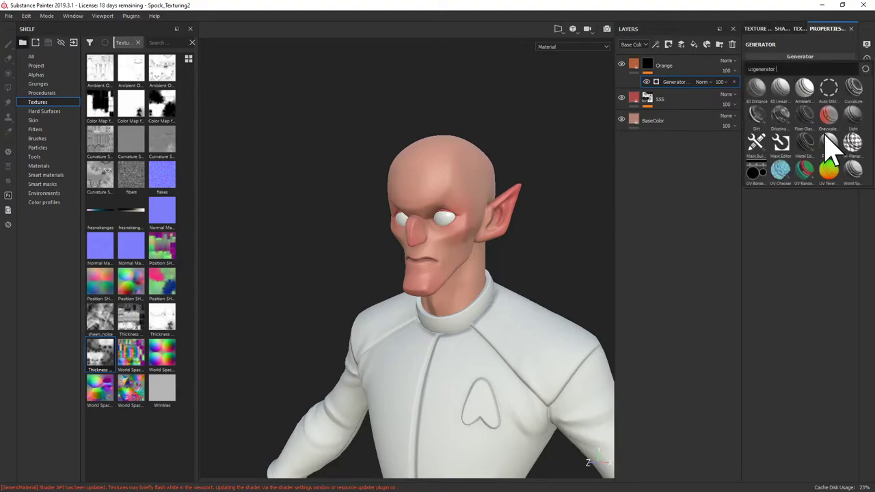
pyautogui.click(757, 87)
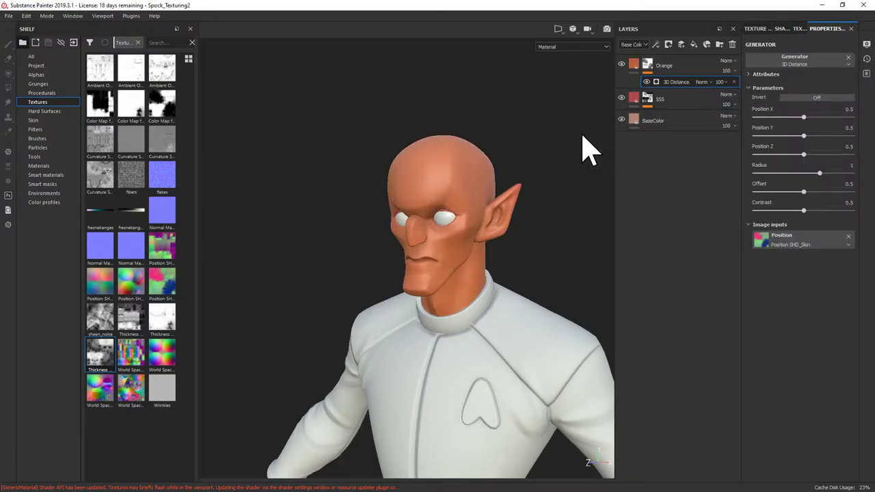
# Step: Set the 3D Distance generator to Contrast 1, Offset 0.21, Radius 0.65 and Position Y 0.92 to confine the orange to the upper head
pyautogui.press('f')
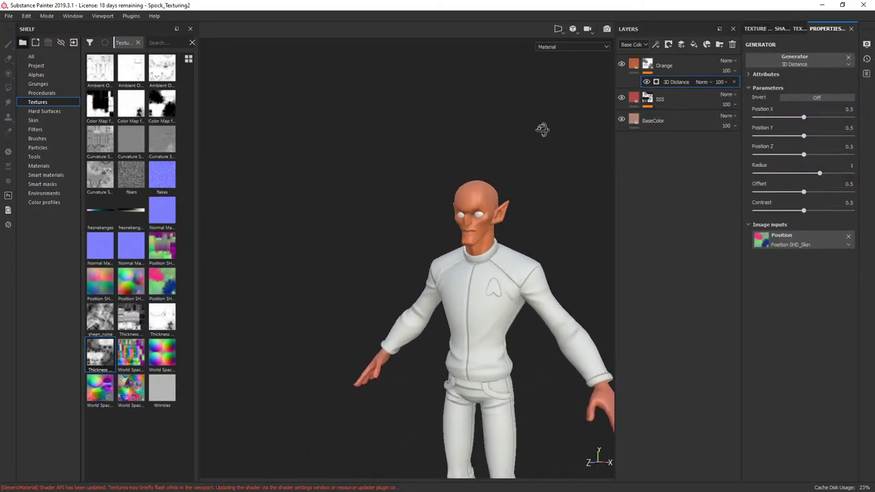
pyautogui.moveTo(807, 212); pyautogui.dragTo(869, 213)
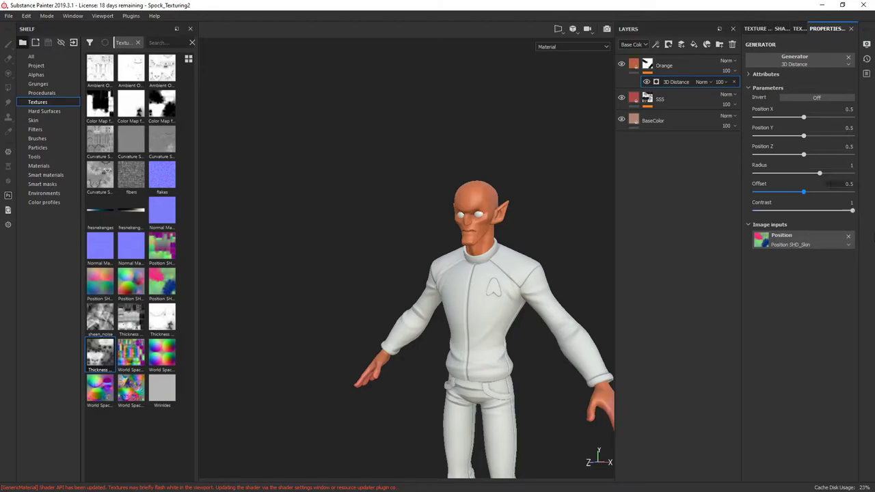
pyautogui.moveTo(797, 192); pyautogui.dragTo(780, 203)
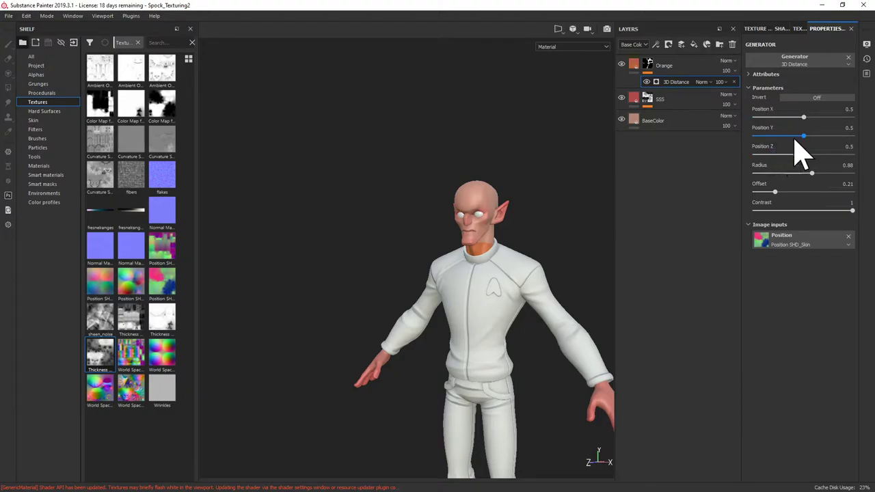
pyautogui.moveTo(812, 142)
pyautogui.mouseDown()
pyautogui.moveTo(842, 158)
pyautogui.moveTo(840, 142)
pyautogui.moveTo(816, 143)
pyautogui.moveTo(847, 145)
pyautogui.mouseUp()
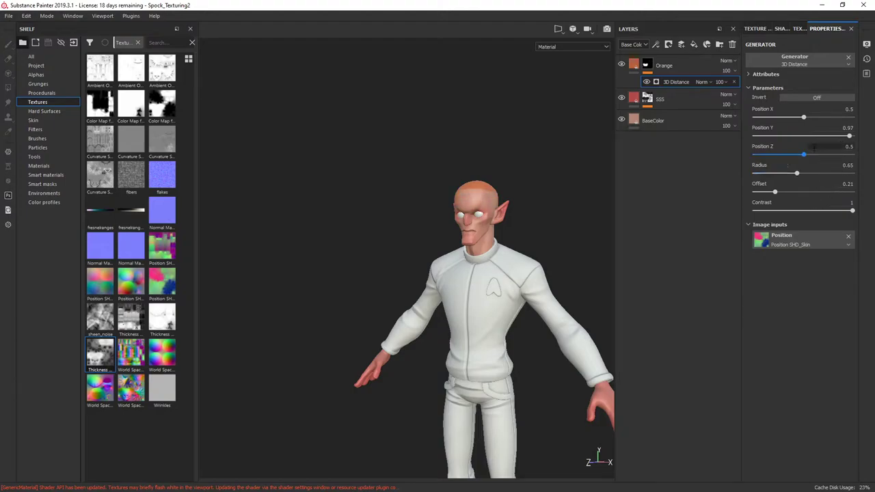
pyautogui.moveTo(838, 140)
pyautogui.mouseDown()
pyautogui.moveTo(826, 139)
pyautogui.moveTo(841, 142)
pyautogui.mouseUp()
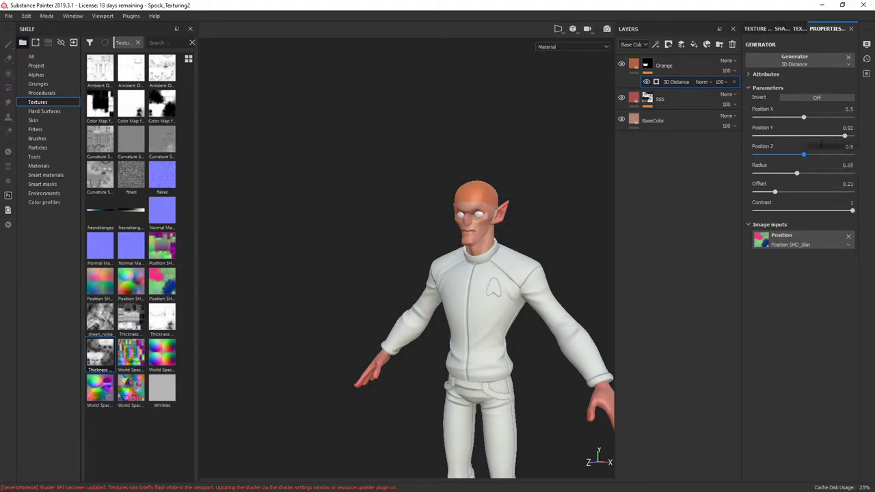
# Step: Try shifting the generator's Position Z and Position X, leaving both at 0.5
pyautogui.keyDown('alt'); pyautogui.moveTo(547, 152); pyautogui.dragTo(419, 147); pyautogui.keyUp('alt')
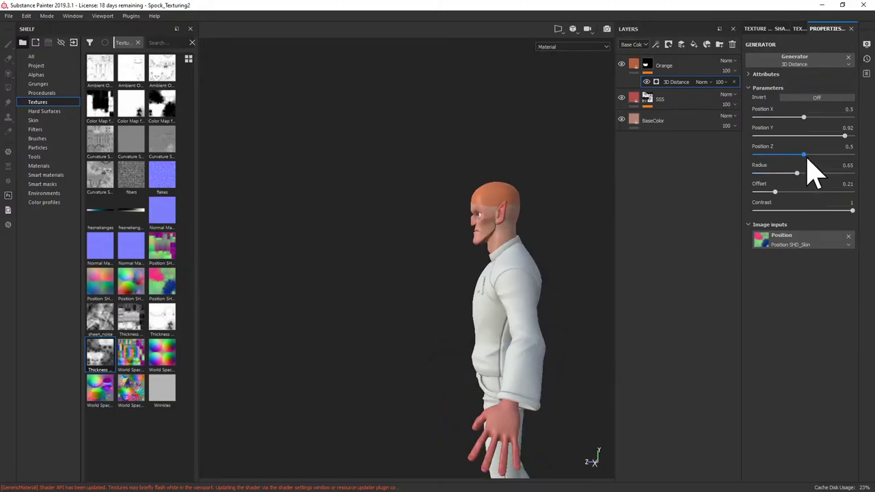
pyautogui.moveTo(804, 155); pyautogui.dragTo(811, 157)
pyautogui.keyDown('alt'); pyautogui.moveTo(496, 131); pyautogui.dragTo(677, 121); pyautogui.keyUp('alt')
pyautogui.moveTo(805, 116)
pyautogui.mouseDown()
pyautogui.moveTo(791, 117)
pyautogui.moveTo(815, 117)
pyautogui.moveTo(801, 117)
pyautogui.mouseUp()
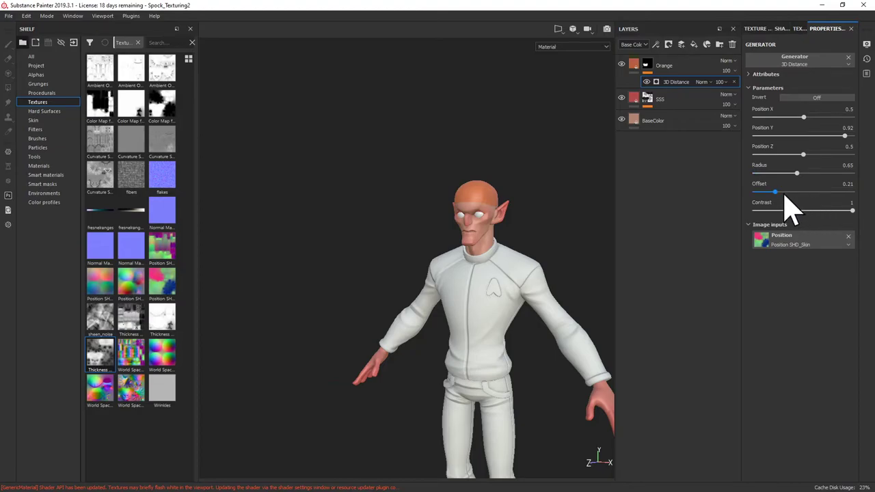
# Step: Soften the orange falloff on the head by setting the generator's Contrast to 0.81 and Offset to 0.22
pyautogui.moveTo(852, 216); pyautogui.dragTo(824, 222)
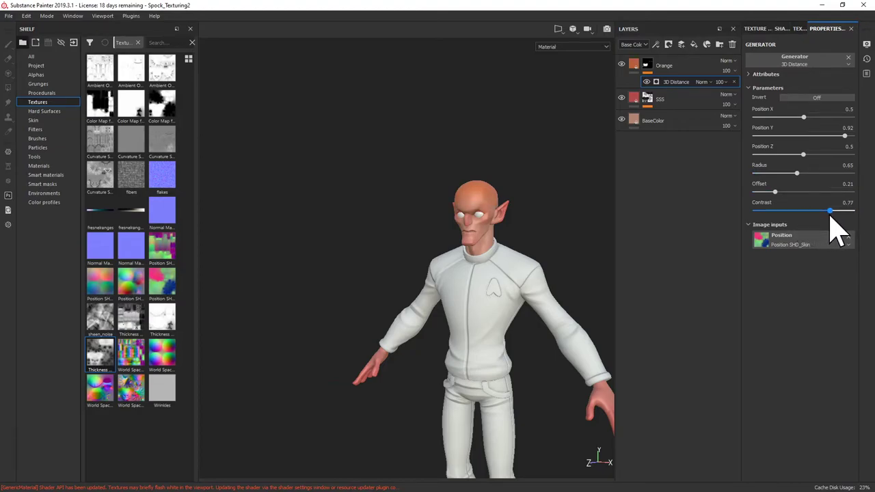
pyautogui.click(776, 193)
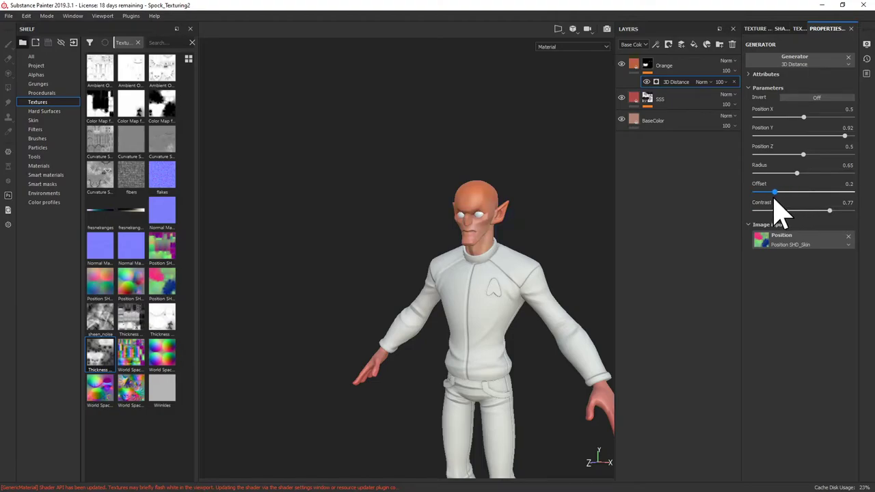
pyautogui.moveTo(776, 201); pyautogui.dragTo(774, 200)
pyautogui.scroll(3, 498, 117)
pyautogui.keyDown('alt'); pyautogui.moveTo(595, 137); pyautogui.dragTo(489, 141); pyautogui.keyUp('alt')
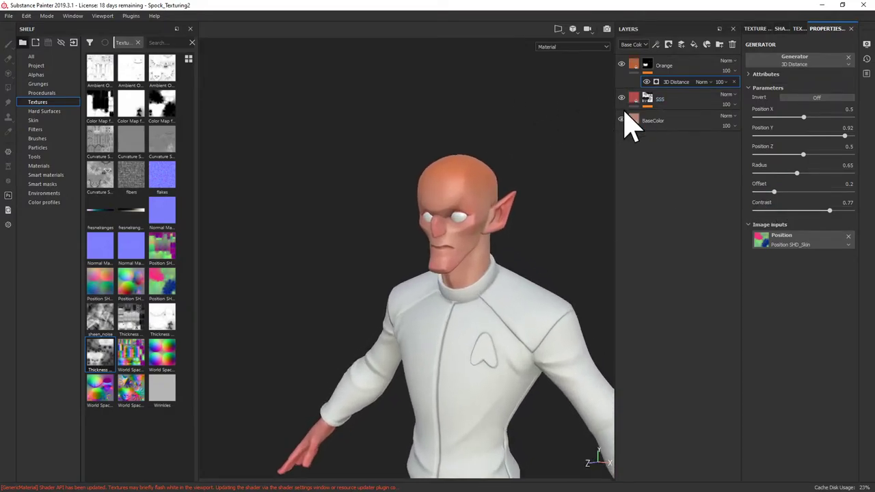
pyautogui.moveTo(774, 192); pyautogui.dragTo(773, 192)
pyautogui.moveTo(814, 211); pyautogui.dragTo(832, 211)
pyautogui.moveTo(774, 192); pyautogui.dragTo(779, 192)
# Step: Reduce the Orange layer's opacity to 49 and toggle its visibility to compare the skin with and without it
pyautogui.keyDown('alt'); pyautogui.moveTo(520, 88); pyautogui.dragTo(533, 88); pyautogui.keyUp('alt')
pyautogui.moveTo(726, 70); pyautogui.dragTo(741, 86)
pyautogui.click(621, 63)
pyautogui.click(621, 63)
pyautogui.click(621, 64)
pyautogui.moveTo(530, 126)
pyautogui.keyDown('alt'); pyautogui.mouseDown()
pyautogui.moveTo(562, 198)
pyautogui.moveTo(522, 132)
pyautogui.moveTo(523, 111)
pyautogui.moveTo(519, 121)
pyautogui.mouseUp(); pyautogui.keyUp('alt')
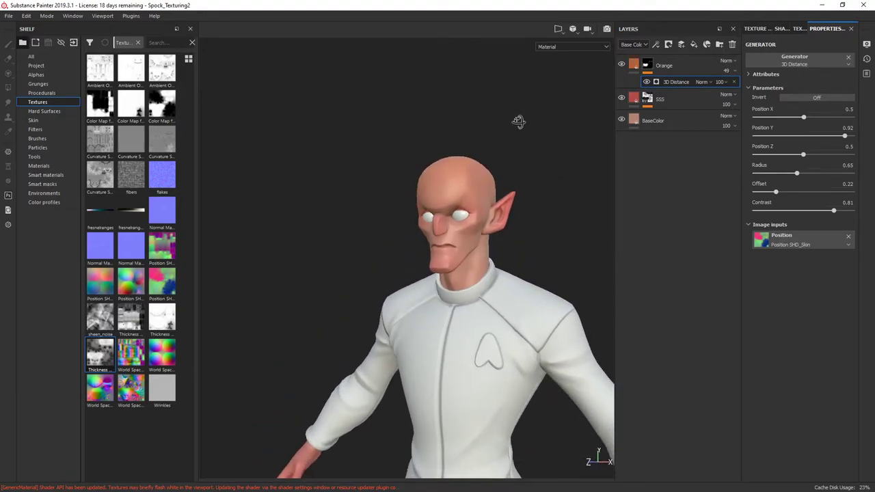
# Step: Add a fill layer above the Orange layer and name it Blue
pyautogui.rightClick(633, 64)
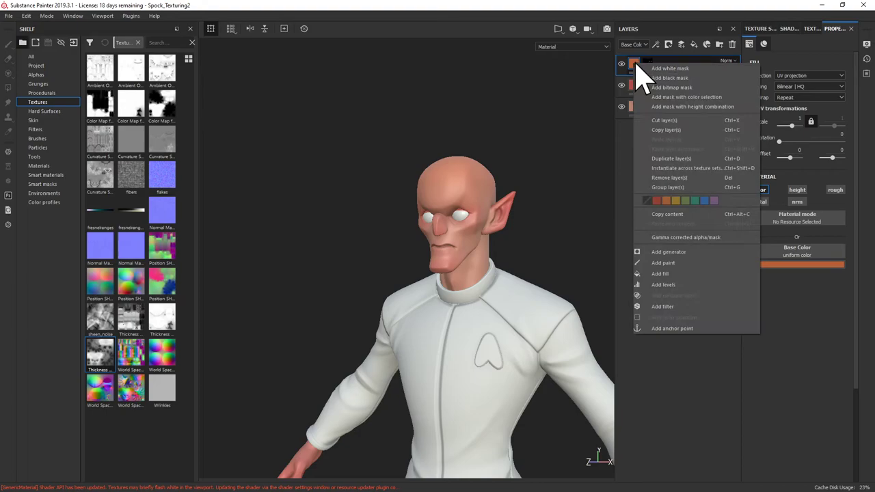
pyautogui.click(670, 405)
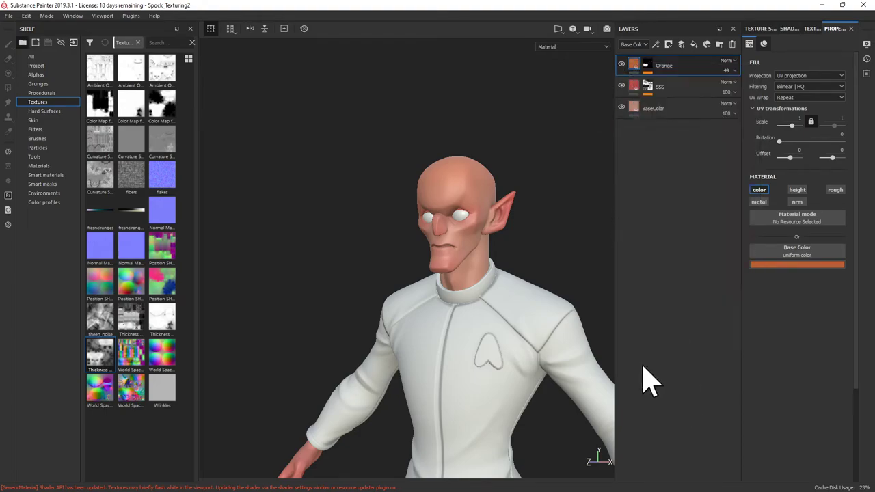
pyautogui.click(693, 44)
pyautogui.doubleClick(653, 66)
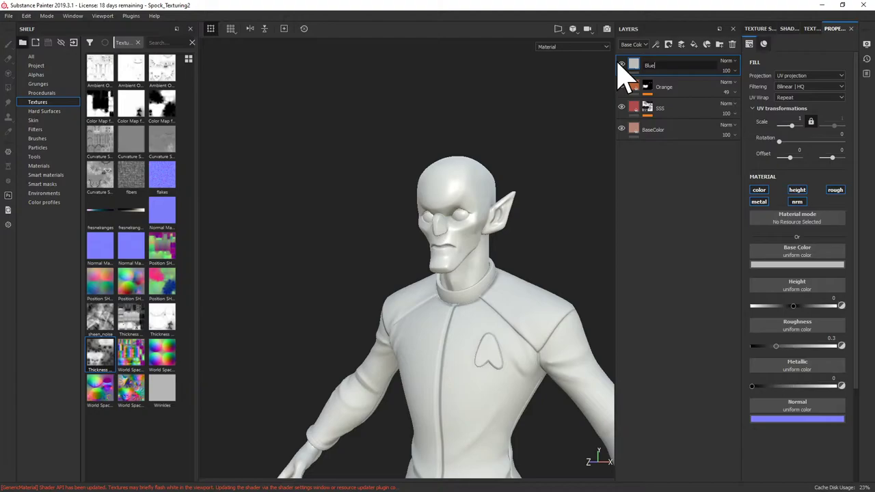
pyautogui.press('Return')
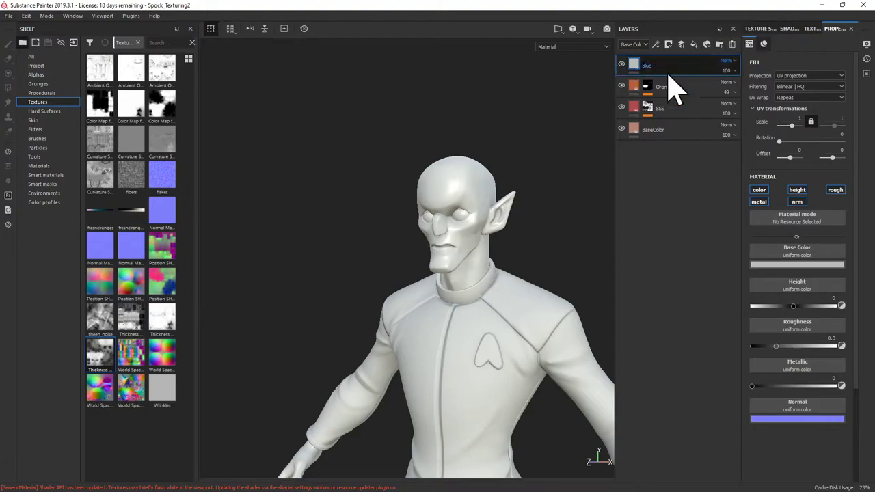
# Step: Give the Blue layer a black mask and add a paint effect to that mask
pyautogui.rightClick(636, 63)
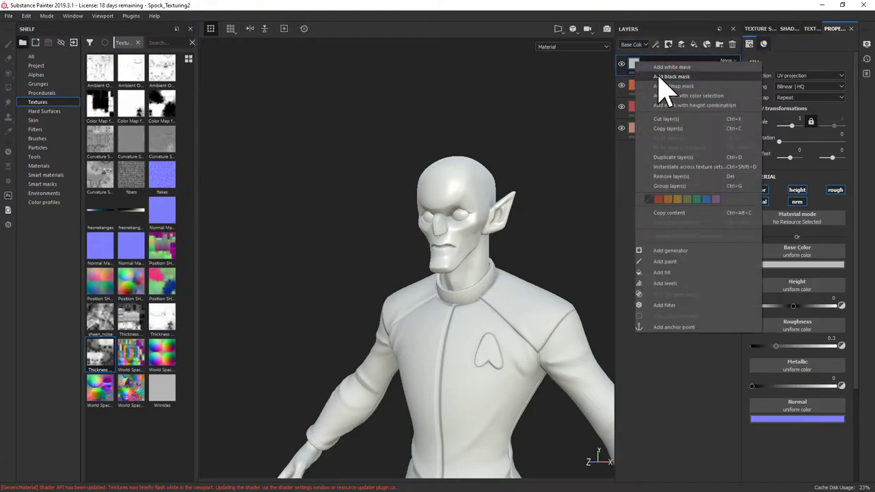
pyautogui.click(658, 77)
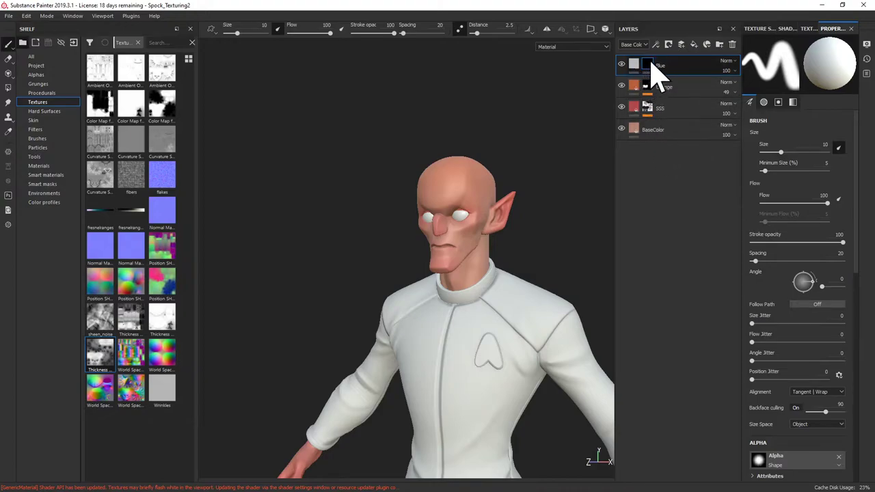
pyautogui.rightClick(650, 67)
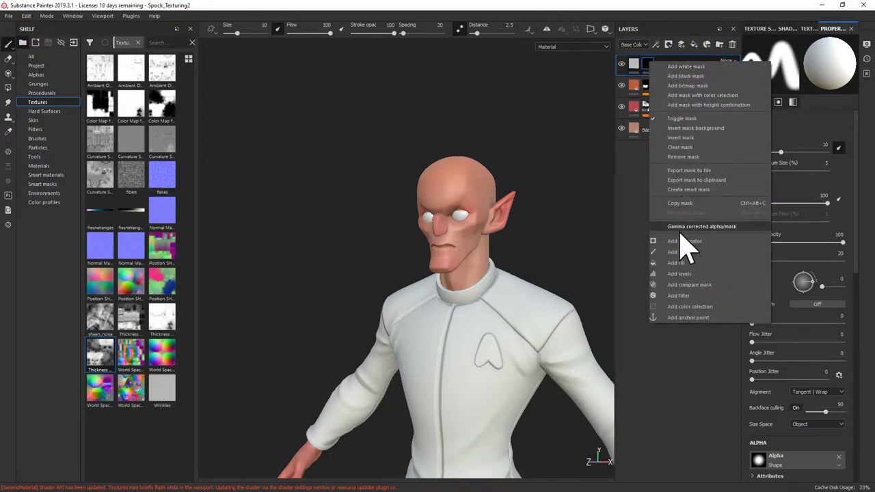
pyautogui.click(683, 253)
# Step: Turn on symmetry and paint the cheek and jaw area into the Blue mask, reducing the brush size to 2.05
pyautogui.moveTo(506, 140)
pyautogui.keyDown('alt'); pyautogui.mouseDown()
pyautogui.moveTo(552, 108)
pyautogui.moveTo(501, 110)
pyautogui.moveTo(494, 98)
pyautogui.moveTo(488, 107)
pyautogui.moveTo(511, 111)
pyautogui.mouseUp(); pyautogui.keyUp('alt')
pyautogui.keyDown('alt'); pyautogui.moveTo(470, 104); pyautogui.dragTo(493, 102, button='middle'); pyautogui.keyUp('alt')
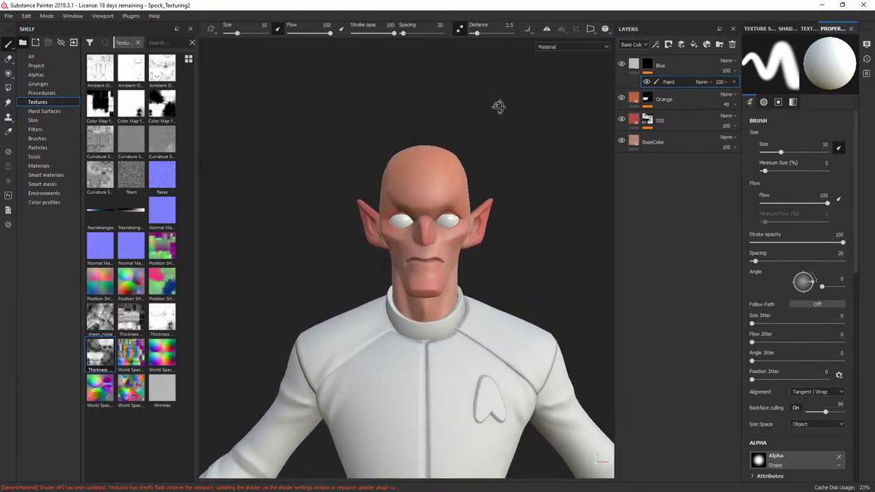
pyautogui.click(547, 29)
pyautogui.keyDown('alt'); pyautogui.moveTo(558, 154); pyautogui.dragTo(504, 102); pyautogui.keyUp('alt')
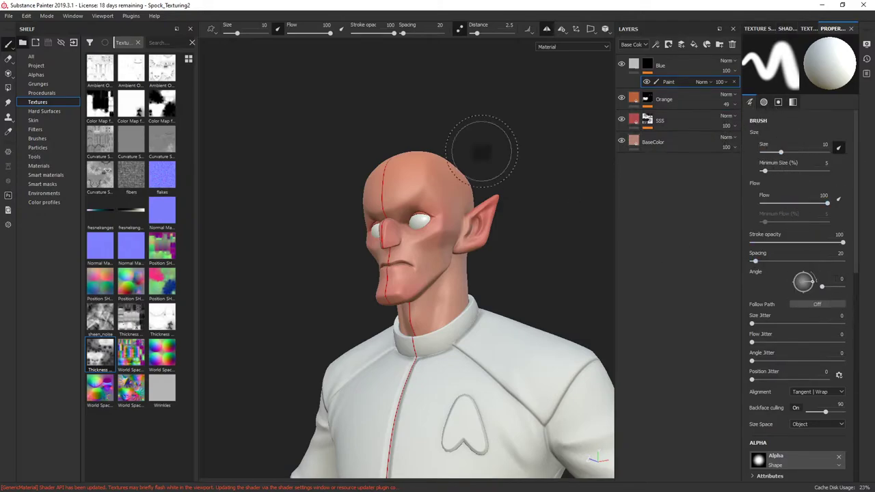
pyautogui.moveTo(435, 263)
pyautogui.mouseDown()
pyautogui.moveTo(428, 268)
pyautogui.moveTo(447, 291)
pyautogui.moveTo(438, 268)
pyautogui.mouseUp()
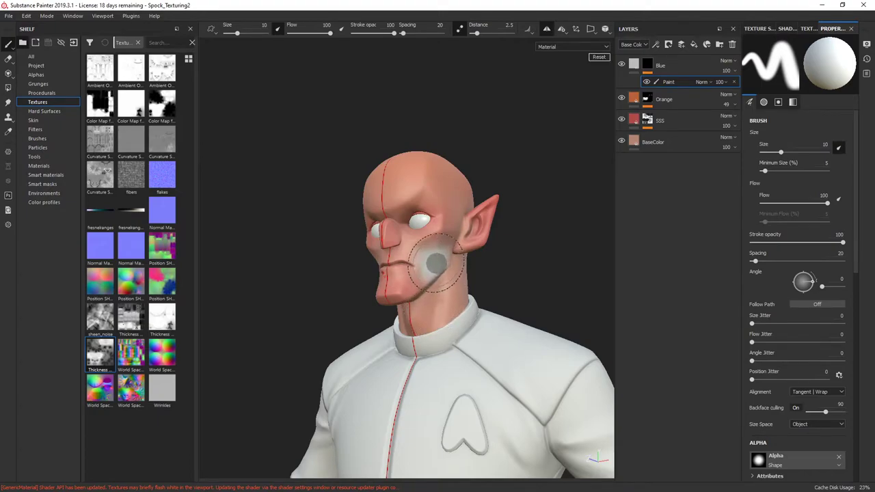
pyautogui.keyDown('ctrl'); pyautogui.moveTo(438, 267); pyautogui.dragTo(443, 257, button='right'); pyautogui.keyUp('ctrl')
pyautogui.moveTo(443, 257)
pyautogui.keyDown('alt'); pyautogui.mouseDown()
pyautogui.moveTo(463, 267)
pyautogui.moveTo(437, 273)
pyautogui.moveTo(447, 250)
pyautogui.mouseUp(); pyautogui.keyUp('alt')
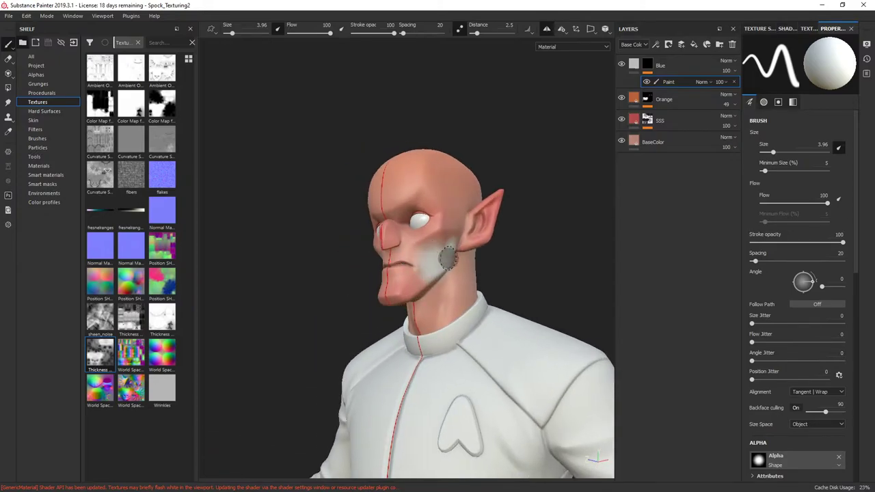
pyautogui.keyDown('ctrl'); pyautogui.moveTo(445, 250); pyautogui.dragTo(444, 249, button='right'); pyautogui.keyUp('ctrl')
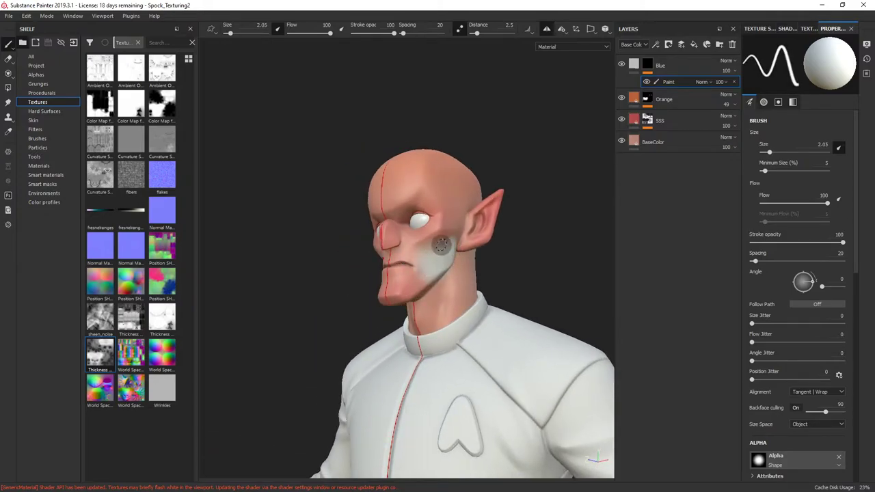
pyautogui.moveTo(439, 248); pyautogui.dragTo(415, 296)
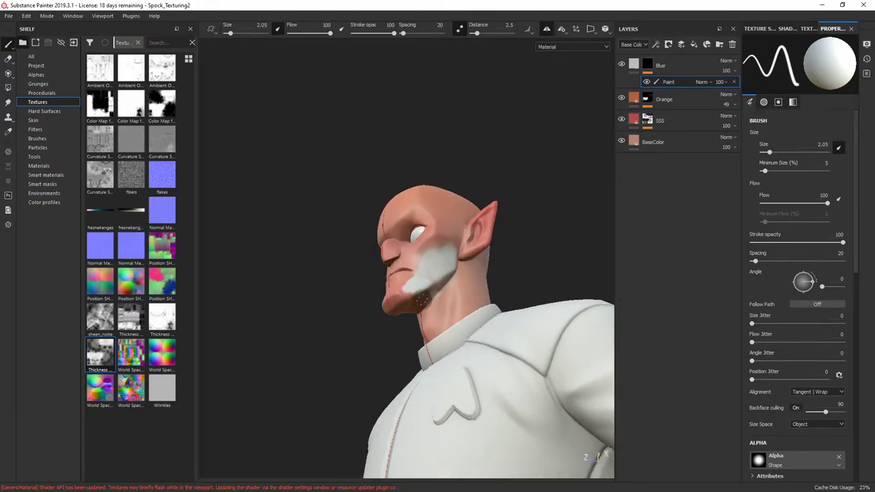
# Step: Turn off Lazy Mouse and paint the rest of the beard area over the jawline, chin and upper lip
pyautogui.click(460, 28)
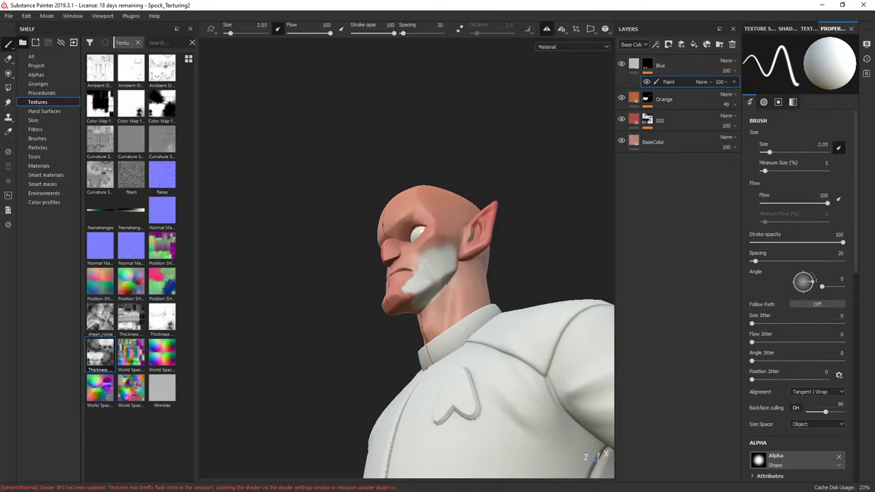
pyautogui.keyDown('alt'); pyautogui.moveTo(388, 301); pyautogui.dragTo(390, 293); pyautogui.keyUp('alt')
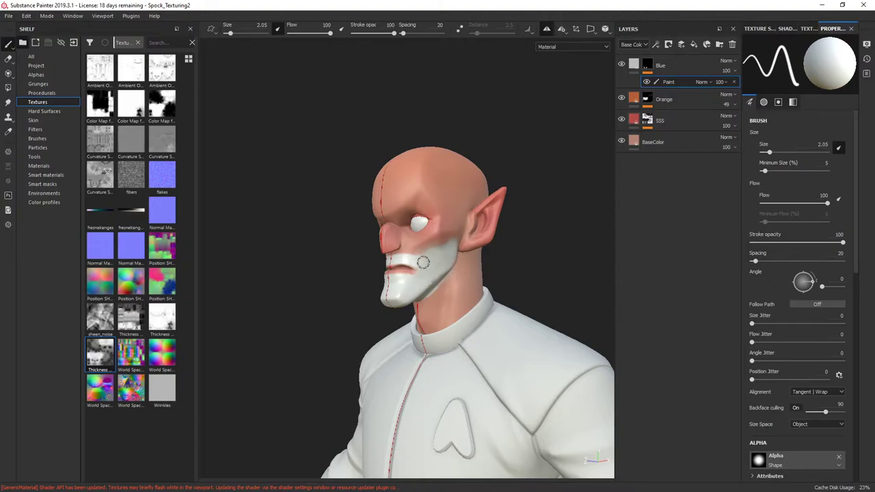
pyautogui.keyDown('alt'); pyautogui.moveTo(451, 251); pyautogui.dragTo(404, 266); pyautogui.keyUp('alt')
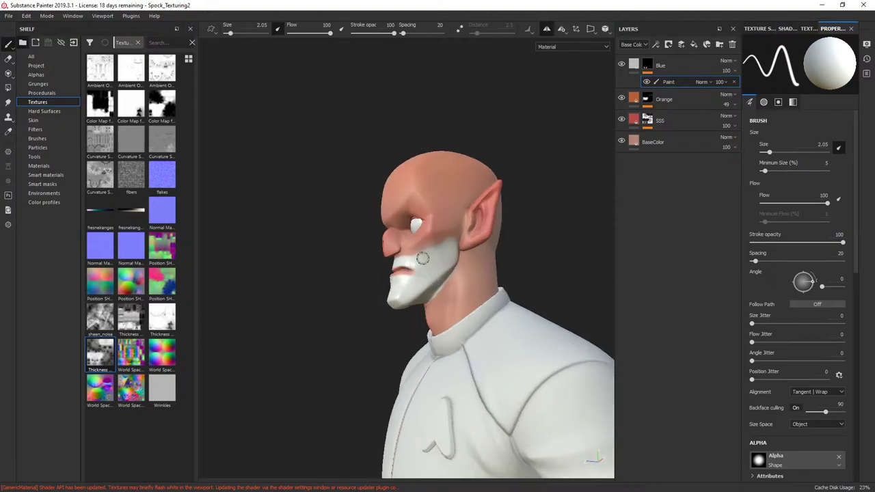
pyautogui.moveTo(429, 293)
pyautogui.keyDown('alt'); pyautogui.mouseDown()
pyautogui.moveTo(460, 248)
pyautogui.moveTo(396, 259)
pyautogui.mouseUp(); pyautogui.keyUp('alt')
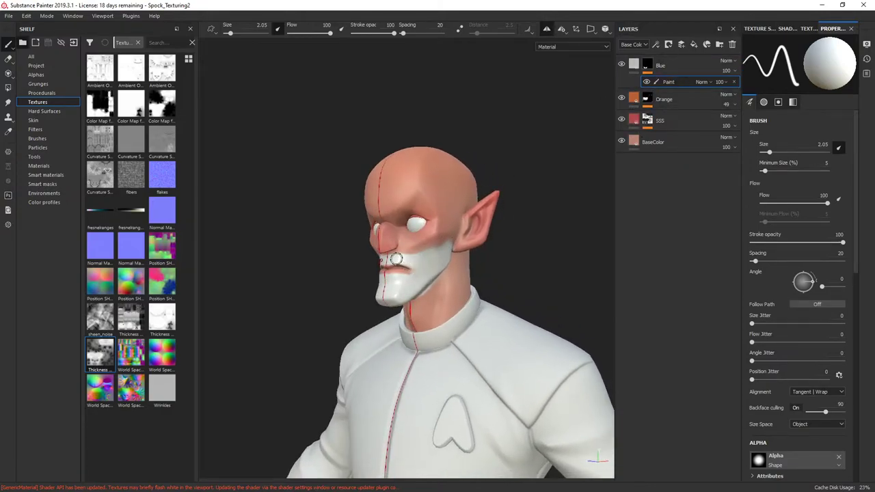
# Step: Set the Blue layer's base color to a saturated blue (H 0.611, S 0.983, V 0.376) and reselect its mask
pyautogui.click(639, 67)
pyautogui.click(797, 268)
pyautogui.click(826, 309)
pyautogui.click(806, 305)
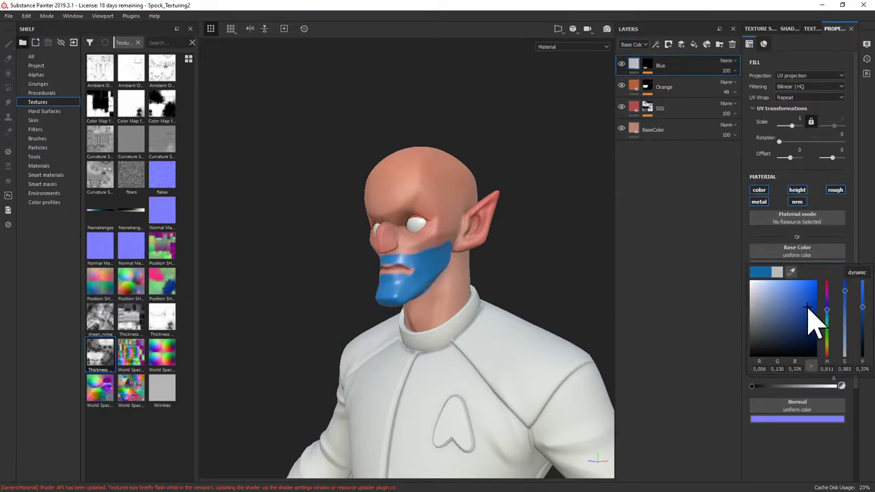
pyautogui.click(647, 68)
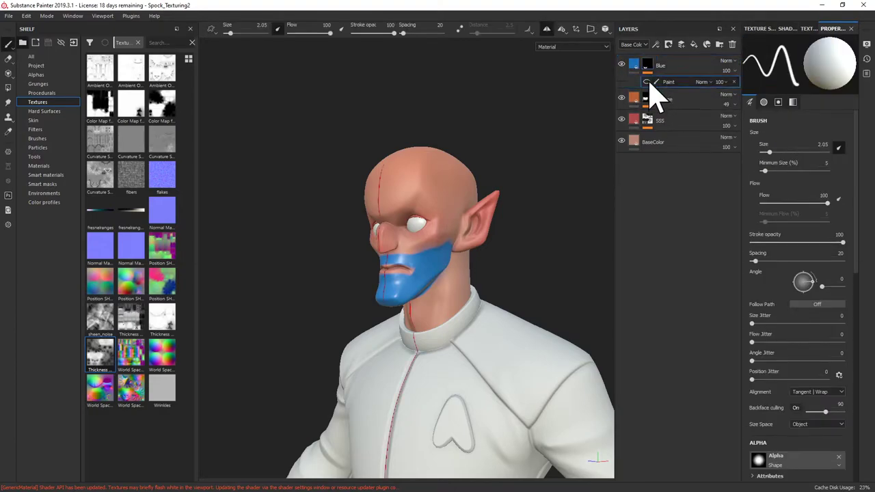
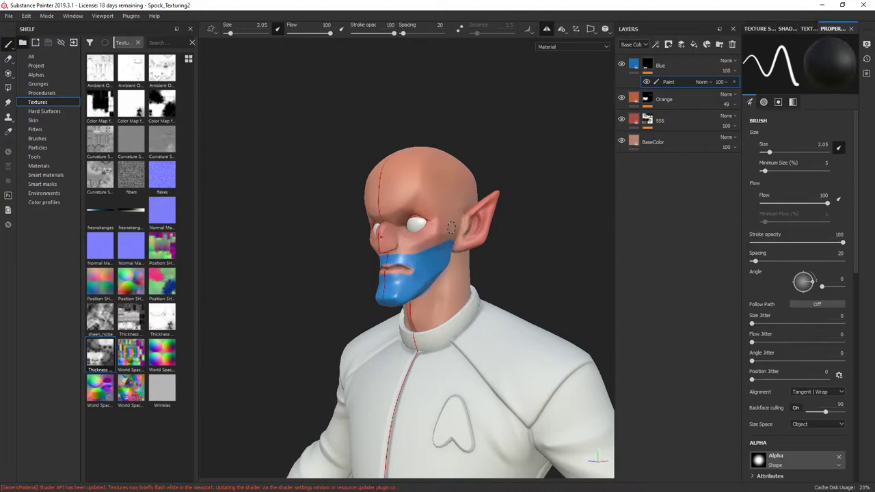
# Step: Restrict the Blue fill layer to the color channel by turning off its metal, normal, height and roughness channels
pyautogui.keyDown('alt'); pyautogui.moveTo(469, 264); pyautogui.dragTo(439, 247); pyautogui.keyUp('alt')
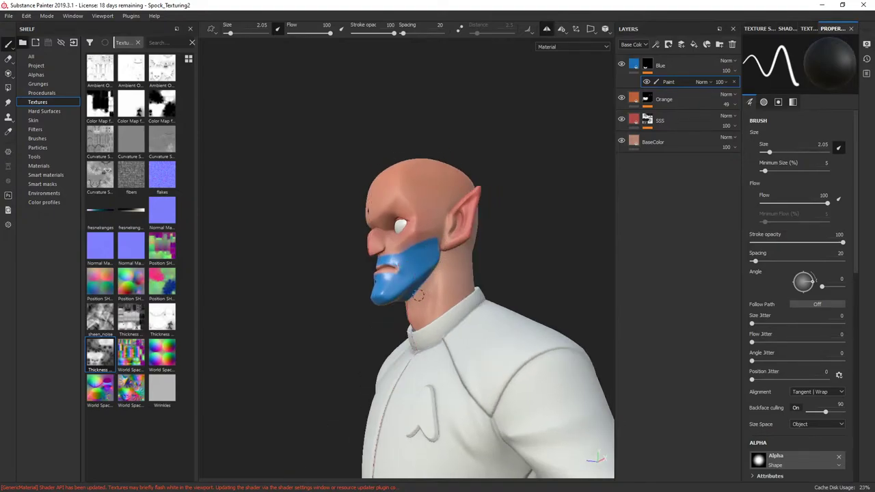
pyautogui.keyDown('alt'); pyautogui.moveTo(363, 309); pyautogui.dragTo(439, 273); pyautogui.keyUp('alt')
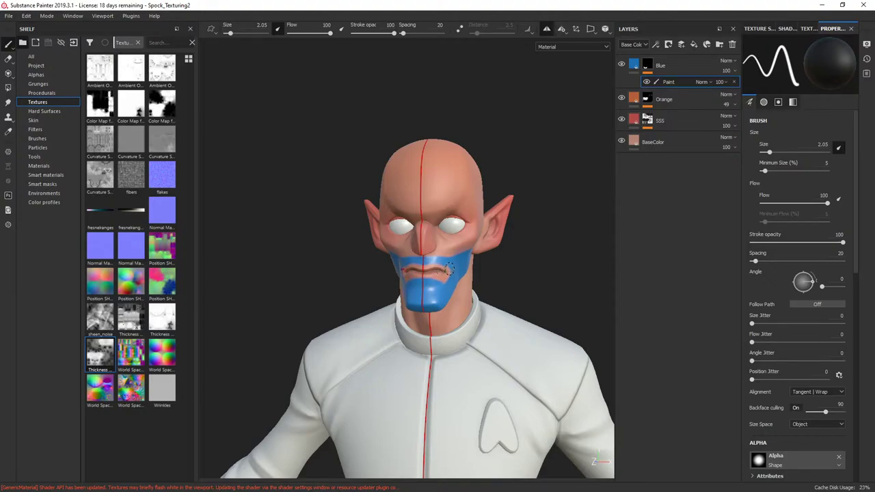
pyautogui.keyDown('alt'); pyautogui.moveTo(449, 271); pyautogui.dragTo(411, 272); pyautogui.keyUp('alt')
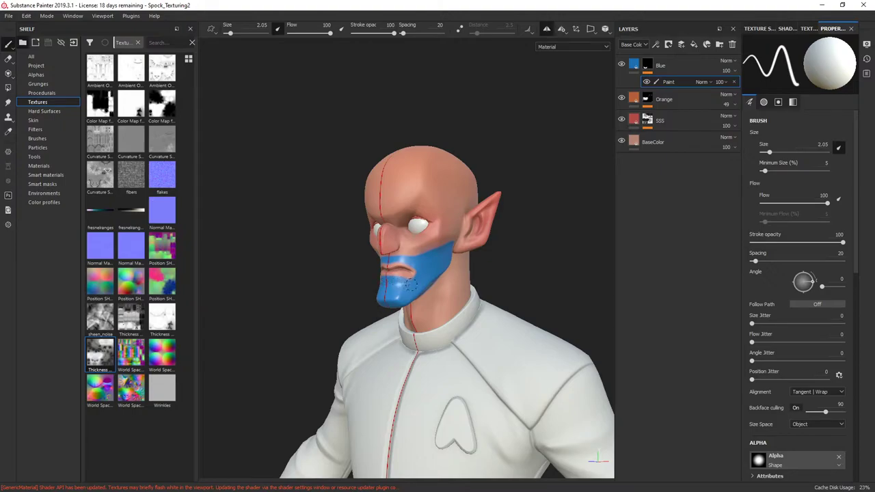
pyautogui.moveTo(441, 279)
pyautogui.keyDown('alt'); pyautogui.mouseDown()
pyautogui.moveTo(413, 277)
pyautogui.moveTo(438, 260)
pyautogui.moveTo(443, 280)
pyautogui.moveTo(438, 272)
pyautogui.mouseUp(); pyautogui.keyUp('alt')
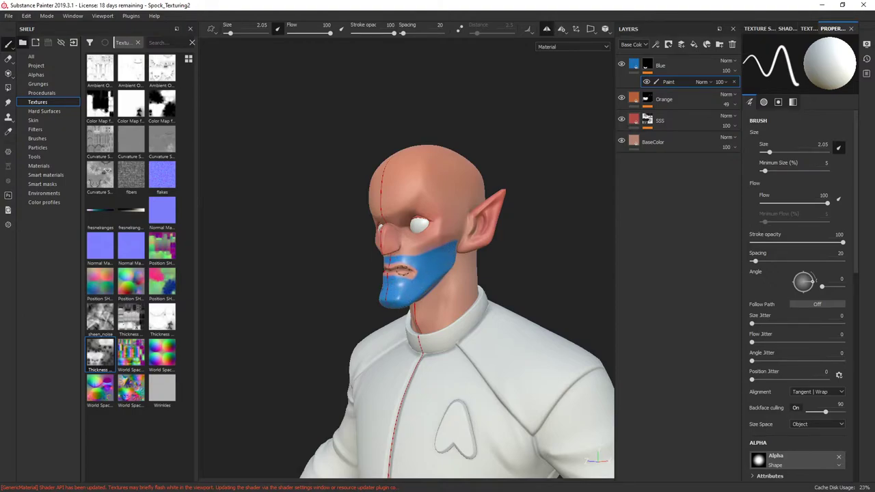
pyautogui.keyDown('alt'); pyautogui.moveTo(424, 301); pyautogui.dragTo(376, 285); pyautogui.keyUp('alt')
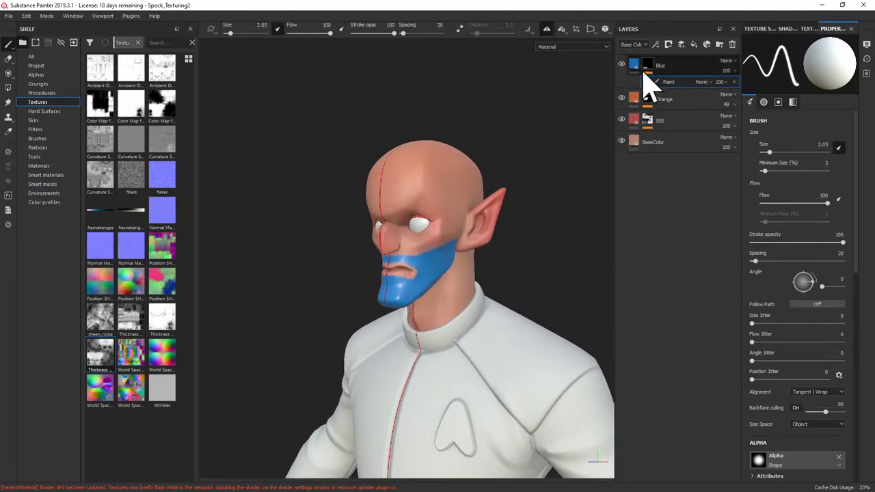
pyautogui.click(635, 67)
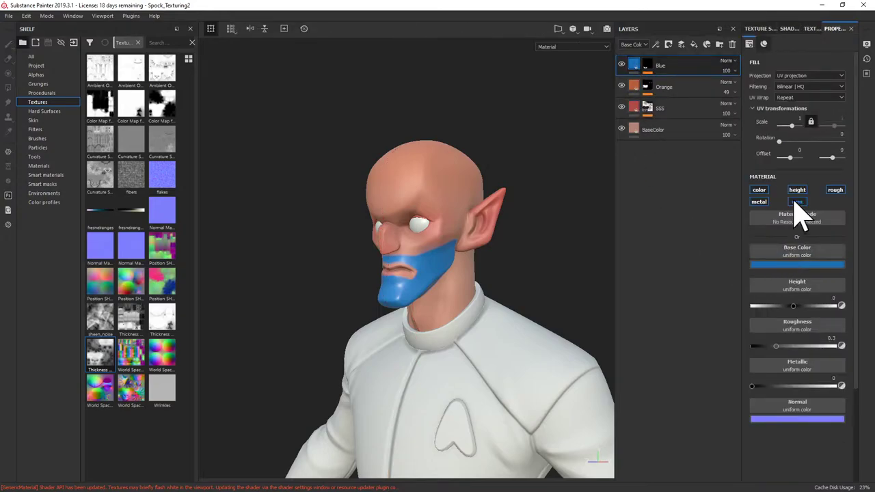
pyautogui.click(760, 202)
pyautogui.click(797, 202)
pyautogui.click(797, 190)
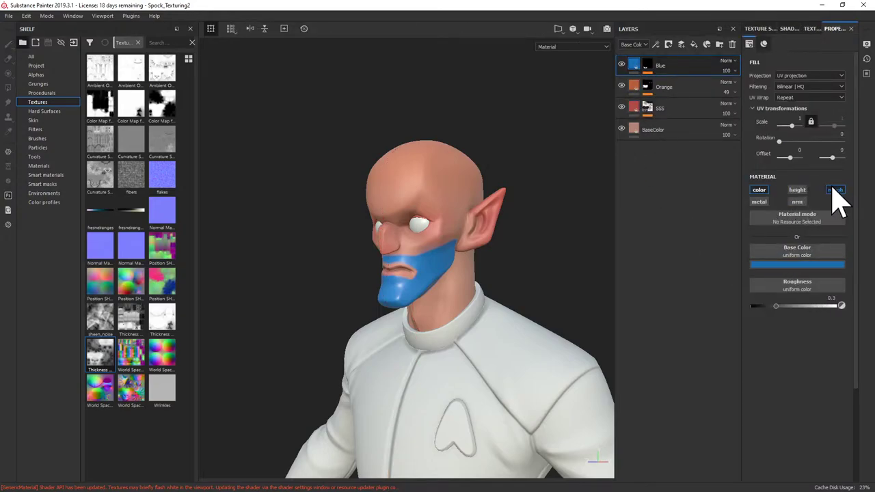
pyautogui.click(835, 190)
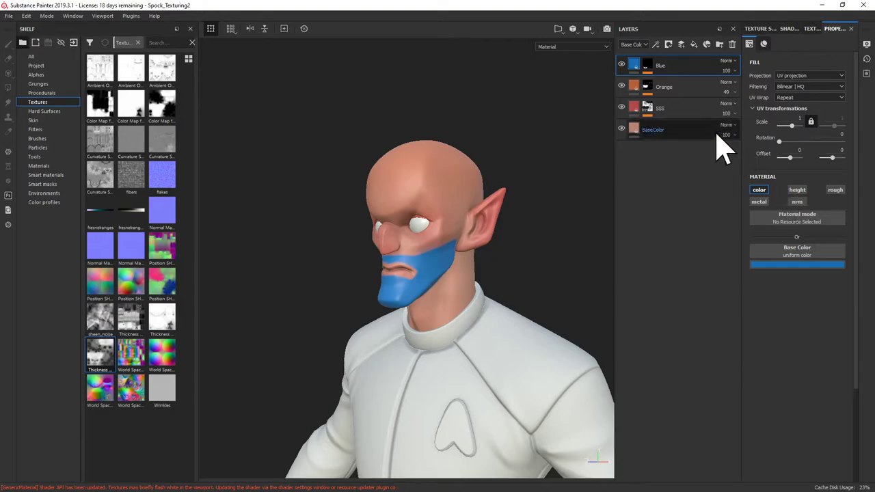
# Step: Add a Blur filter above the paint effect in the Blue layer's mask and set its blur intensity to 4.43
pyautogui.click(646, 65)
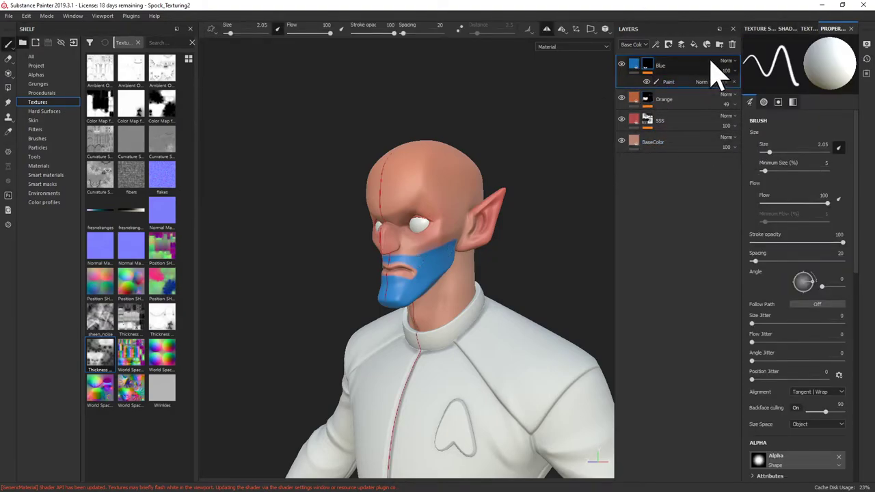
pyautogui.click(663, 82)
pyautogui.rightClick(669, 96)
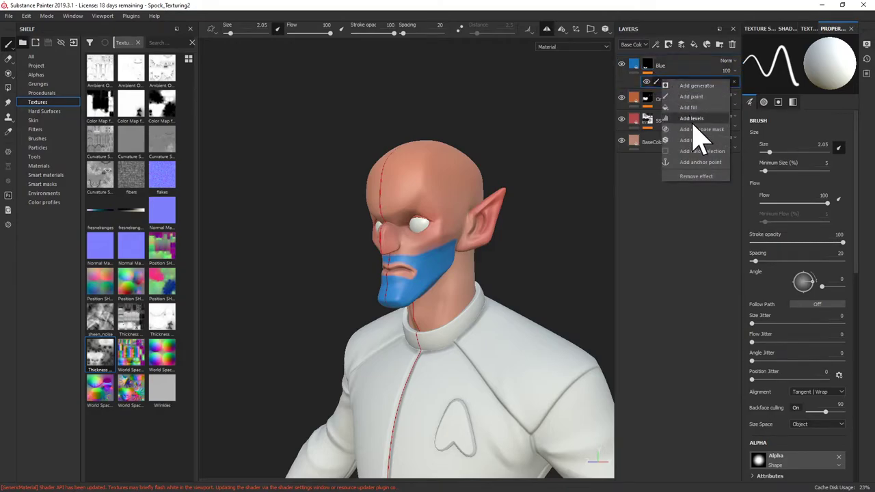
pyautogui.click(707, 153)
pyautogui.click(802, 61)
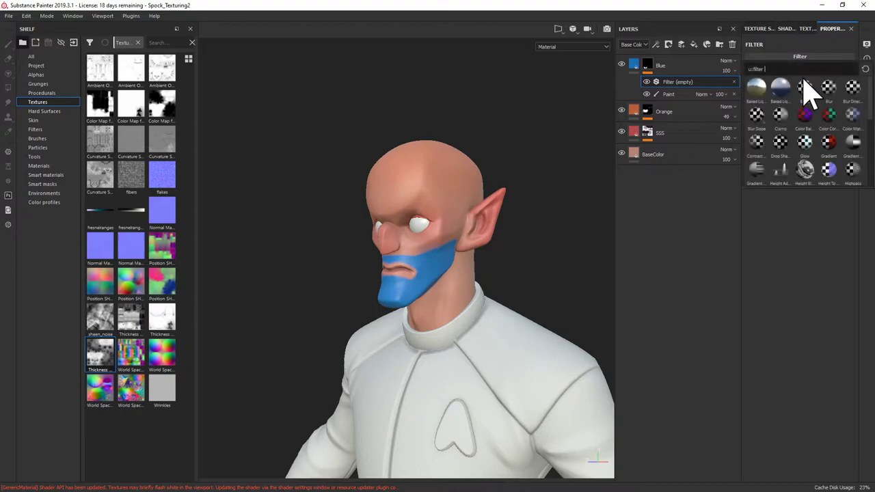
pyautogui.click(828, 87)
pyautogui.click(772, 105)
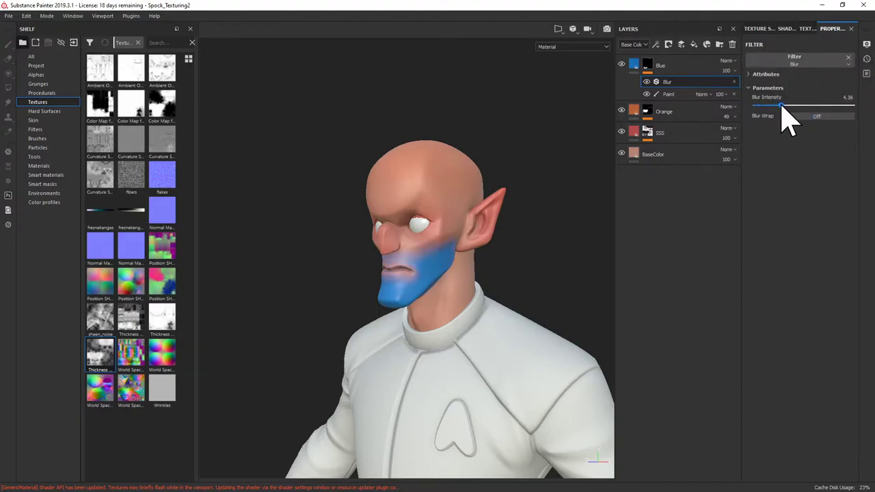
pyautogui.moveTo(784, 107); pyautogui.dragTo(782, 106)
pyautogui.keyDown('alt'); pyautogui.moveTo(527, 130); pyautogui.dragTo(471, 171); pyautogui.keyUp('alt')
pyautogui.keyDown('alt'); pyautogui.moveTo(417, 301); pyautogui.dragTo(444, 273); pyautogui.keyUp('alt')
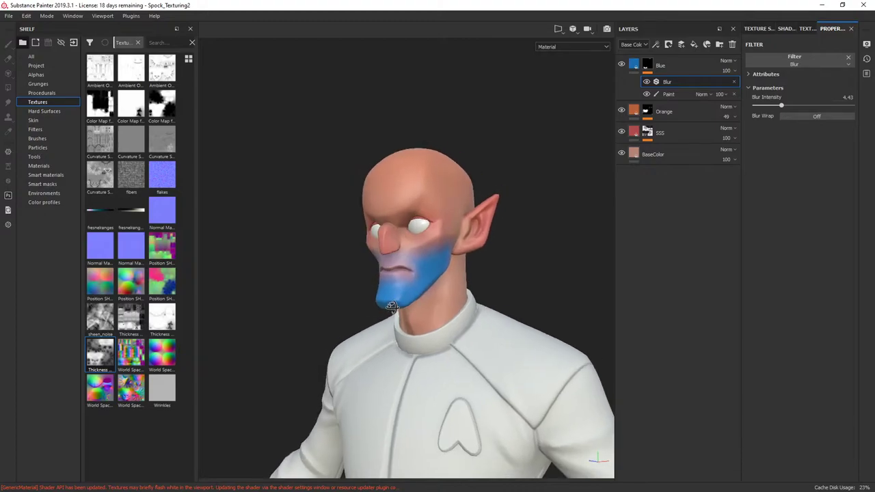
# Step: Lower the Blue layer's opacity to 22
pyautogui.click(729, 62)
pyautogui.click(698, 64)
pyautogui.click(726, 70)
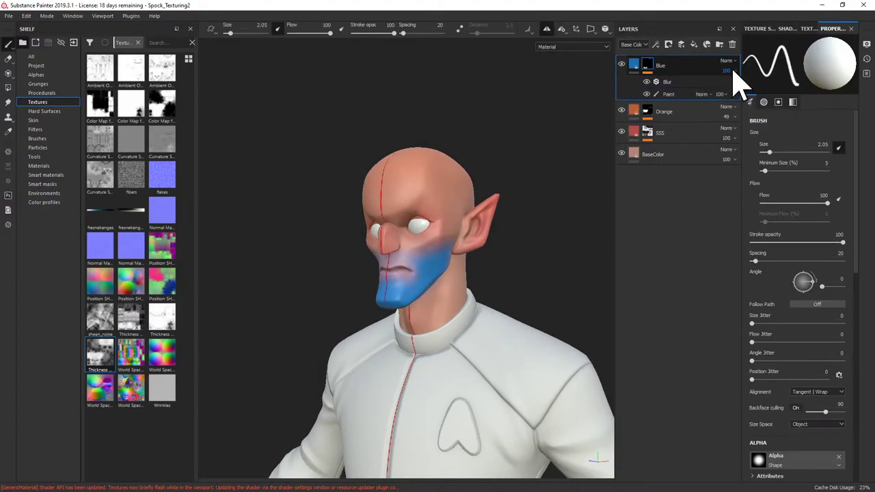
pyautogui.moveTo(743, 98); pyautogui.dragTo(737, 99)
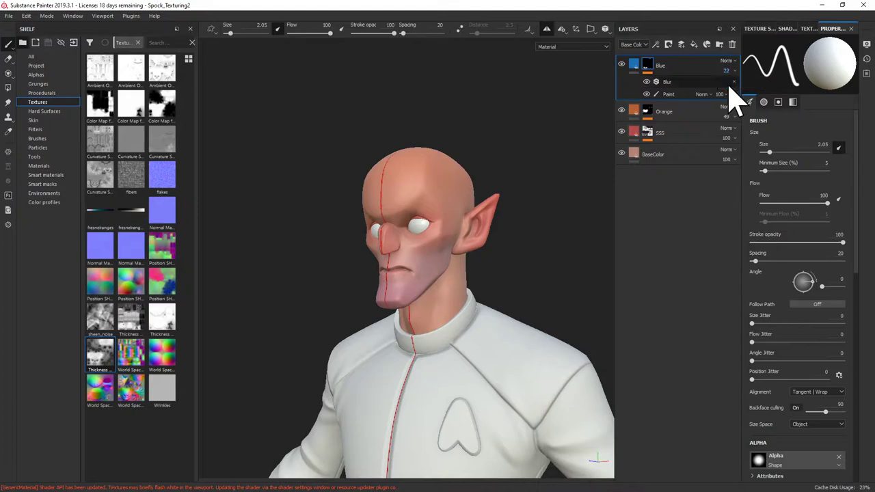
# Step: Change the Blue layer's base color to a darker, less saturated blue
pyautogui.click(632, 67)
pyautogui.click(793, 265)
pyautogui.moveTo(797, 305); pyautogui.dragTo(781, 317)
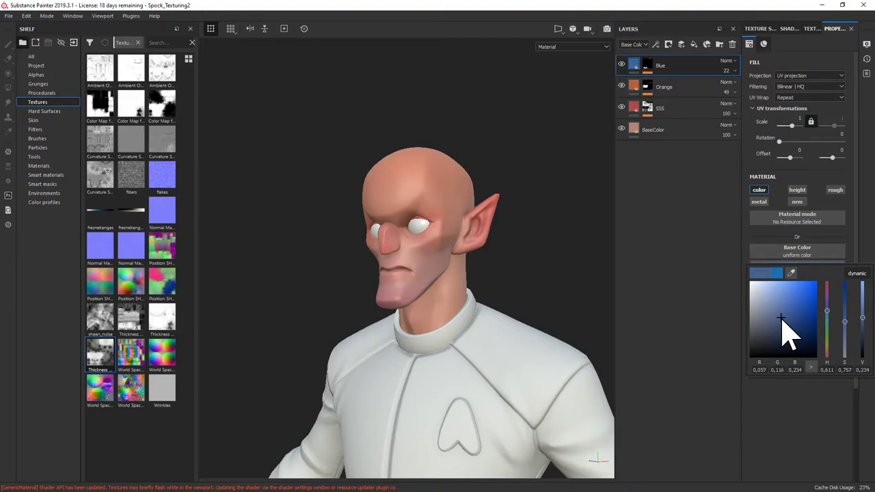
# Step: Compare the head with the Blue and Orange layers hidden and shown, and examine the skin tones from several angles
pyautogui.click(625, 69)
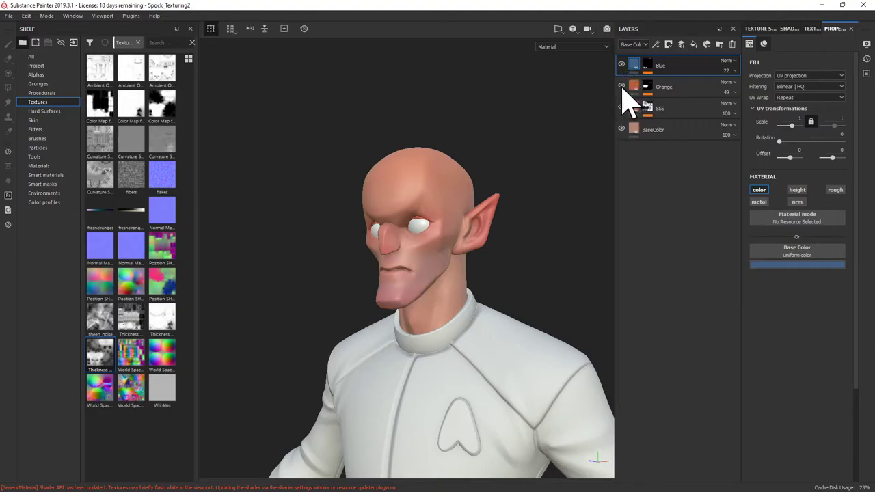
pyautogui.keyDown('alt'); pyautogui.moveTo(615, 185); pyautogui.dragTo(440, 184); pyautogui.keyUp('alt')
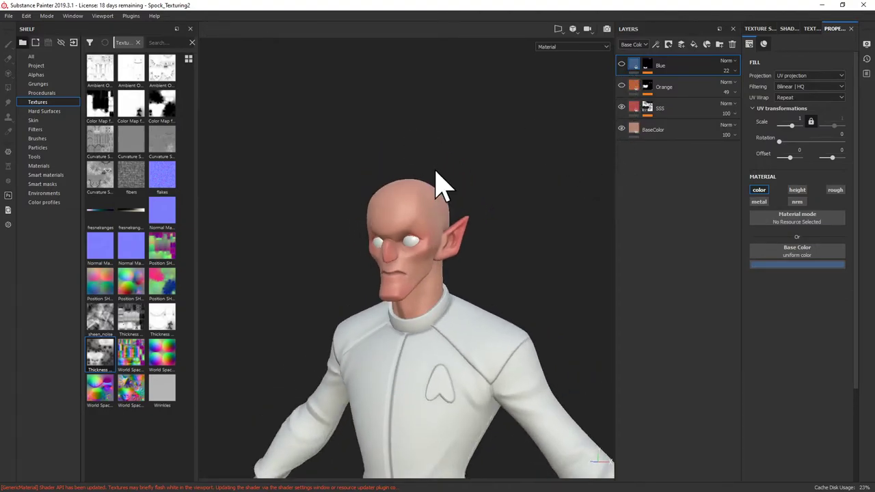
pyautogui.click(622, 86)
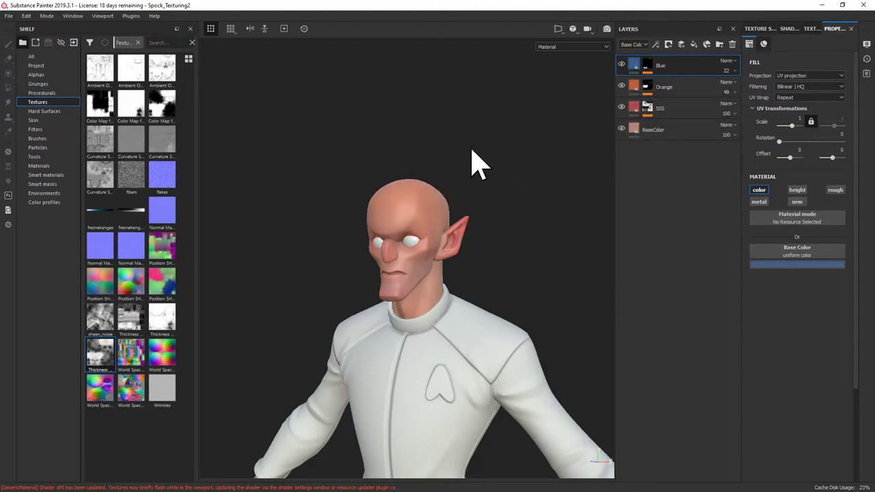
pyautogui.keyDown('alt'); pyautogui.moveTo(478, 167); pyautogui.dragTo(411, 195); pyautogui.keyUp('alt')
pyautogui.keyDown('alt'); pyautogui.moveTo(487, 270); pyautogui.dragTo(479, 184); pyautogui.keyUp('alt')
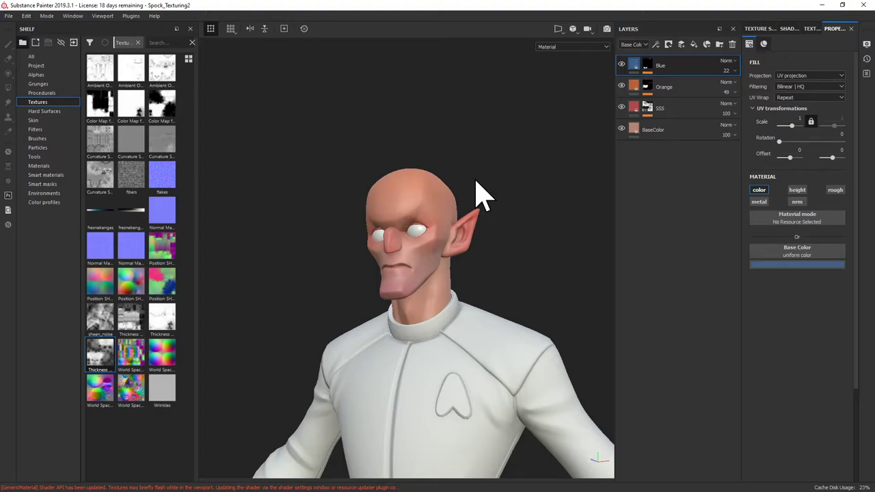
pyautogui.keyDown('alt'); pyautogui.moveTo(482, 197); pyautogui.dragTo(387, 172); pyautogui.keyUp('alt')
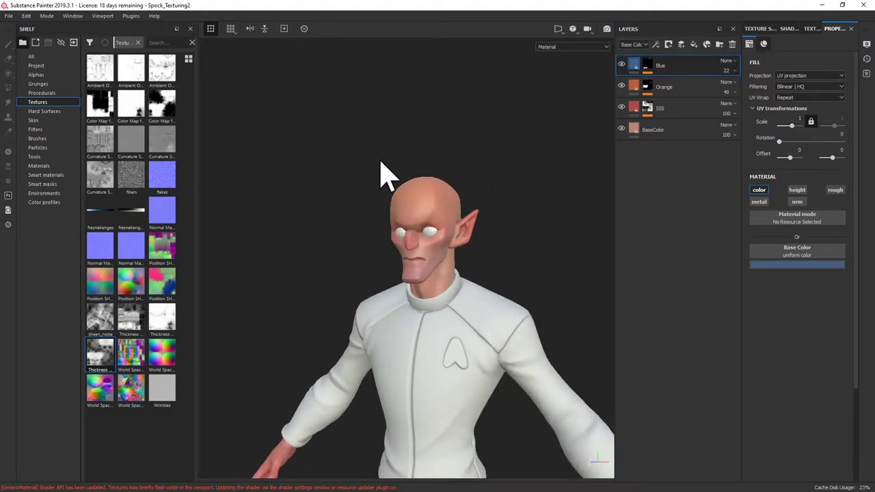
pyautogui.scroll(2, 383, 143)
pyautogui.keyDown('alt'); pyautogui.moveTo(367, 139); pyautogui.dragTo(547, 376, button='right'); pyautogui.keyUp('alt')
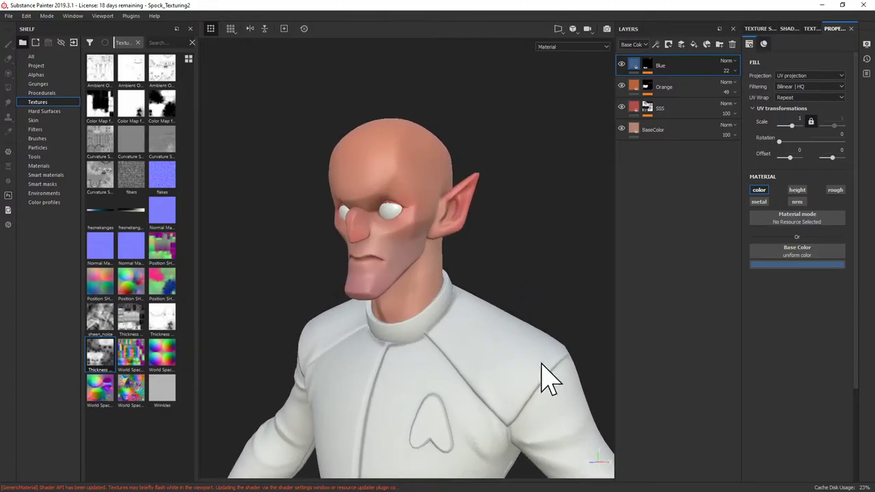
pyautogui.keyDown('alt'); pyautogui.moveTo(547, 376); pyautogui.dragTo(451, 180); pyautogui.keyUp('alt')
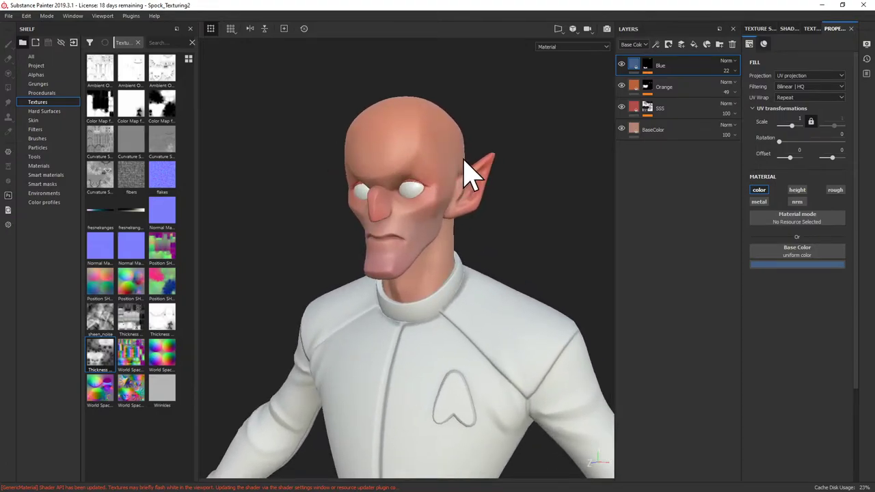
pyautogui.keyDown('alt'); pyautogui.moveTo(492, 102); pyautogui.dragTo(428, 117); pyautogui.keyUp('alt')
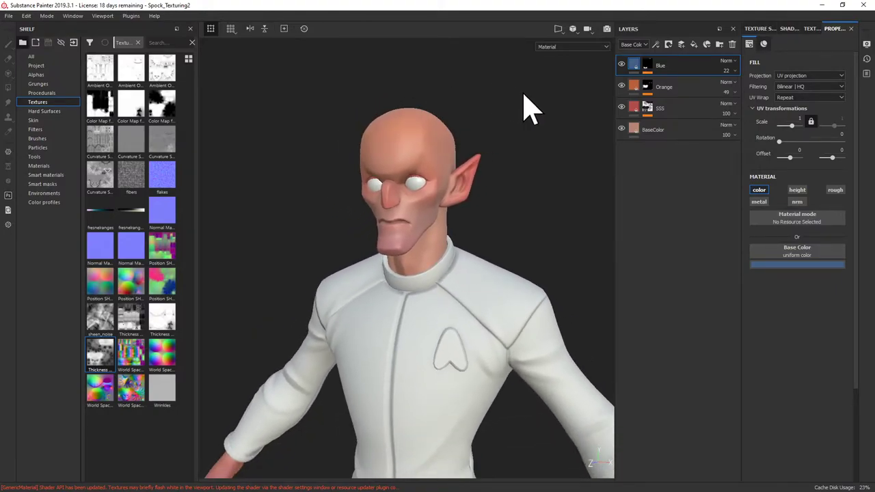
pyautogui.keyDown('alt'); pyautogui.moveTo(498, 87); pyautogui.dragTo(485, 146); pyautogui.keyUp('alt')
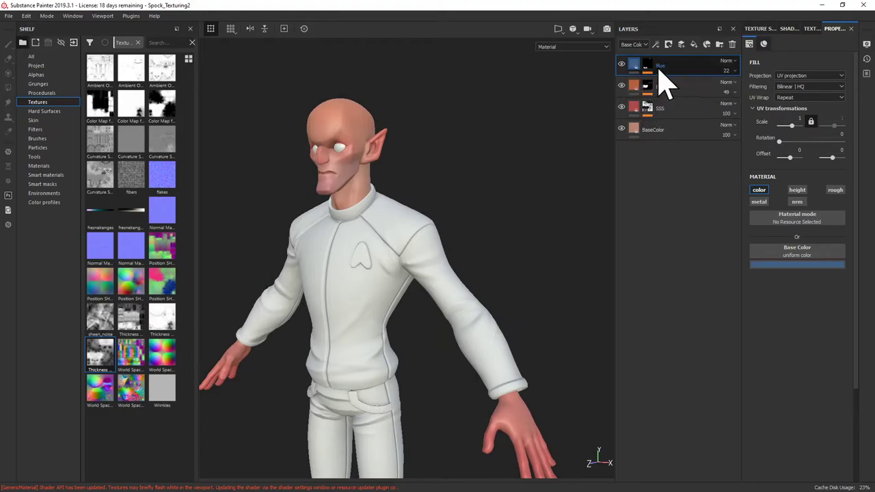
# Step: Add a fill layer named Light above the Blue layer and give it a black mask
pyautogui.click(693, 46)
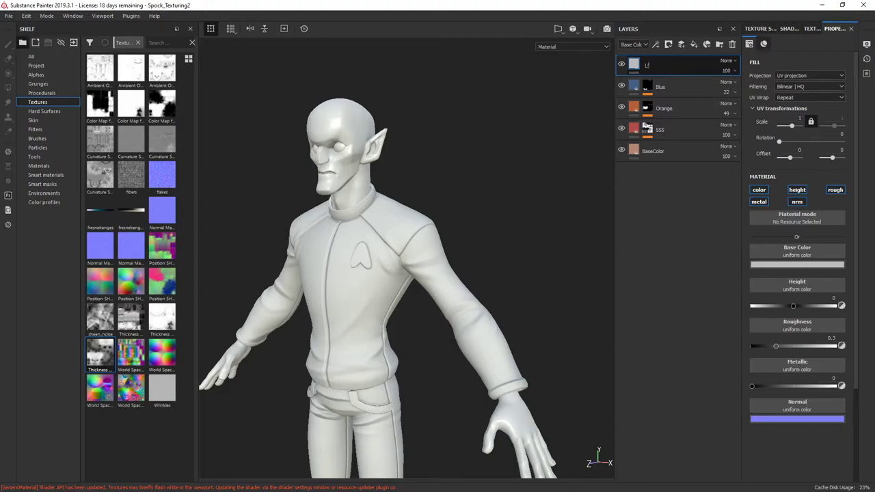
pyautogui.rightClick(635, 64)
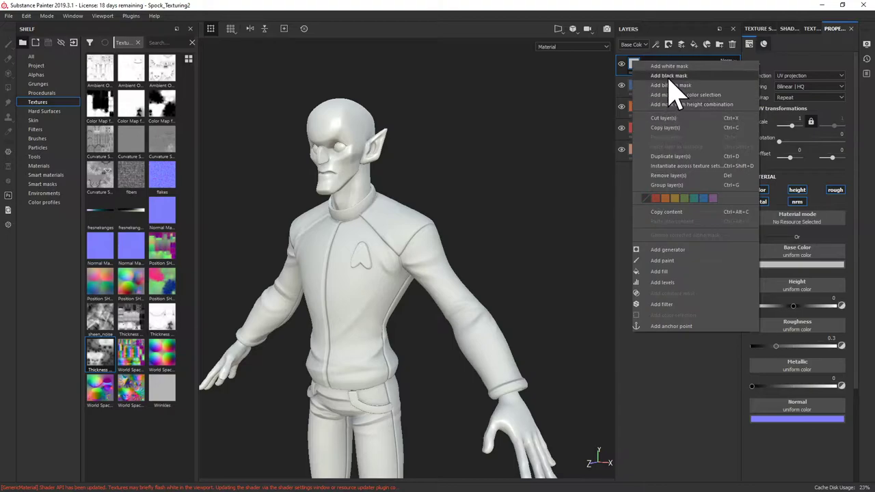
pyautogui.click(669, 76)
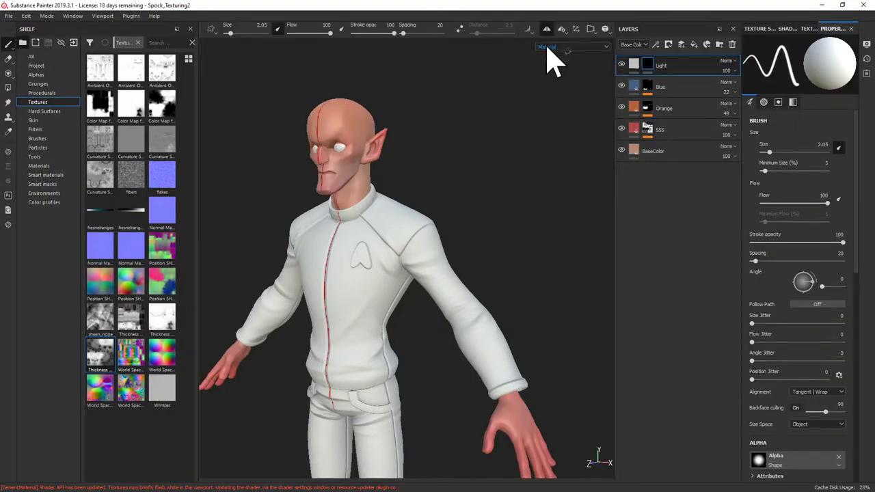
# Step: Add a Light generator to the Light layer's mask and set its vertical angle to 266
pyautogui.rightClick(648, 64)
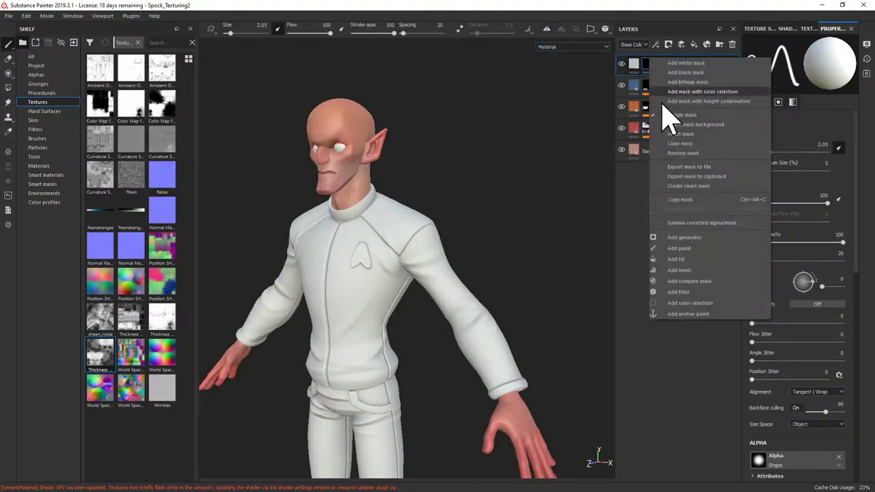
pyautogui.click(681, 237)
pyautogui.click(801, 63)
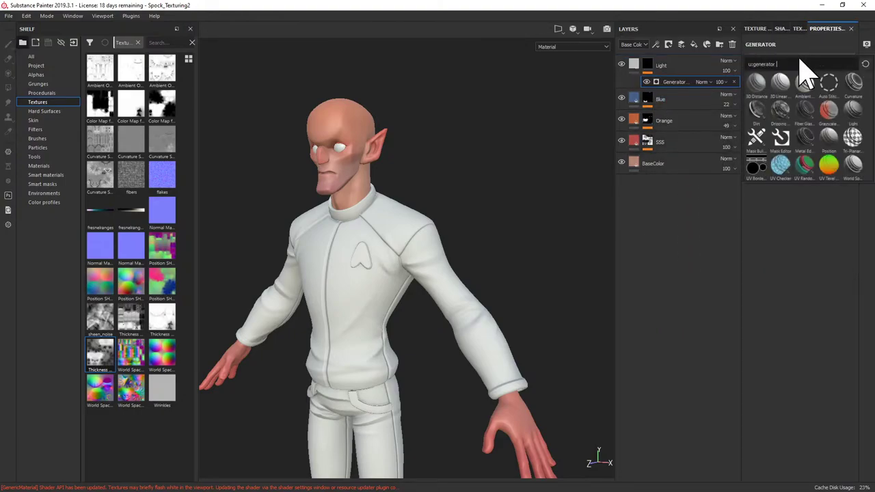
pyautogui.click(853, 115)
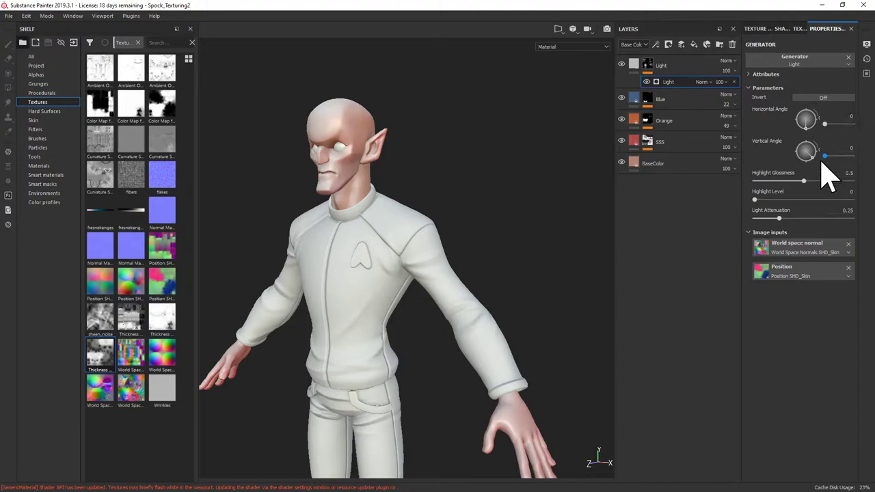
pyautogui.moveTo(809, 167); pyautogui.dragTo(807, 169)
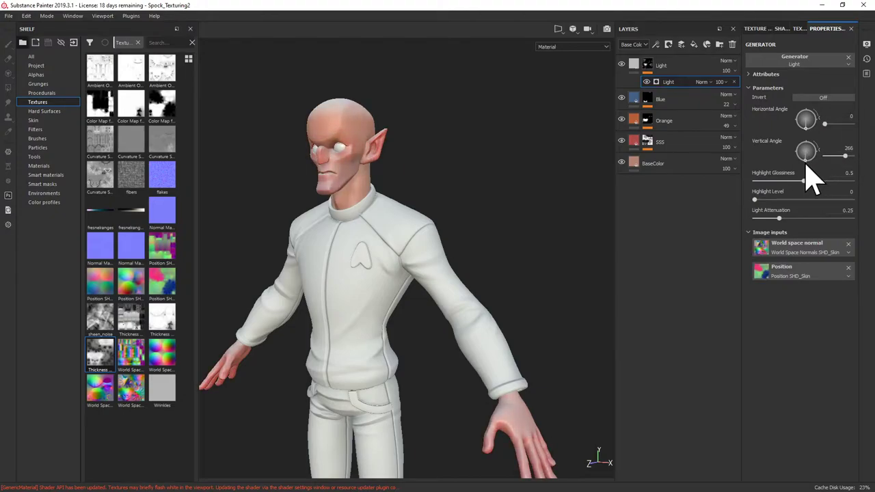
# Step: Set the Light layer's base color to a warm light orange, R 0.808, G 0.376, B 0.202
pyautogui.keyDown('alt'); pyautogui.moveTo(524, 205); pyautogui.dragTo(580, 195); pyautogui.keyUp('alt')
pyautogui.keyDown('alt'); pyautogui.moveTo(447, 144); pyautogui.dragTo(527, 179); pyautogui.keyUp('alt')
pyautogui.keyDown('alt'); pyautogui.moveTo(526, 179); pyautogui.dragTo(593, 359, button='right'); pyautogui.keyUp('alt')
pyautogui.keyDown('alt'); pyautogui.moveTo(593, 359); pyautogui.dragTo(478, 283); pyautogui.keyUp('alt')
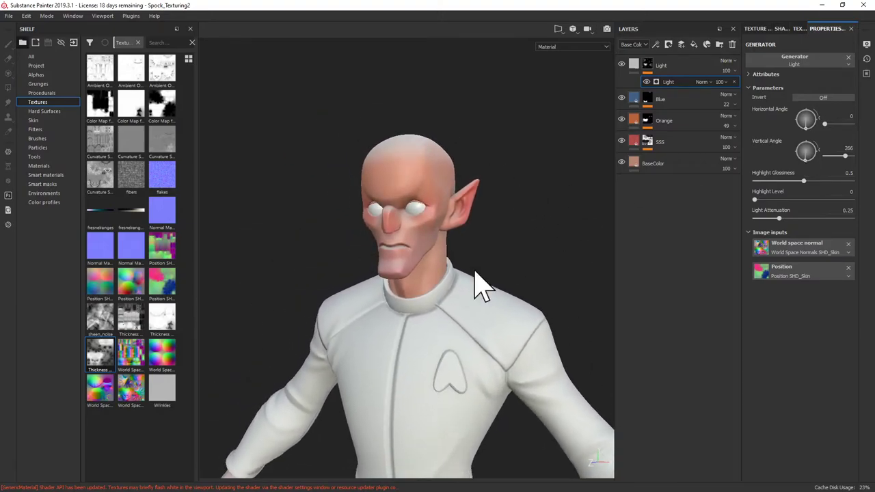
pyautogui.click(635, 65)
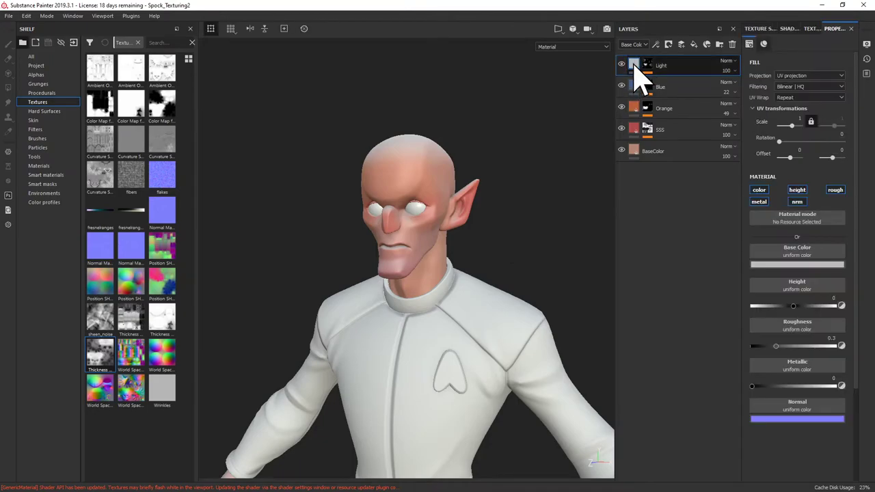
pyautogui.click(769, 266)
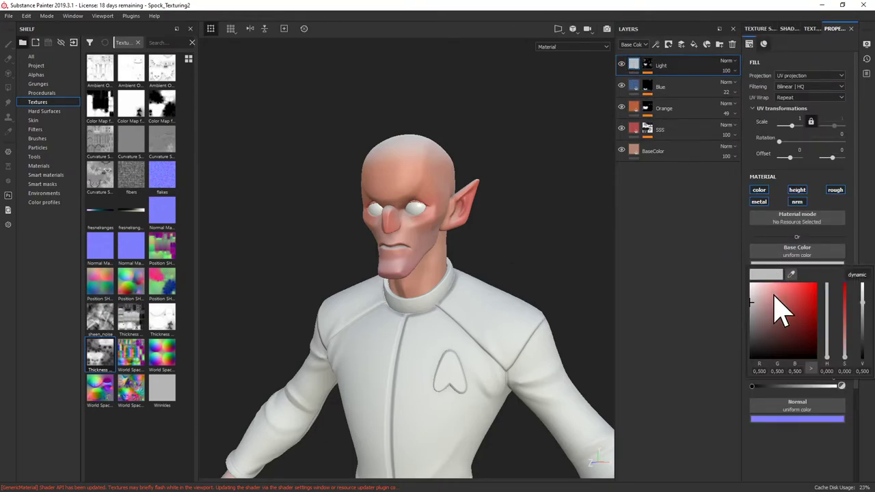
pyautogui.click(773, 291)
pyautogui.moveTo(827, 360)
pyautogui.mouseDown()
pyautogui.moveTo(827, 350)
pyautogui.moveTo(828, 358)
pyautogui.mouseUp()
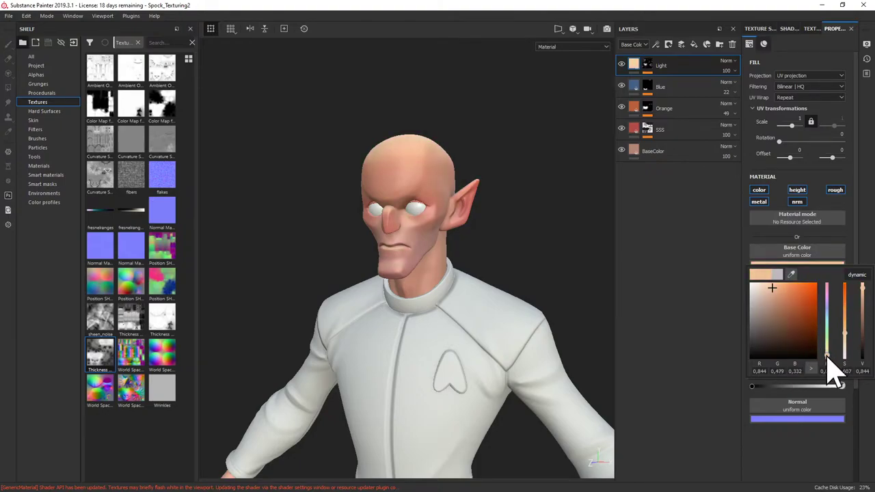
pyautogui.click(781, 292)
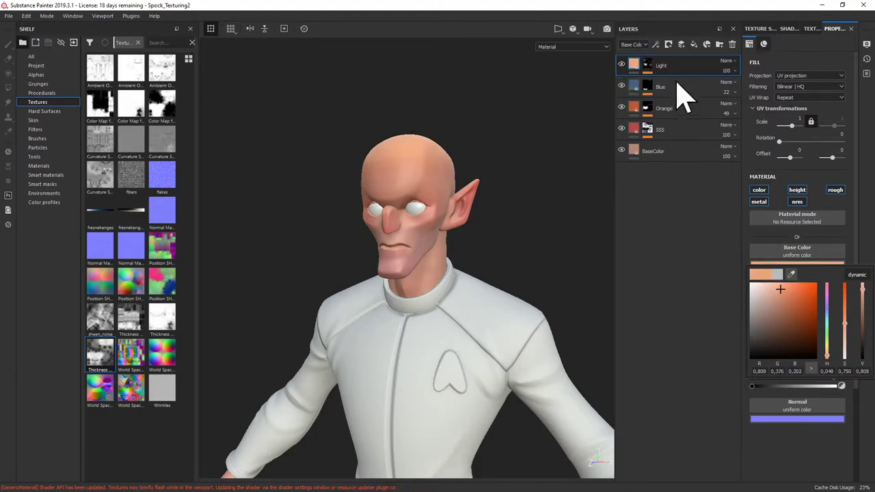
# Step: Reduce the Light layer's opacity to 45, comparing the skin with the layer hidden and shown
pyautogui.click(735, 71)
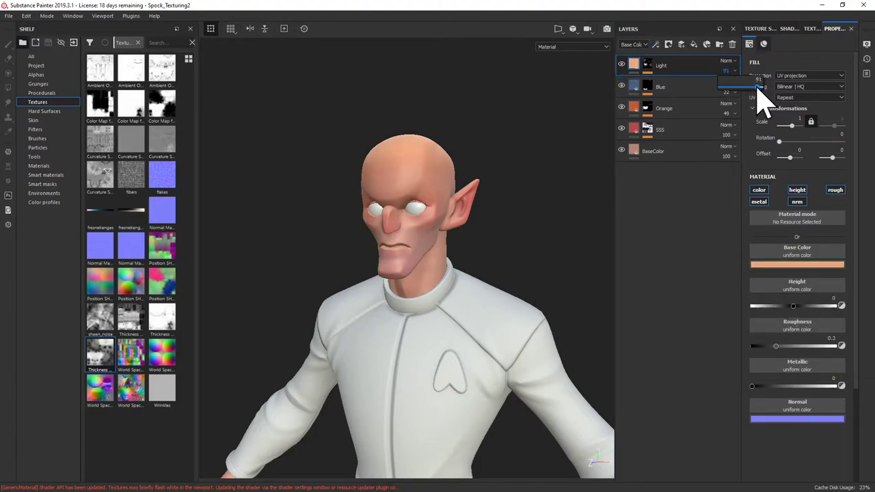
pyautogui.click(622, 63)
pyautogui.click(622, 63)
pyautogui.click(622, 65)
pyautogui.click(622, 64)
pyautogui.click(622, 65)
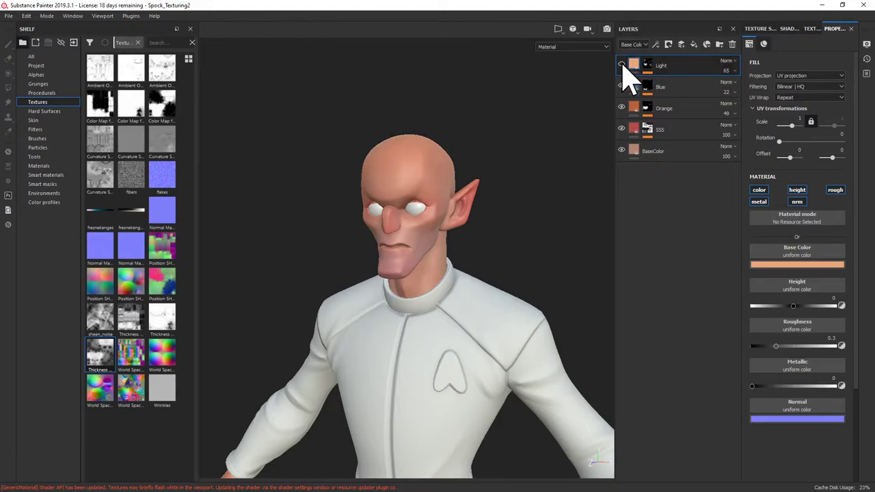
pyautogui.click(622, 65)
pyautogui.keyDown('alt'); pyautogui.moveTo(590, 117); pyautogui.dragTo(531, 129); pyautogui.keyUp('alt')
pyautogui.scroll(-3, 411, 135)
pyautogui.keyDown('alt'); pyautogui.moveTo(333, 136); pyautogui.dragTo(264, 133); pyautogui.keyUp('alt')
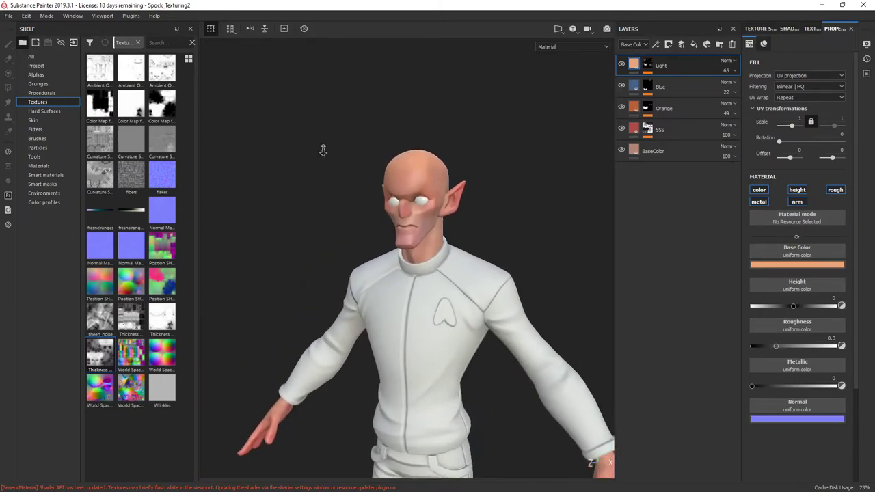
pyautogui.scroll(2, 342, 308)
pyautogui.keyDown('alt'); pyautogui.moveTo(342, 308); pyautogui.dragTo(533, 103); pyautogui.keyUp('alt')
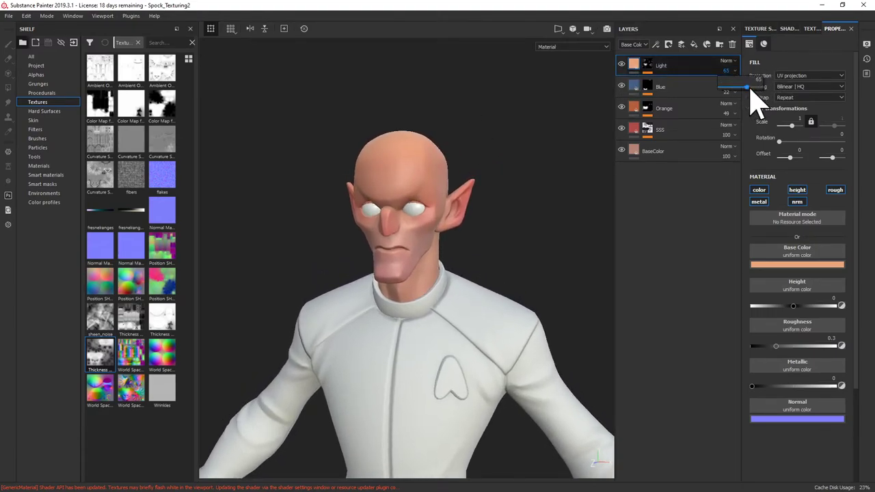
pyautogui.moveTo(744, 91); pyautogui.dragTo(739, 87)
# Step: Compare the head with the Light layer hidden and shown, and examine the face, hands and full figure from several angles
pyautogui.keyDown('alt'); pyautogui.moveTo(588, 86); pyautogui.dragTo(543, 102); pyautogui.keyUp('alt')
pyautogui.keyDown('alt'); pyautogui.moveTo(543, 101); pyautogui.dragTo(379, 118, button='right'); pyautogui.keyUp('alt')
pyautogui.keyDown('alt'); pyautogui.moveTo(379, 117); pyautogui.dragTo(568, 214); pyautogui.keyUp('alt')
pyautogui.keyDown('alt'); pyautogui.moveTo(560, 200); pyautogui.dragTo(537, 170, button='middle'); pyautogui.keyUp('alt')
pyautogui.click(622, 65)
pyautogui.click(621, 64)
pyautogui.keyDown('alt'); pyautogui.moveTo(459, 313); pyautogui.dragTo(328, 263); pyautogui.keyUp('alt')
pyautogui.press('f')
pyautogui.keyDown('alt'); pyautogui.moveTo(471, 253); pyautogui.dragTo(425, 266); pyautogui.keyUp('alt')
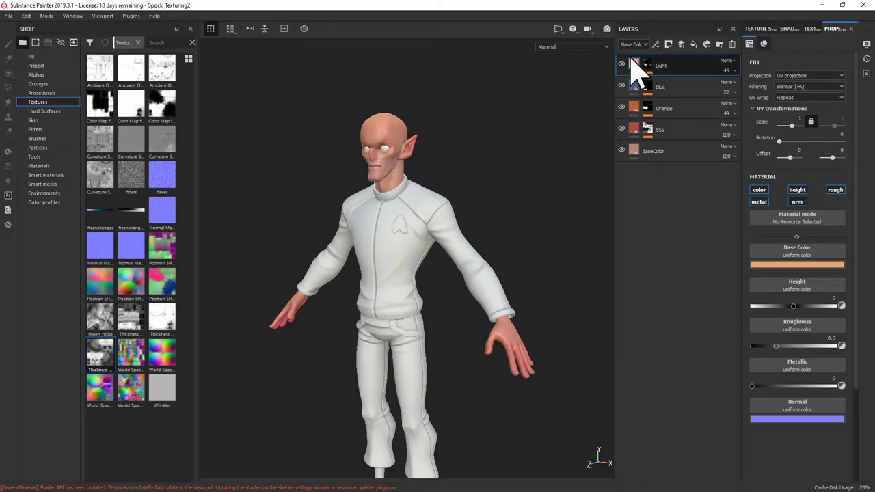
pyautogui.moveTo(502, 231)
pyautogui.keyDown('alt'); pyautogui.mouseDown()
pyautogui.moveTo(489, 208)
pyautogui.moveTo(543, 216)
pyautogui.moveTo(490, 214)
pyautogui.mouseUp(); pyautogui.keyUp('alt')
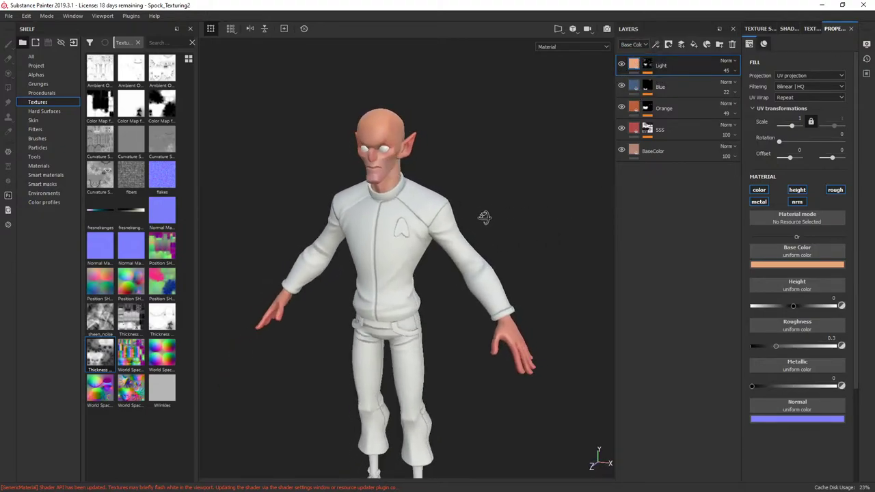
pyautogui.keyDown('alt'); pyautogui.moveTo(557, 335); pyautogui.dragTo(540, 315); pyautogui.keyUp('alt')
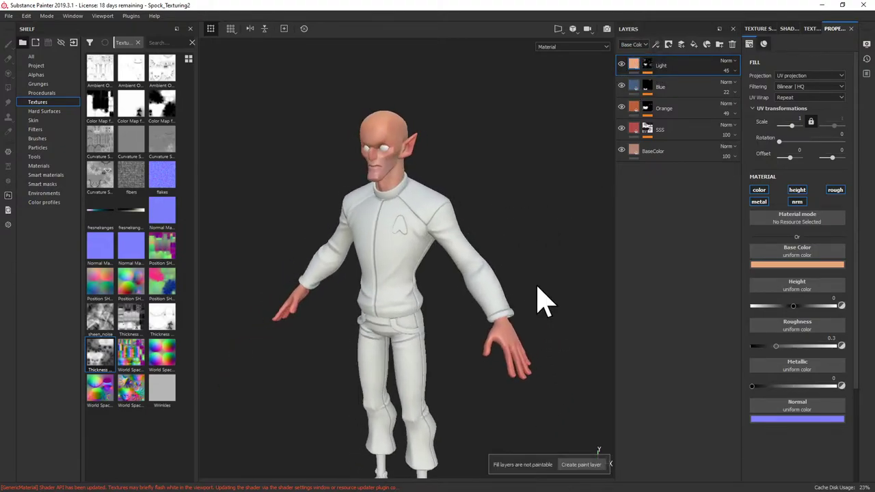
pyautogui.keyDown('alt'); pyautogui.moveTo(504, 131); pyautogui.dragTo(533, 124); pyautogui.keyUp('alt')
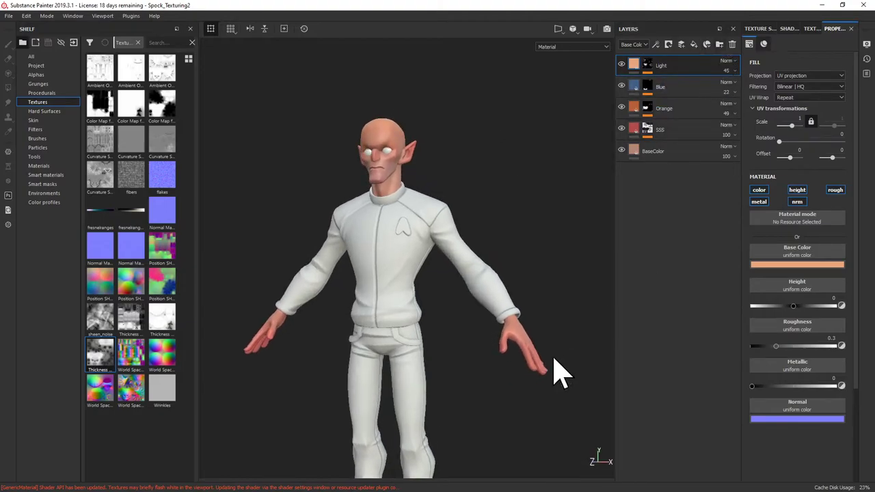
pyautogui.keyDown('alt'); pyautogui.moveTo(558, 376); pyautogui.dragTo(553, 254); pyautogui.keyUp('alt')
pyautogui.keyDown('alt'); pyautogui.moveTo(514, 150); pyautogui.dragTo(531, 152); pyautogui.keyUp('alt')
pyautogui.keyDown('alt'); pyautogui.moveTo(532, 153); pyautogui.dragTo(507, 184, button='right'); pyautogui.keyUp('alt')
pyautogui.keyDown('alt'); pyautogui.moveTo(507, 182); pyautogui.dragTo(472, 123); pyautogui.keyUp('alt')
pyautogui.keyDown('alt'); pyautogui.moveTo(473, 123); pyautogui.dragTo(512, 156, button='right'); pyautogui.keyUp('alt')
pyautogui.keyDown('alt'); pyautogui.moveTo(512, 157); pyautogui.dragTo(497, 146); pyautogui.keyUp('alt')
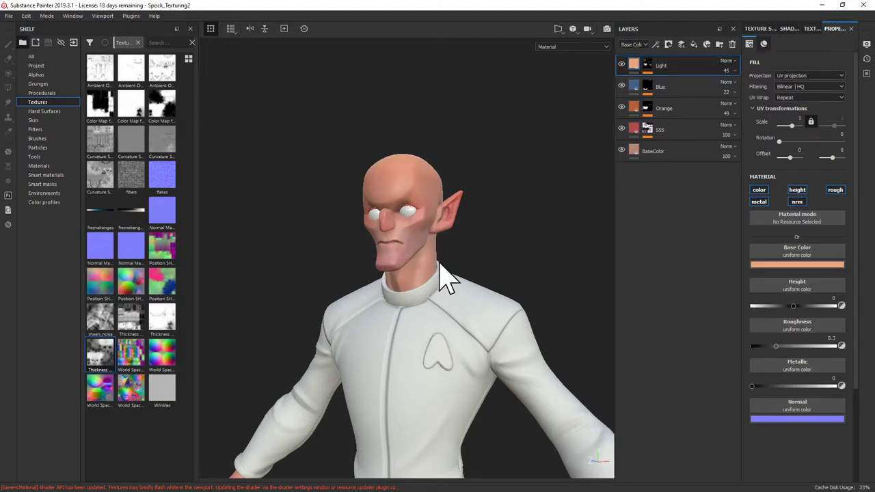
pyautogui.keyDown('alt'); pyautogui.moveTo(416, 279); pyautogui.dragTo(538, 229); pyautogui.keyUp('alt')
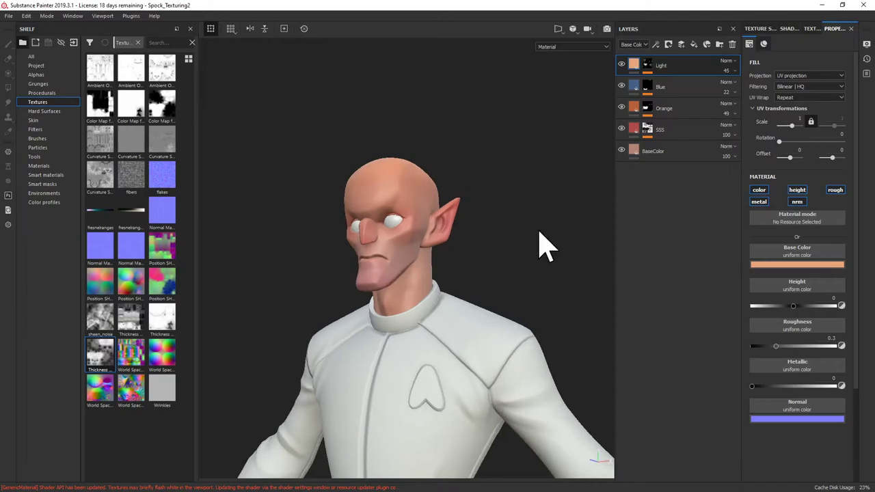
# Step: Add a fill layer named Dark above the Light layer and give it a black mask
pyautogui.click(694, 44)
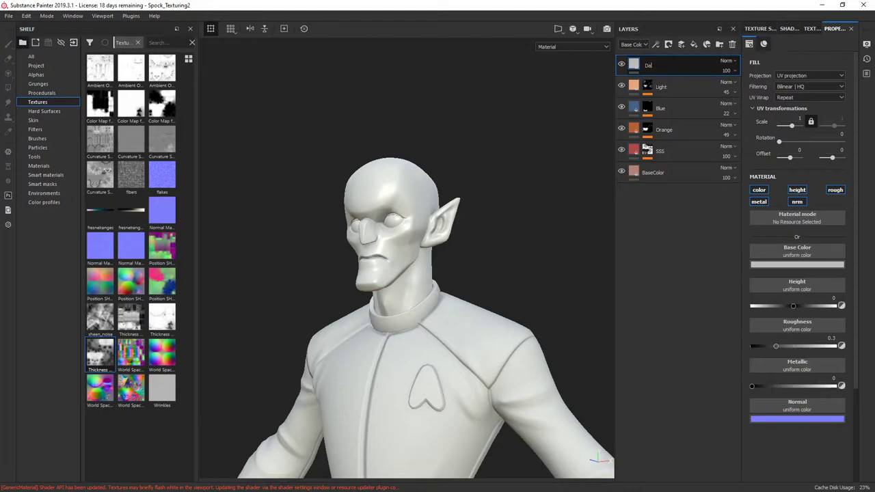
pyautogui.rightClick(639, 75)
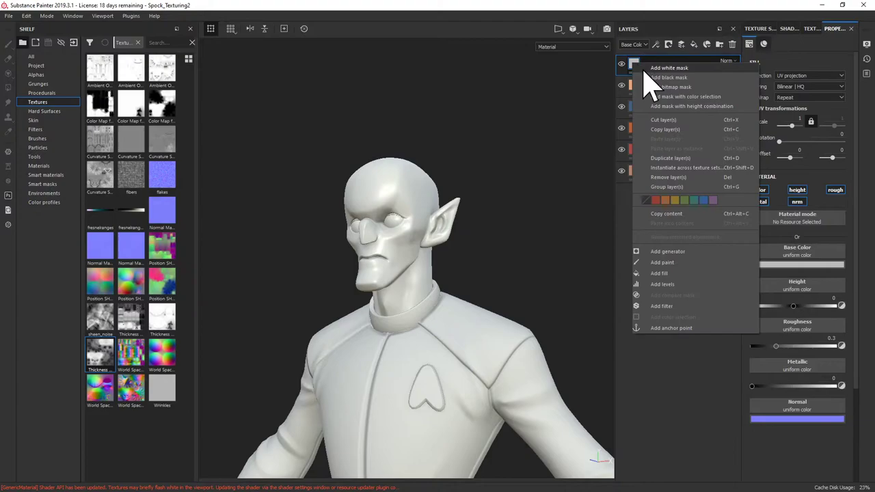
pyautogui.click(659, 76)
# Step: Add a Light generator to the Dark layer's mask with vertical angle 90, highlight glossiness 0.53, highlight level 0.54 and light attenuation 0.26
pyautogui.rightClick(656, 74)
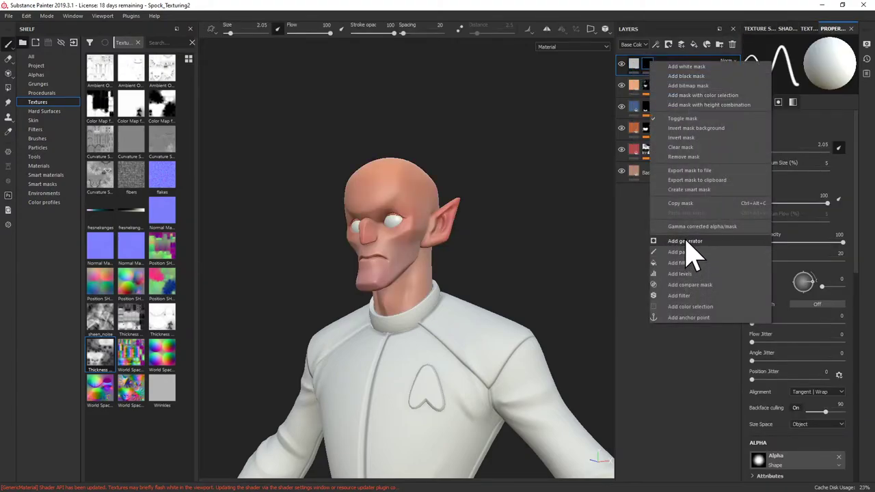
pyautogui.click(687, 241)
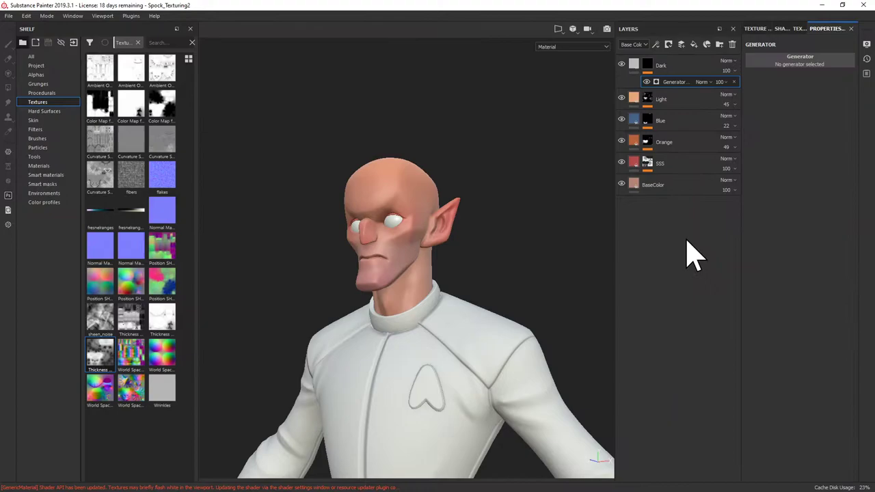
pyautogui.click(815, 63)
pyautogui.click(849, 123)
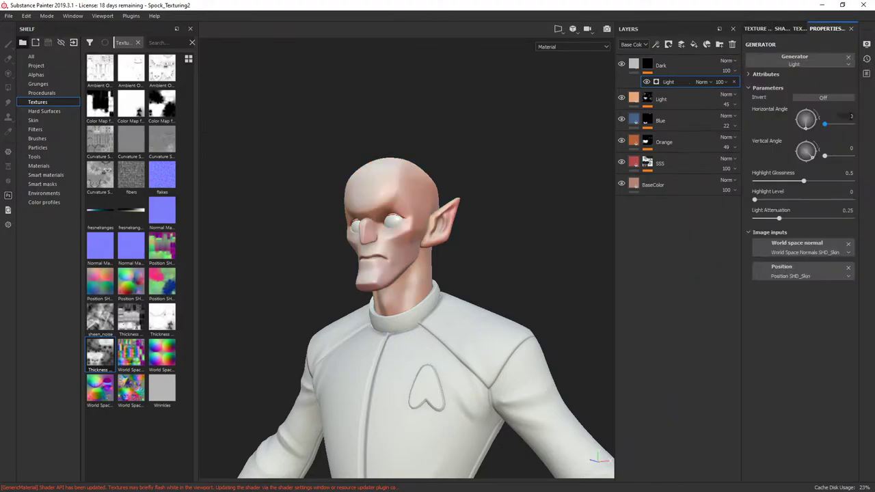
pyautogui.moveTo(814, 151); pyautogui.dragTo(807, 152)
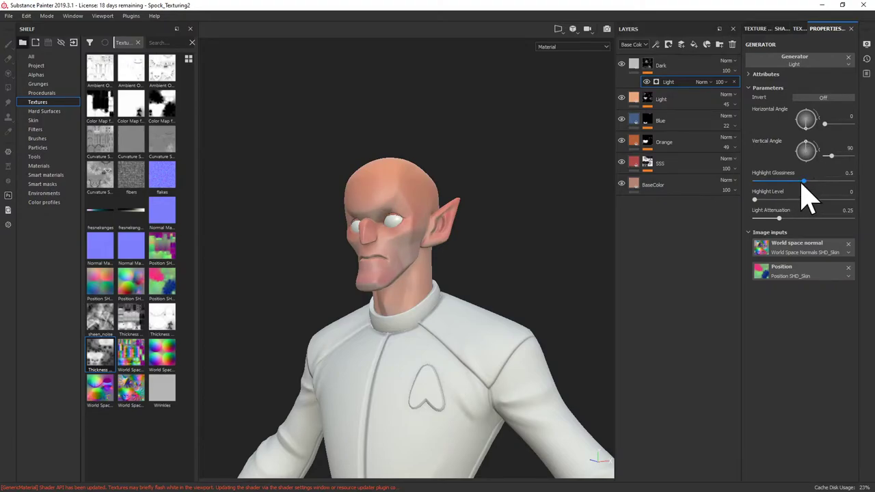
pyautogui.moveTo(804, 183)
pyautogui.mouseDown()
pyautogui.moveTo(784, 182)
pyautogui.moveTo(806, 182)
pyautogui.mouseUp()
pyautogui.moveTo(756, 198)
pyautogui.mouseDown()
pyautogui.moveTo(807, 201)
pyautogui.moveTo(812, 220)
pyautogui.moveTo(784, 237)
pyautogui.mouseUp()
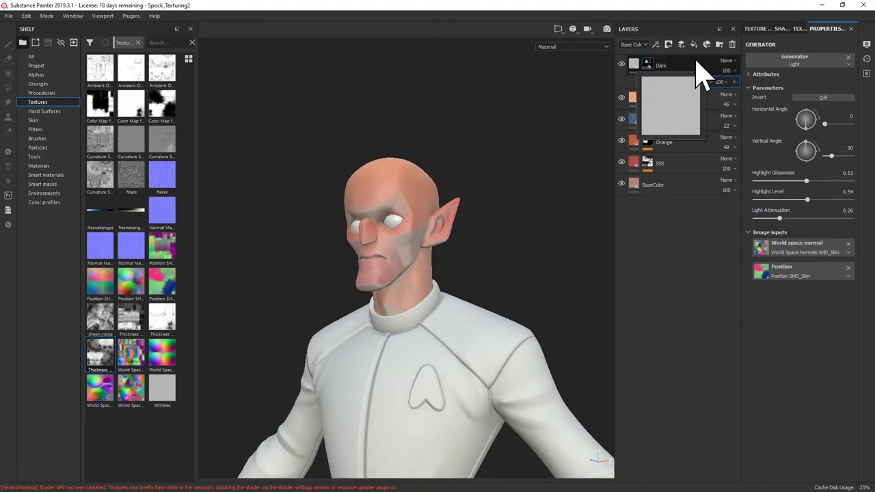
# Step: Set the Dark layer's blend mode to Multiply and compare the head with the layer hidden and shown
pyautogui.click(727, 62)
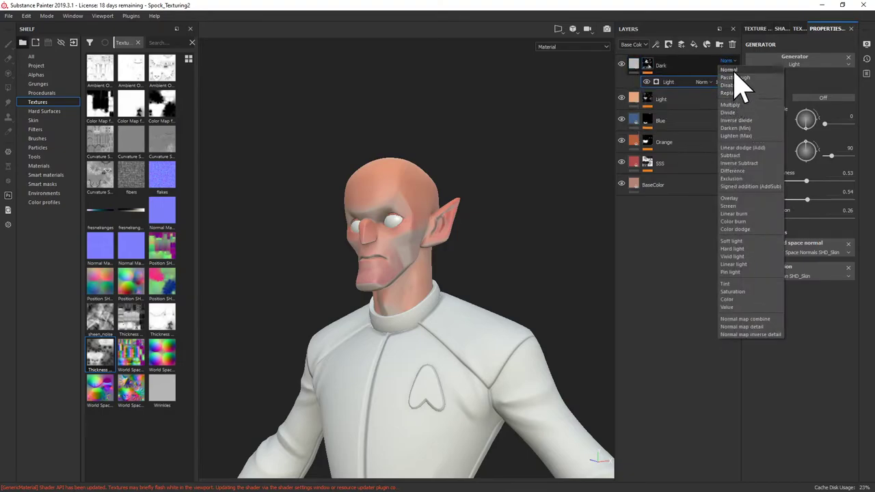
pyautogui.click(728, 105)
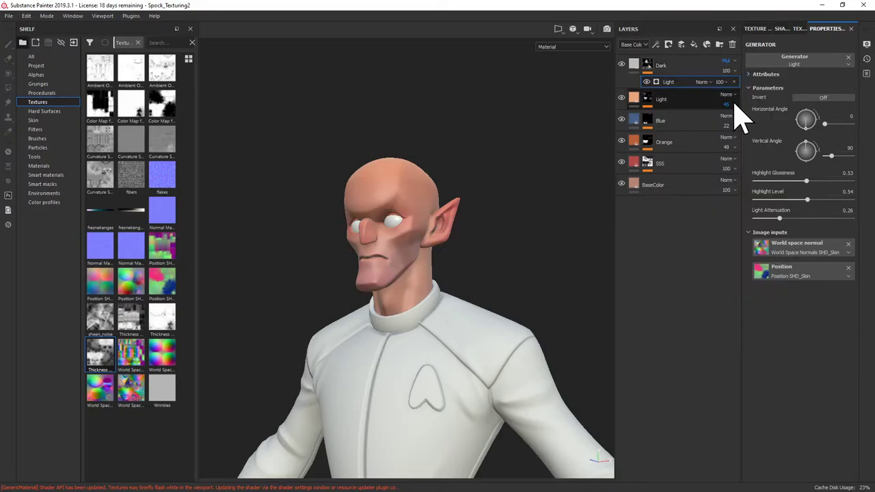
pyautogui.click(621, 64)
pyautogui.click(622, 64)
pyautogui.click(634, 65)
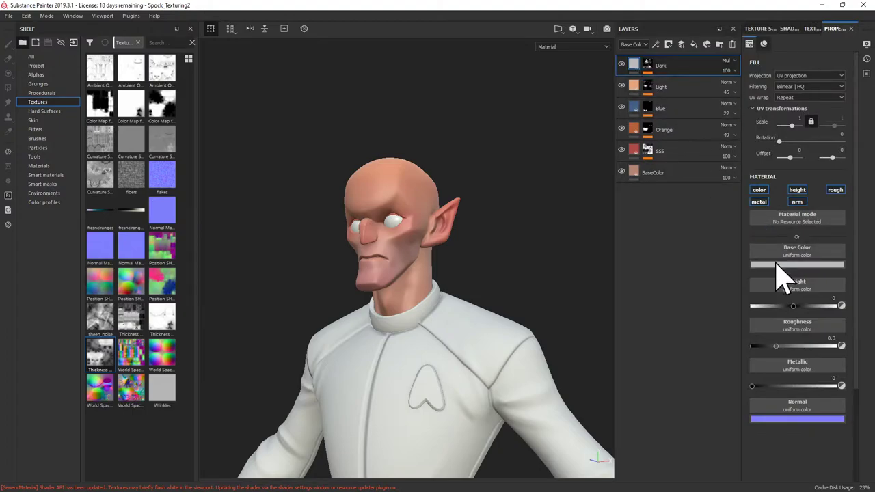
pyautogui.click(776, 265)
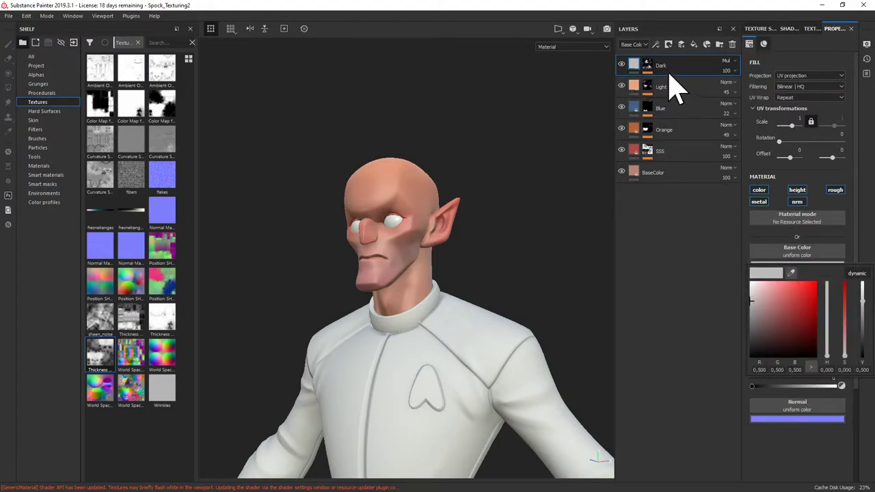
pyautogui.click(622, 65)
pyautogui.click(622, 65)
pyautogui.click(621, 64)
pyautogui.click(621, 65)
# Step: Lower the Dark layer's opacity to 51 and check the shading on the face
pyautogui.keyDown('alt'); pyautogui.moveTo(561, 123); pyautogui.dragTo(461, 140); pyautogui.keyUp('alt')
pyautogui.click(730, 70)
pyautogui.moveTo(757, 86); pyautogui.dragTo(747, 94)
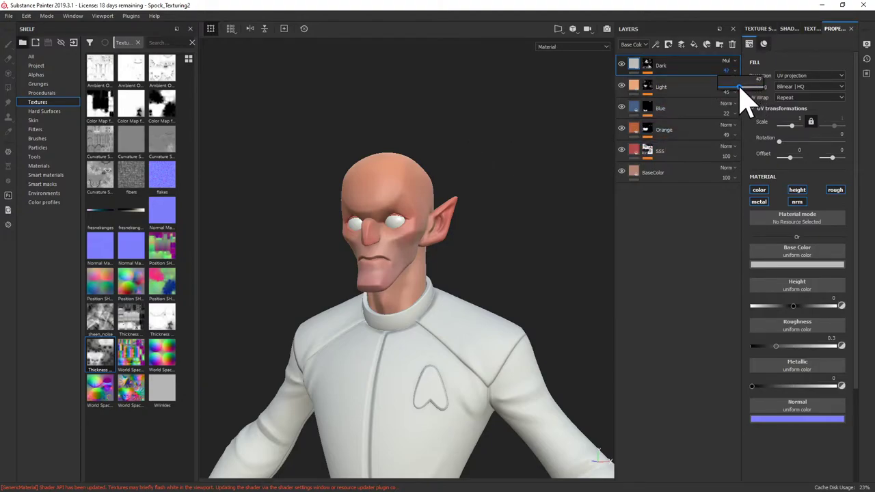
pyautogui.keyDown('alt'); pyautogui.moveTo(463, 160); pyautogui.dragTo(347, 150); pyautogui.keyUp('alt')
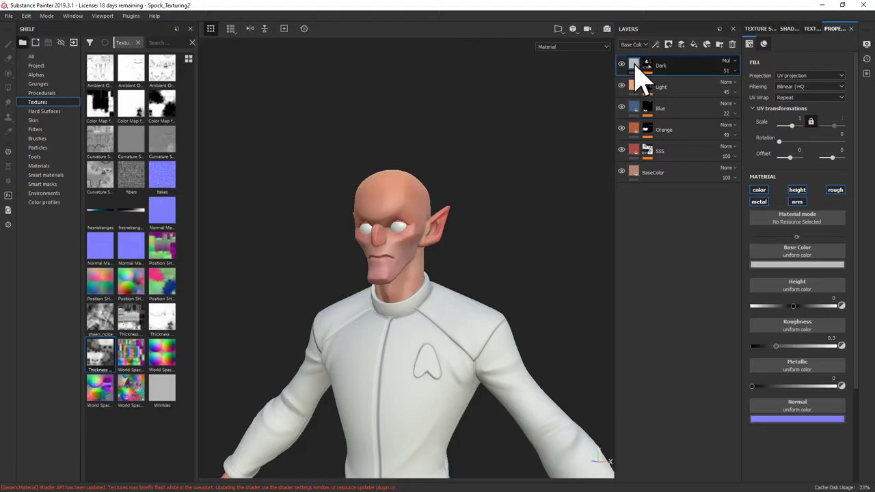
# Step: Disable the metal, normal, height and roughness channels on the Dark layer, keeping only color
pyautogui.click(759, 202)
pyautogui.click(797, 201)
pyautogui.click(802, 190)
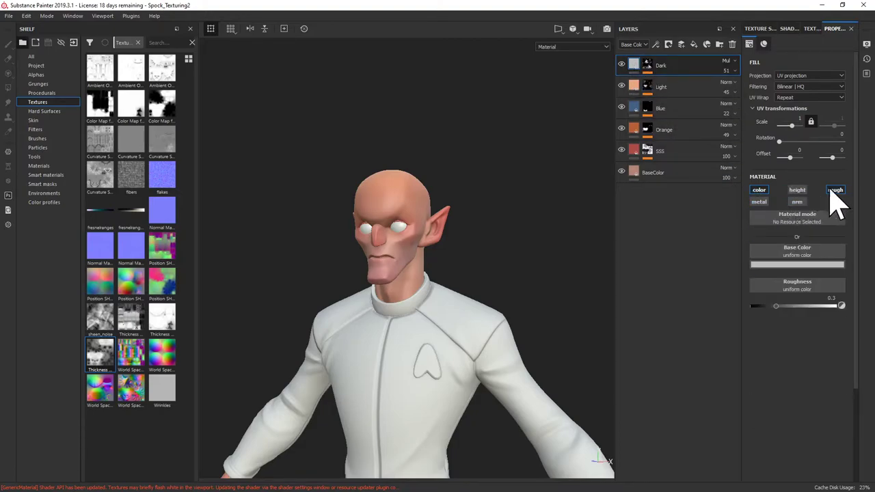
pyautogui.click(835, 190)
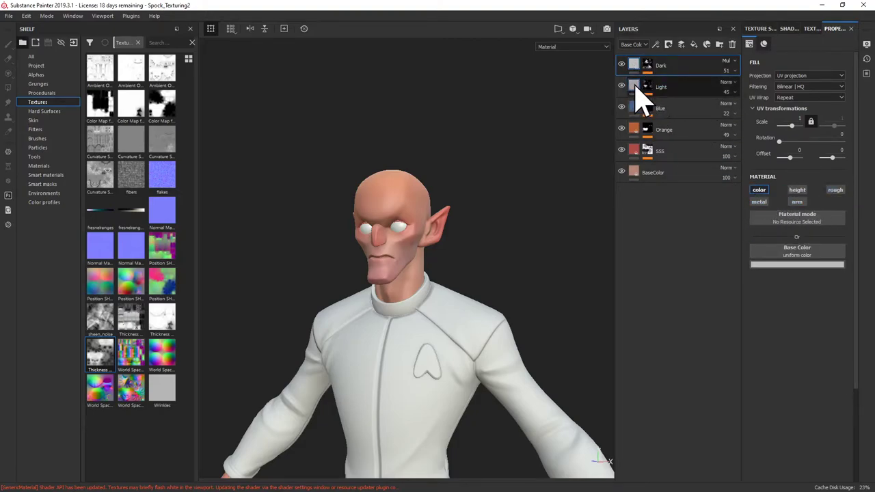
# Step: Limit the Light layer to the color channel by disabling metal, normal, roughness and height
pyautogui.click(635, 85)
pyautogui.click(759, 202)
pyautogui.click(797, 202)
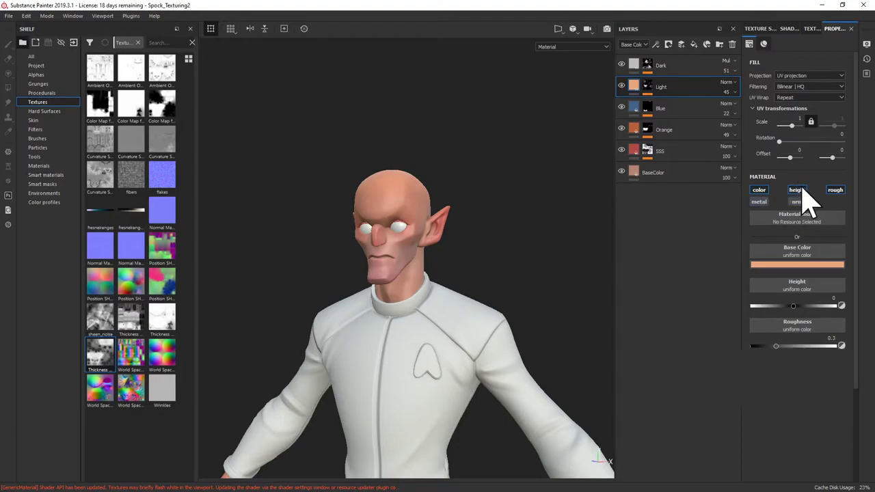
pyautogui.click(836, 190)
pyautogui.click(797, 190)
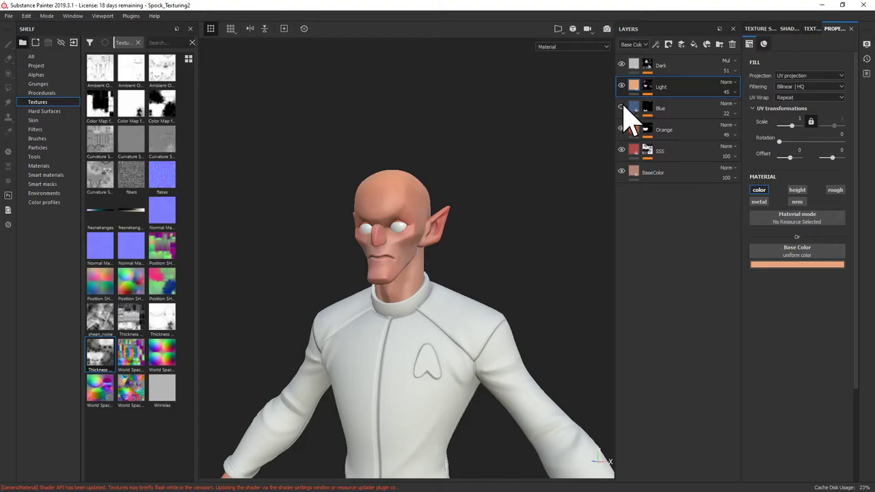
# Step: Examine the blended skin tones on the full figure and close up on the head
pyautogui.scroll(-3, 369, 108)
pyautogui.keyDown('alt'); pyautogui.moveTo(463, 121); pyautogui.dragTo(371, 98); pyautogui.keyUp('alt')
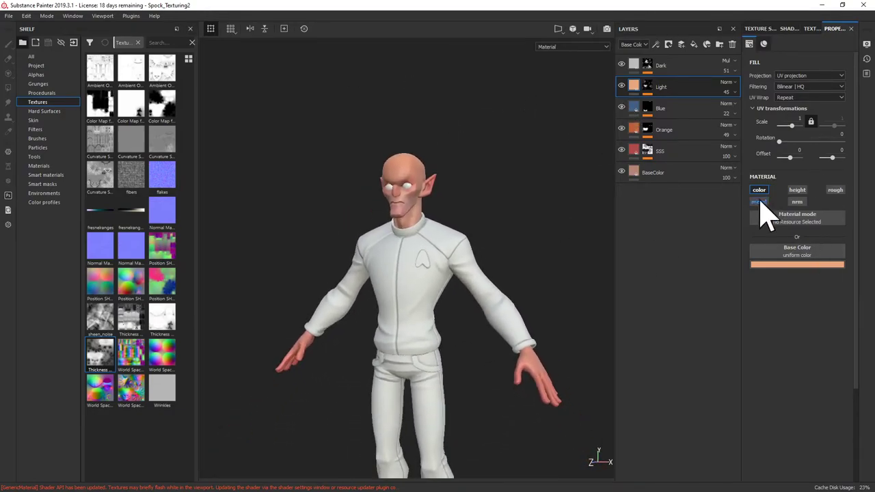
pyautogui.keyDown('alt'); pyautogui.moveTo(571, 118); pyautogui.dragTo(506, 91); pyautogui.keyUp('alt')
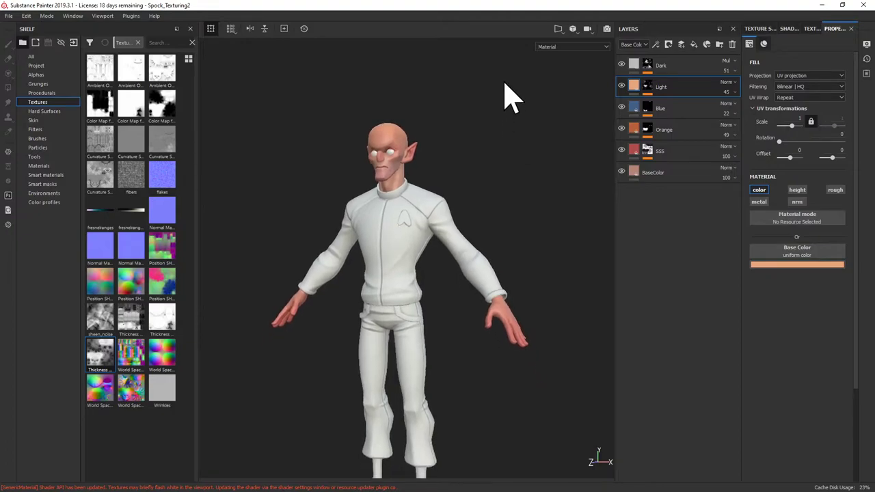
pyautogui.keyDown('alt'); pyautogui.moveTo(513, 96); pyautogui.dragTo(596, 340, button='right'); pyautogui.keyUp('alt')
pyautogui.keyDown('alt'); pyautogui.moveTo(524, 141); pyautogui.dragTo(532, 195); pyautogui.keyUp('alt')
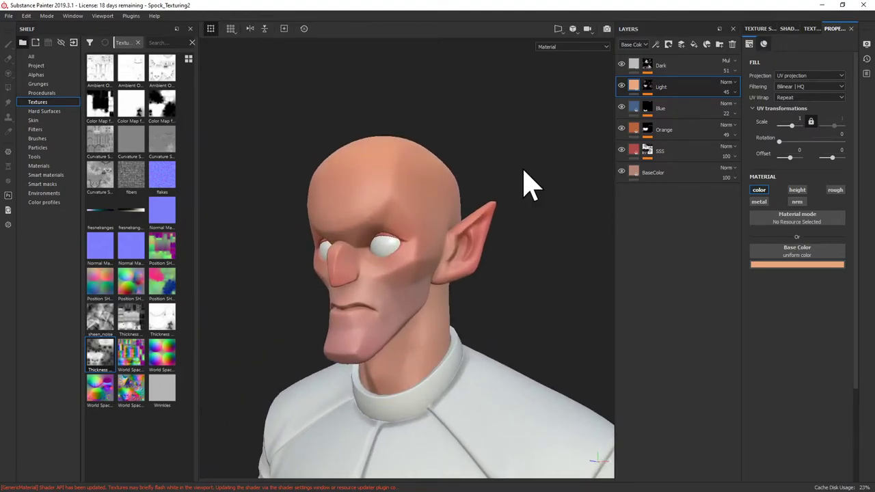
# Step: Add a fill layer above the Dark layer and name it Purple Eyes
pyautogui.keyDown('alt'); pyautogui.moveTo(566, 108); pyautogui.dragTo(592, 82); pyautogui.keyUp('alt')
pyautogui.click(675, 67)
pyautogui.click(694, 46)
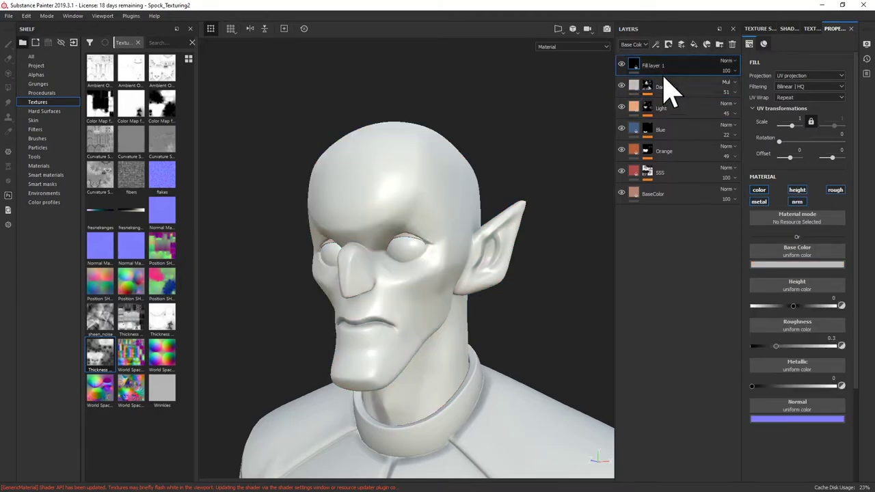
pyautogui.doubleClick(651, 67)
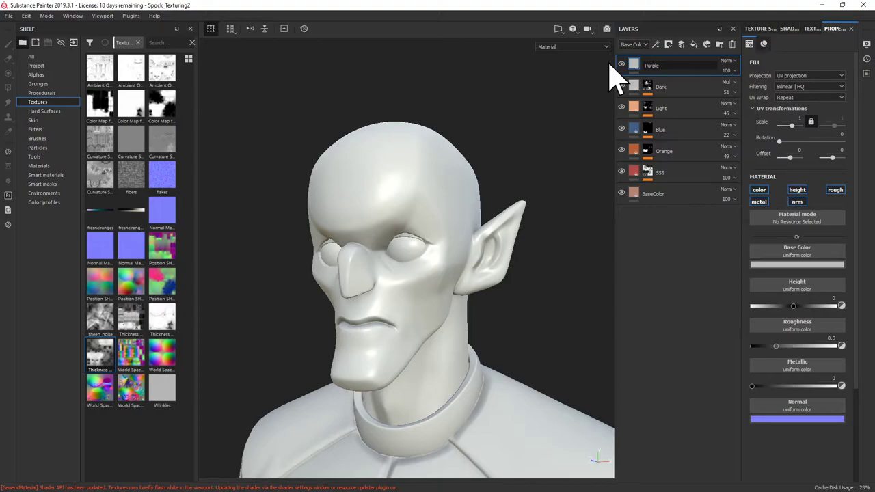
pyautogui.press('Return')
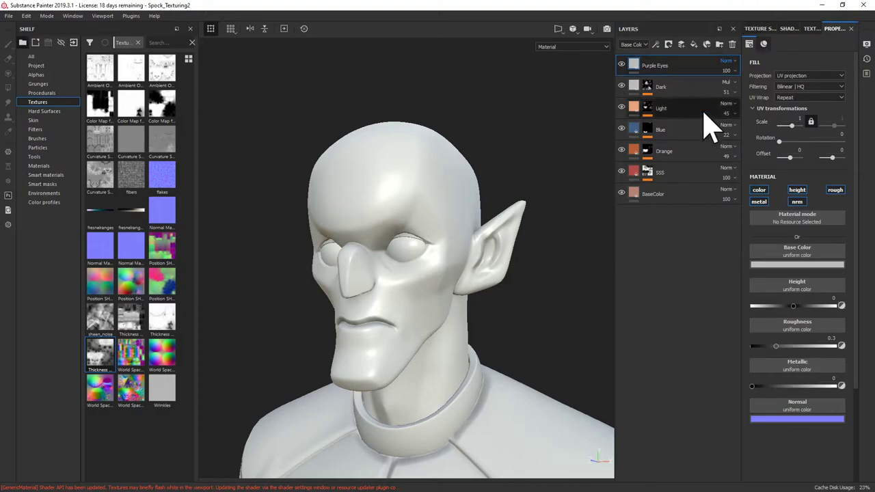
# Step: Give the Purple Eyes layer a dark purple base color, roughness of about 0.29, and no metal, normal or height channels
pyautogui.click(783, 265)
pyautogui.moveTo(825, 330)
pyautogui.mouseDown()
pyautogui.moveTo(827, 341)
pyautogui.moveTo(830, 290)
pyautogui.moveTo(795, 336)
pyautogui.moveTo(795, 327)
pyautogui.mouseUp()
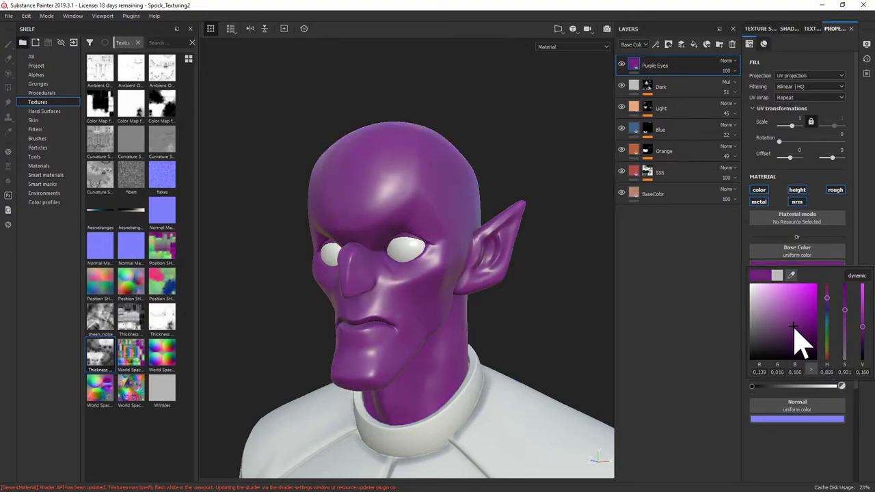
pyautogui.click(760, 201)
pyautogui.click(798, 202)
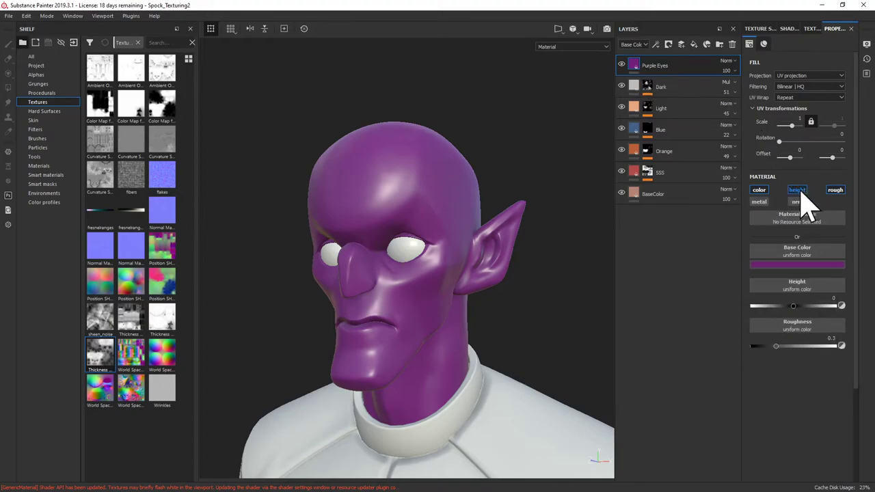
pyautogui.click(799, 190)
pyautogui.moveTo(789, 308)
pyautogui.mouseDown()
pyautogui.moveTo(816, 309)
pyautogui.moveTo(766, 316)
pyautogui.moveTo(775, 316)
pyautogui.mouseUp()
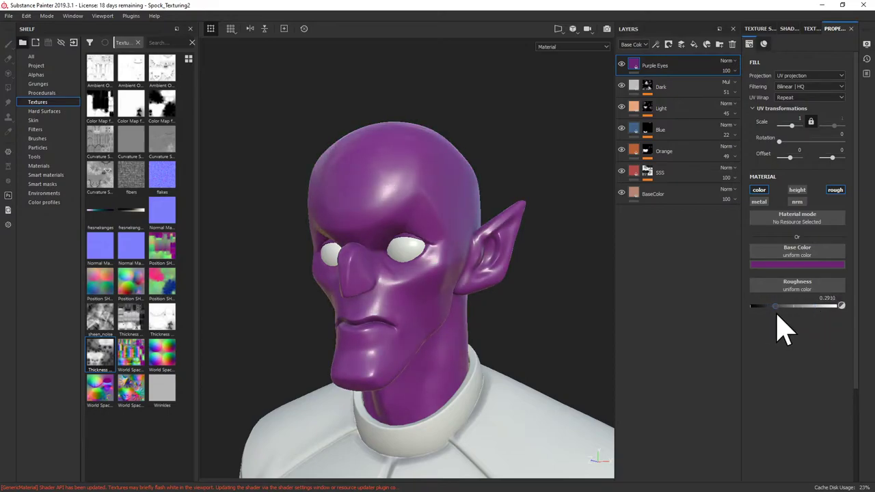
# Step: Add a black mask to the Purple Eyes layer and hide the SHD_Eye texture set to expose the sockets
pyautogui.rightClick(633, 67)
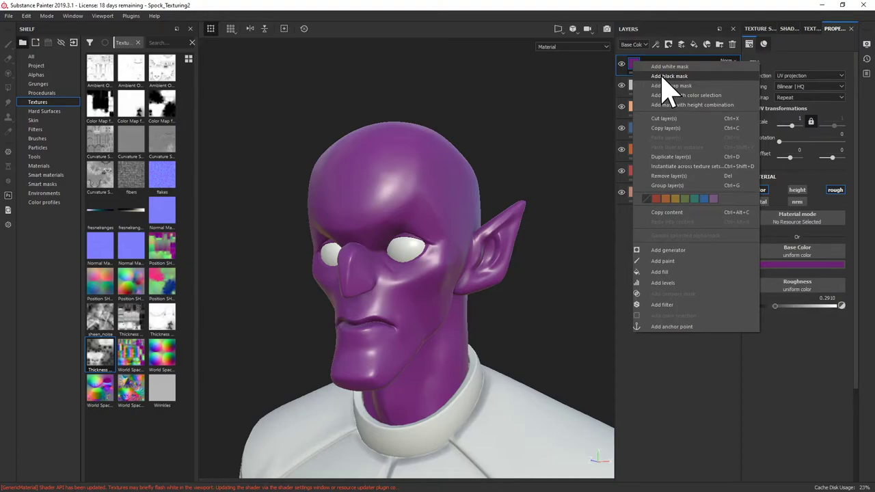
pyautogui.click(660, 76)
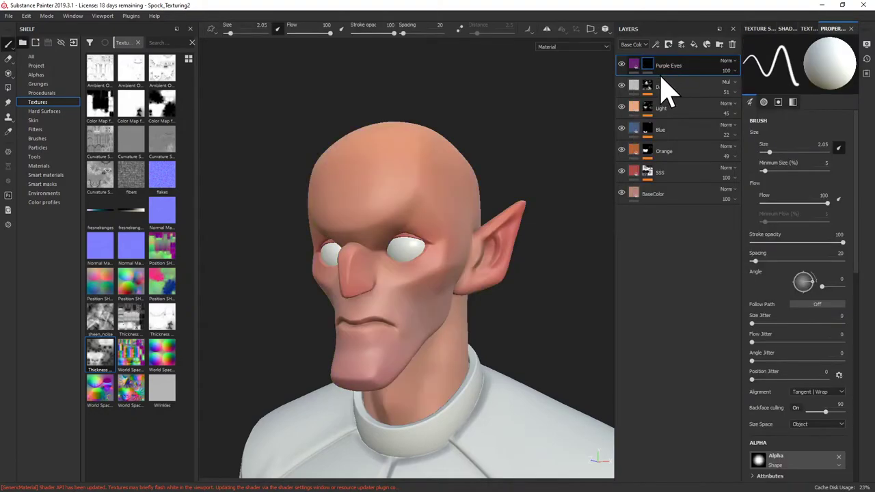
pyautogui.click(808, 30)
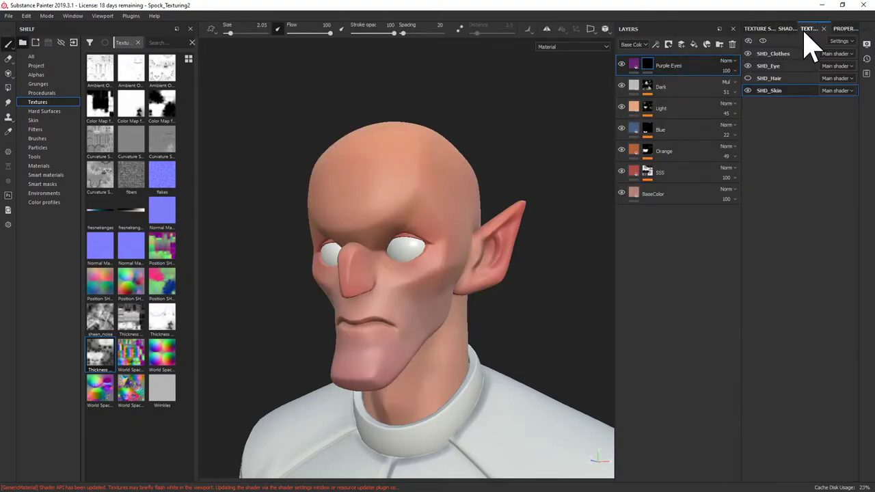
pyautogui.click(748, 65)
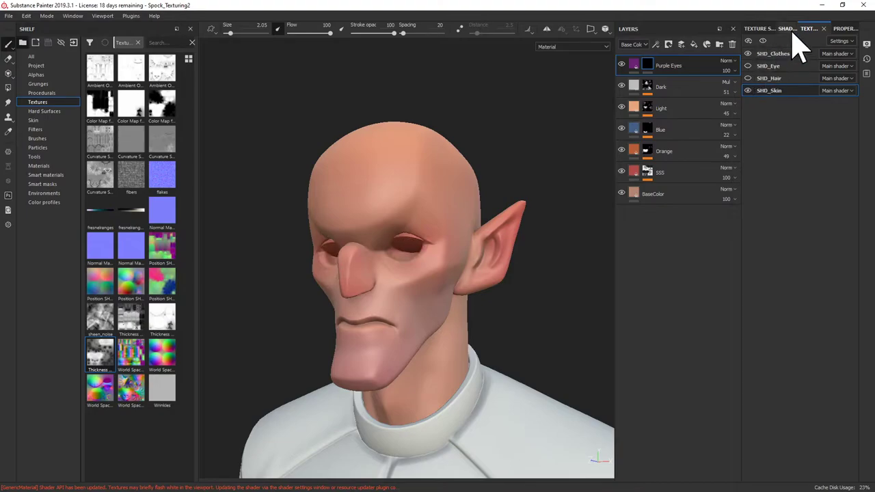
pyautogui.click(845, 29)
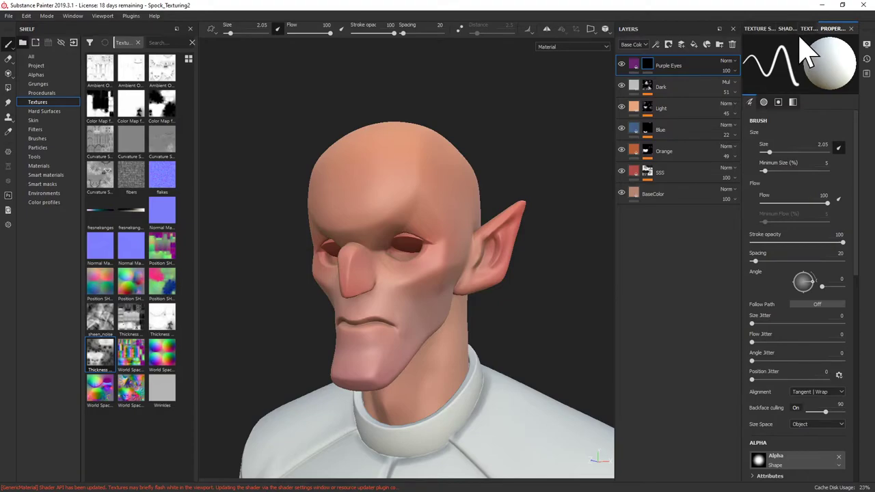
# Step: Add a paint effect to the Purple Eyes mask and prepare mirrored painting with a brush size of 1.2
pyautogui.rightClick(649, 65)
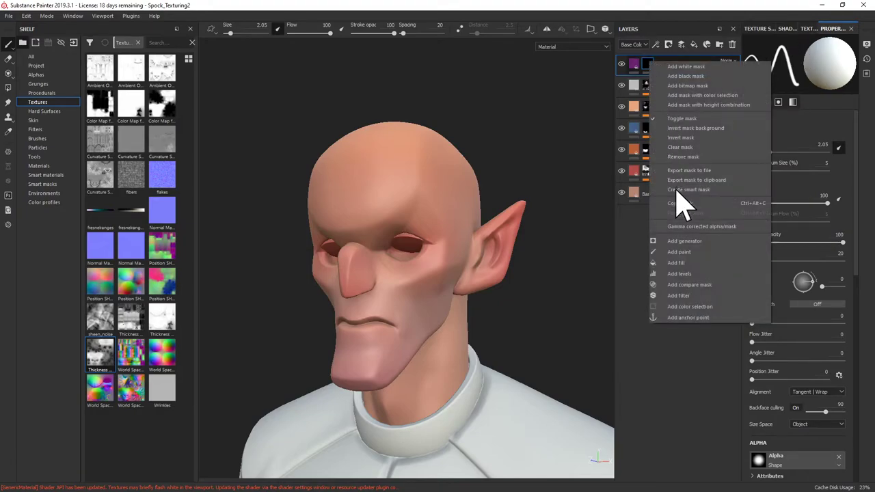
pyautogui.click(688, 252)
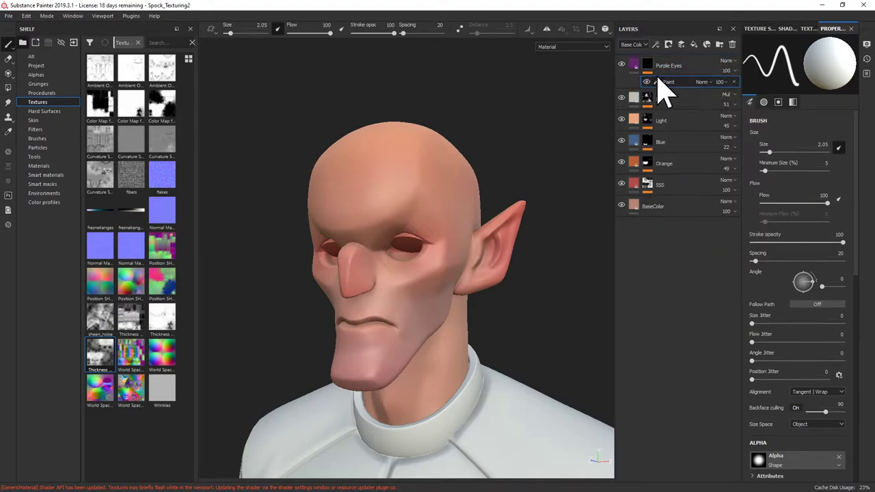
pyautogui.click(547, 29)
pyautogui.keyDown('alt'); pyautogui.moveTo(553, 55); pyautogui.dragTo(408, 272); pyautogui.keyUp('alt')
pyautogui.keyDown('ctrl'); pyautogui.moveTo(407, 262); pyautogui.dragTo(400, 261, button='right'); pyautogui.keyUp('ctrl')
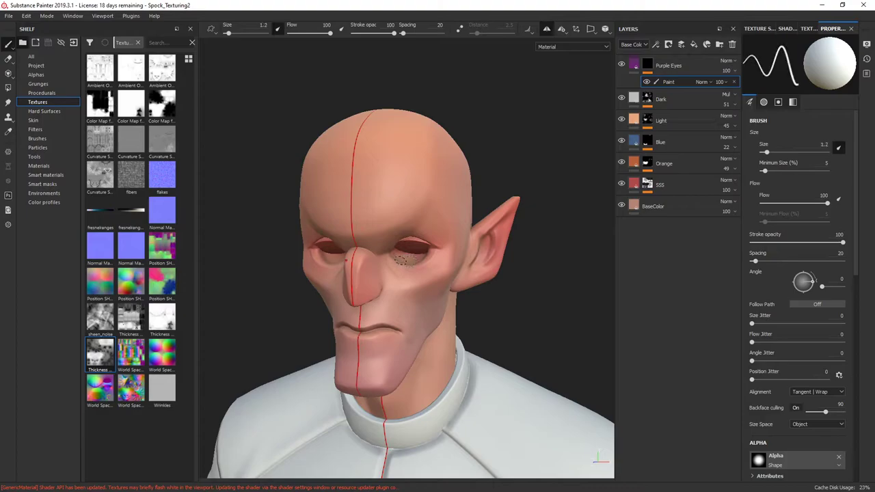
# Step: Paint the mask around both eye sockets, covering the lower and upper lids with purple
pyautogui.keyDown('alt'); pyautogui.moveTo(410, 262); pyautogui.dragTo(408, 281); pyautogui.keyUp('alt')
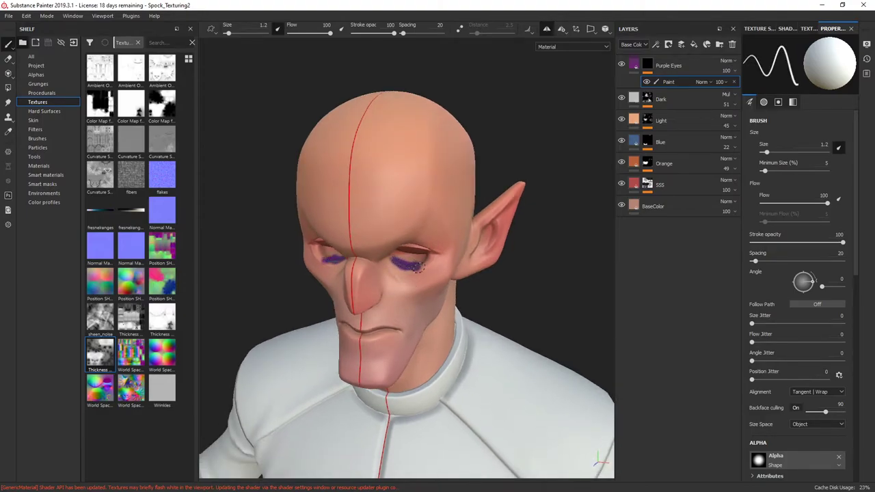
pyautogui.keyDown('alt'); pyautogui.moveTo(429, 264); pyautogui.dragTo(393, 266); pyautogui.keyUp('alt')
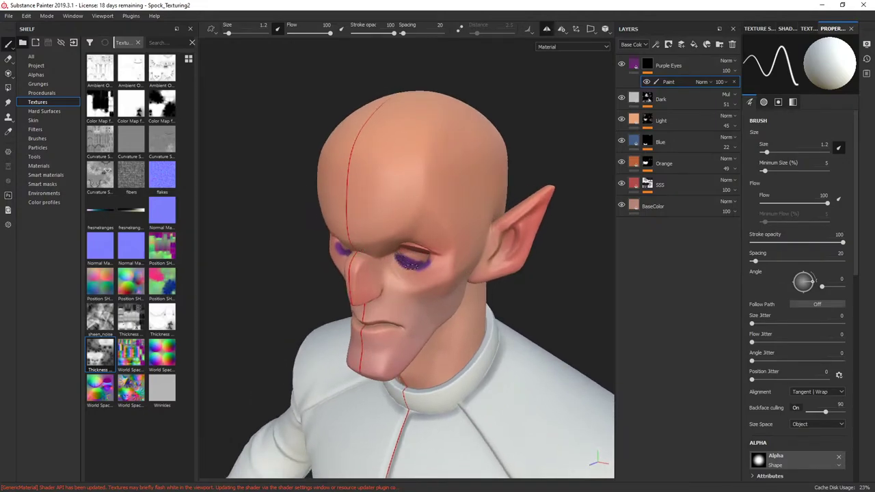
pyautogui.moveTo(405, 260)
pyautogui.keyDown('alt'); pyautogui.mouseDown()
pyautogui.moveTo(431, 253)
pyautogui.moveTo(405, 253)
pyautogui.mouseUp(); pyautogui.keyUp('alt')
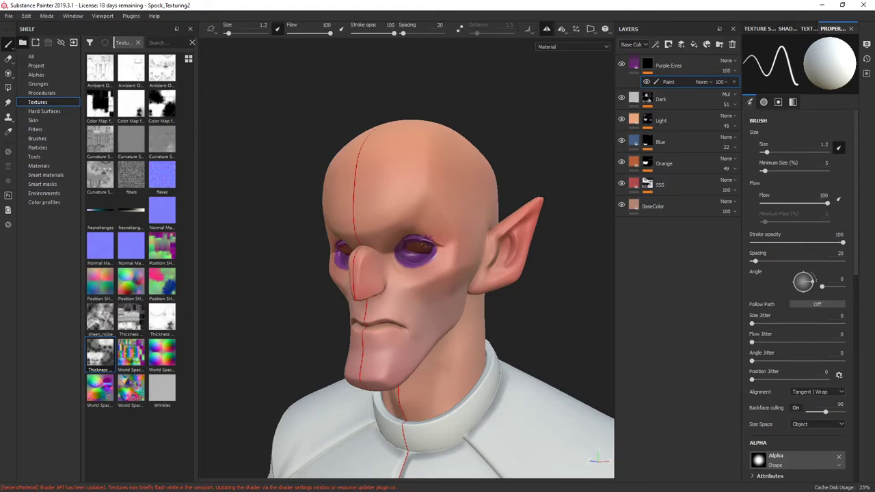
pyautogui.keyDown('alt'); pyautogui.moveTo(400, 255); pyautogui.dragTo(413, 251); pyautogui.keyUp('alt')
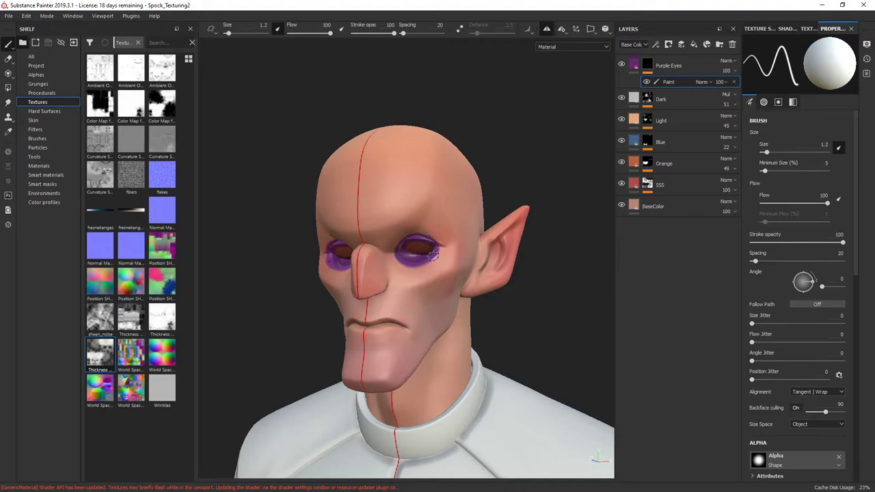
pyautogui.keyDown('alt'); pyautogui.moveTo(558, 171); pyautogui.dragTo(412, 248); pyautogui.keyUp('alt')
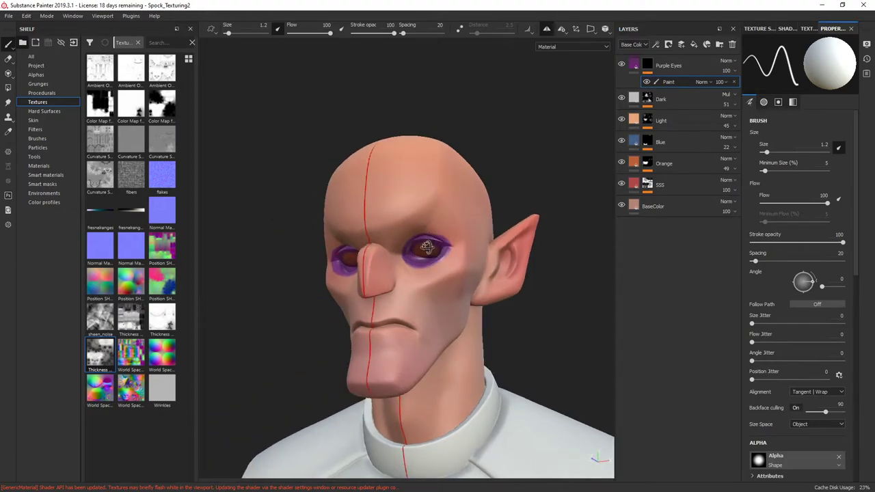
pyautogui.keyDown('alt'); pyautogui.moveTo(425, 246); pyautogui.dragTo(481, 245); pyautogui.keyUp('alt')
# Step: Soften the Purple Eyes mask with a Blur filter at intensity 2.48 and lower the layer's opacity to 67
pyautogui.click(648, 65)
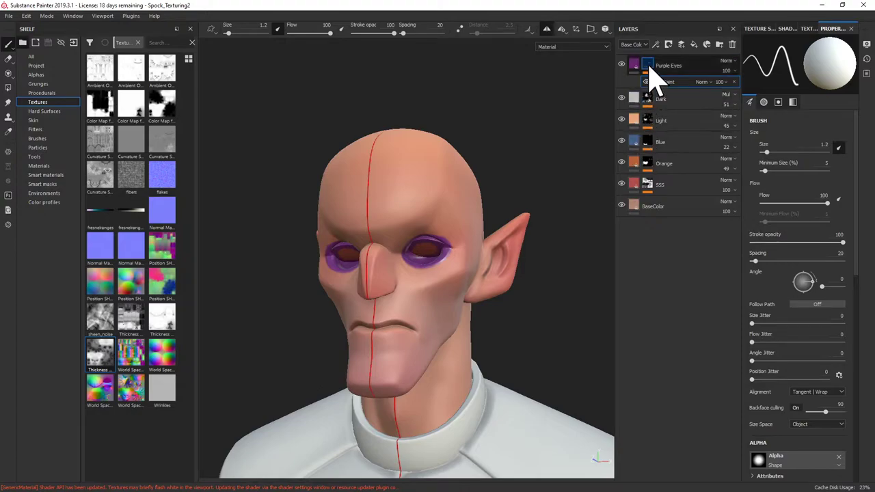
pyautogui.rightClick(648, 65)
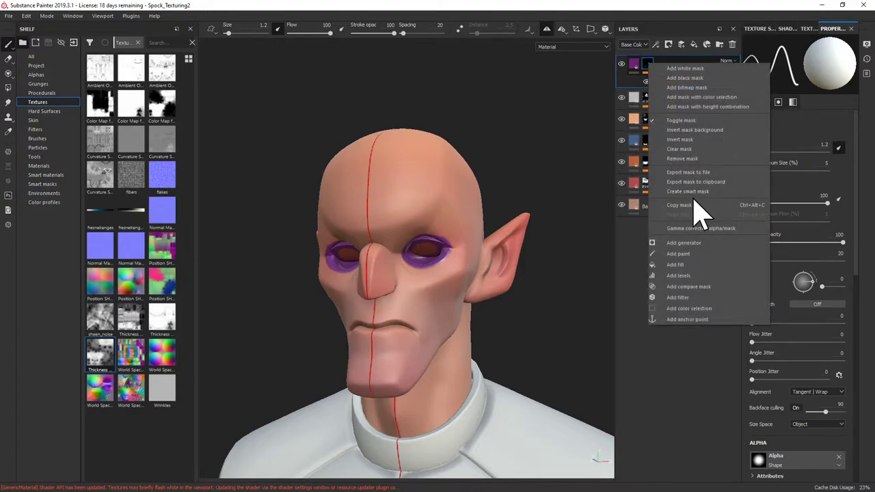
pyautogui.click(689, 298)
pyautogui.click(829, 63)
pyautogui.click(836, 89)
pyautogui.click(763, 105)
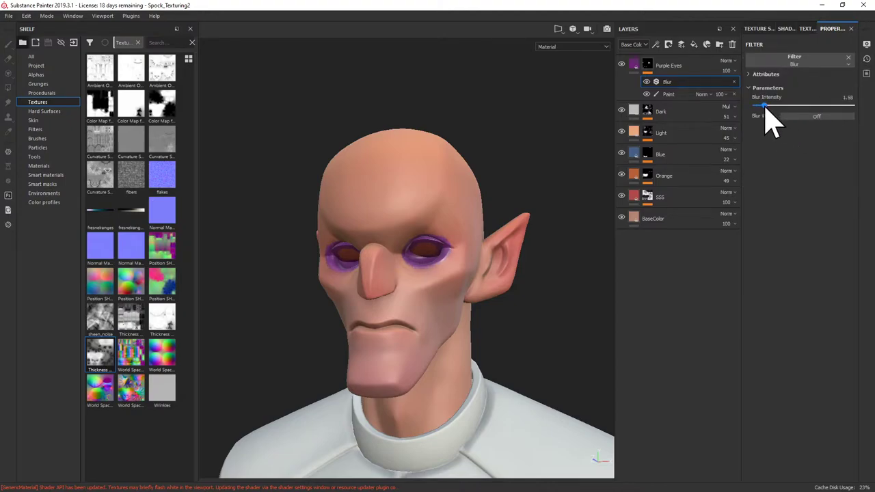
pyautogui.click(771, 106)
pyautogui.moveTo(737, 71); pyautogui.dragTo(750, 86)
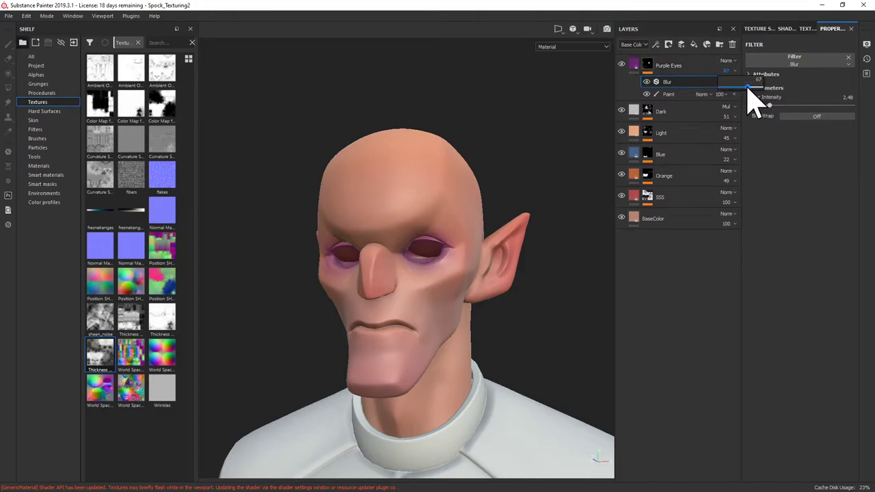
# Step: Show the SHD_Eye texture set again and inspect the purple eye shading from several angles
pyautogui.click(799, 29)
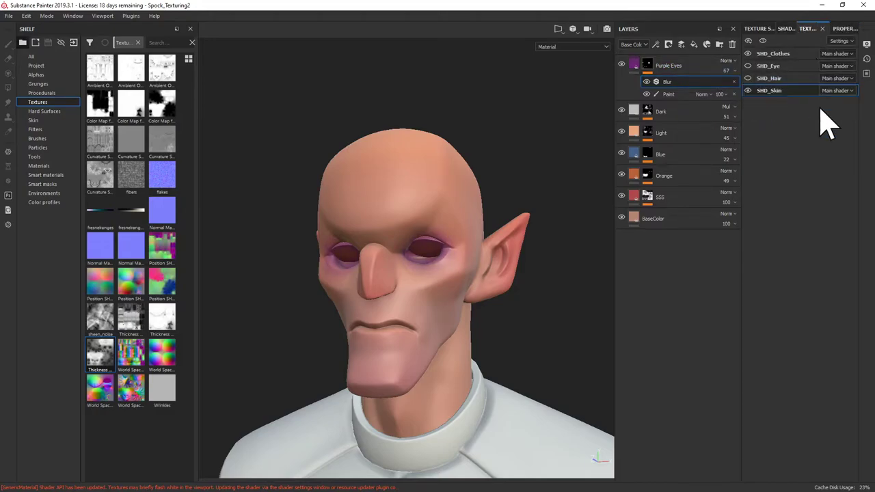
pyautogui.click(749, 67)
pyautogui.keyDown('alt'); pyautogui.moveTo(576, 109); pyautogui.dragTo(484, 166); pyautogui.keyUp('alt')
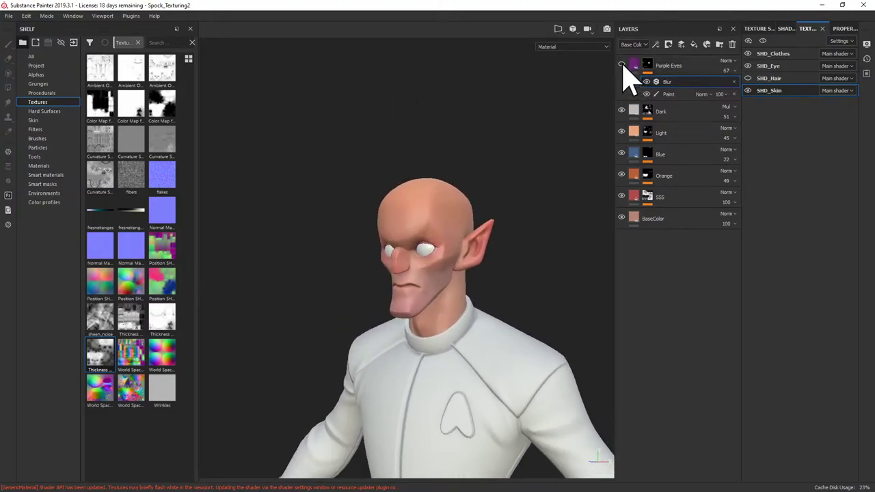
pyautogui.keyDown('alt'); pyautogui.moveTo(586, 127); pyautogui.dragTo(484, 182); pyautogui.keyUp('alt')
pyautogui.keyDown('alt'); pyautogui.moveTo(469, 141); pyautogui.dragTo(391, 187); pyautogui.keyUp('alt')
pyautogui.keyDown('alt'); pyautogui.moveTo(391, 187); pyautogui.dragTo(420, 225, button='right'); pyautogui.keyUp('alt')
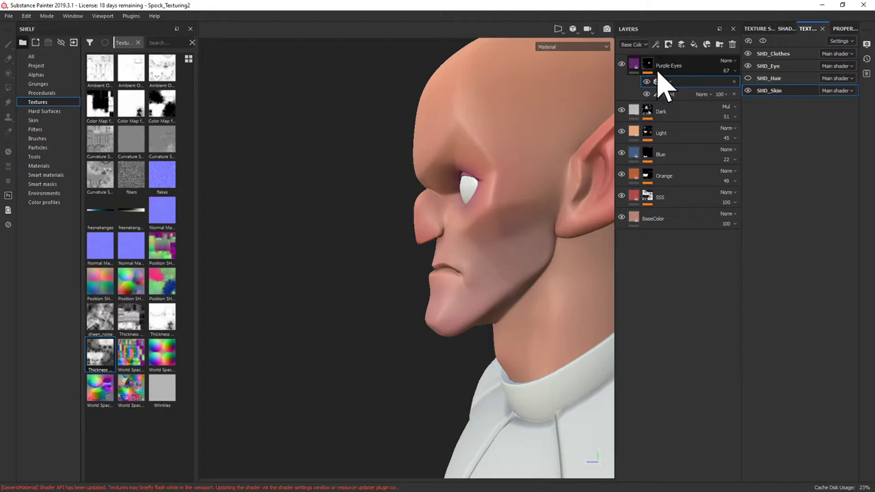
# Step: Add a fill layer above Purple Eyes and name it Nose Red
pyautogui.click(694, 44)
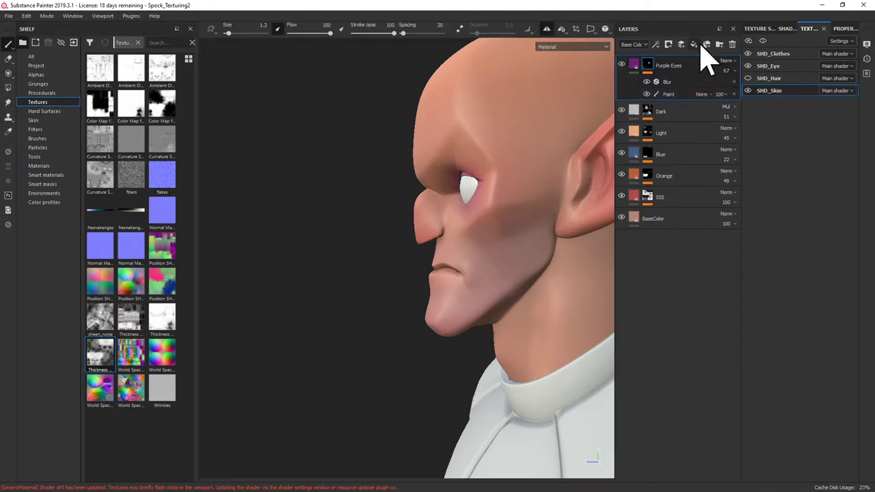
pyautogui.doubleClick(657, 65)
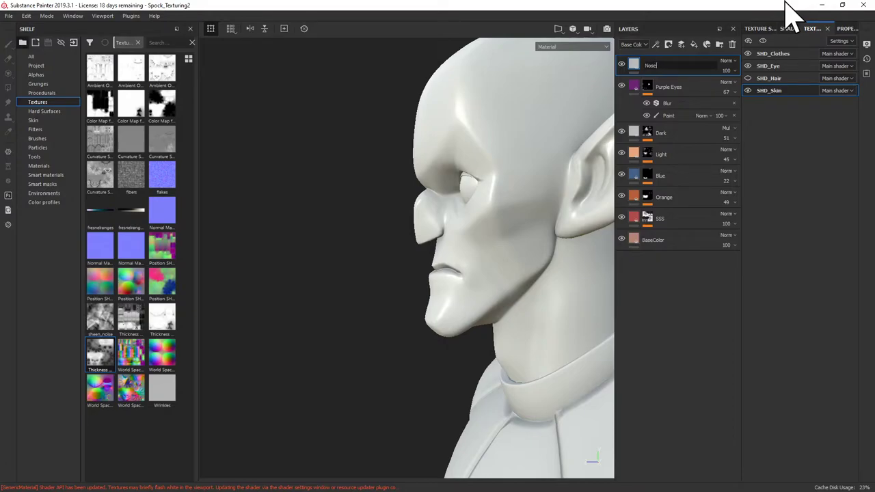
pyautogui.write('Nose Red')
pyautogui.press('Return')
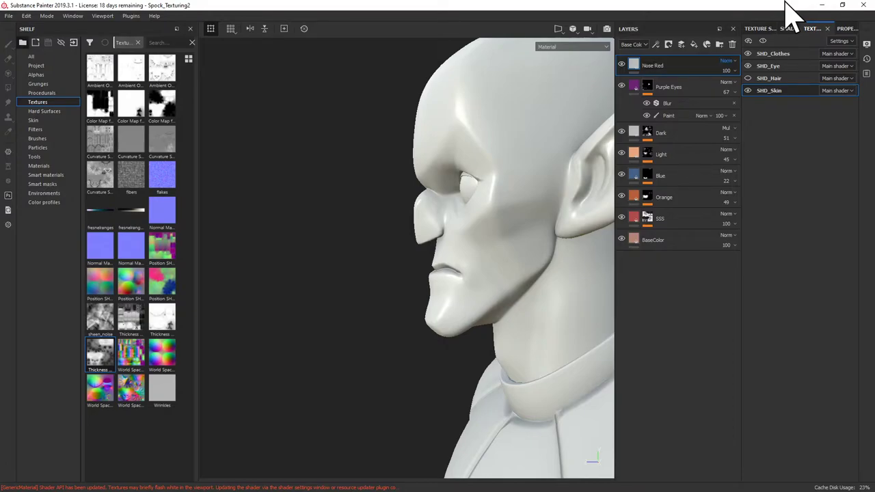
# Step: Add a black mask with a paint effect to the Nose Red layer
pyautogui.rightClick(638, 66)
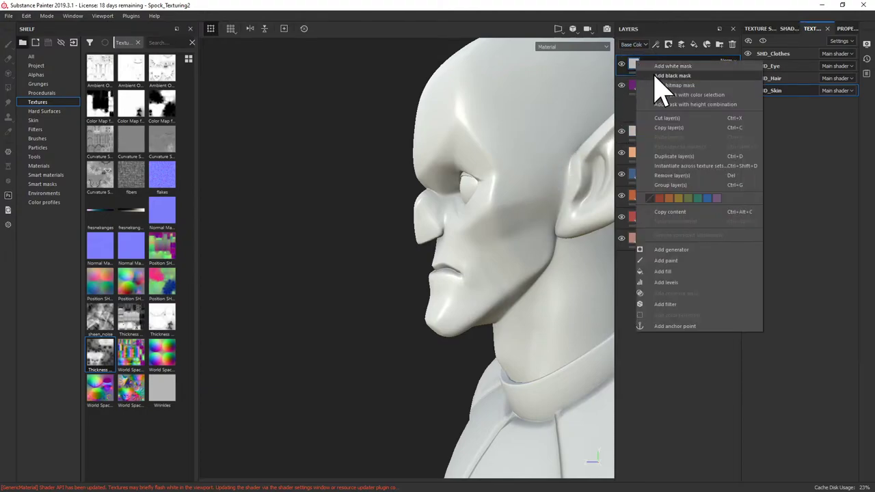
pyautogui.click(657, 76)
pyautogui.rightClick(648, 63)
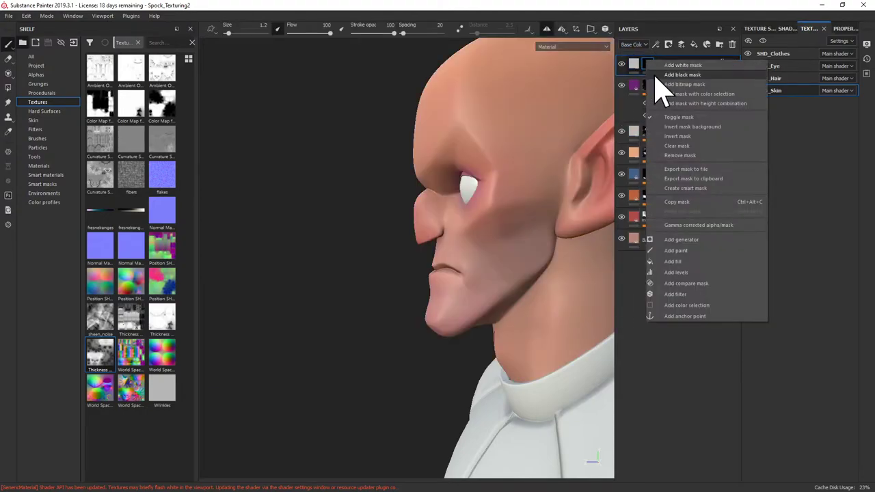
pyautogui.click(680, 250)
# Step: Paint the whole nose into the Nose Red mask with symmetry on, refining its edges with a 0.84 brush
pyautogui.moveTo(412, 205)
pyautogui.keyDown('alt'); pyautogui.mouseDown()
pyautogui.moveTo(445, 228)
pyautogui.moveTo(406, 196)
pyautogui.mouseUp(); pyautogui.keyUp('alt')
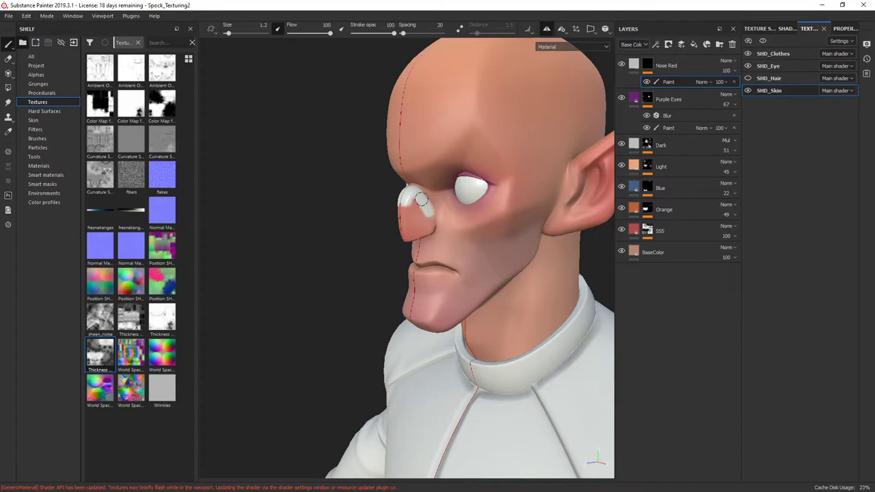
pyautogui.moveTo(429, 222)
pyautogui.mouseDown()
pyautogui.moveTo(398, 238)
pyautogui.moveTo(414, 227)
pyautogui.moveTo(420, 203)
pyautogui.moveTo(423, 223)
pyautogui.moveTo(398, 235)
pyautogui.mouseUp()
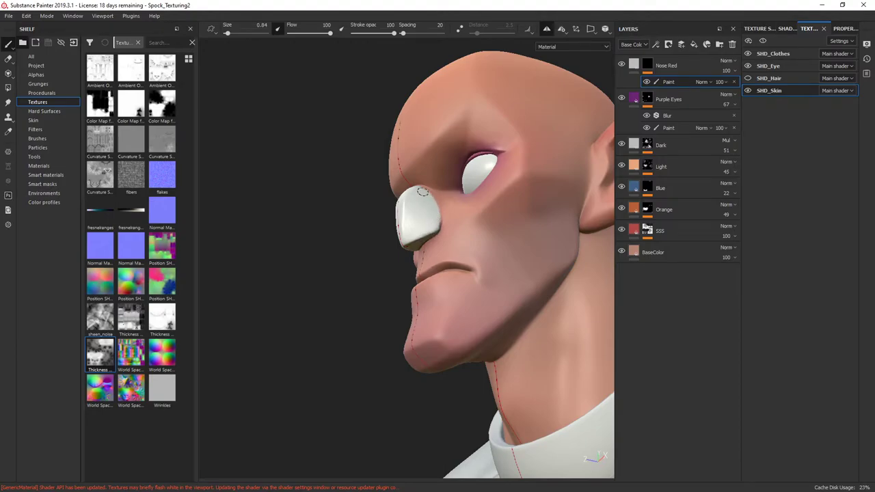
pyautogui.moveTo(417, 192)
pyautogui.keyDown('alt'); pyautogui.mouseDown()
pyautogui.moveTo(384, 255)
pyautogui.moveTo(348, 254)
pyautogui.moveTo(420, 191)
pyautogui.mouseUp(); pyautogui.keyUp('alt')
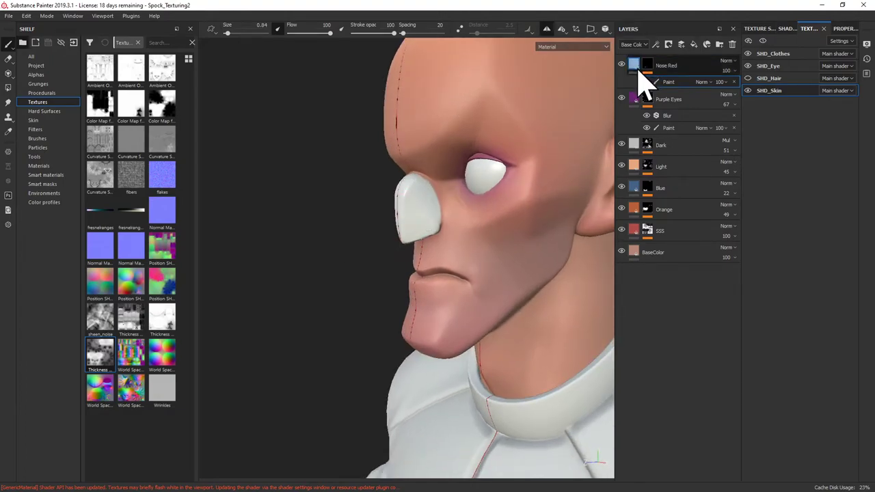
pyautogui.click(659, 82)
pyautogui.moveTo(389, 233)
pyautogui.keyDown('alt'); pyautogui.mouseDown()
pyautogui.moveTo(368, 241)
pyautogui.moveTo(424, 232)
pyautogui.moveTo(417, 236)
pyautogui.moveTo(416, 194)
pyautogui.mouseUp(); pyautogui.keyUp('alt')
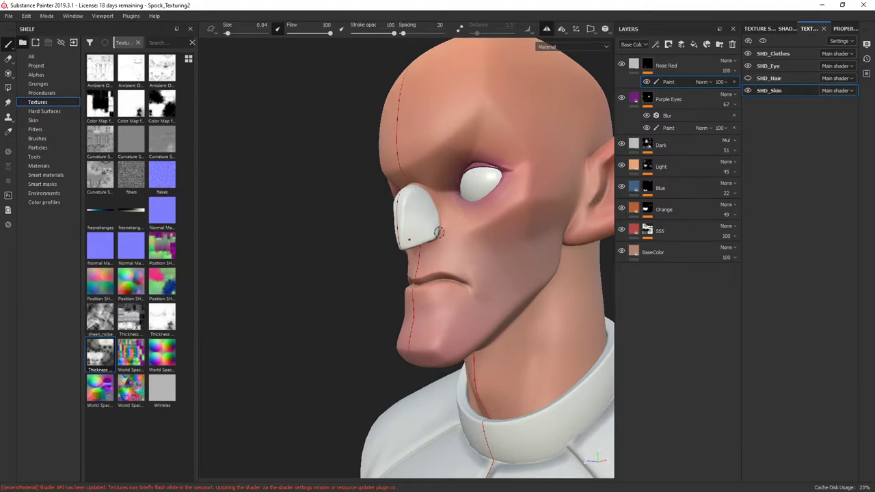
# Step: Add a Blur filter to the Nose Red mask and set its blur intensity to 2.33
pyautogui.click(648, 65)
pyautogui.rightClick(648, 65)
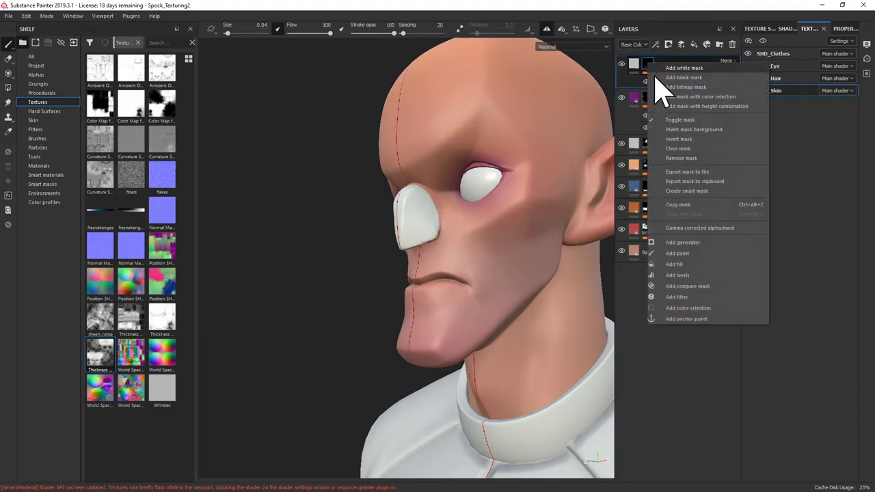
pyautogui.click(688, 297)
pyautogui.click(837, 30)
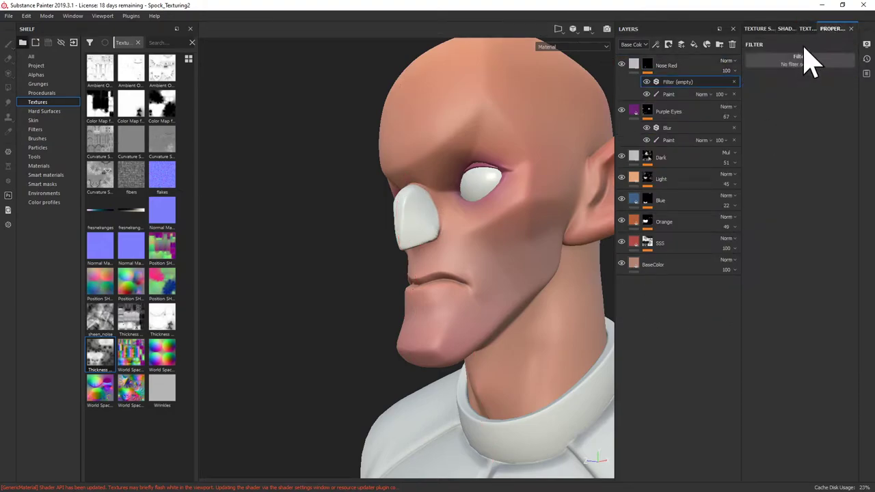
pyautogui.click(804, 56)
pyautogui.click(828, 103)
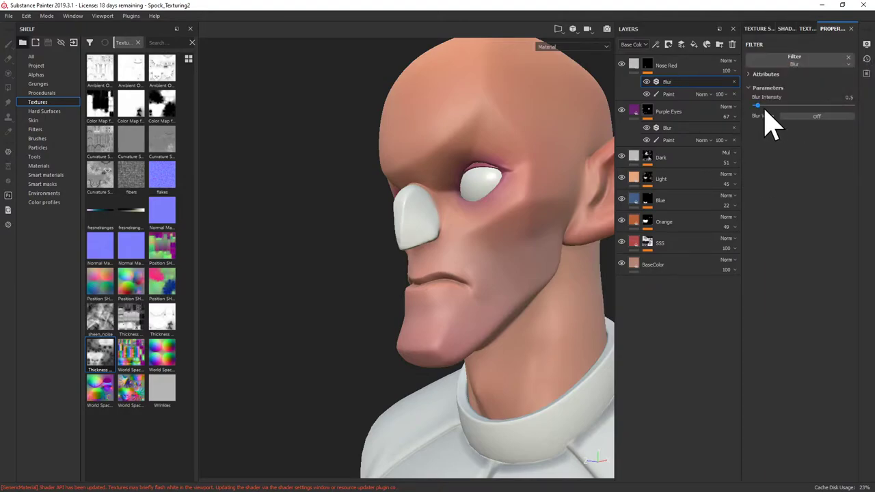
pyautogui.moveTo(759, 106); pyautogui.dragTo(770, 106)
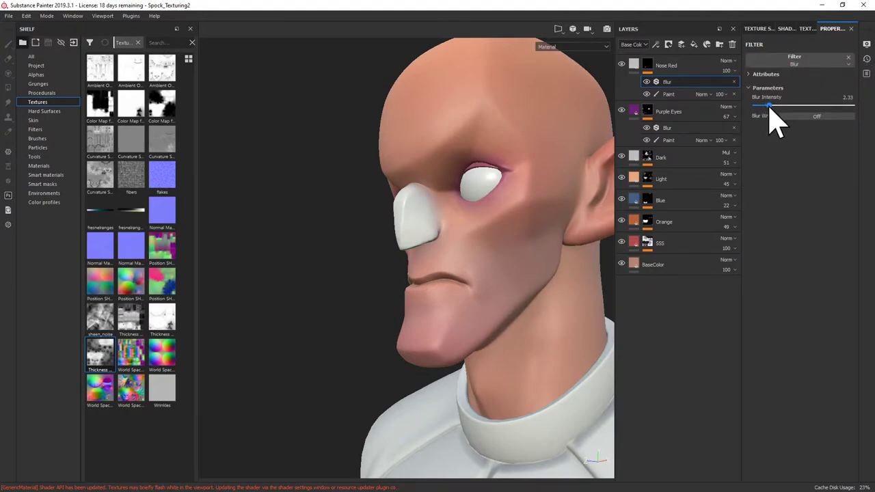
pyautogui.keyDown('alt'); pyautogui.moveTo(514, 226); pyautogui.dragTo(365, 248); pyautogui.keyUp('alt')
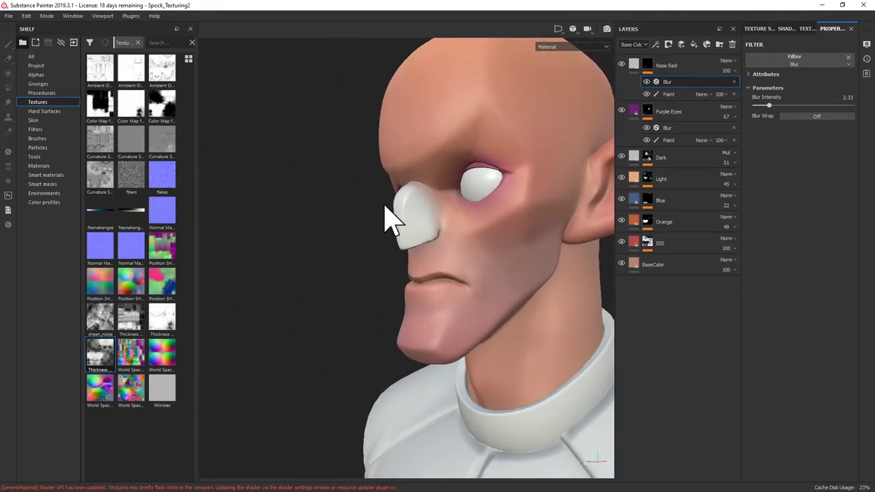
# Step: Change the Nose Red layer's base color to a pinkish red and lower the layer's opacity to 32
pyautogui.click(637, 65)
pyautogui.click(780, 266)
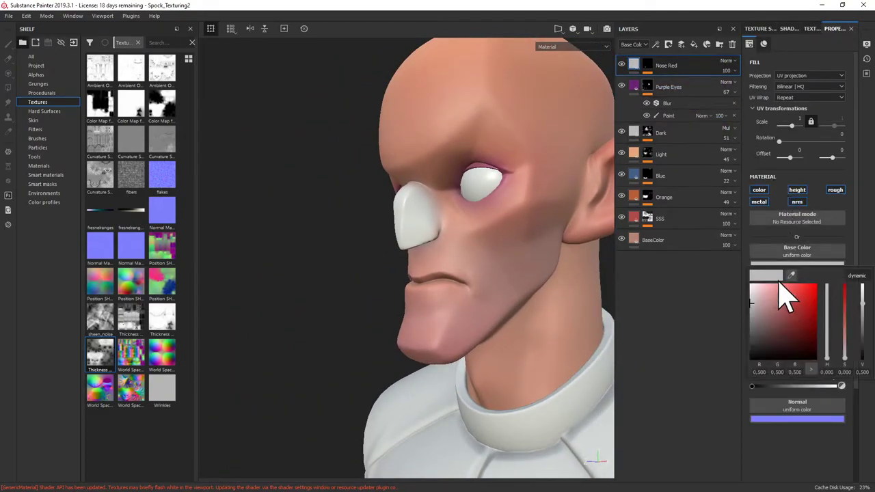
pyautogui.click(793, 301)
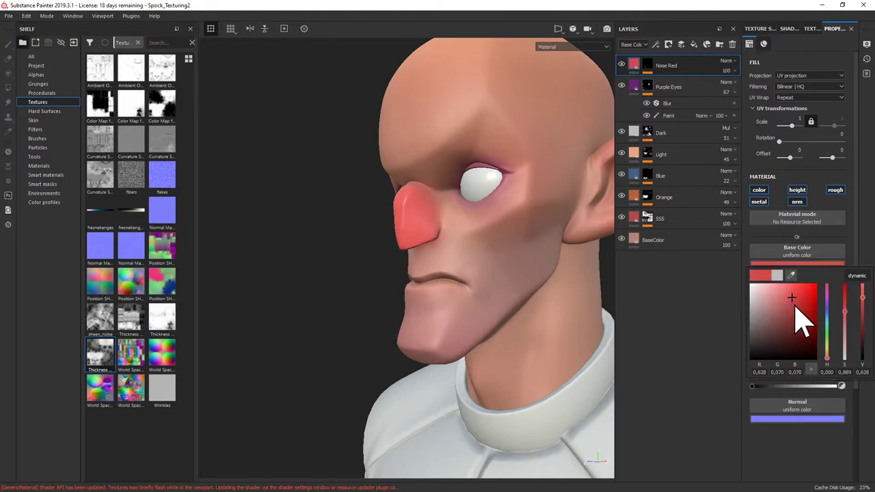
pyautogui.click(794, 299)
pyautogui.click(828, 296)
pyautogui.moveTo(829, 301); pyautogui.dragTo(789, 306)
pyautogui.moveTo(730, 70); pyautogui.dragTo(737, 99)
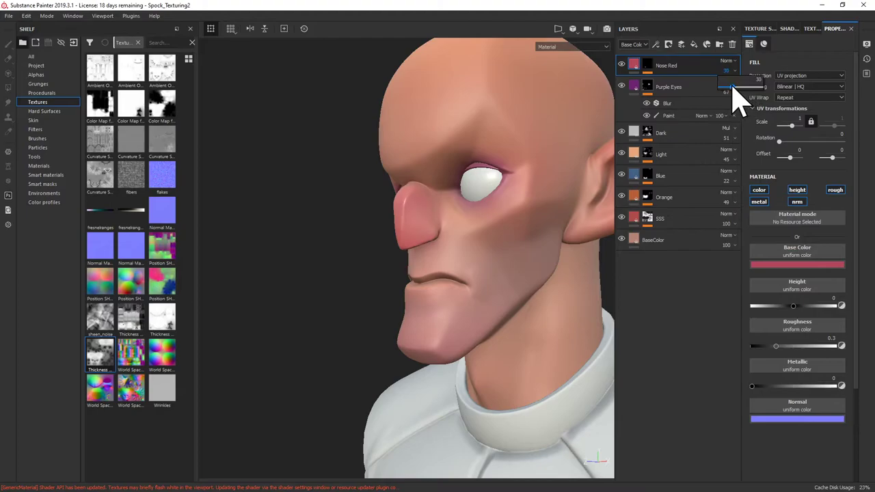
# Step: Check the red nose against the rest of the head from near and far and from several angles
pyautogui.keyDown('alt'); pyautogui.moveTo(334, 225); pyautogui.dragTo(301, 250); pyautogui.keyUp('alt')
pyautogui.click(655, 71)
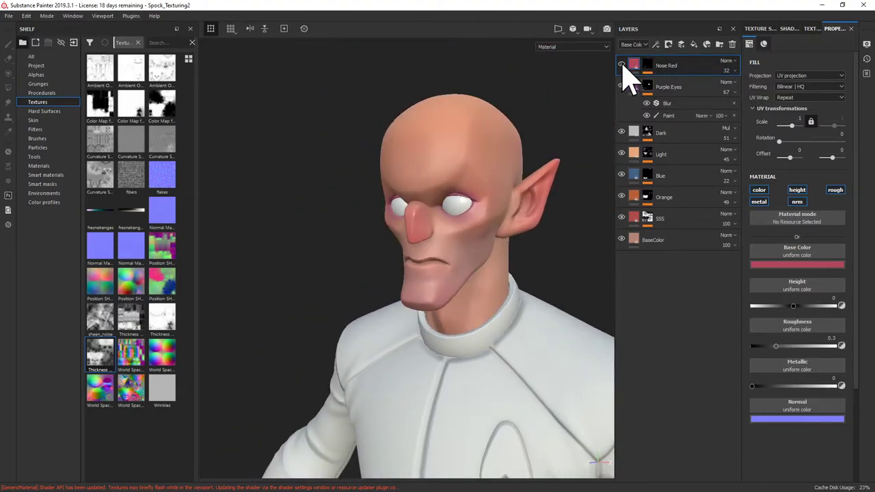
pyautogui.scroll(-3, 545, 140)
pyautogui.keyDown('alt'); pyautogui.moveTo(415, 164); pyautogui.dragTo(403, 149); pyautogui.keyUp('alt')
pyautogui.scroll(3, 499, 181)
pyautogui.keyDown('alt'); pyautogui.moveTo(595, 212); pyautogui.dragTo(527, 215); pyautogui.keyUp('alt')
pyautogui.scroll(-2, 490, 147)
pyautogui.keyDown('alt'); pyautogui.moveTo(490, 139); pyautogui.dragTo(501, 107); pyautogui.keyUp('alt')
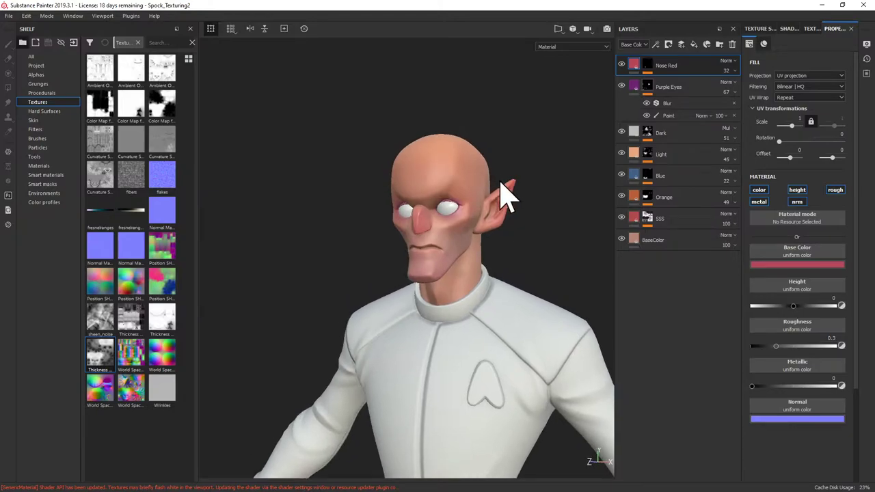
pyautogui.keyDown('alt'); pyautogui.moveTo(504, 191); pyautogui.dragTo(495, 126); pyautogui.keyUp('alt')
pyautogui.keyDown('alt'); pyautogui.moveTo(495, 126); pyautogui.dragTo(513, 147, button='right'); pyautogui.keyUp('alt')
pyautogui.keyDown('alt'); pyautogui.moveTo(512, 146); pyautogui.dragTo(420, 269); pyautogui.keyUp('alt')
pyautogui.click(657, 66)
pyautogui.keyDown('alt'); pyautogui.moveTo(574, 147); pyautogui.dragTo(475, 214, button='right'); pyautogui.keyUp('alt')
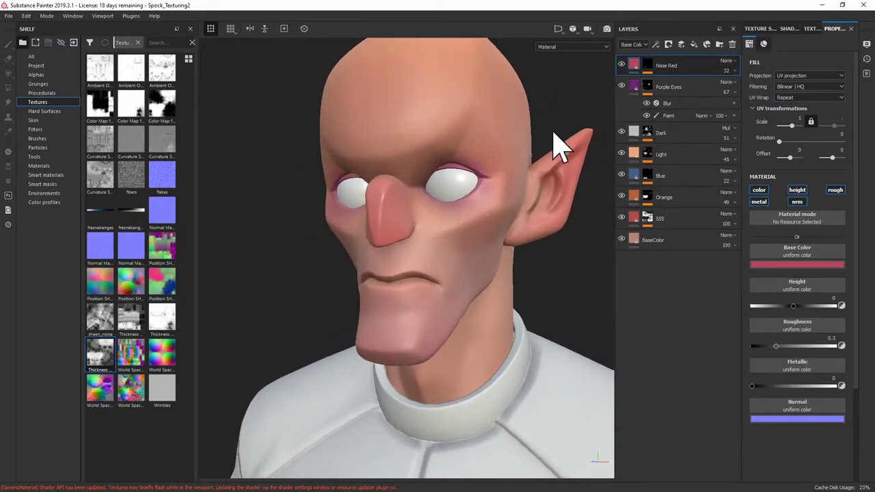
# Step: Add a fill layer above Nose Red and name it Lips Smooth
pyautogui.rightClick(639, 79)
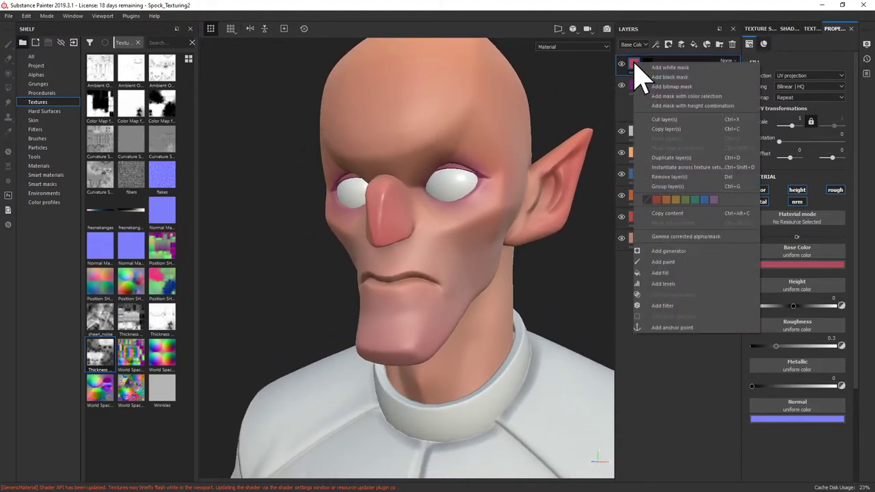
pyautogui.click(697, 36)
pyautogui.click(694, 44)
pyautogui.doubleClick(654, 65)
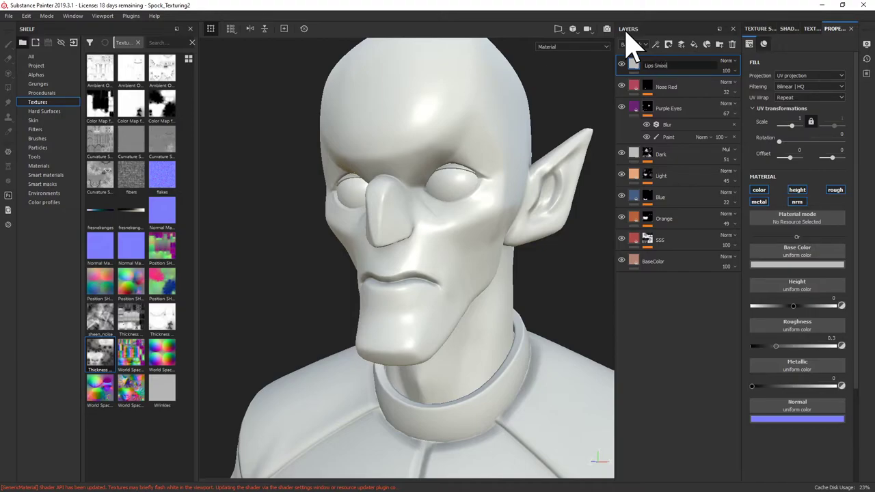
pyautogui.press('Return')
# Step: Turn off the metal, normal and height channels of the Lips Smooth layer
pyautogui.click(759, 201)
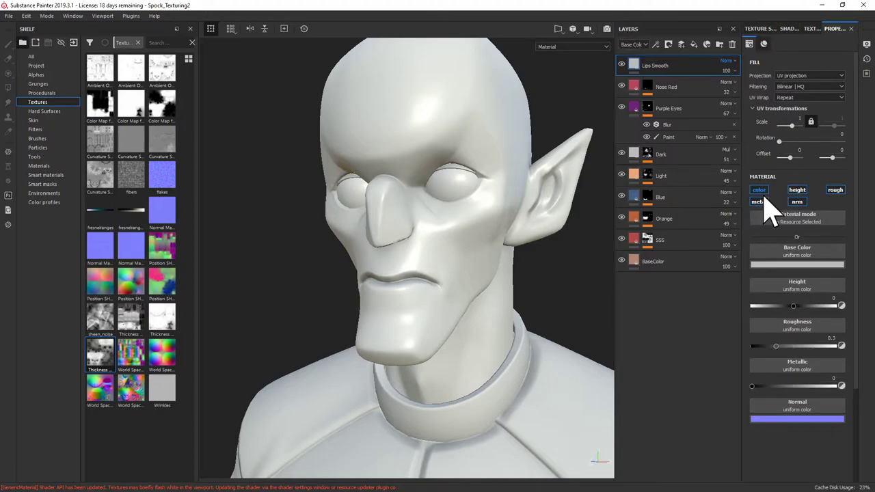
pyautogui.click(760, 201)
pyautogui.click(762, 203)
pyautogui.click(798, 202)
pyautogui.click(802, 191)
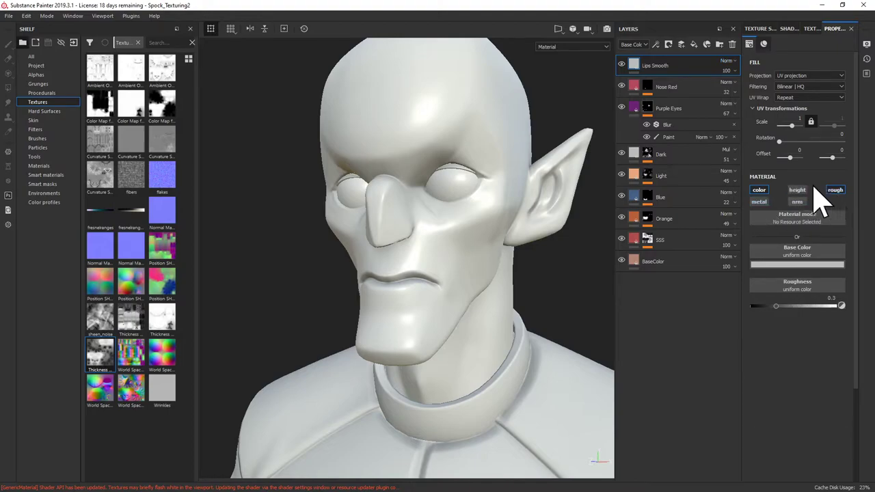
# Step: Add a black mask with a paint effect to Lips Smooth and paint both lips into it with symmetry, using 0.84 and 0.62 brushes
pyautogui.rightClick(636, 63)
pyautogui.click(660, 71)
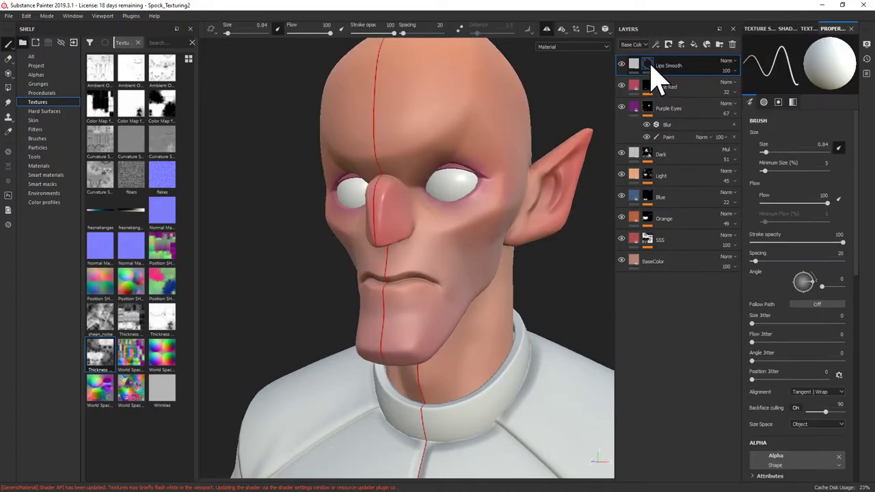
pyautogui.rightClick(650, 65)
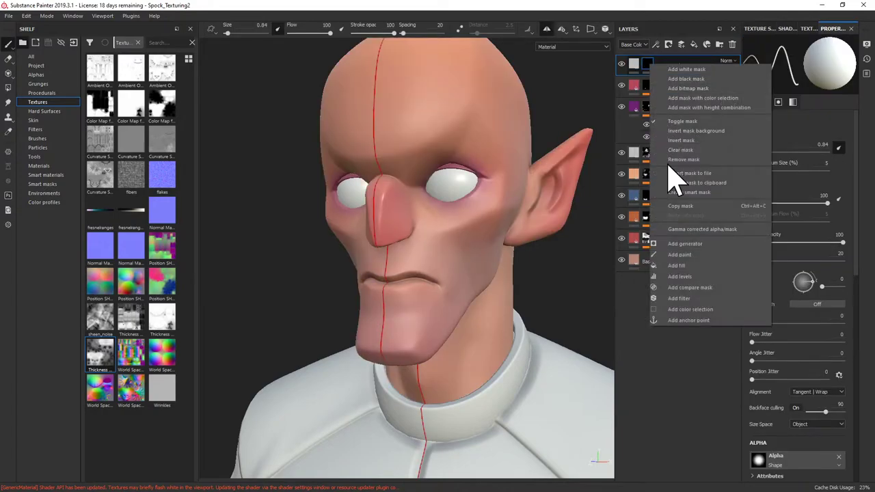
pyautogui.click(680, 255)
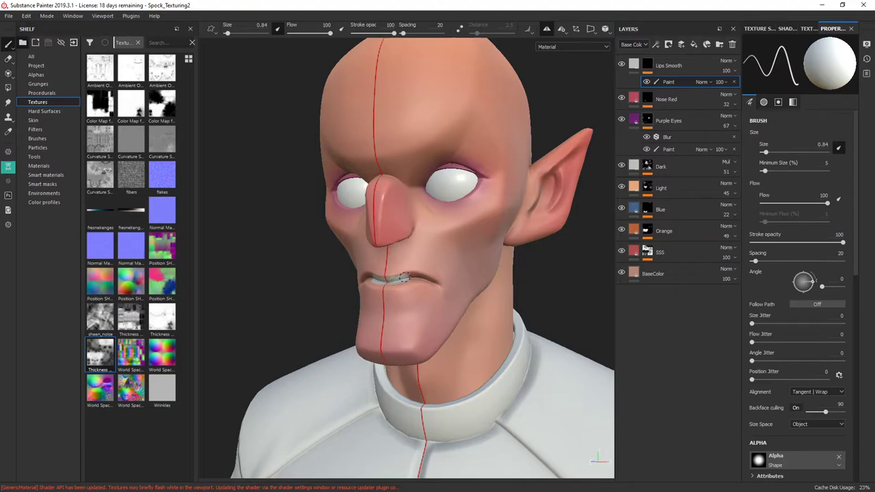
pyautogui.moveTo(388, 284); pyautogui.dragTo(402, 287)
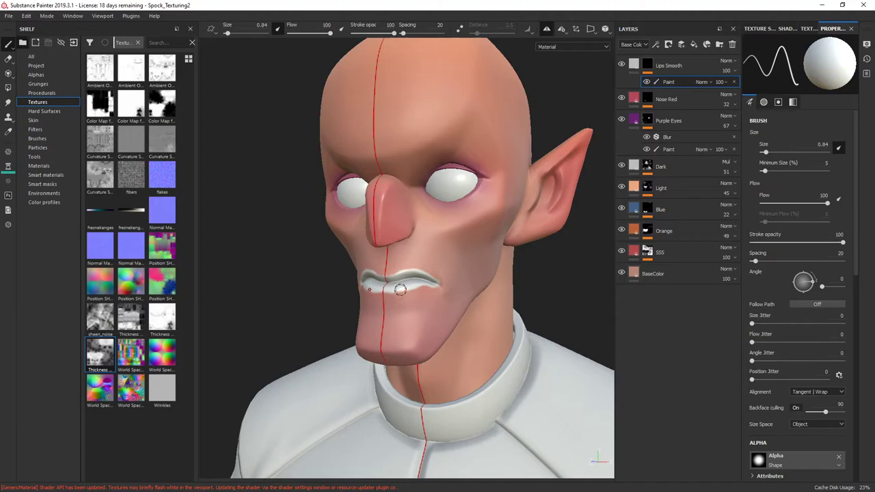
pyautogui.press('[')
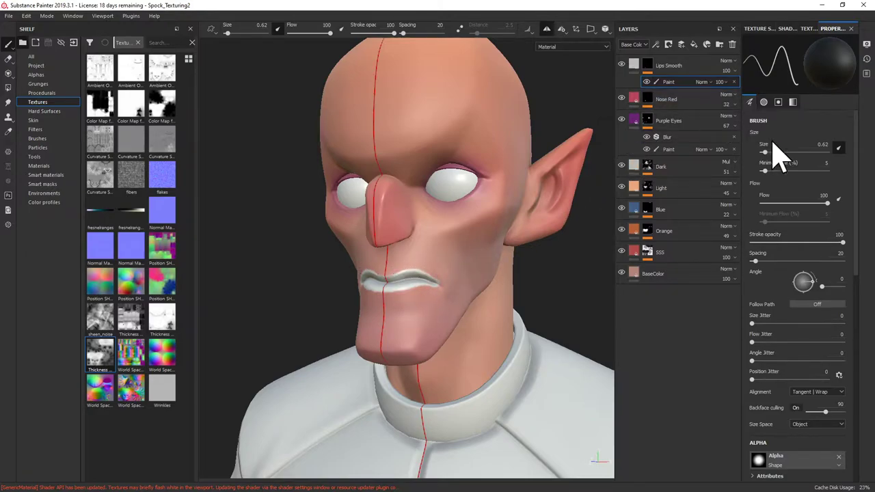
# Step: Add a Blur filter to the Lips Smooth mask with a blur intensity of 0.75
pyautogui.rightClick(645, 83)
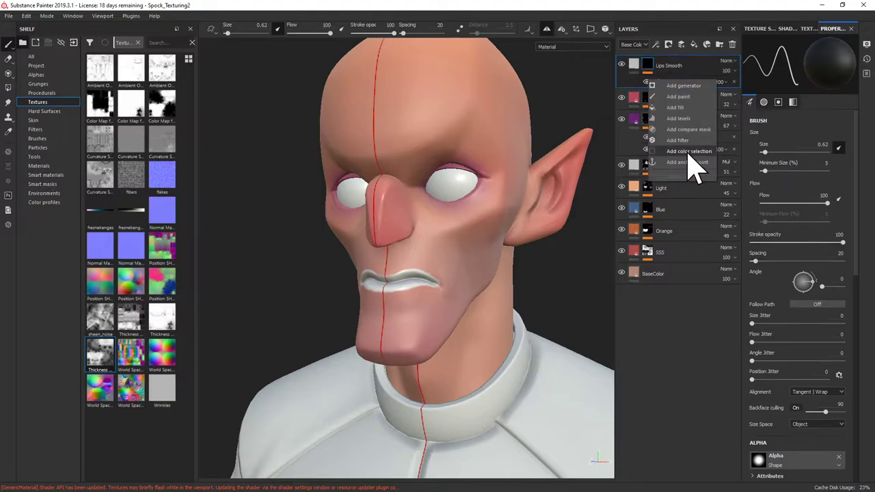
pyautogui.click(688, 156)
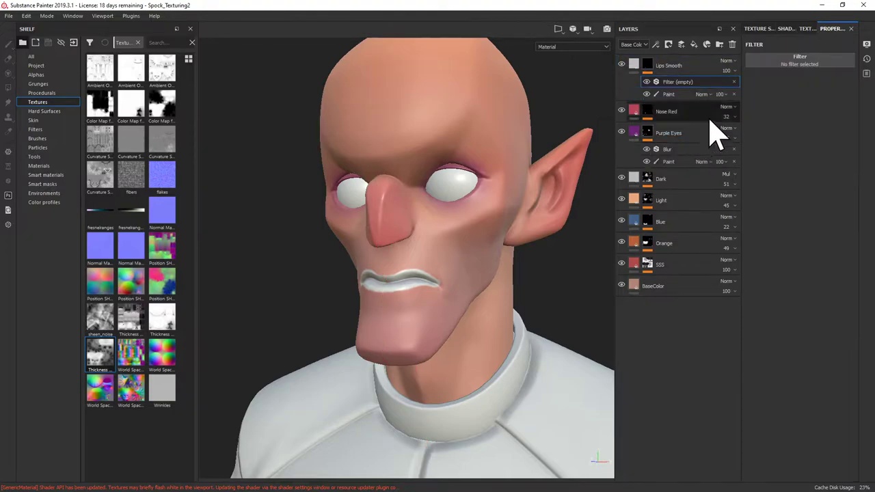
pyautogui.click(817, 62)
pyautogui.click(828, 88)
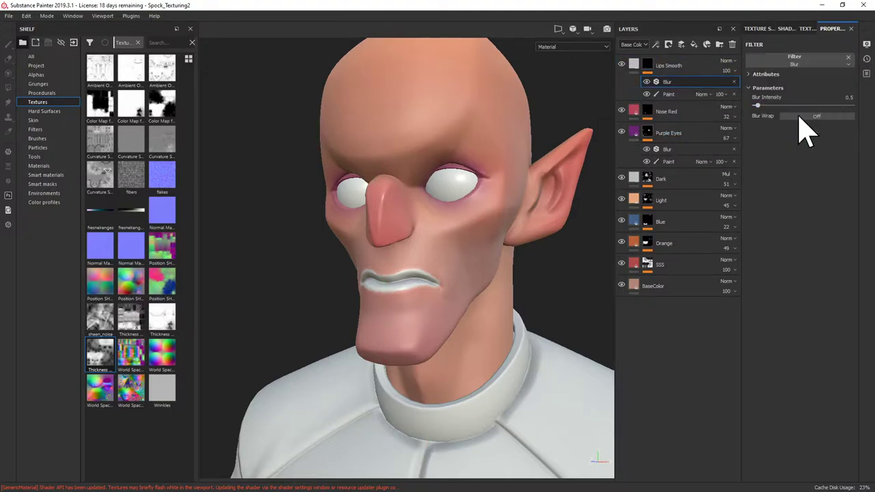
pyautogui.moveTo(758, 107); pyautogui.dragTo(762, 108)
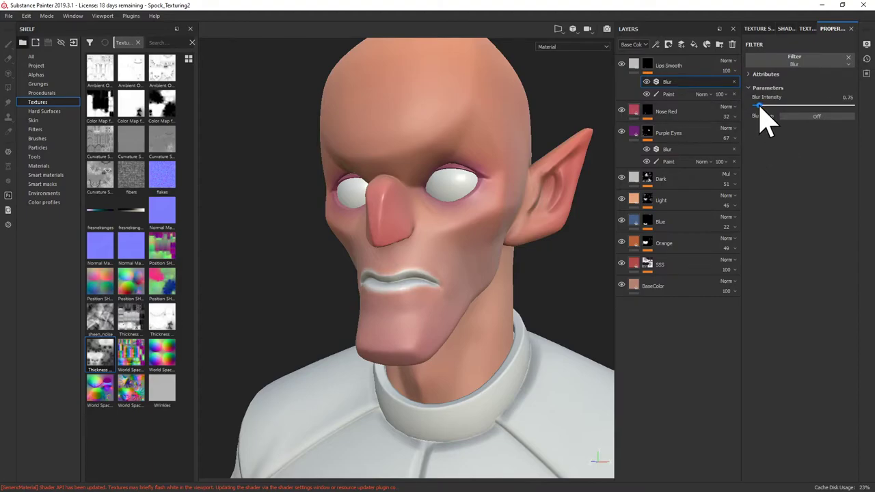
# Step: Turn off the color channel of Lips Smooth and set its roughness to 0.2063 for slightly glossy lips
pyautogui.click(635, 65)
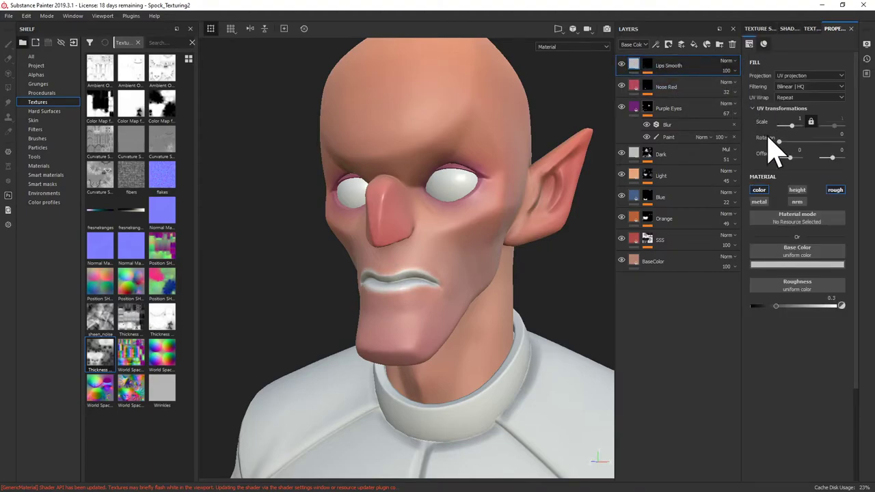
pyautogui.click(763, 191)
pyautogui.moveTo(775, 271)
pyautogui.mouseDown()
pyautogui.moveTo(766, 272)
pyautogui.moveTo(783, 273)
pyautogui.moveTo(770, 273)
pyautogui.mouseUp()
pyautogui.keyDown('alt'); pyautogui.moveTo(519, 247); pyautogui.dragTo(299, 239); pyautogui.keyUp('alt')
pyautogui.scroll(3, 486, 176)
pyautogui.moveTo(487, 177)
pyautogui.keyDown('alt'); pyautogui.mouseDown()
pyautogui.moveTo(461, 130)
pyautogui.moveTo(476, 166)
pyautogui.mouseUp(); pyautogui.keyUp('alt')
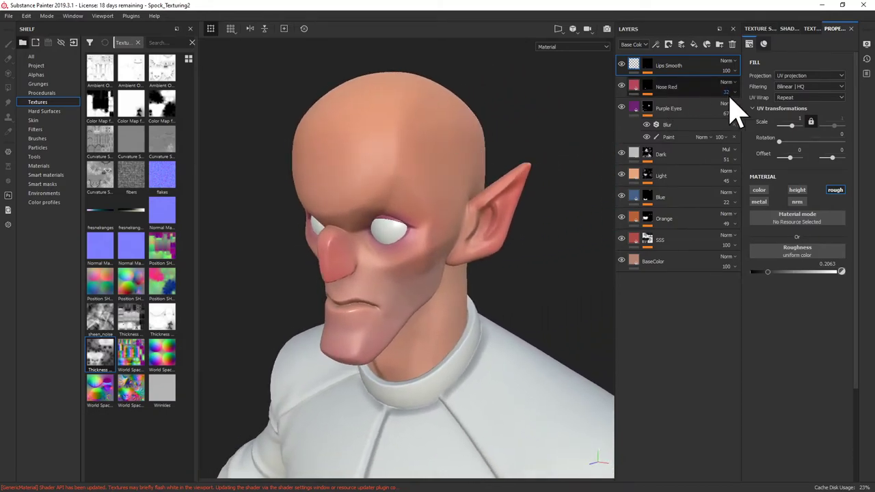
# Step: Add a second paint effect below the Blur in the Lips Smooth mask and paint glossy areas on the inner ears and face
pyautogui.click(647, 64)
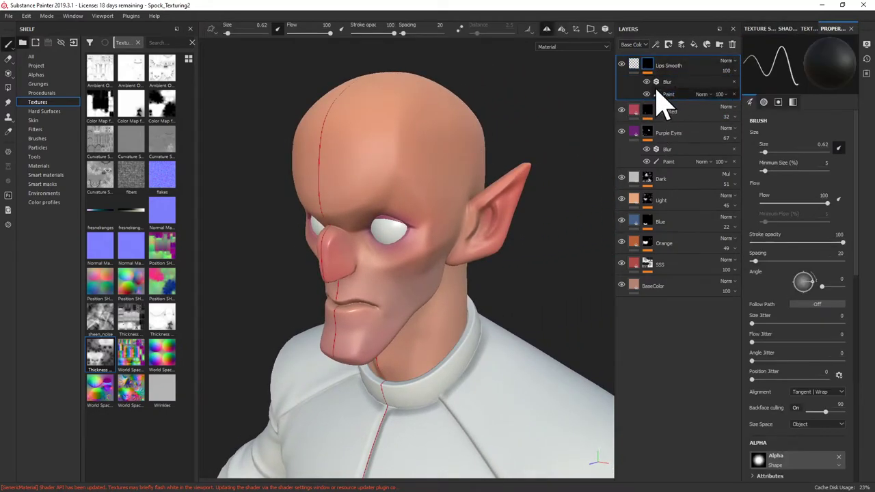
pyautogui.rightClick(667, 96)
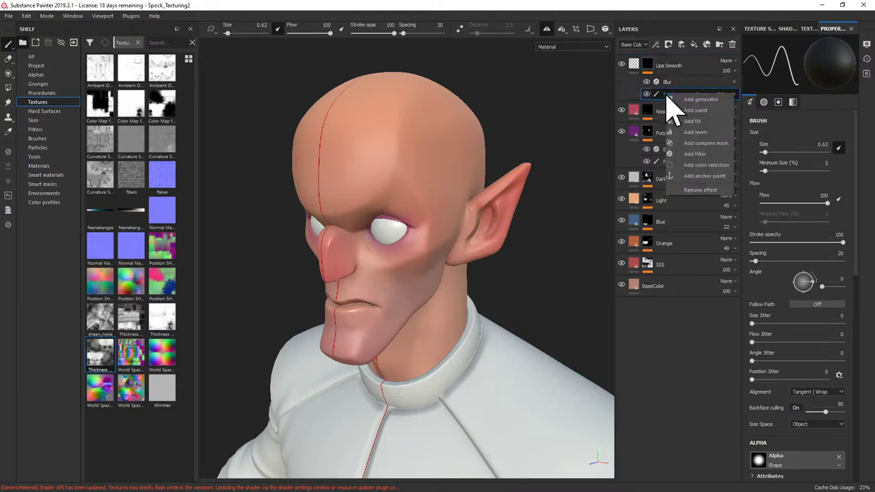
pyautogui.click(692, 110)
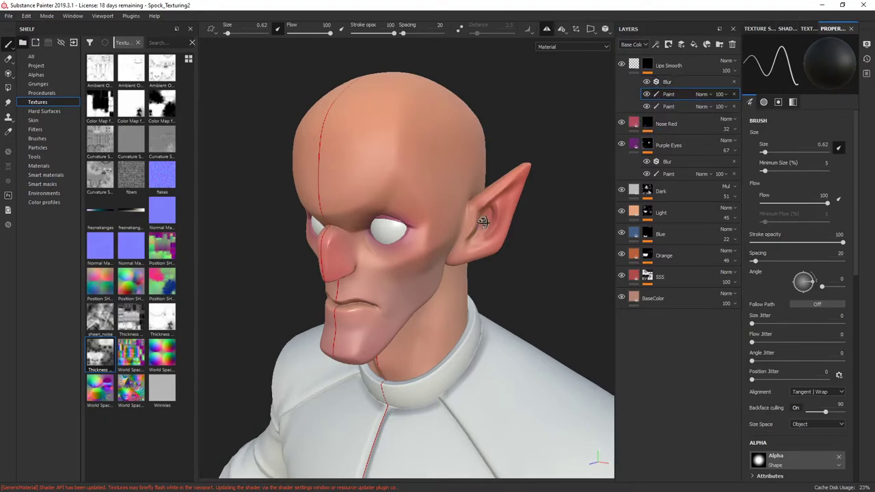
pyautogui.keyDown('alt'); pyautogui.moveTo(483, 222); pyautogui.dragTo(456, 210); pyautogui.keyUp('alt')
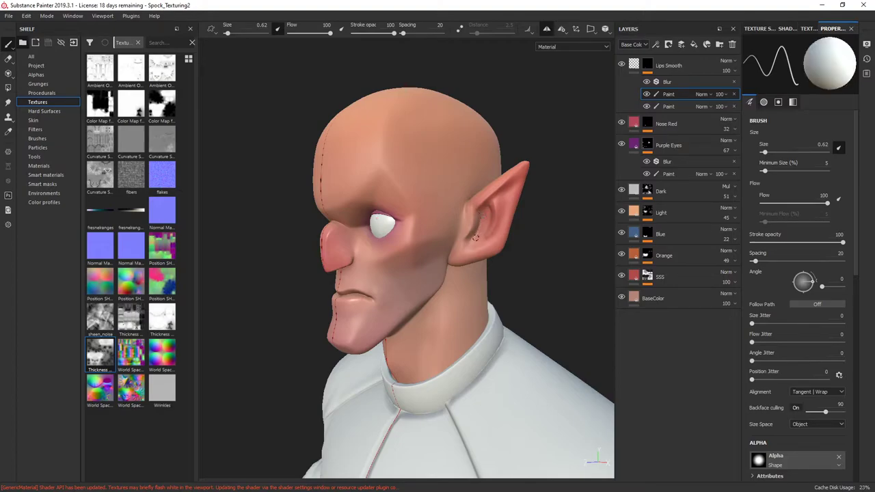
pyautogui.keyDown('alt'); pyautogui.moveTo(470, 234); pyautogui.dragTo(463, 189); pyautogui.keyUp('alt')
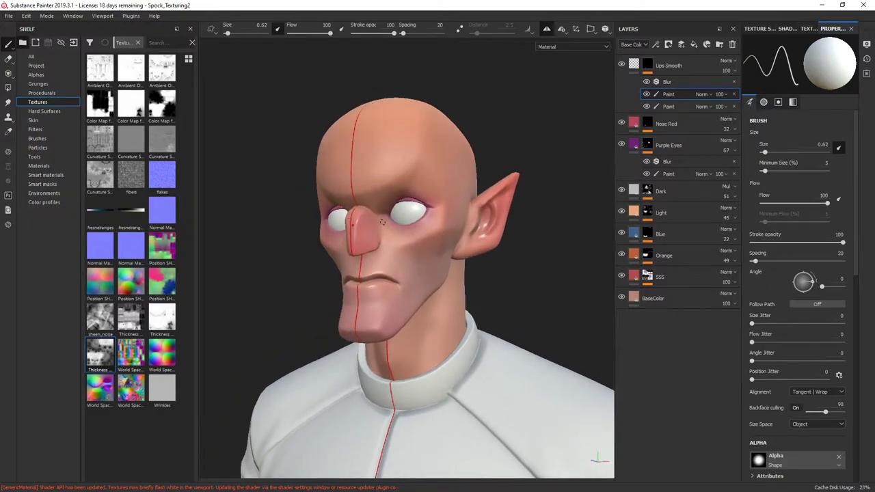
pyautogui.keyDown('alt'); pyautogui.moveTo(389, 216); pyautogui.dragTo(418, 209); pyautogui.keyUp('alt')
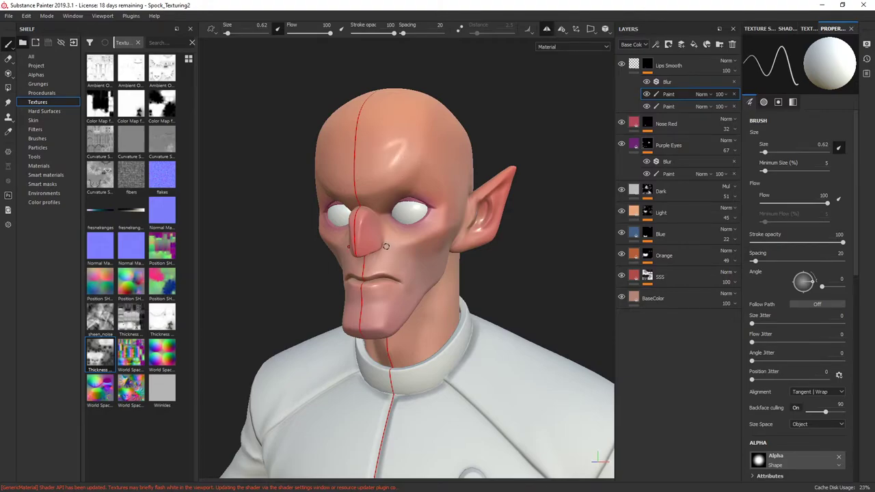
pyautogui.keyDown('alt'); pyautogui.moveTo(386, 246); pyautogui.dragTo(440, 171); pyautogui.keyUp('alt')
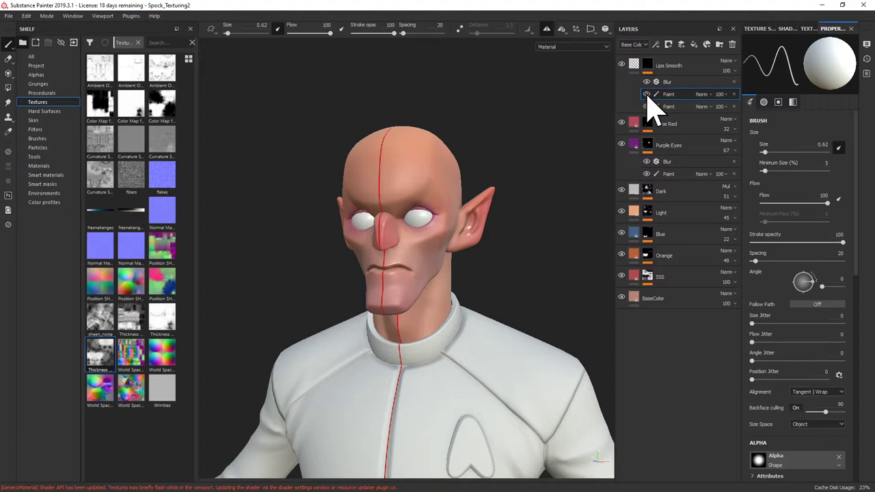
# Step: Lower the opacity of the second paint effect in the Lips Smooth mask to 44 and view the whole upper body
pyautogui.moveTo(547, 146)
pyautogui.keyDown('alt'); pyautogui.mouseDown()
pyautogui.moveTo(537, 146)
pyautogui.moveTo(565, 103)
pyautogui.moveTo(620, 103)
pyautogui.moveTo(495, 102)
pyautogui.moveTo(526, 101)
pyautogui.mouseUp(); pyautogui.keyUp('alt')
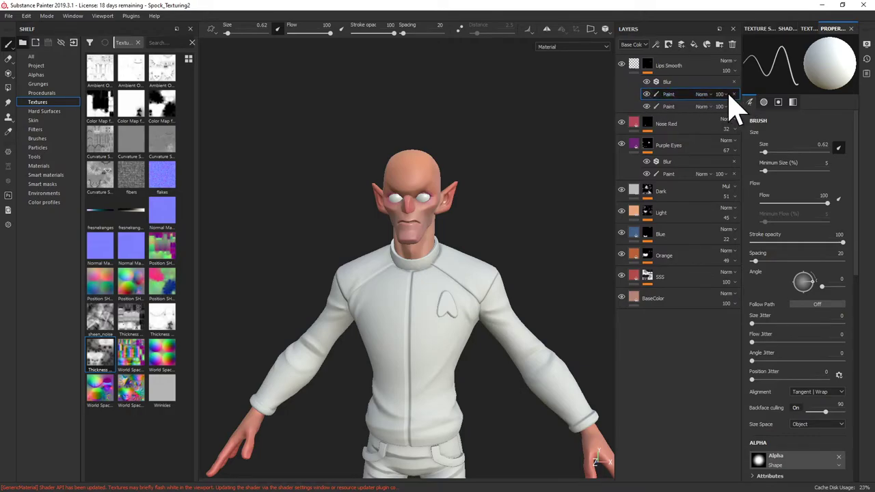
pyautogui.moveTo(752, 111)
pyautogui.mouseDown()
pyautogui.moveTo(730, 111)
pyautogui.moveTo(740, 127)
pyautogui.mouseUp()
pyautogui.moveTo(503, 142)
pyautogui.keyDown('alt'); pyautogui.mouseDown()
pyautogui.moveTo(483, 155)
pyautogui.moveTo(498, 137)
pyautogui.moveTo(508, 145)
pyautogui.mouseUp(); pyautogui.keyUp('alt')
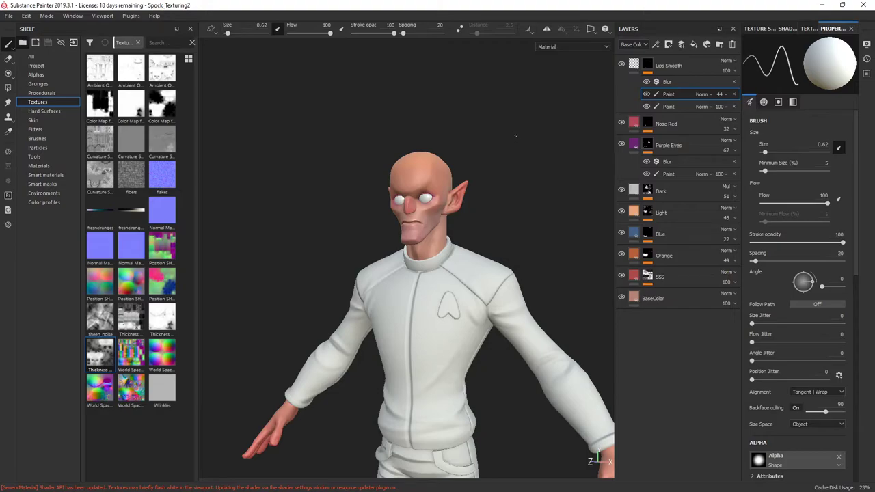
# Step: Examine the textured skin on the whole character, from head to hands, at several distances and angles
pyautogui.scroll(-5, 529, 156)
pyautogui.keyDown('alt'); pyautogui.moveTo(322, 136); pyautogui.dragTo(387, 131); pyautogui.keyUp('alt')
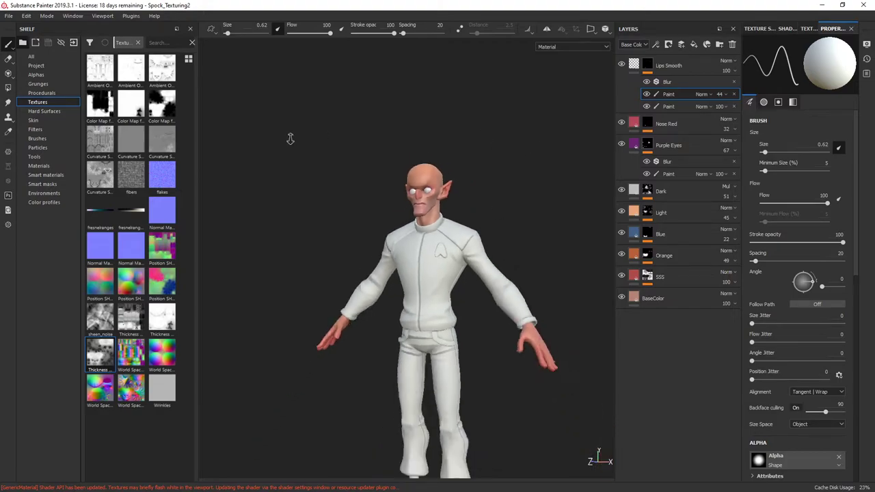
pyautogui.keyDown('alt'); pyautogui.moveTo(393, 136); pyautogui.dragTo(551, 178, button='right'); pyautogui.keyUp('alt')
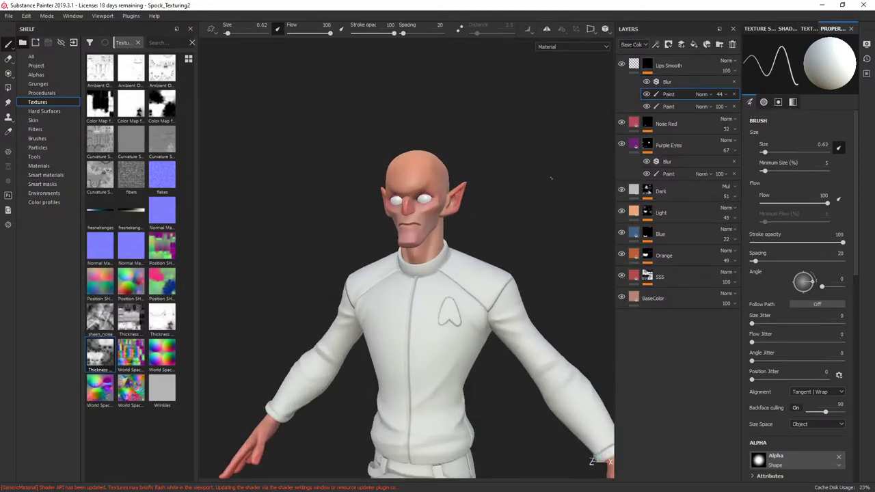
pyautogui.keyDown('alt'); pyautogui.moveTo(552, 178); pyautogui.dragTo(484, 152); pyautogui.keyUp('alt')
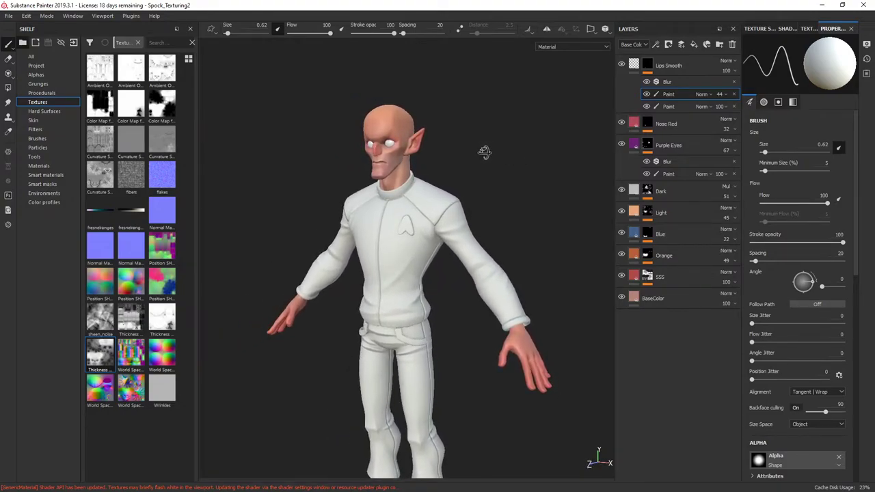
pyautogui.click(636, 66)
pyautogui.click(634, 110)
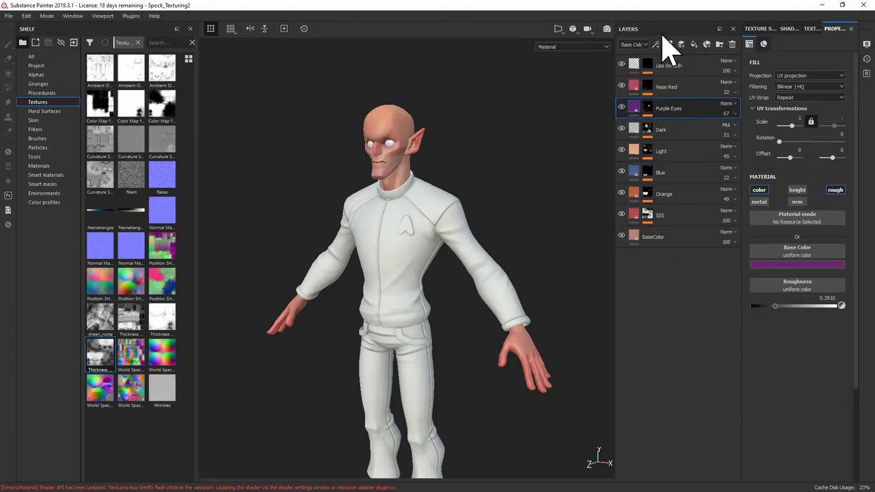
pyautogui.moveTo(517, 191)
pyautogui.keyDown('alt'); pyautogui.mouseDown()
pyautogui.moveTo(535, 196)
pyautogui.moveTo(497, 133)
pyautogui.moveTo(520, 143)
pyautogui.moveTo(524, 176)
pyautogui.mouseUp(); pyautogui.keyUp('alt')
pyautogui.scroll(-2, 524, 175)
pyautogui.keyDown('alt'); pyautogui.moveTo(512, 109); pyautogui.dragTo(514, 147); pyautogui.keyUp('alt')
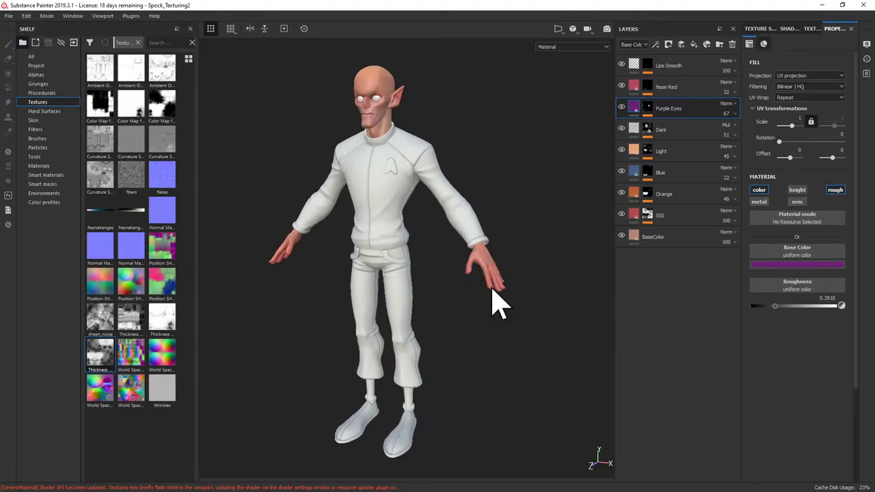
pyautogui.keyDown('alt'); pyautogui.moveTo(522, 191); pyautogui.dragTo(516, 193); pyautogui.keyUp('alt')
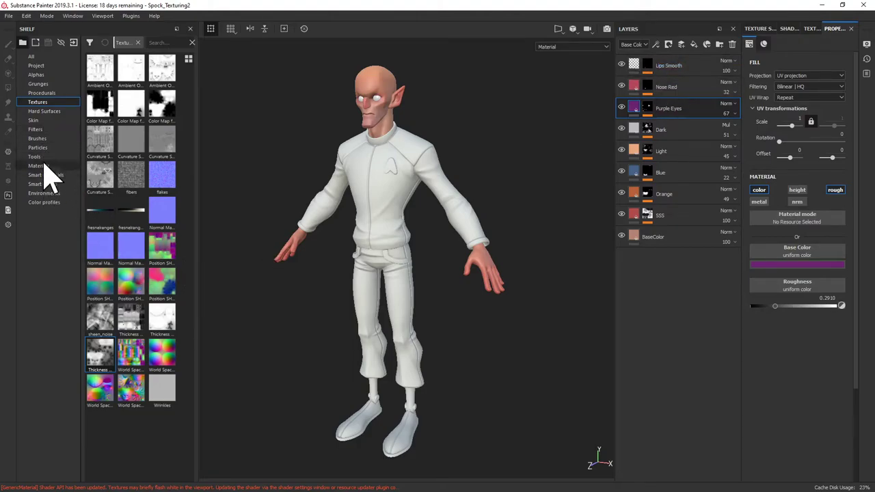
# Step: Add an HSL Perceptive filter at the top of the layer stack and set its saturation to 0.413
pyautogui.click(36, 129)
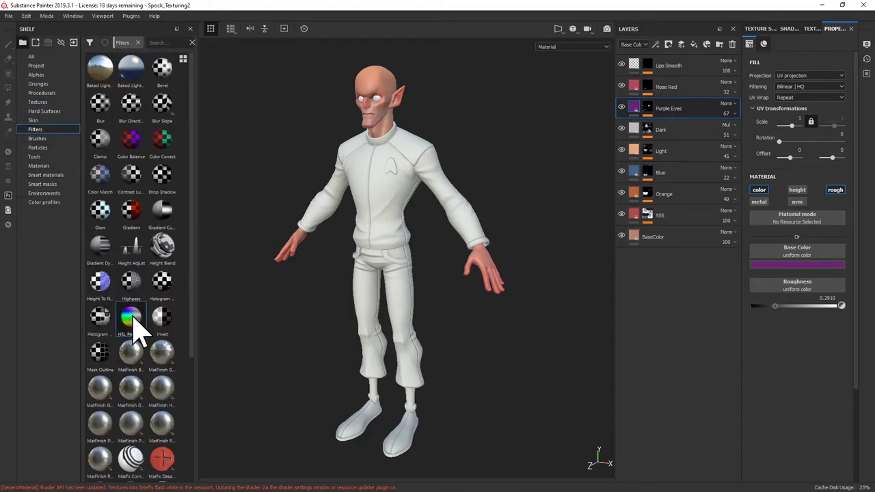
pyautogui.moveTo(141, 338); pyautogui.dragTo(674, 63)
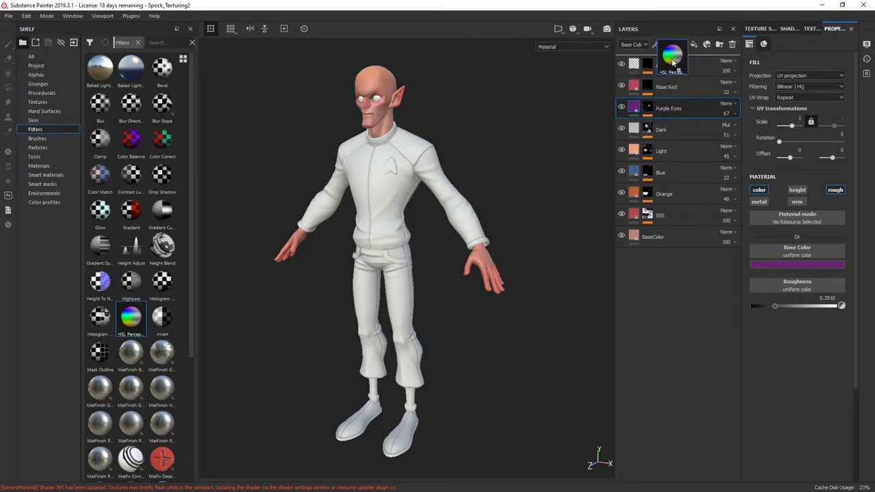
pyautogui.moveTo(673, 63); pyautogui.dragTo(670, 66)
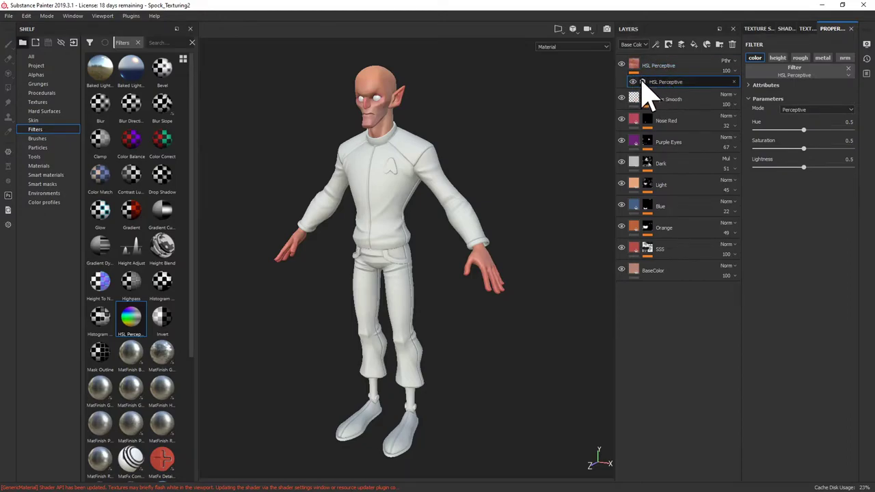
pyautogui.moveTo(803, 149)
pyautogui.mouseDown()
pyautogui.moveTo(783, 149)
pyautogui.moveTo(813, 131)
pyautogui.moveTo(800, 135)
pyautogui.mouseUp()
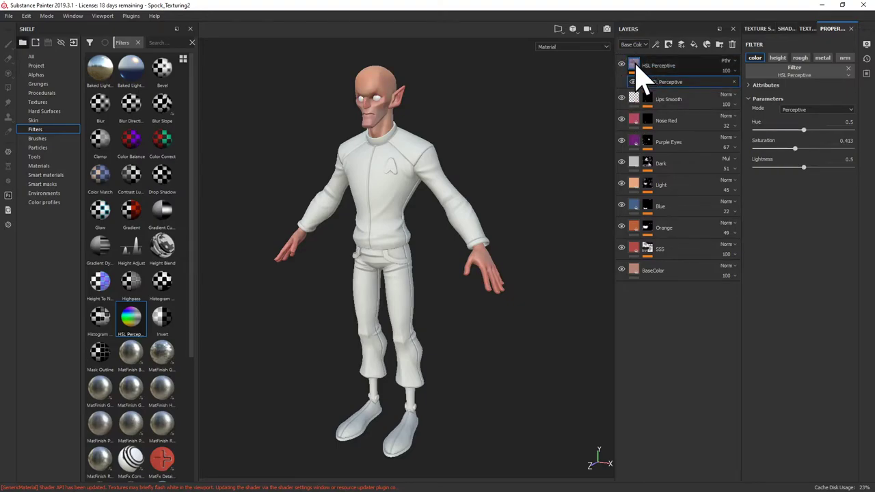
# Step: Give the HSL Perceptive layer a black mask and add a paint effect to that mask
pyautogui.rightClick(637, 68)
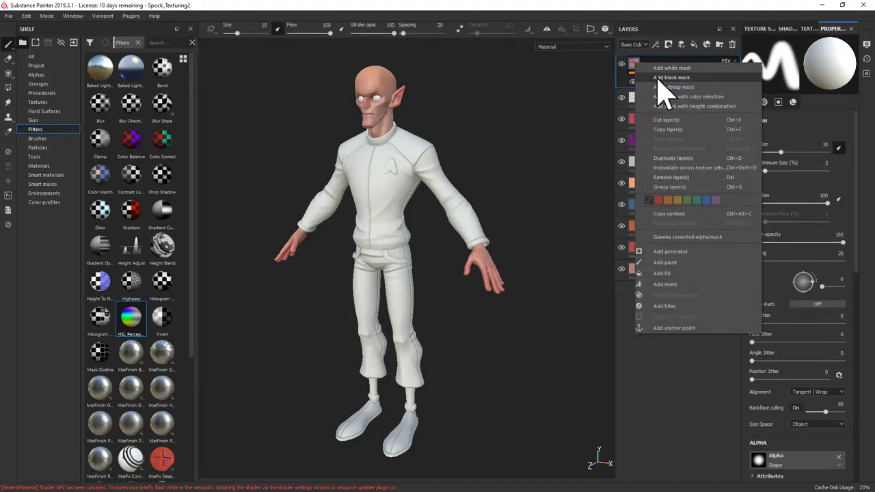
pyautogui.click(657, 84)
pyautogui.rightClick(648, 66)
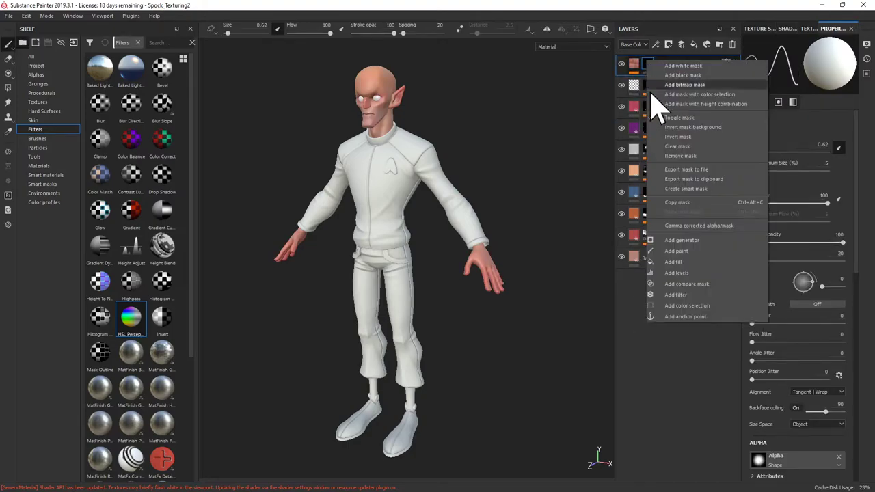
pyautogui.click(677, 253)
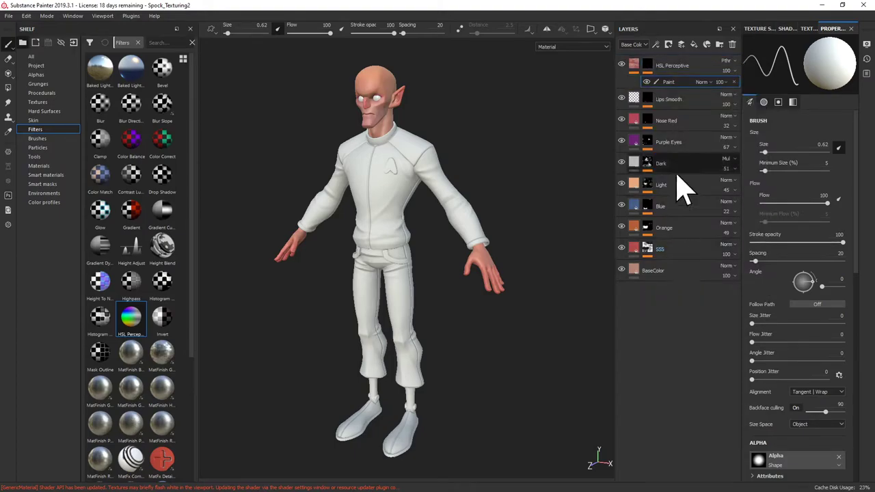
# Step: Reveal the HSL Perceptive layer on the hand with Polygon Fill in mesh fill mode, and return to the Paint tool
pyautogui.click(8, 87)
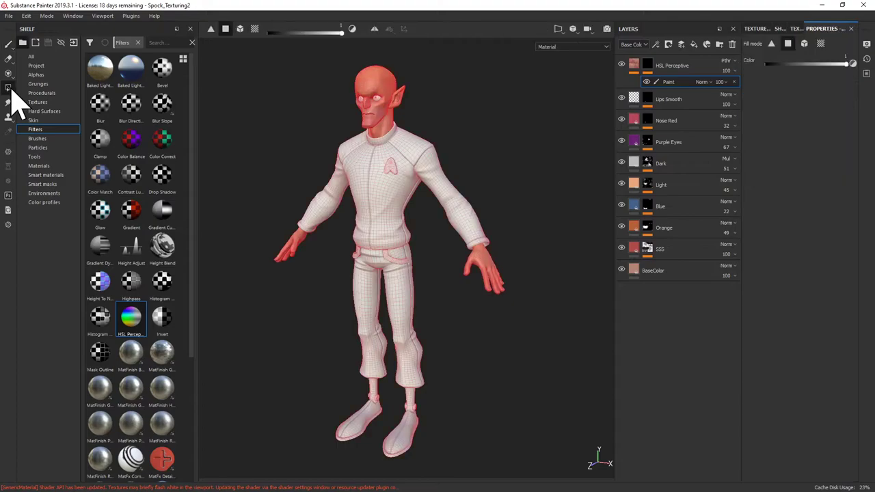
pyautogui.click(254, 29)
pyautogui.click(240, 29)
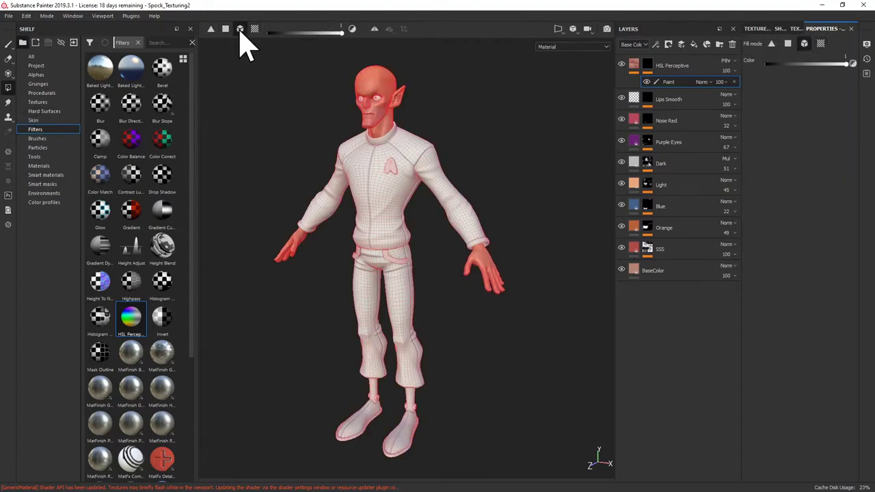
pyautogui.moveTo(520, 311); pyautogui.dragTo(514, 313)
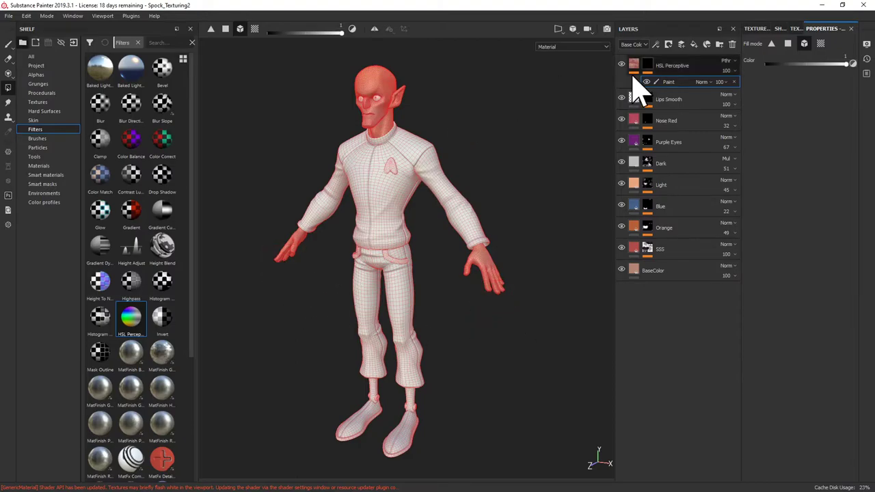
pyautogui.click(8, 43)
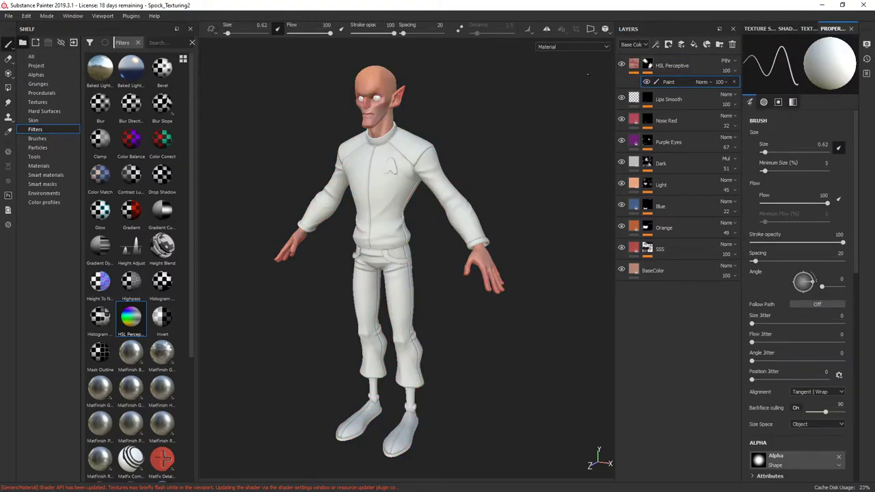
# Step: Fine-tune the saturation of the HSL Perceptive filter to 0.427
pyautogui.click(647, 82)
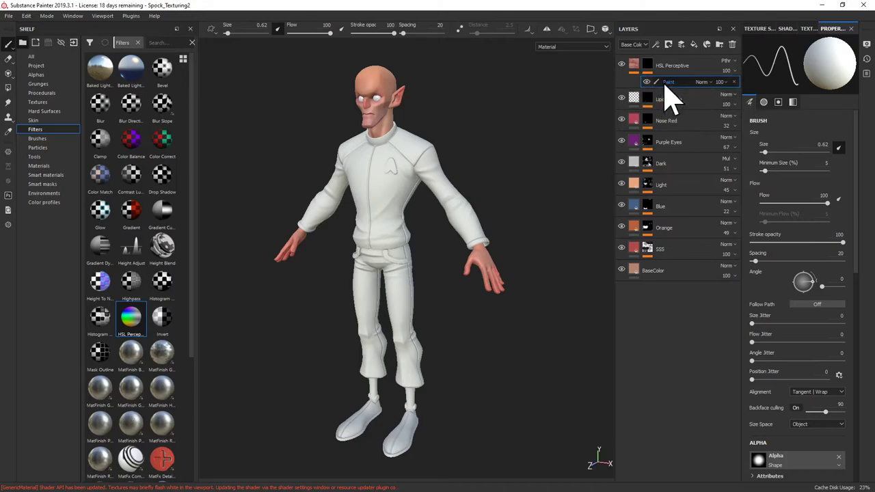
pyautogui.click(648, 65)
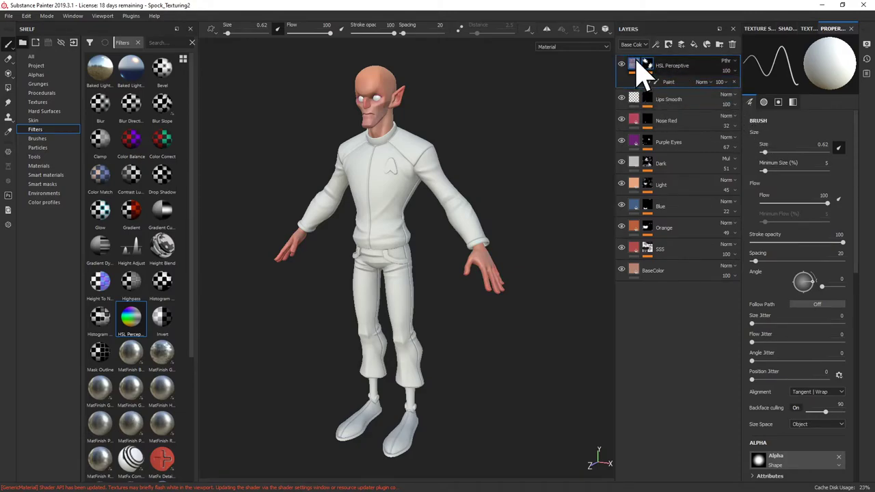
pyautogui.click(636, 65)
pyautogui.click(646, 82)
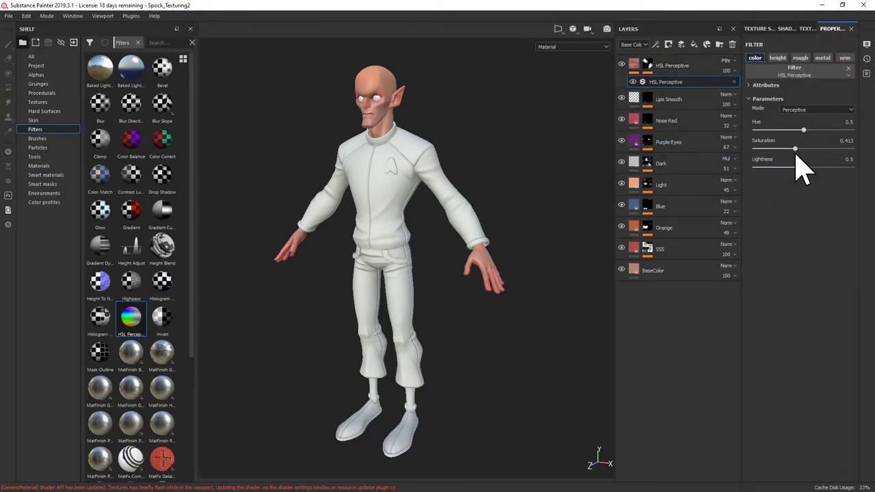
pyautogui.moveTo(794, 150)
pyautogui.mouseDown()
pyautogui.moveTo(841, 155)
pyautogui.moveTo(791, 154)
pyautogui.mouseUp()
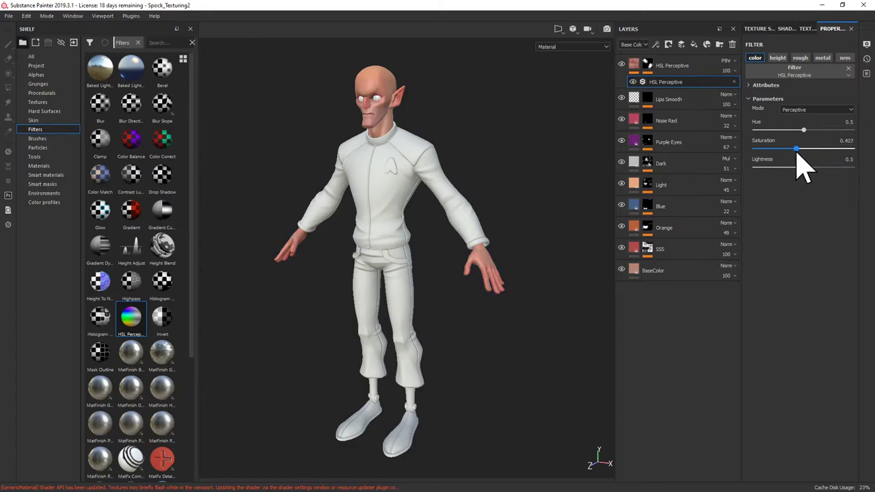
pyautogui.moveTo(798, 154); pyautogui.dragTo(797, 155)
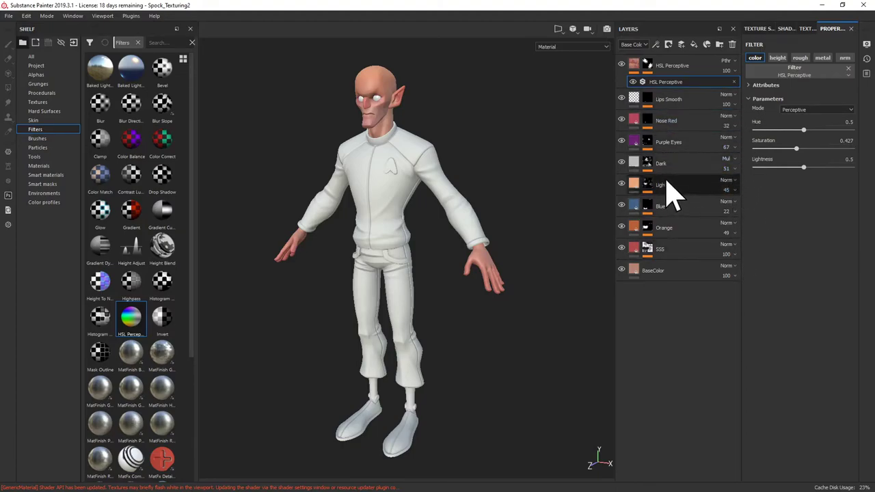
# Step: Create a new folder and move all layers from HSL Perceptive down to BaseColor into it
pyautogui.keyDown('alt'); pyautogui.moveTo(534, 133); pyautogui.dragTo(524, 92); pyautogui.keyUp('alt')
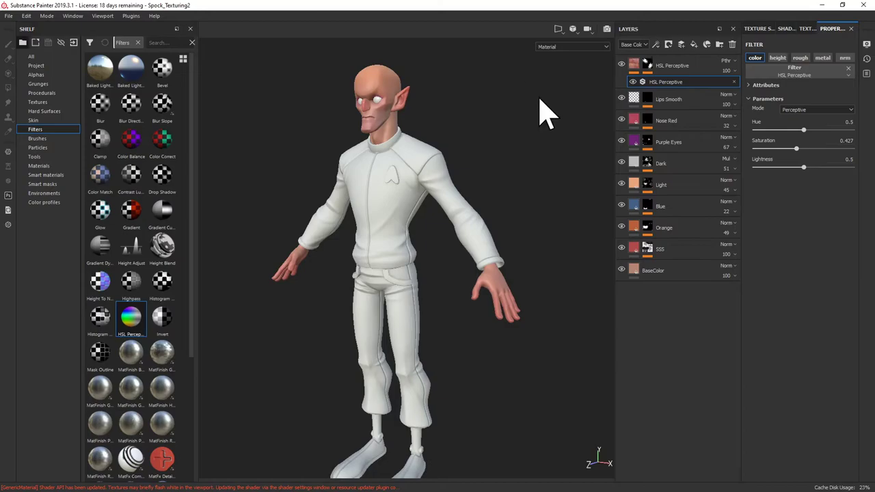
pyautogui.click(680, 68)
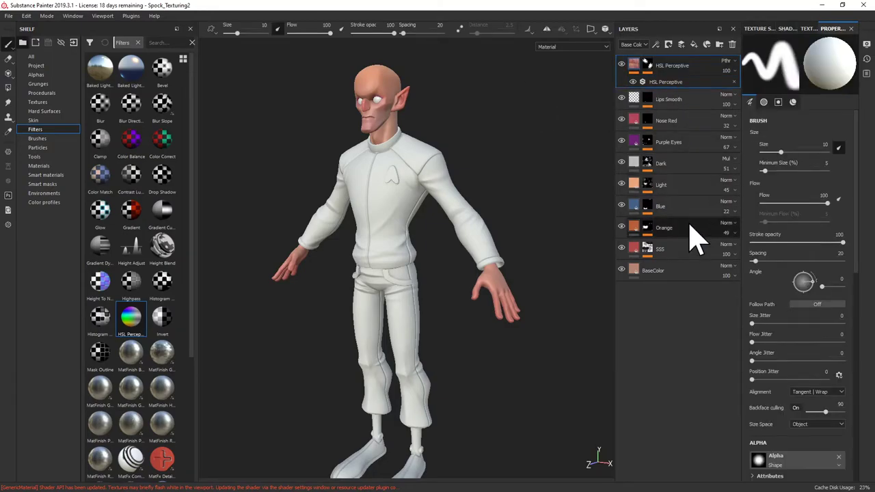
pyautogui.click(718, 45)
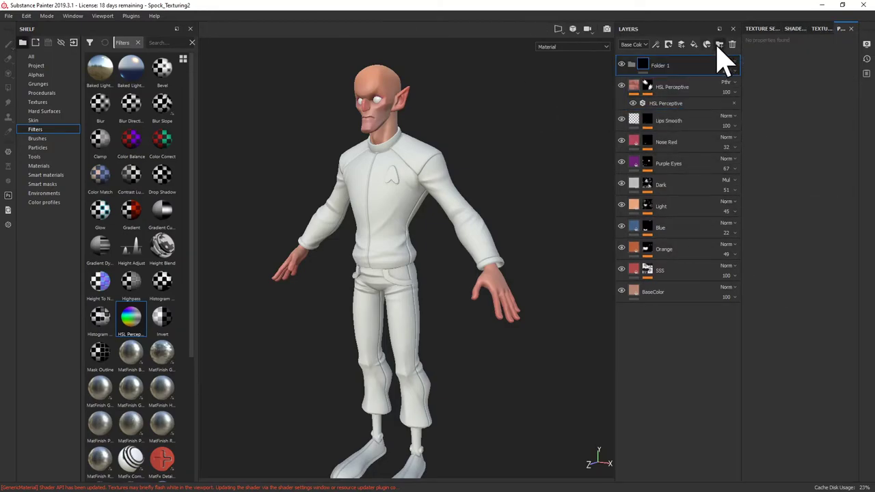
pyautogui.click(684, 87)
pyautogui.keyDown('shift'); pyautogui.click(687, 274); pyautogui.keyUp('shift')
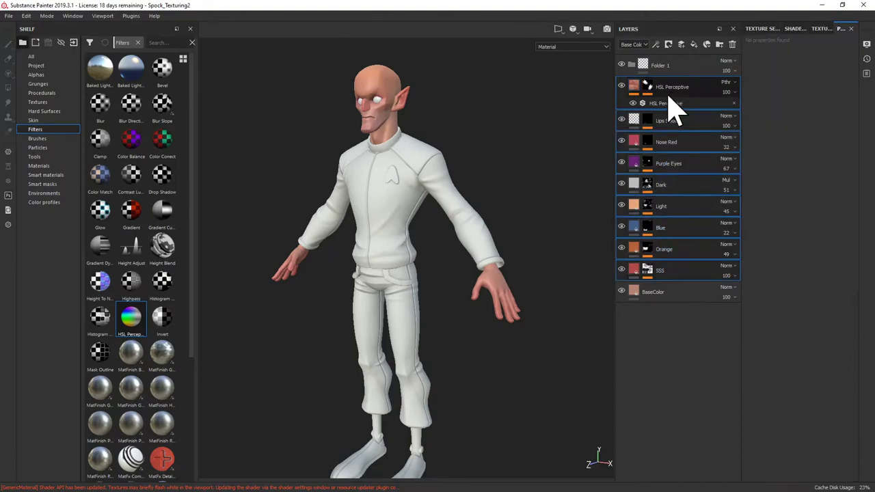
pyautogui.keyDown('shift'); pyautogui.click(680, 288); pyautogui.keyUp('shift')
pyautogui.moveTo(684, 294); pyautogui.dragTo(642, 72)
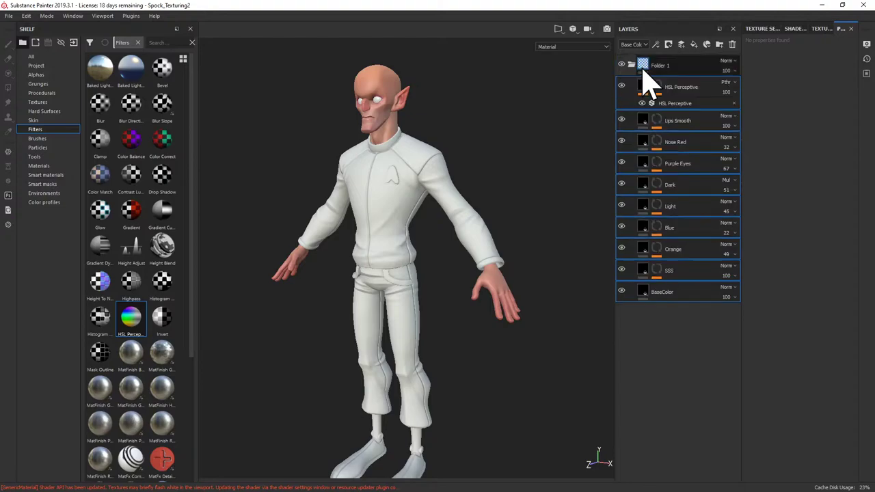
# Step: Set the folder's blending mode to Passthrough, collapse it and rename it Skin
pyautogui.click(729, 61)
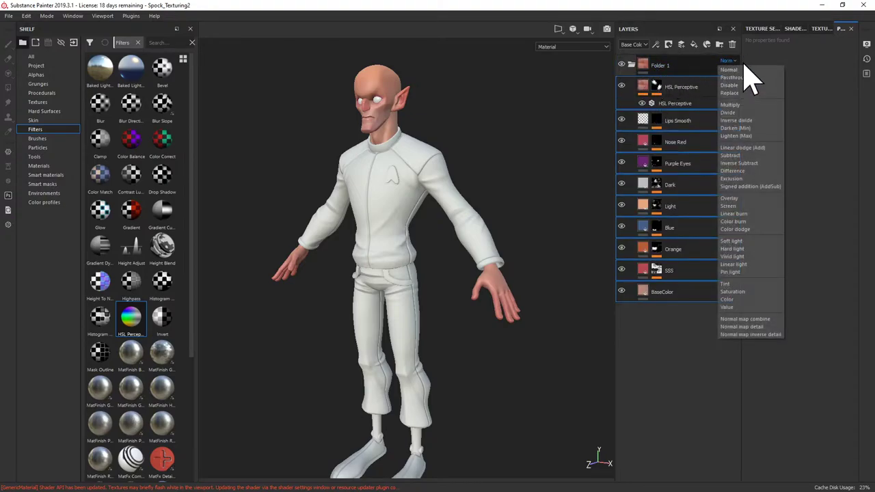
pyautogui.click(742, 75)
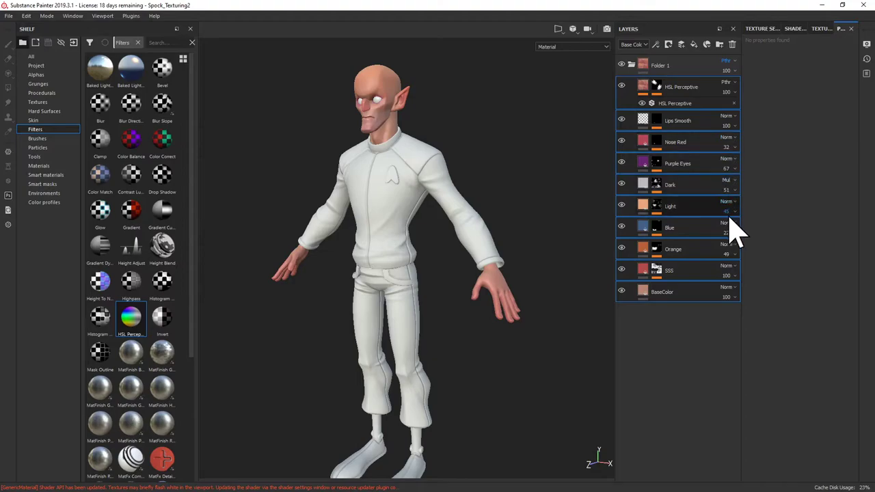
pyautogui.click(635, 68)
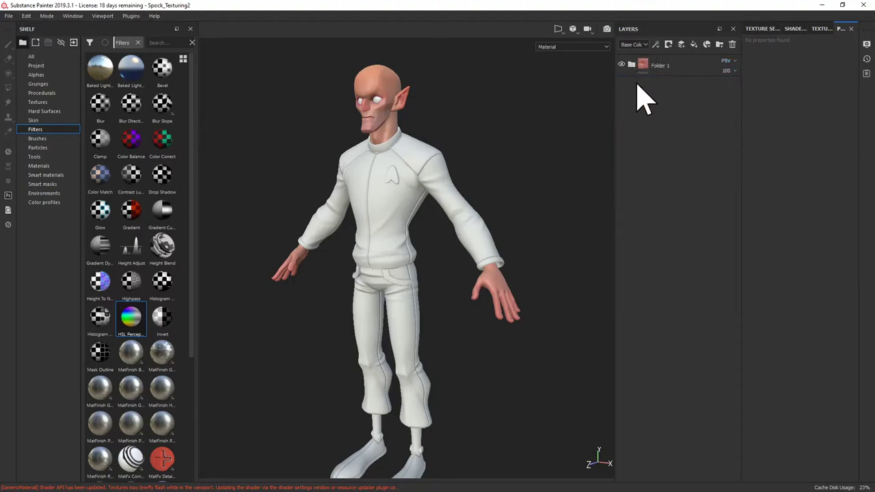
pyautogui.doubleClick(657, 68)
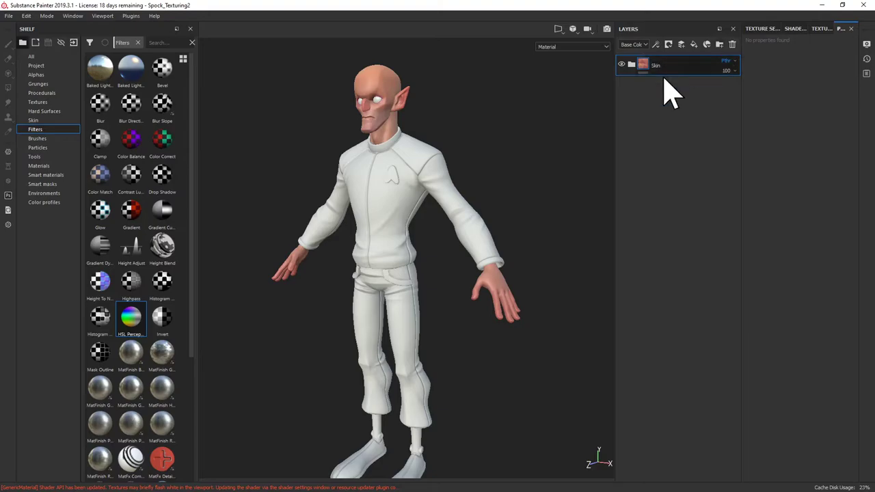
# Step: Add a new fill layer above the Skin folder with a black mask, and frame the face and eyes
pyautogui.keyDown('alt'); pyautogui.moveTo(553, 130); pyautogui.dragTo(535, 113); pyautogui.keyUp('alt')
pyautogui.keyDown('alt'); pyautogui.moveTo(482, 92); pyautogui.dragTo(471, 73); pyautogui.keyUp('alt')
pyautogui.keyDown('alt'); pyautogui.moveTo(471, 72); pyautogui.dragTo(547, 148, button='right'); pyautogui.keyUp('alt')
pyautogui.keyDown('alt'); pyautogui.moveTo(547, 148); pyautogui.dragTo(543, 114); pyautogui.keyUp('alt')
pyautogui.keyDown('alt'); pyautogui.moveTo(542, 114); pyautogui.dragTo(548, 114, button='right'); pyautogui.keyUp('alt')
pyautogui.keyDown('alt'); pyautogui.moveTo(548, 114); pyautogui.dragTo(532, 157); pyautogui.keyUp('alt')
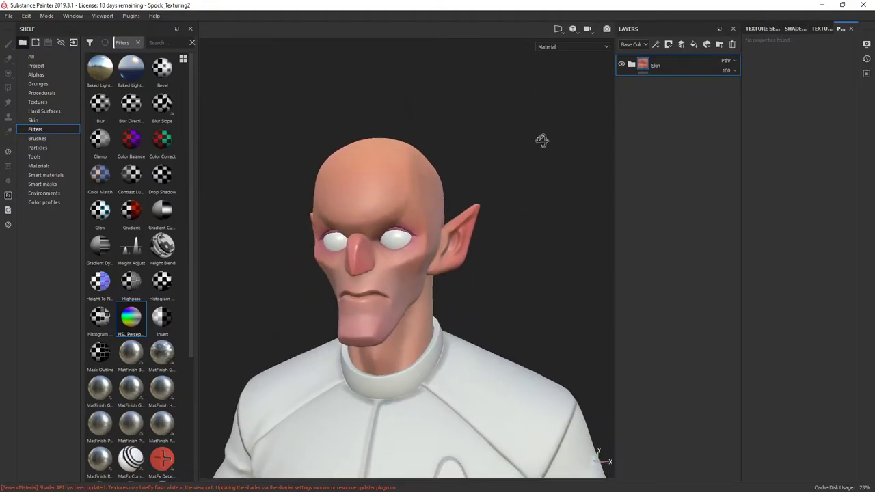
pyautogui.click(694, 44)
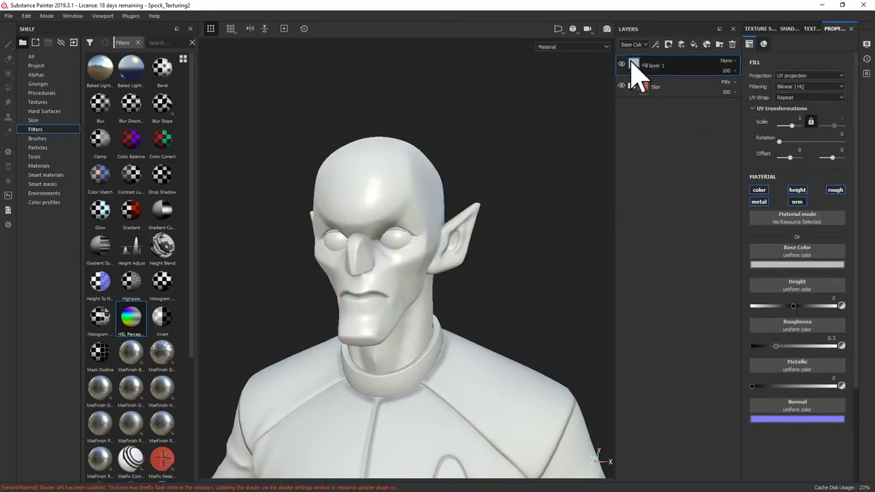
pyautogui.rightClick(636, 68)
pyautogui.click(660, 77)
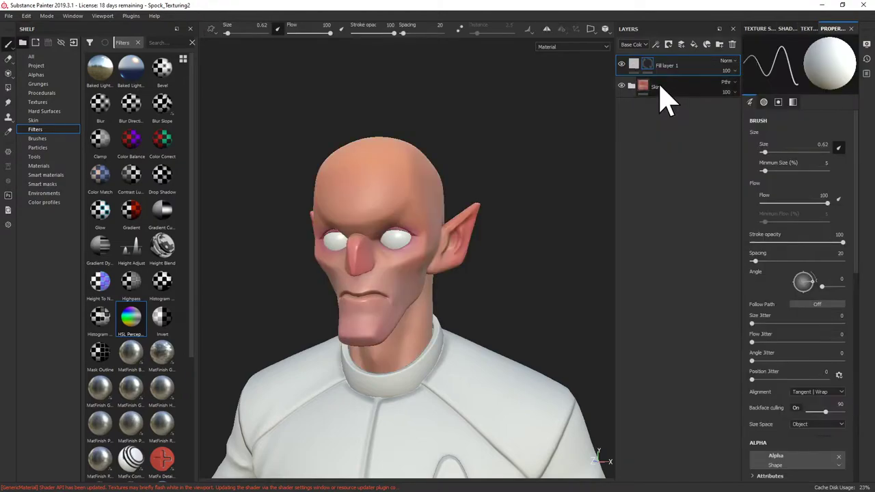
pyautogui.keyDown('alt'); pyautogui.moveTo(410, 229); pyautogui.dragTo(393, 226); pyautogui.keyUp('alt')
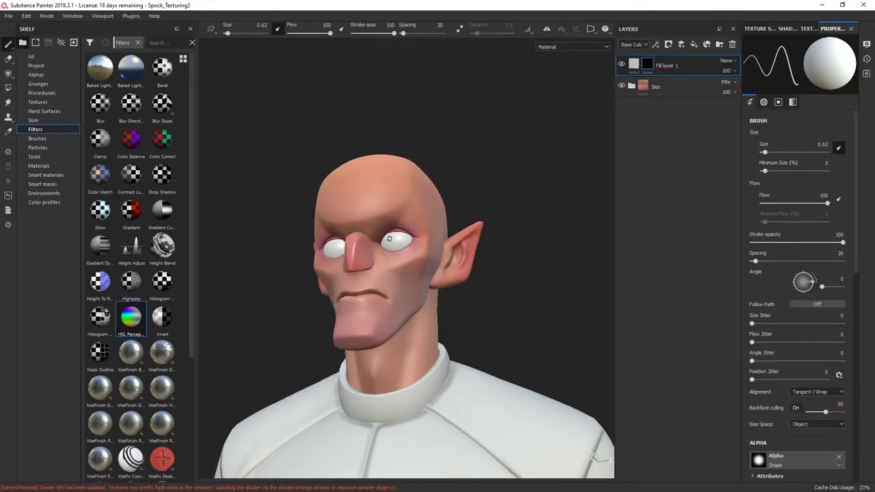
# Step: Add a paint effect to the black mask of the fill layer above the Skin folder
pyautogui.keyDown('alt'); pyautogui.moveTo(394, 230); pyautogui.dragTo(562, 124, button='right'); pyautogui.keyUp('alt')
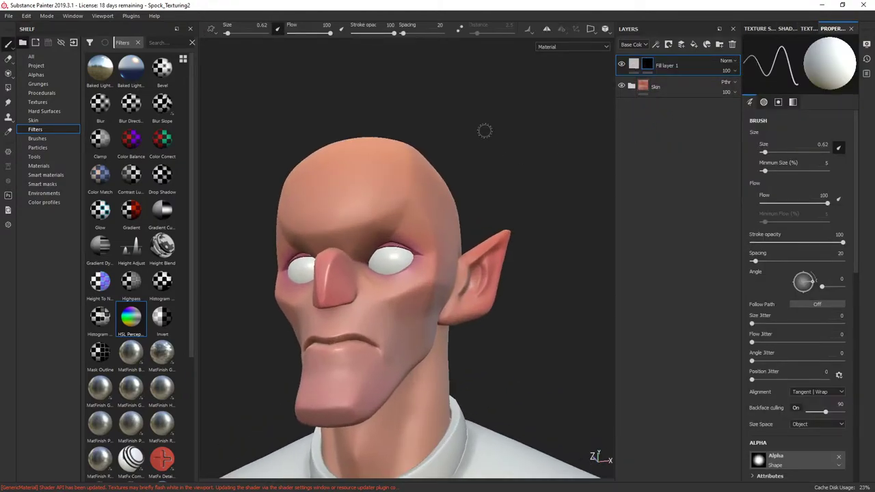
pyautogui.keyDown('alt'); pyautogui.moveTo(484, 130); pyautogui.dragTo(244, 144, button='right'); pyautogui.keyUp('alt')
pyautogui.keyDown('alt'); pyautogui.moveTo(492, 88); pyautogui.dragTo(482, 91, button='middle'); pyautogui.keyUp('alt')
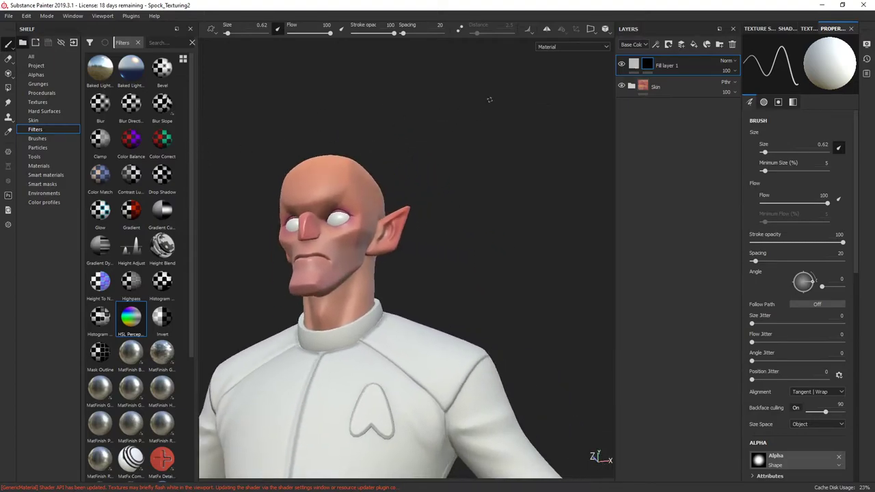
pyautogui.keyDown('alt'); pyautogui.moveTo(482, 91); pyautogui.dragTo(471, 116, button='right'); pyautogui.keyUp('alt')
pyautogui.keyDown('alt'); pyautogui.moveTo(472, 116); pyautogui.dragTo(375, 146); pyautogui.keyUp('alt')
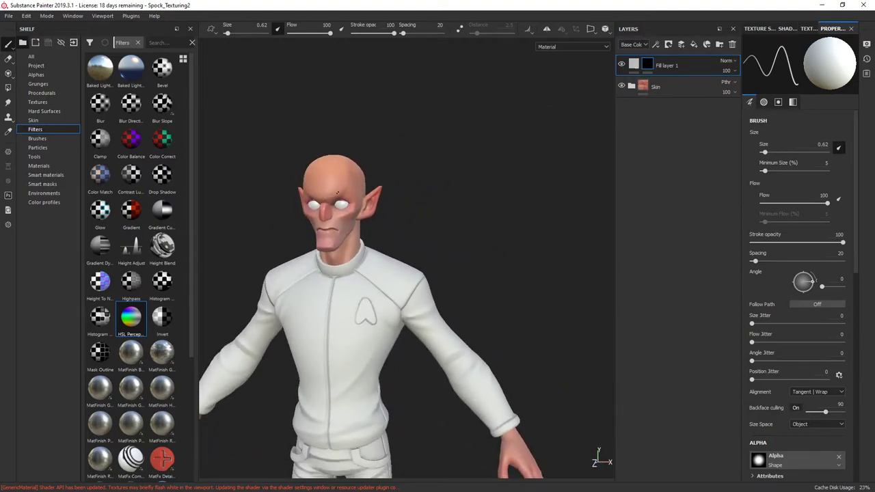
pyautogui.keyDown('alt'); pyautogui.moveTo(439, 145); pyautogui.dragTo(645, 98); pyautogui.keyUp('alt')
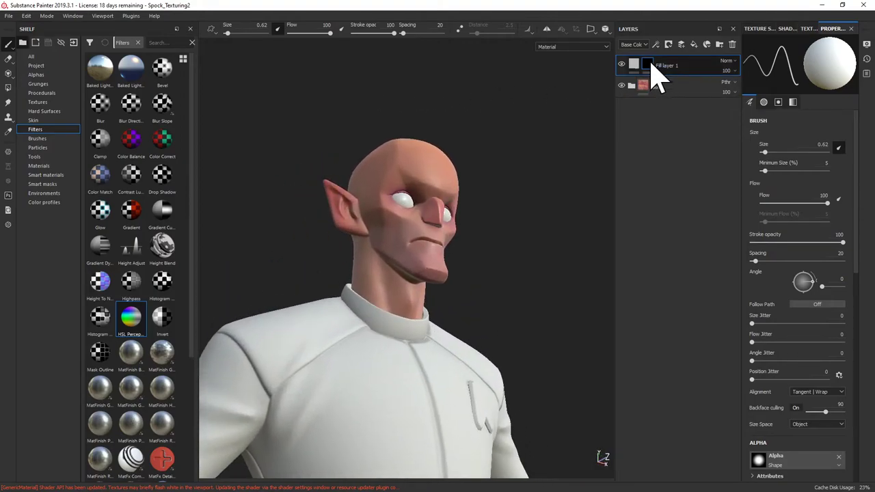
pyautogui.rightClick(649, 66)
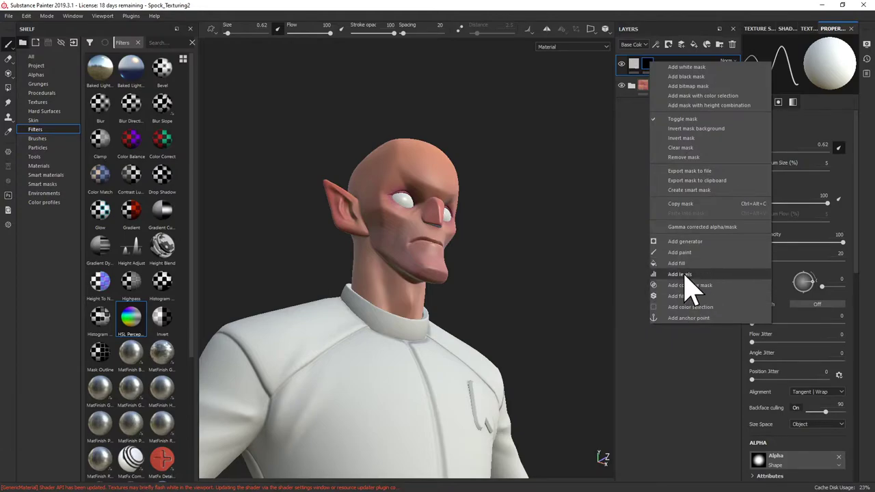
pyautogui.click(681, 252)
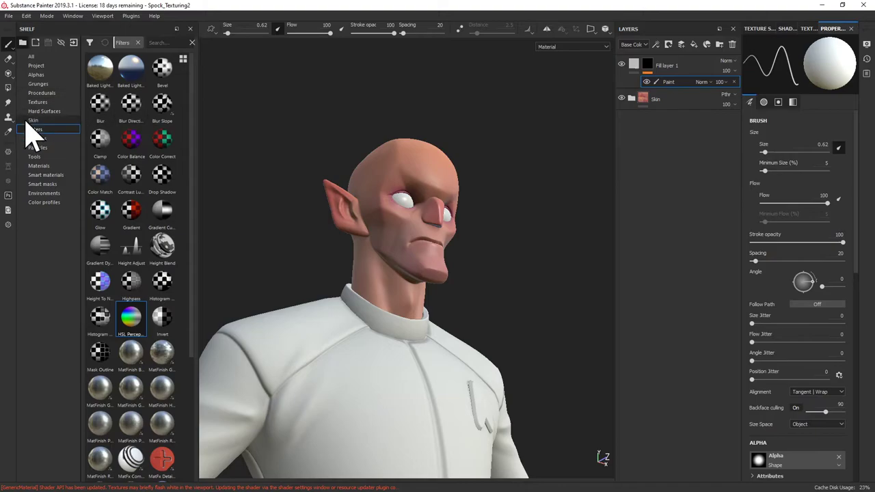
# Step: Fill the head and both eyelids into the fill layer's mask using Polygon Fill in mesh mode
pyautogui.click(8, 87)
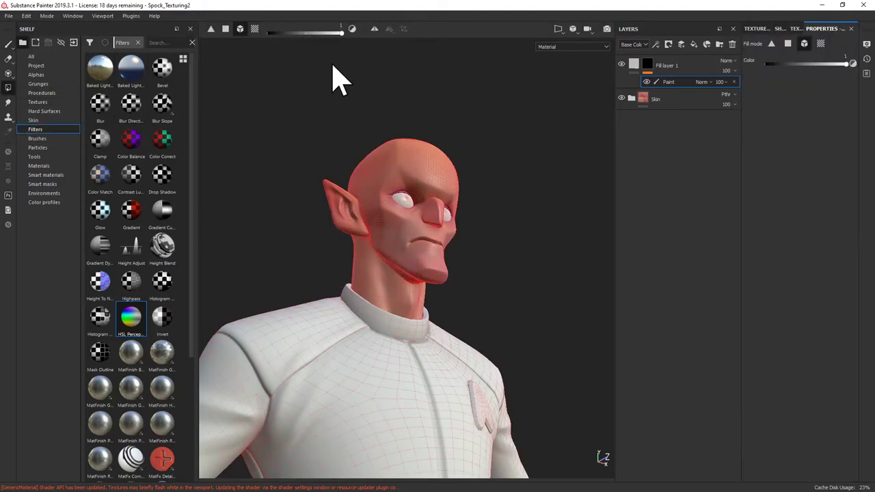
pyautogui.keyDown('alt'); pyautogui.moveTo(287, 62); pyautogui.dragTo(375, 125); pyautogui.keyUp('alt')
pyautogui.scroll(3, 472, 225)
pyautogui.keyDown('alt'); pyautogui.moveTo(465, 213); pyautogui.dragTo(426, 237); pyautogui.keyUp('alt')
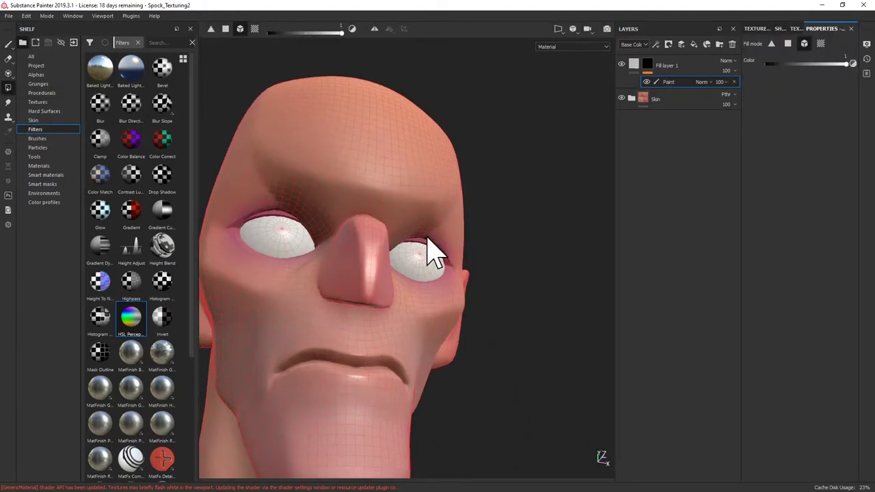
pyautogui.click(427, 259)
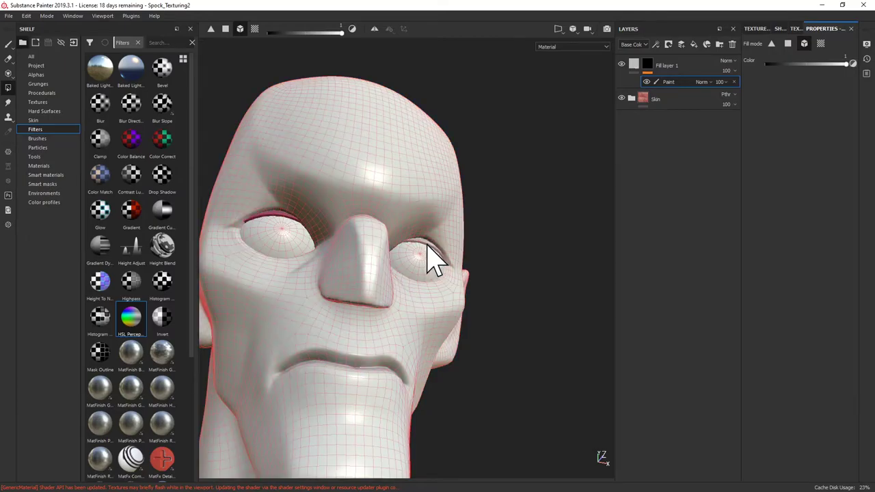
pyautogui.click(277, 226)
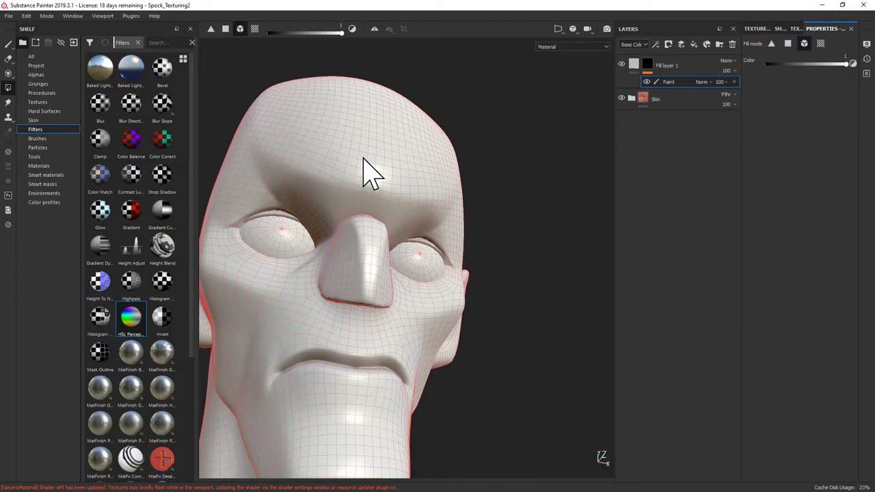
pyautogui.keyDown('alt'); pyautogui.moveTo(445, 189); pyautogui.dragTo(497, 125); pyautogui.keyUp('alt')
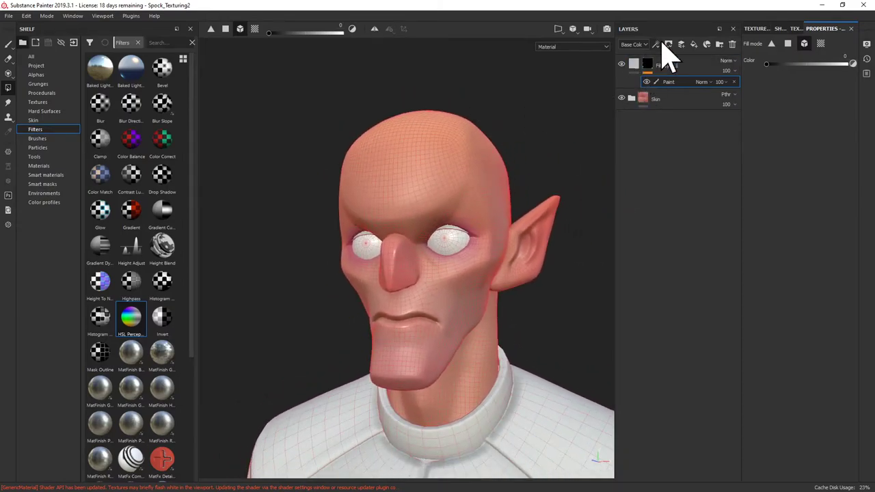
# Step: Examine the UV layout of the SHD_Skin texture set alongside the 3D head
pyautogui.click(796, 30)
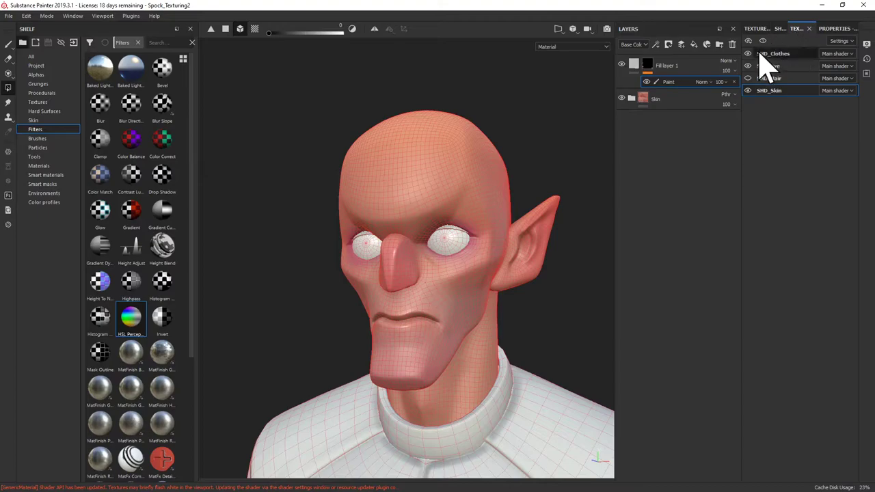
pyautogui.press('F1')
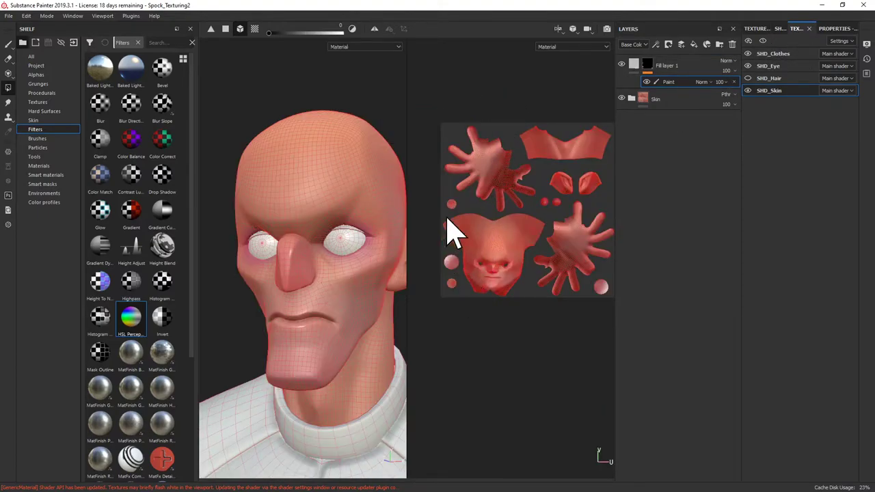
pyautogui.press('F2')
pyautogui.press('F3')
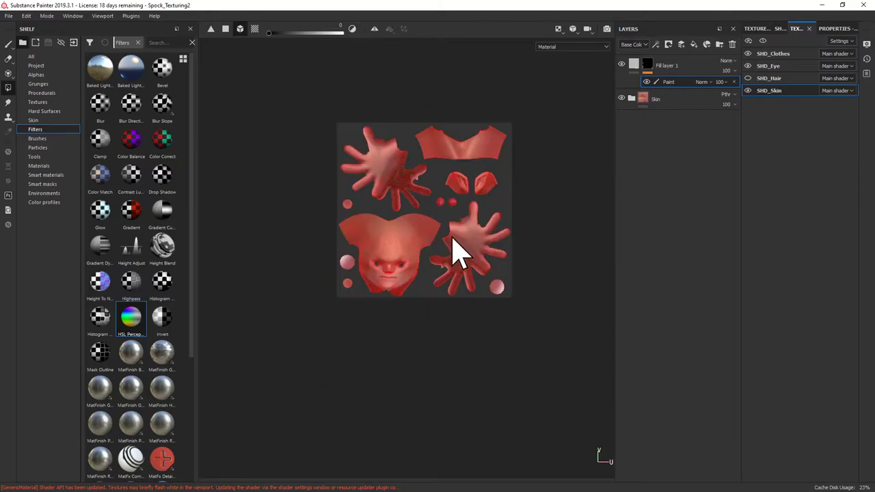
pyautogui.press('F2')
pyautogui.press('F1')
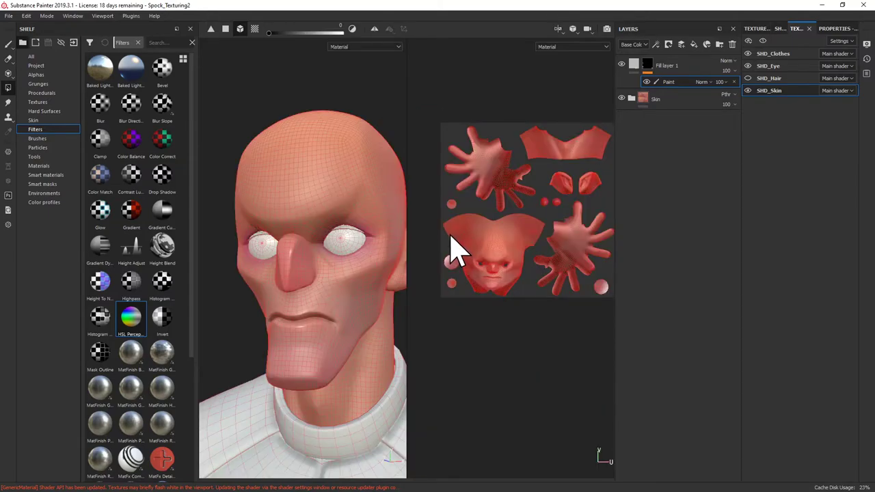
pyautogui.press('F2')
pyautogui.press('f')
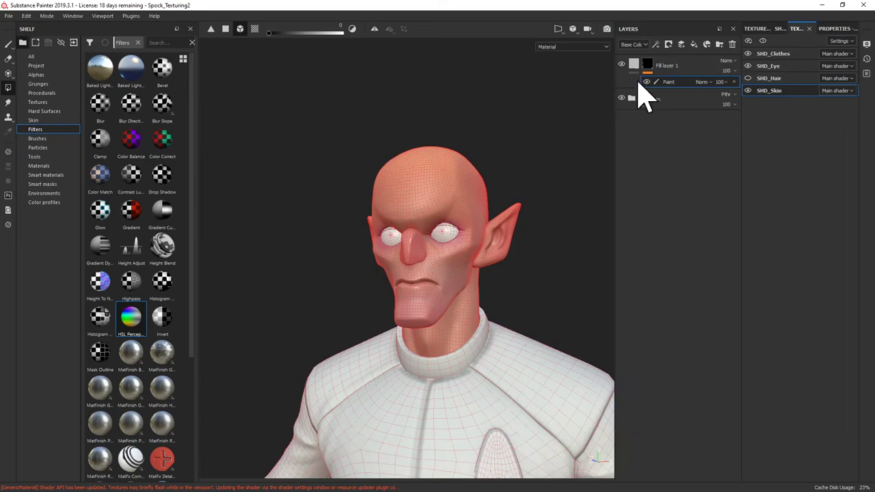
pyautogui.keyDown('alt'); pyautogui.moveTo(551, 107); pyautogui.dragTo(588, 82); pyautogui.keyUp('alt')
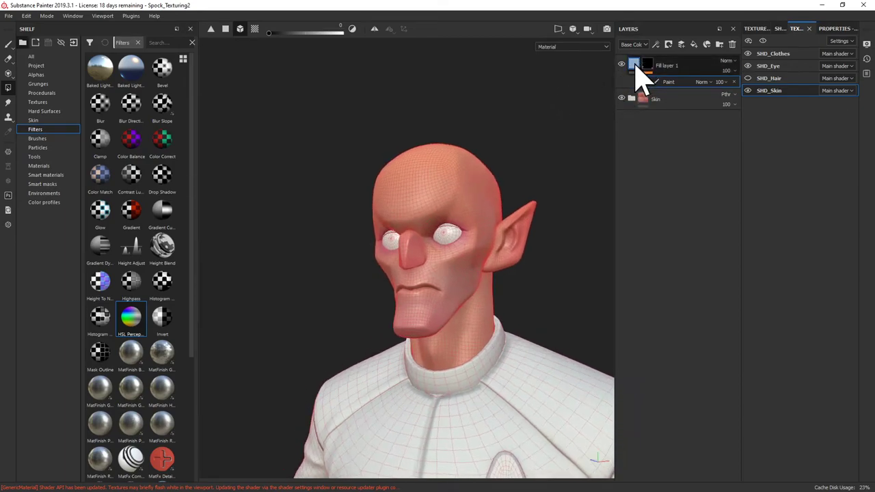
# Step: Set the blending mode of Fill layer 1 to Multiply
pyautogui.click(8, 43)
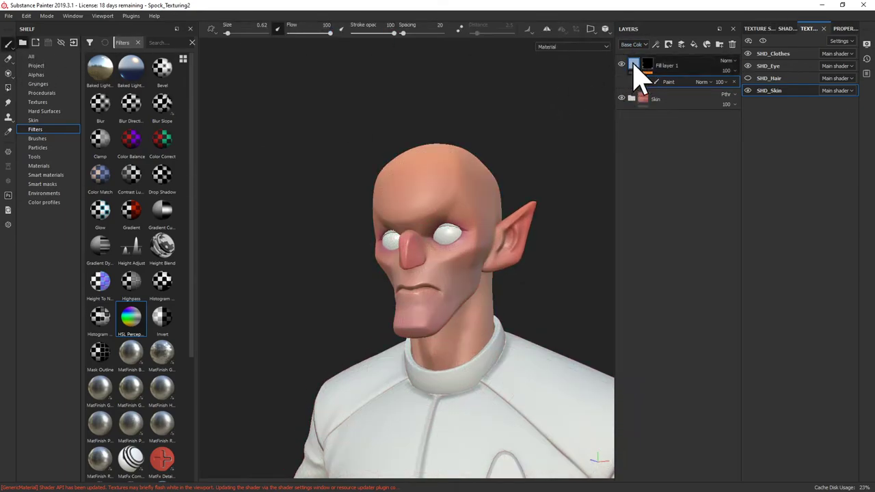
pyautogui.click(634, 69)
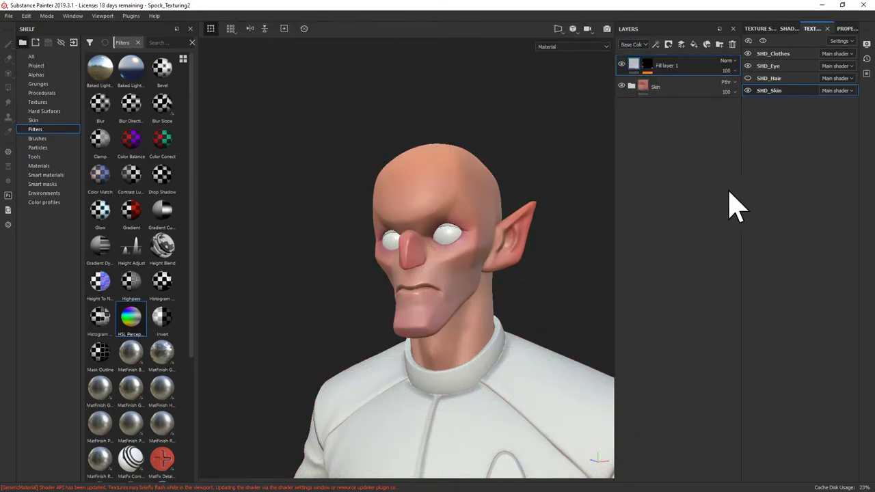
pyautogui.click(725, 62)
pyautogui.click(742, 114)
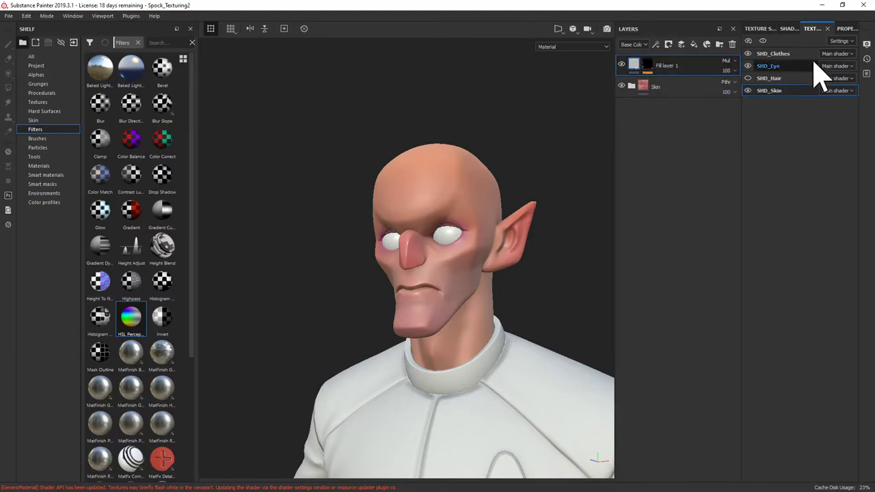
# Step: Turn off the metal, nrm, height and rough channels of Fill layer 1, leaving only color
pyautogui.click(847, 28)
pyautogui.click(759, 201)
pyautogui.click(796, 203)
pyautogui.click(797, 190)
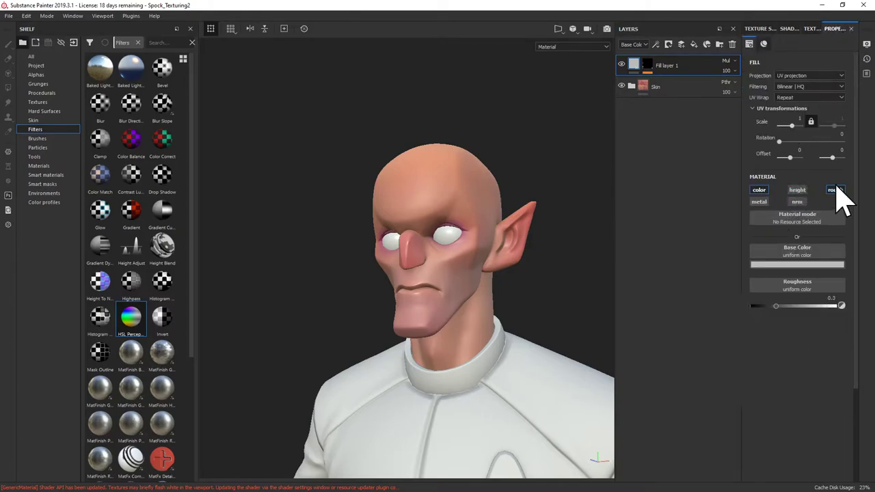
pyautogui.click(830, 192)
# Step: Switch to the SHD_Clothes texture set and examine its UV layout
pyautogui.press('f')
pyautogui.keyDown('alt'); pyautogui.moveTo(568, 215); pyautogui.dragTo(514, 99, button='middle'); pyautogui.keyUp('alt')
pyautogui.press('f')
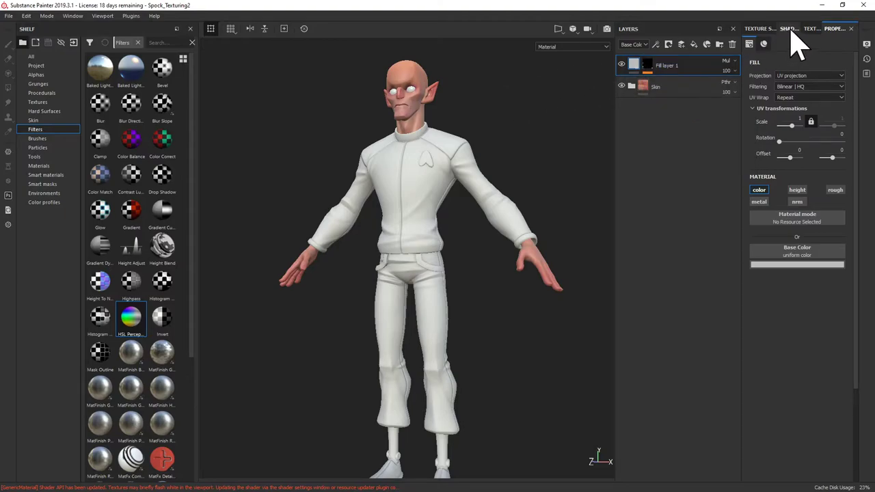
pyautogui.click(811, 29)
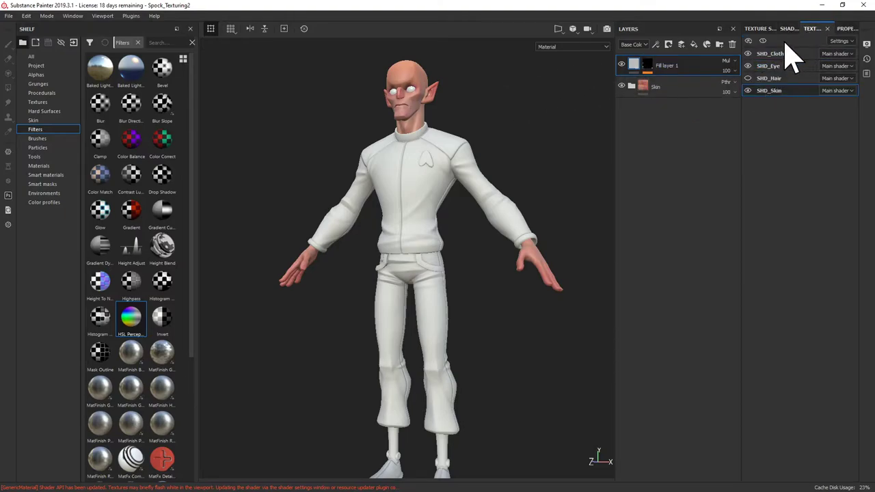
pyautogui.click(790, 28)
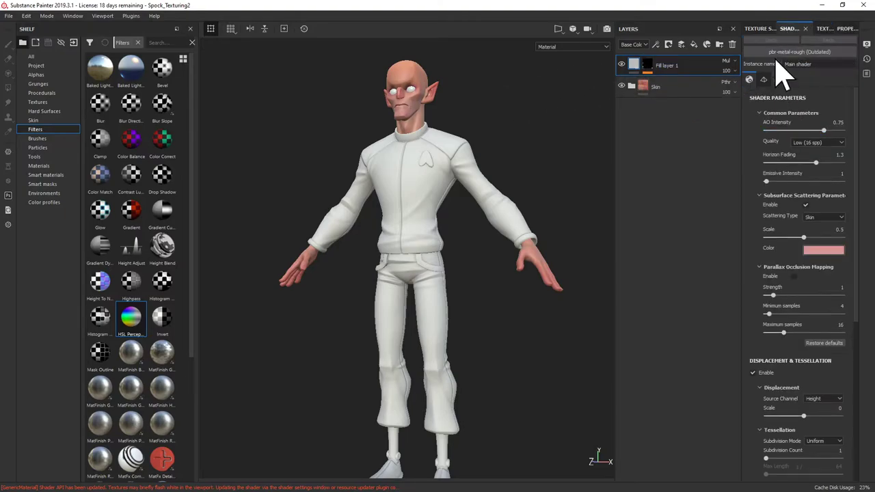
pyautogui.click(812, 30)
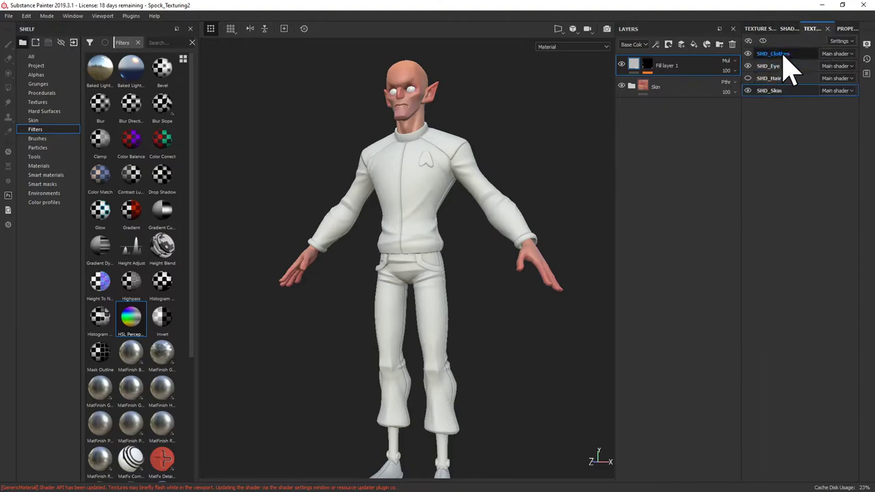
pyautogui.click(783, 53)
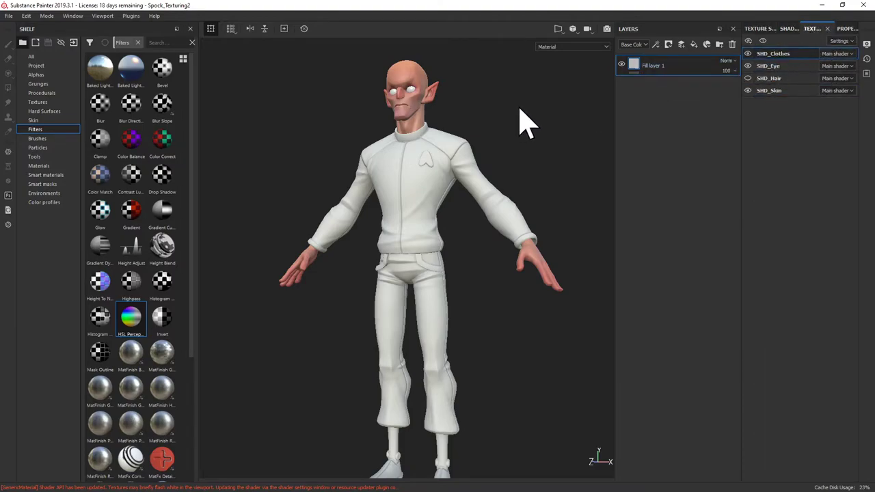
pyautogui.press('F3')
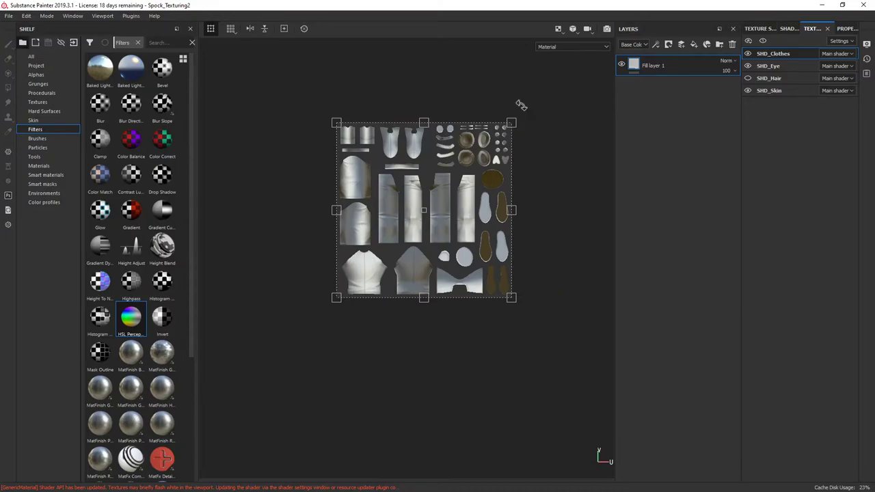
pyautogui.press('F2')
# Step: Show the SHD_Hair texture set on the character and frame the head and shoulders
pyautogui.keyDown('alt'); pyautogui.moveTo(523, 113); pyautogui.dragTo(533, 62); pyautogui.keyUp('alt')
pyautogui.keyDown('alt'); pyautogui.moveTo(533, 62); pyautogui.dragTo(517, 132, button='middle'); pyautogui.keyUp('alt')
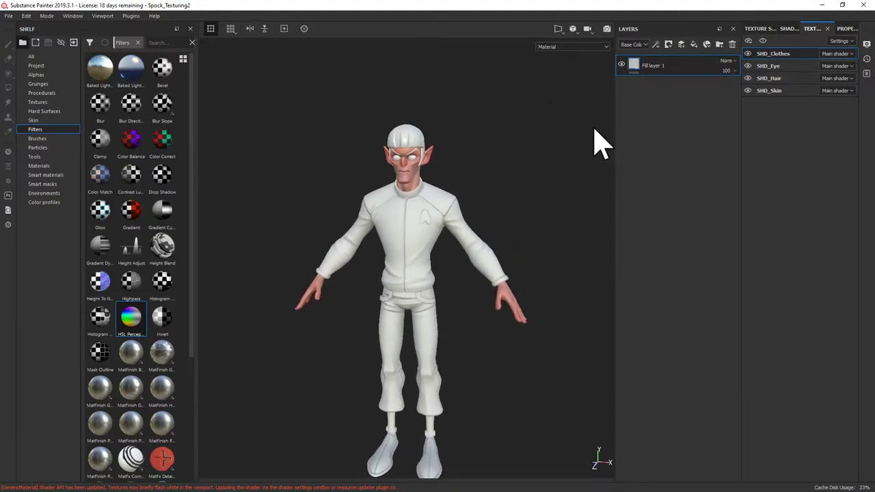
pyautogui.keyDown('alt'); pyautogui.moveTo(597, 143); pyautogui.dragTo(518, 124); pyautogui.keyUp('alt')
pyautogui.keyDown('alt'); pyautogui.moveTo(517, 123); pyautogui.dragTo(554, 130, button='right'); pyautogui.keyUp('alt')
pyautogui.keyDown('alt'); pyautogui.moveTo(554, 130); pyautogui.dragTo(539, 109); pyautogui.keyUp('alt')
pyautogui.keyDown('alt'); pyautogui.moveTo(539, 109); pyautogui.dragTo(533, 99, button='right'); pyautogui.keyUp('alt')
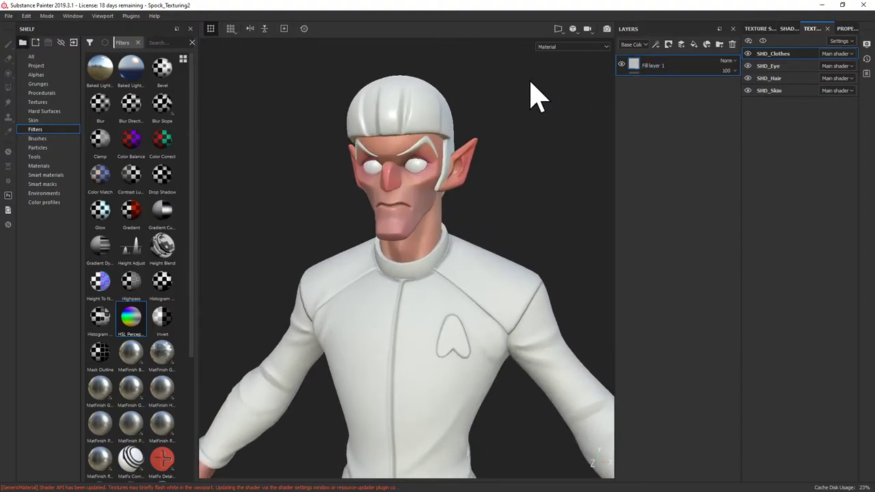
pyautogui.keyDown('alt'); pyautogui.moveTo(531, 93); pyautogui.dragTo(531, 117, button='middle'); pyautogui.keyUp('alt')
pyautogui.keyDown('alt'); pyautogui.moveTo(532, 117); pyautogui.dragTo(578, 109, button='right'); pyautogui.keyUp('alt')
pyautogui.keyDown('alt'); pyautogui.moveTo(578, 109); pyautogui.dragTo(561, 91); pyautogui.keyUp('alt')
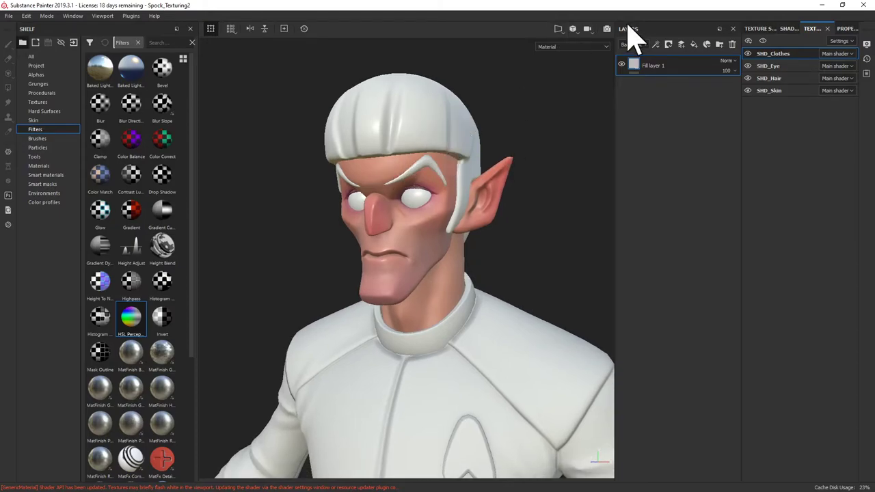
# Step: Add a new fill layer with a black mask and a paint effect at the top of the SHD_Skin layer stack
pyautogui.click(789, 93)
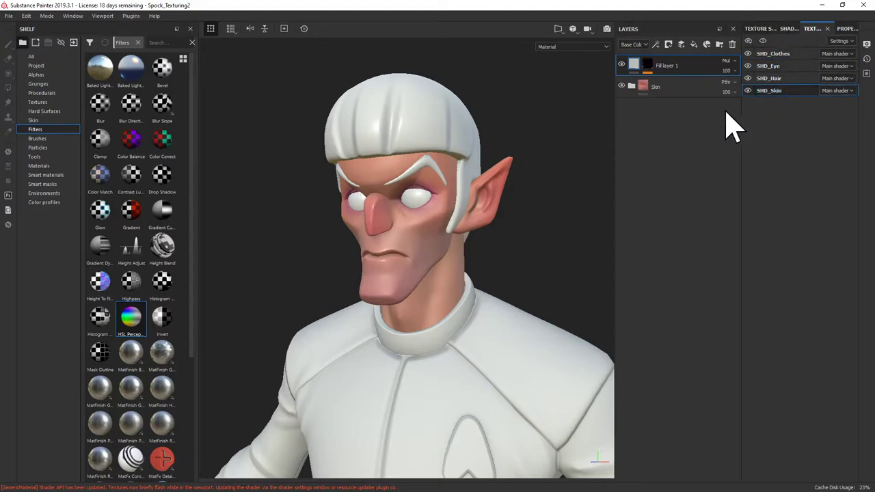
pyautogui.keyDown('alt'); pyautogui.moveTo(445, 162); pyautogui.dragTo(379, 181); pyautogui.keyUp('alt')
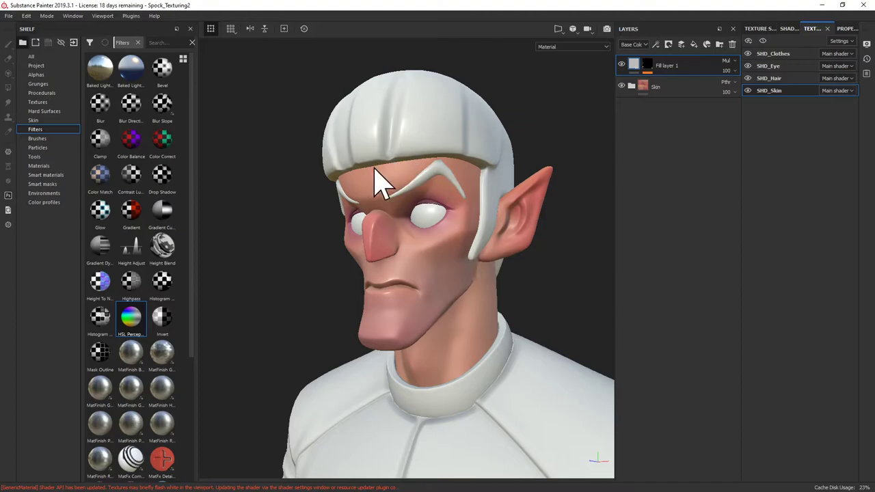
pyautogui.click(695, 45)
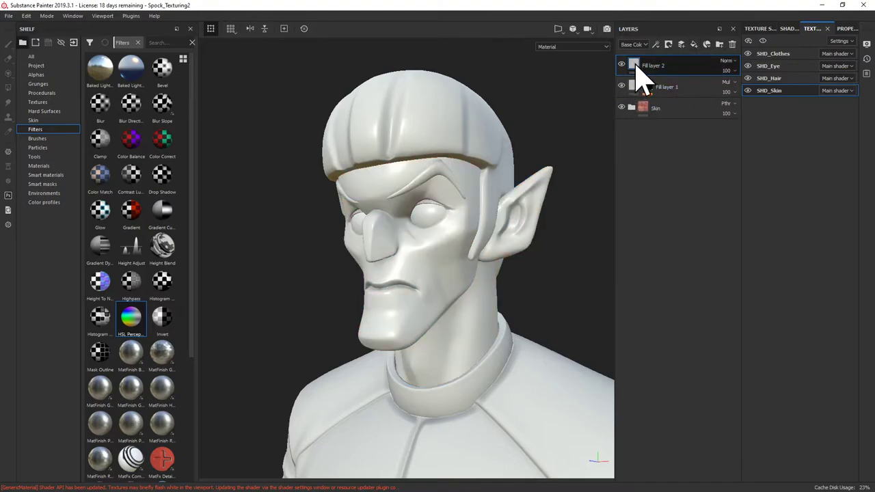
pyautogui.rightClick(633, 65)
pyautogui.click(660, 78)
pyautogui.rightClick(648, 65)
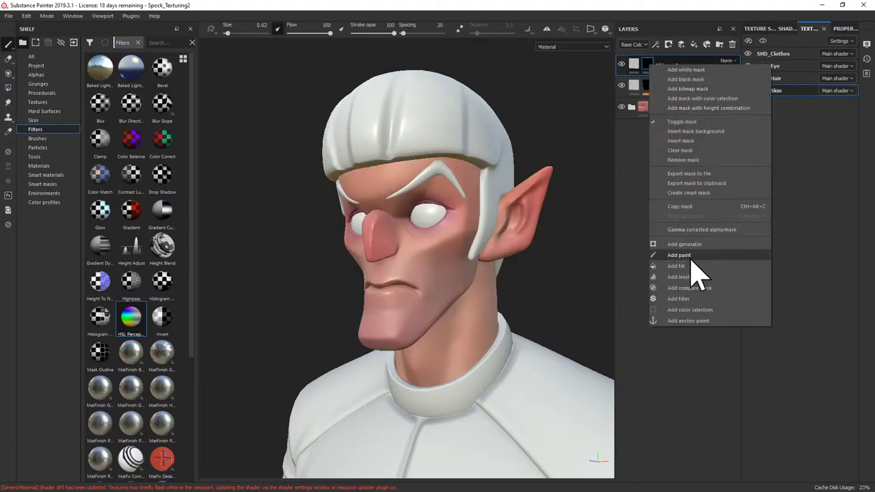
pyautogui.click(688, 256)
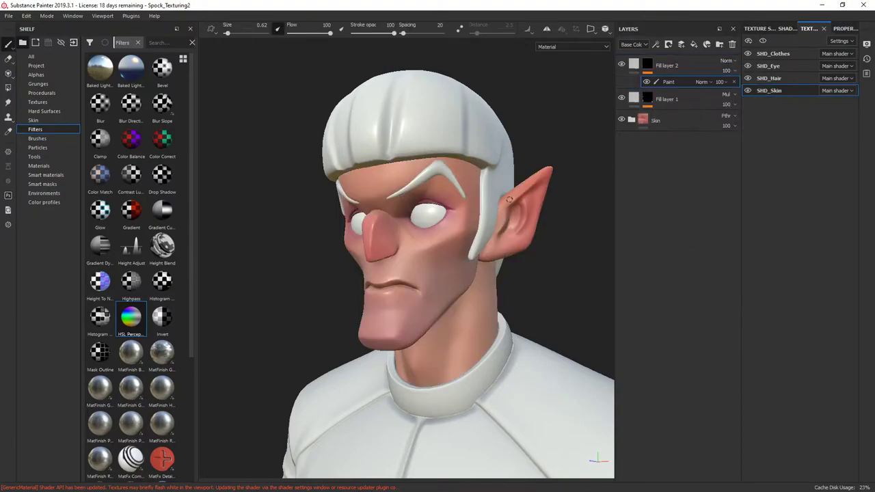
# Step: Turn on symmetry and paint an outline along the hair edge on Fill layer 2's mask
pyautogui.click(546, 29)
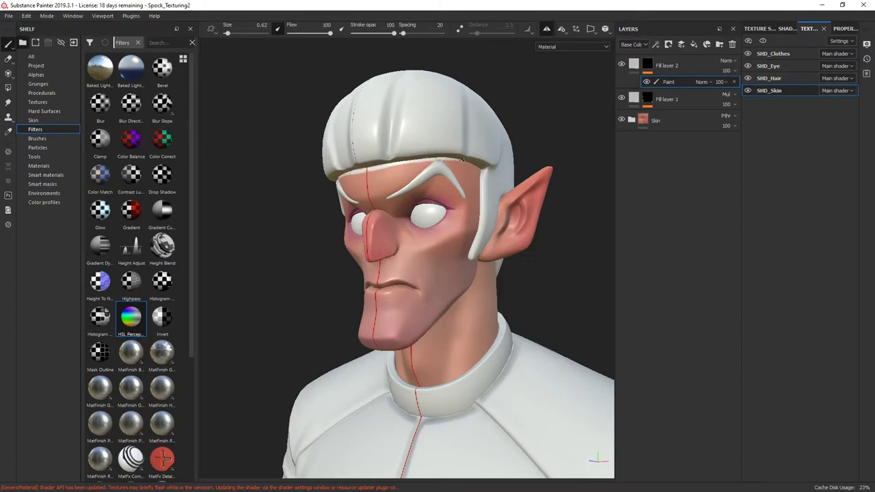
pyautogui.keyDown('alt'); pyautogui.moveTo(479, 168); pyautogui.dragTo(481, 176); pyautogui.keyUp('alt')
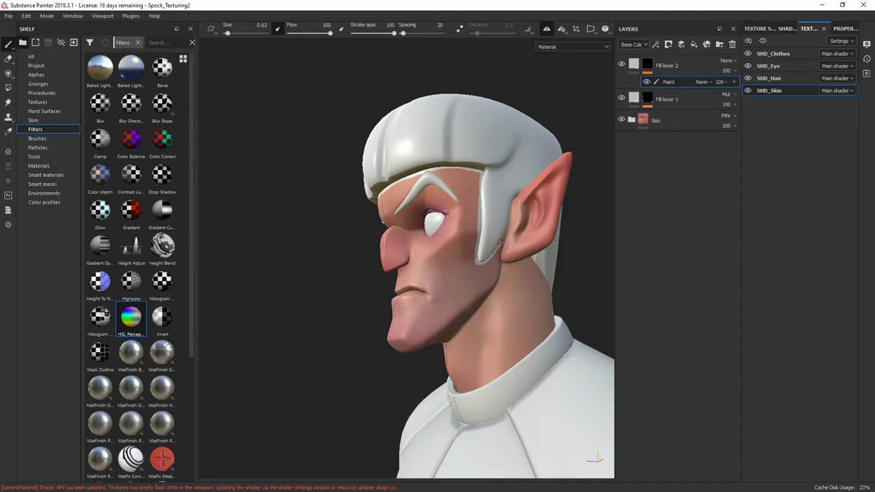
pyautogui.moveTo(538, 258)
pyautogui.keyDown('alt'); pyautogui.mouseDown()
pyautogui.moveTo(556, 273)
pyautogui.moveTo(390, 209)
pyautogui.moveTo(512, 201)
pyautogui.moveTo(463, 196)
pyautogui.moveTo(495, 209)
pyautogui.moveTo(406, 274)
pyautogui.moveTo(561, 204)
pyautogui.mouseUp(); pyautogui.keyUp('alt')
pyautogui.click(769, 90)
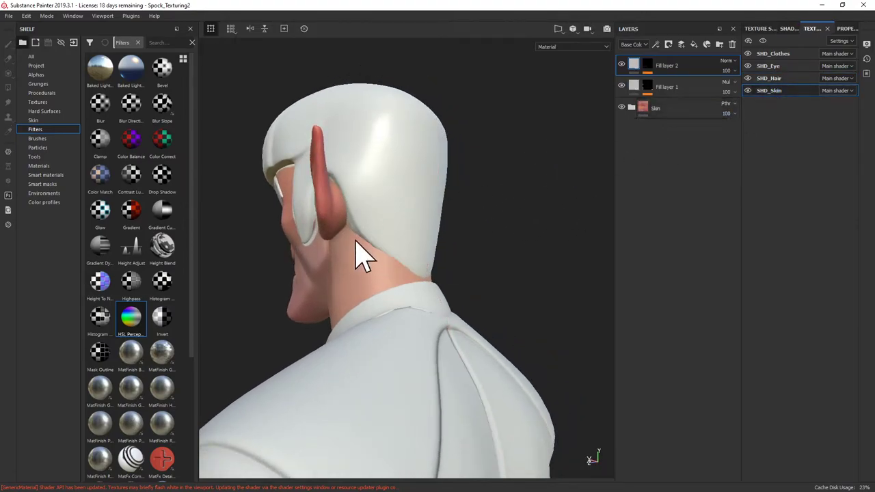
pyautogui.rightClick(647, 66)
pyautogui.click(664, 87)
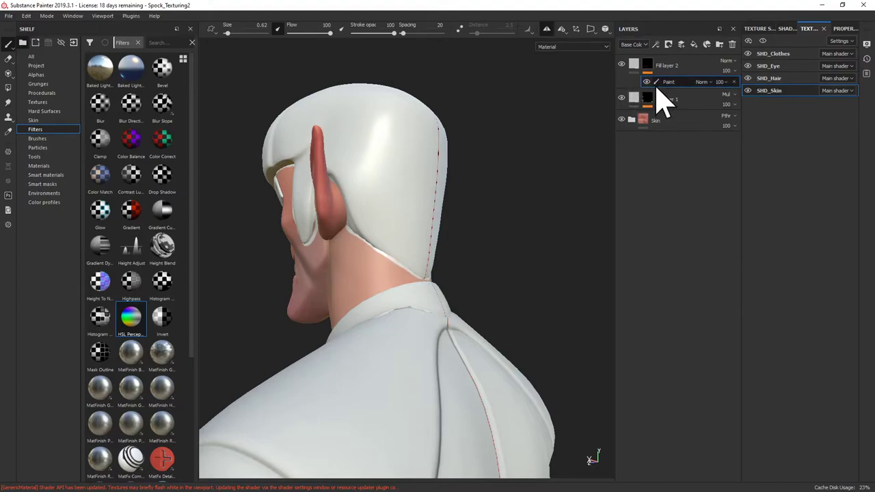
# Step: Hide the SHD_Hair texture set and complete the painted hairline outline around the back of the ears
pyautogui.click(748, 78)
pyautogui.keyDown('alt'); pyautogui.moveTo(540, 144); pyautogui.dragTo(372, 246); pyautogui.keyUp('alt')
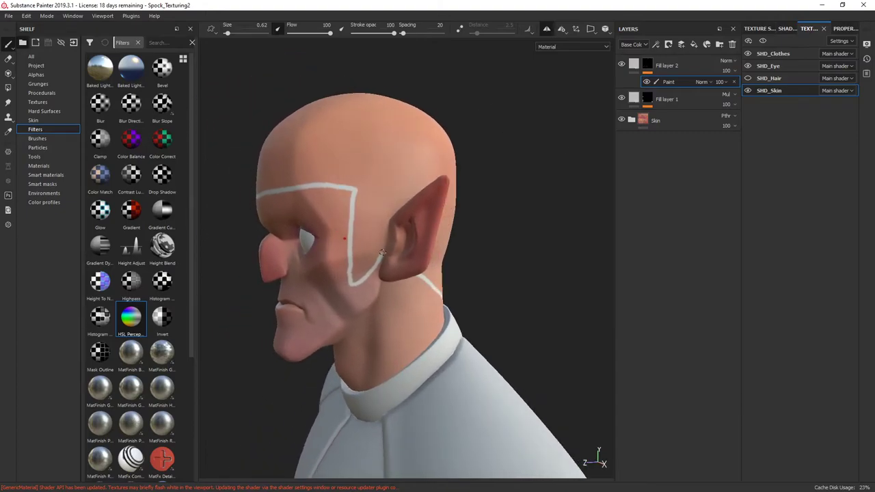
pyautogui.keyDown('alt'); pyautogui.moveTo(406, 200); pyautogui.dragTo(388, 205); pyautogui.keyUp('alt')
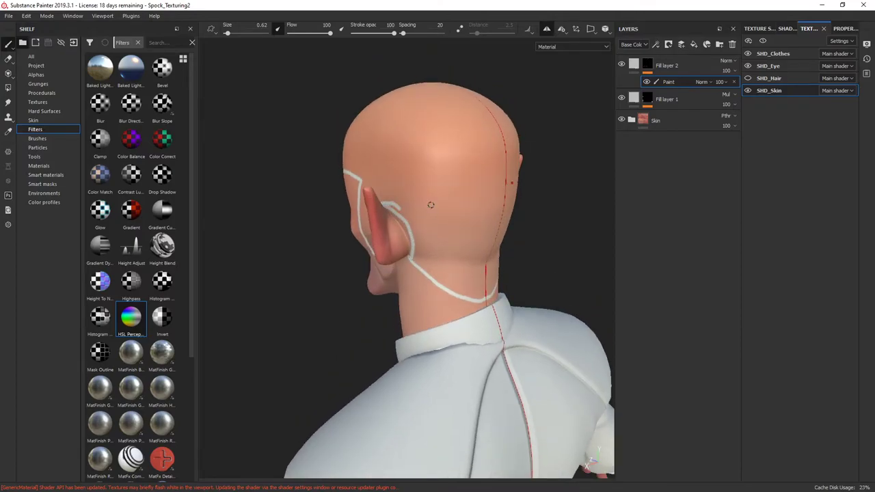
# Step: Fill the back of the head inside the hairline outline down to the nape on Fill layer 2's mask
pyautogui.moveTo(423, 198)
pyautogui.mouseDown()
pyautogui.moveTo(413, 219)
pyautogui.moveTo(426, 214)
pyautogui.mouseUp()
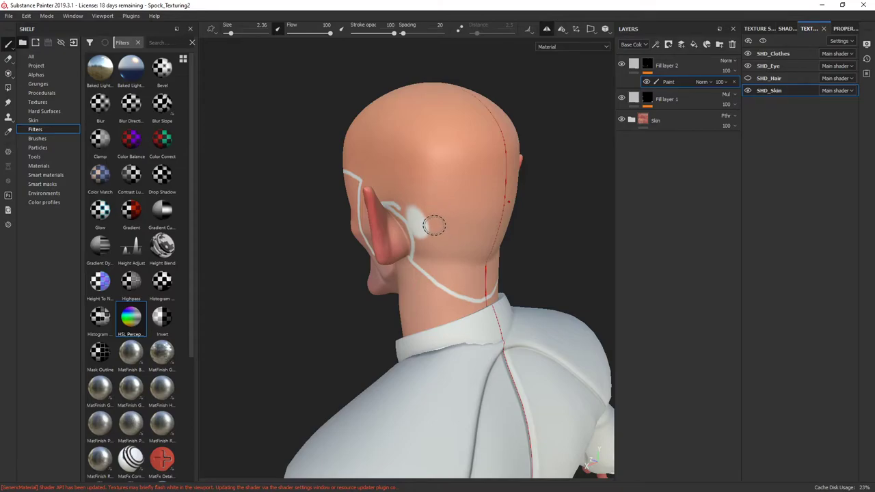
pyautogui.moveTo(429, 221)
pyautogui.mouseDown()
pyautogui.moveTo(421, 262)
pyautogui.moveTo(435, 271)
pyautogui.moveTo(460, 249)
pyautogui.moveTo(470, 209)
pyautogui.moveTo(495, 210)
pyautogui.mouseUp()
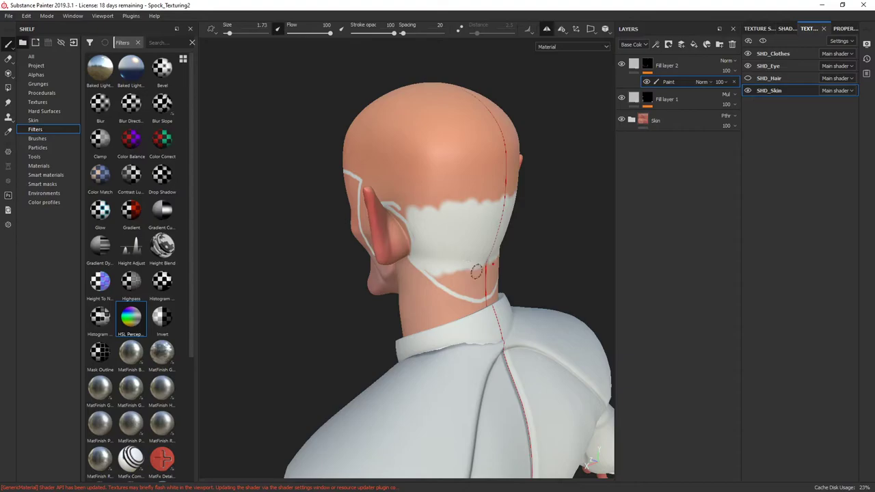
pyautogui.moveTo(486, 267); pyautogui.dragTo(476, 281)
pyautogui.keyDown('shift'); pyautogui.moveTo(472, 276); pyautogui.dragTo(475, 275, button='right'); pyautogui.keyUp('shift')
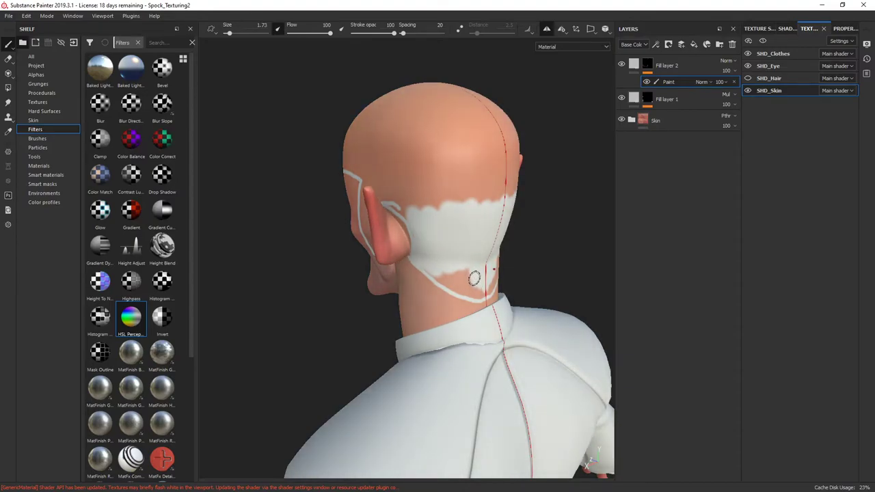
pyautogui.moveTo(477, 278)
pyautogui.keyDown('alt'); pyautogui.mouseDown()
pyautogui.moveTo(448, 257)
pyautogui.moveTo(469, 289)
pyautogui.moveTo(450, 281)
pyautogui.mouseUp(); pyautogui.keyUp('alt')
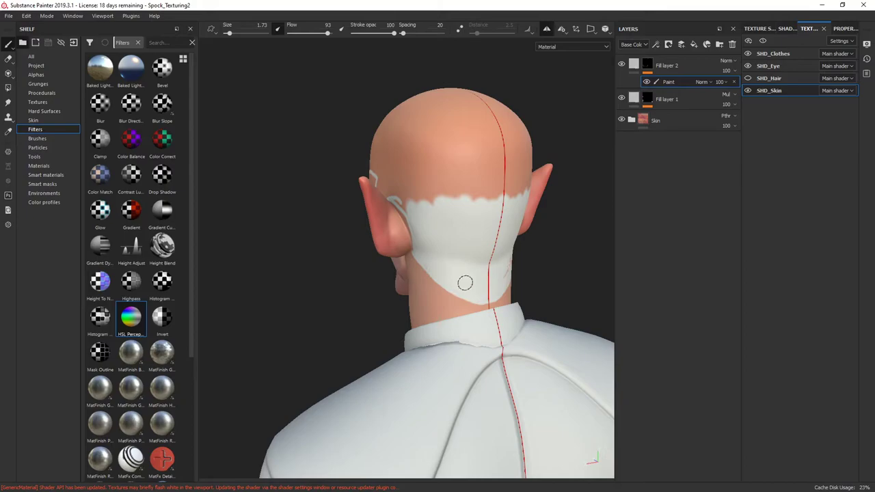
pyautogui.moveTo(481, 195)
pyautogui.mouseDown()
pyautogui.moveTo(482, 219)
pyautogui.moveTo(414, 191)
pyautogui.mouseUp()
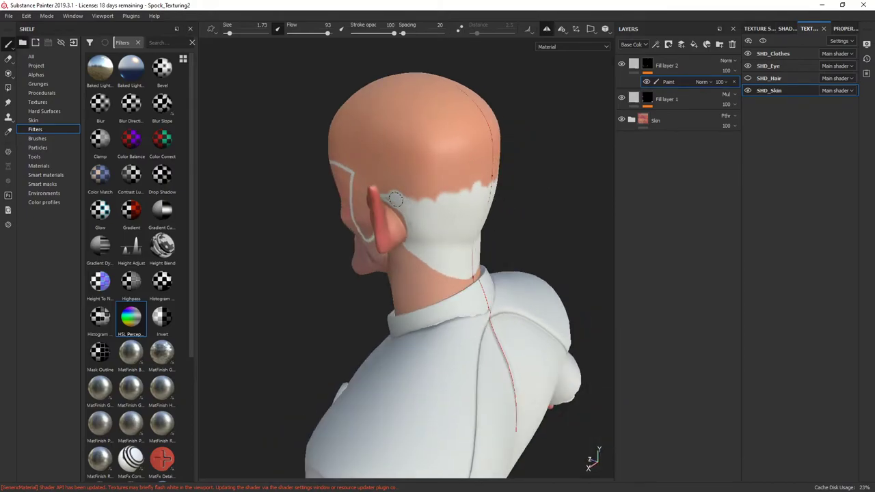
# Step: Paint in the sideburn area in front of the ear and the band above the forehead hairline
pyautogui.moveTo(424, 193)
pyautogui.keyDown('alt'); pyautogui.mouseDown()
pyautogui.moveTo(439, 157)
pyautogui.moveTo(449, 158)
pyautogui.mouseUp(); pyautogui.keyUp('alt')
pyautogui.moveTo(347, 195); pyautogui.dragTo(344, 234)
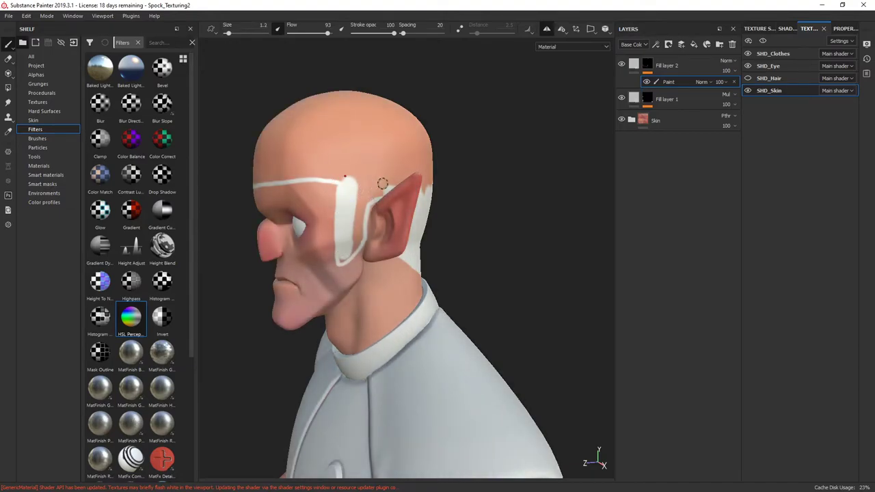
pyautogui.moveTo(382, 193); pyautogui.dragTo(364, 199)
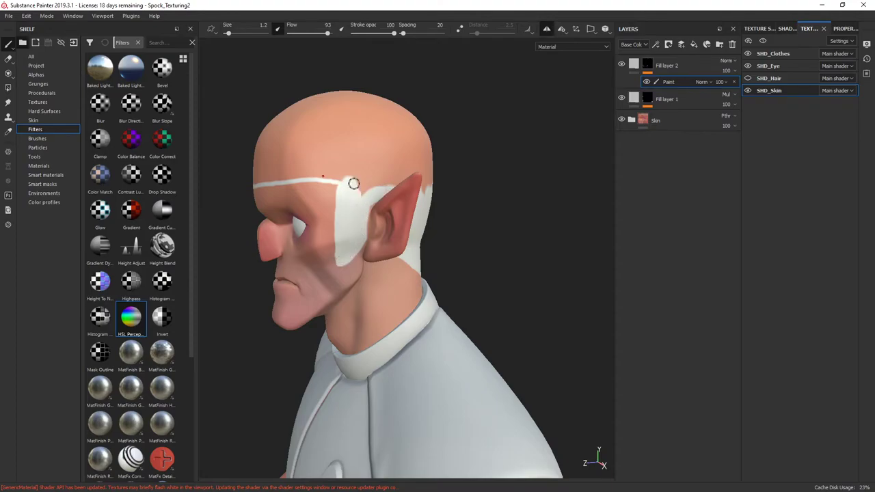
pyautogui.moveTo(321, 152)
pyautogui.keyDown('alt'); pyautogui.mouseDown()
pyautogui.moveTo(276, 181)
pyautogui.moveTo(325, 175)
pyautogui.mouseUp(); pyautogui.keyUp('alt')
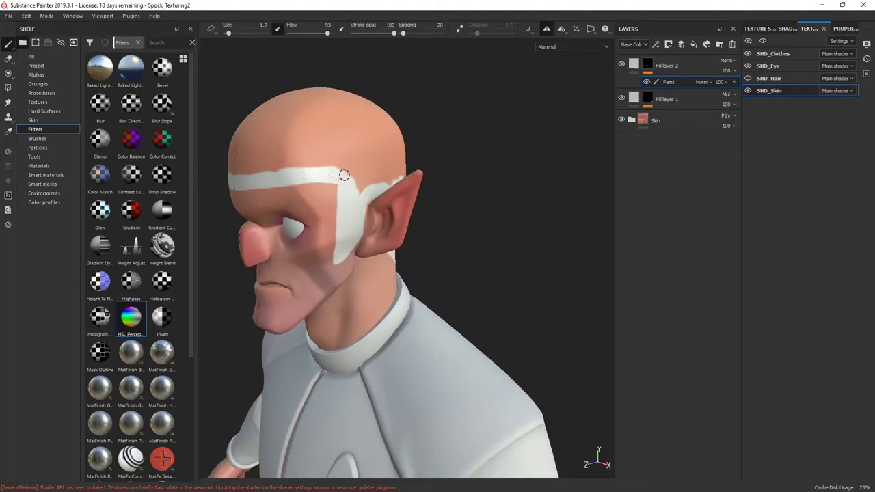
pyautogui.moveTo(264, 170); pyautogui.dragTo(243, 162)
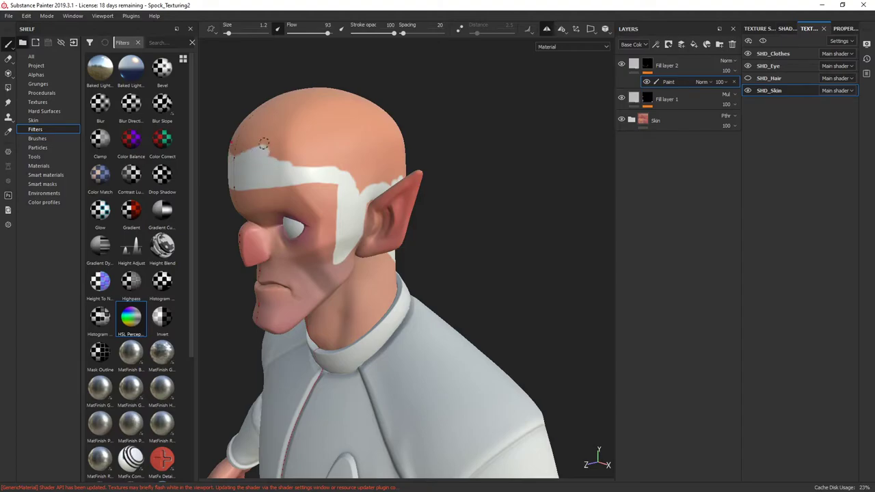
# Step: Paint the rest of the scalp with a brush size of 3.08 so the whole hair area is masked
pyautogui.moveTo(319, 149)
pyautogui.keyDown('alt'); pyautogui.mouseDown()
pyautogui.moveTo(233, 140)
pyautogui.moveTo(291, 113)
pyautogui.moveTo(318, 144)
pyautogui.moveTo(265, 114)
pyautogui.mouseUp(); pyautogui.keyUp('alt')
pyautogui.moveTo(295, 88)
pyautogui.keyDown('alt'); pyautogui.mouseDown()
pyautogui.moveTo(308, 114)
pyautogui.moveTo(391, 74)
pyautogui.moveTo(373, 76)
pyautogui.moveTo(403, 117)
pyautogui.moveTo(391, 109)
pyautogui.moveTo(371, 122)
pyautogui.moveTo(330, 84)
pyautogui.mouseUp(); pyautogui.keyUp('alt')
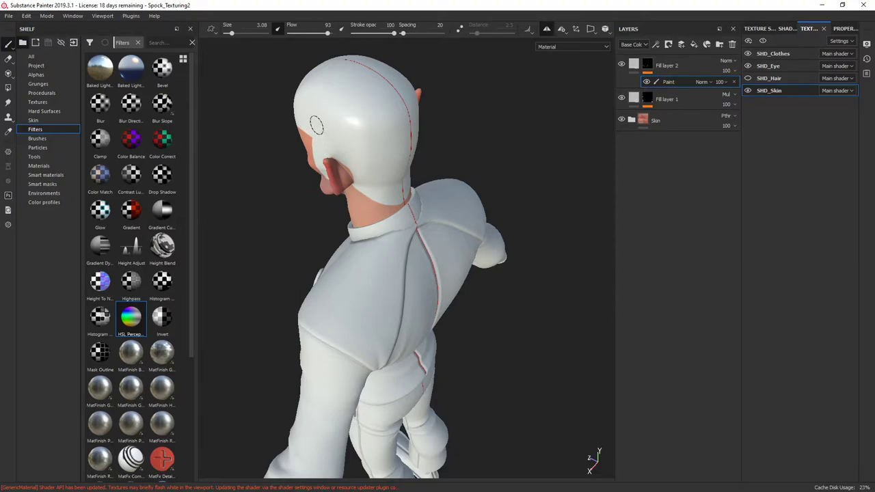
pyautogui.keyDown('alt'); pyautogui.moveTo(321, 131); pyautogui.dragTo(488, 71); pyautogui.keyUp('alt')
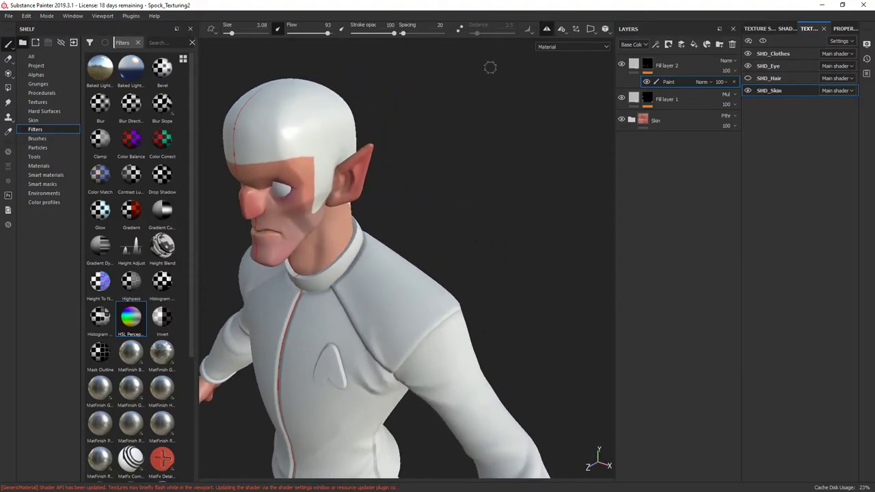
# Step: Rename Fill layer 1 as EyeLid and Fill layer 2 as Hair
pyautogui.click(631, 70)
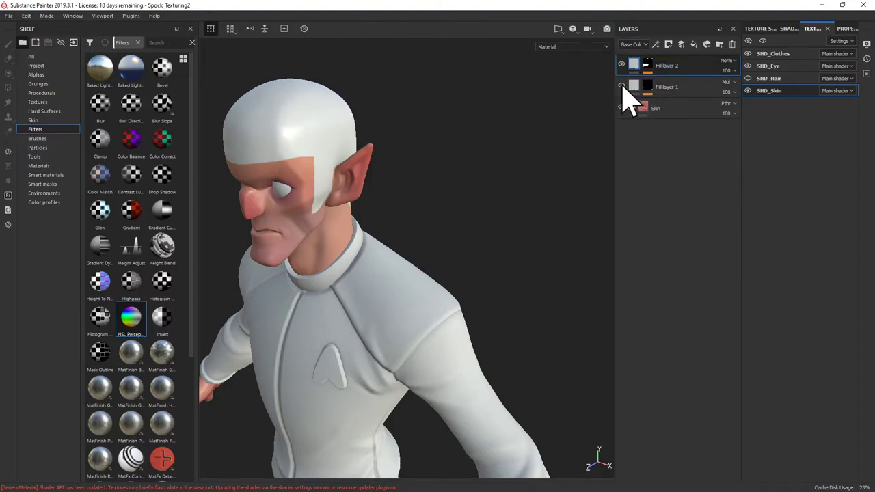
pyautogui.doubleClick(664, 89)
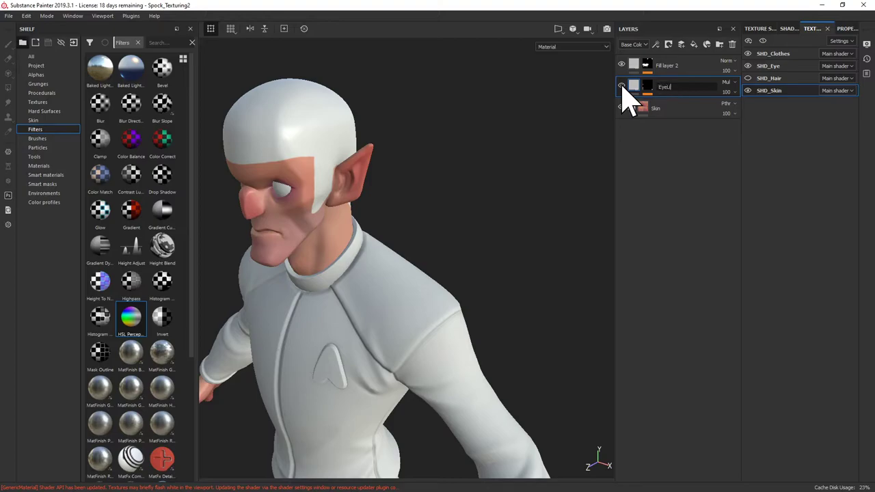
pyautogui.click(664, 66)
pyautogui.doubleClick(664, 66)
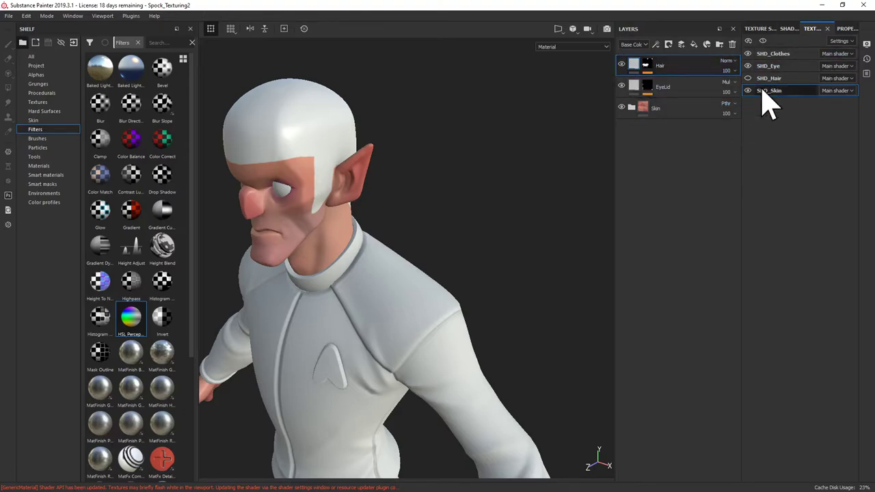
# Step: Set the Hair layer's blending mode to Multiply and turn off its metal, nrm, height and rough channels, leaving only color
pyautogui.click(847, 28)
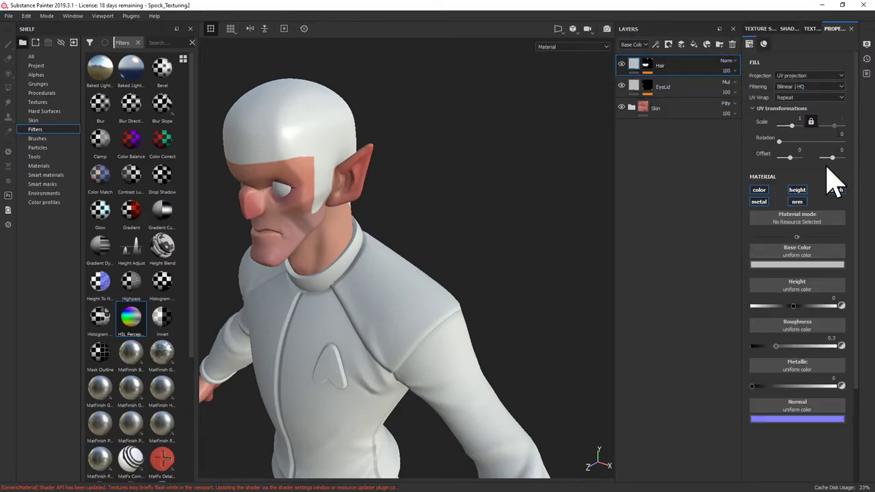
pyautogui.click(729, 61)
pyautogui.click(738, 106)
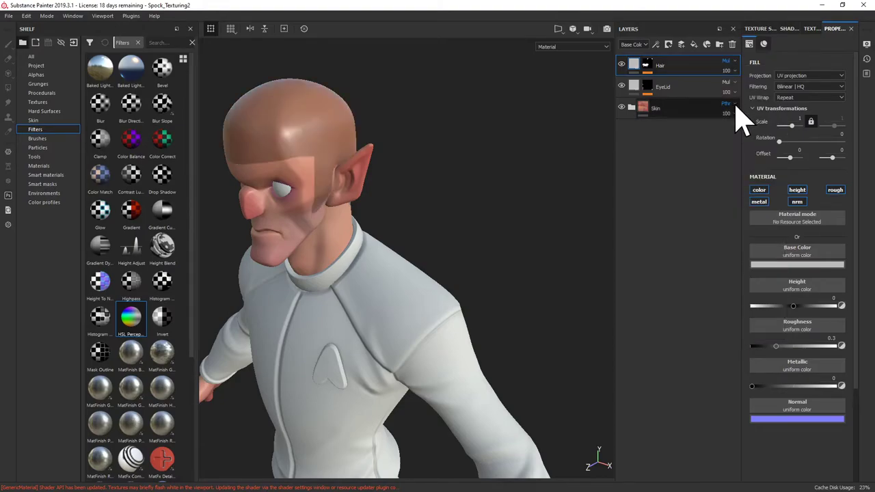
pyautogui.click(760, 202)
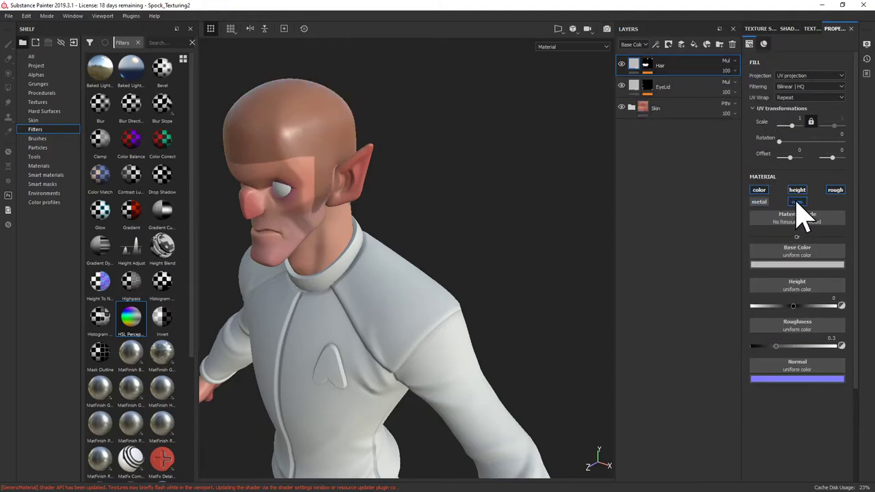
pyautogui.click(797, 202)
pyautogui.click(797, 190)
pyautogui.click(835, 190)
pyautogui.keyDown('alt'); pyautogui.moveTo(582, 188); pyautogui.dragTo(503, 110); pyautogui.keyUp('alt')
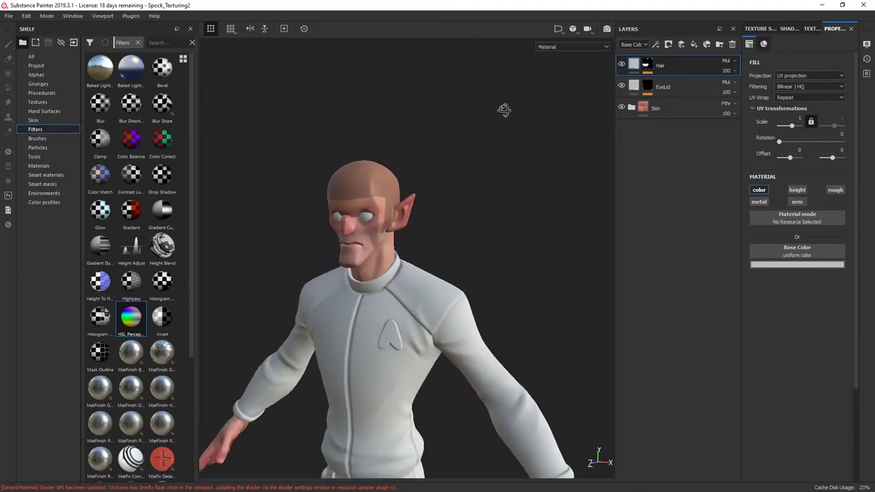
# Step: Show the SHD_Hair texture set on the character again
pyautogui.click(790, 29)
pyautogui.click(824, 31)
pyautogui.click(759, 89)
pyautogui.keyDown('alt'); pyautogui.moveTo(450, 127); pyautogui.dragTo(592, 110, button='right'); pyautogui.keyUp('alt')
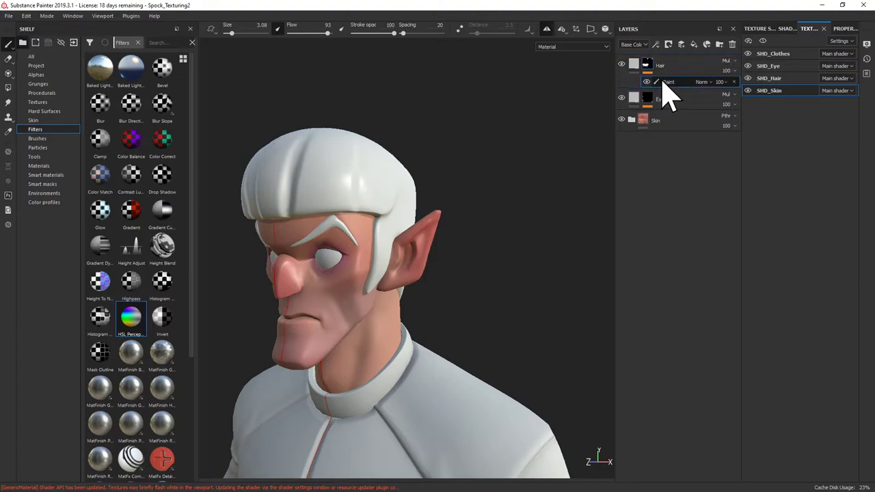
# Step: Add a Blur filter above the Paint effect on the Hair layer's mask with a blur intensity of 1.2
pyautogui.rightClick(660, 80)
pyautogui.click(691, 140)
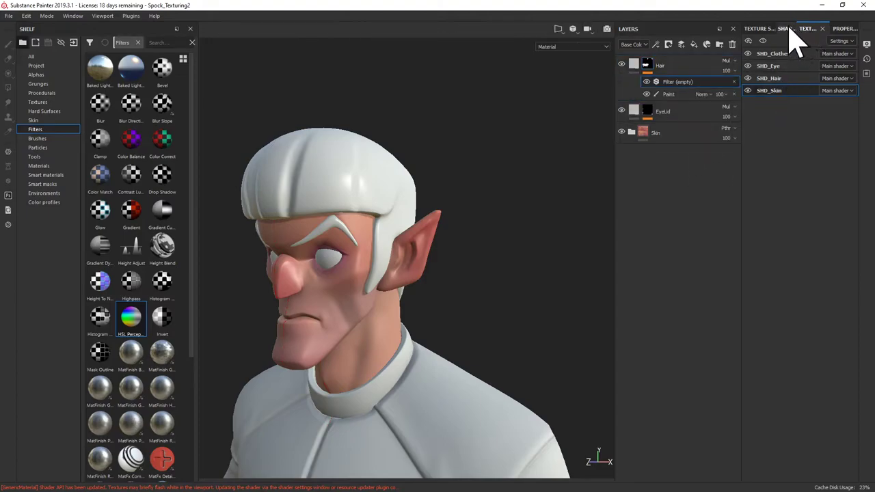
pyautogui.click(834, 29)
pyautogui.click(802, 56)
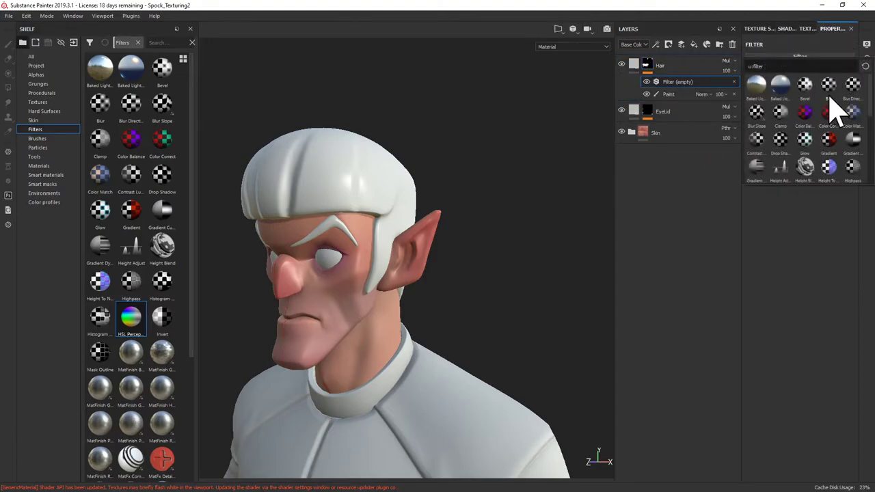
pyautogui.click(828, 92)
pyautogui.keyDown('alt'); pyautogui.moveTo(547, 192); pyautogui.dragTo(536, 163); pyautogui.keyUp('alt')
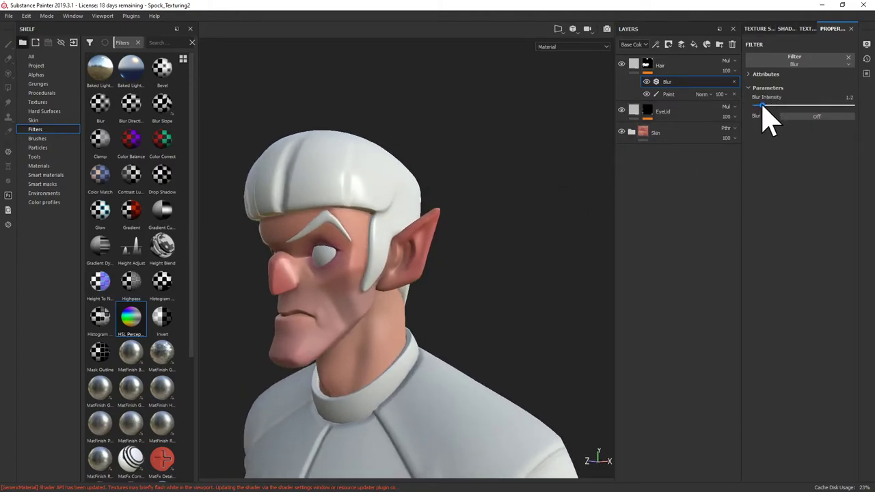
# Step: Set the Hair layer's base color to a muted orange-brown
pyautogui.click(639, 67)
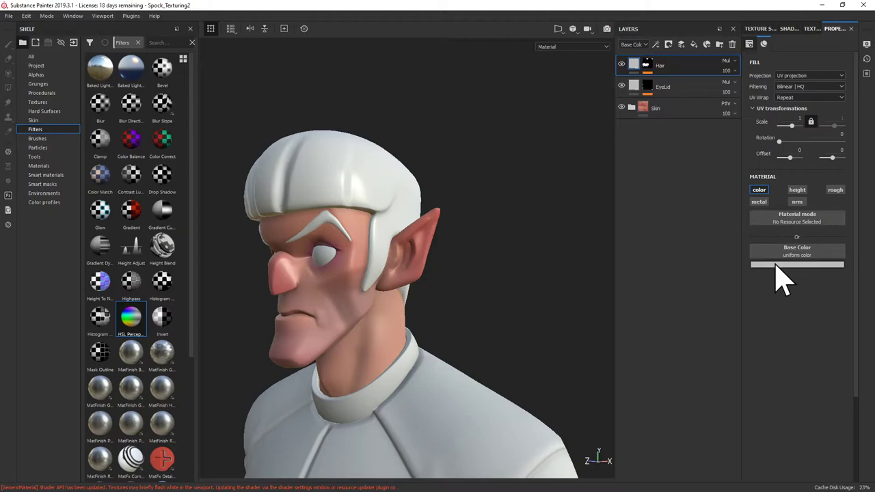
pyautogui.click(782, 268)
pyautogui.click(776, 297)
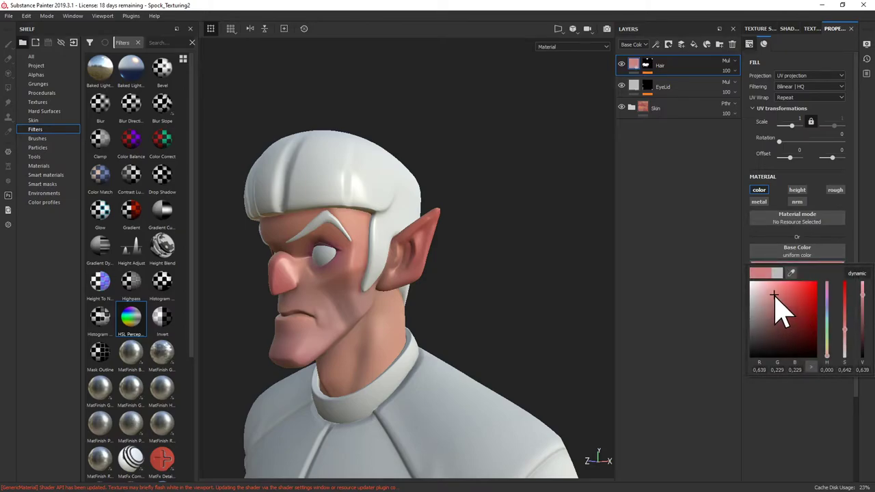
pyautogui.moveTo(828, 350); pyautogui.dragTo(827, 355)
pyautogui.click(773, 314)
pyautogui.keyDown('alt'); pyautogui.moveTo(508, 190); pyautogui.dragTo(383, 103); pyautogui.keyUp('alt')
pyautogui.scroll(-3, 262, 123)
pyautogui.moveTo(407, 68)
pyautogui.keyDown('alt'); pyautogui.mouseDown()
pyautogui.moveTo(400, 62)
pyautogui.moveTo(413, 65)
pyautogui.mouseUp(); pyautogui.keyUp('alt')
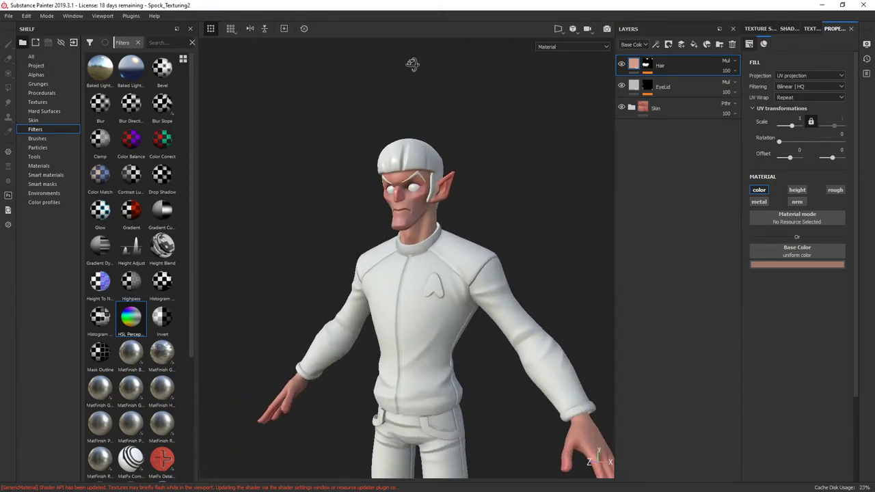
# Step: Set the blur intensity of the Hair layer's mask to 2.18
pyautogui.click(625, 68)
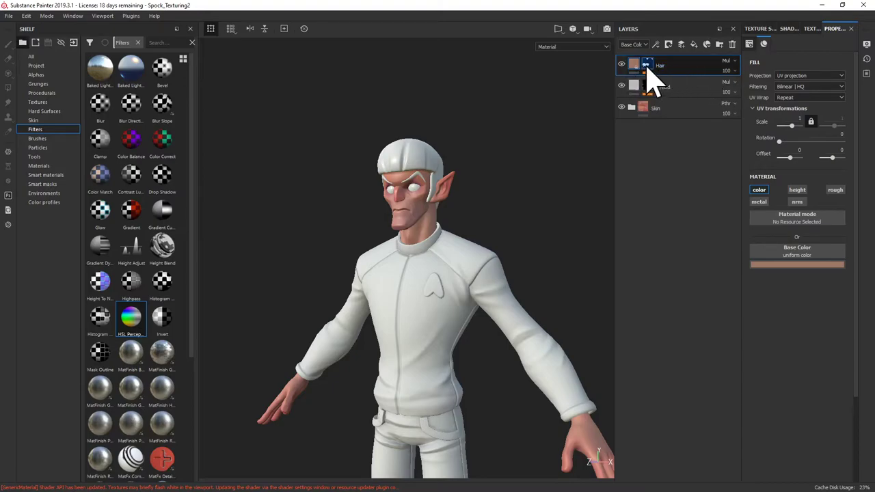
pyautogui.click(650, 72)
pyautogui.click(670, 82)
pyautogui.moveTo(761, 106); pyautogui.dragTo(767, 107)
pyautogui.moveTo(520, 110)
pyautogui.keyDown('alt'); pyautogui.mouseDown()
pyautogui.moveTo(461, 102)
pyautogui.moveTo(553, 137)
pyautogui.moveTo(432, 99)
pyautogui.moveTo(528, 93)
pyautogui.moveTo(525, 123)
pyautogui.mouseUp(); pyautogui.keyUp('alt')
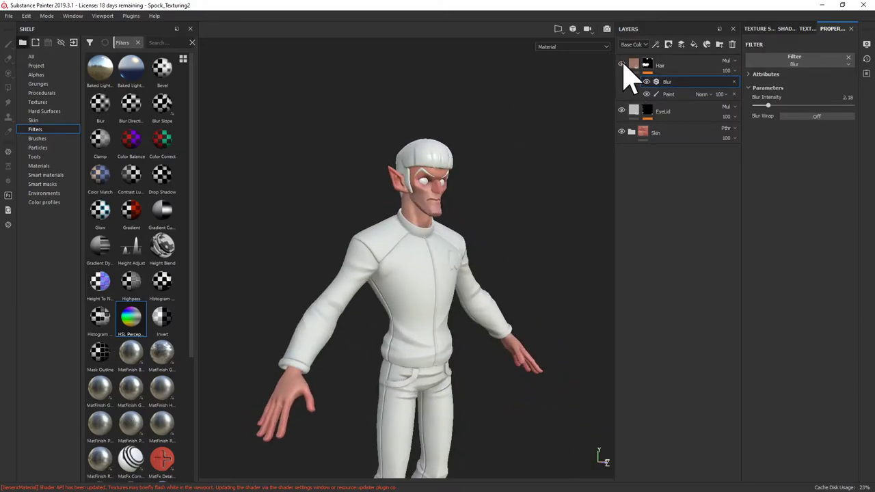
# Step: Set the Hair layer's opacity to 82
pyautogui.moveTo(726, 71); pyautogui.dragTo(758, 101)
pyautogui.keyDown('alt'); pyautogui.moveTo(623, 75); pyautogui.dragTo(514, 96); pyautogui.keyUp('alt')
pyautogui.keyDown('alt'); pyautogui.moveTo(512, 141); pyautogui.dragTo(483, 130); pyautogui.keyUp('alt')
pyautogui.keyDown('alt'); pyautogui.moveTo(532, 242); pyautogui.dragTo(471, 199); pyautogui.keyUp('alt')
pyautogui.moveTo(553, 316)
pyautogui.keyDown('alt'); pyautogui.mouseDown()
pyautogui.moveTo(566, 283)
pyautogui.moveTo(573, 338)
pyautogui.moveTo(499, 274)
pyautogui.moveTo(514, 259)
pyautogui.mouseUp(); pyautogui.keyUp('alt')
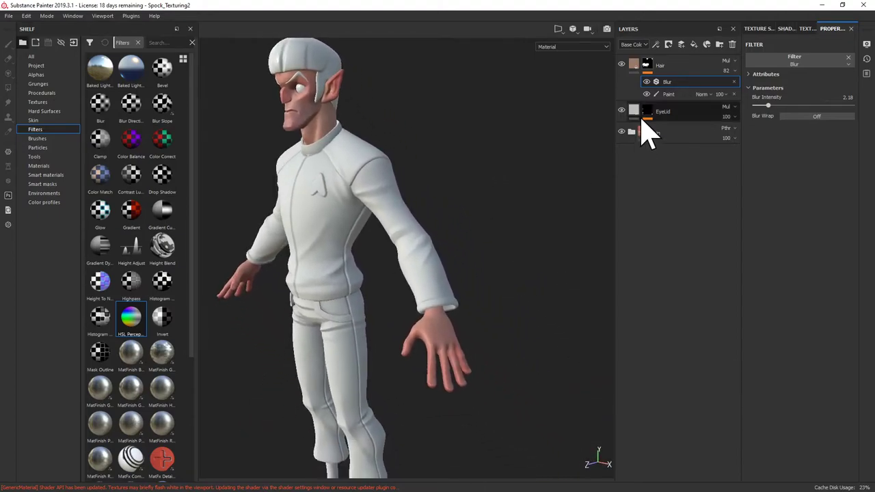
# Step: Add a second Paint effect directly beneath the Blur filter on the Hair layer's mask
pyautogui.rightClick(672, 95)
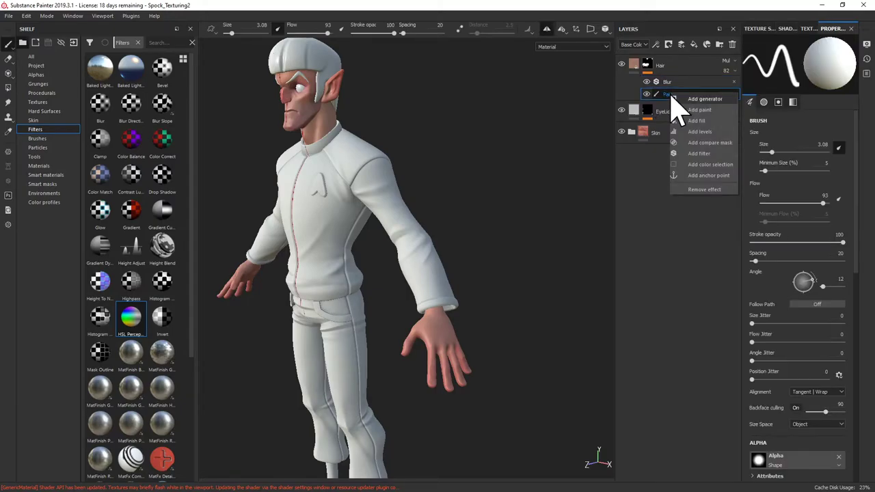
pyautogui.click(701, 113)
pyautogui.keyDown('alt'); pyautogui.moveTo(520, 179); pyautogui.dragTo(497, 175); pyautogui.keyUp('alt')
pyautogui.keyDown('alt'); pyautogui.moveTo(439, 131); pyautogui.dragTo(520, 127); pyautogui.keyUp('alt')
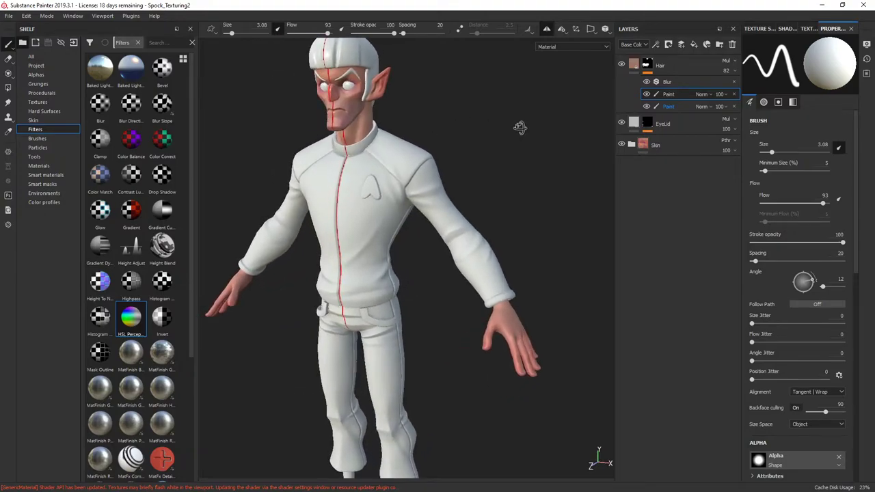
# Step: Hide the SHD_Clothes texture set so the covered parts of the neck and wrists are exposed
pyautogui.click(788, 30)
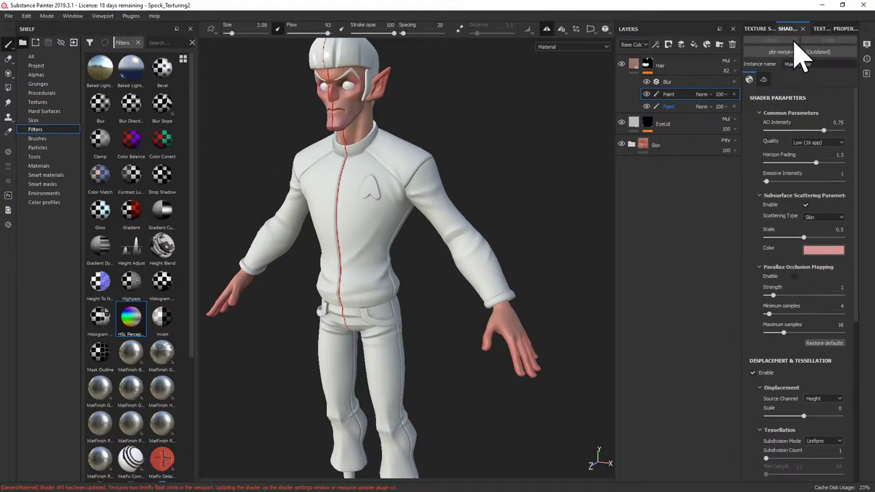
pyautogui.click(761, 29)
pyautogui.click(817, 29)
pyautogui.click(748, 54)
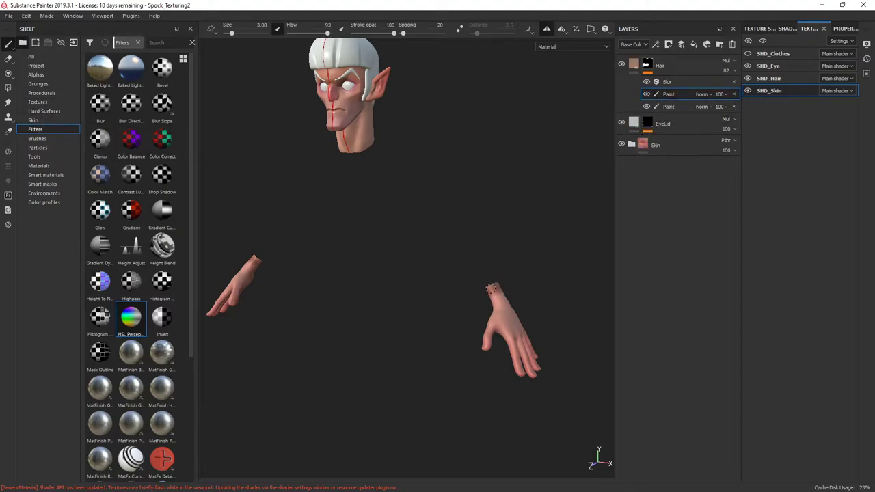
# Step: Fill the wrist ends of both hands with value 1 on the Hair mask, using Polygon Fill in polygon mode
pyautogui.click(9, 88)
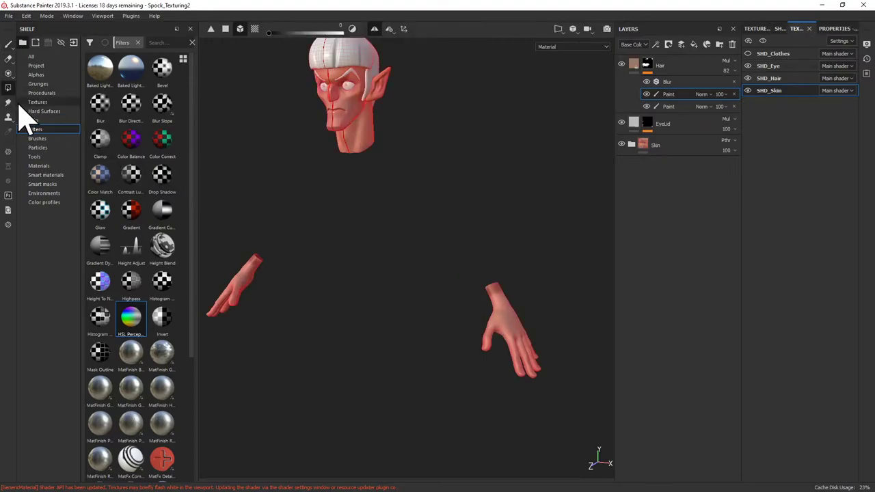
pyautogui.click(225, 30)
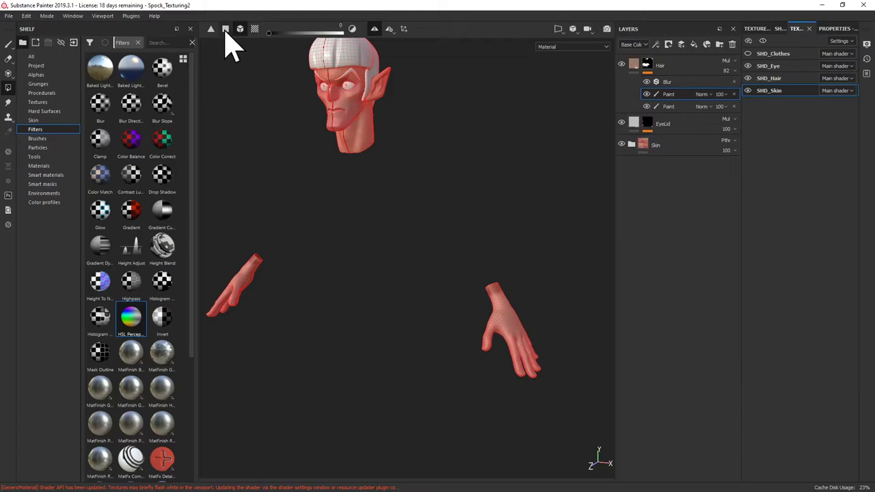
pyautogui.keyDown('alt'); pyautogui.moveTo(581, 261); pyautogui.dragTo(524, 299); pyautogui.keyUp('alt')
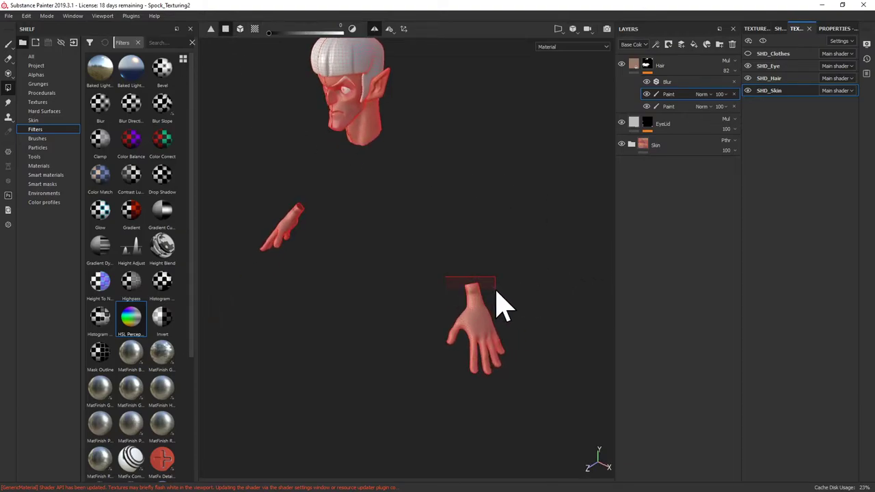
pyautogui.keyDown('alt'); pyautogui.moveTo(510, 281); pyautogui.dragTo(527, 317); pyautogui.keyUp('alt')
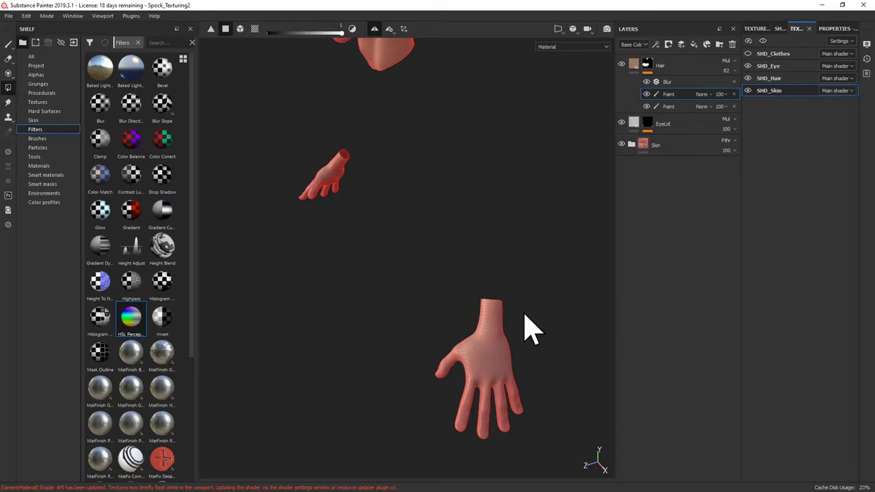
pyautogui.moveTo(518, 278); pyautogui.dragTo(463, 314)
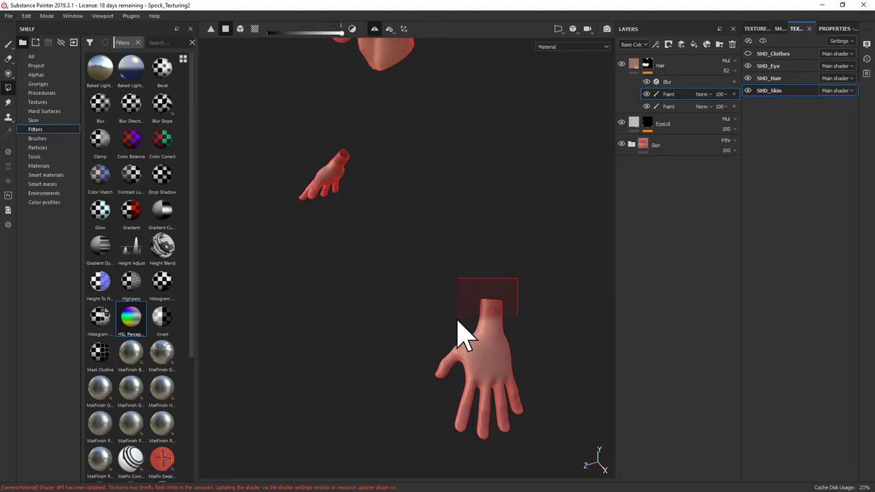
pyautogui.keyDown('alt'); pyautogui.moveTo(499, 279); pyautogui.dragTo(465, 166); pyautogui.keyUp('alt')
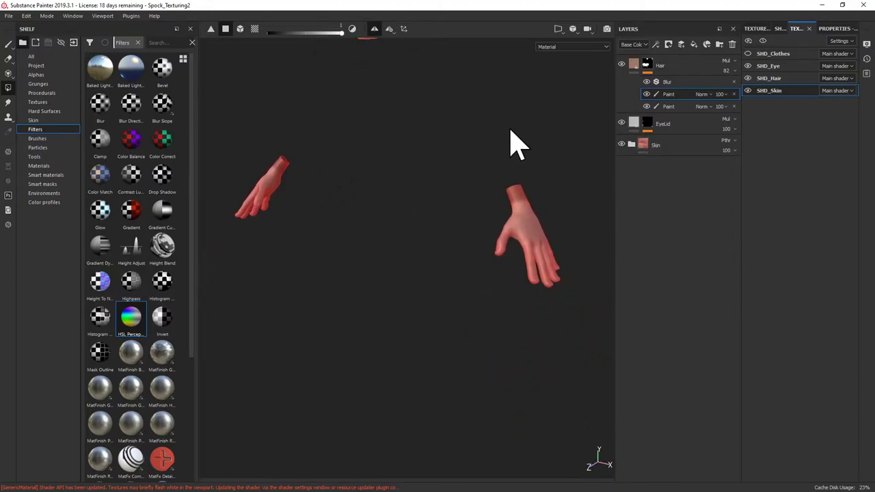
# Step: Return to the Paint tool and show the SHD_Clothes texture set again to check the hands against the sleeves
pyautogui.click(9, 42)
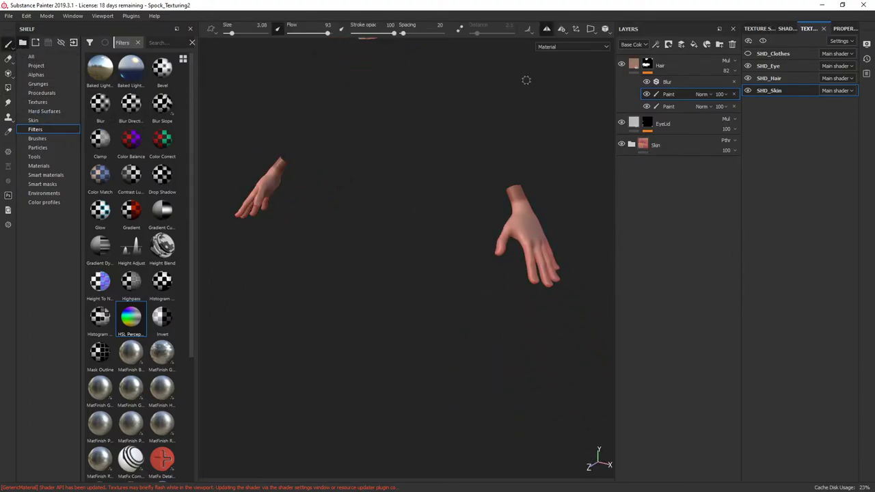
pyautogui.click(748, 53)
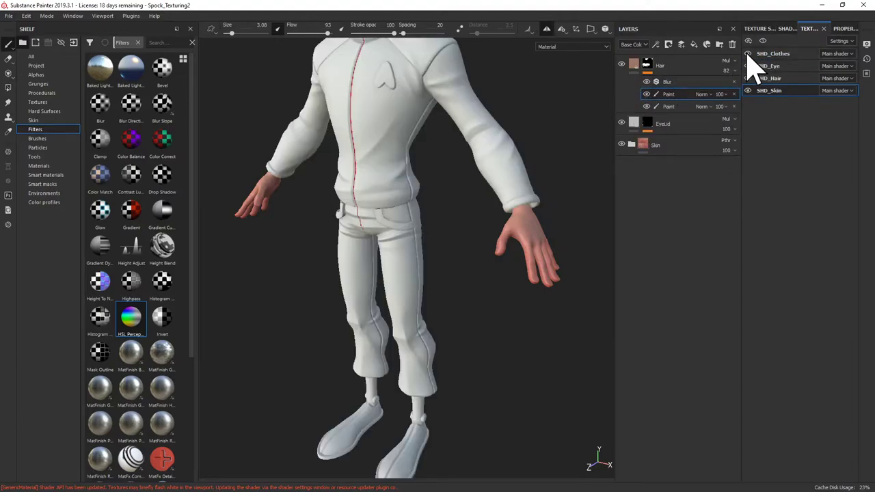
pyautogui.keyDown('alt'); pyautogui.moveTo(556, 142); pyautogui.dragTo(553, 84); pyautogui.keyUp('alt')
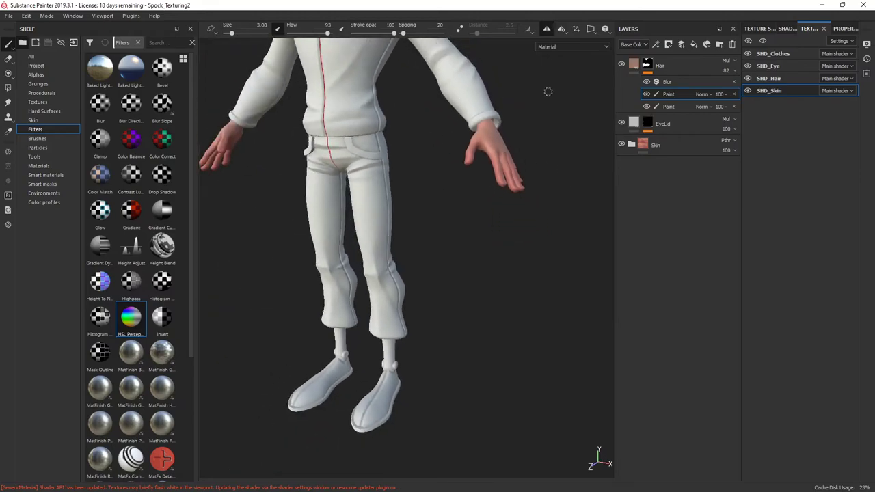
pyautogui.scroll(2, 559, 168)
pyautogui.scroll(-2, 559, 168)
pyautogui.keyDown('alt'); pyautogui.moveTo(559, 168); pyautogui.dragTo(483, 123); pyautogui.keyUp('alt')
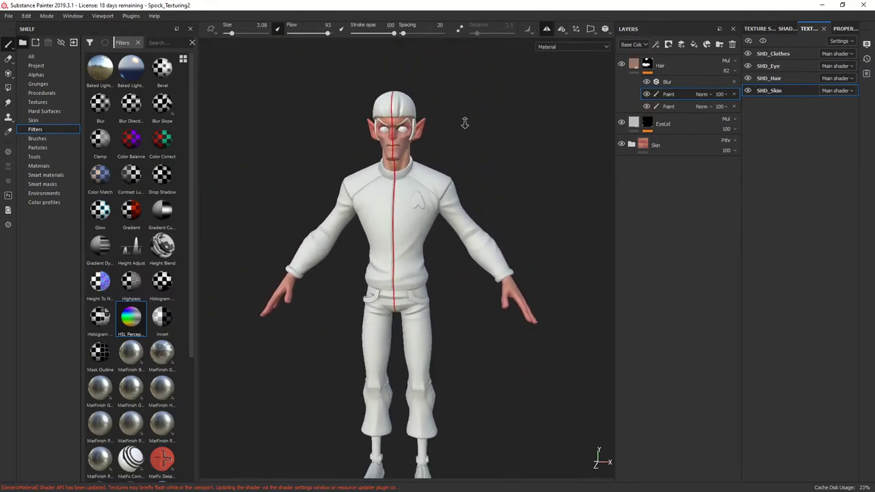
pyautogui.moveTo(519, 146)
pyautogui.keyDown('alt'); pyautogui.mouseDown()
pyautogui.moveTo(522, 133)
pyautogui.moveTo(489, 129)
pyautogui.moveTo(510, 141)
pyautogui.moveTo(362, 152)
pyautogui.moveTo(522, 133)
pyautogui.mouseUp(); pyautogui.keyUp('alt')
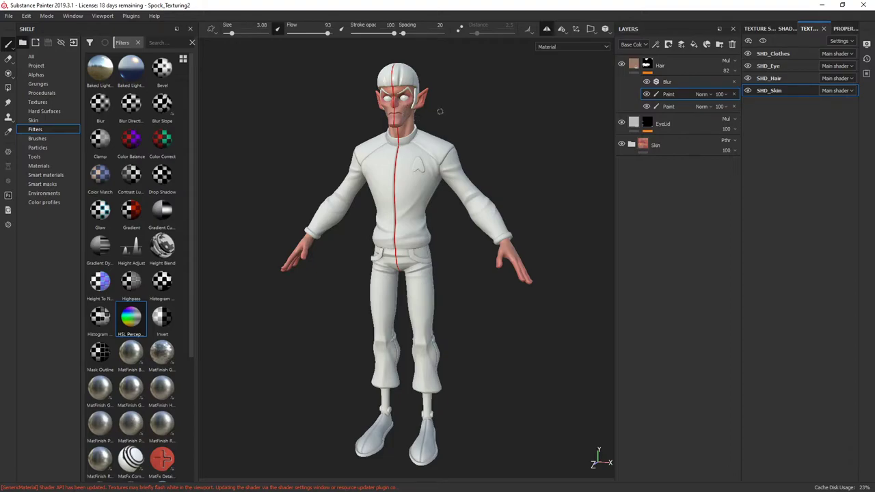
# Step: Turn off symmetry and check the whole character's skin shading
pyautogui.click(547, 30)
pyautogui.moveTo(502, 118)
pyautogui.keyDown('alt'); pyautogui.mouseDown()
pyautogui.moveTo(512, 162)
pyautogui.moveTo(496, 107)
pyautogui.moveTo(504, 127)
pyautogui.moveTo(488, 124)
pyautogui.mouseUp(); pyautogui.keyUp('alt')
pyautogui.scroll(3, 496, 131)
pyautogui.moveTo(499, 135)
pyautogui.keyDown('alt'); pyautogui.mouseDown(button='middle')
pyautogui.moveTo(488, 130)
pyautogui.moveTo(504, 130)
pyautogui.mouseUp(button='middle'); pyautogui.keyUp('alt')
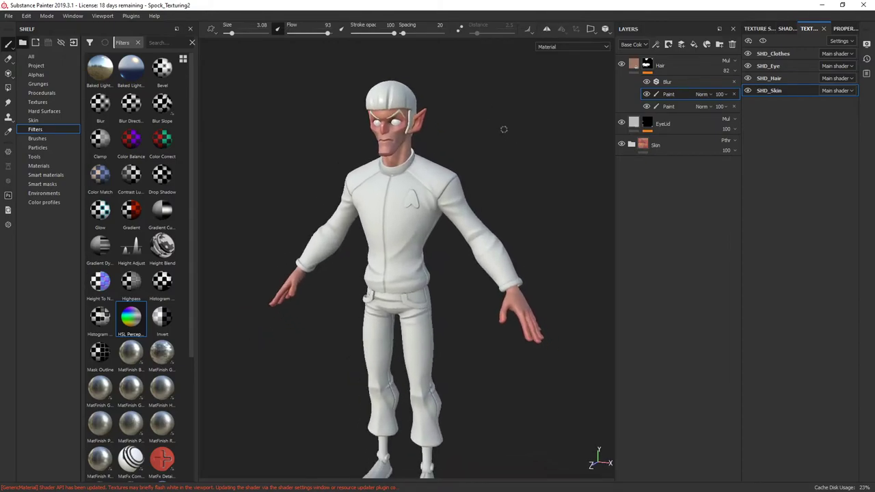
pyautogui.moveTo(504, 135)
pyautogui.keyDown('alt'); pyautogui.mouseDown()
pyautogui.moveTo(485, 111)
pyautogui.moveTo(520, 117)
pyautogui.moveTo(498, 84)
pyautogui.moveTo(505, 119)
pyautogui.mouseUp(); pyautogui.keyUp('alt')
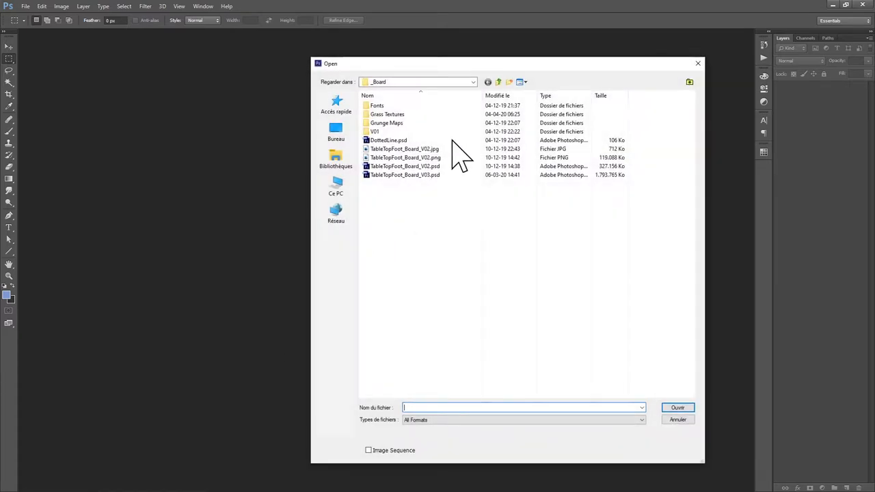
# Step: In Photoshop, open PetitPause.psd from the HEAJ > Streaming > Petite Pause folder on the Toshiba HDD (L:) drive
pyautogui.click(498, 82)
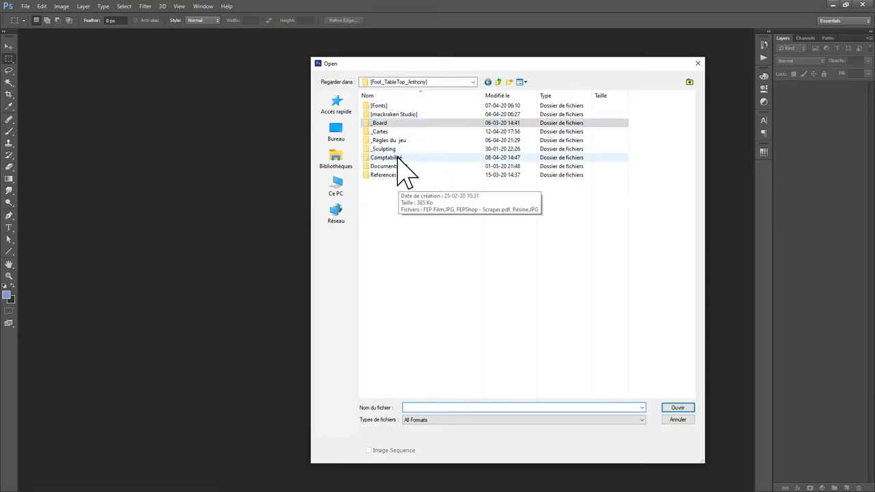
pyautogui.click(499, 82)
pyautogui.click(499, 82)
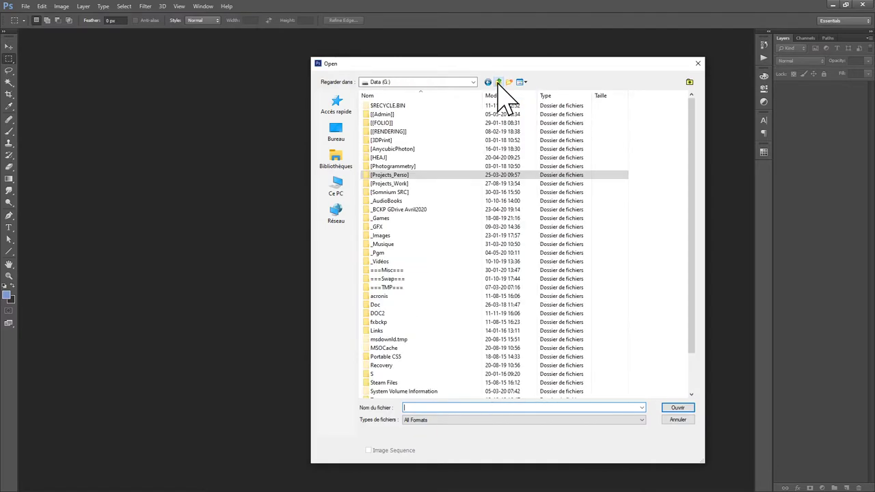
pyautogui.click(335, 137)
pyautogui.click(336, 188)
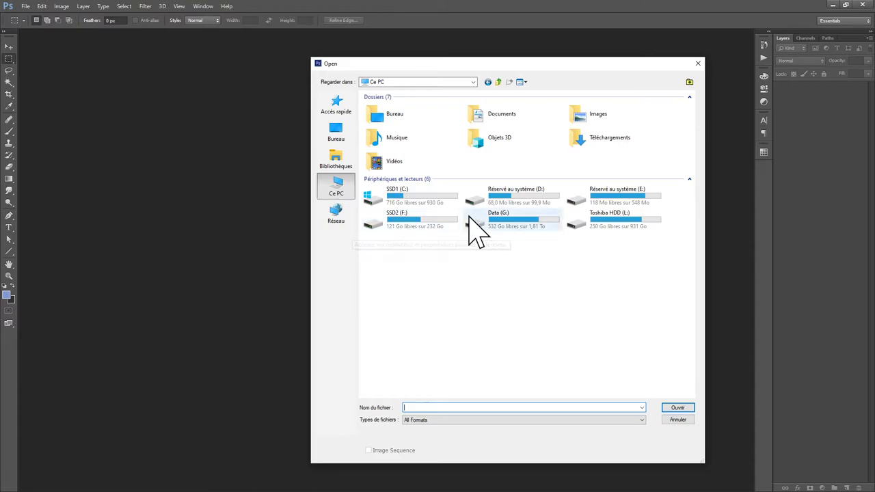
pyautogui.doubleClick(599, 216)
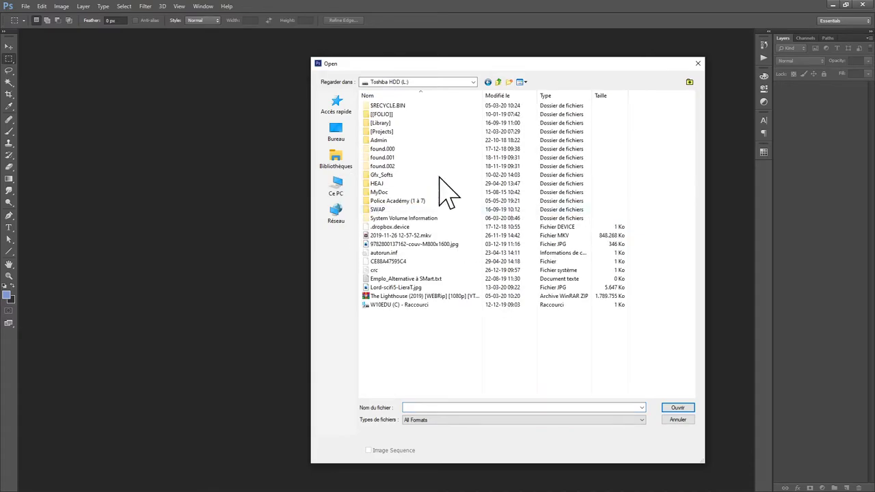
pyautogui.doubleClick(386, 183)
pyautogui.doubleClick(401, 194)
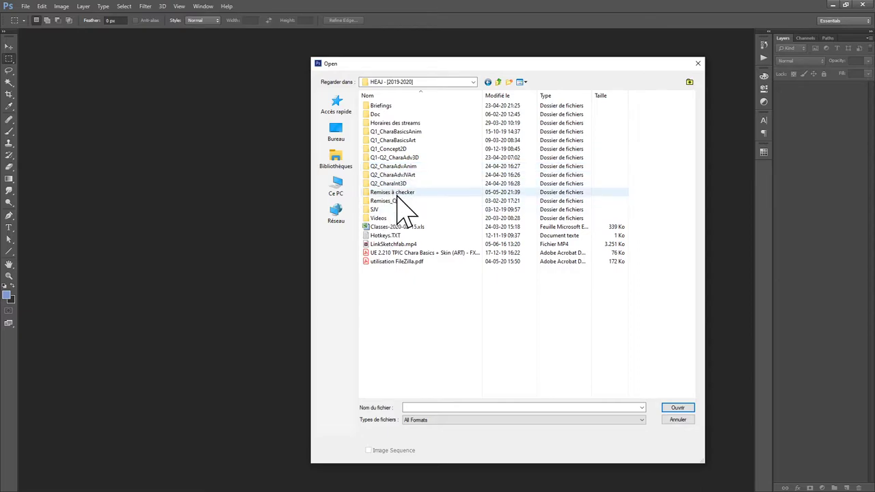
pyautogui.click(498, 82)
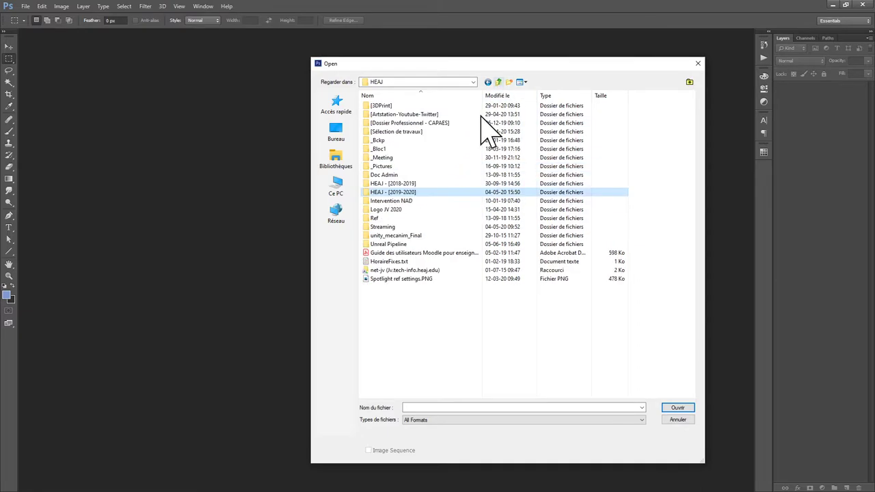
pyautogui.doubleClick(381, 227)
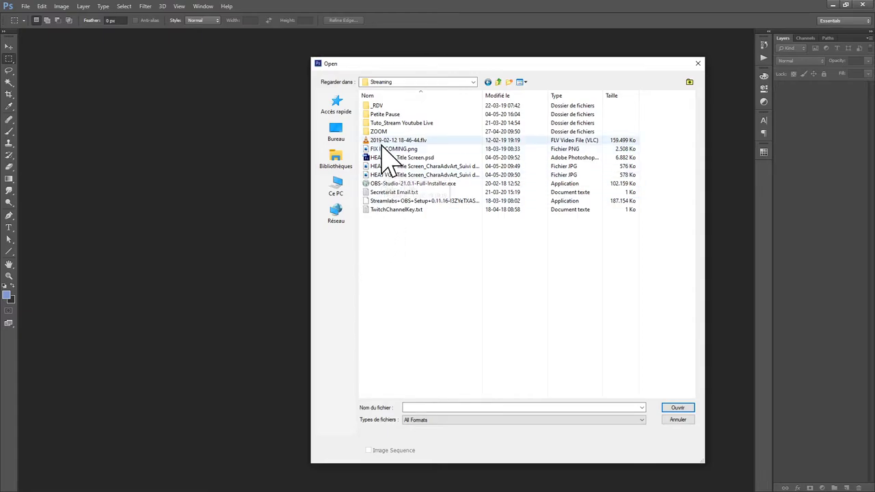
pyautogui.doubleClick(387, 115)
pyautogui.doubleClick(387, 107)
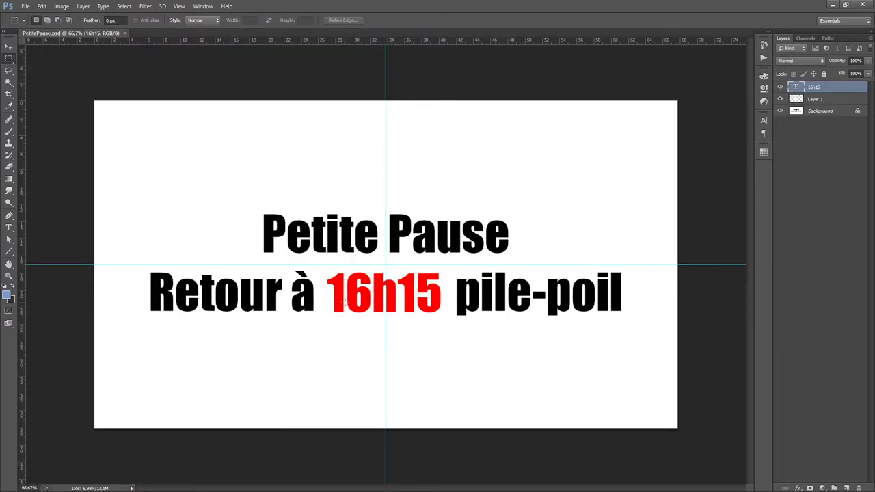
# Step: Change the red return time in the text layer to 10h00
pyautogui.click(9, 227)
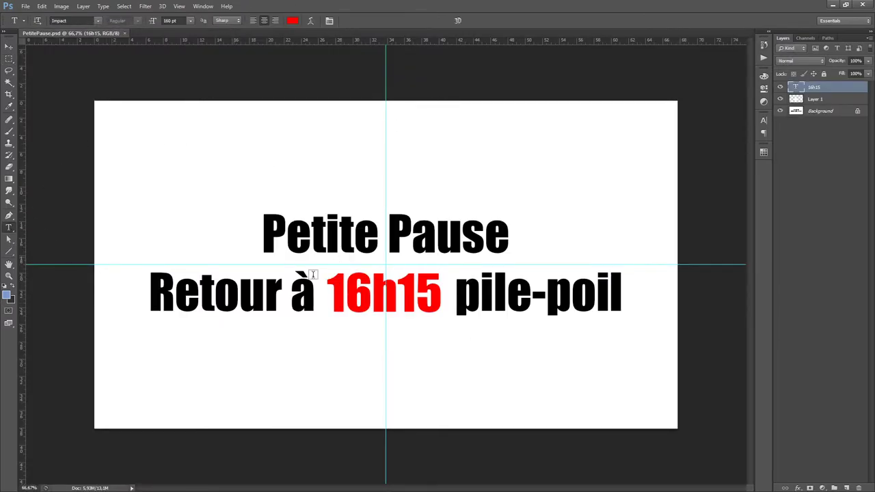
pyautogui.moveTo(370, 293); pyautogui.dragTo(346, 293)
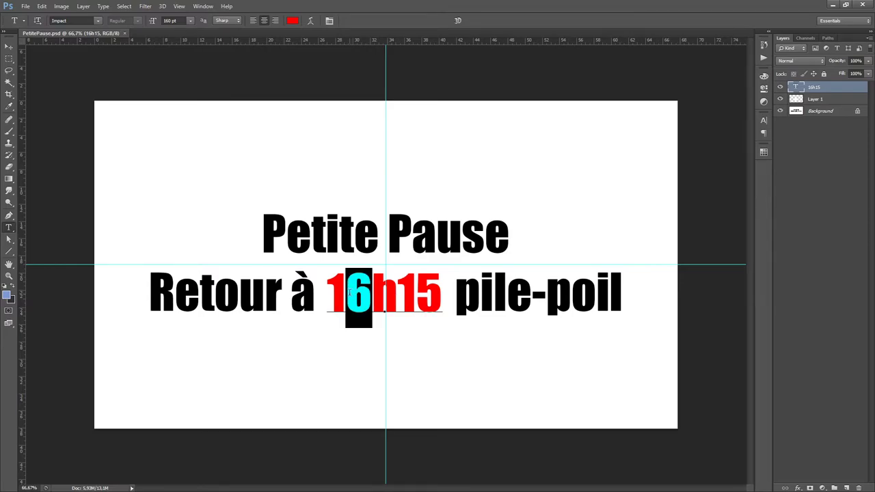
pyautogui.write('0')
pyautogui.moveTo(443, 292); pyautogui.dragTo(406, 294)
pyautogui.write('00')
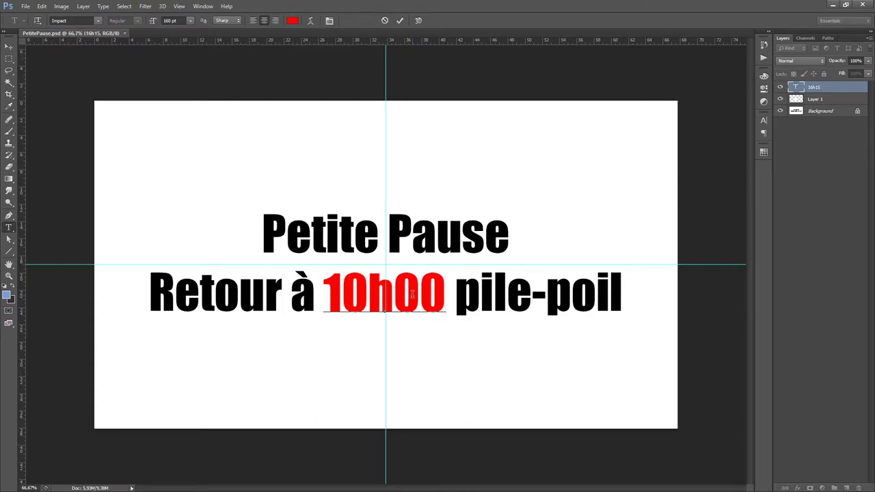
pyautogui.hotkey('ctrl', 'Return')
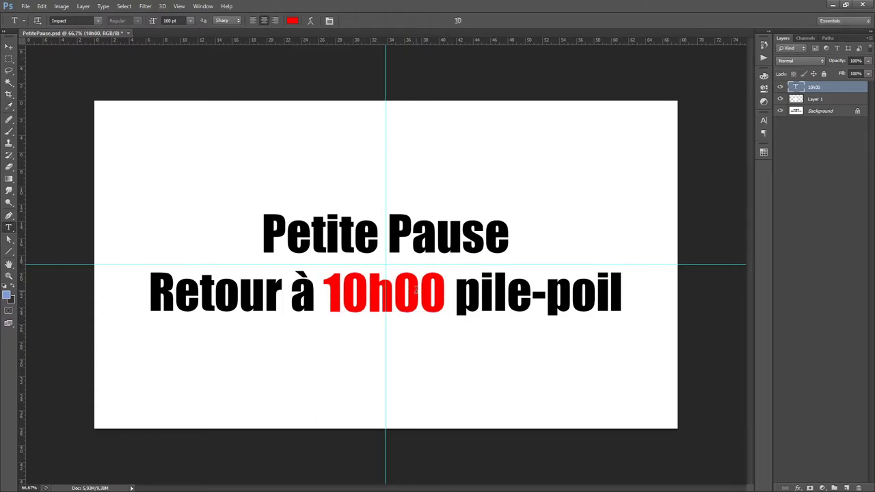
# Step: Hide the guides and show the break notice in full-screen mode on a black background
pyautogui.hotkey('ctrl', 'h')
pyautogui.press('f')
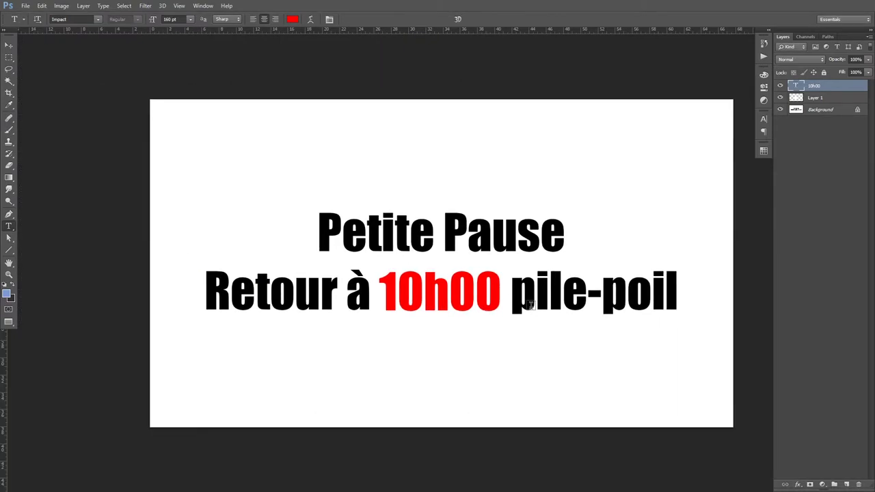
pyautogui.press('f')
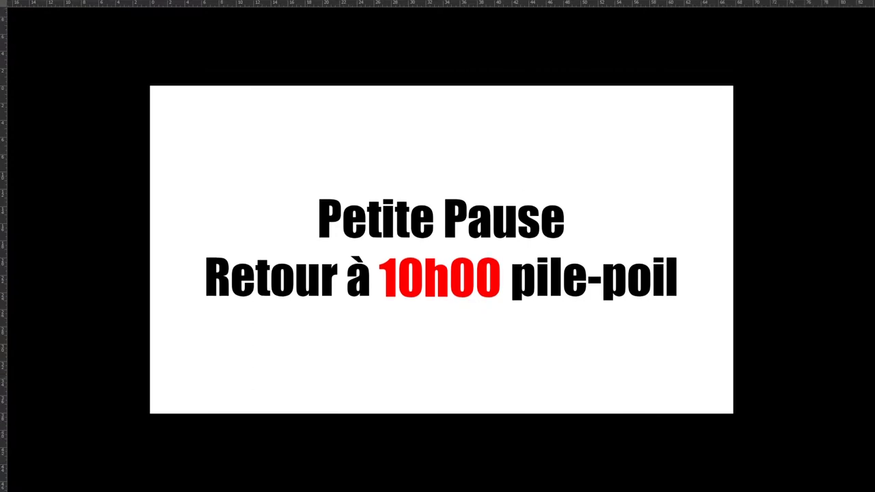
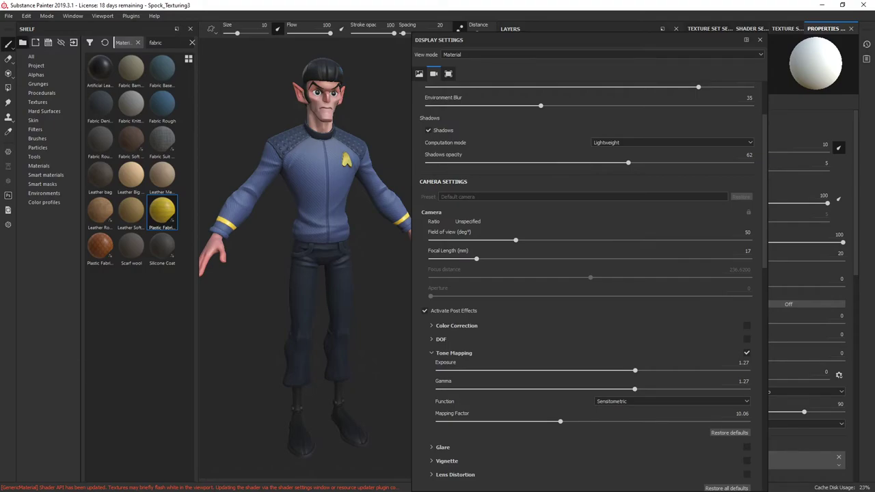
# Step: Switch to Maya and close the floating UV Toolkit window
pyautogui.hotkey('alt', 'Tab')
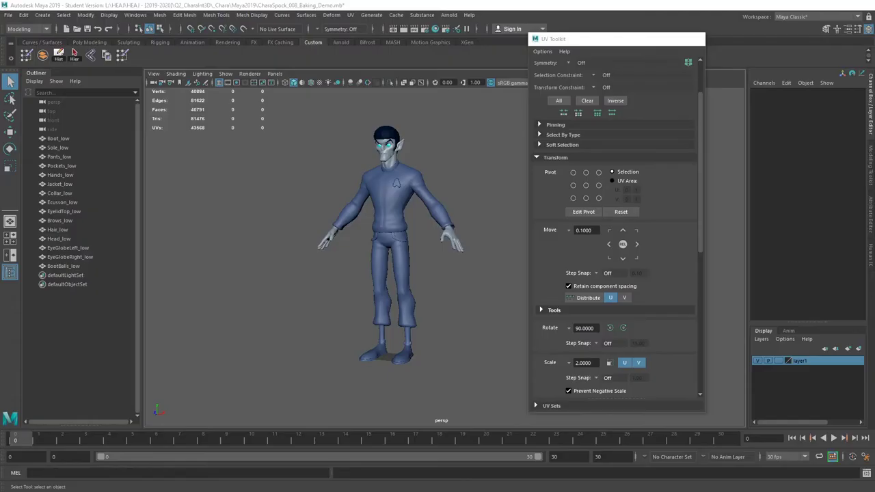
pyautogui.moveTo(644, 39); pyautogui.dragTo(664, 37)
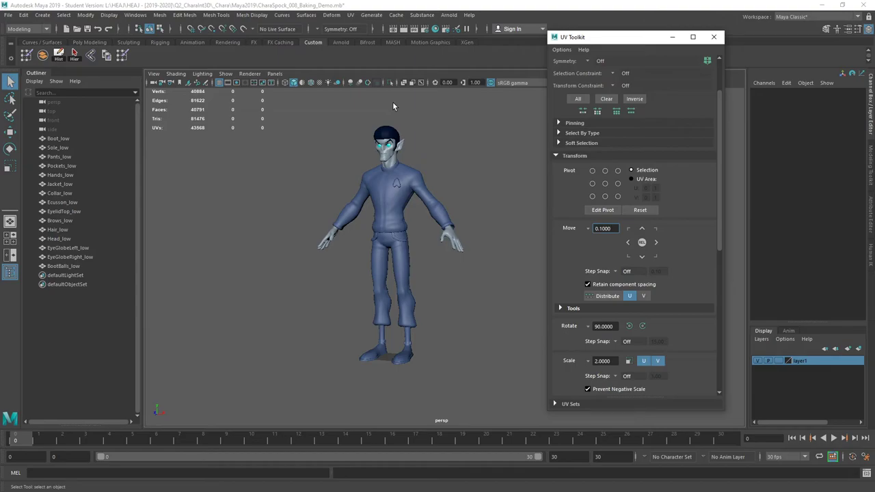
pyautogui.click(714, 37)
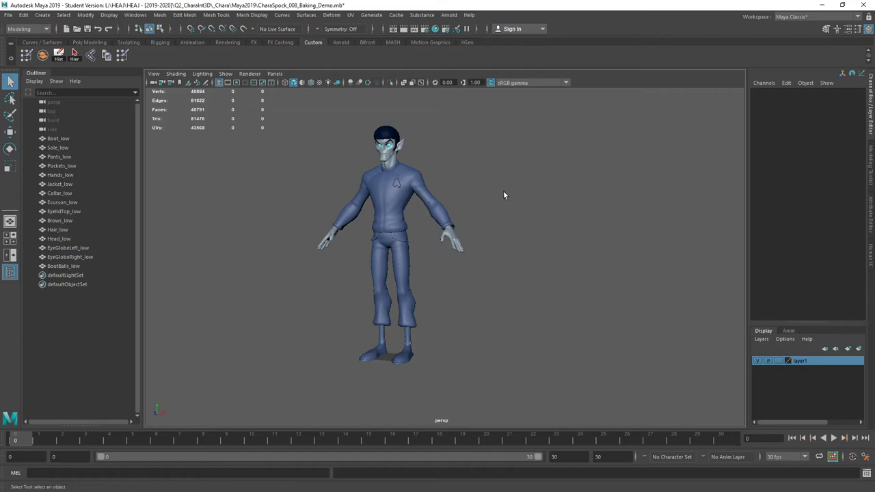
# Step: Open the scene CharaSpock_010_Baking_UVTweaks2.mb from the Maya2019 folder without saving changes to the current scene
pyautogui.keyDown('alt'); pyautogui.moveTo(504, 190); pyautogui.dragTo(458, 136); pyautogui.keyUp('alt')
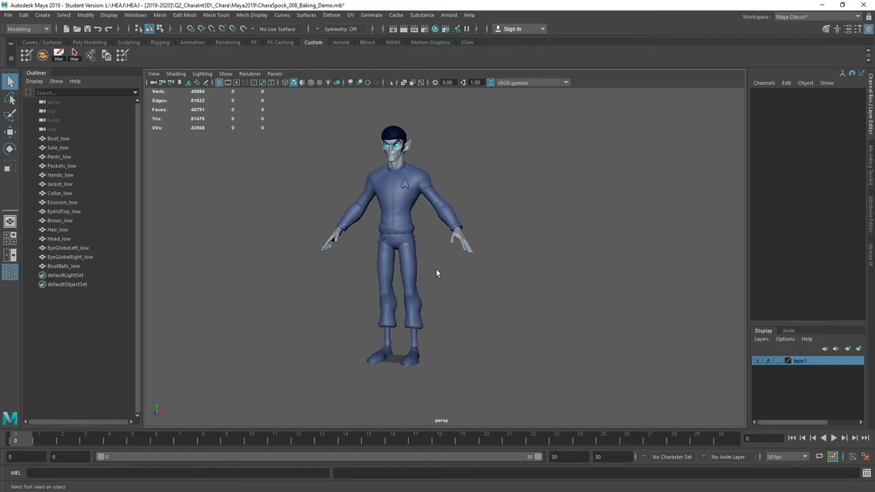
pyautogui.keyDown('alt'); pyautogui.moveTo(508, 188); pyautogui.dragTo(535, 195, button='right'); pyautogui.keyUp('alt')
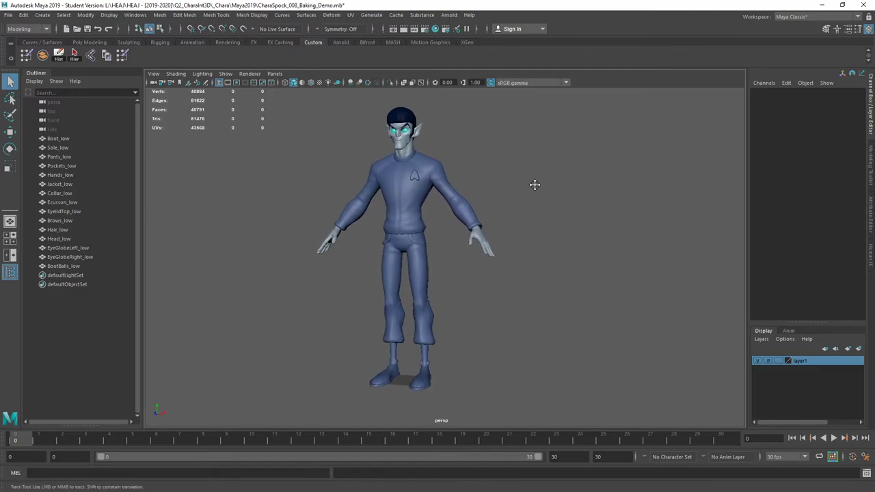
pyautogui.keyDown('alt'); pyautogui.moveTo(535, 185); pyautogui.dragTo(539, 158); pyautogui.keyUp('alt')
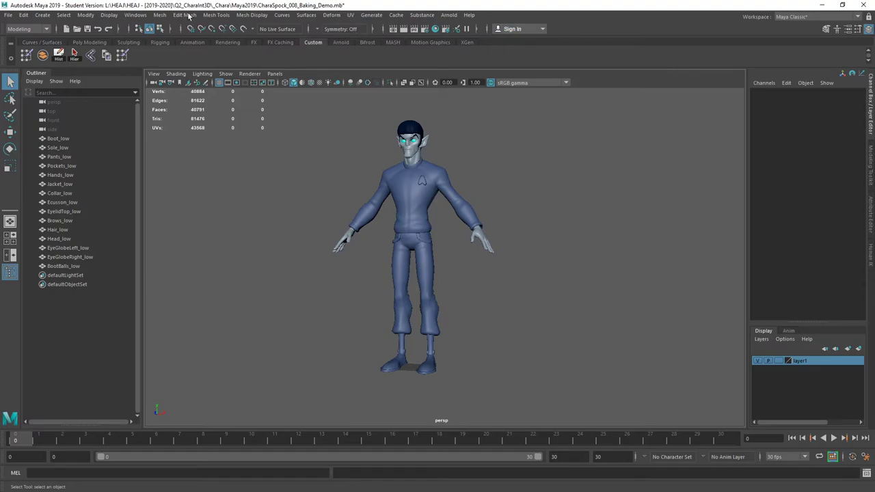
pyautogui.click(8, 15)
pyautogui.click(82, 126)
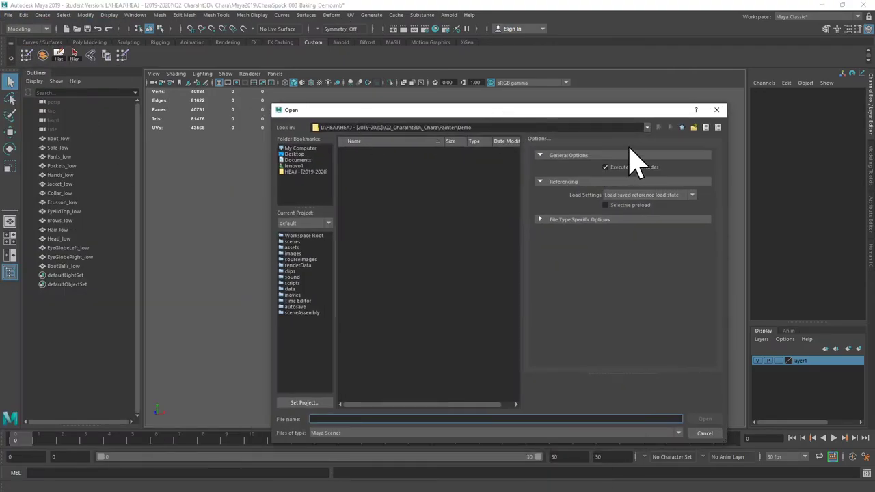
pyautogui.click(682, 128)
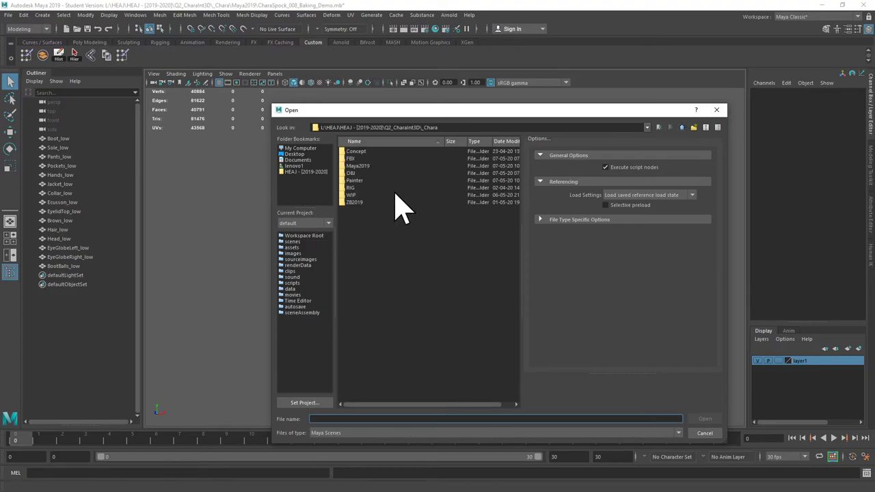
pyautogui.doubleClick(362, 171)
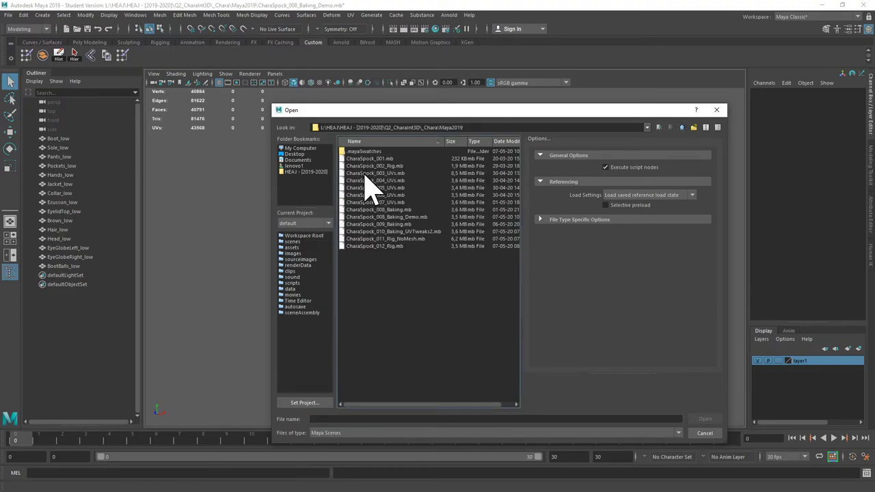
pyautogui.click(393, 240)
pyautogui.doubleClick(398, 234)
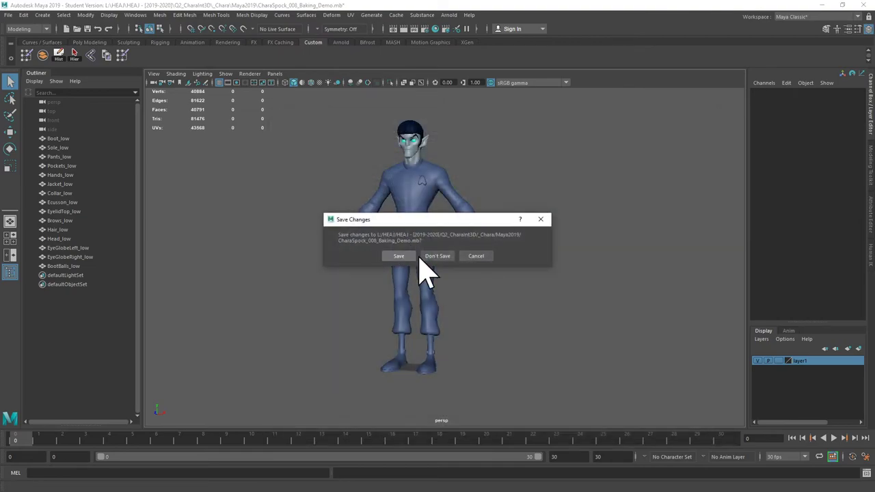
pyautogui.click(430, 256)
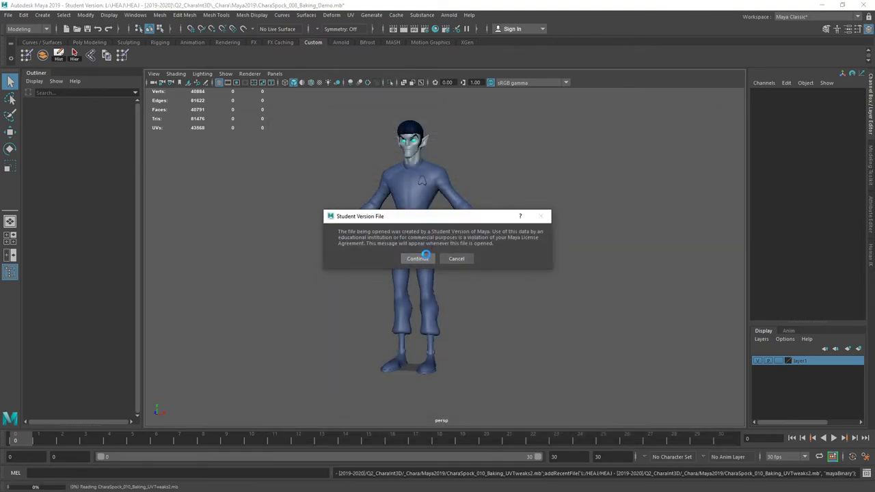
pyautogui.click(424, 259)
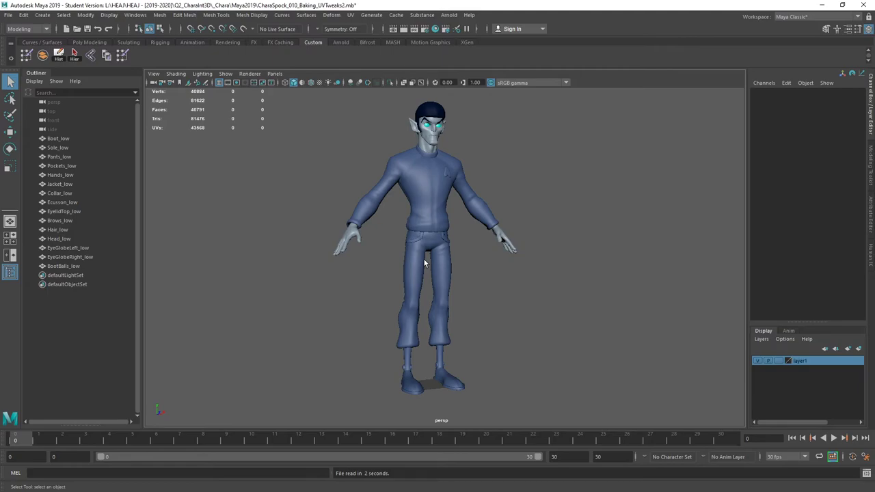
# Step: Examine the character's separate low-poly meshes, selecting the jacket, boots, pants, pockets and hands one after another
pyautogui.keyDown('alt'); pyautogui.moveTo(424, 263); pyautogui.dragTo(323, 139); pyautogui.keyUp('alt')
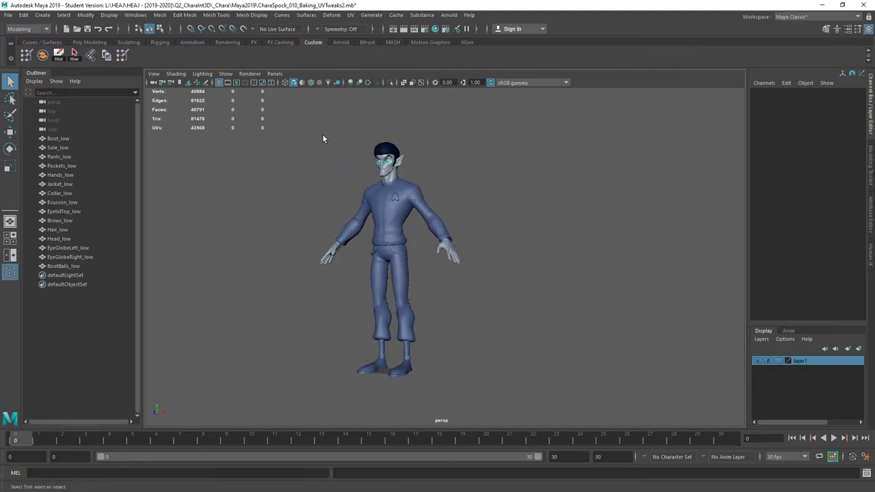
pyautogui.keyDown('alt'); pyautogui.moveTo(349, 195); pyautogui.dragTo(343, 169); pyautogui.keyUp('alt')
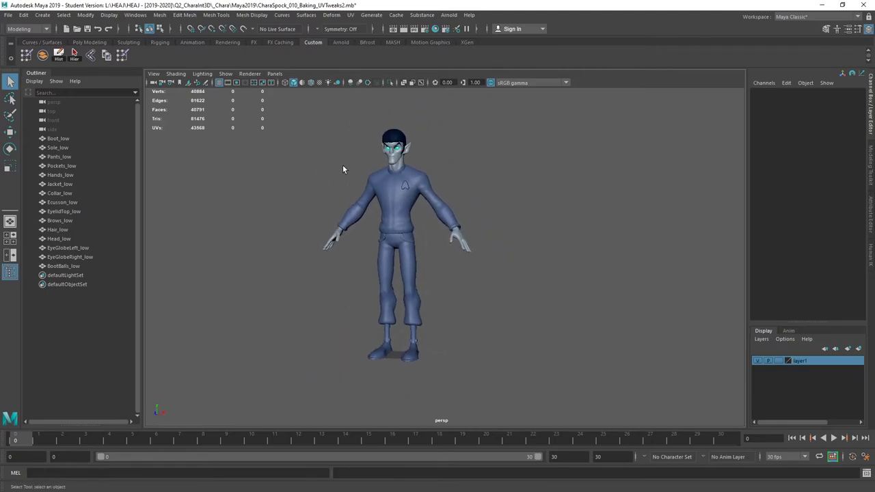
pyautogui.click(390, 185)
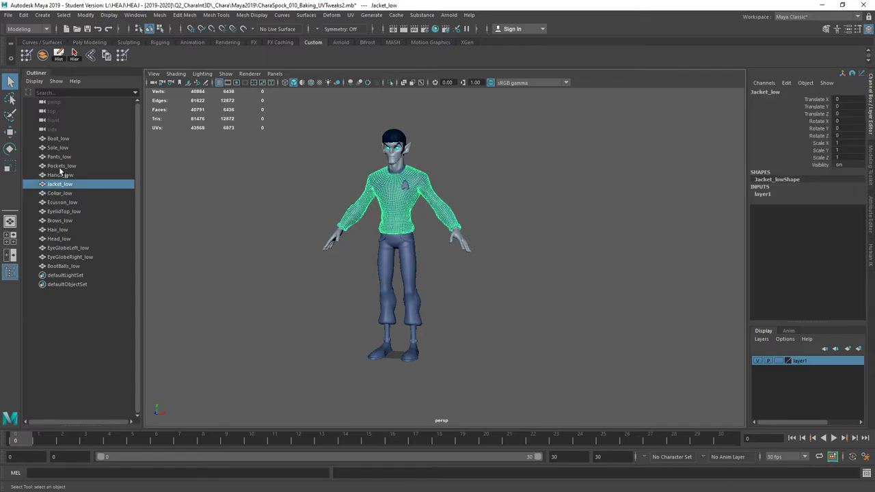
pyautogui.keyDown('alt'); pyautogui.moveTo(302, 145); pyautogui.dragTo(303, 153, button='right'); pyautogui.keyUp('alt')
pyautogui.click(512, 148)
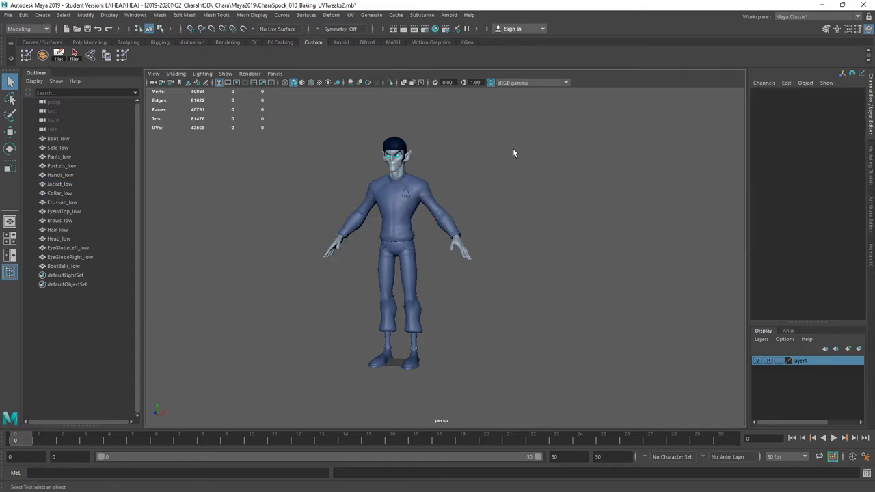
pyautogui.keyDown('alt'); pyautogui.moveTo(513, 147); pyautogui.dragTo(527, 193, button='right'); pyautogui.keyUp('alt')
pyautogui.moveTo(527, 193)
pyautogui.keyDown('alt'); pyautogui.mouseDown(button='middle')
pyautogui.moveTo(536, 191)
pyautogui.moveTo(530, 187)
pyautogui.mouseUp(button='middle'); pyautogui.keyUp('alt')
pyautogui.keyDown('alt'); pyautogui.moveTo(528, 163); pyautogui.dragTo(526, 168); pyautogui.keyUp('alt')
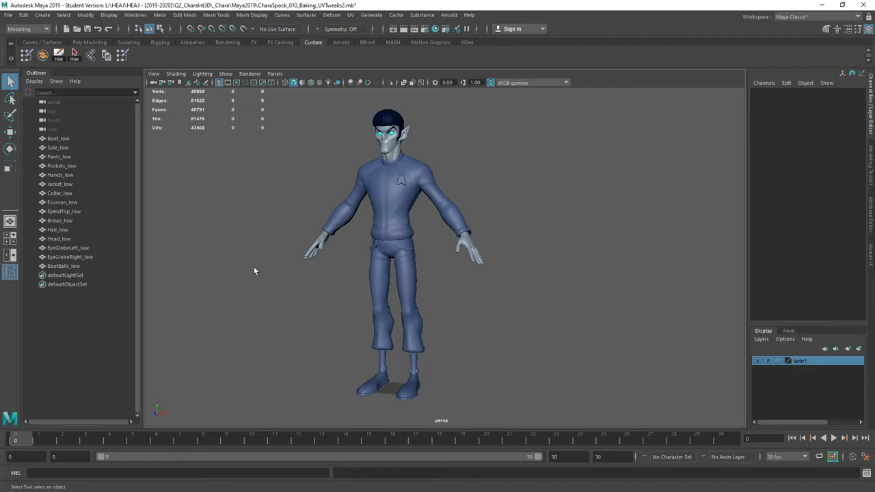
pyautogui.click(56, 139)
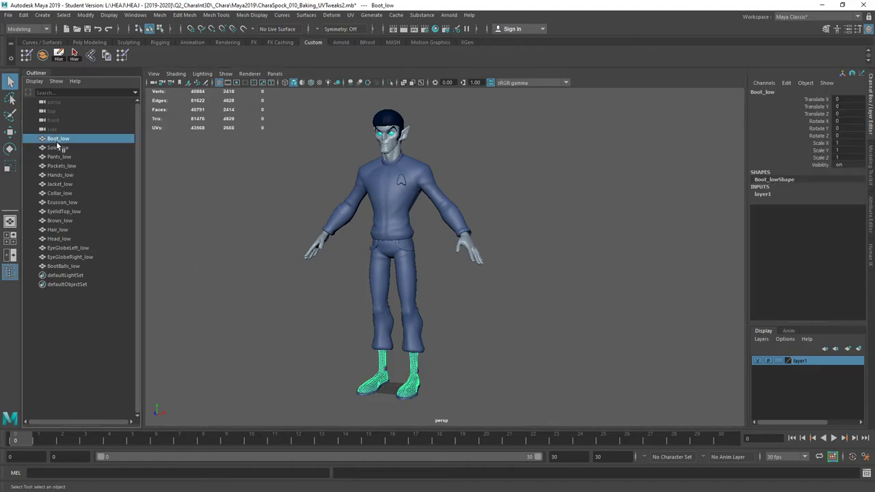
pyautogui.click(58, 157)
pyautogui.click(58, 167)
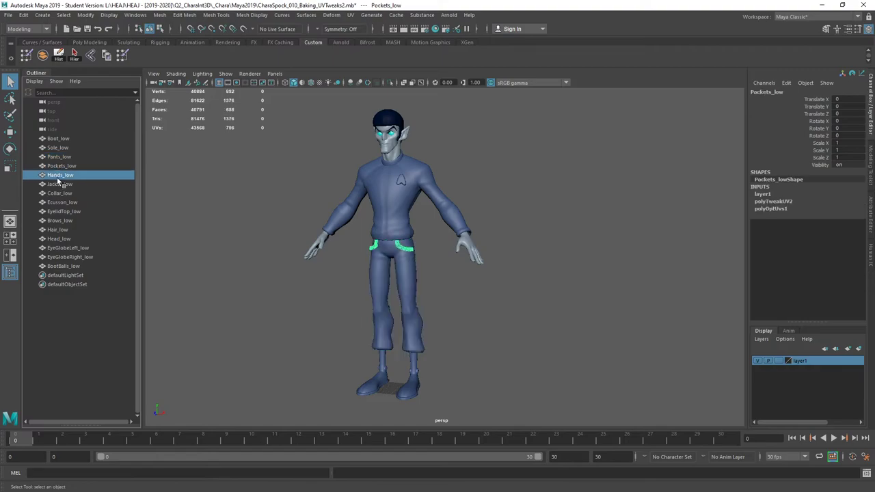
pyautogui.click(59, 175)
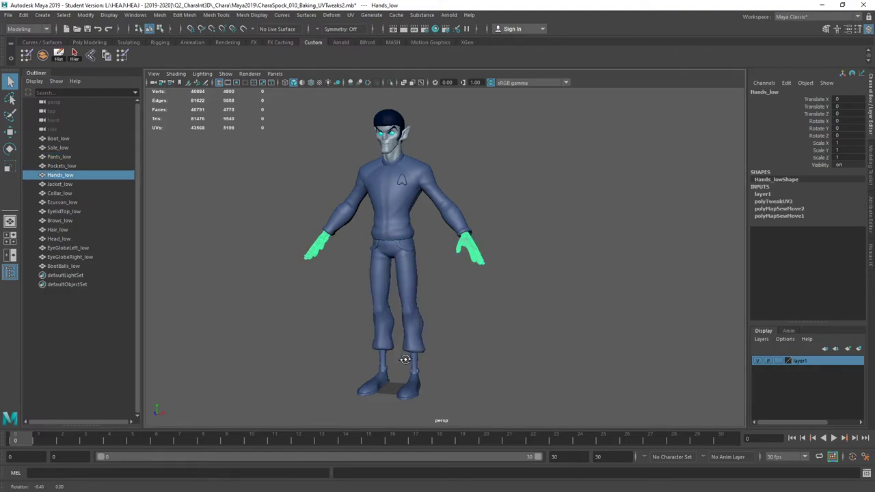
# Step: Combine Boot_low, Sole_low and BootBalls_low into a single mesh and delete its construction history
pyautogui.keyDown('alt'); pyautogui.moveTo(404, 357); pyautogui.dragTo(407, 356); pyautogui.keyUp('alt')
pyautogui.moveTo(332, 354); pyautogui.dragTo(459, 414)
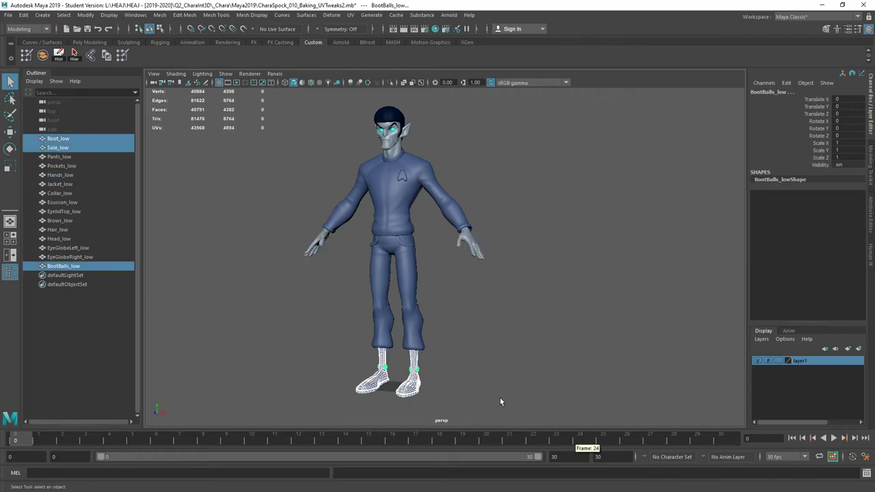
pyautogui.click(159, 15)
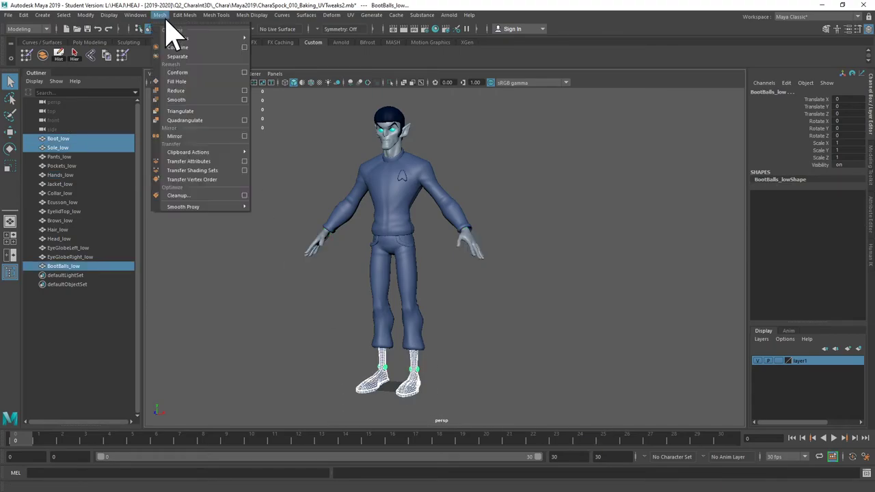
pyautogui.click(177, 47)
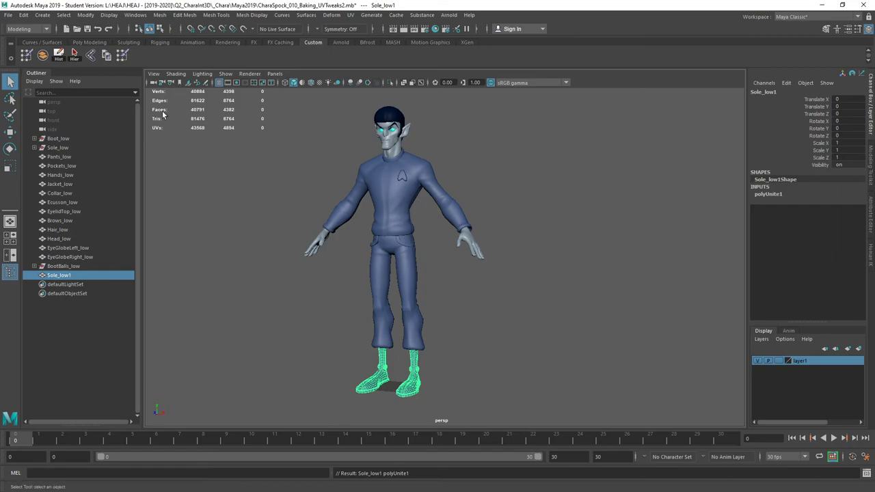
pyautogui.click(23, 14)
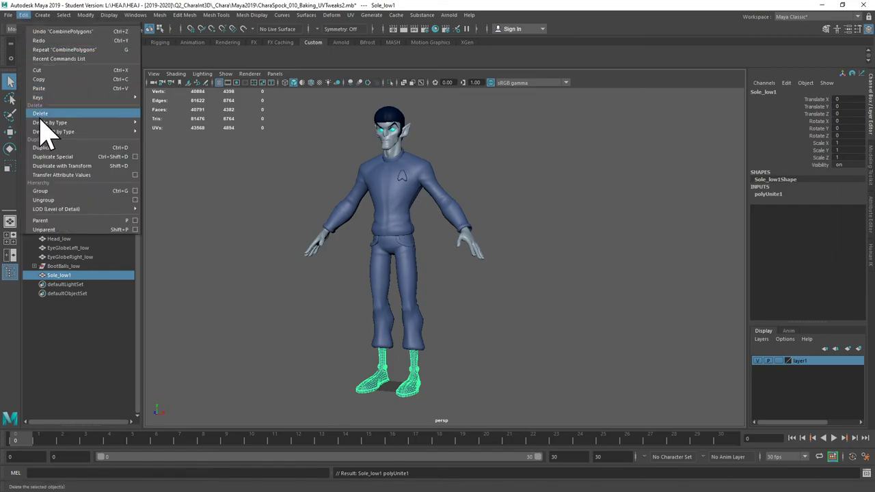
pyautogui.moveTo(96, 124)
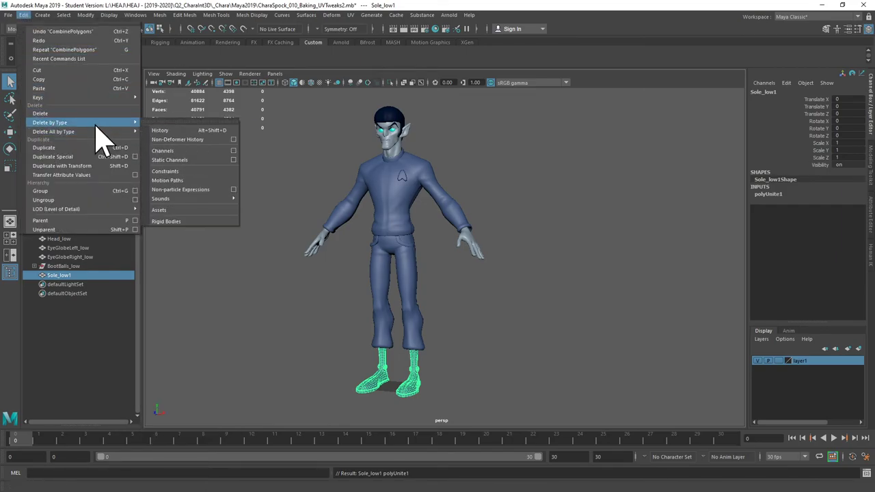
pyautogui.click(159, 130)
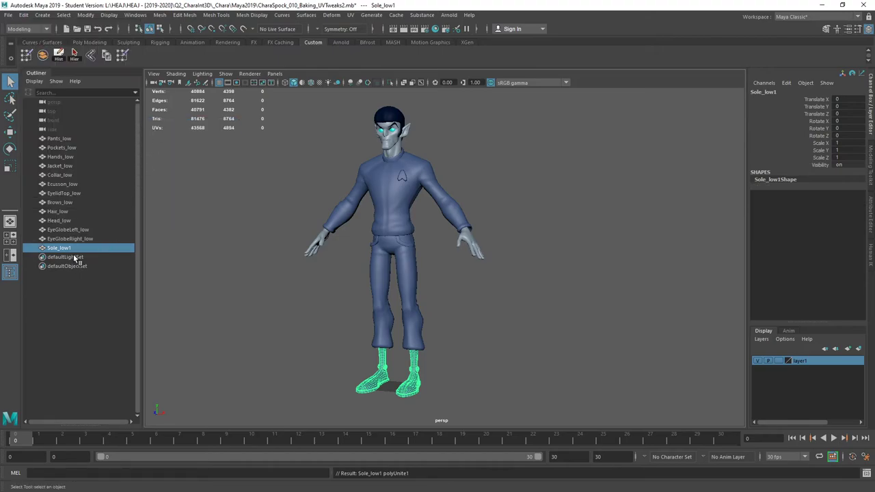
# Step: Rename the combined footwear mesh as Boot
pyautogui.doubleClick(58, 248)
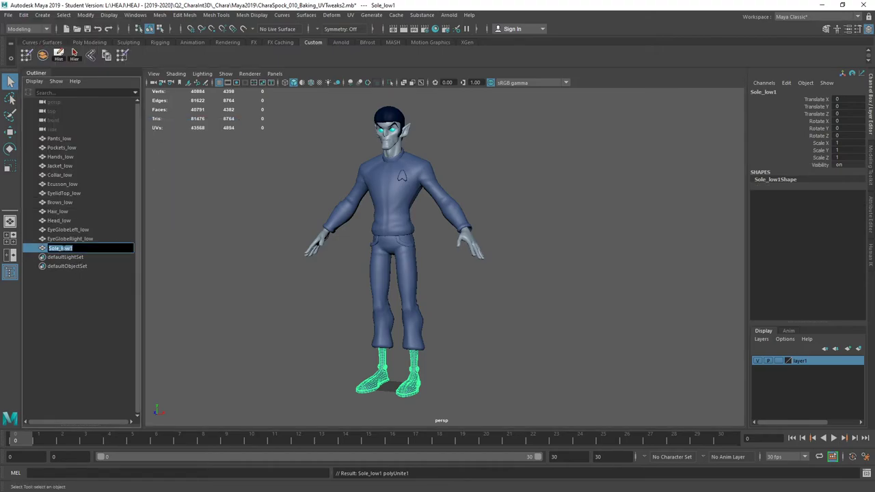
pyautogui.write('Boot')
pyautogui.press('Return')
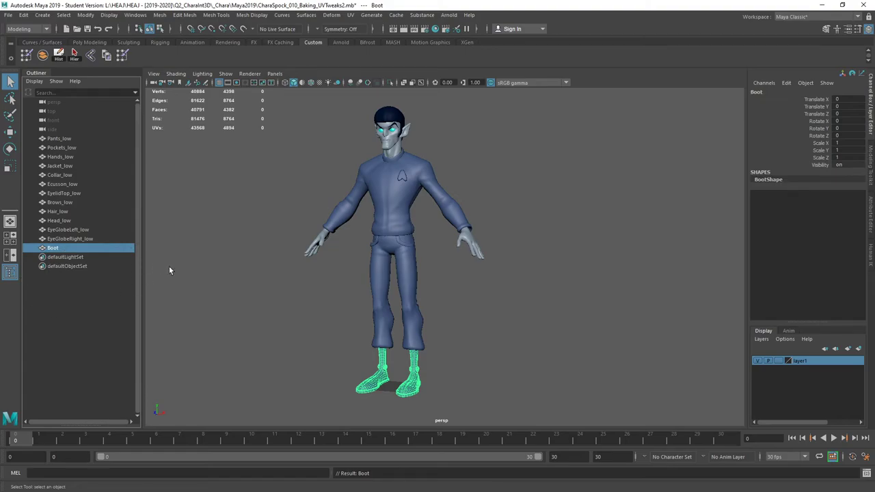
# Step: Combine Pants_low and Pockets_low into a single mesh and delete its construction history
pyautogui.click(411, 263)
pyautogui.keyDown('shift'); pyautogui.click(408, 243); pyautogui.keyUp('shift')
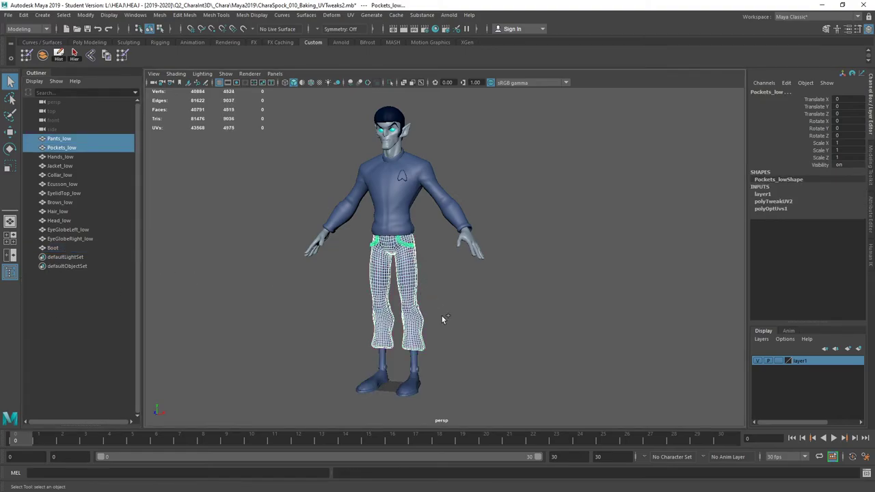
pyautogui.click(42, 55)
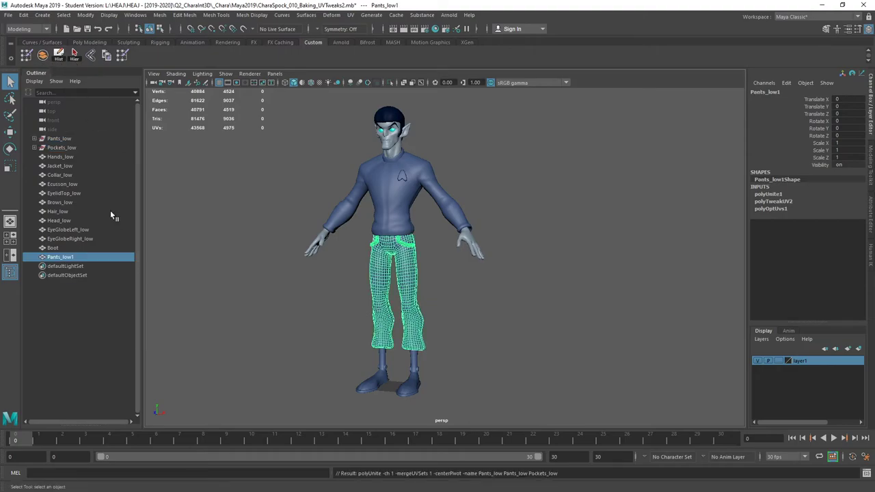
pyautogui.click(60, 57)
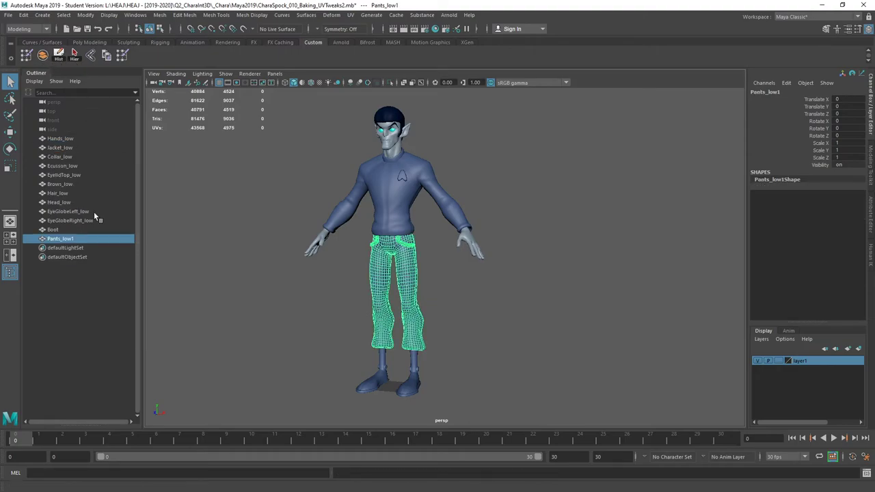
# Step: Rename the combined trousers mesh as Pants by removing the _low1 suffix
pyautogui.click(67, 241)
pyautogui.doubleClick(67, 240)
pyautogui.press('End')
pyautogui.hotkey('shift', 'Left')
pyautogui.hotkey('shift', 'Left')
pyautogui.hotkey('shift', 'Left')
pyautogui.hotkey('shift', 'Left')
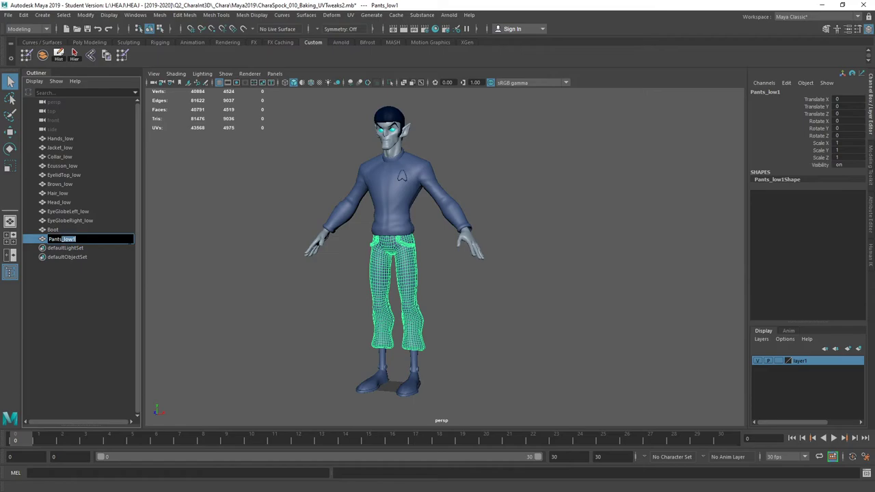
pyautogui.press('BackSpace')
pyautogui.press('Return')
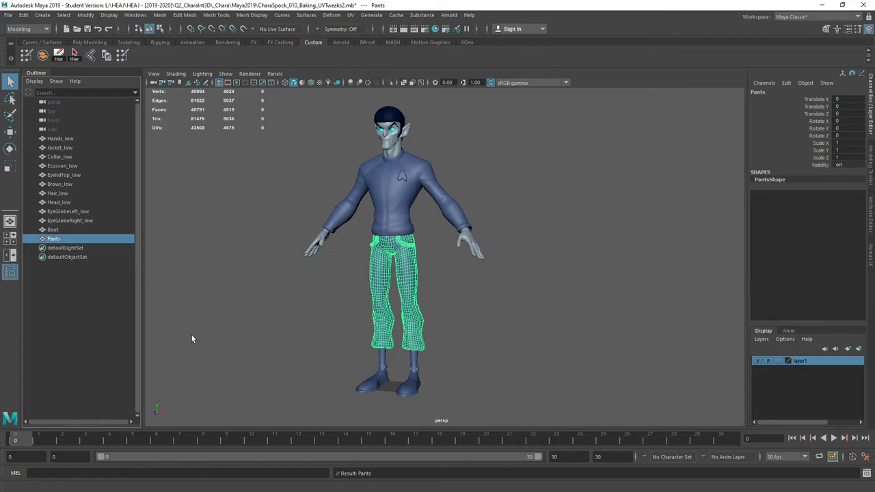
# Step: Combine Jacket_low, Ecusson_low and Collar_low into a single mesh and delete its construction history
pyautogui.click(342, 210)
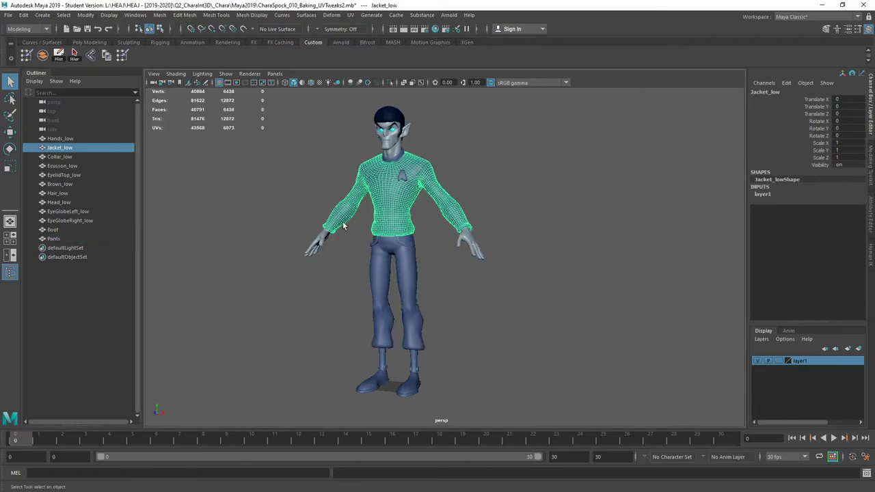
pyautogui.keyDown('shift'); pyautogui.click(402, 179); pyautogui.keyUp('shift')
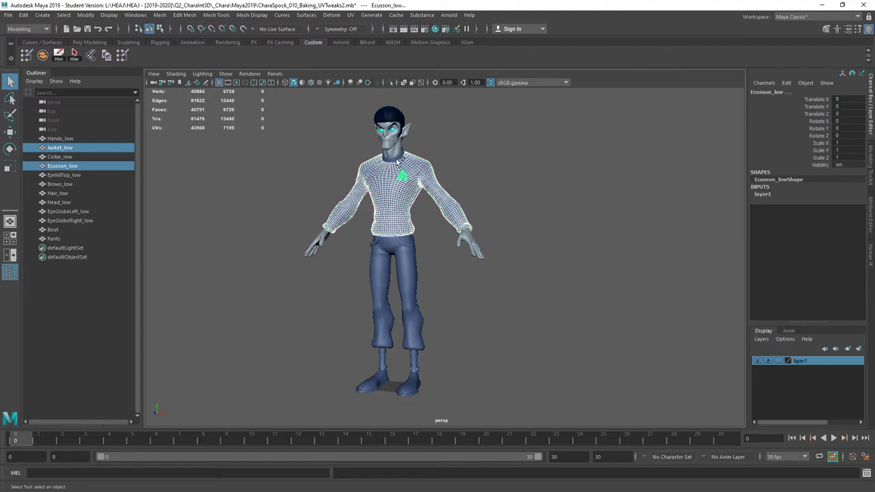
pyautogui.keyDown('ctrl'); pyautogui.keyDown('shift'); pyautogui.click(399, 163); pyautogui.keyUp('shift'); pyautogui.keyUp('ctrl')
pyautogui.keyDown('shift'); pyautogui.click(404, 155); pyautogui.keyUp('shift')
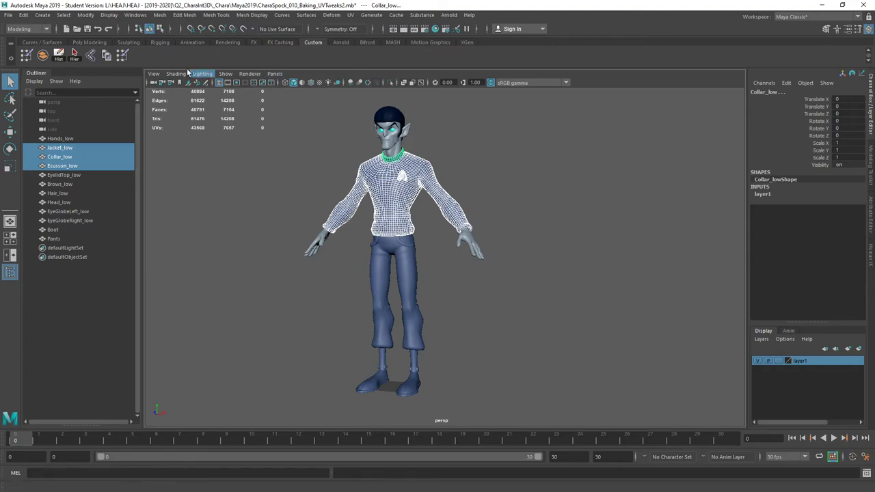
pyautogui.click(60, 56)
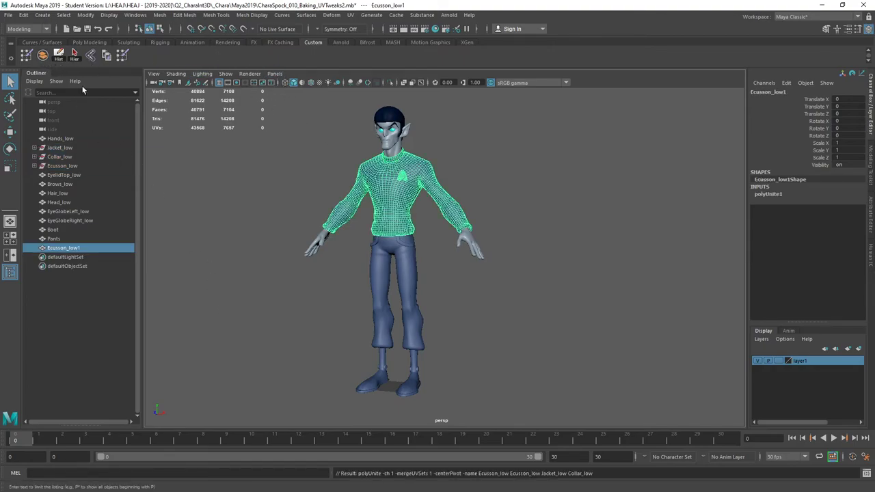
pyautogui.click(58, 55)
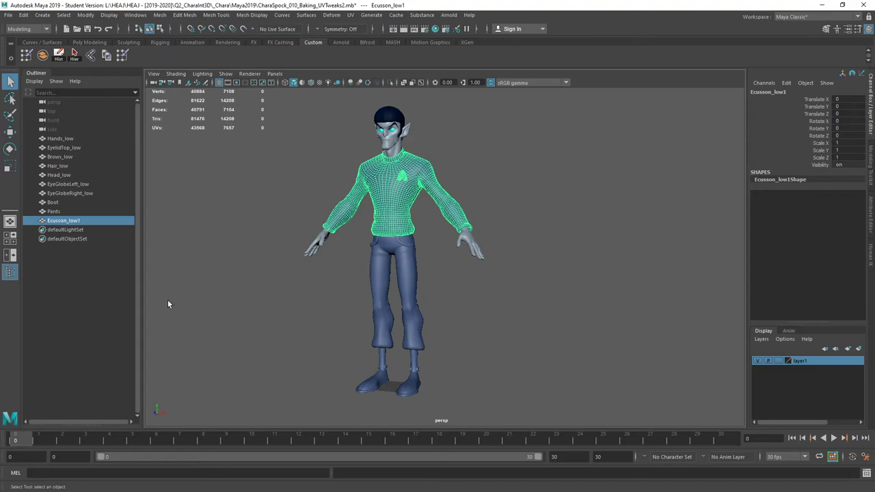
# Step: Examine in Hypershade which materials the character's hands and jacket use
pyautogui.click(469, 247)
pyautogui.keyDown('shift'); pyautogui.click(434, 195); pyautogui.keyUp('shift')
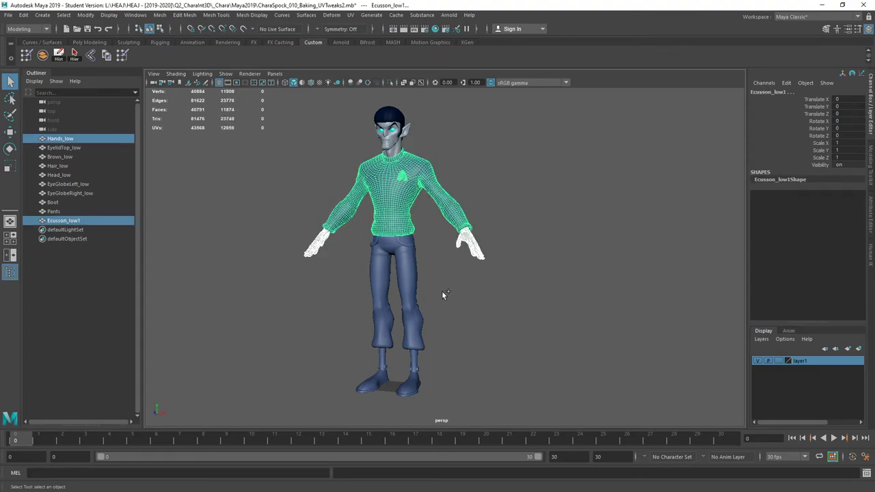
pyautogui.click(434, 29)
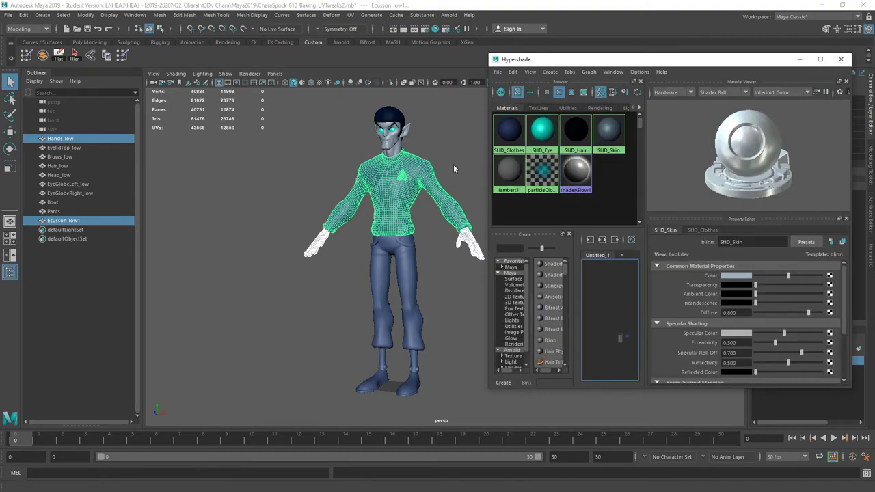
pyautogui.moveTo(454, 164)
pyautogui.keyDown('alt'); pyautogui.mouseDown()
pyautogui.moveTo(308, 164)
pyautogui.moveTo(448, 170)
pyautogui.mouseUp(); pyautogui.keyUp('alt')
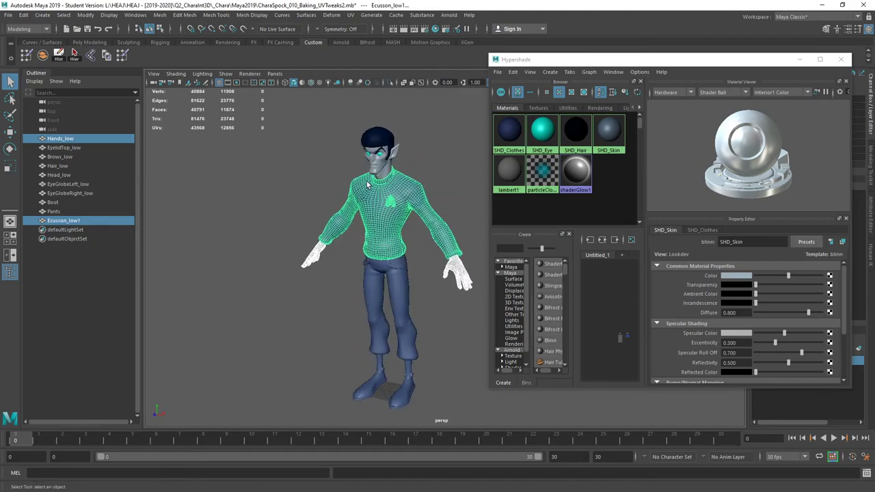
pyautogui.keyDown('alt'); pyautogui.moveTo(435, 236); pyautogui.dragTo(445, 137); pyautogui.keyUp('alt')
pyautogui.click(841, 59)
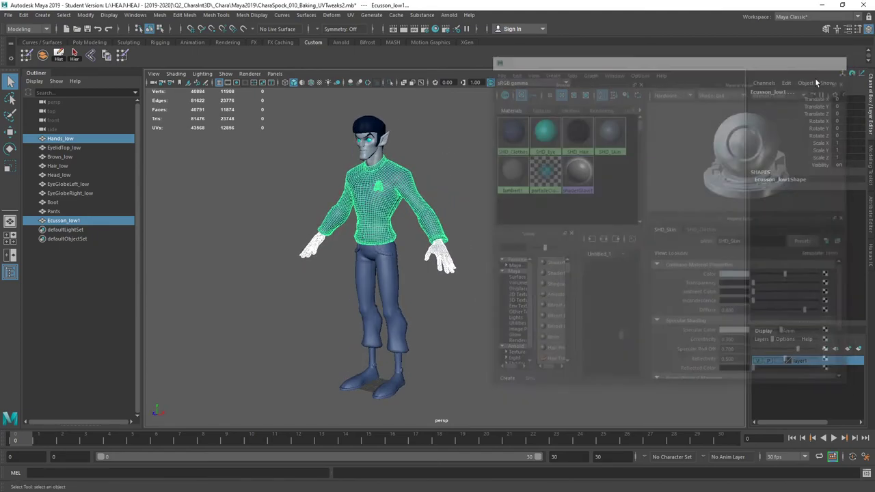
pyautogui.keyDown('alt'); pyautogui.moveTo(535, 248); pyautogui.dragTo(460, 177); pyautogui.keyUp('alt')
pyautogui.click(547, 187)
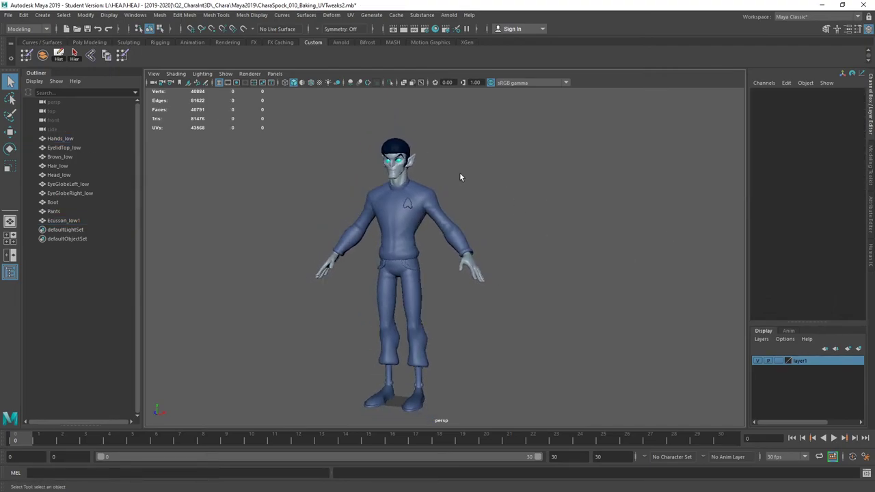
# Step: Combine Head_low and EyelidTop_low into a single mesh and delete its construction history
pyautogui.click(398, 172)
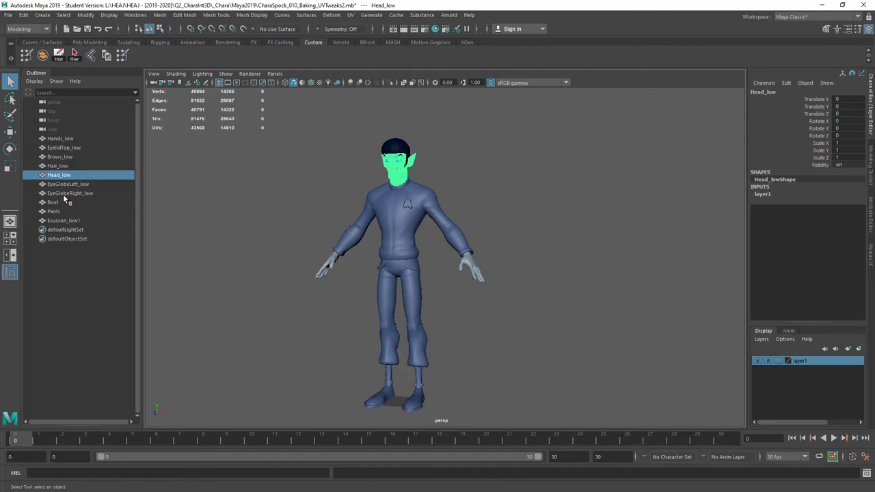
pyautogui.keyDown('ctrl'); pyautogui.click(63, 148); pyautogui.keyUp('ctrl')
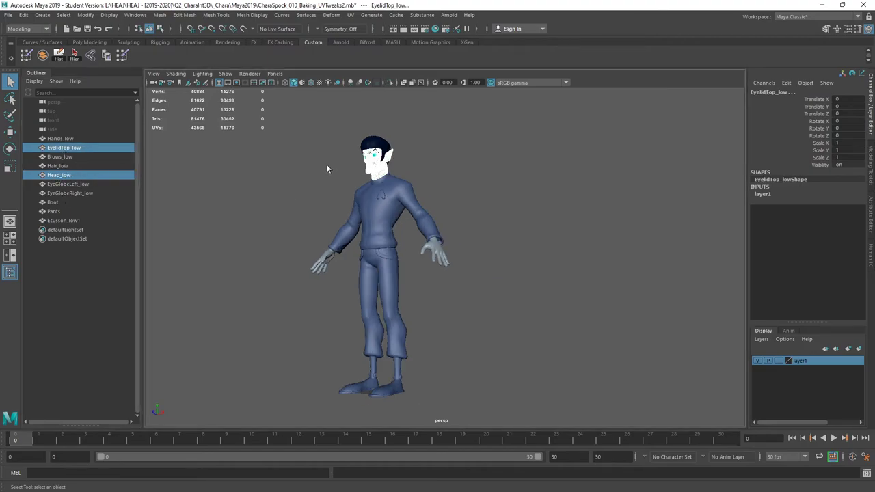
pyautogui.keyDown('alt'); pyautogui.moveTo(327, 165); pyautogui.dragTo(527, 244, button='right'); pyautogui.keyUp('alt')
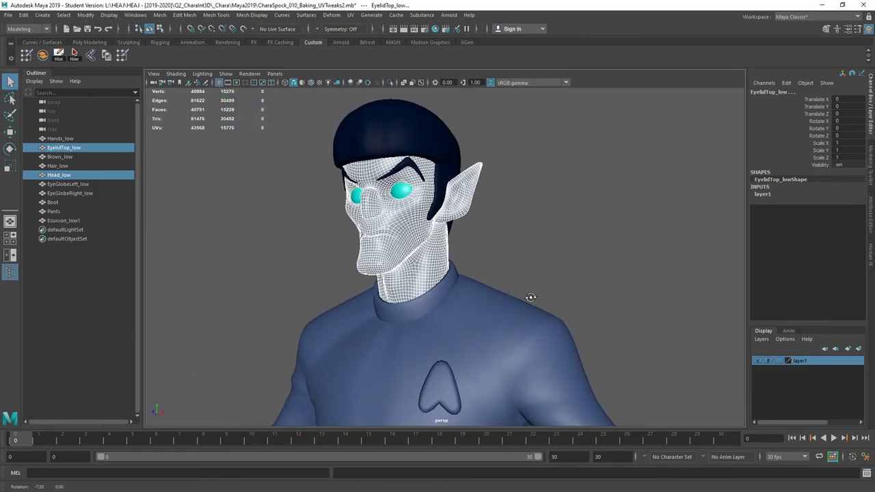
pyautogui.keyDown('alt'); pyautogui.moveTo(527, 244); pyautogui.dragTo(479, 233); pyautogui.keyUp('alt')
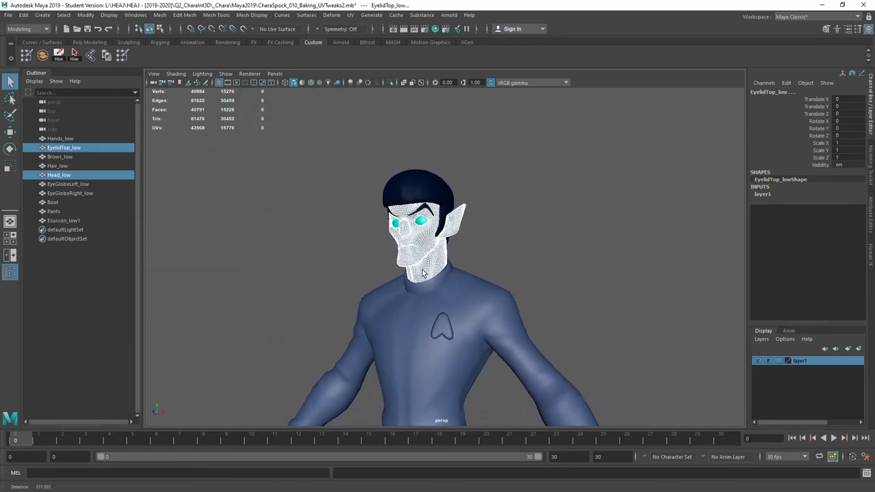
pyautogui.click(43, 56)
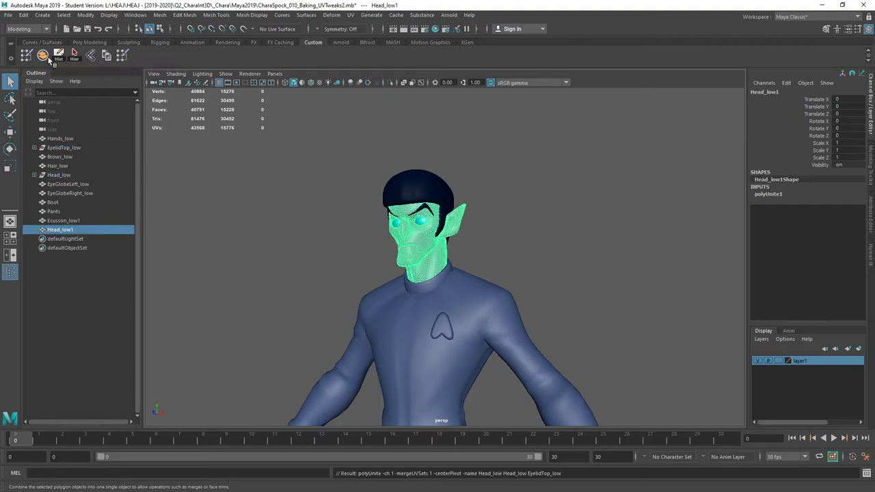
pyautogui.click(60, 56)
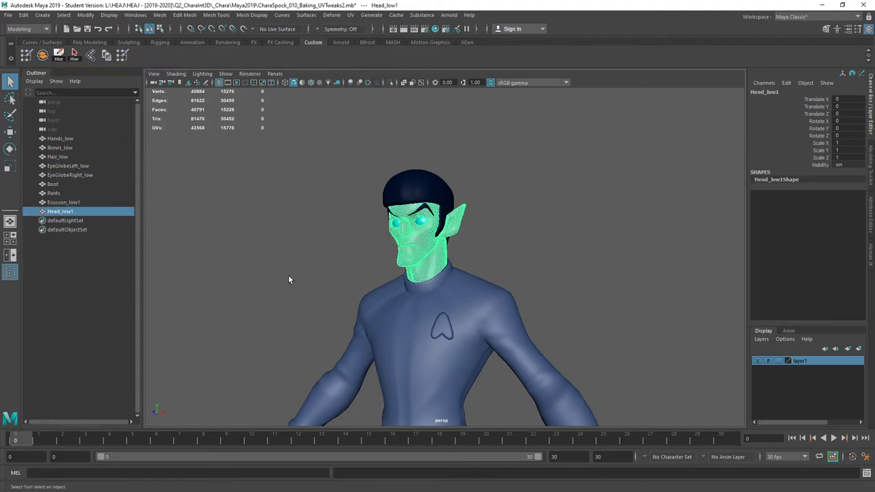
# Step: Rename the combined head mesh as Head by removing the _low1 suffix
pyautogui.doubleClick(61, 211)
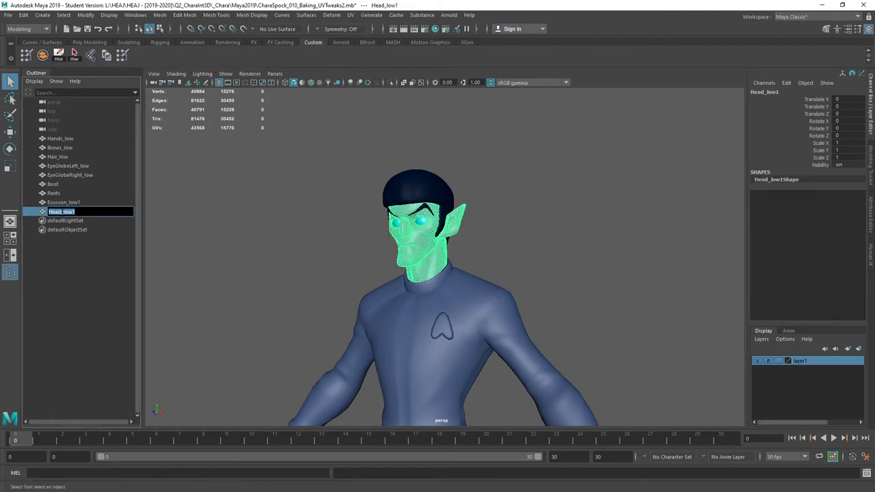
pyautogui.moveTo(61, 212); pyautogui.dragTo(139, 213)
pyautogui.press('BackSpace')
pyautogui.press('Return')
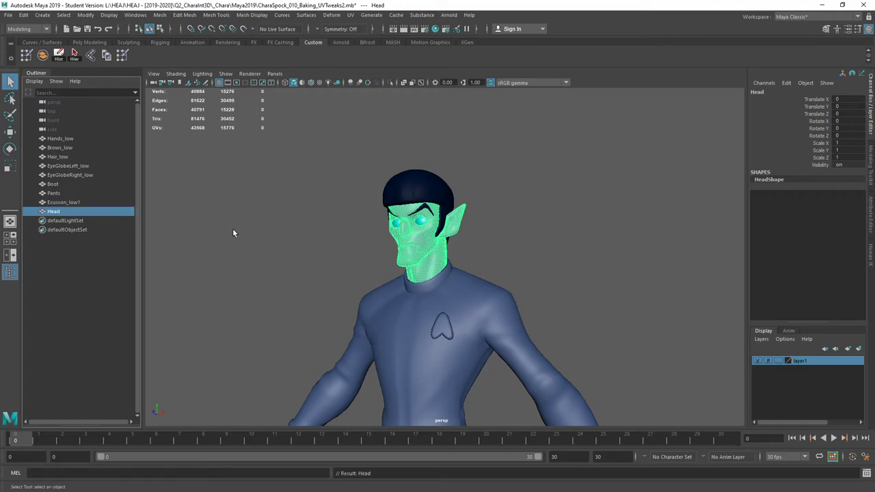
pyautogui.click(233, 228)
# Step: Rename the combined jacket mesh Ecusson_low1 as Jacket
pyautogui.click(72, 203)
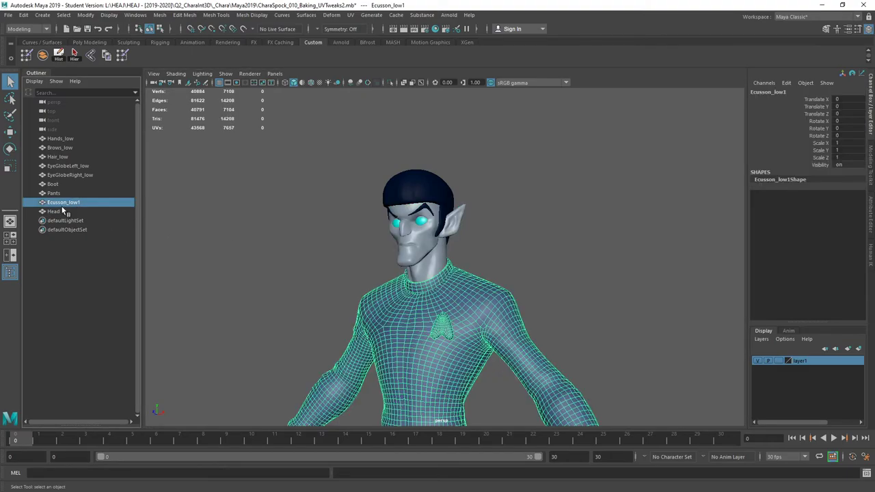
pyautogui.doubleClick(71, 204)
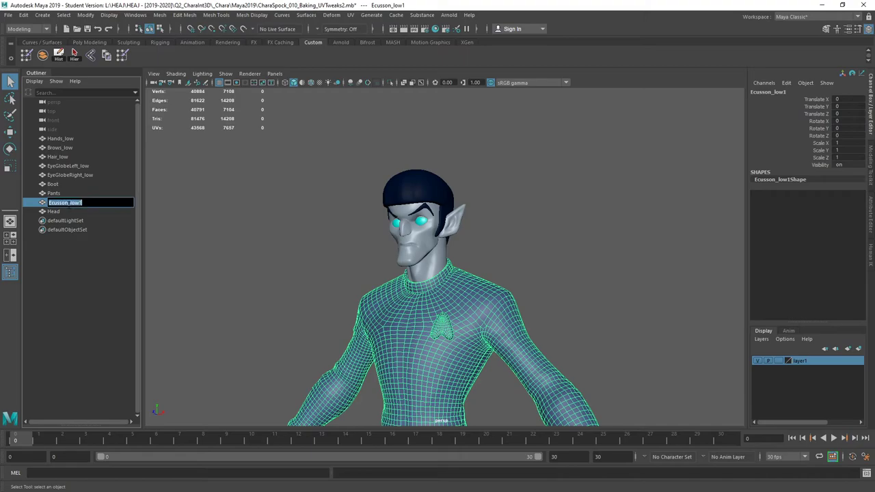
pyautogui.moveTo(68, 203); pyautogui.dragTo(109, 213)
pyautogui.press('BackSpace')
pyautogui.press('Return')
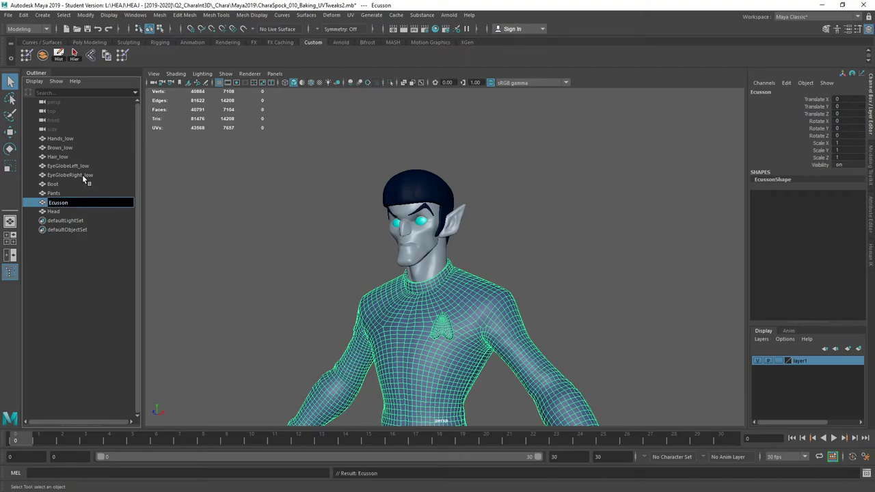
pyautogui.click(84, 175)
pyautogui.click(65, 204)
pyautogui.doubleClick(59, 203)
pyautogui.write('Jacket')
pyautogui.press('Return')
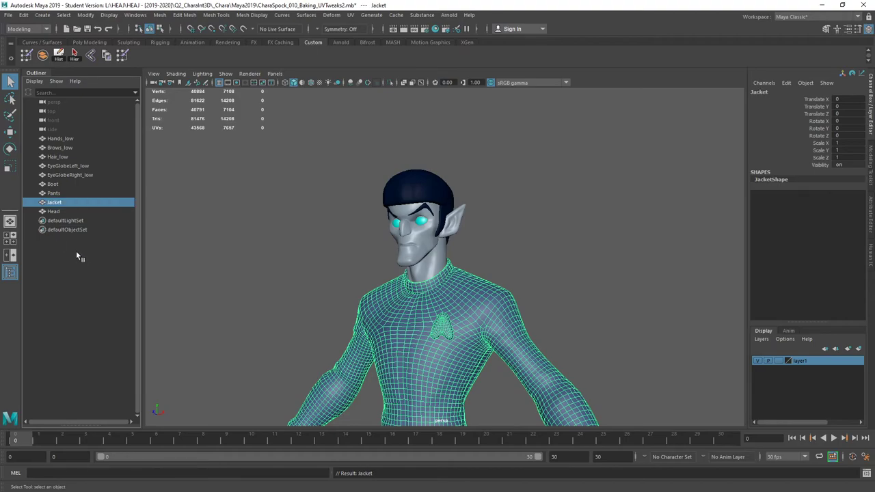
# Step: Remove the _low suffix from both eye meshes, naming them EyeGlobeRight and EyeGlobeLeft
pyautogui.click(73, 175)
pyautogui.doubleClick(73, 176)
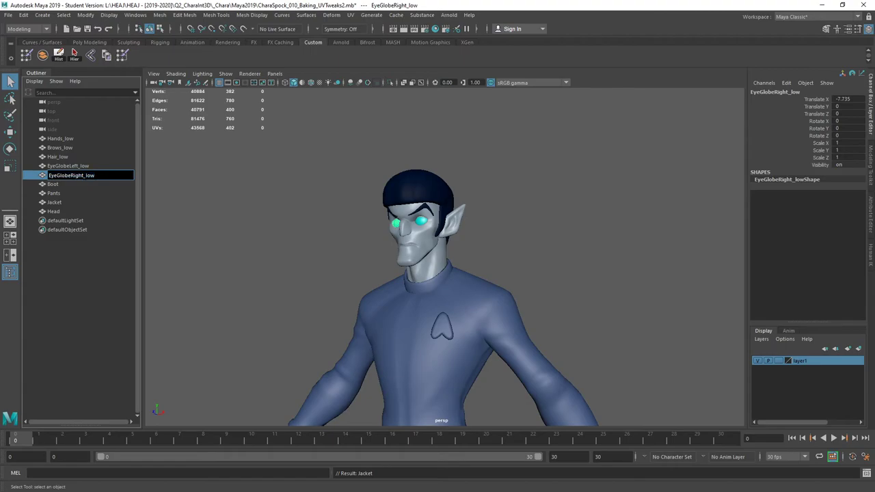
pyautogui.doubleClick(89, 176)
pyautogui.press('BackSpace')
pyautogui.hotkey('shift', 'Tab')
pyautogui.press('End')
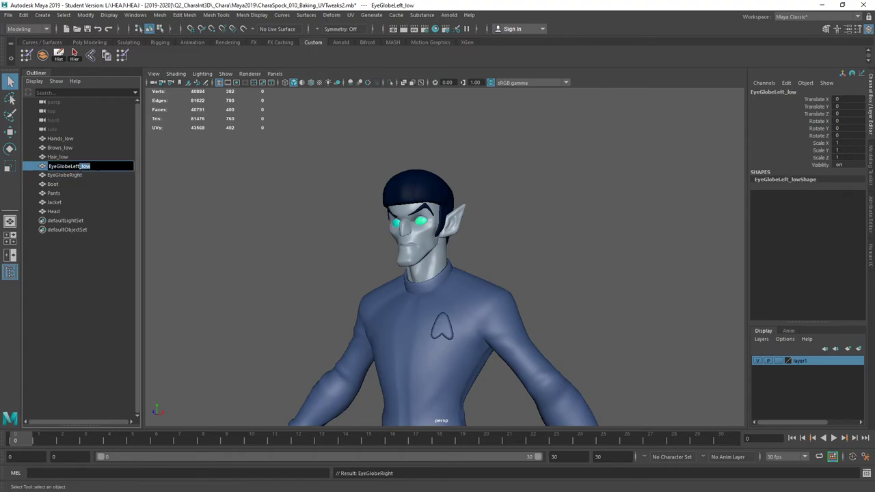
pyautogui.press('BackSpace')
pyautogui.press('BackSpace')
pyautogui.press('BackSpace')
pyautogui.press('BackSpace')
pyautogui.hotkey('shift', 'Tab')
# Step: Remove the _low suffix from the hair, eyebrow and hand meshes, naming them Hair, Brows and Hands
pyautogui.press('End')
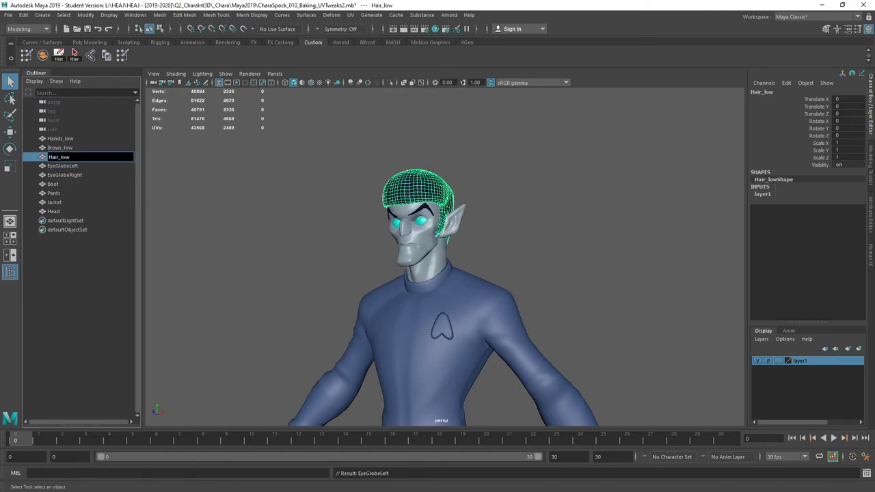
pyautogui.press('BackSpace')
pyautogui.press('BackSpace')
pyautogui.press('BackSpace')
pyautogui.press('BackSpace')
pyautogui.hotkey('shift', 'Tab')
pyautogui.press('End')
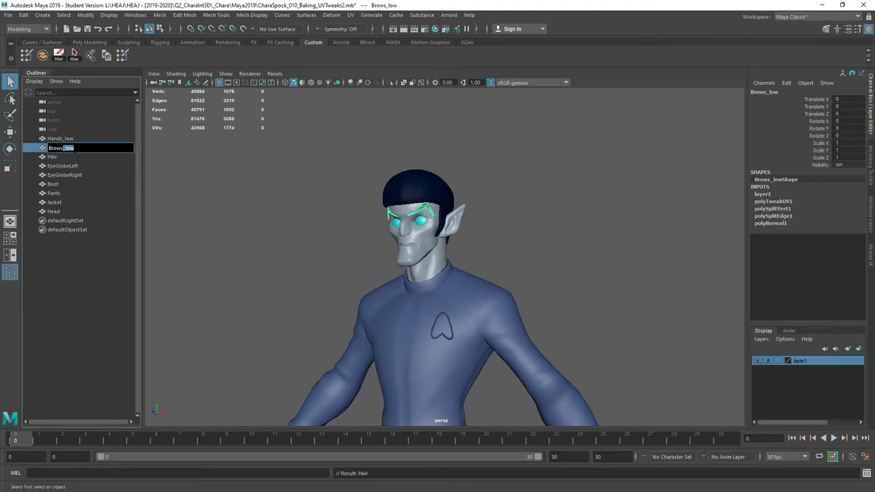
pyautogui.press('BackSpace')
pyautogui.press('BackSpace')
pyautogui.press('BackSpace')
pyautogui.press('BackSpace')
pyautogui.hotkey('shift', 'Tab')
pyautogui.press('BackSpace')
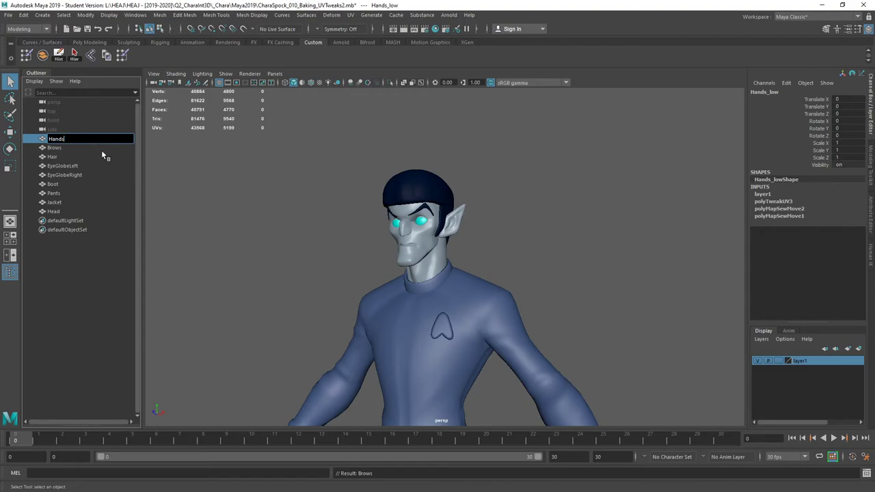
pyautogui.click(189, 218)
pyautogui.scroll(-5, 550, 208)
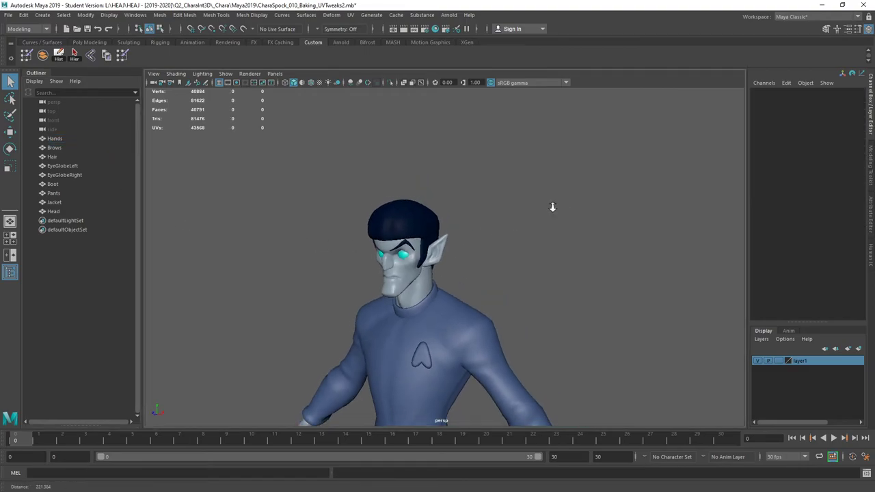
pyautogui.keyDown('alt'); pyautogui.moveTo(549, 212); pyautogui.dragTo(604, 180, button='middle'); pyautogui.keyUp('alt')
pyautogui.keyDown('alt'); pyautogui.moveTo(604, 180); pyautogui.dragTo(556, 160); pyautogui.keyUp('alt')
pyautogui.keyDown('alt'); pyautogui.moveTo(556, 160); pyautogui.dragTo(521, 146, button='right'); pyautogui.keyUp('alt')
pyautogui.keyDown('alt'); pyautogui.moveTo(521, 145); pyautogui.dragTo(505, 268); pyautogui.keyUp('alt')
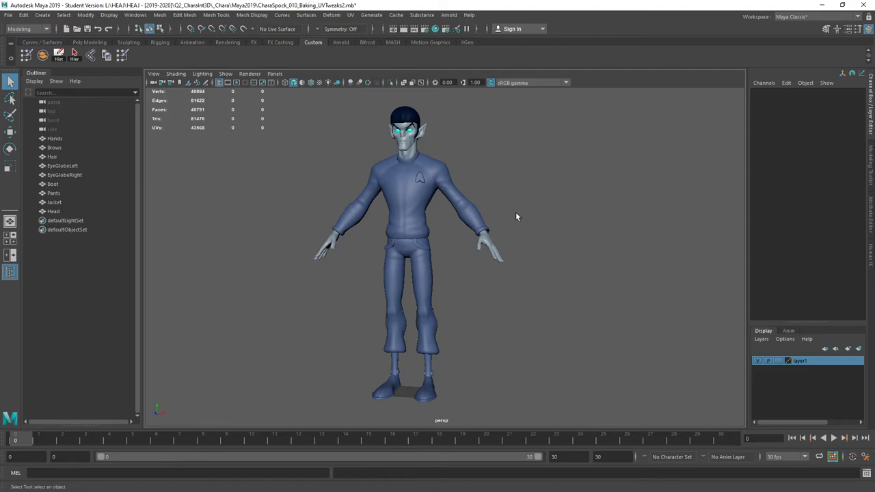
pyautogui.click(8, 15)
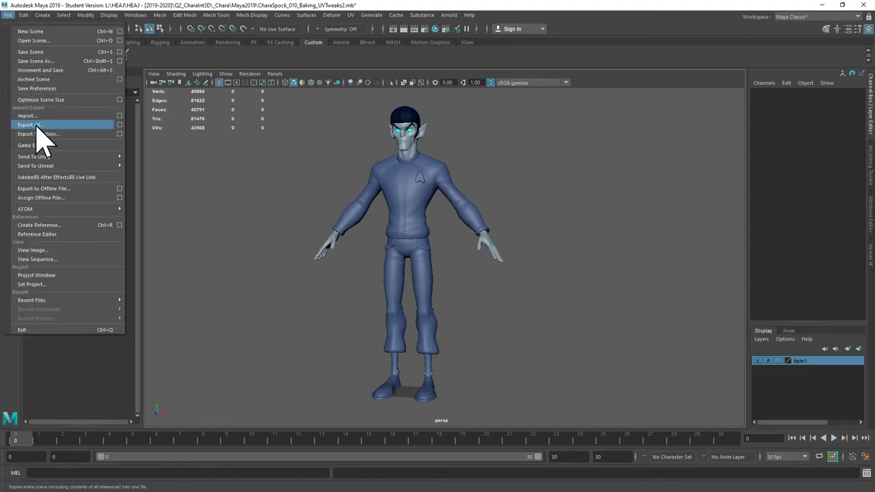
pyautogui.press('Escape')
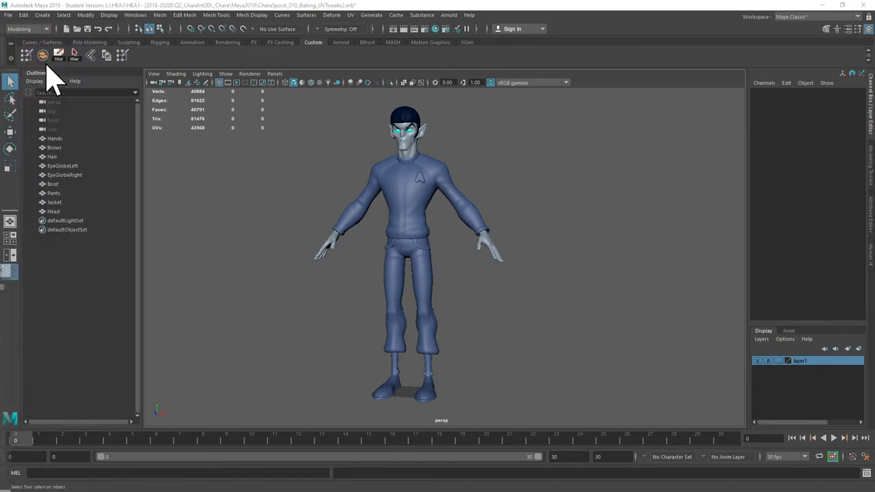
# Step: Save the scene as CharaSpock_Demo_Final in the Demo folder as Maya Binary, accepting the student version notice
pyautogui.moveTo(8, 265)
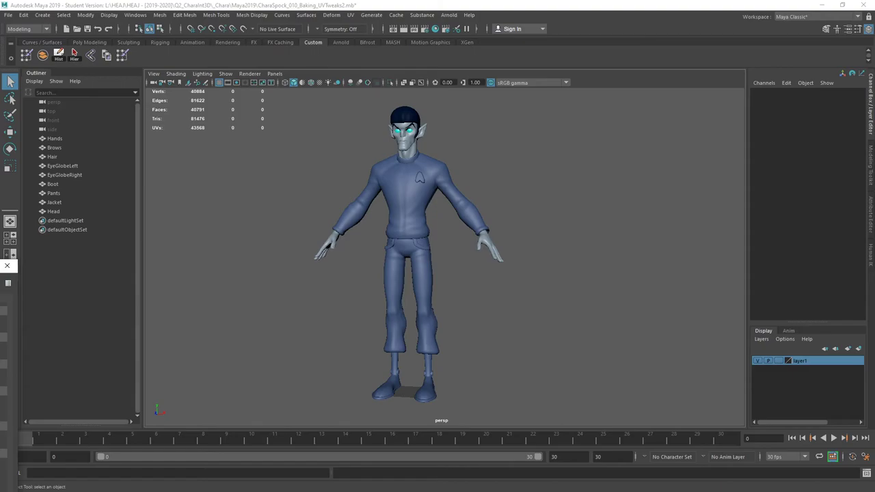
pyautogui.hotkey('ctrl', 'shift', 's')
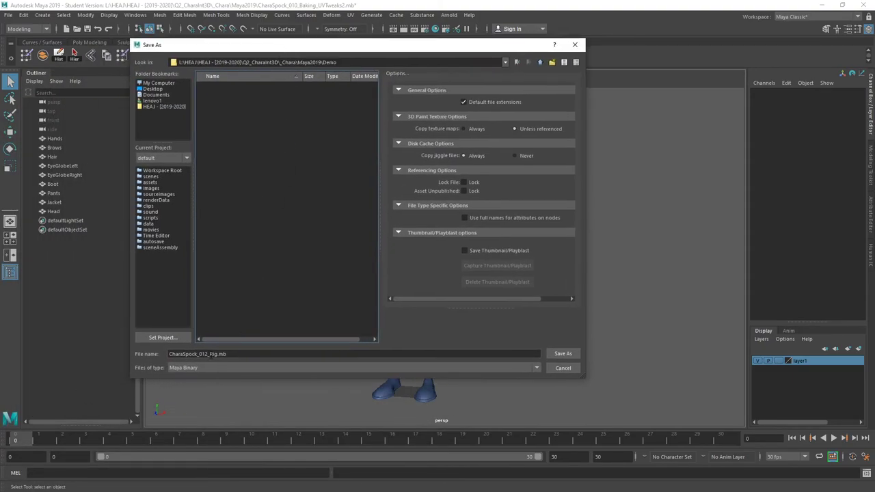
pyautogui.click(209, 353)
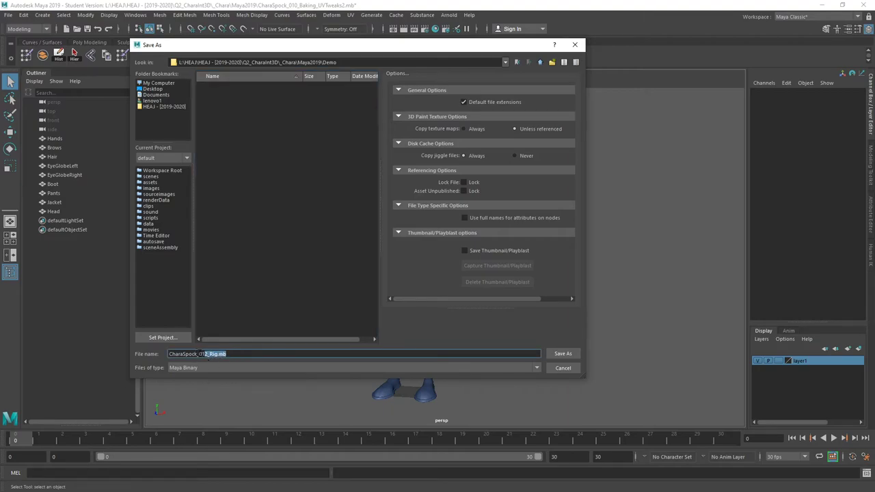
pyautogui.moveTo(204, 354); pyautogui.dragTo(180, 353)
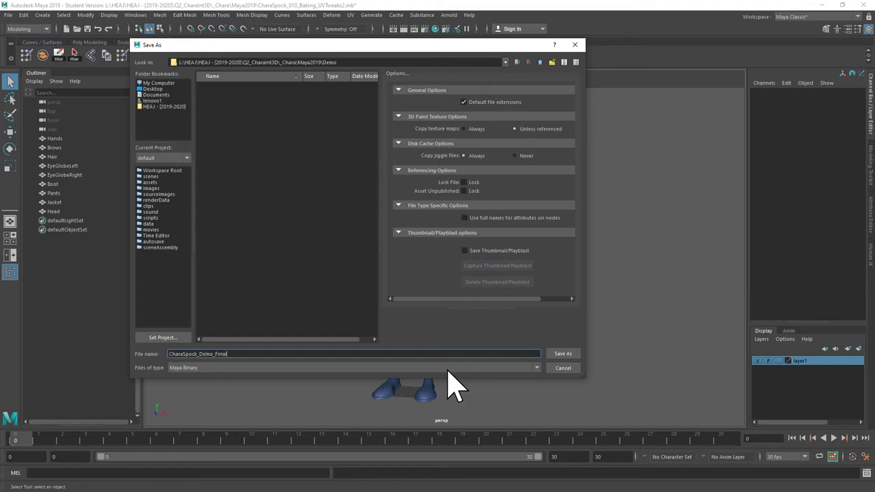
pyautogui.press('Return')
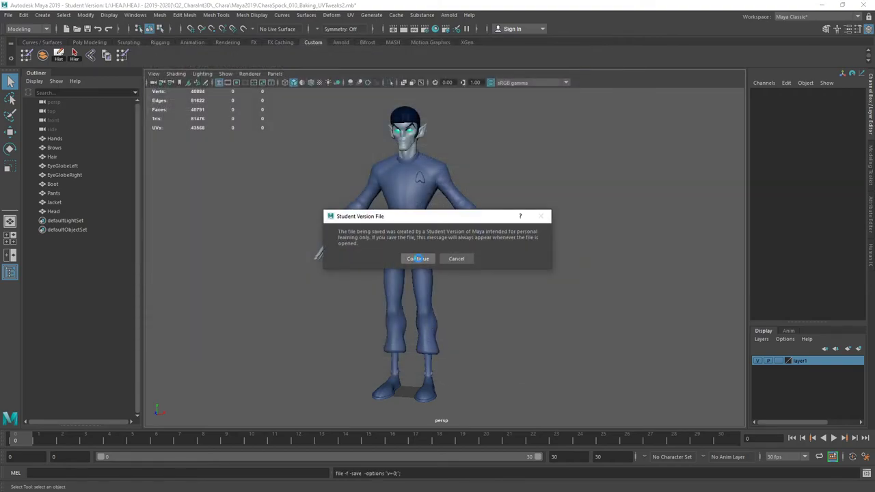
pyautogui.click(419, 258)
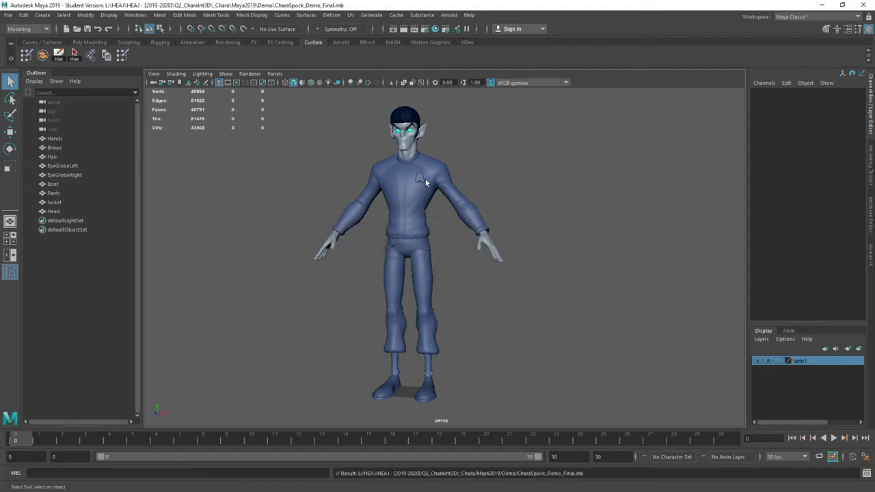
# Step: Create a new empty scene and open the dialog for importing a file into it
pyautogui.click(9, 14)
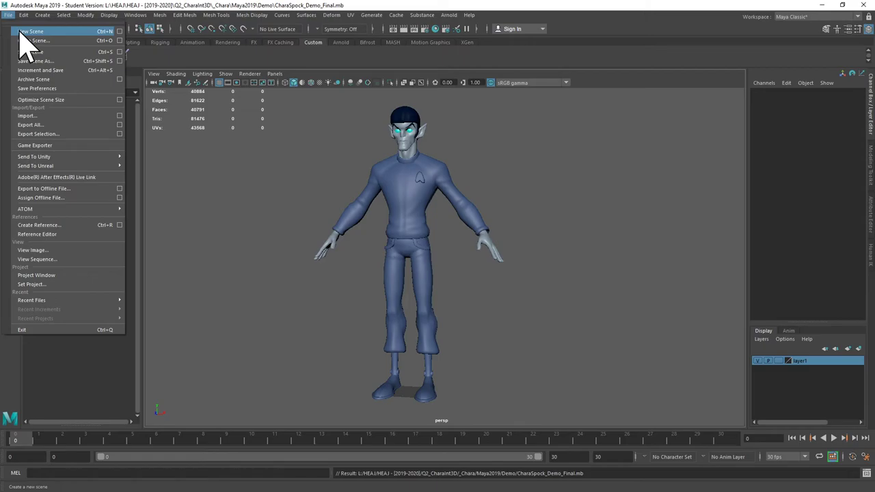
pyautogui.click(31, 31)
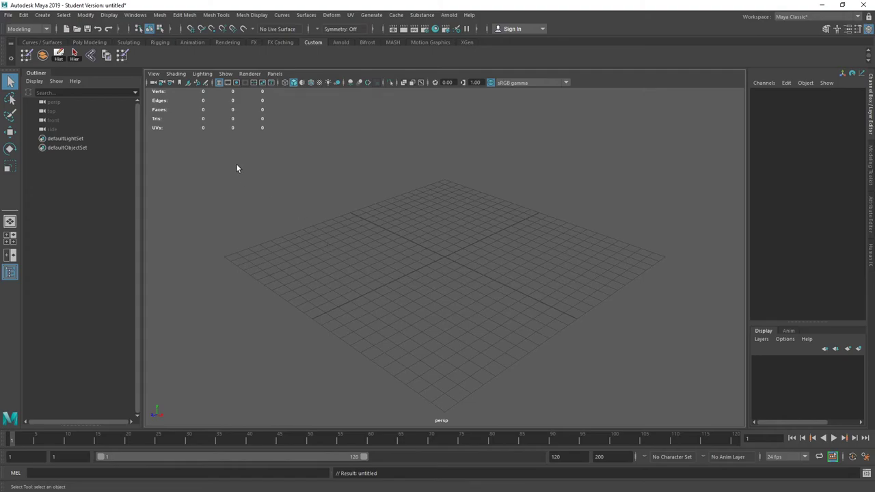
pyautogui.click(9, 14)
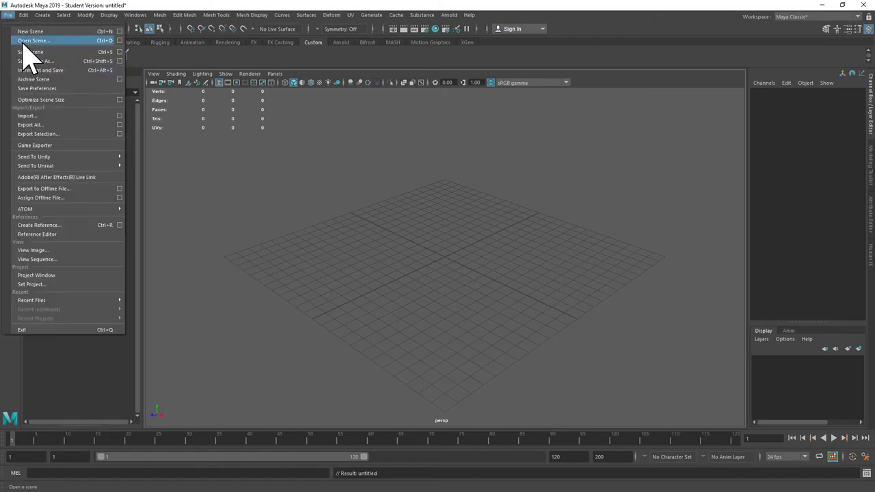
pyautogui.click(26, 115)
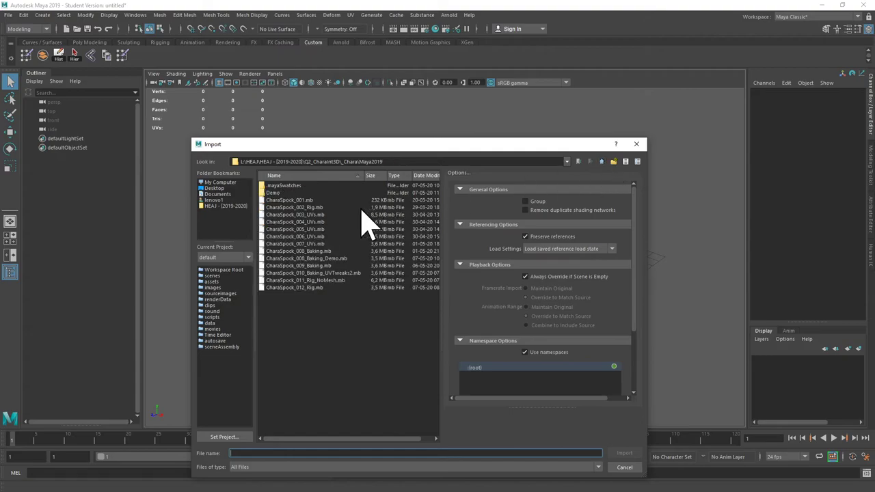
# Step: Browse the import dialog to the _Chara\FBX folder and select the Idle.fbx file
pyautogui.click(602, 161)
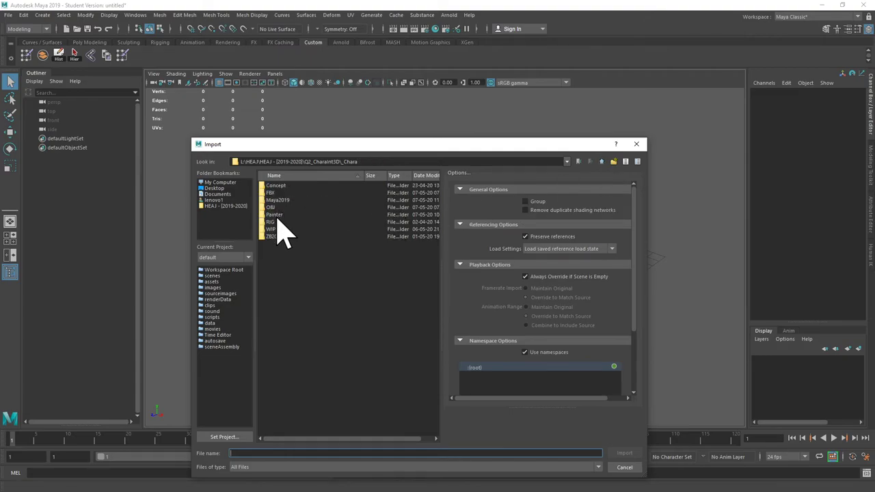
pyautogui.doubleClick(272, 193)
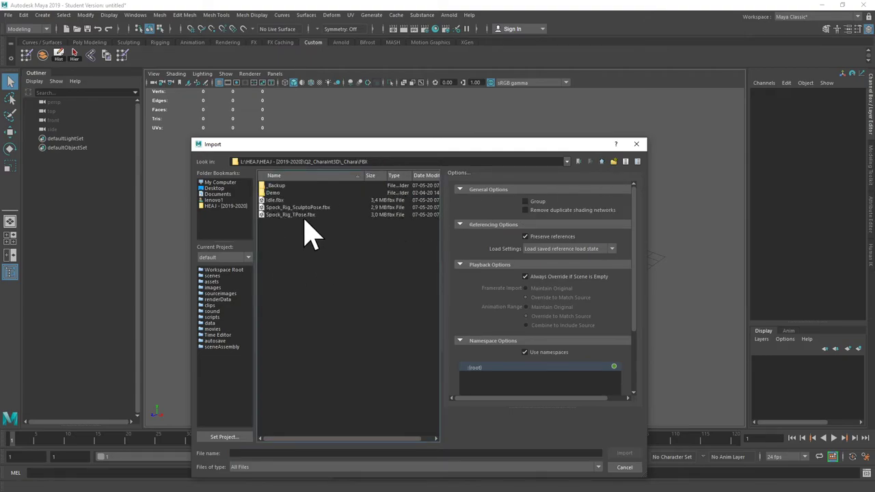
pyautogui.click(309, 206)
pyautogui.click(294, 214)
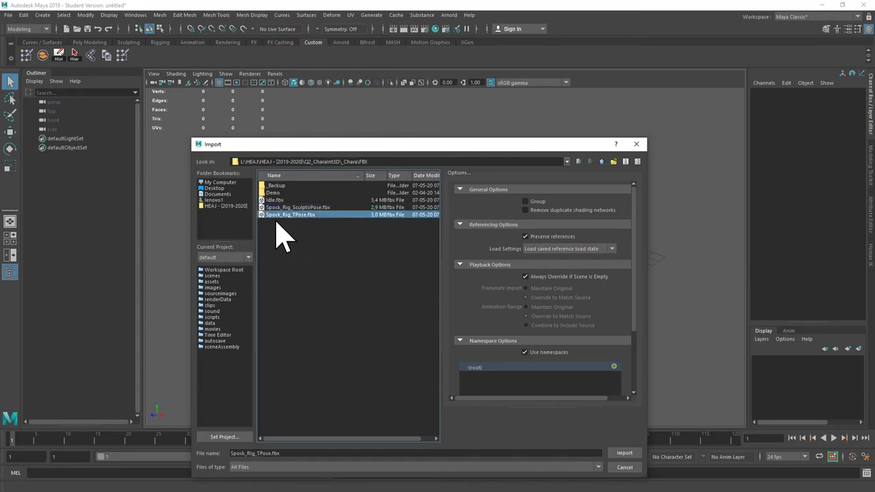
pyautogui.click(274, 200)
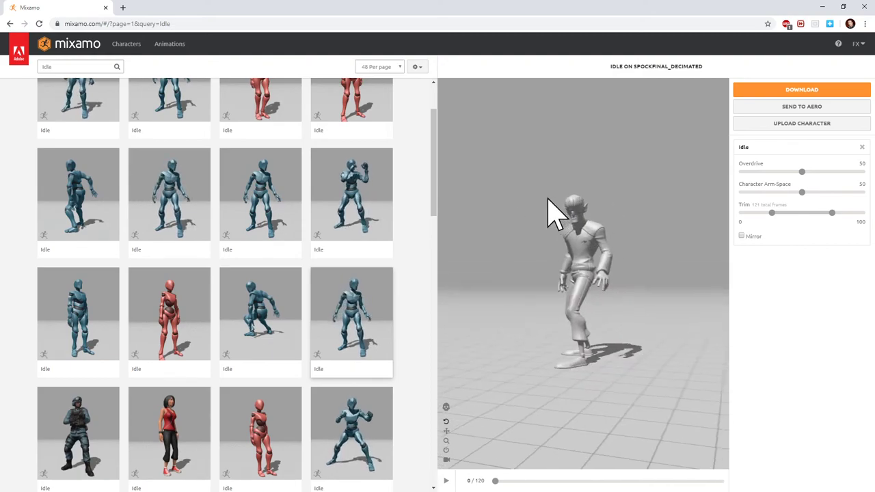
# Step: Switch to Mixamo and play the Idle animation preview on the character
pyautogui.click(446, 482)
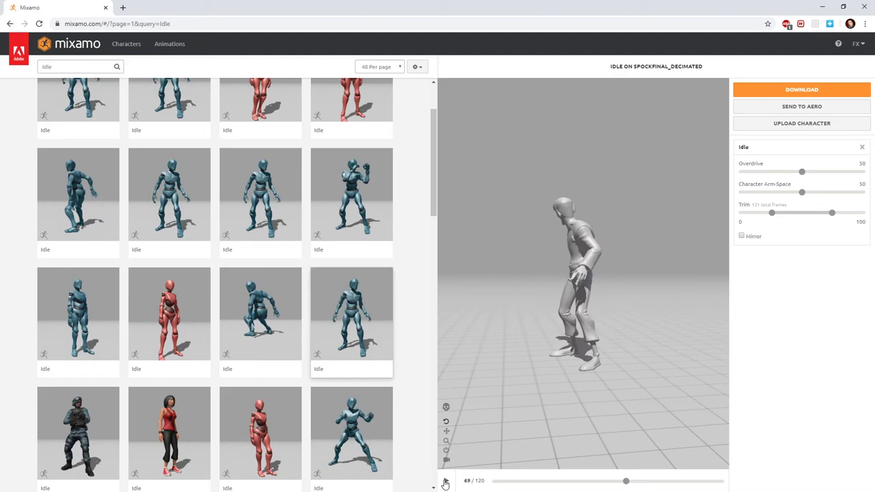
pyautogui.click(445, 482)
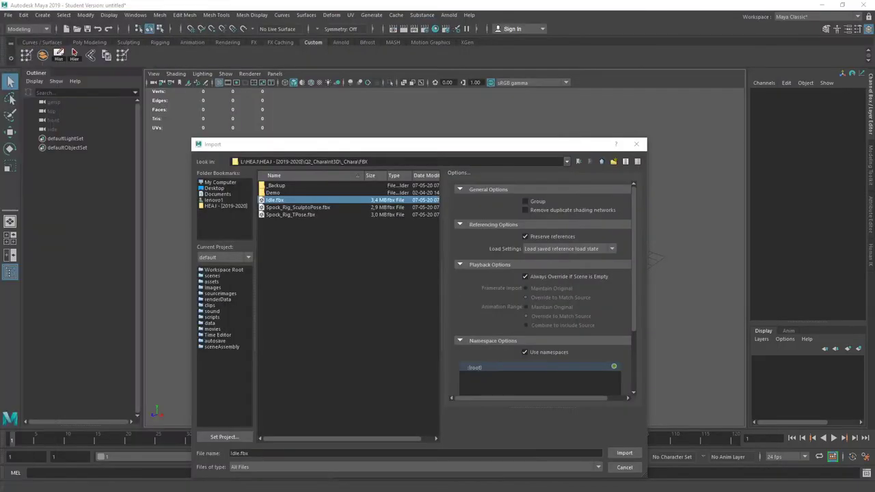
# Step: Return to Maya, import Spock_Rig_SculptoPose.fbx into the empty scene and inspect the whole character
pyautogui.doubleClick(311, 214)
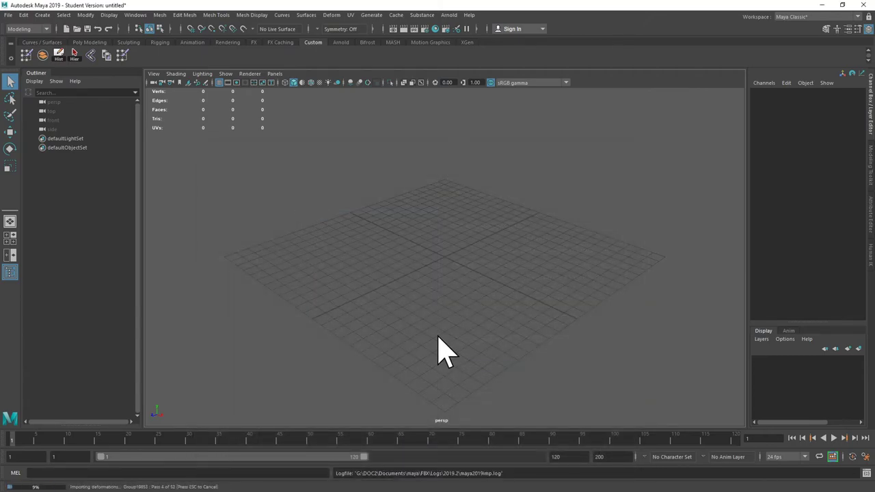
pyautogui.keyDown('alt'); pyautogui.moveTo(508, 277); pyautogui.dragTo(519, 217); pyautogui.keyUp('alt')
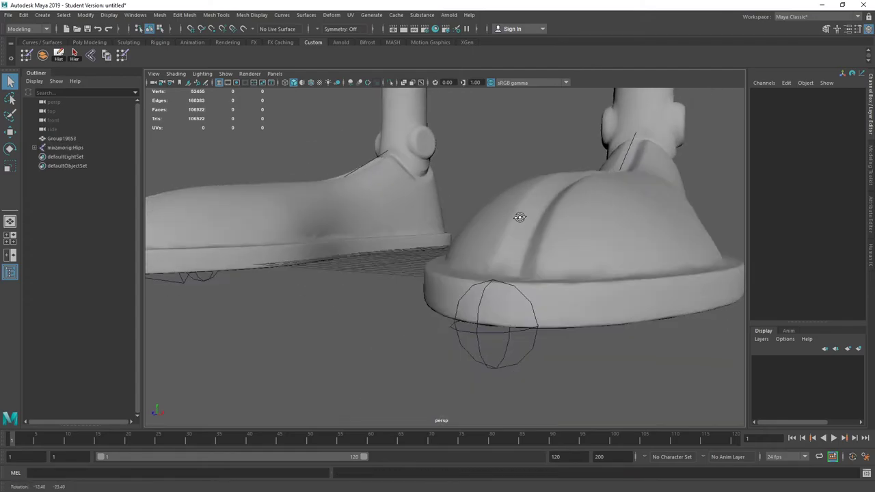
pyautogui.keyDown('alt'); pyautogui.moveTo(519, 218); pyautogui.dragTo(371, 229, button='right'); pyautogui.keyUp('alt')
pyautogui.keyDown('alt'); pyautogui.moveTo(371, 229); pyautogui.dragTo(610, 107); pyautogui.keyUp('alt')
pyautogui.keyDown('alt'); pyautogui.moveTo(609, 108); pyautogui.dragTo(506, 205, button='right'); pyautogui.keyUp('alt')
pyautogui.keyDown('alt'); pyautogui.moveTo(506, 205); pyautogui.dragTo(534, 205); pyautogui.keyUp('alt')
pyautogui.keyDown('alt'); pyautogui.moveTo(534, 205); pyautogui.dragTo(567, 160, button='right'); pyautogui.keyUp('alt')
pyautogui.moveTo(567, 160)
pyautogui.keyDown('alt'); pyautogui.mouseDown()
pyautogui.moveTo(481, 159)
pyautogui.moveTo(560, 160)
pyautogui.moveTo(549, 159)
pyautogui.moveTo(546, 184)
pyautogui.moveTo(556, 182)
pyautogui.moveTo(551, 172)
pyautogui.moveTo(567, 195)
pyautogui.moveTo(553, 196)
pyautogui.moveTo(533, 150)
pyautogui.moveTo(465, 150)
pyautogui.moveTo(579, 160)
pyautogui.moveTo(500, 162)
pyautogui.moveTo(558, 164)
pyautogui.moveTo(554, 154)
pyautogui.mouseUp(); pyautogui.keyUp('alt')
pyautogui.keyDown('alt'); pyautogui.moveTo(555, 154); pyautogui.dragTo(552, 159, button='right'); pyautogui.keyUp('alt')
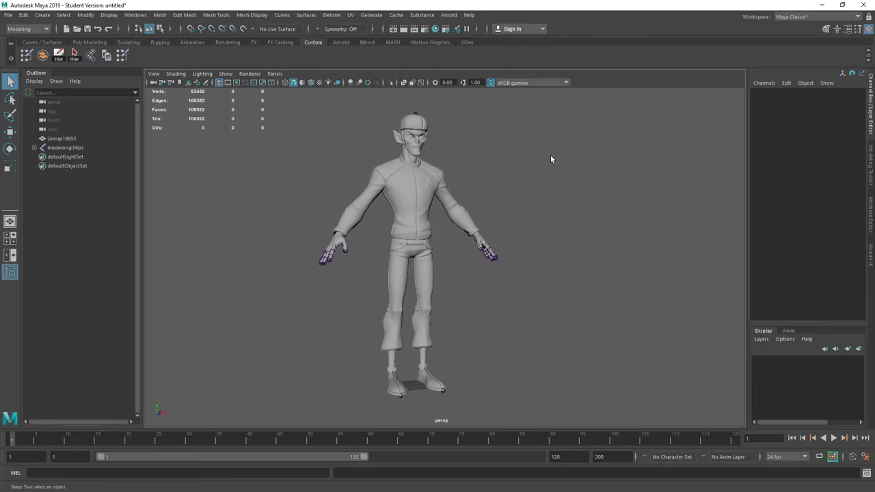
# Step: Select the Group19853 mesh and examine how it sits around the hand and body joints
pyautogui.click(70, 140)
pyautogui.keyDown('alt'); pyautogui.moveTo(260, 230); pyautogui.dragTo(301, 223); pyautogui.keyUp('alt')
pyautogui.keyDown('alt'); pyautogui.moveTo(301, 223); pyautogui.dragTo(670, 328, button='right'); pyautogui.keyUp('alt')
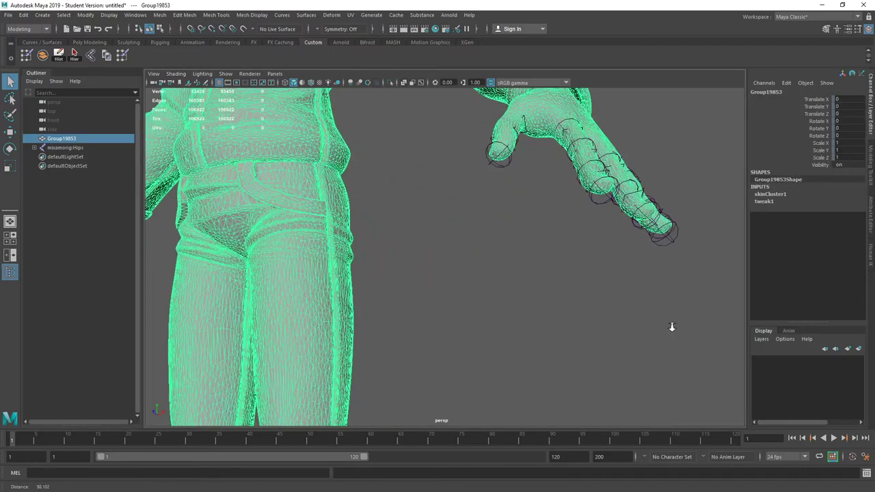
pyautogui.keyDown('alt'); pyautogui.moveTo(670, 328); pyautogui.dragTo(520, 314); pyautogui.keyUp('alt')
pyautogui.keyDown('alt'); pyautogui.moveTo(520, 313); pyautogui.dragTo(479, 311, button='right'); pyautogui.keyUp('alt')
pyautogui.moveTo(479, 311)
pyautogui.keyDown('alt'); pyautogui.mouseDown()
pyautogui.moveTo(449, 308)
pyautogui.moveTo(472, 310)
pyautogui.mouseUp(); pyautogui.keyUp('alt')
# Step: Expand the complete joint hierarchy under mixamorig:Hips in the Outliner and clear the selection
pyautogui.click(61, 148)
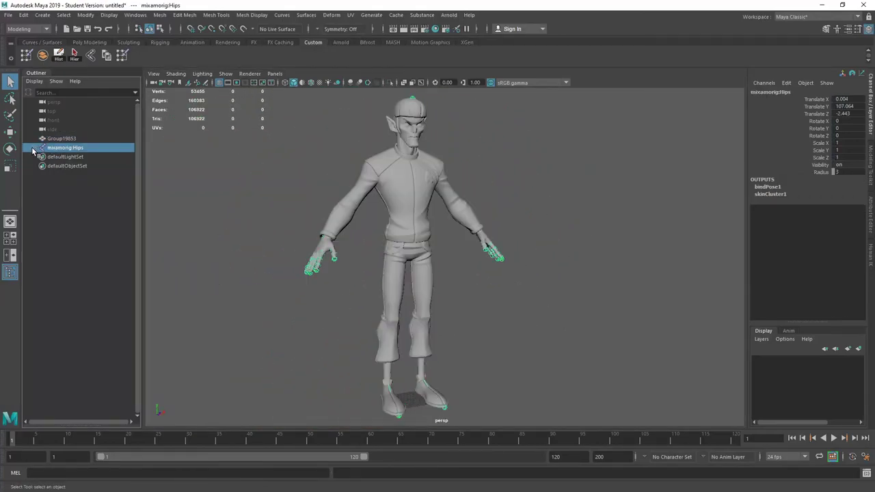
pyautogui.keyDown('shift'); pyautogui.click(33, 147); pyautogui.keyUp('shift')
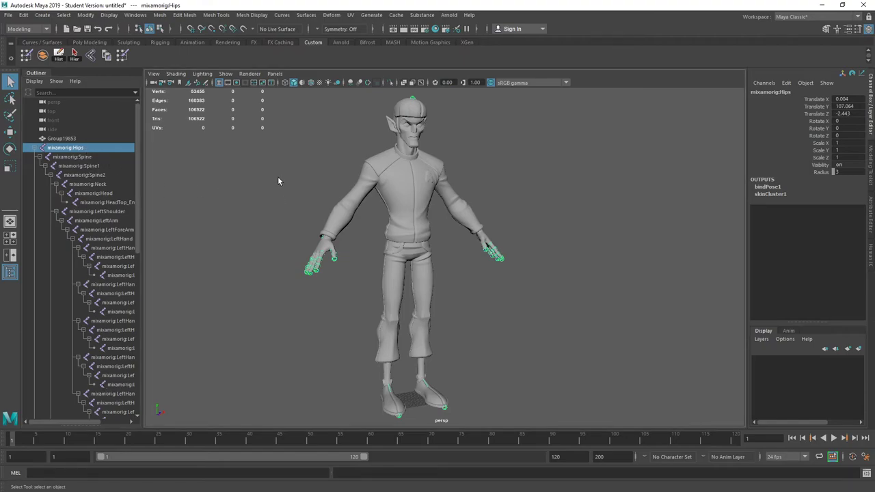
pyautogui.click(613, 197)
pyautogui.scroll(-3, 613, 198)
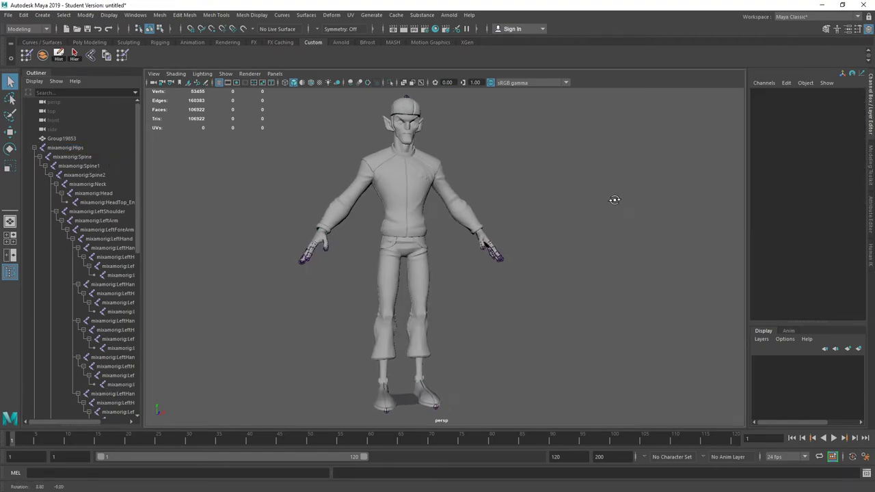
# Step: Start saving the scene under a new name and browse to the _Chara\Maya2019\Demo folder
pyautogui.click(7, 16)
pyautogui.press('Escape')
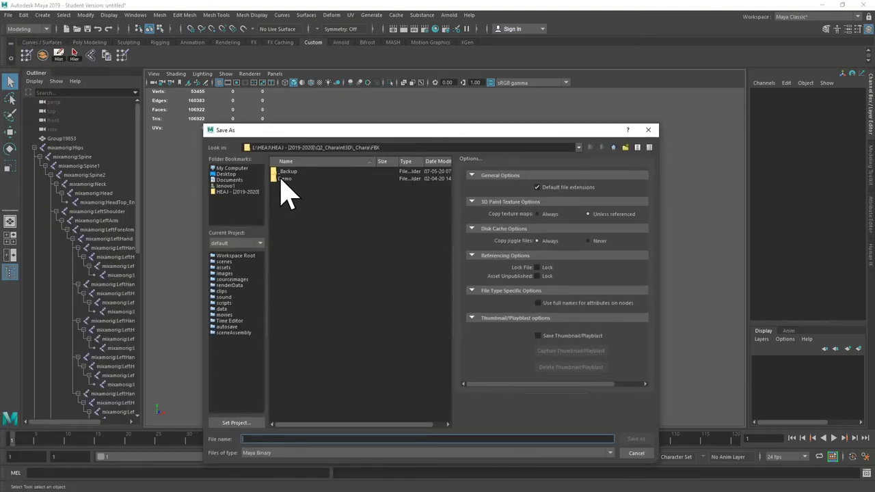
pyautogui.doubleClick(282, 181)
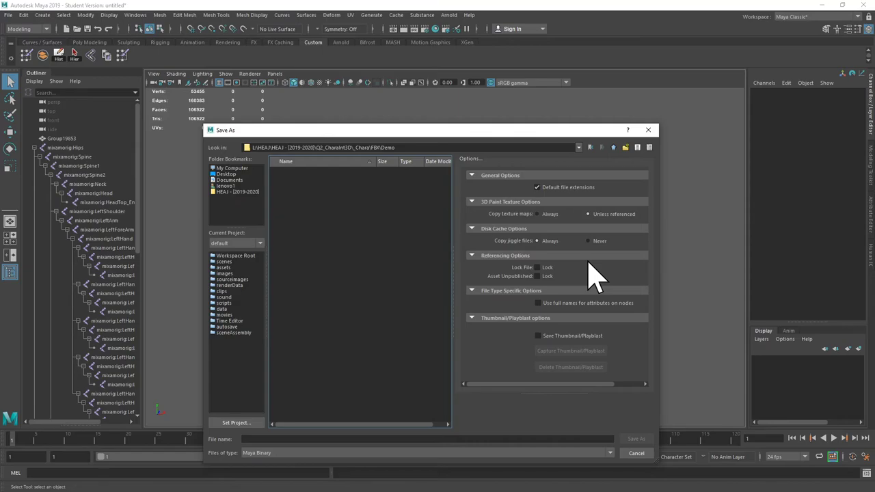
pyautogui.click(614, 148)
pyautogui.click(614, 148)
pyautogui.doubleClick(302, 201)
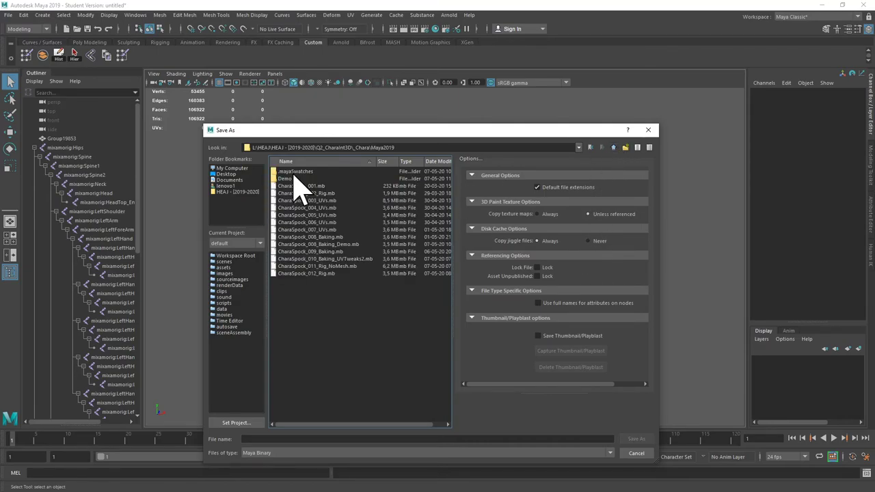
pyautogui.click(311, 266)
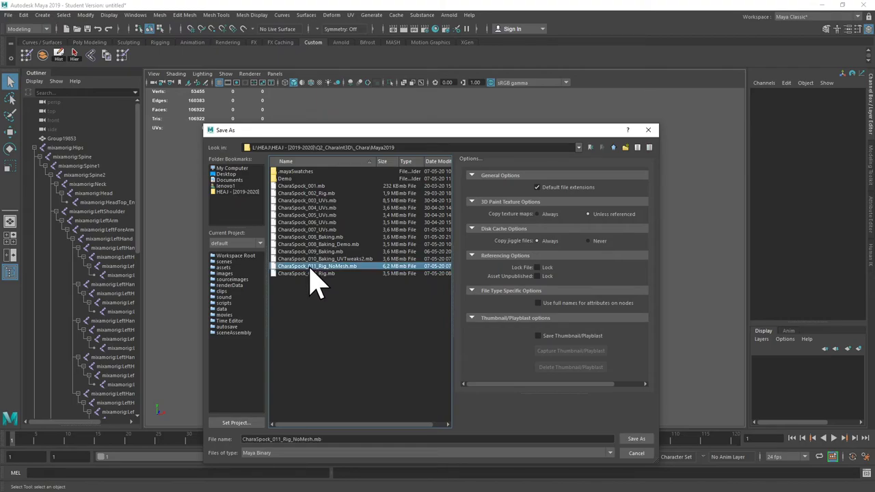
pyautogui.doubleClick(291, 179)
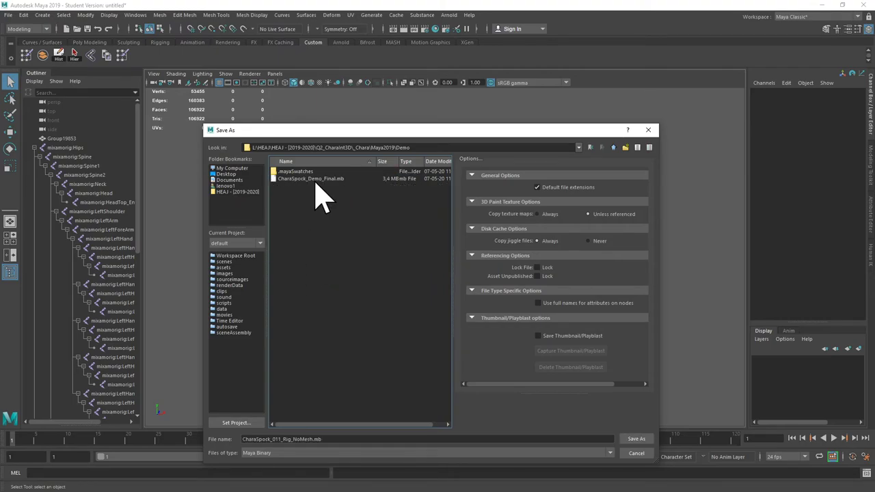
# Step: Save the scene as CharaSpock_Demo_Rig_NoMesh.mb, basing the name on the existing Demo_Final file and accepting the student version notice
pyautogui.click(316, 180)
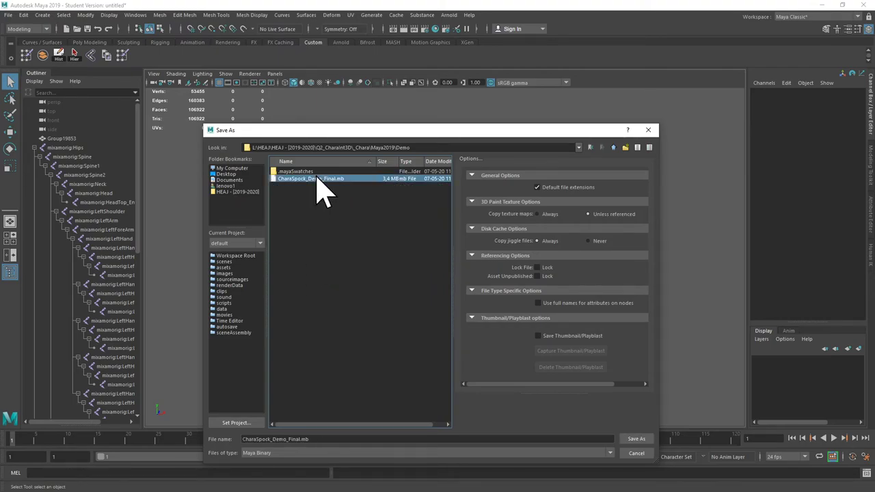
pyautogui.click(284, 439)
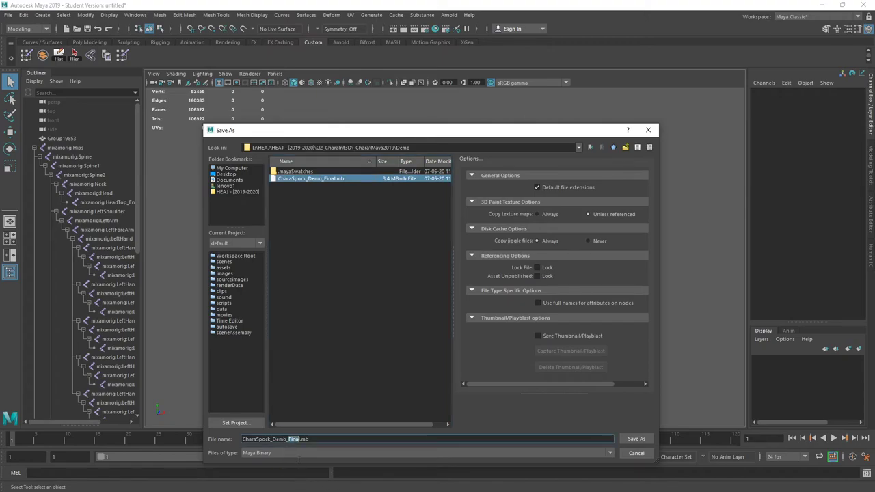
pyautogui.write('Rig_NoMesh')
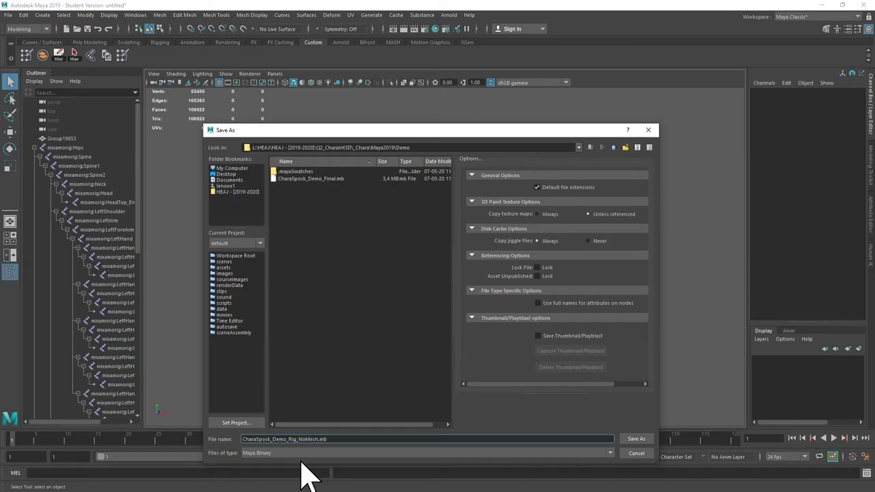
pyautogui.press('Return')
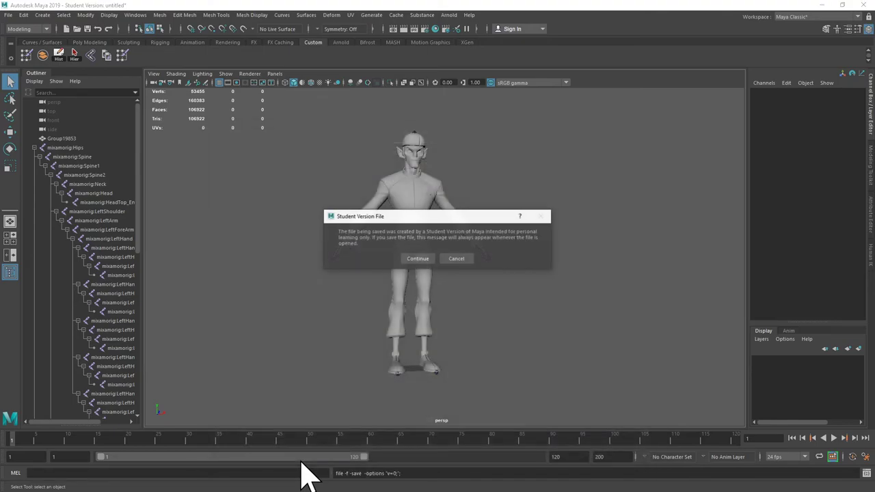
pyautogui.click(417, 259)
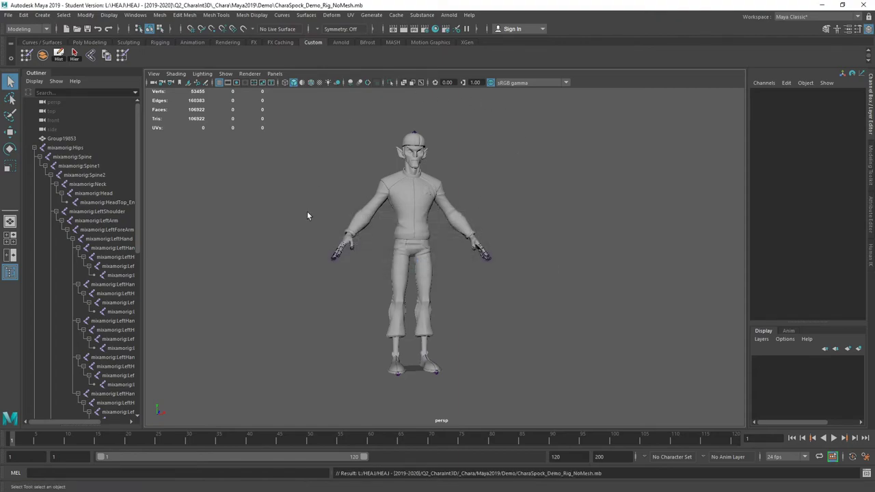
# Step: Try rotating the mixamorig:RightArm joint to test the rig, and undo the rotation
pyautogui.keyDown('alt'); pyautogui.moveTo(307, 216); pyautogui.dragTo(415, 128); pyautogui.keyUp('alt')
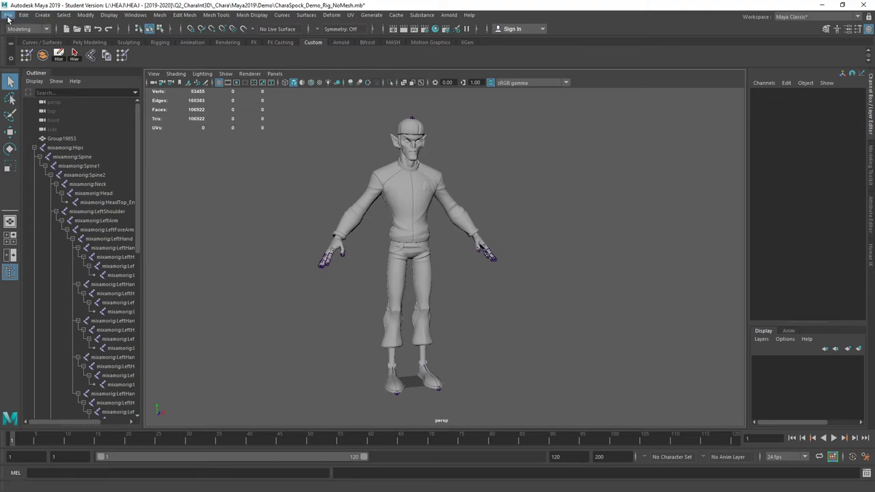
pyautogui.click(369, 195)
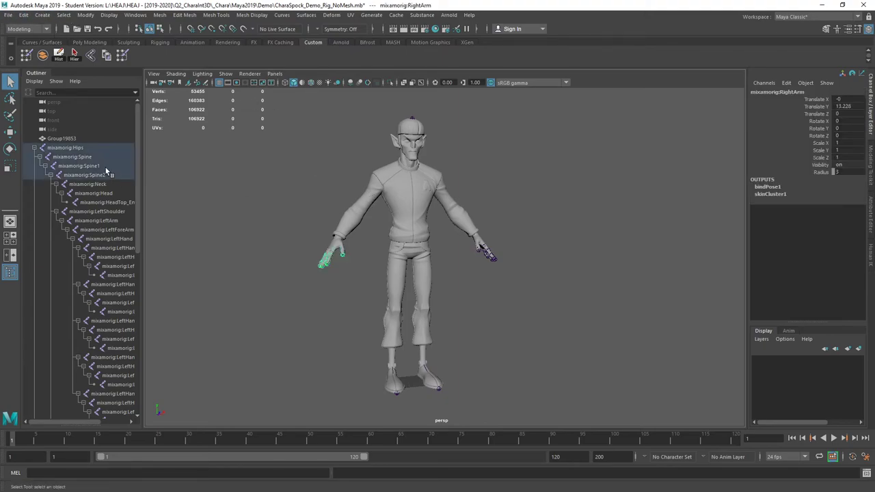
pyautogui.click(14, 151)
pyautogui.moveTo(380, 168); pyautogui.dragTo(349, 168)
pyautogui.hotkey('ctrl', 'z')
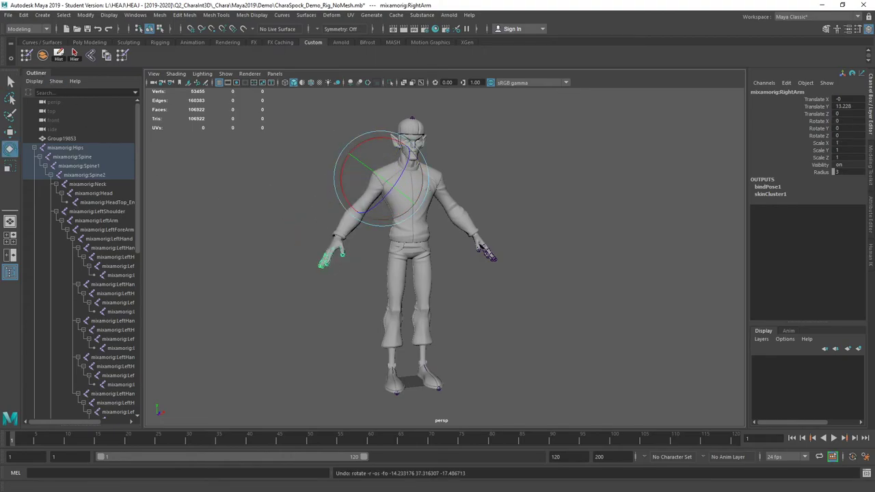
# Step: Open CharaSpock_Demo_Final.mb, saving the changes to the current scene and accepting the student version notices, and view the character
pyautogui.click(8, 14)
pyautogui.click(29, 55)
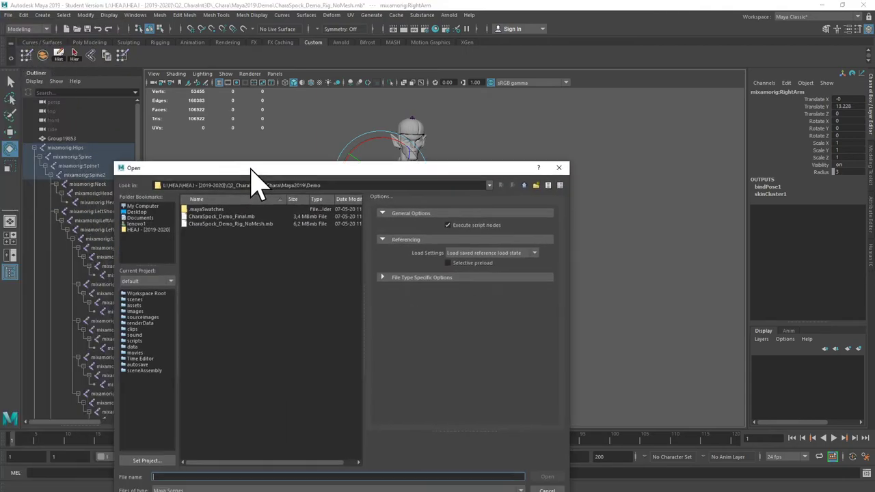
pyautogui.doubleClick(250, 199)
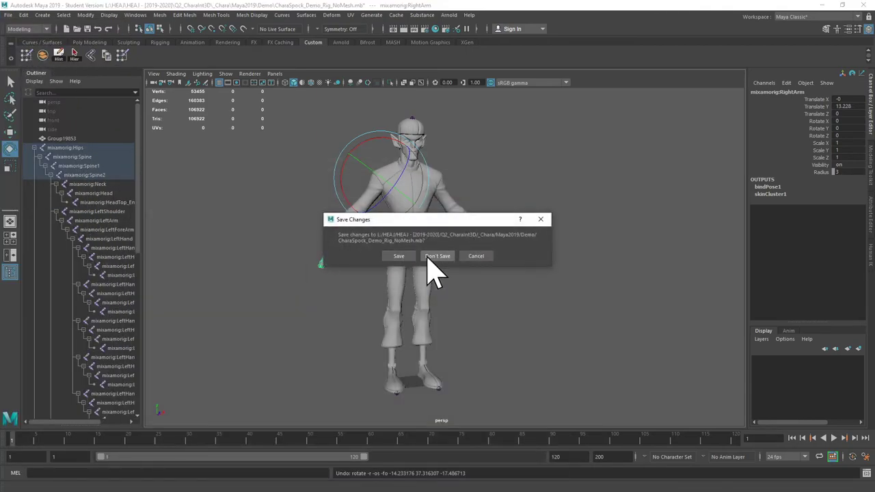
pyautogui.click(400, 257)
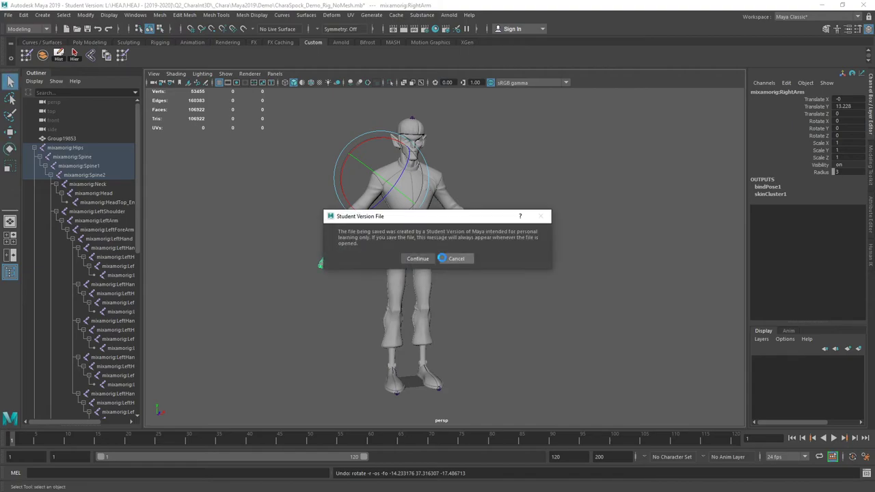
pyautogui.click(418, 259)
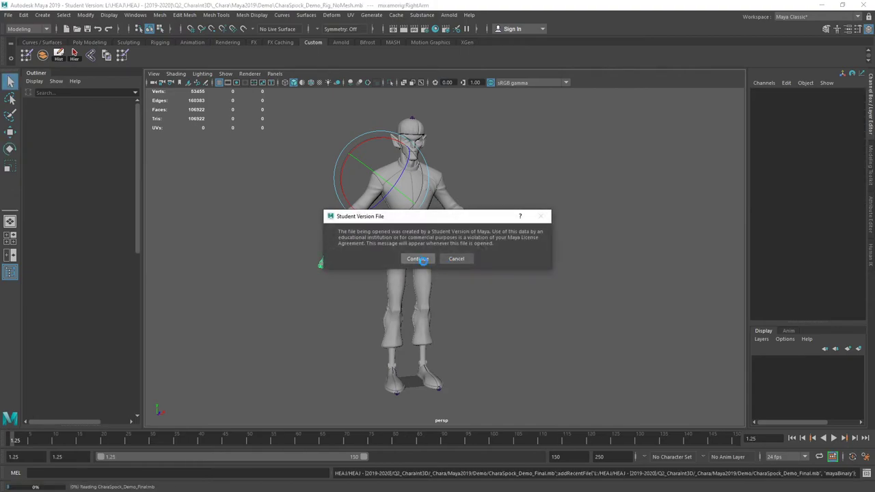
pyautogui.click(415, 259)
pyautogui.keyDown('alt'); pyautogui.moveTo(433, 180); pyautogui.dragTo(412, 179); pyautogui.keyUp('alt')
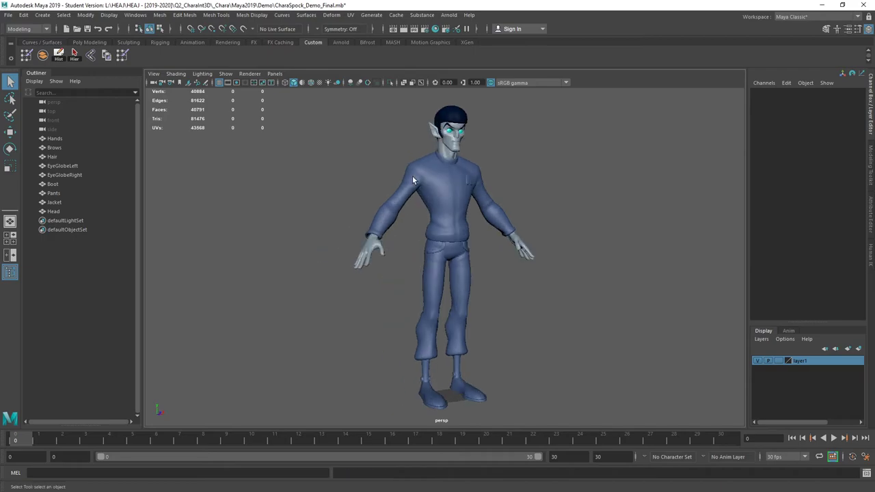
pyautogui.keyDown('alt'); pyautogui.moveTo(629, 214); pyautogui.dragTo(599, 194); pyautogui.keyUp('alt')
pyautogui.keyDown('alt'); pyautogui.moveTo(600, 194); pyautogui.dragTo(548, 164, button='right'); pyautogui.keyUp('alt')
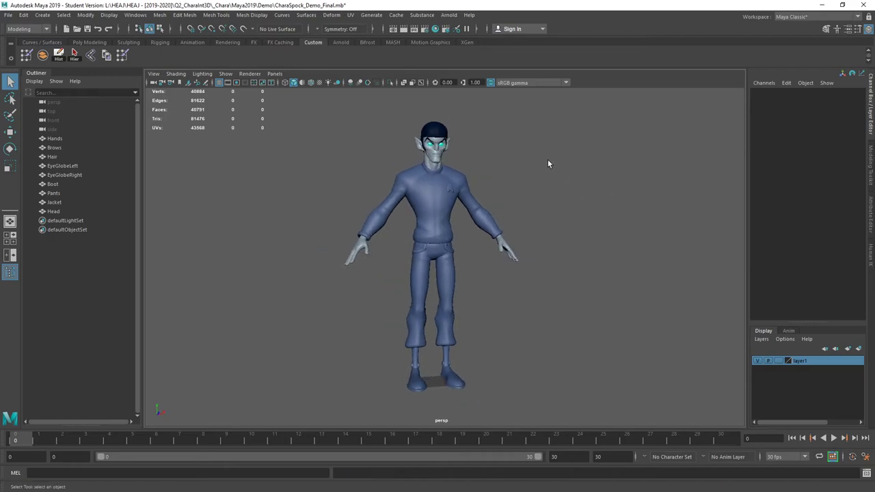
# Step: Bring CharaSpock_Demo_Rig_NoMesh.mb into the final character scene as a reference, accepting the student version notice
pyautogui.click(8, 15)
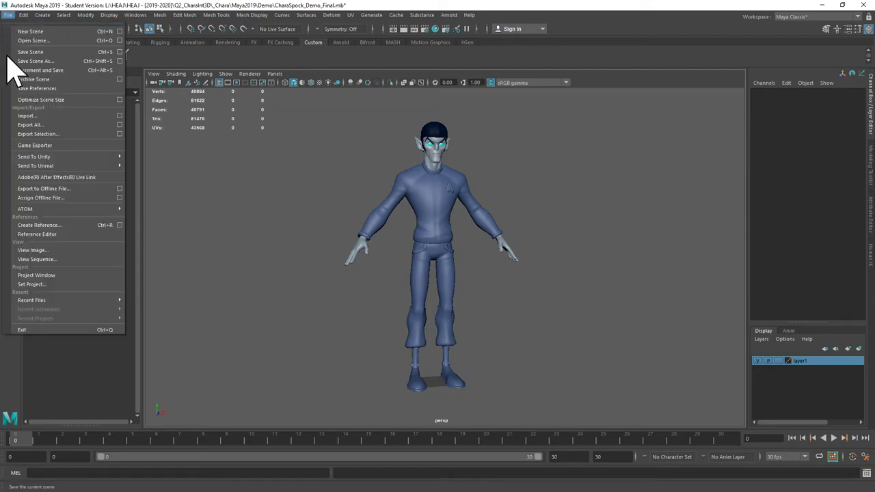
pyautogui.click(45, 226)
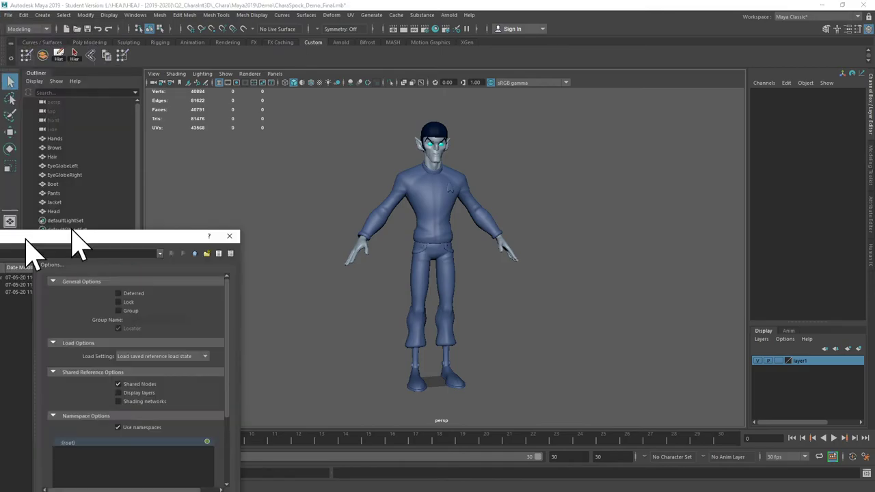
pyautogui.moveTo(25, 235); pyautogui.dragTo(251, 207)
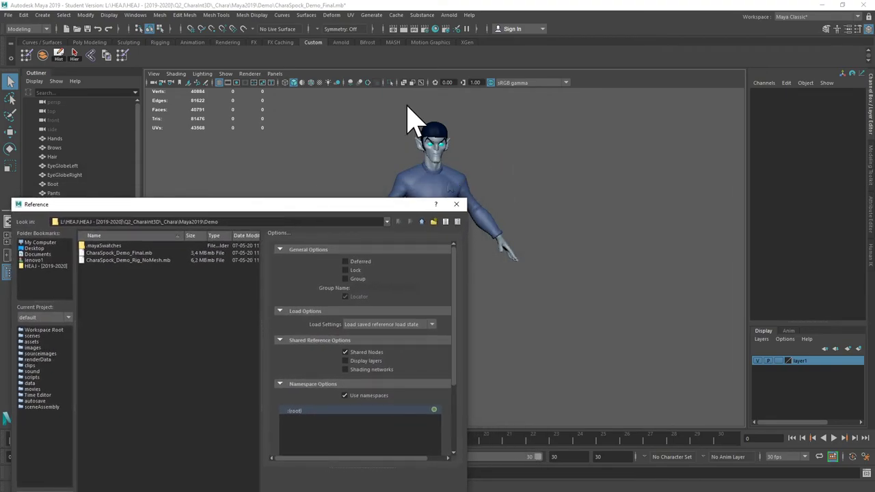
pyautogui.click(151, 261)
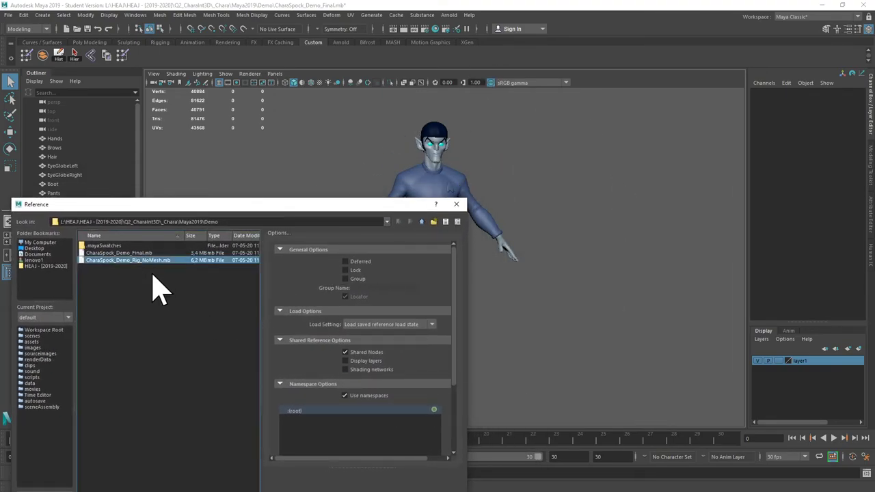
pyautogui.moveTo(257, 207); pyautogui.dragTo(303, 81)
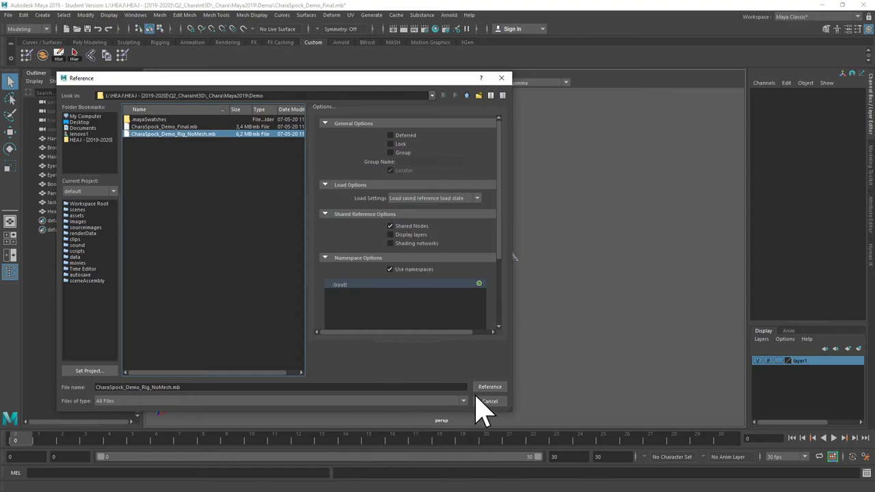
pyautogui.click(486, 387)
pyautogui.click(406, 259)
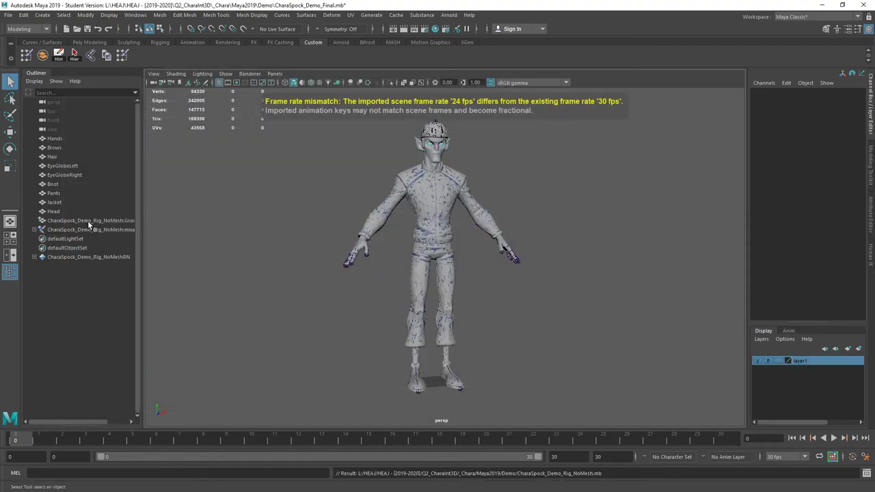
# Step: Highlight the referenced mesh and its hips joint together to inspect what the reference contains, and clear the selection
pyautogui.click(88, 221)
pyautogui.keyDown('shift'); pyautogui.click(88, 229); pyautogui.keyUp('shift')
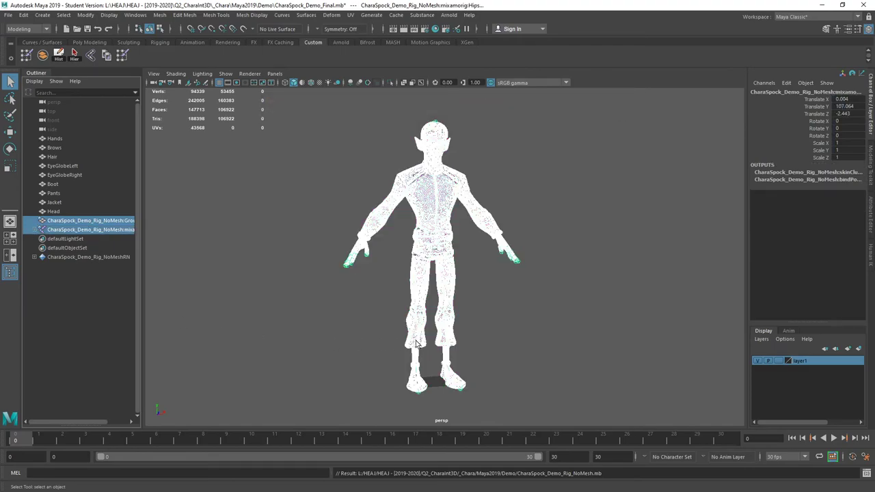
pyautogui.click(165, 265)
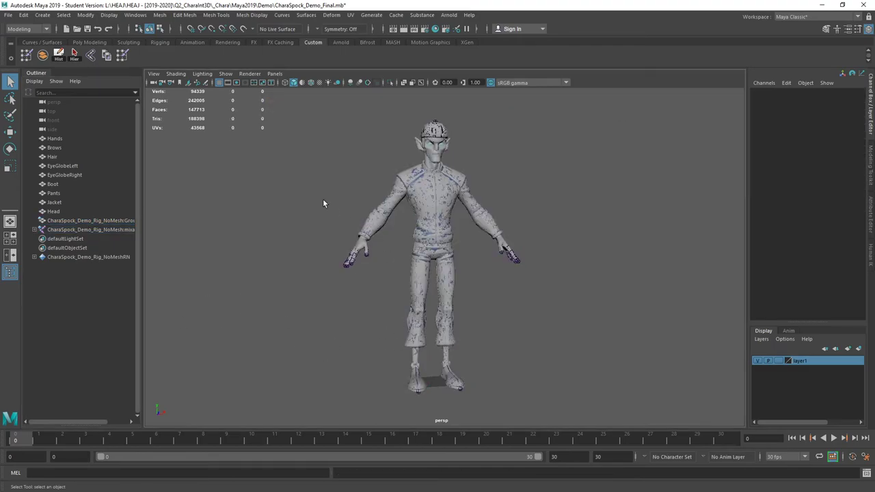
# Step: Select the whole joint hierarchy under the referenced mixamorig:Hips and duplicate it as a separate skeleton
pyautogui.click(74, 229)
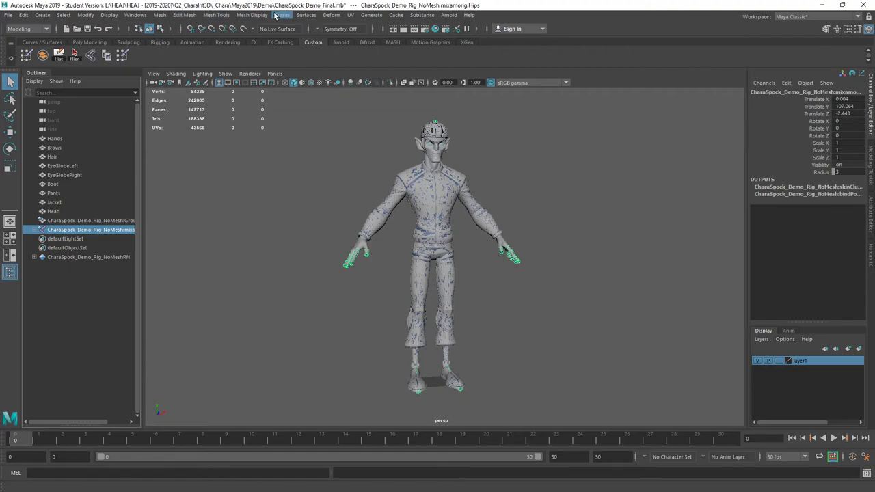
pyautogui.click(63, 15)
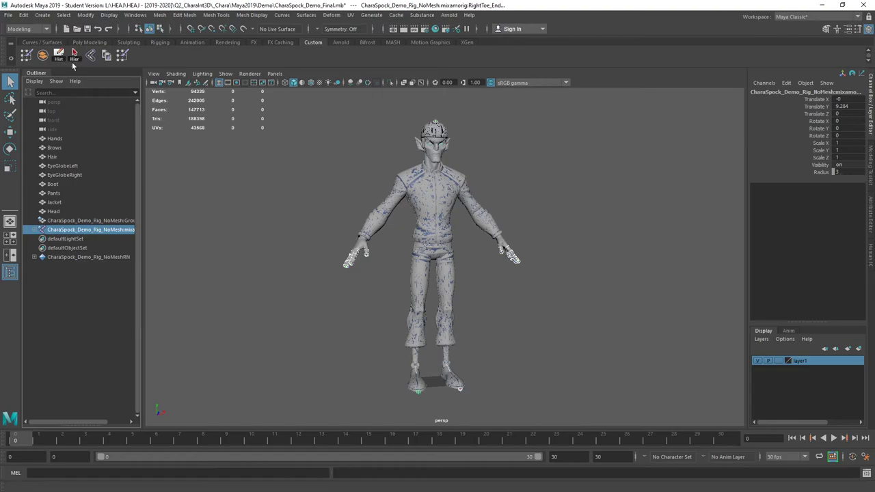
pyautogui.click(74, 55)
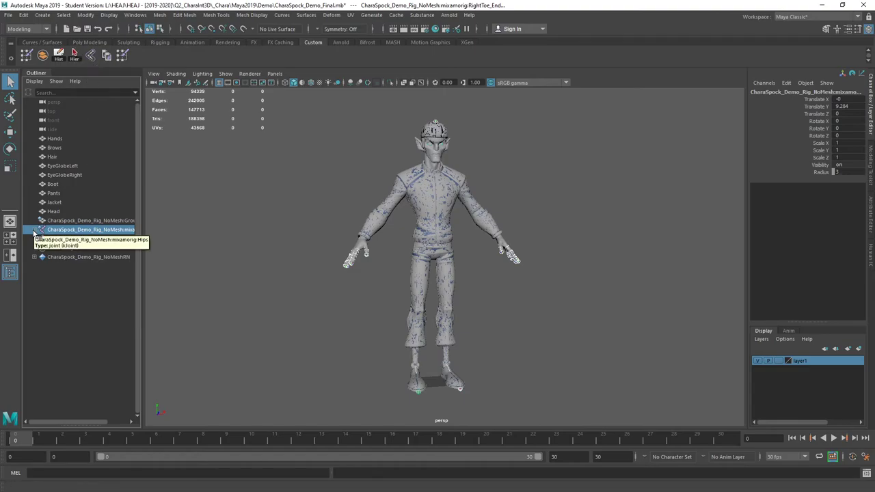
pyautogui.keyDown('shift'); pyautogui.click(34, 229); pyautogui.keyUp('shift')
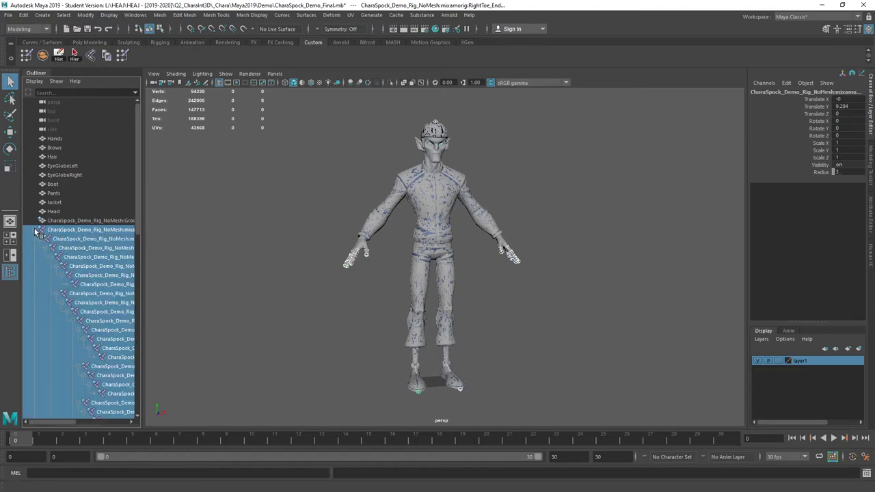
pyautogui.click(35, 232)
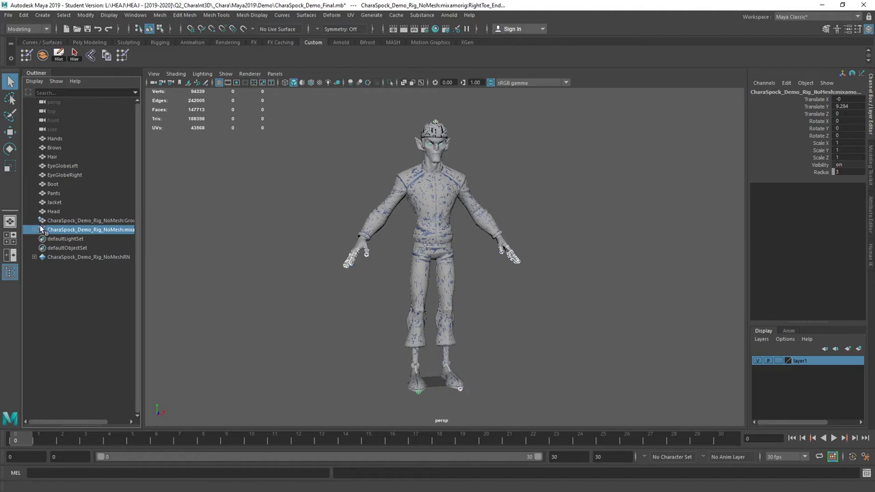
pyautogui.click(37, 230)
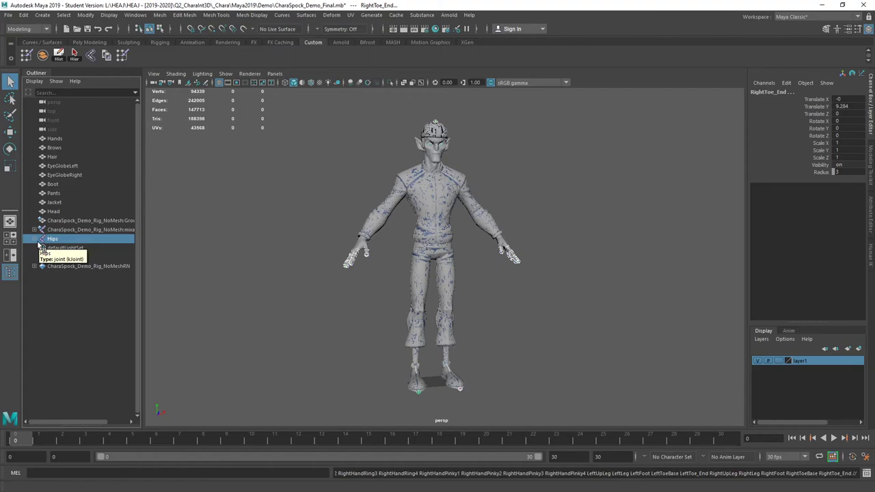
# Step: Expand the duplicated Hips skeleton down to its spine joints to check the hierarchy, and collapse it again
pyautogui.click(35, 240)
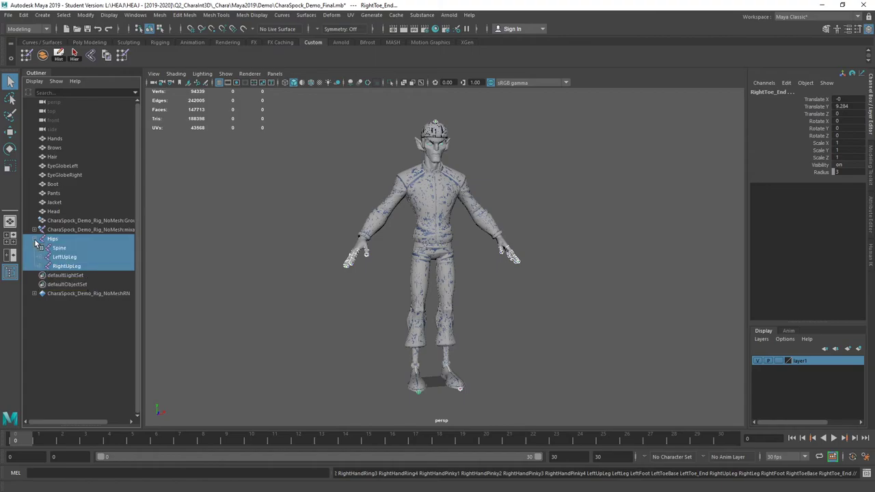
pyautogui.click(40, 251)
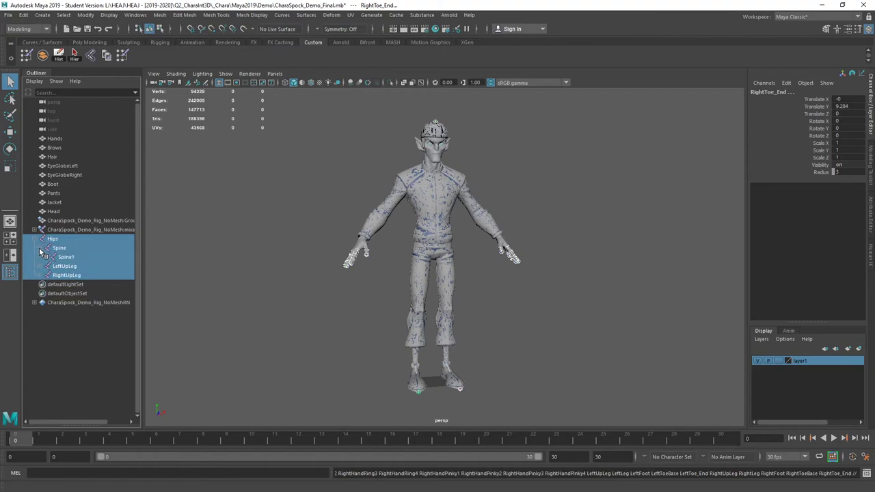
pyautogui.click(39, 247)
pyautogui.click(35, 242)
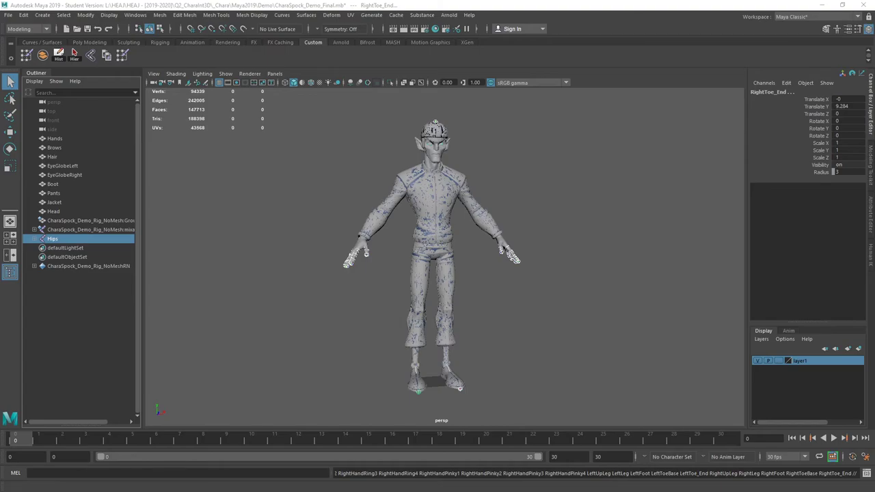
# Step: Try importing Idle.fbx into the final character scene, inspect it beside the referenced rig, and try to undo the import
pyautogui.moveTo(0, 260); pyautogui.dragTo(441, 236)
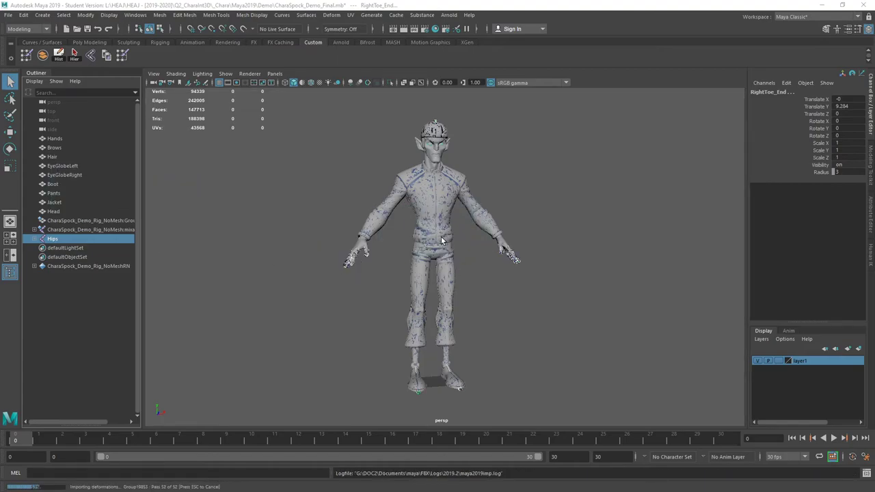
pyautogui.keyDown('alt'); pyautogui.moveTo(441, 237); pyautogui.dragTo(267, 284); pyautogui.keyUp('alt')
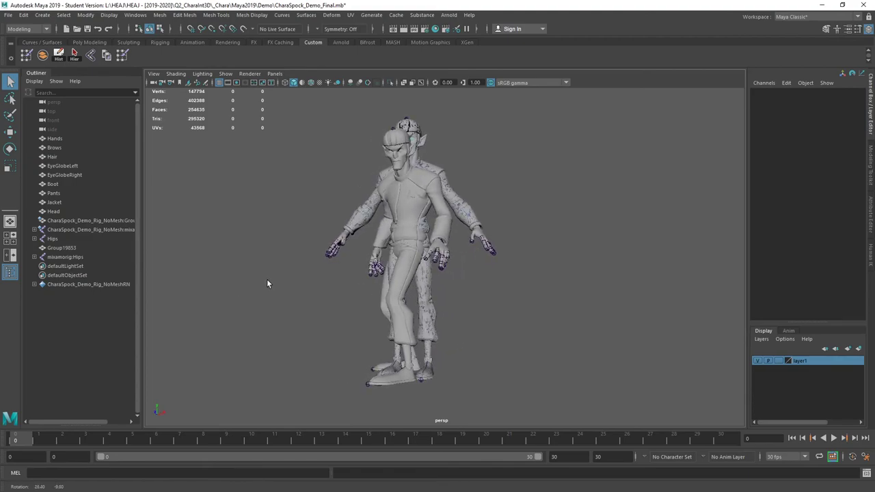
pyautogui.hotkey('ctrl', 'z')
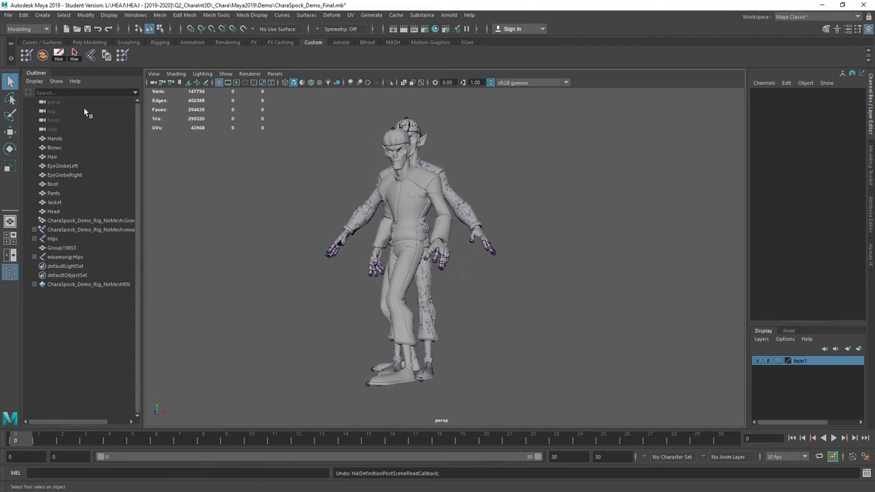
# Step: Open CharaSpock_Demo_Rig_NoMesh.mb from the Maya2019\Demo folder, discarding the current scene's changes and accepting the student version notice
pyautogui.click(7, 14)
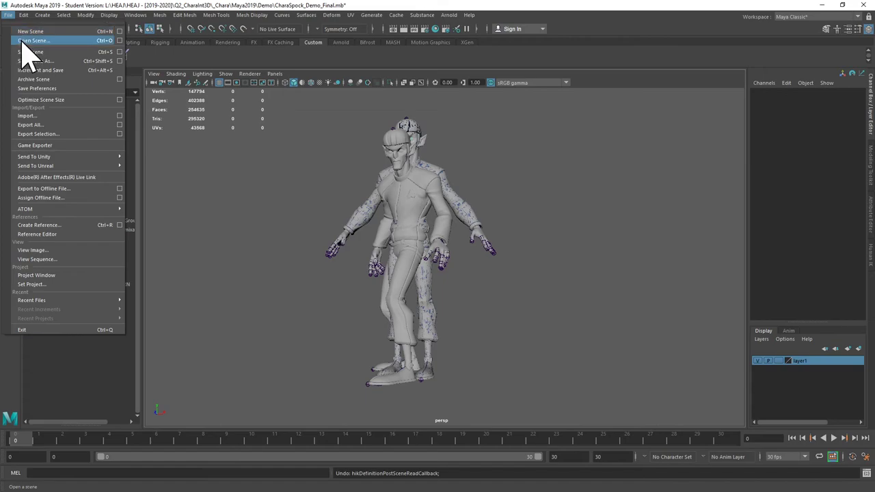
pyautogui.click(21, 40)
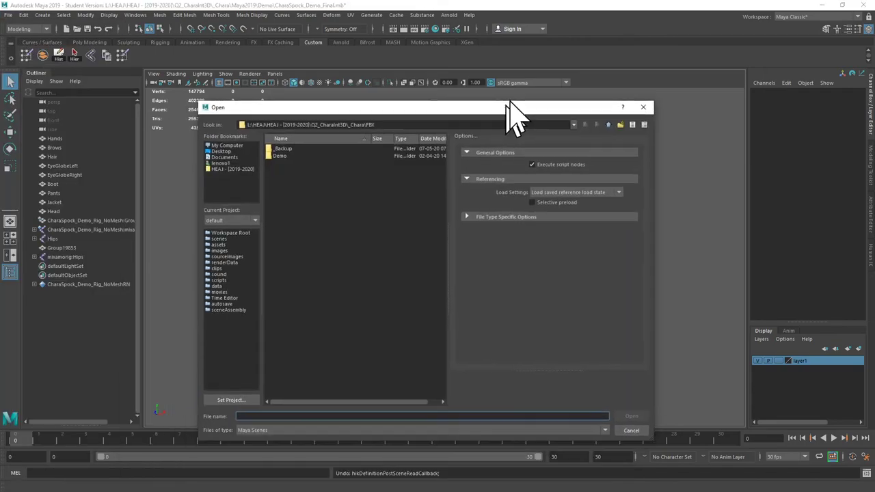
pyautogui.click(619, 108)
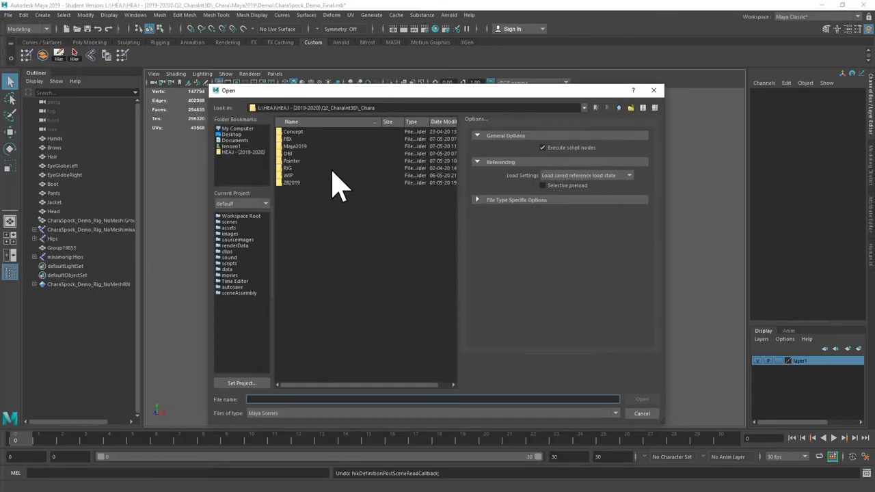
pyautogui.doubleClick(298, 145)
pyautogui.doubleClick(293, 140)
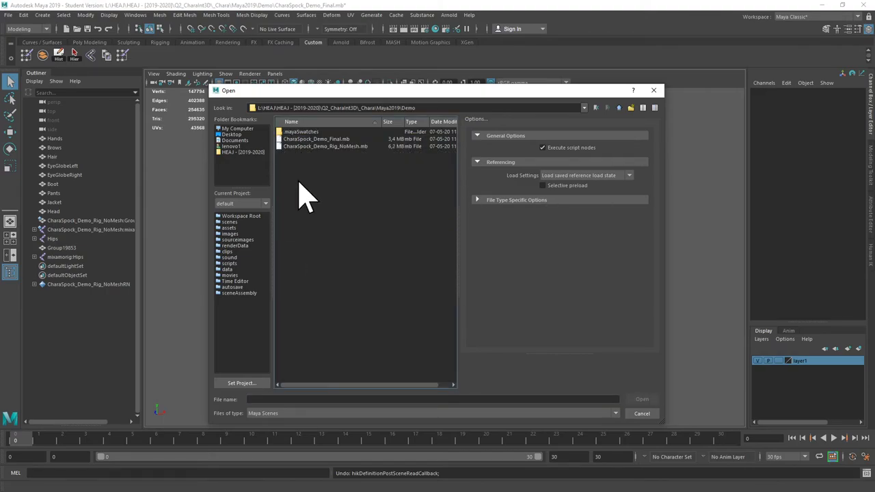
pyautogui.doubleClick(347, 145)
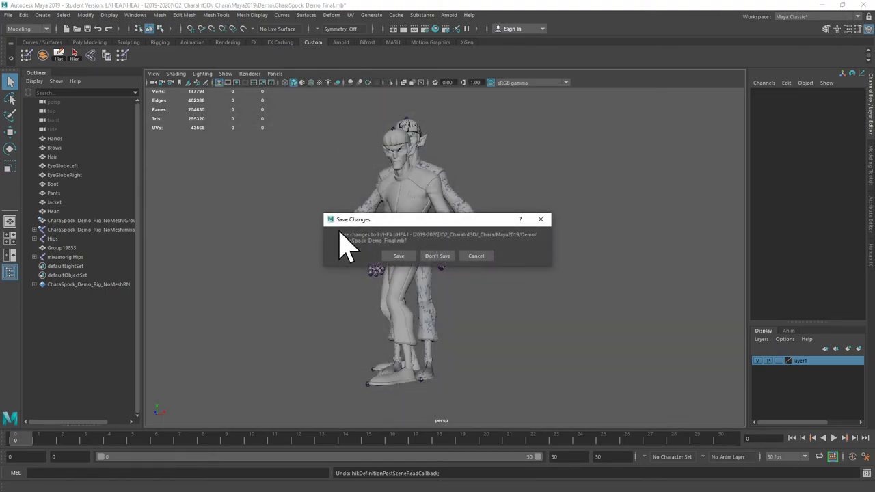
pyautogui.click(437, 258)
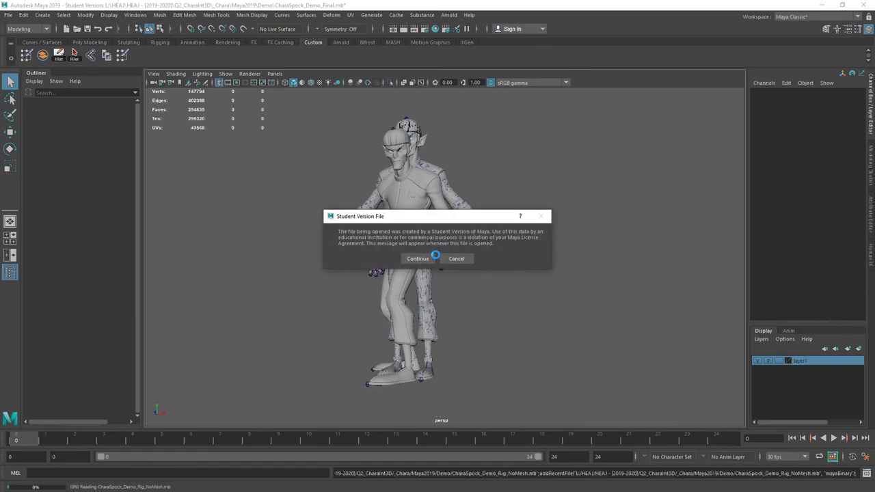
pyautogui.click(420, 258)
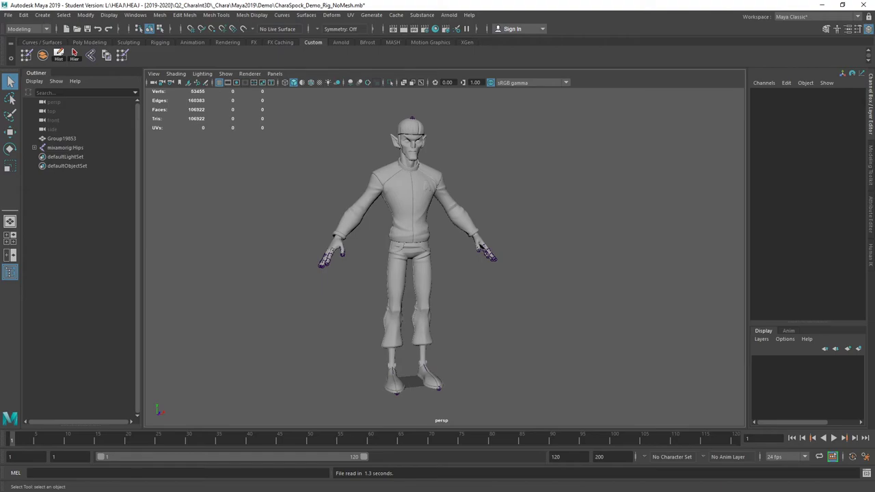
# Step: Import Idle.fbx into the rig scene, and inspect the posed character, its Group19853 mesh and mixamorig:Hips joint, and the source file
pyautogui.moveTo(0, 246); pyautogui.dragTo(407, 212)
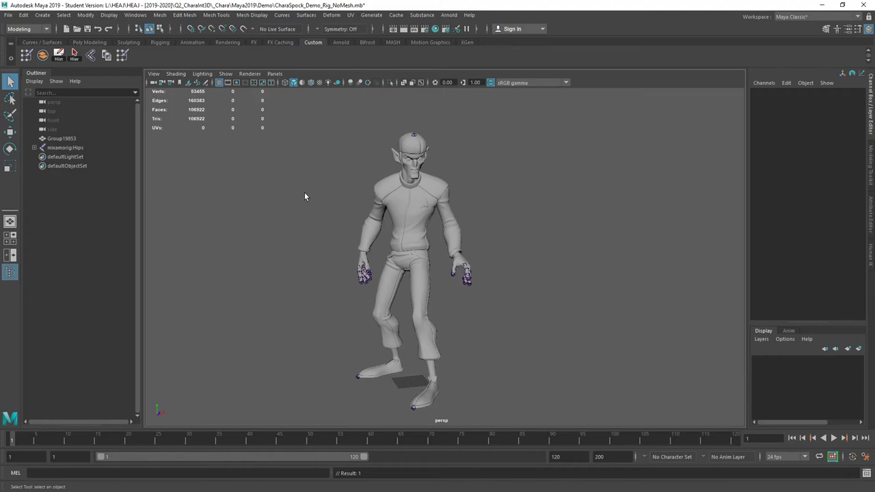
pyautogui.moveTo(304, 192)
pyautogui.keyDown('alt'); pyautogui.mouseDown()
pyautogui.moveTo(359, 193)
pyautogui.moveTo(253, 186)
pyautogui.moveTo(230, 199)
pyautogui.moveTo(394, 184)
pyautogui.moveTo(304, 191)
pyautogui.mouseUp(); pyautogui.keyUp('alt')
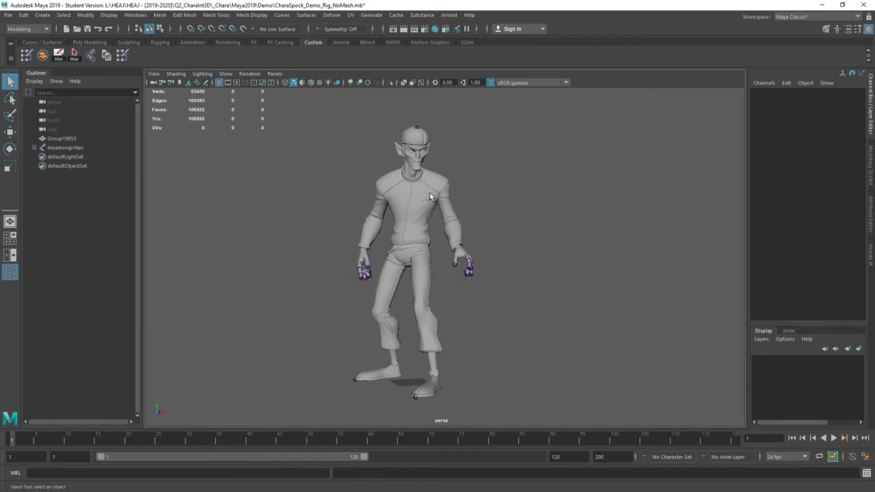
pyautogui.click(61, 139)
pyautogui.click(71, 148)
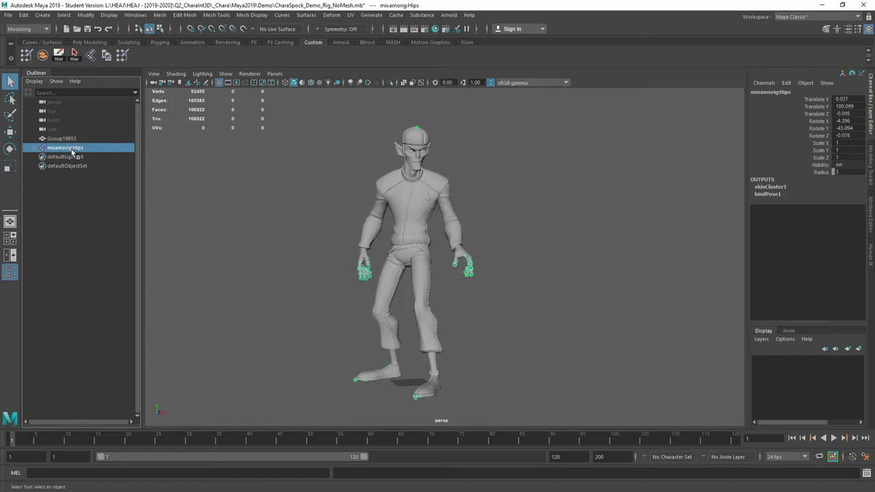
pyautogui.hotkey('alt', 'Tab')
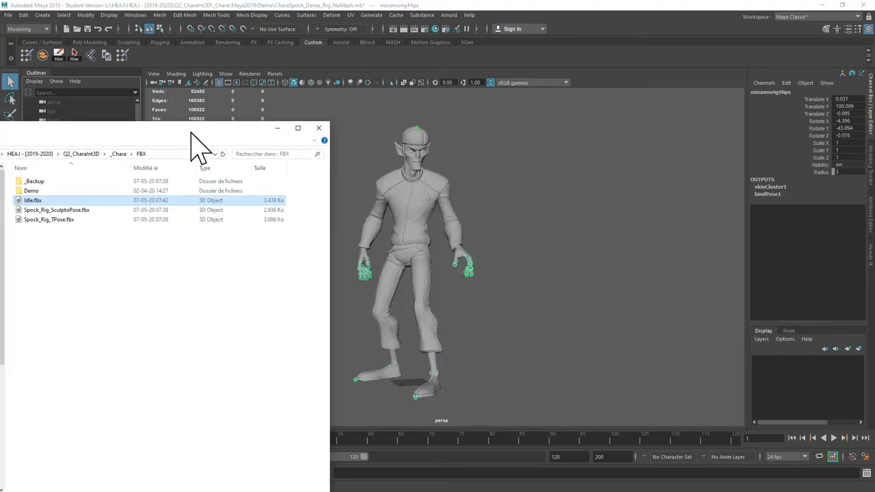
pyautogui.hotkey('alt', 'Tab')
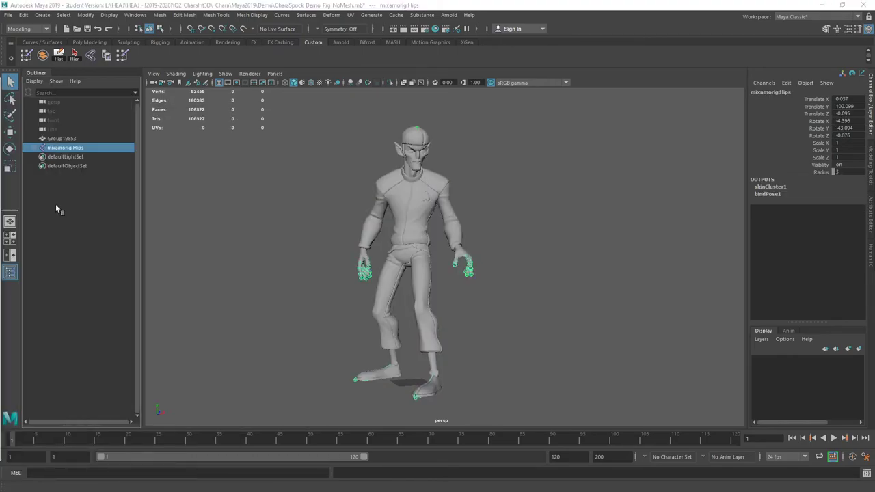
# Step: Reopen CharaSpock_Demo_Rig_NoMesh.mb from the Maya2019\Demo folder, discarding the imported animation and accepting the student version notice
pyautogui.click(8, 15)
pyautogui.click(21, 461)
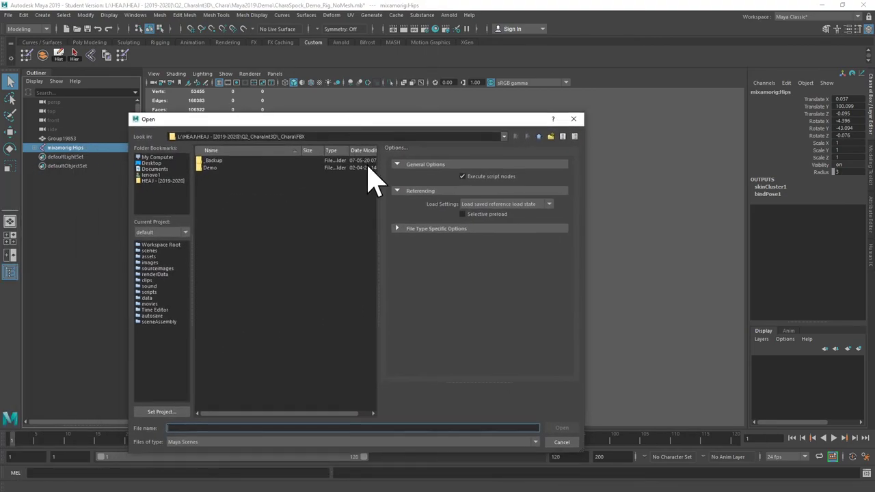
pyautogui.doubleClick(213, 168)
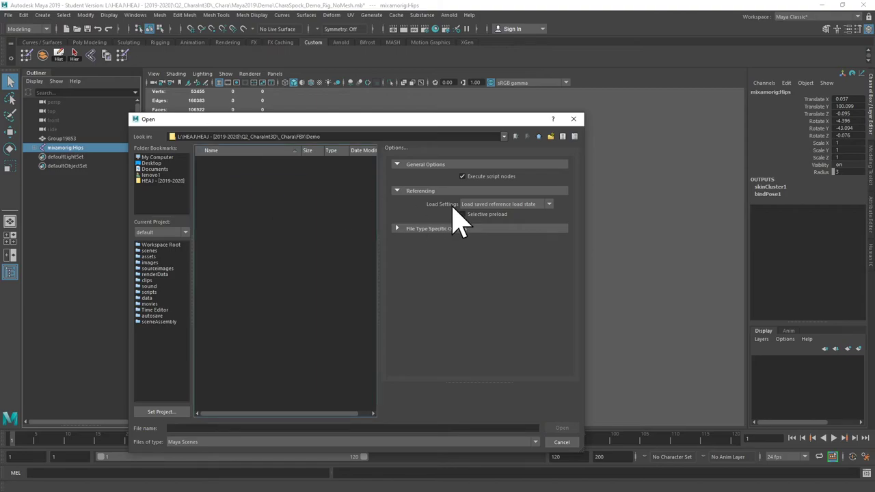
pyautogui.click(538, 136)
pyautogui.click(538, 137)
pyautogui.doubleClick(222, 175)
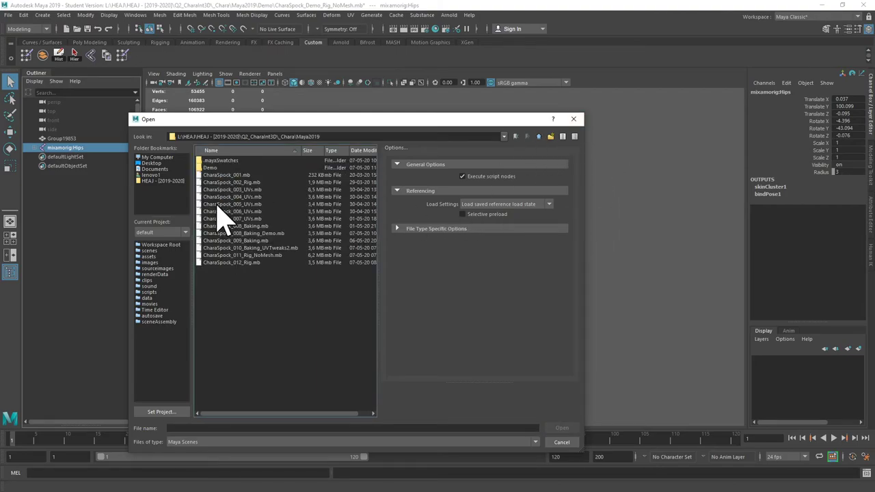
pyautogui.doubleClick(212, 168)
pyautogui.doubleClick(259, 175)
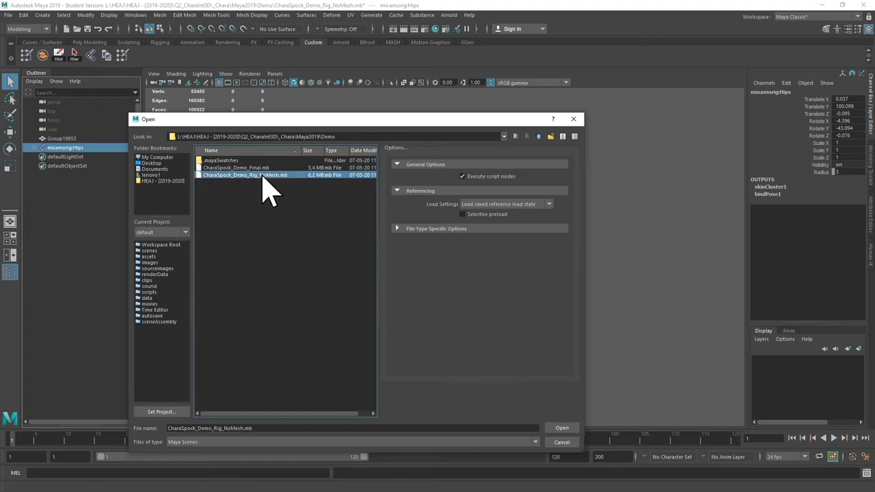
pyautogui.click(427, 257)
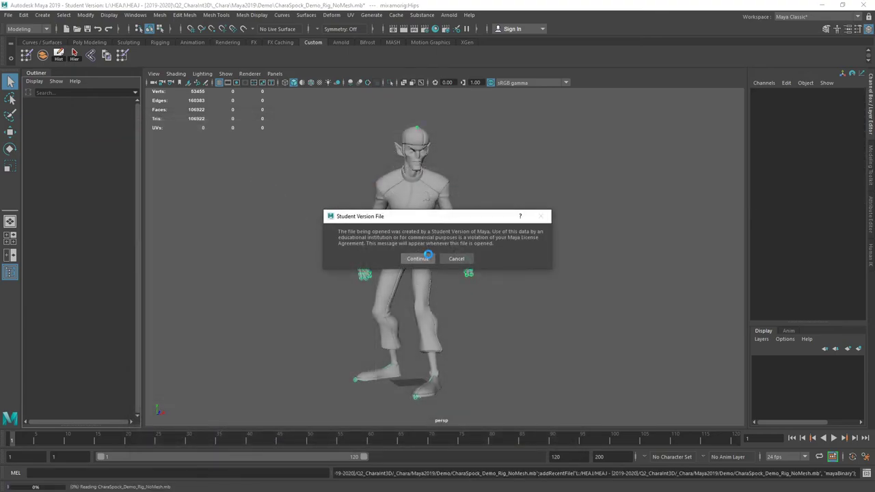
pyautogui.click(425, 258)
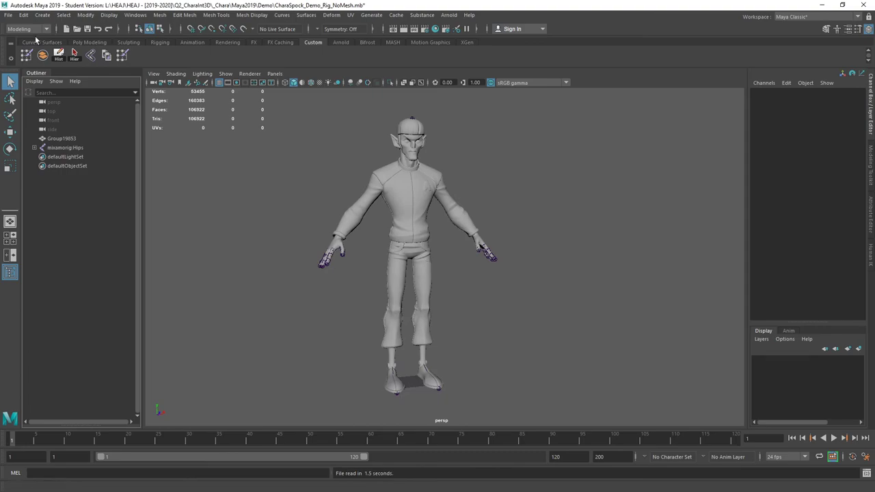
pyautogui.click(8, 15)
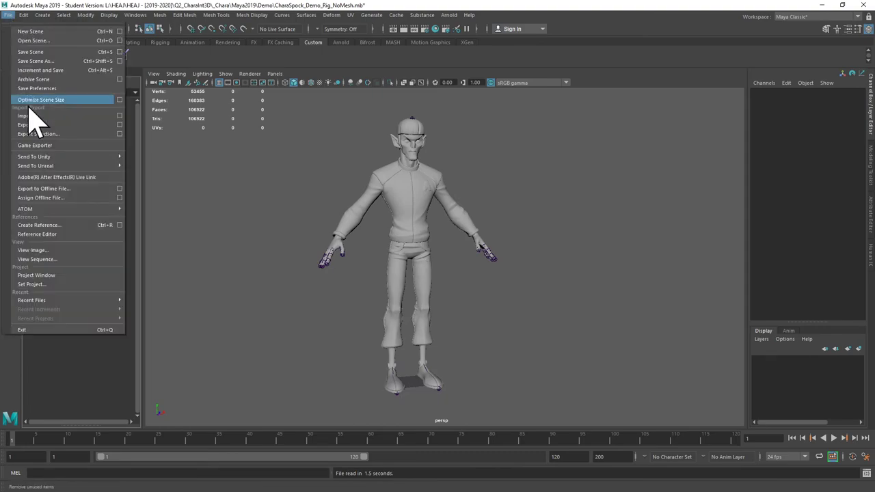
pyautogui.click(45, 234)
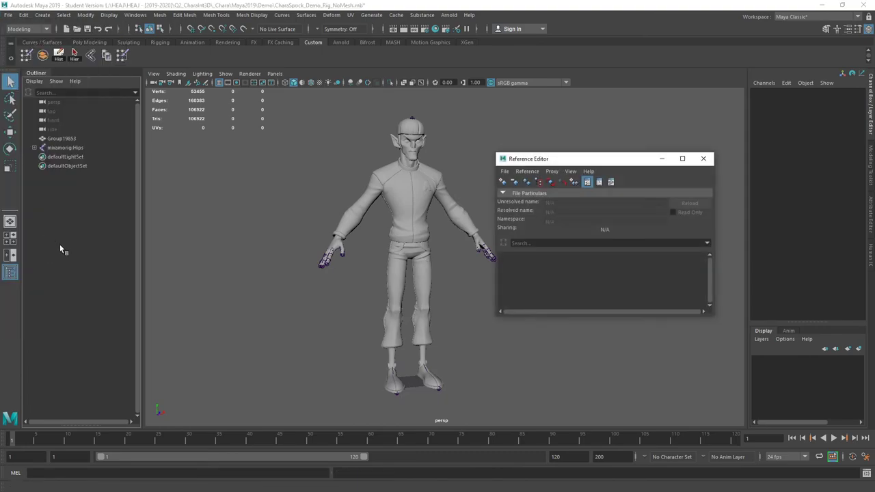
pyautogui.click(703, 159)
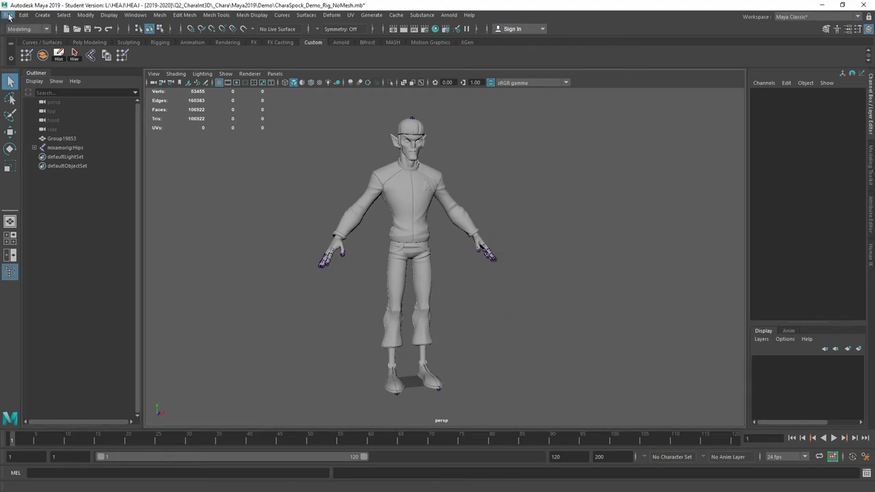
pyautogui.click(8, 15)
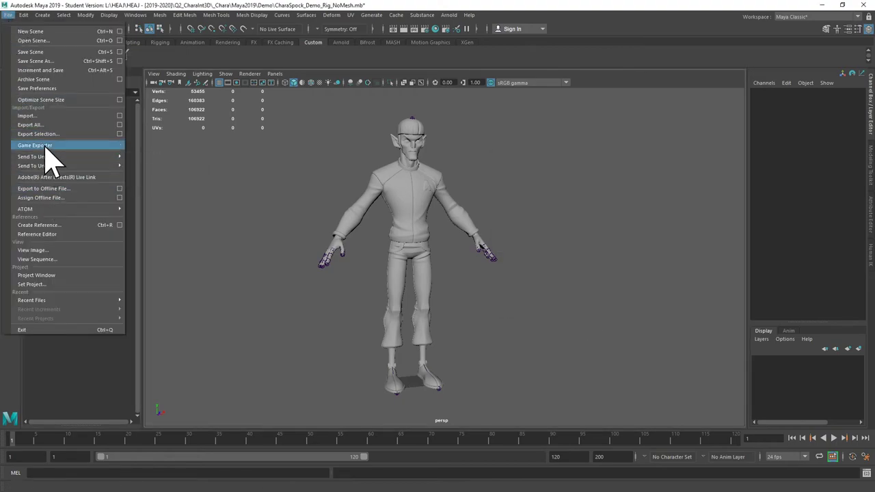
pyautogui.click(43, 233)
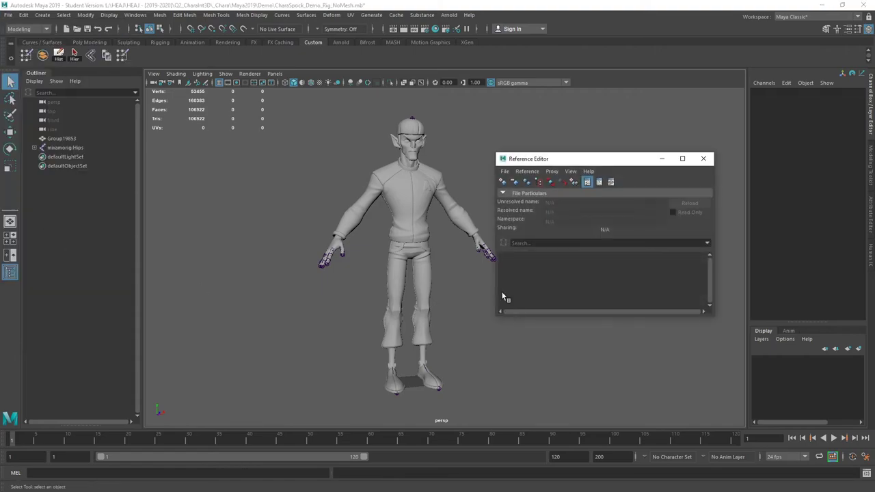
pyautogui.click(703, 159)
# Step: Reference CharaSpock_Demo_Final.mb from the Demo folder into the rig scene, accepting the student version notice
pyautogui.click(9, 15)
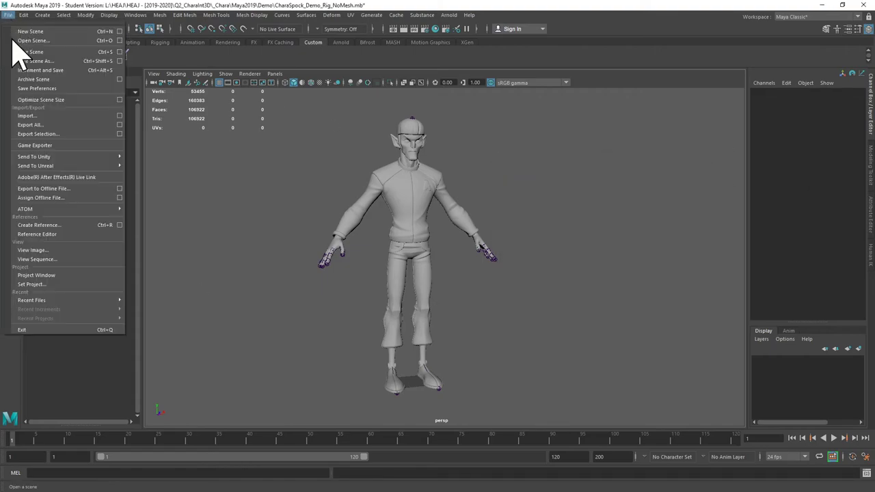
pyautogui.click(250, 268)
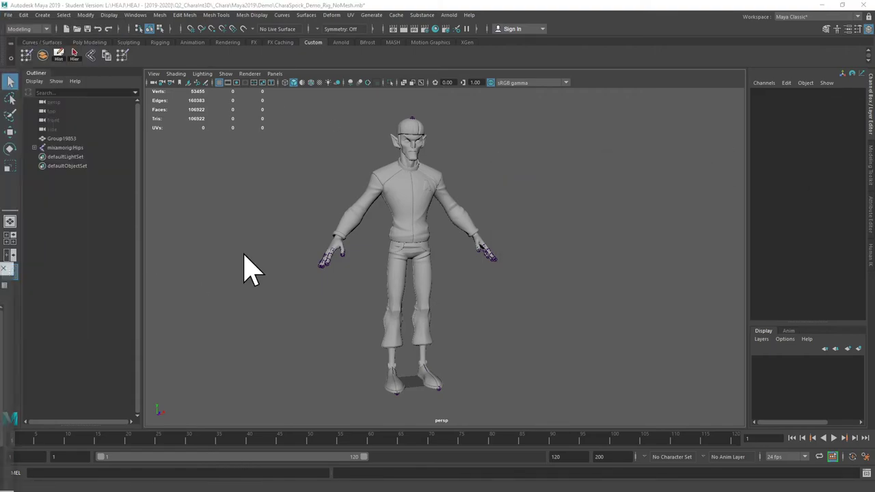
pyautogui.hotkey('ctrl', 'r')
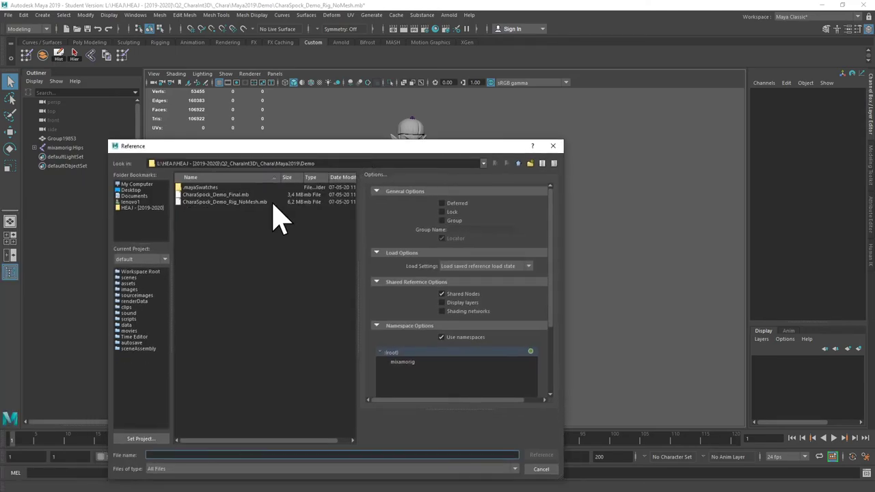
pyautogui.doubleClick(241, 195)
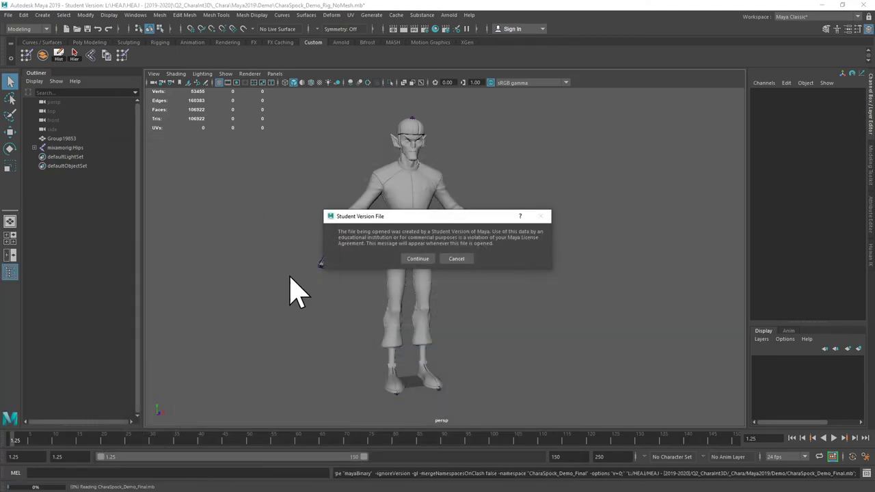
pyautogui.click(418, 258)
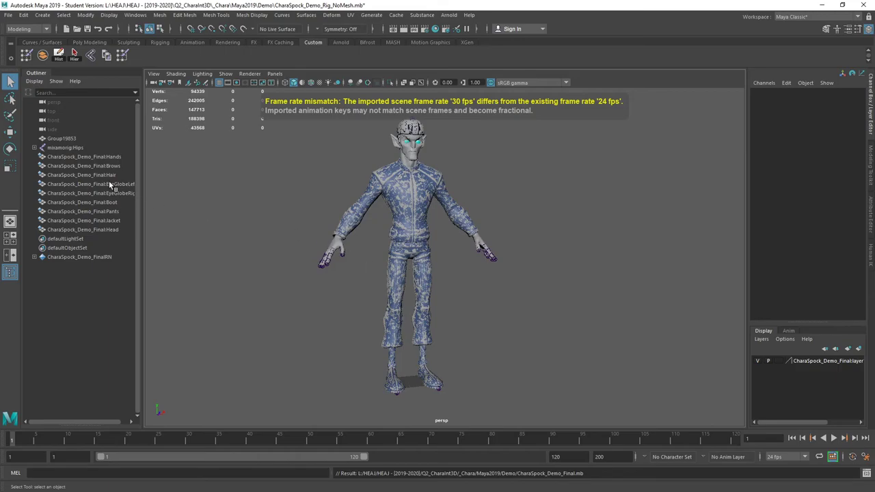
# Step: Duplicate the nine referenced character meshes from Hands to Head and move the copies above Group19853 in the scene hierarchy
pyautogui.click(93, 157)
pyautogui.keyDown('shift'); pyautogui.click(94, 230); pyautogui.keyUp('shift')
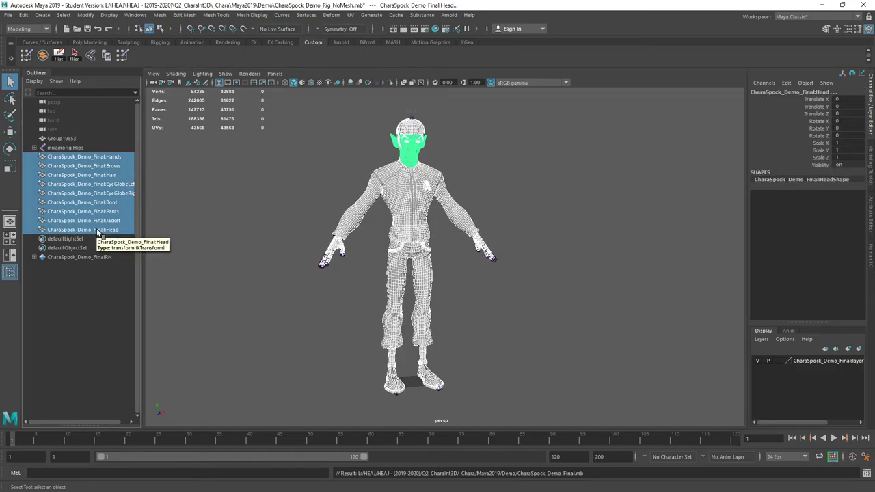
pyautogui.hotkey('ctrl', 'd')
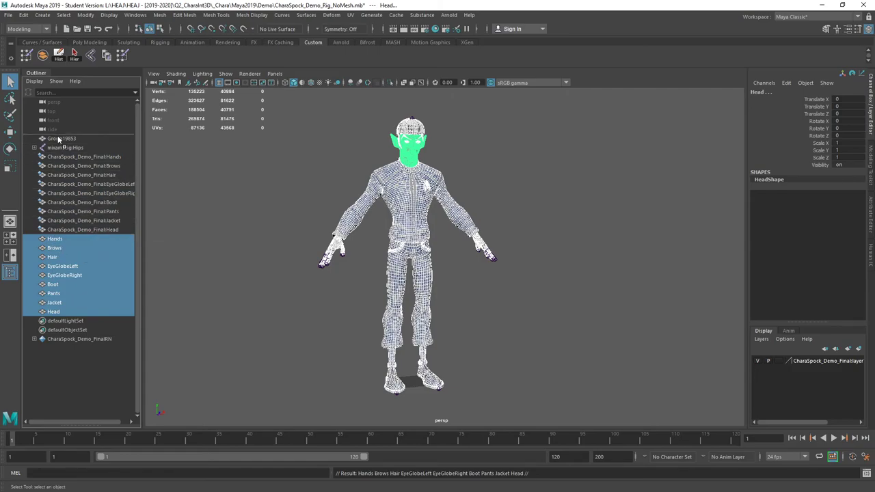
pyautogui.moveTo(59, 139); pyautogui.dragTo(59, 137, button='middle')
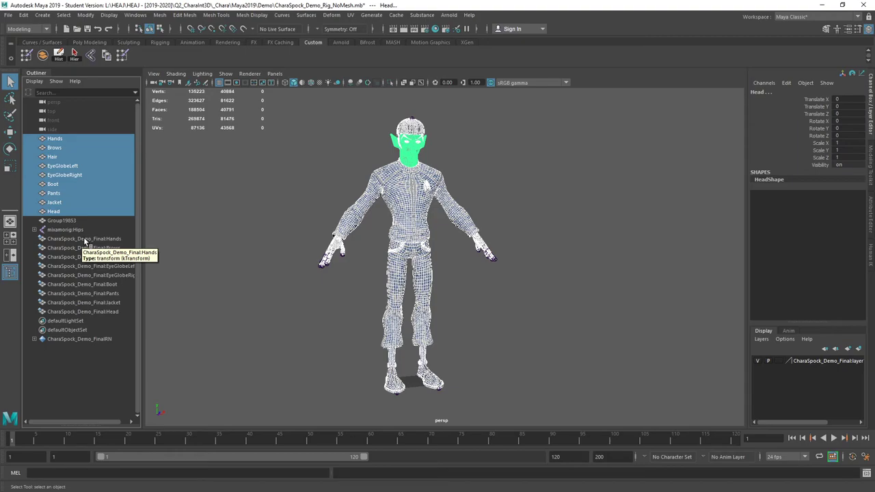
pyautogui.click(8, 14)
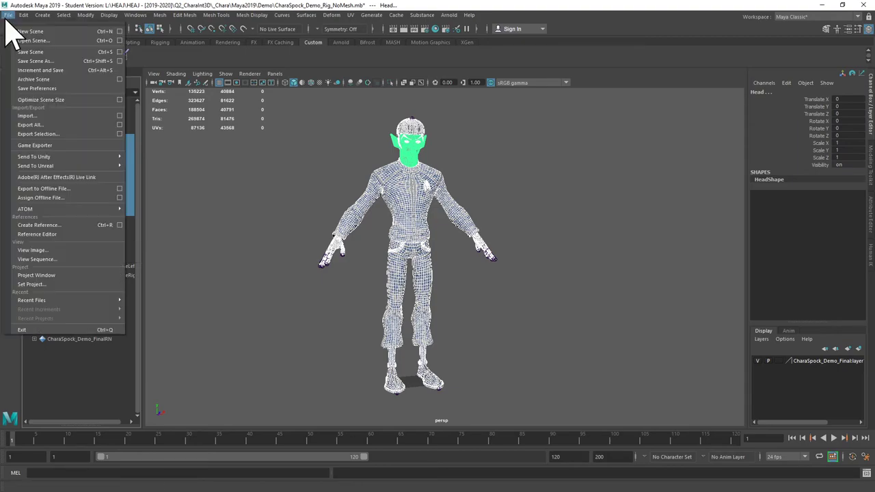
pyautogui.click(58, 12)
pyautogui.keyDown('alt'); pyautogui.moveTo(257, 191); pyautogui.dragTo(273, 180); pyautogui.keyUp('alt')
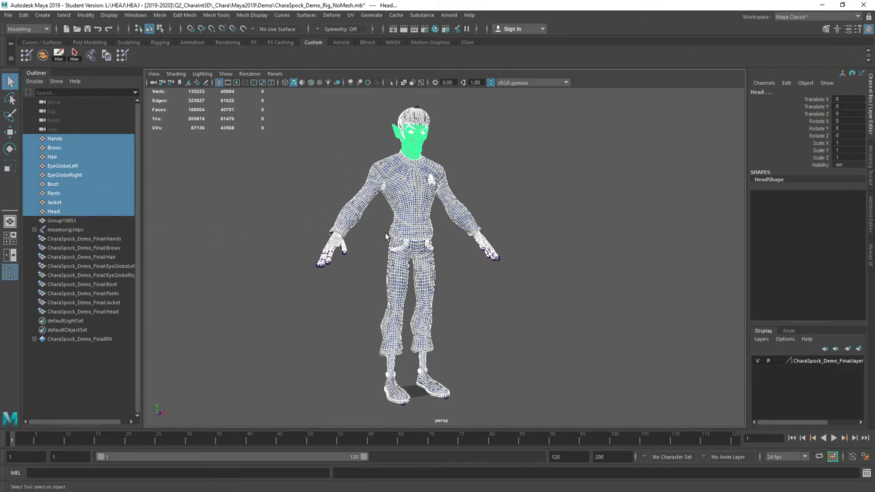
# Step: Select mixamorig:Hips together with its whole joint hierarchy
pyautogui.click(66, 230)
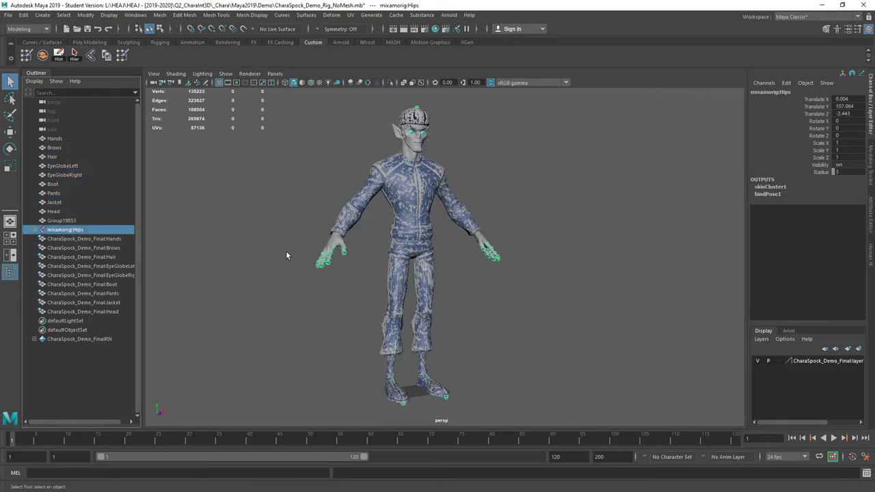
pyautogui.keyDown('alt'); pyautogui.moveTo(286, 251); pyautogui.dragTo(353, 134); pyautogui.keyUp('alt')
pyautogui.keyDown('alt'); pyautogui.moveTo(323, 183); pyautogui.dragTo(164, 198); pyautogui.keyUp('alt')
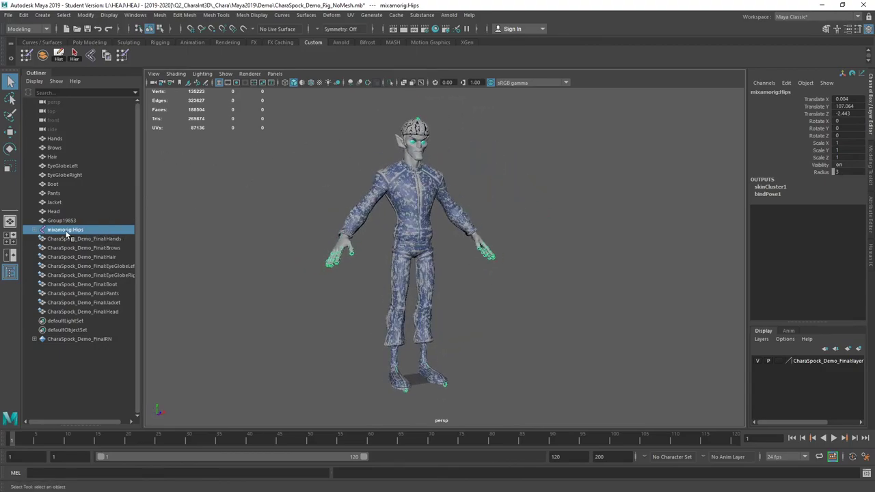
pyautogui.click(33, 231)
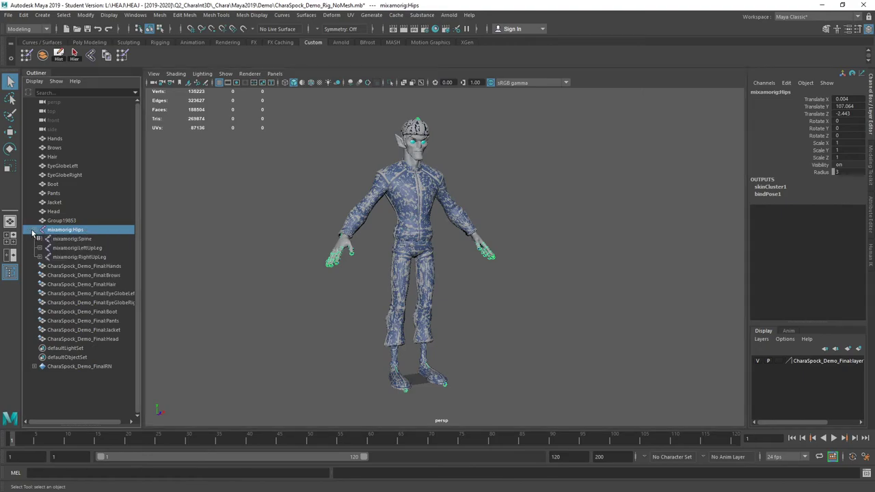
pyautogui.click(33, 232)
pyautogui.click(67, 15)
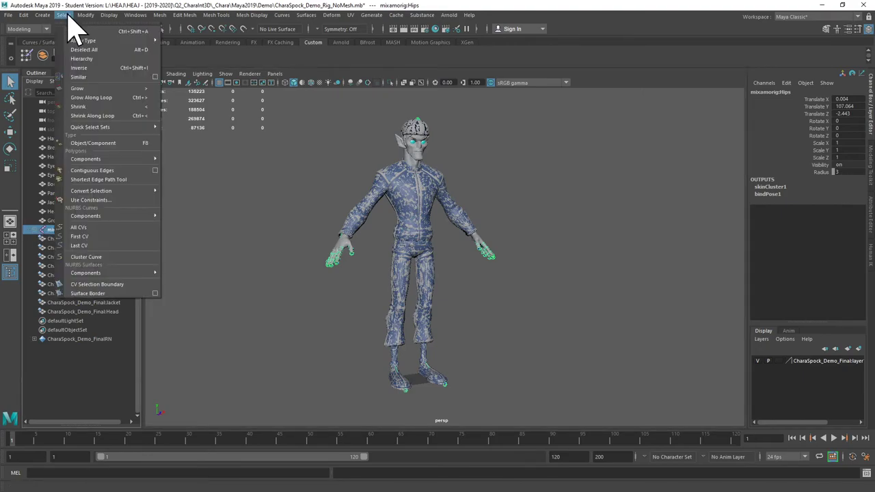
pyautogui.click(81, 59)
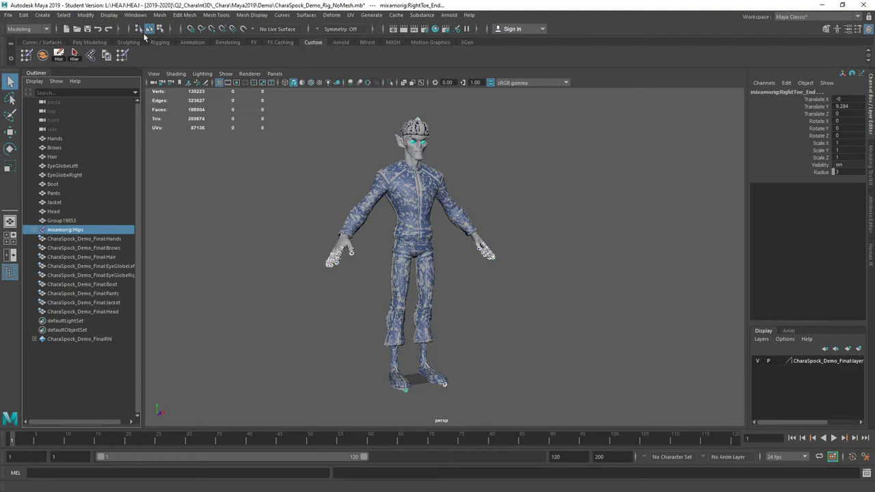
# Step: Delete the existing Hier shortcut from the Custom shelf and add the Select Hierarchy command to that shelf again
pyautogui.rightClick(74, 54)
pyautogui.click(87, 82)
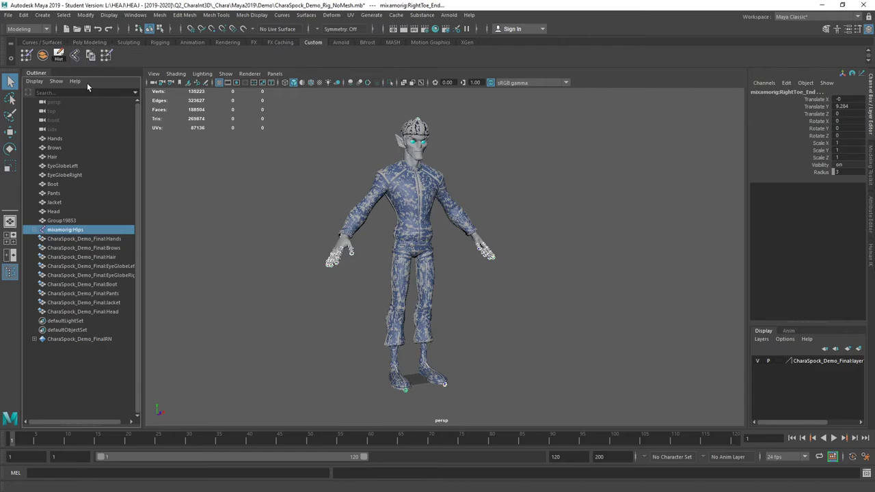
pyautogui.click(63, 15)
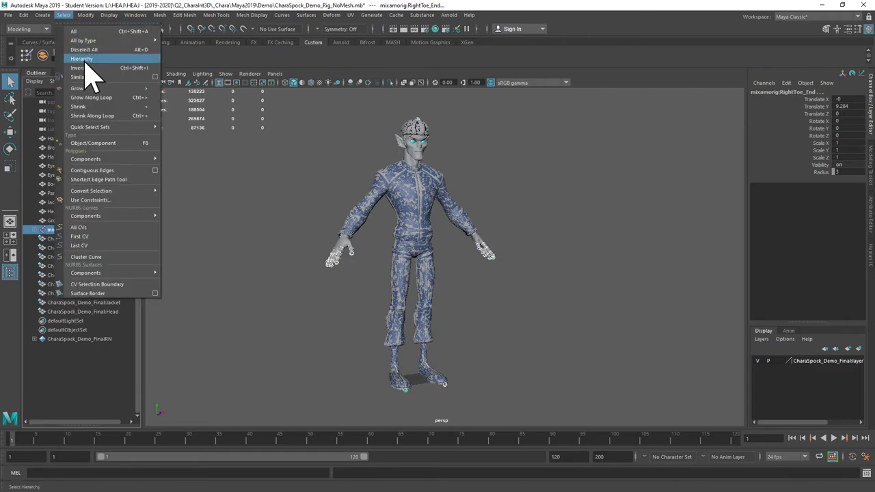
pyautogui.moveTo(85, 60); pyautogui.dragTo(127, 55, button='middle')
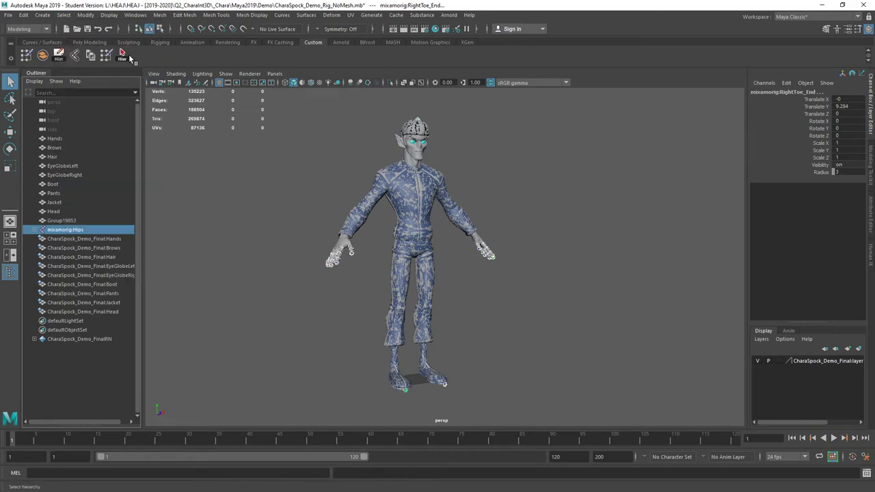
pyautogui.click(125, 58)
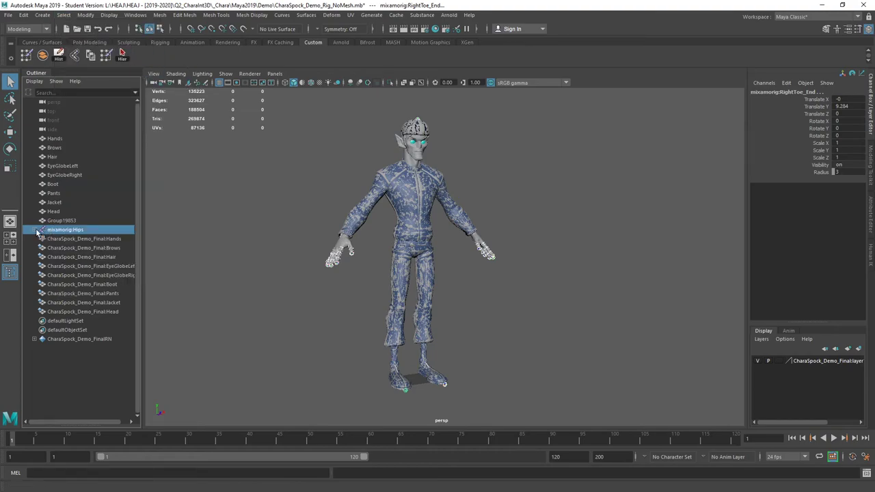
# Step: Test the new Hier shortcut on mixamorig:Hips, expanding the skeleton to check which joints are selected and collapsing it again
pyautogui.click(259, 230)
pyautogui.click(84, 229)
pyautogui.click(123, 54)
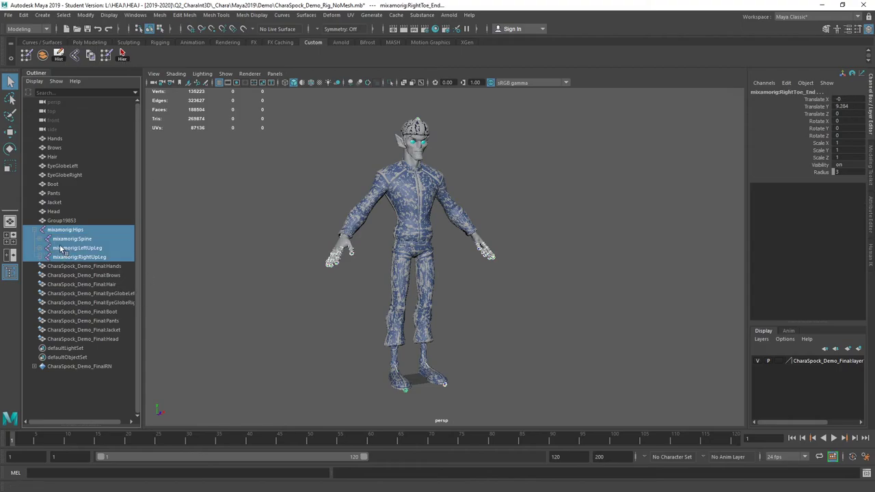
pyautogui.click(35, 230)
pyautogui.keyDown('shift'); pyautogui.click(35, 230); pyautogui.keyUp('shift')
pyautogui.click(35, 230)
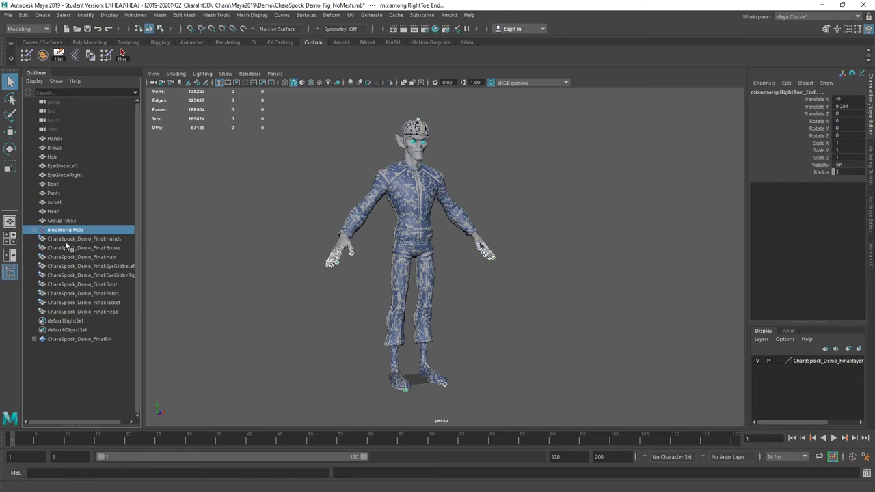
# Step: Bind the Hands mesh to all selected joints under mixamorig:Hips using Bind Skin with Selected joints, Closest distance and 5 max influences
pyautogui.click(180, 229)
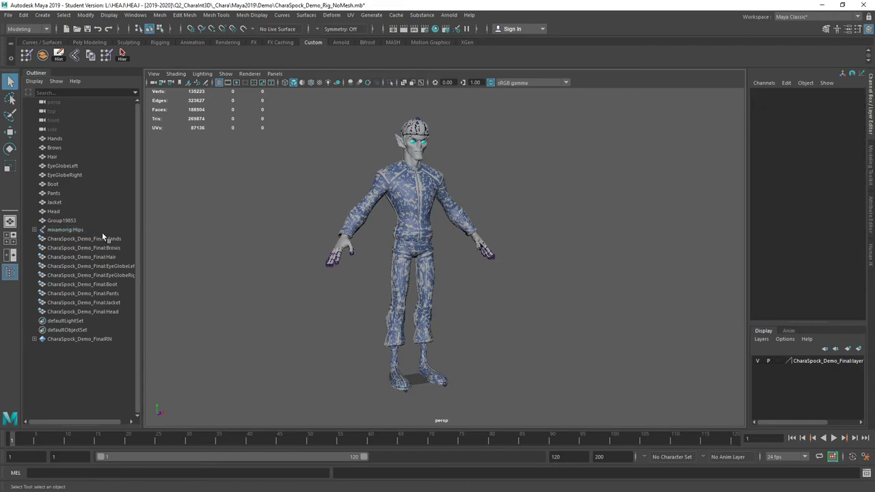
pyautogui.click(100, 230)
pyautogui.click(123, 57)
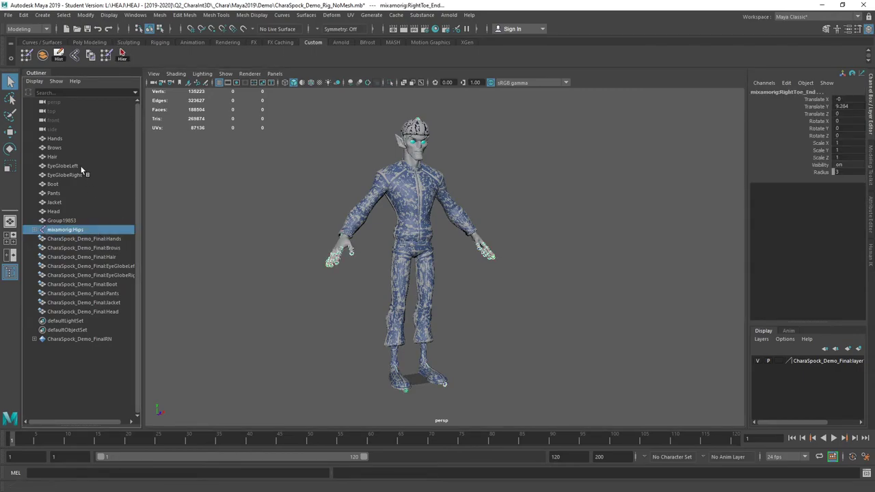
pyautogui.keyDown('ctrl'); pyautogui.click(54, 139); pyautogui.keyUp('ctrl')
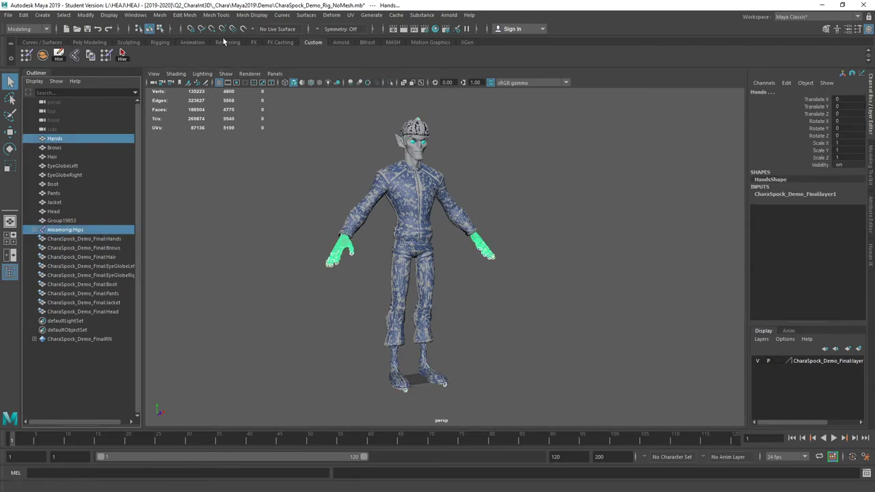
pyautogui.click(47, 30)
pyautogui.click(31, 49)
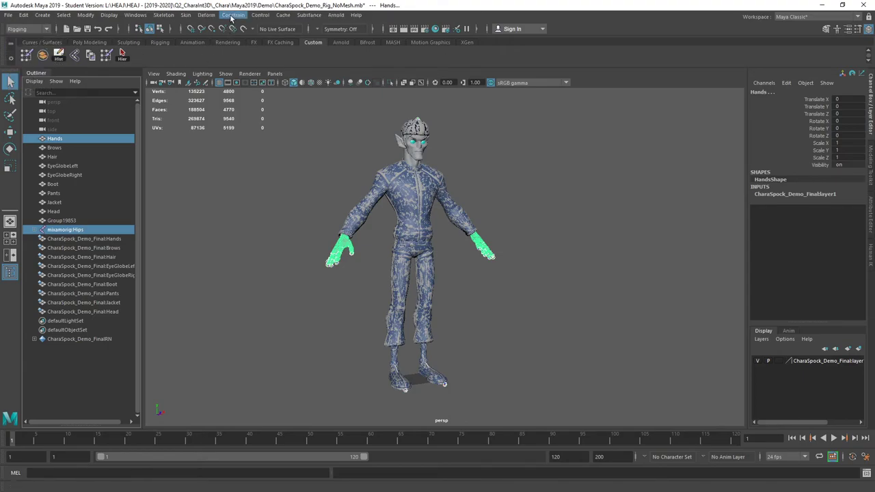
pyautogui.click(185, 15)
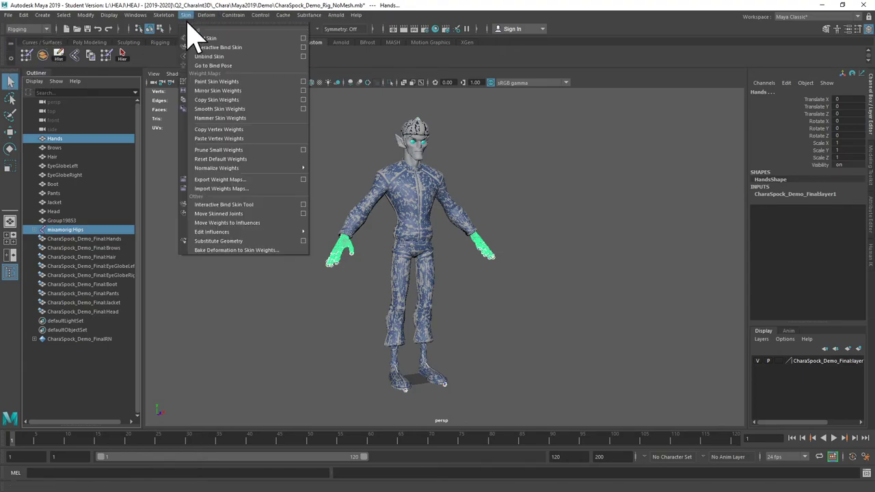
pyautogui.click(303, 38)
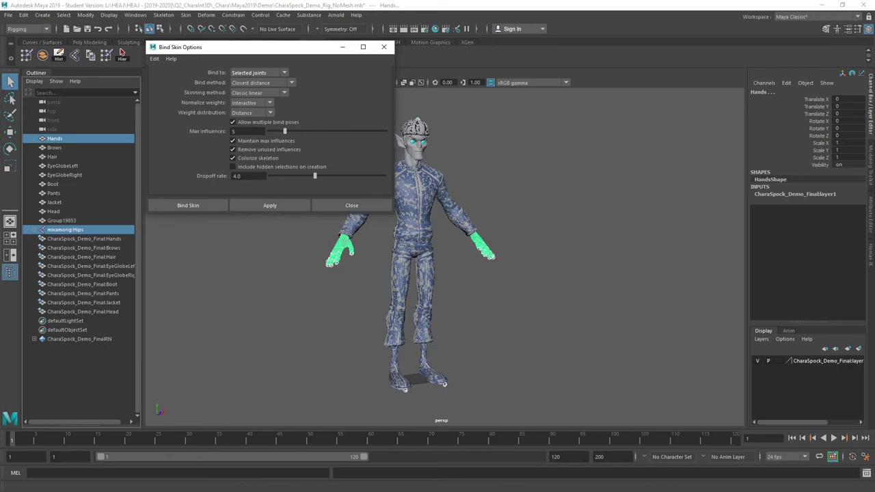
pyautogui.click(259, 207)
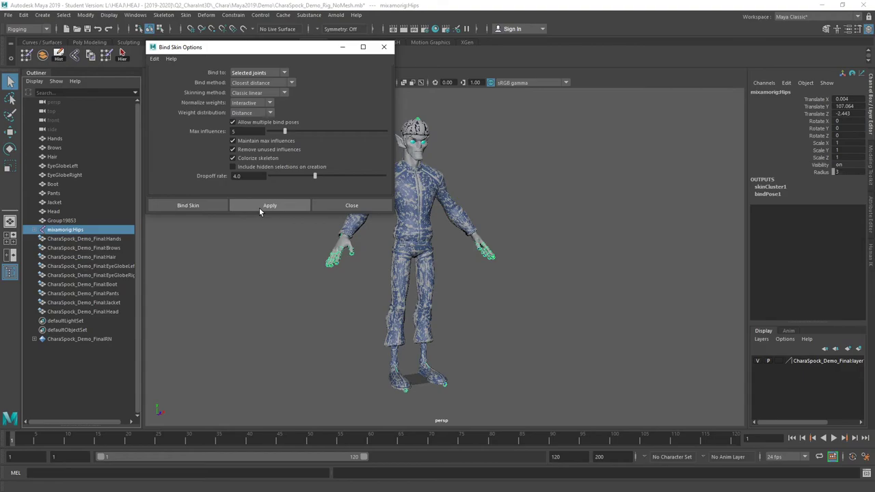
pyautogui.click(349, 206)
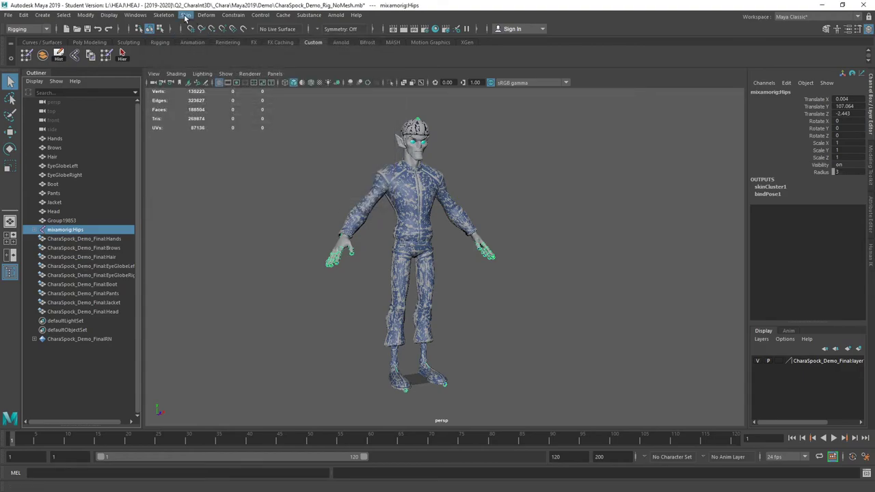
# Step: Delete the old Bind Skin shortcut from the Custom shelf and add the Bind Skin command to that shelf again
pyautogui.rightClick(75, 58)
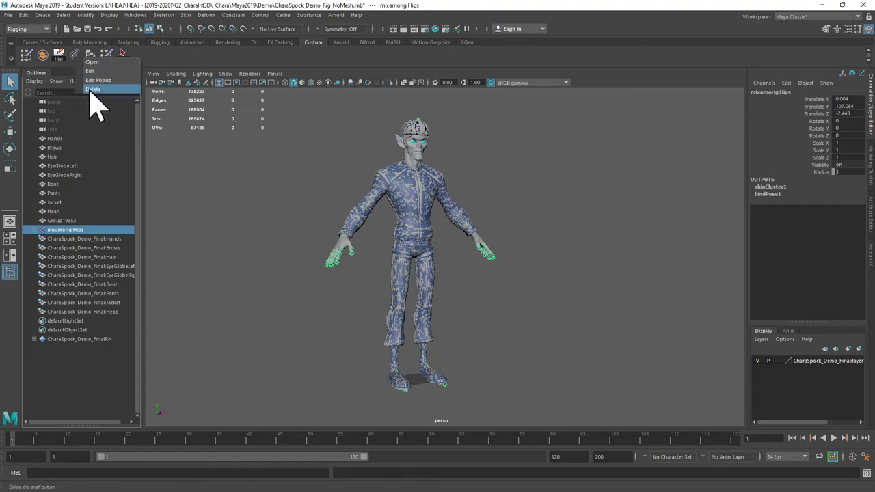
pyautogui.click(96, 103)
pyautogui.click(187, 15)
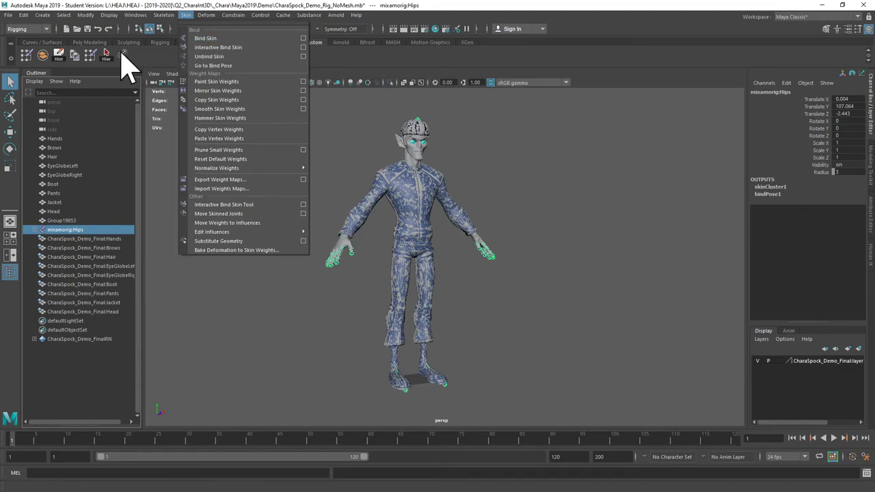
pyautogui.moveTo(124, 57); pyautogui.dragTo(124, 56, button='middle')
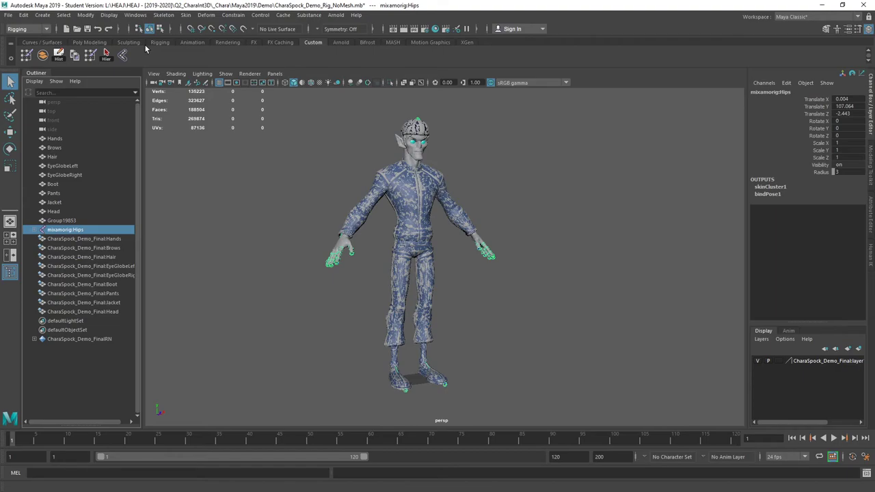
# Step: Select the full mixamorig:Hips joint hierarchy with the Brows mesh and bind Brows to those joints
pyautogui.click(187, 232)
pyautogui.click(79, 233)
pyautogui.click(105, 56)
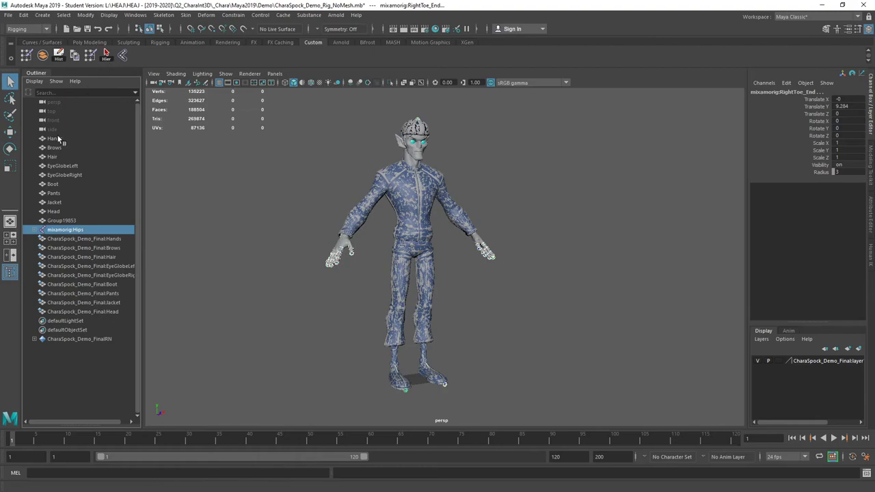
pyautogui.keyDown('ctrl'); pyautogui.click(56, 147); pyautogui.keyUp('ctrl')
pyautogui.click(123, 58)
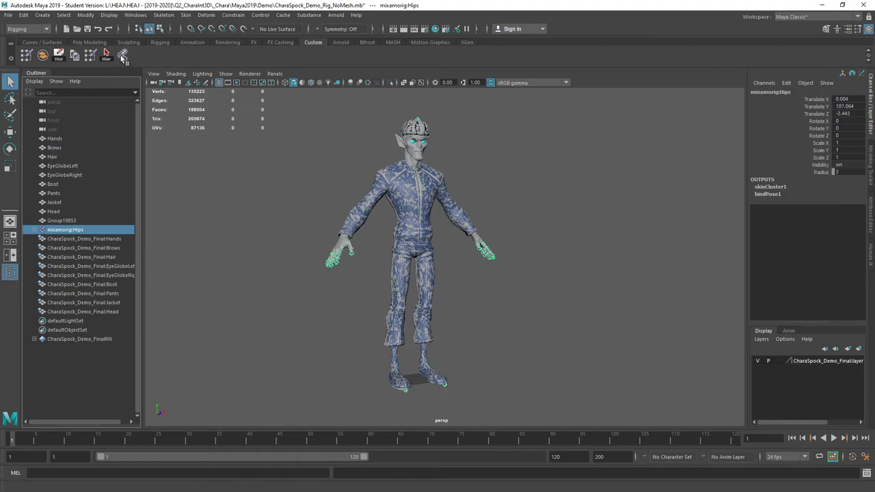
# Step: Bind the EyeGlobeLeft and EyeGlobeRight meshes, one at a time, to the full mixamorig:Hips joint hierarchy
pyautogui.click(107, 58)
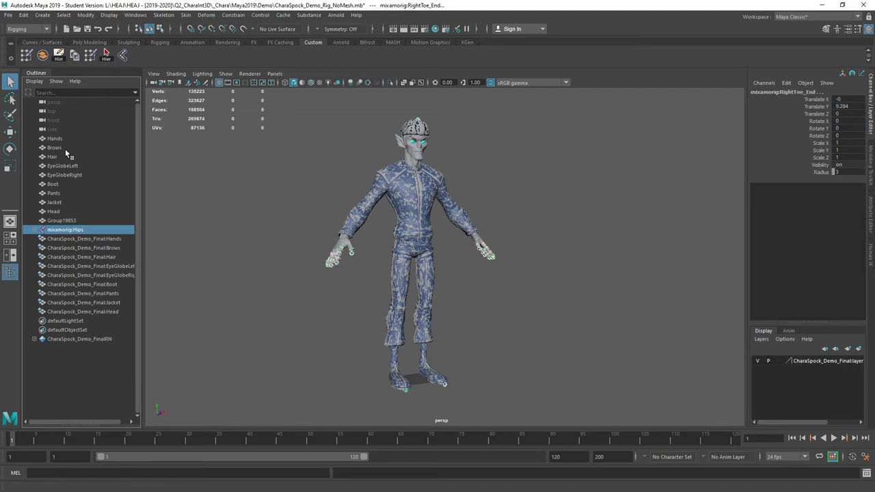
pyautogui.keyDown('ctrl'); pyautogui.click(62, 165); pyautogui.keyUp('ctrl')
pyautogui.click(122, 58)
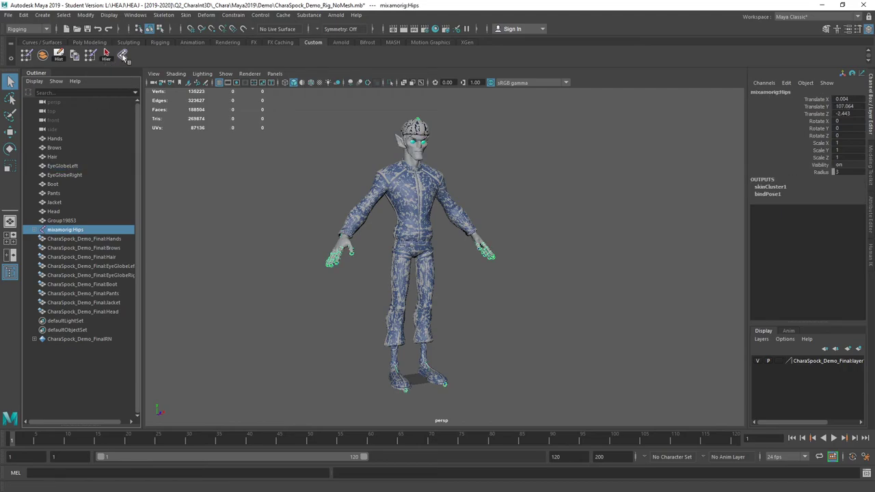
pyautogui.keyDown('ctrl'); pyautogui.click(79, 175); pyautogui.keyUp('ctrl')
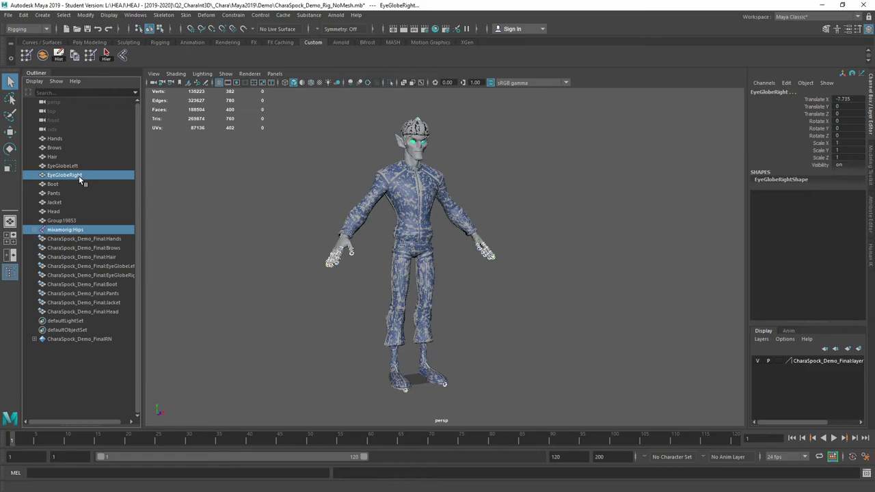
pyautogui.click(124, 58)
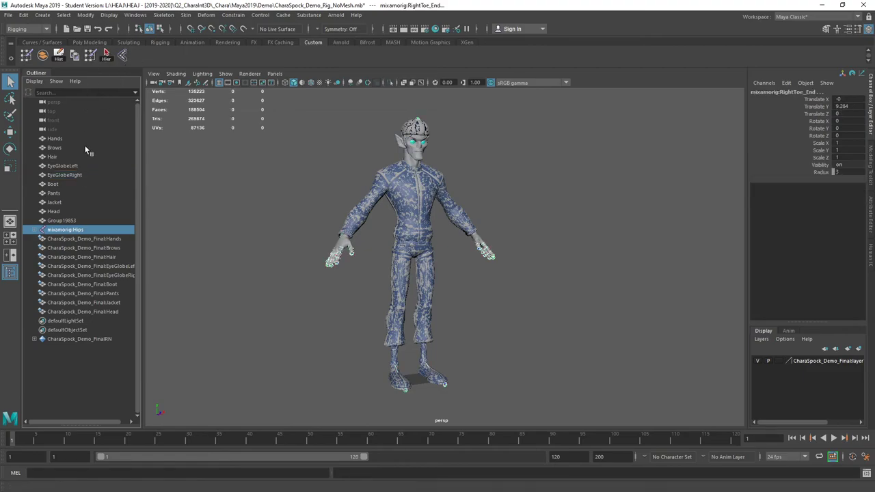
# Step: Bind the Boot mesh to the full mixamorig:Hips joint hierarchy and reselect it to check its skin cluster
pyautogui.keyDown('ctrl'); pyautogui.click(54, 184); pyautogui.keyUp('ctrl')
pyautogui.click(123, 59)
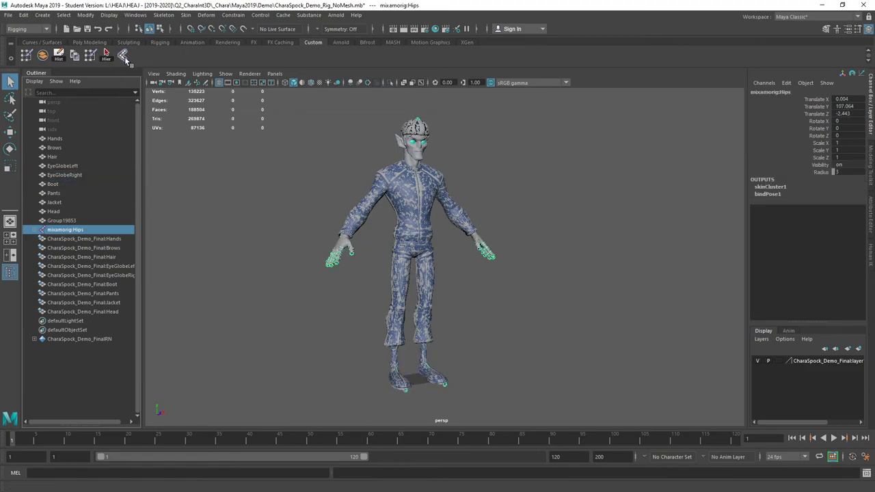
pyautogui.keyDown('ctrl'); pyautogui.click(59, 182); pyautogui.keyUp('ctrl')
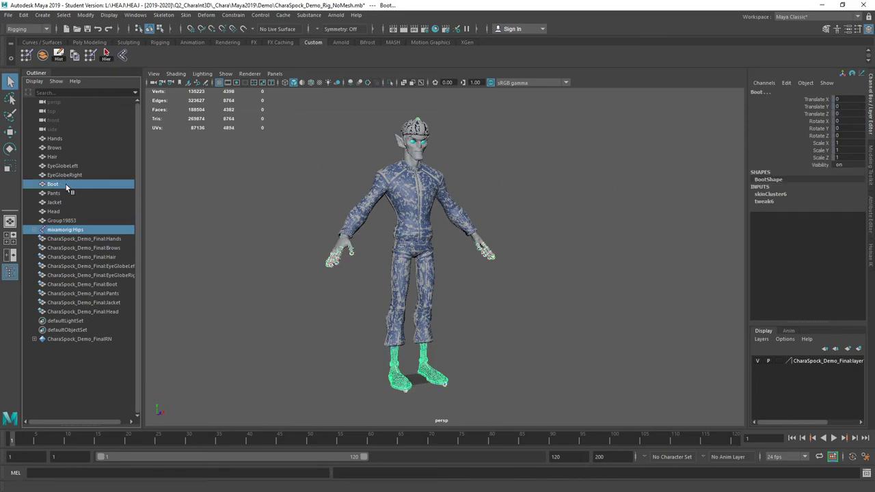
pyautogui.click(123, 58)
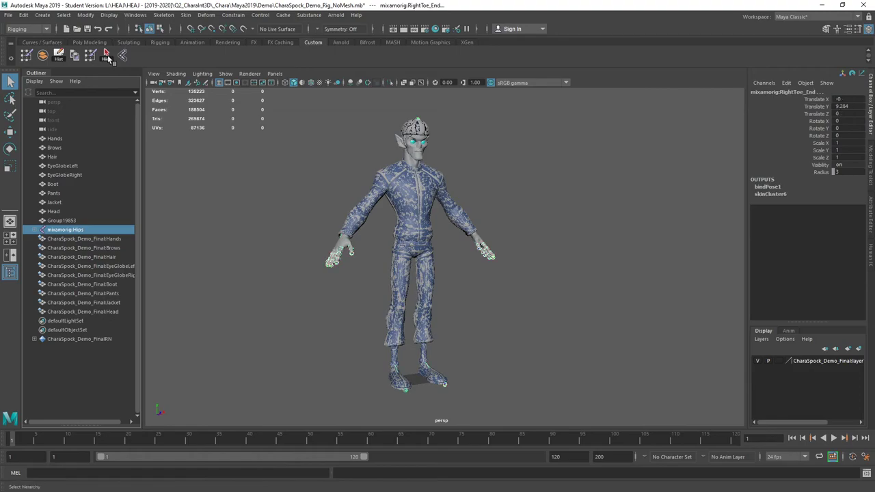
# Step: Bind the Pants, Jacket and Head meshes, one at a time, to the full mixamorig:Hips joint hierarchy and clear the selection
pyautogui.keyDown('ctrl'); pyautogui.click(54, 193); pyautogui.keyUp('ctrl')
pyautogui.click(123, 59)
pyautogui.keyDown('ctrl'); pyautogui.click(54, 203); pyautogui.keyUp('ctrl')
pyautogui.click(124, 58)
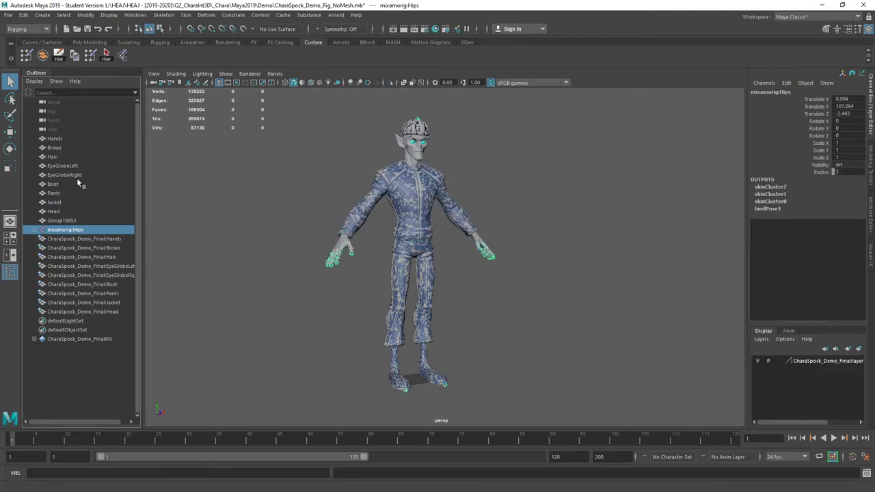
pyautogui.keyDown('ctrl'); pyautogui.click(54, 211); pyautogui.keyUp('ctrl')
pyautogui.click(123, 58)
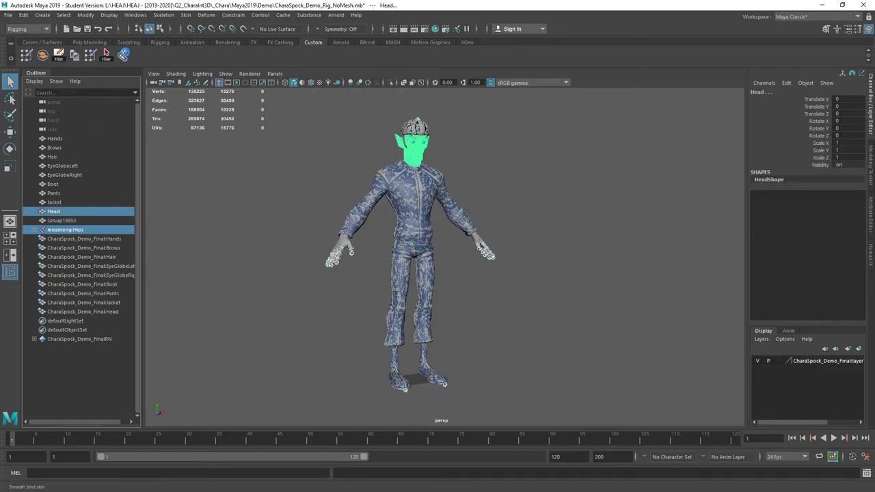
pyautogui.click(238, 207)
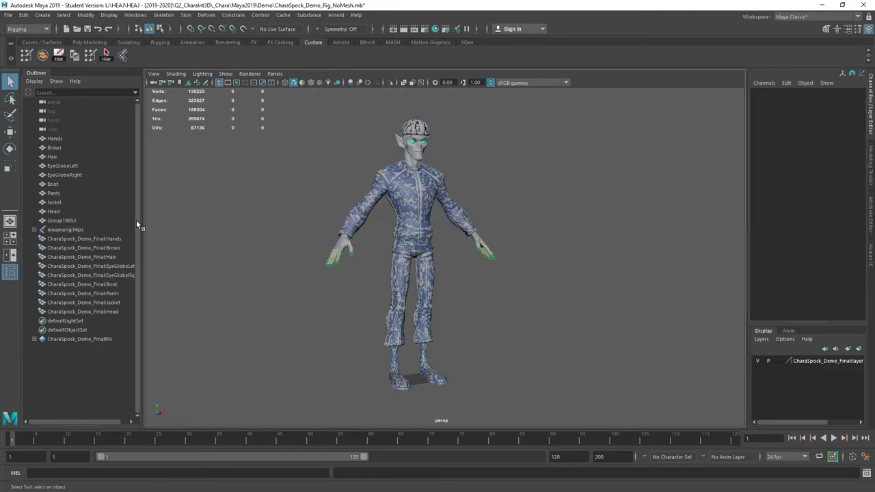
# Step: Check the Hands, Brows and Hair meshes for skin clusters and bind Hair to the full mixamorig:Hips joint hierarchy
pyautogui.click(58, 139)
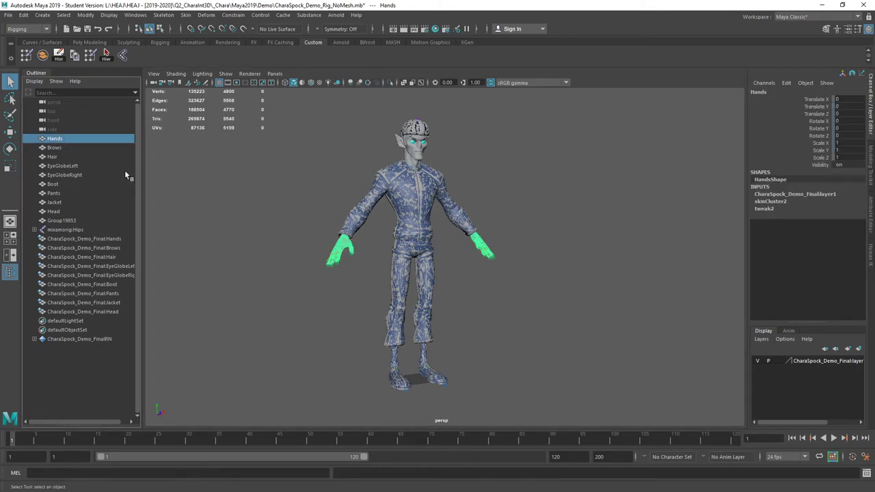
pyautogui.click(58, 147)
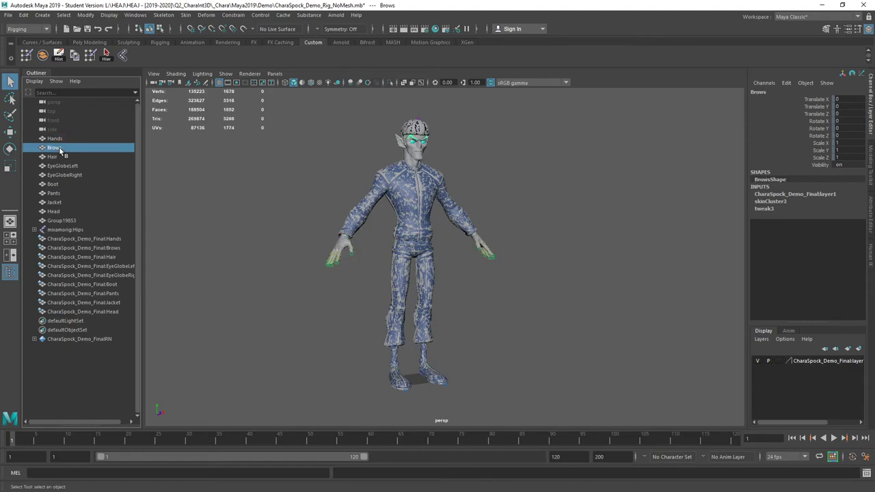
pyautogui.click(56, 156)
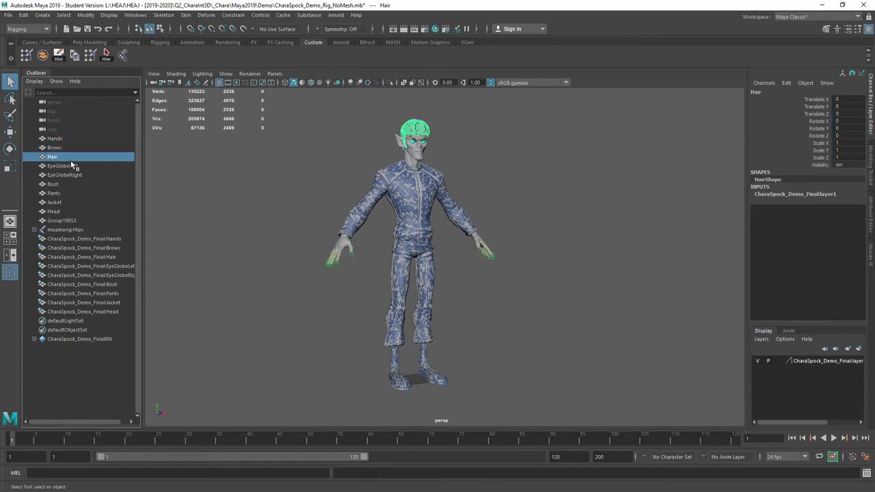
pyautogui.click(64, 229)
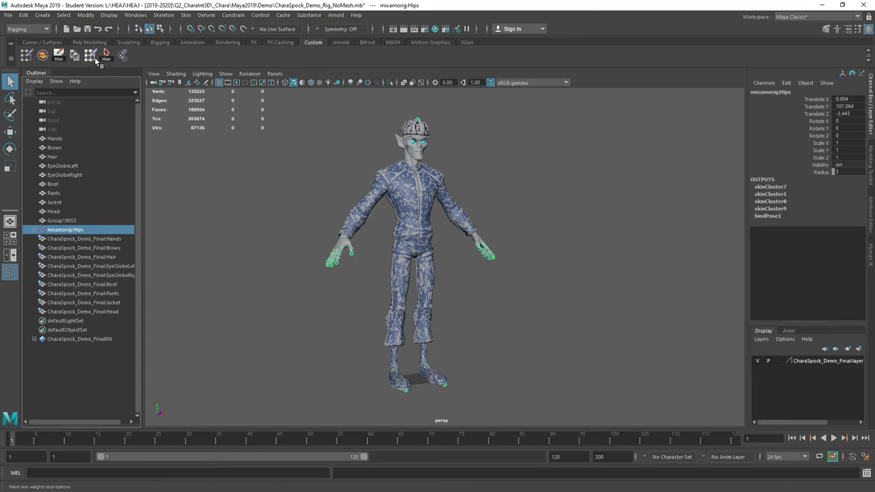
pyautogui.keyDown('ctrl'); pyautogui.click(55, 158); pyautogui.keyUp('ctrl')
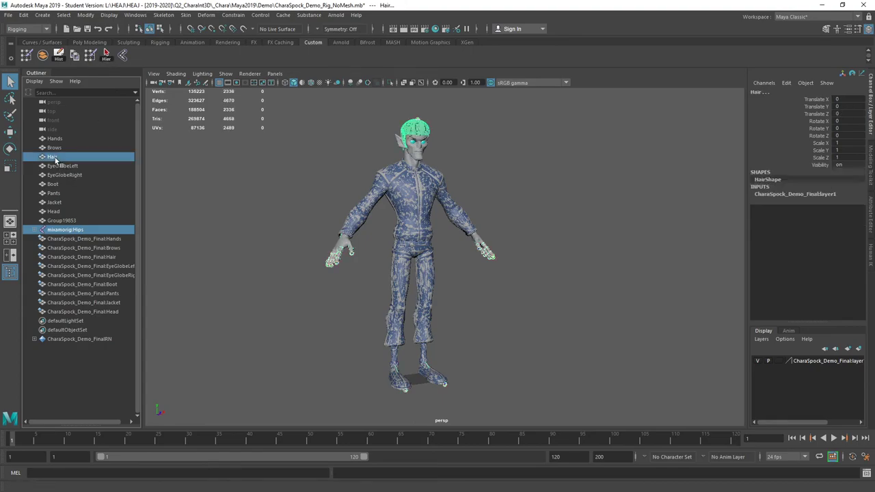
pyautogui.click(125, 55)
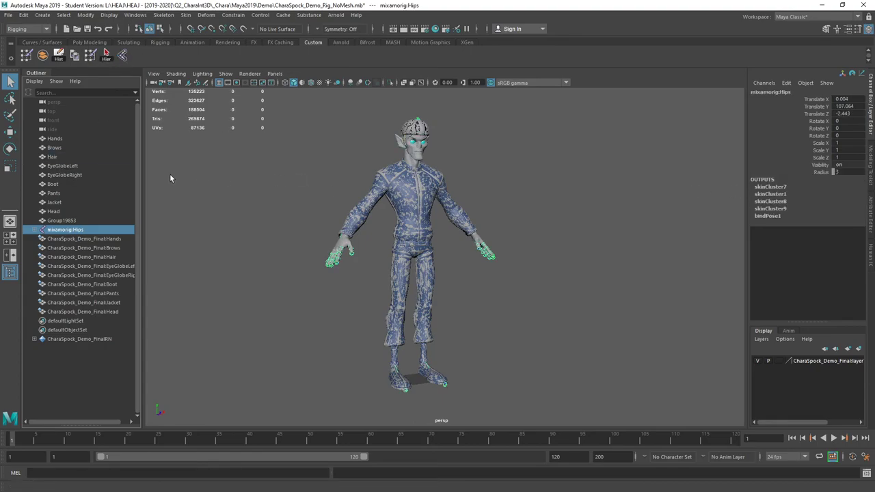
# Step: Check the inputs of the Hair, EyeGlobeLeft, Boot, Pants, Jacket and Head meshes for a skin cluster
pyautogui.click(52, 158)
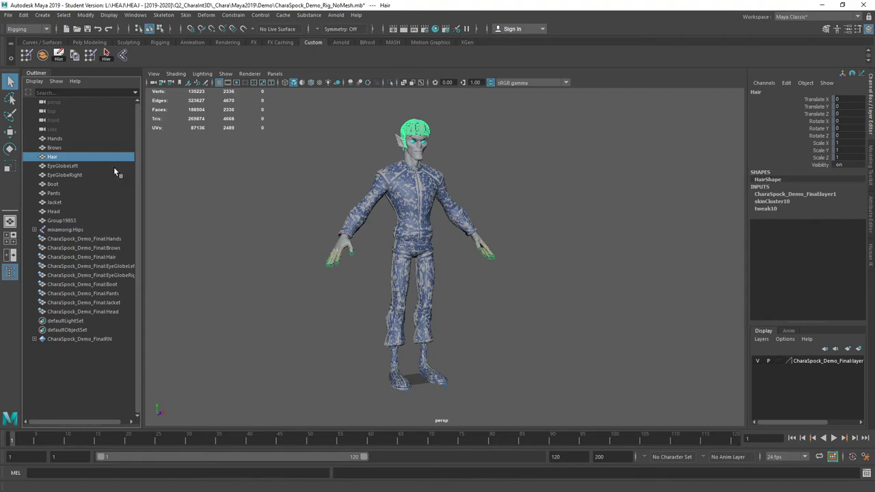
pyautogui.click(71, 166)
pyautogui.click(69, 183)
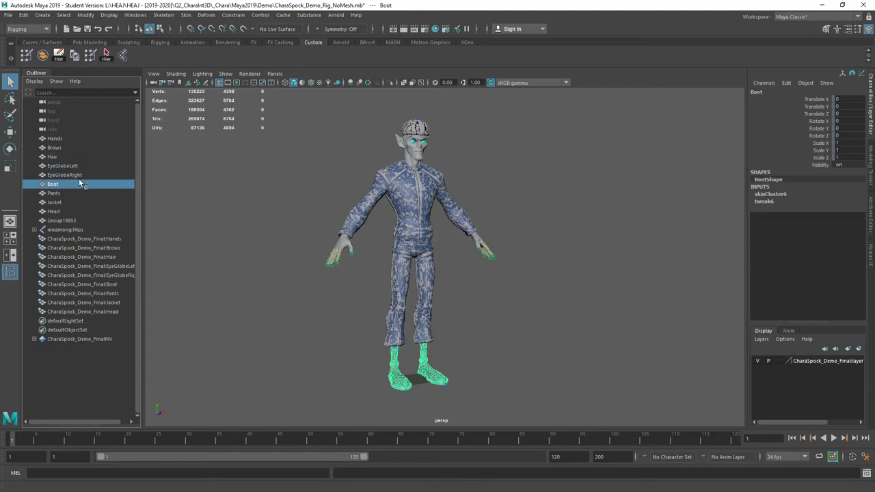
pyautogui.click(52, 194)
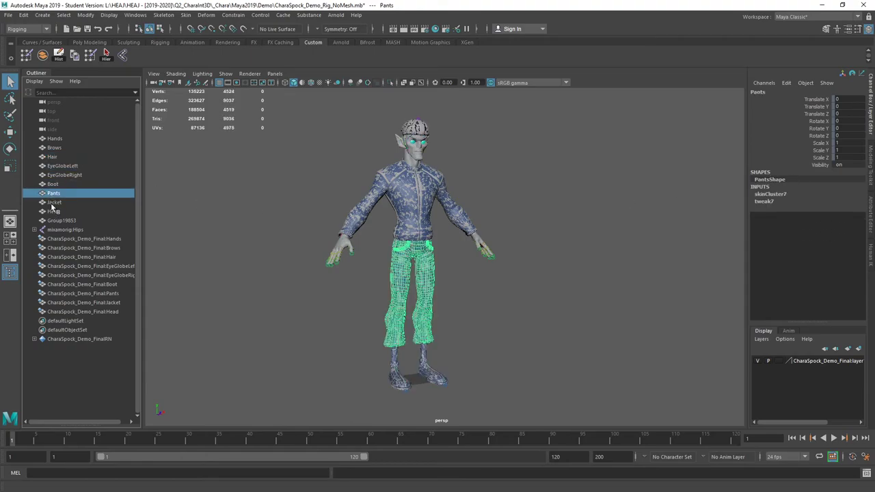
pyautogui.click(53, 203)
pyautogui.click(54, 213)
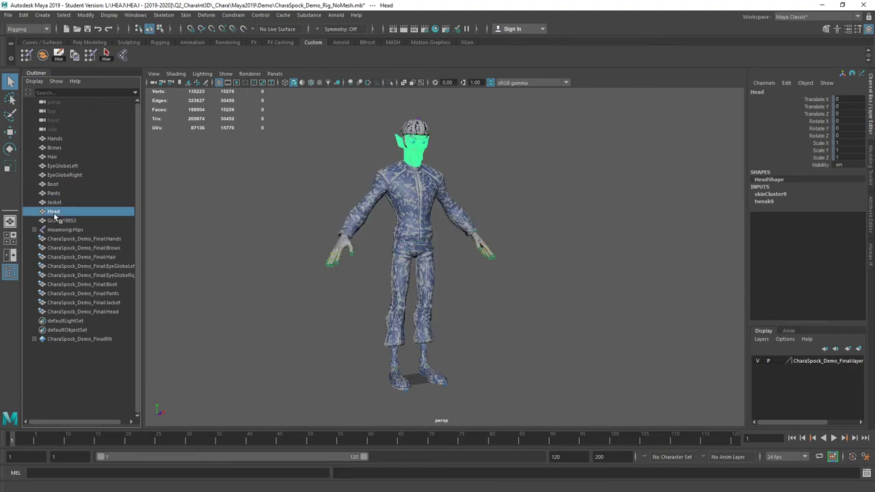
pyautogui.click(502, 175)
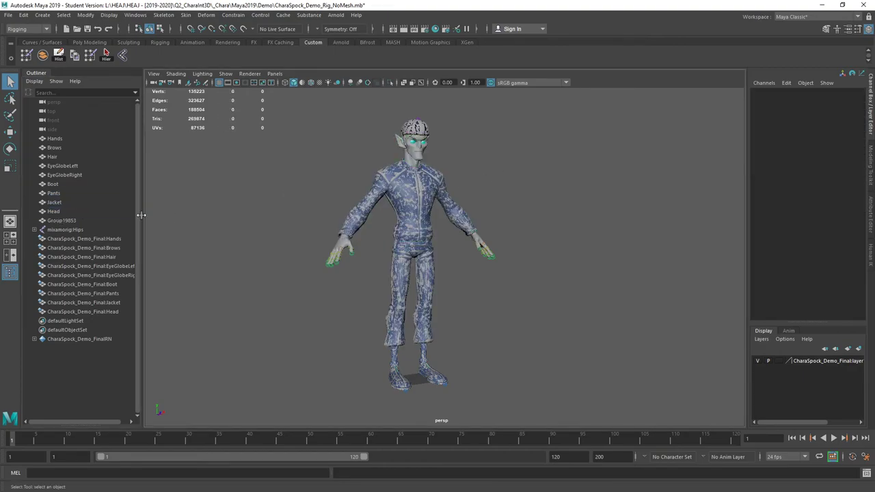
# Step: Rotate the mixamorig:RightArm joint to test how the jacket and hand meshes deform, and undo the rotation
pyautogui.click(64, 230)
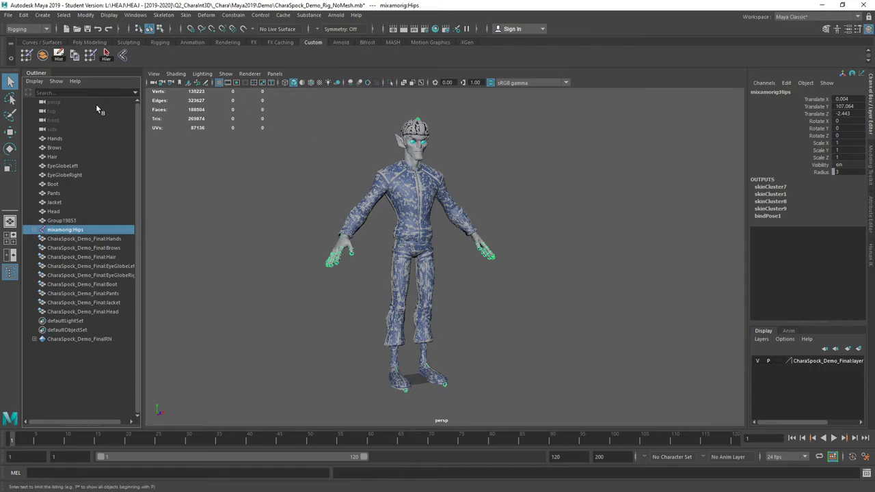
pyautogui.press('e')
pyautogui.click(322, 186)
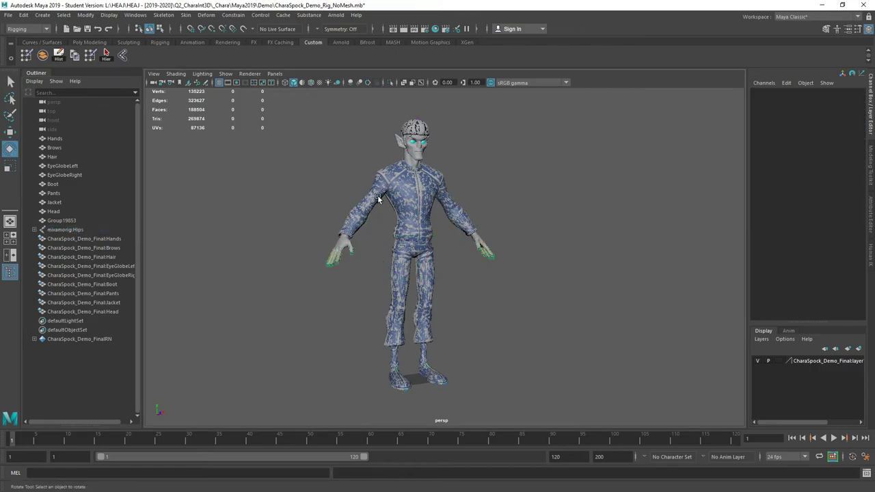
pyautogui.click(378, 198)
pyautogui.click(361, 179)
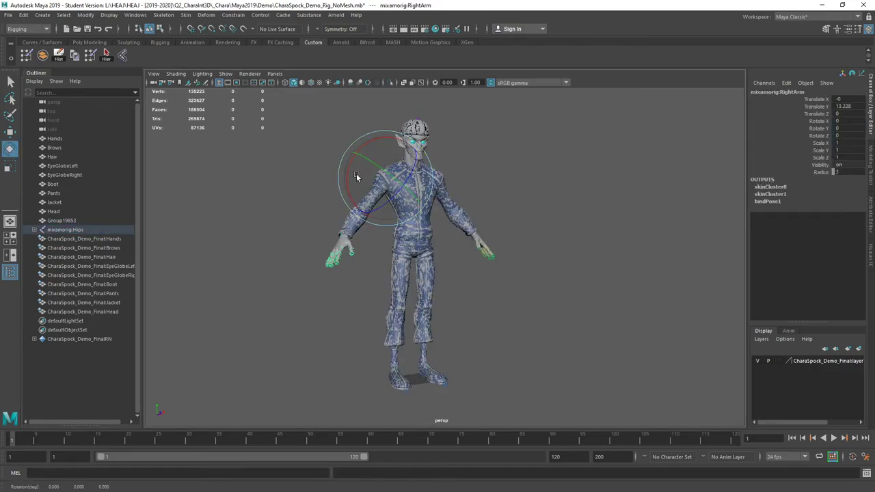
pyautogui.moveTo(358, 172); pyautogui.dragTo(376, 176)
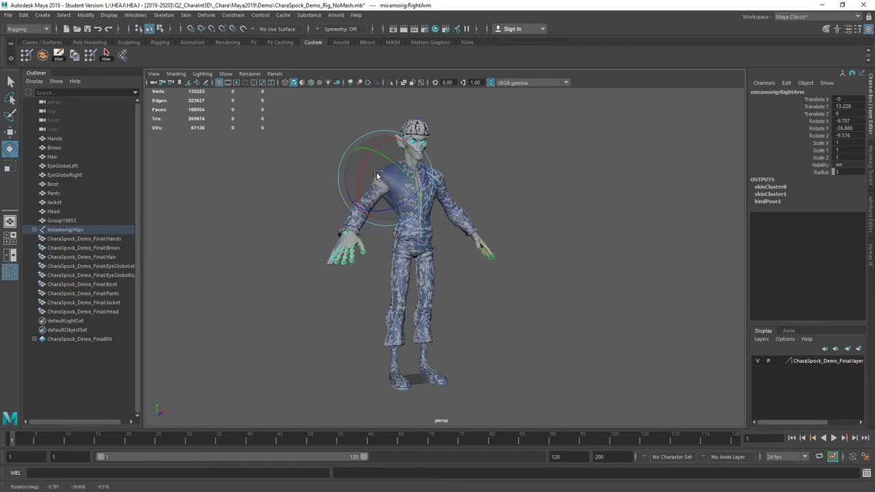
pyautogui.hotkey('ctrl', 'z')
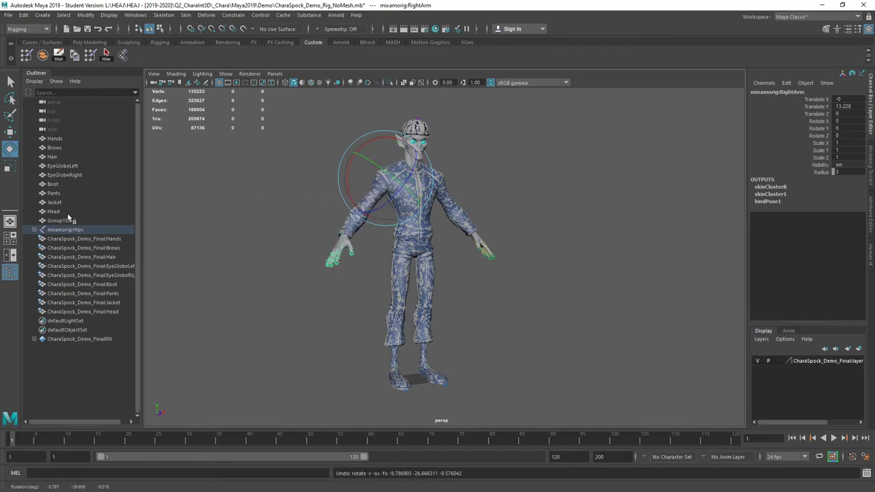
# Step: Unload the CharaSpock_Demo_Final.mb reference in the Reference Editor to inspect the local meshes alone, and reload it
pyautogui.click(8, 14)
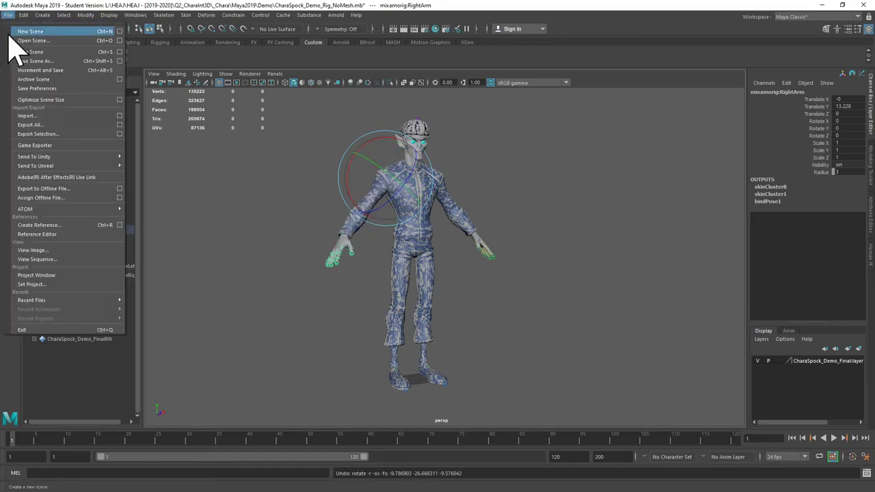
pyautogui.click(51, 234)
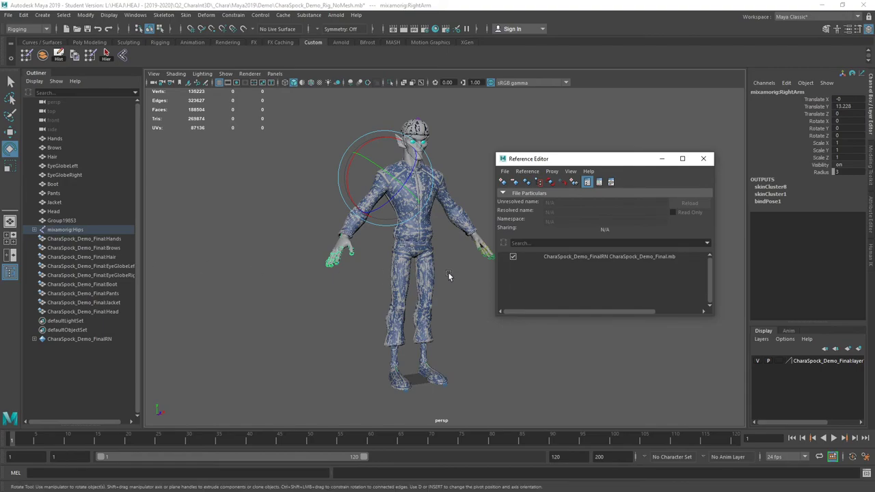
pyautogui.click(513, 257)
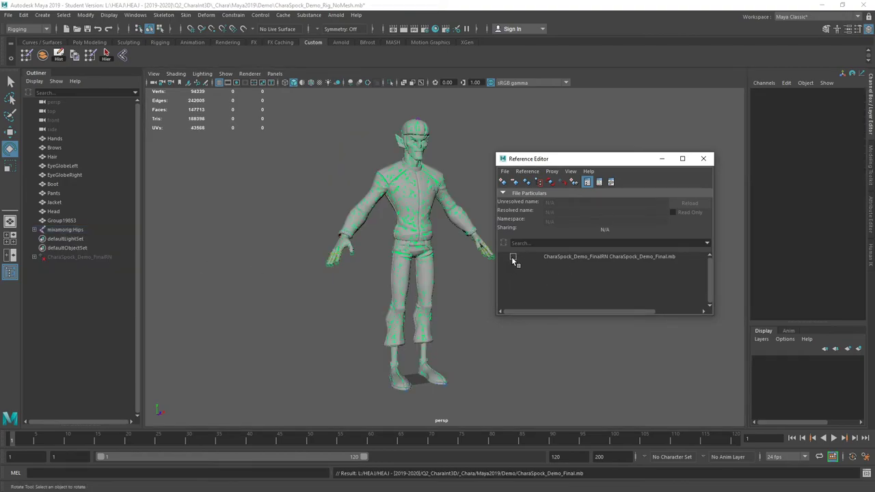
pyautogui.click(513, 258)
pyautogui.click(417, 258)
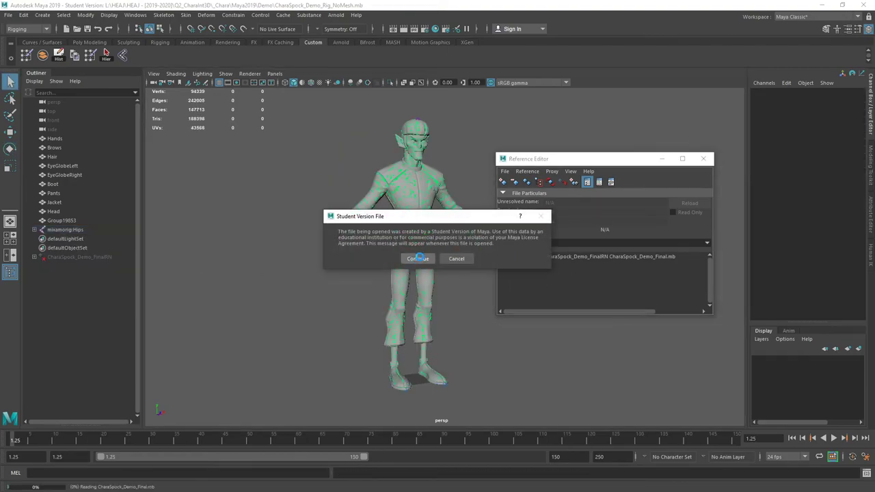
pyautogui.click(661, 159)
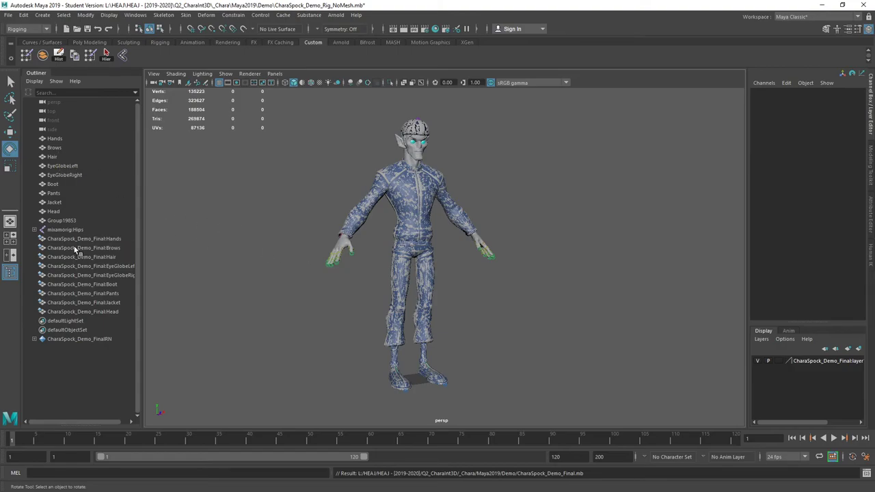
# Step: Duplicate the shading network of the referenced SHD_Clothes material in the Hypershade
pyautogui.keyDown('alt'); pyautogui.moveTo(349, 165); pyautogui.dragTo(304, 161); pyautogui.keyUp('alt')
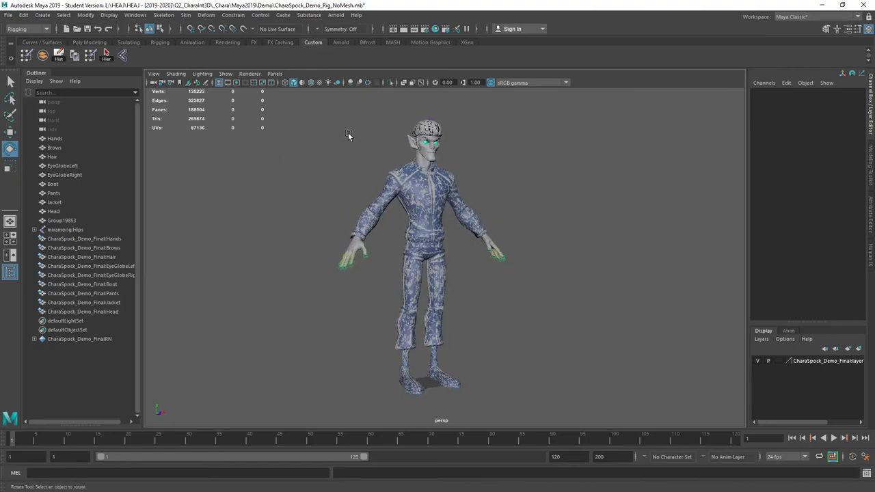
pyautogui.keyDown('alt'); pyautogui.moveTo(348, 134); pyautogui.dragTo(400, 72); pyautogui.keyUp('alt')
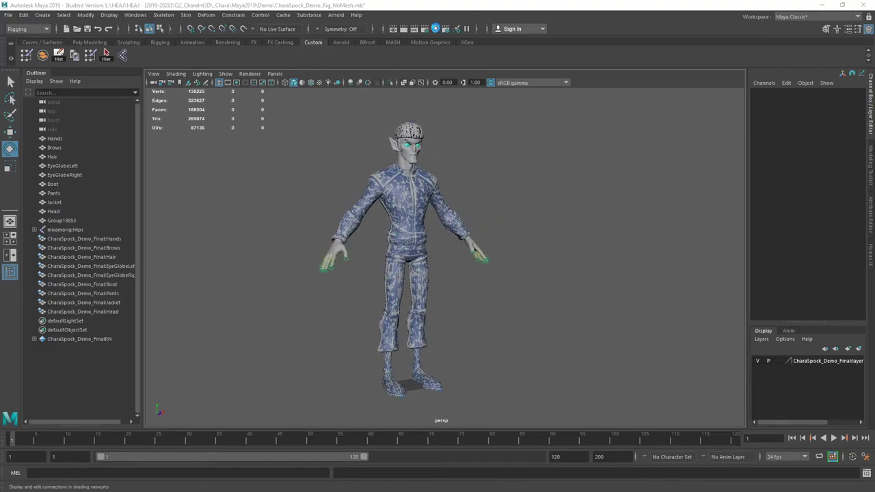
pyautogui.click(435, 28)
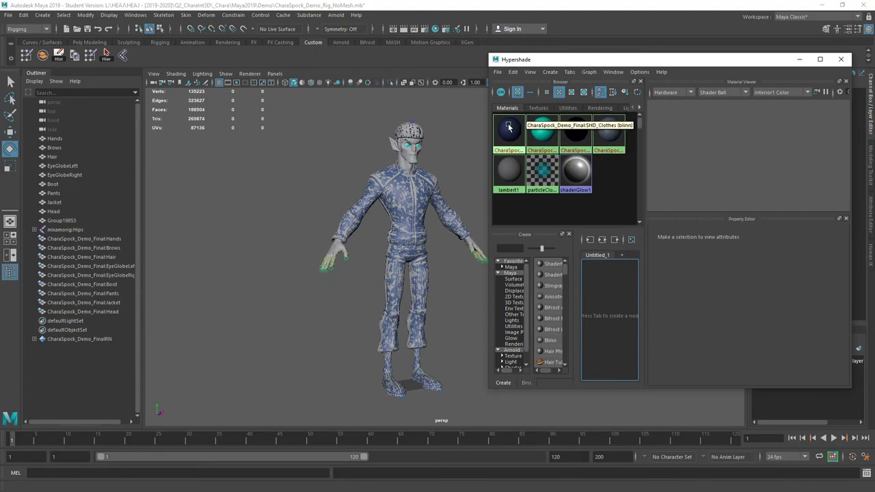
pyautogui.click(508, 127)
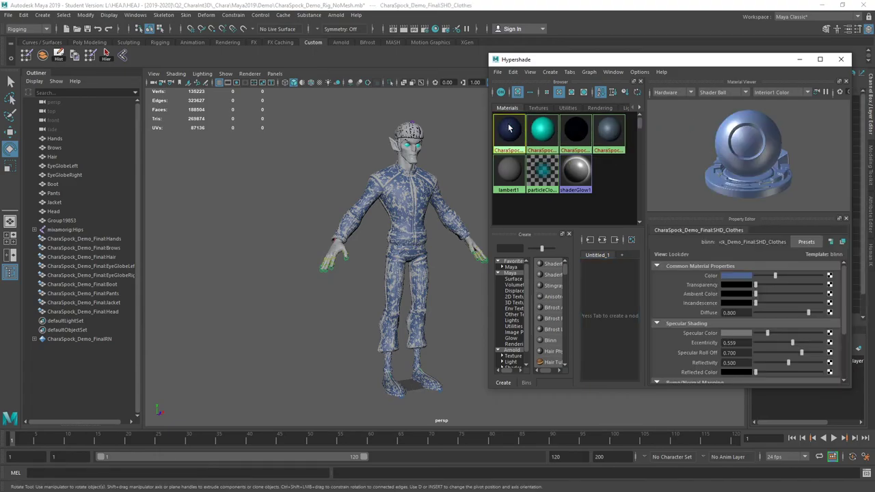
pyautogui.click(513, 72)
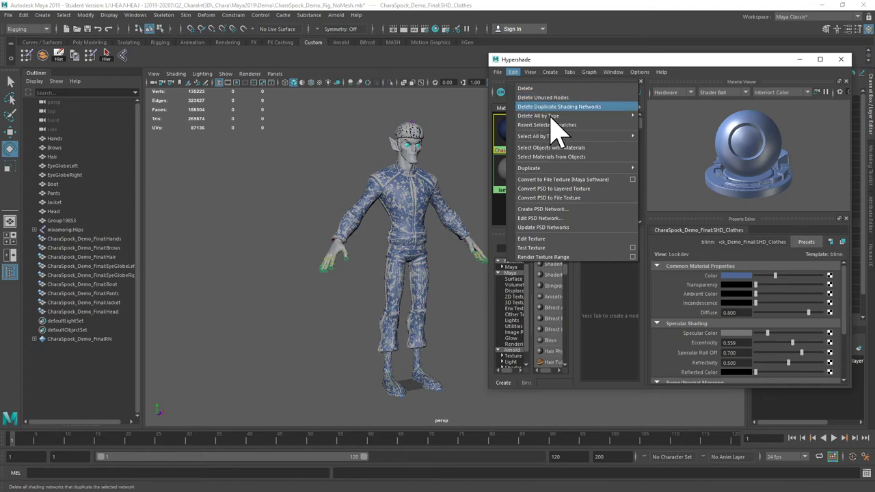
pyautogui.moveTo(540, 169)
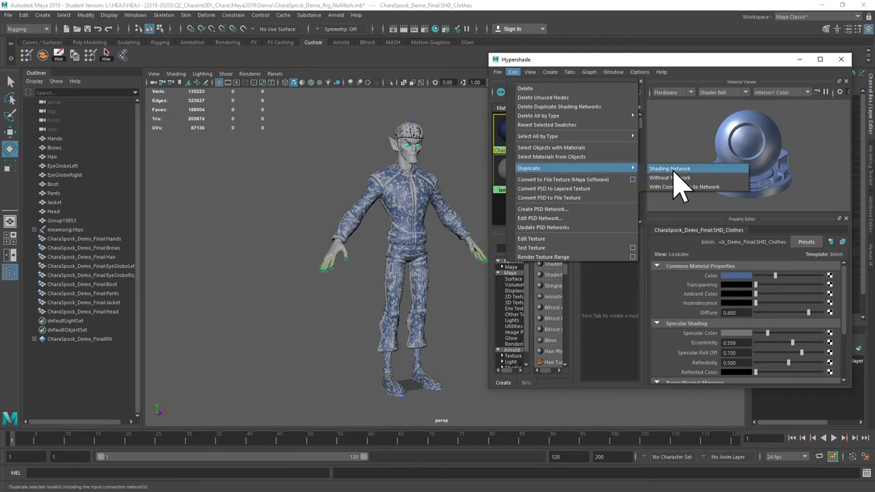
pyautogui.click(724, 169)
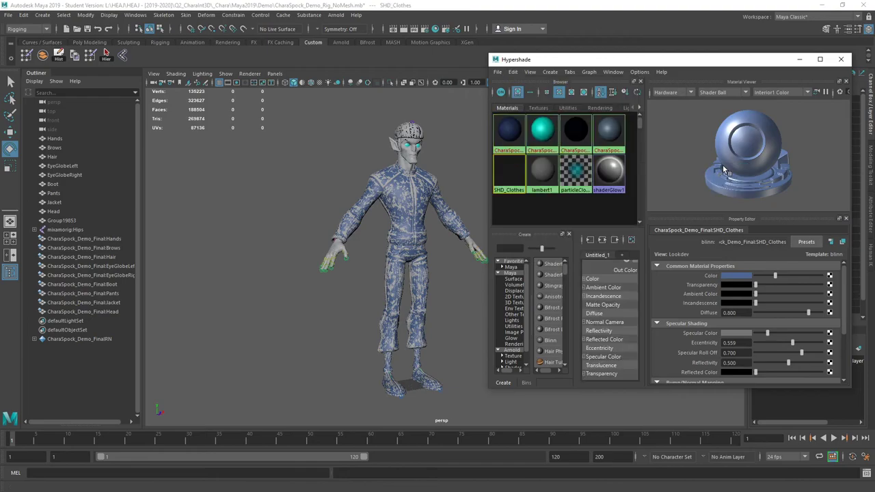
# Step: Duplicate the shading networks of the referenced SHD_Eye and SHD_Hair materials
pyautogui.click(543, 132)
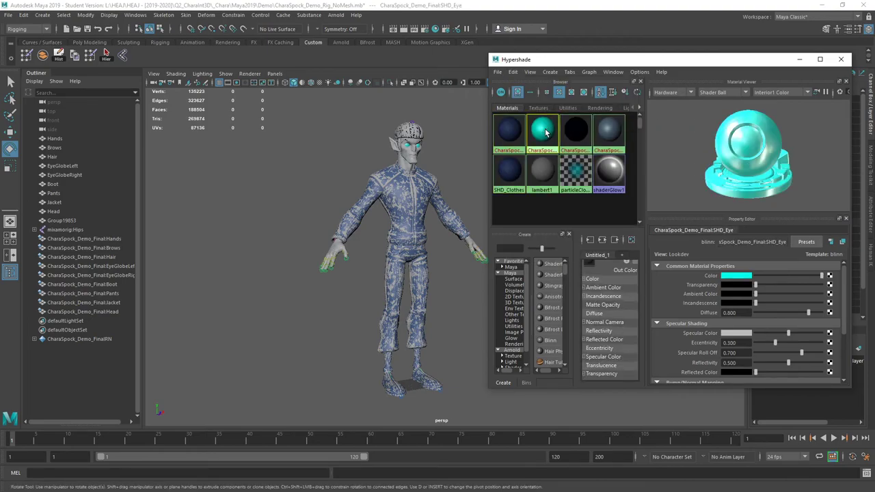
pyautogui.click(512, 72)
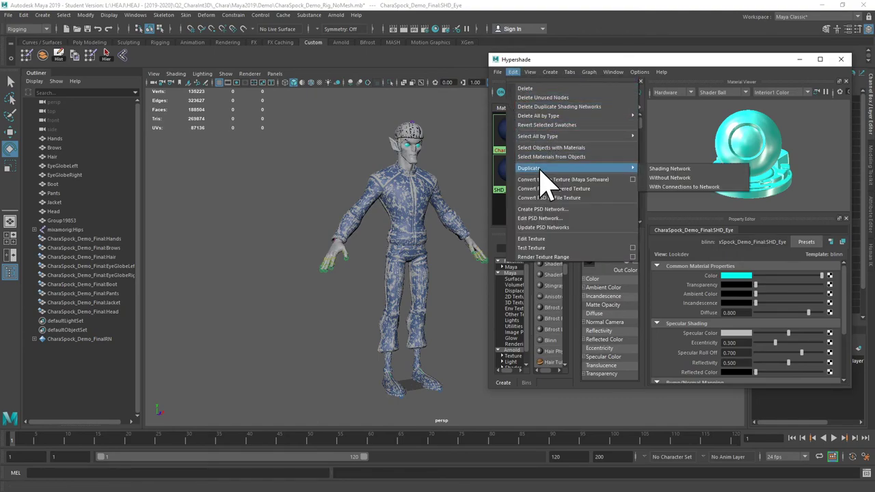
pyautogui.click(658, 168)
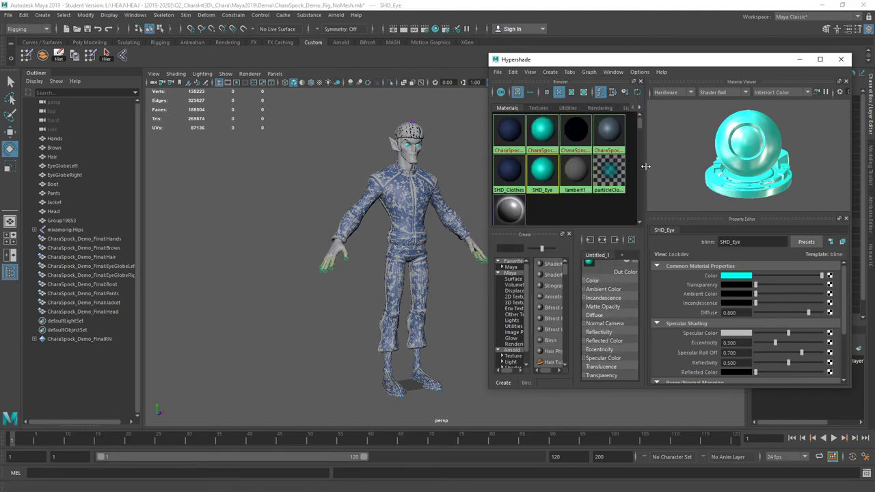
pyautogui.click(573, 129)
pyautogui.click(513, 72)
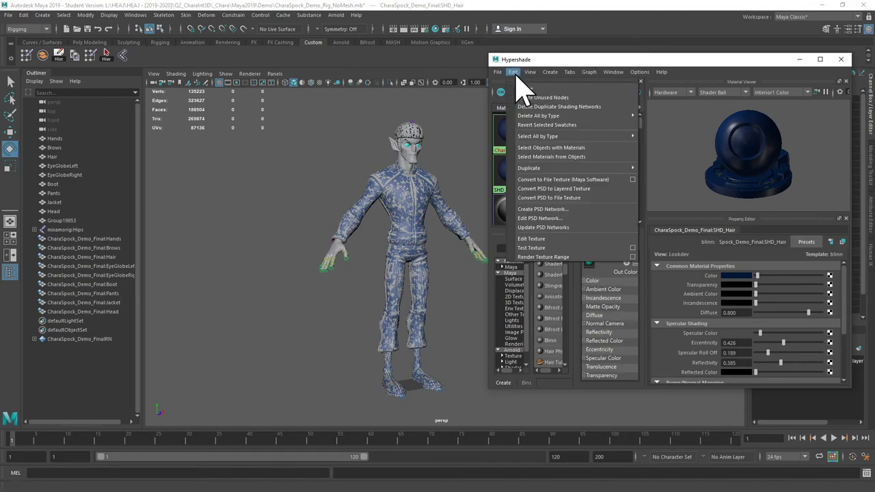
pyautogui.moveTo(542, 169)
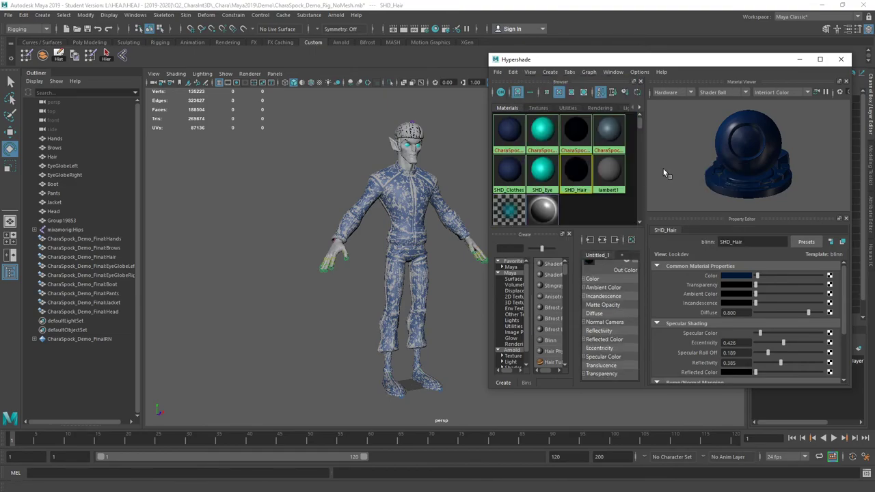
# Step: Duplicate the shading network of the referenced SHD_Skin material
pyautogui.click(610, 133)
pyautogui.click(513, 72)
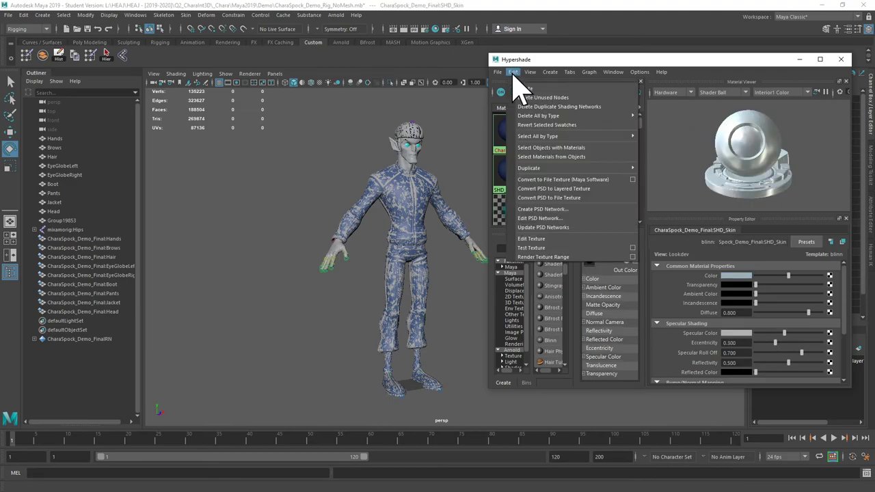
pyautogui.click(552, 157)
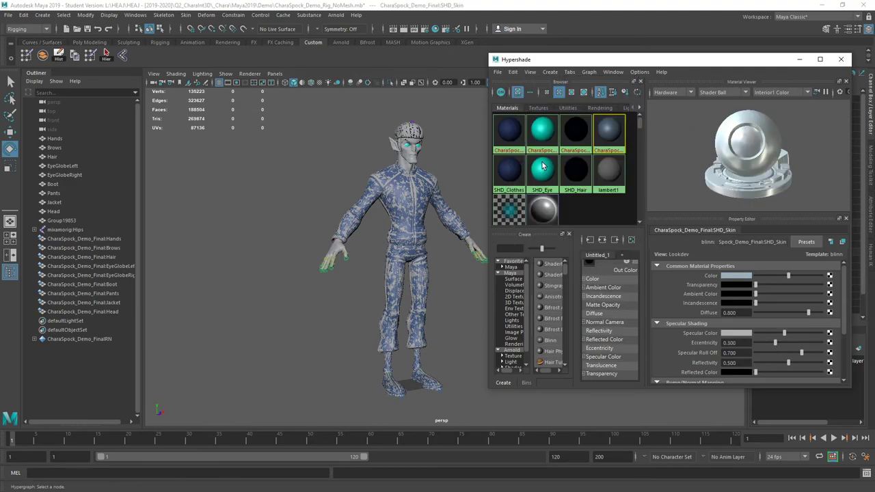
pyautogui.click(513, 72)
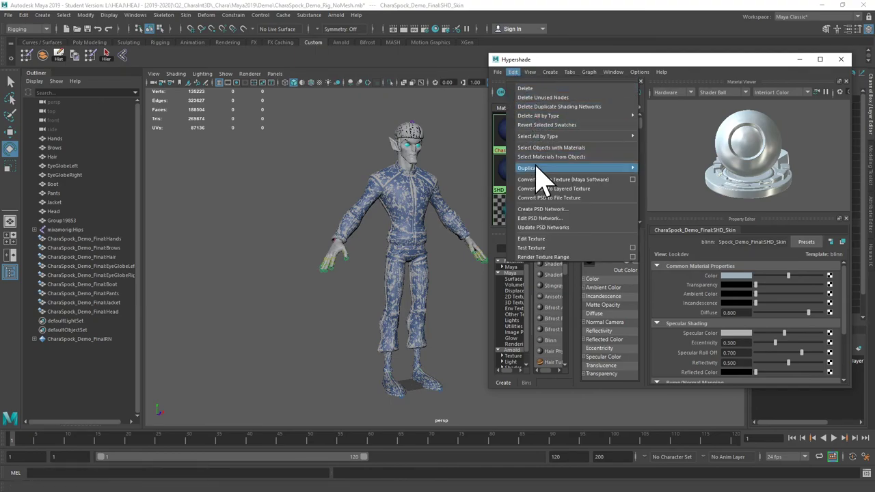
pyautogui.moveTo(578, 171)
pyautogui.click(660, 169)
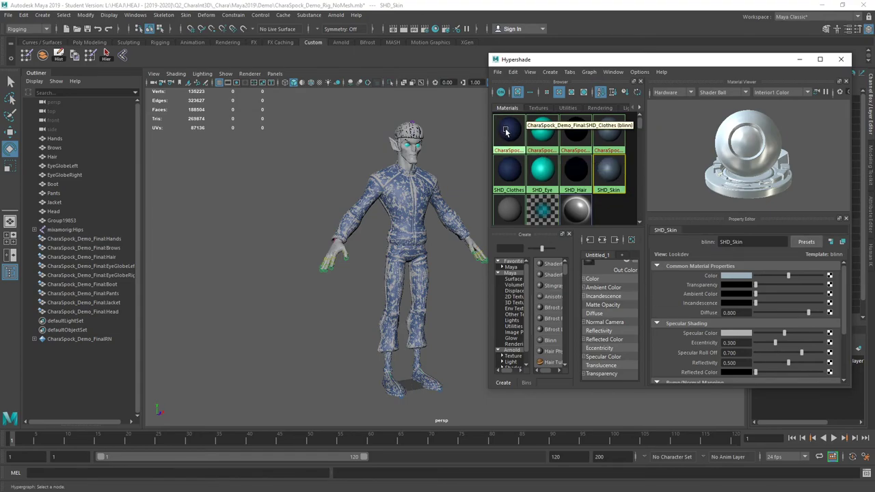
# Step: Select the objects using each referenced material and assign them the matching local SHD_Clothes, SHD_Eye, SHD_Hair and SHD_Skin duplicates
pyautogui.moveTo(508, 132); pyautogui.dragTo(543, 131, button='right')
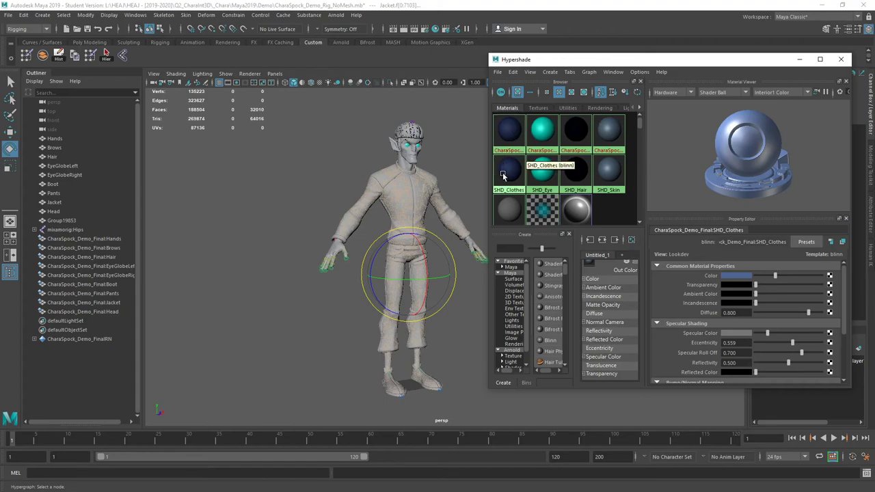
pyautogui.moveTo(506, 174); pyautogui.dragTo(582, 133, button='right')
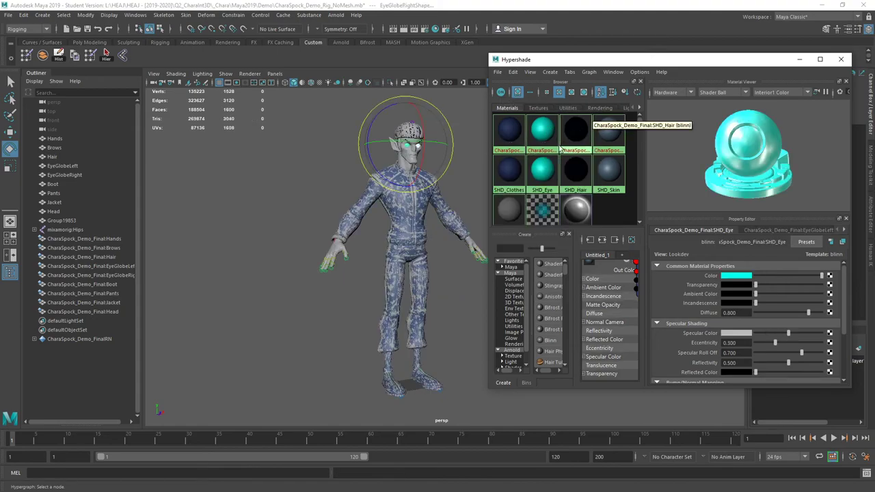
pyautogui.moveTo(538, 168); pyautogui.dragTo(653, 144, button='right')
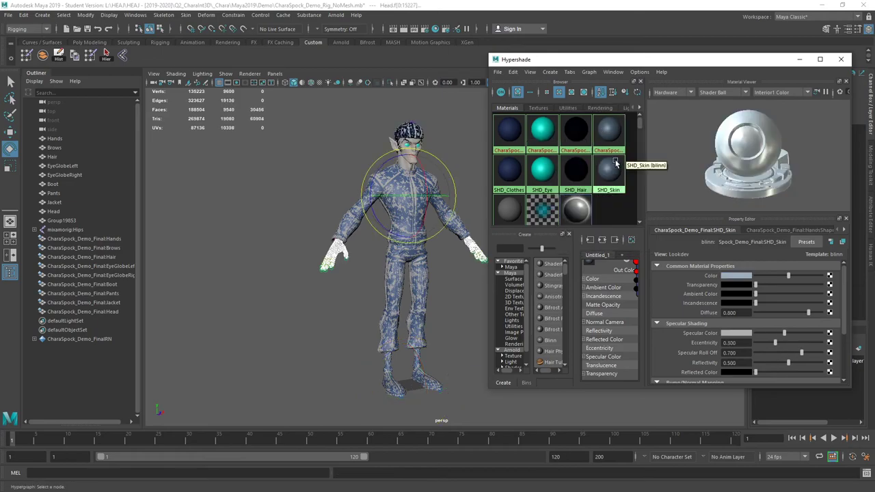
pyautogui.moveTo(610, 171); pyautogui.dragTo(605, 146, button='right')
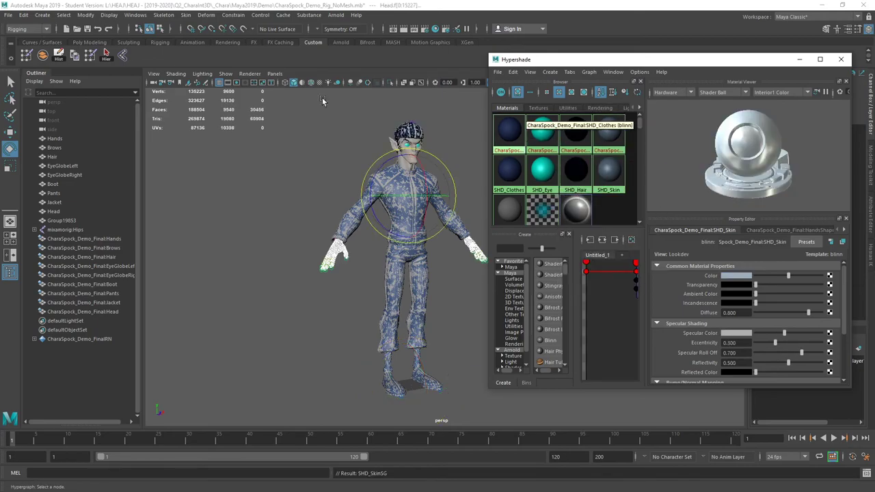
# Step: Unload the CharaSpock_Demo_Final.mb reference in the Reference Editor and select its entry
pyautogui.click(10, 17)
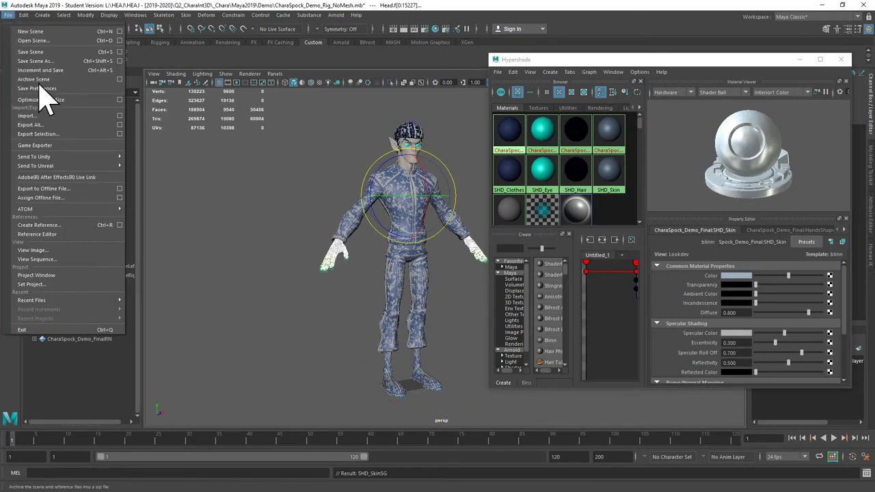
pyautogui.click(41, 235)
pyautogui.click(514, 258)
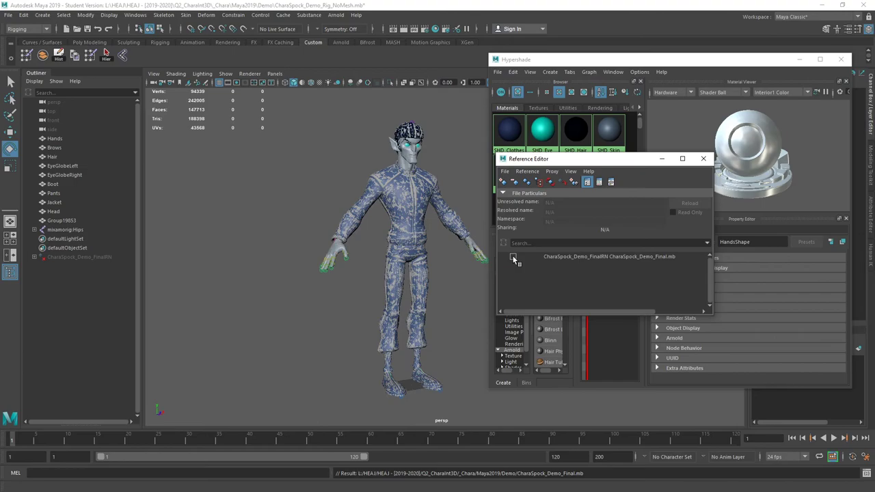
pyautogui.click(561, 255)
pyautogui.rightClick(561, 255)
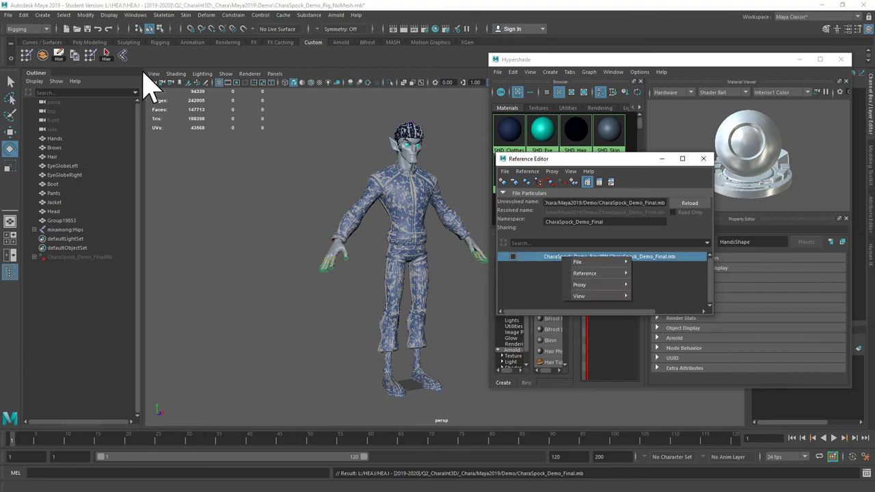
# Step: Save the scene as CharaSpock_Demo_FinalRig.mb in the Demo folder, accepting the student version notice
pyautogui.click(8, 14)
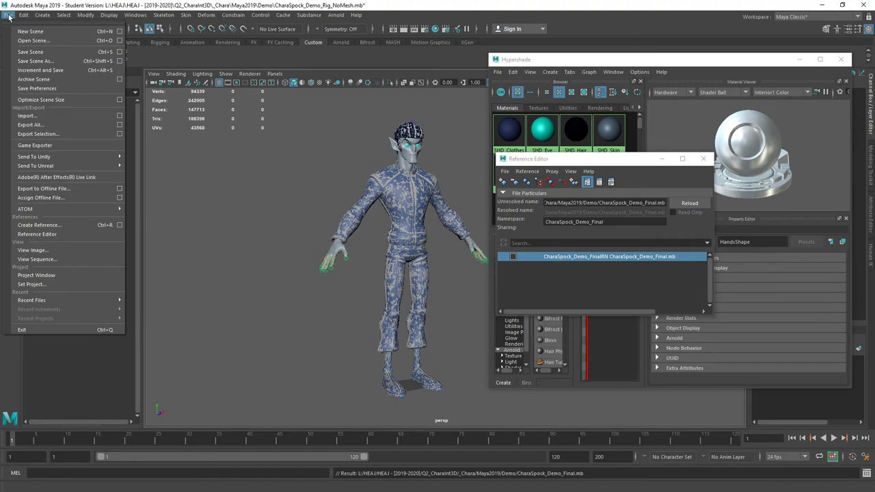
pyautogui.click(31, 63)
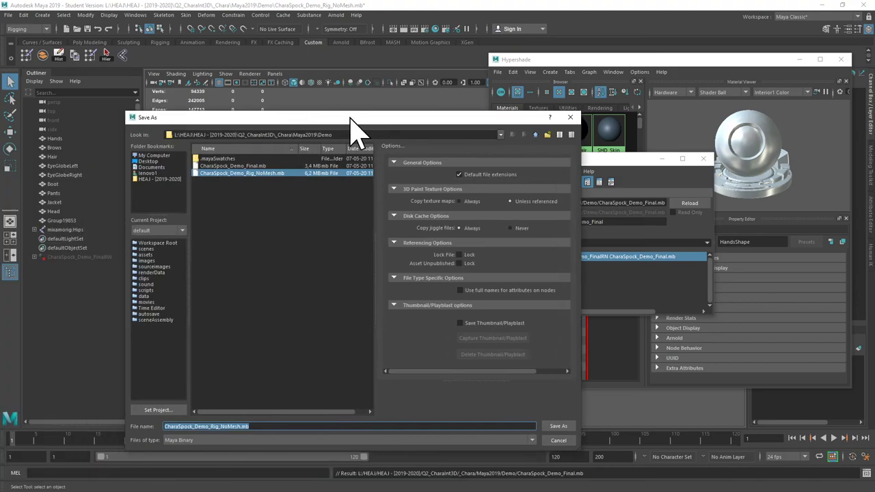
pyautogui.click(250, 167)
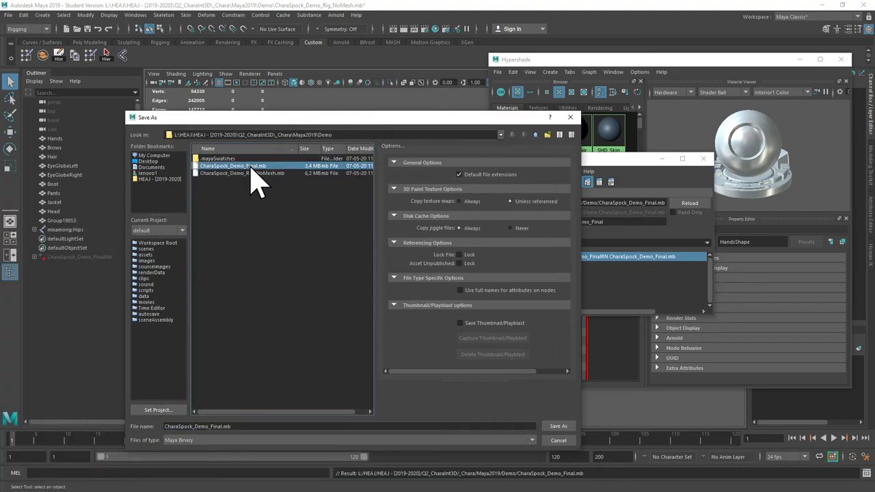
pyautogui.click(226, 426)
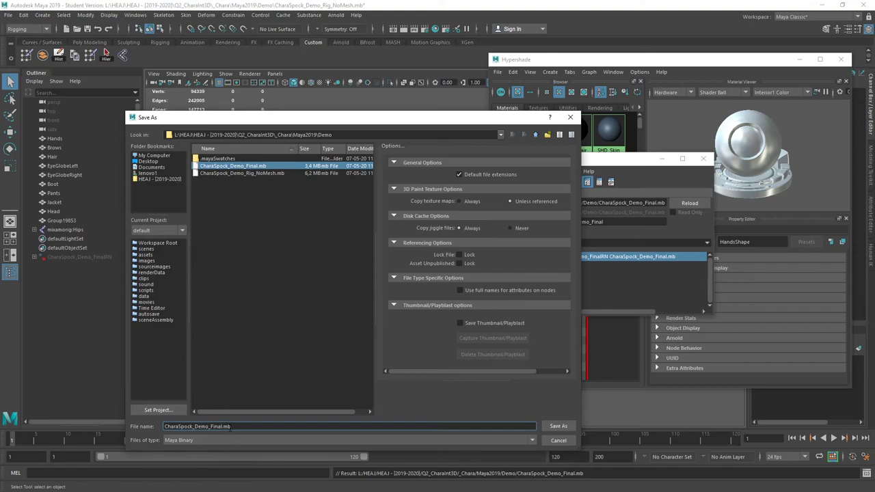
pyautogui.write('R')
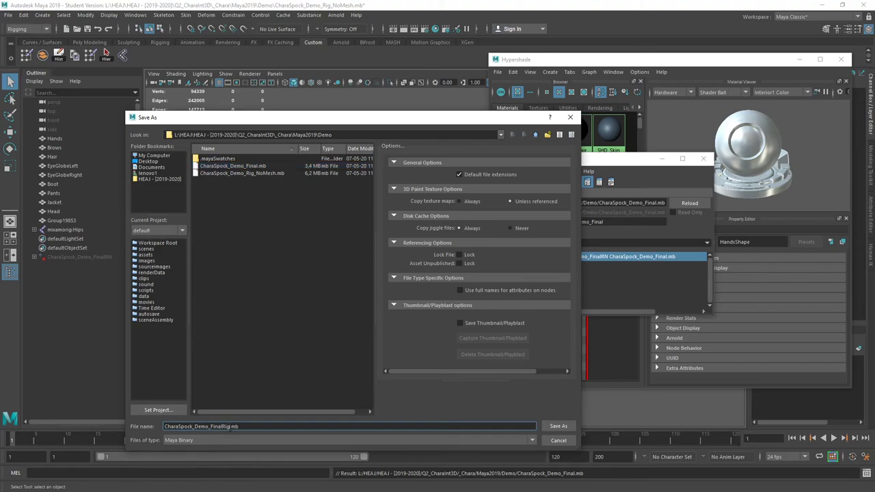
pyautogui.write('ig')
pyautogui.press('Return')
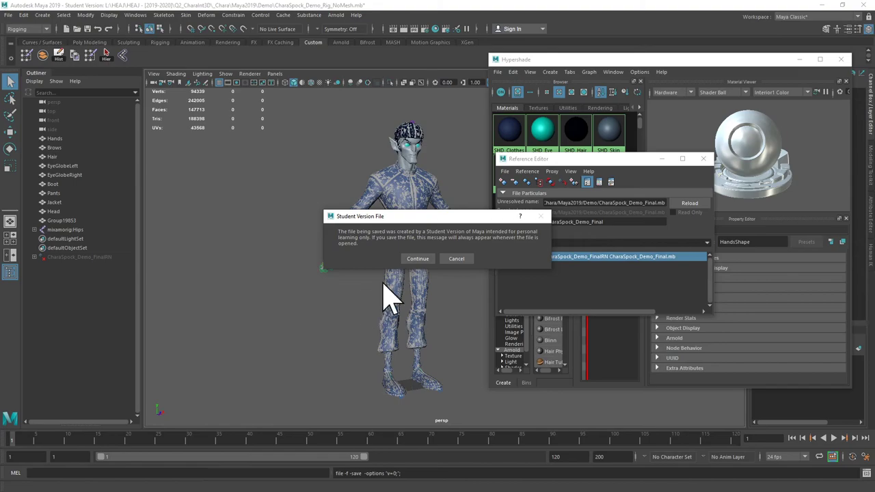
pyautogui.click(415, 260)
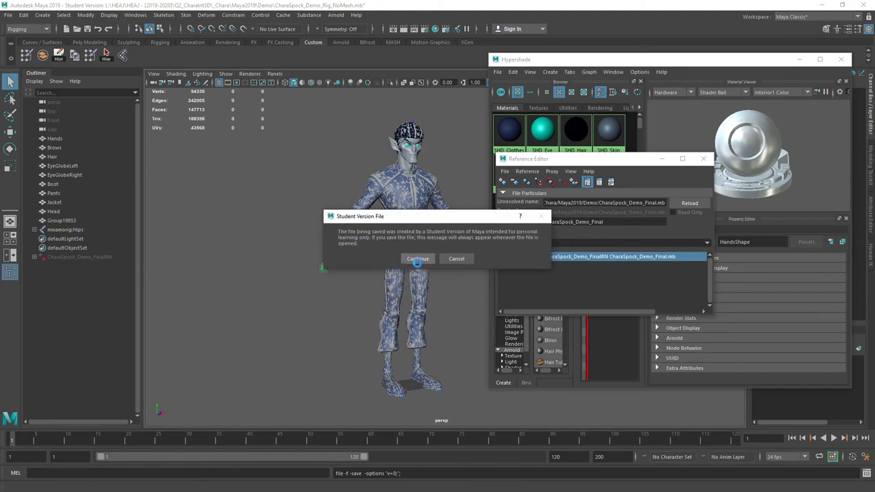
# Step: Remove the CharaSpock_Demo_Final.mb reference from the scene and close the Reference Editor
pyautogui.press('e')
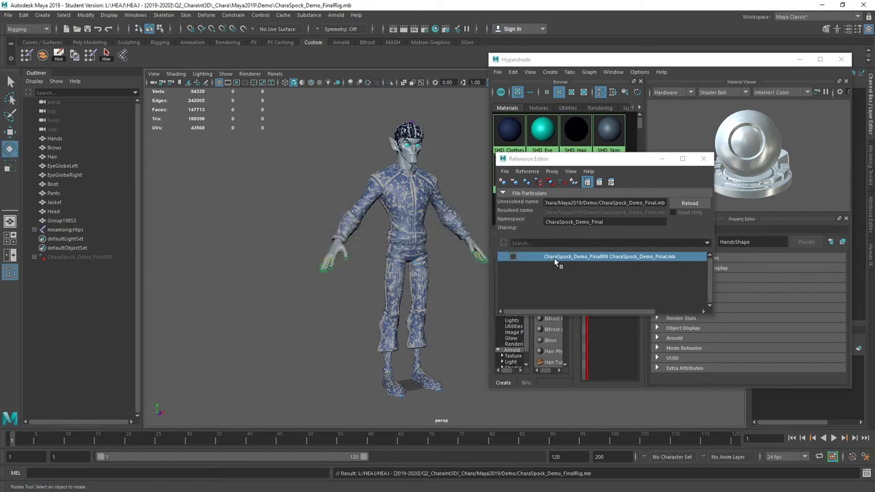
pyautogui.rightClick(554, 260)
pyautogui.moveTo(579, 277)
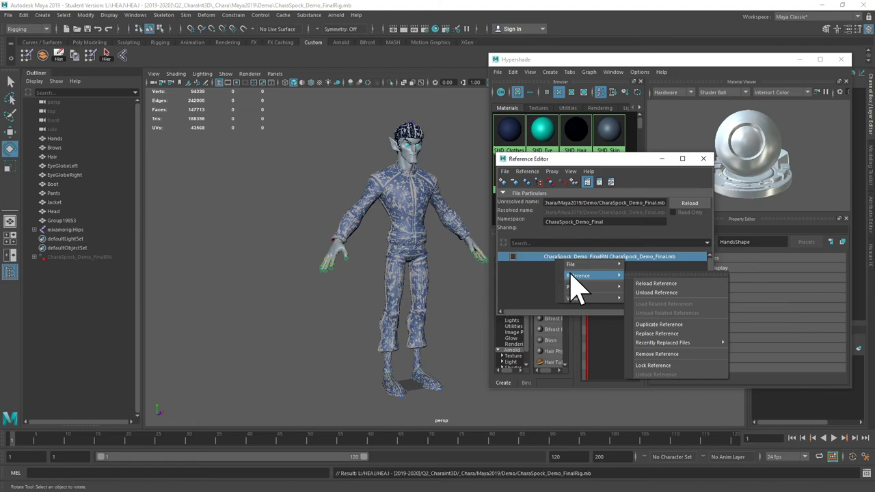
pyautogui.click(670, 356)
pyautogui.click(419, 252)
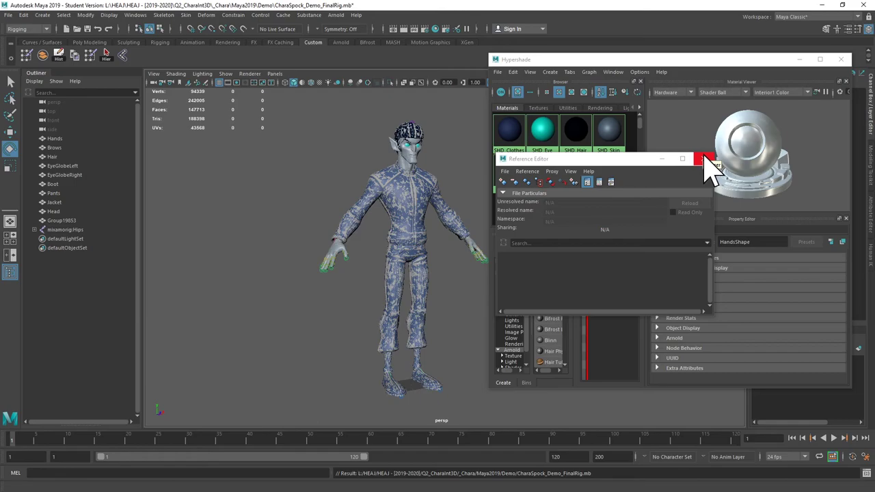
pyautogui.click(705, 159)
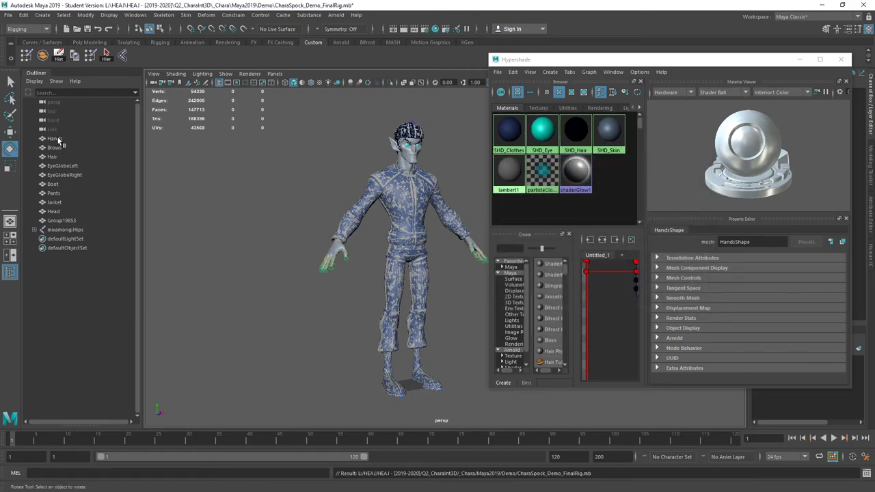
# Step: Check which mesh Group19853 is by selecting it, clear the selection and close the Hypershade
pyautogui.click(65, 220)
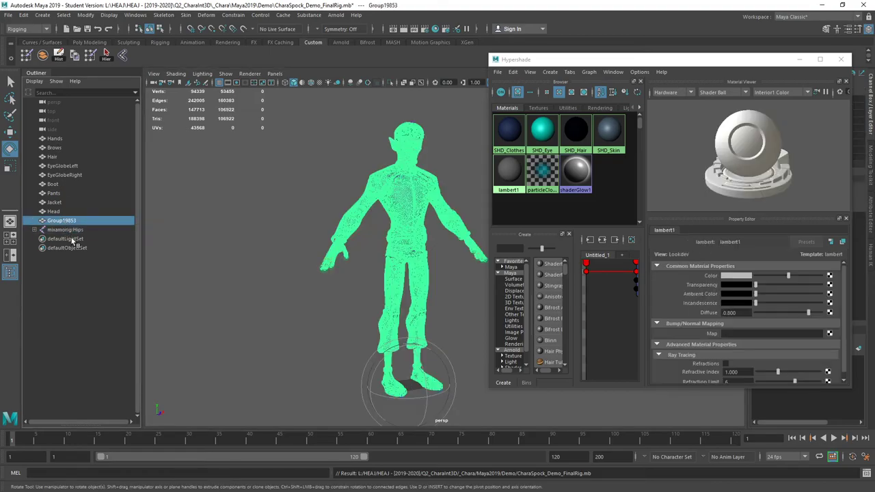
pyautogui.click(256, 250)
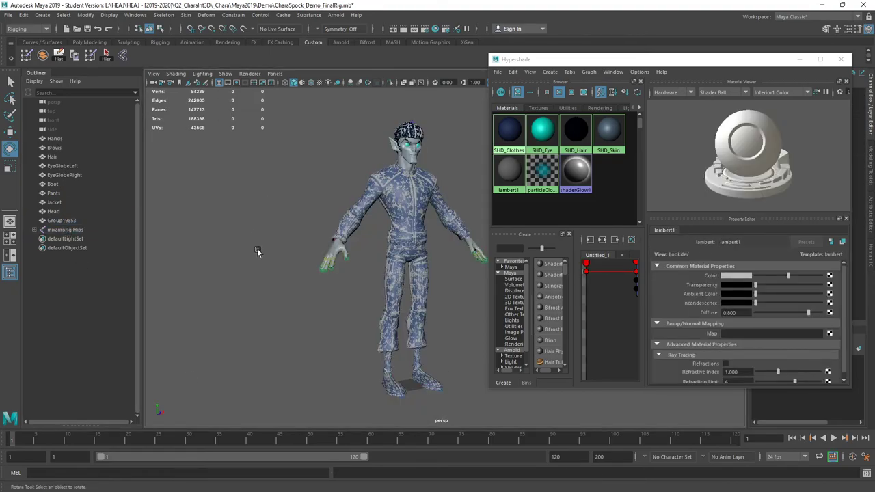
pyautogui.click(841, 59)
# Step: Rotate the mixamorig:RightArm joint to test how the skinned meshes follow, and undo the rotation
pyautogui.click(369, 196)
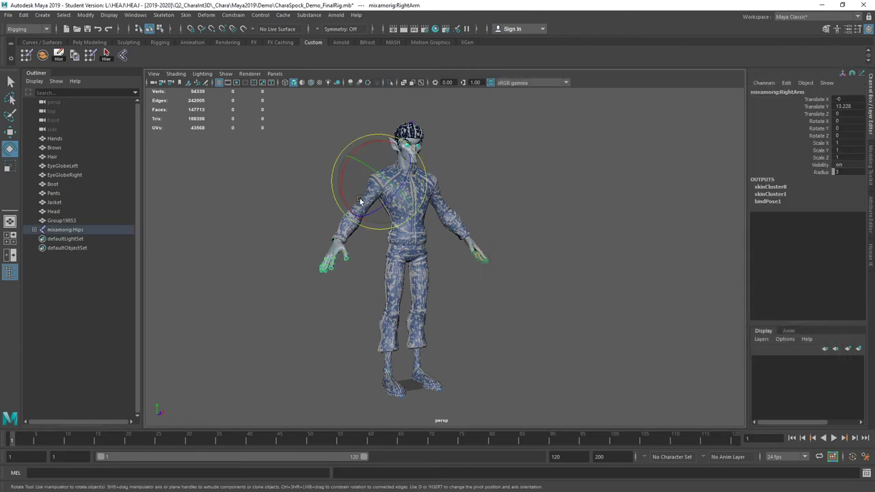
pyautogui.moveTo(369, 196); pyautogui.dragTo(358, 171)
pyautogui.hotkey('ctrl', 'z')
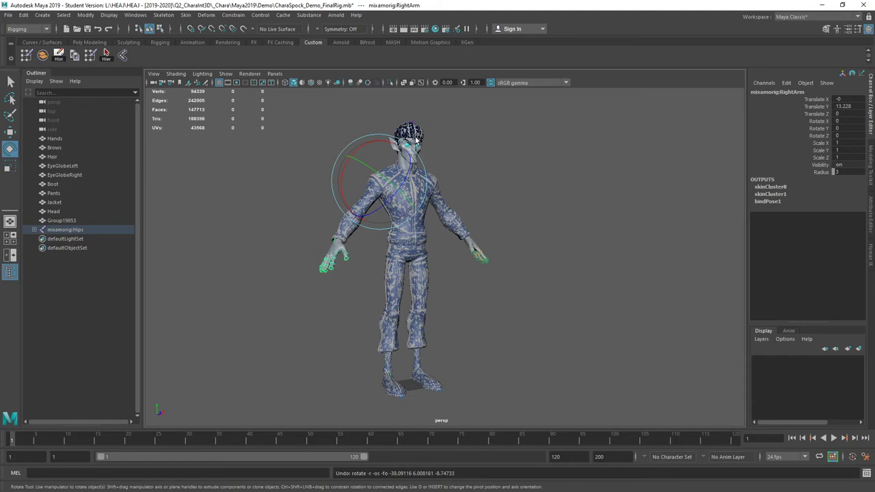
# Step: Copy the skin weights from Group19853 to Hands using closest point on surface, closest joint and Normalize
pyautogui.click(61, 221)
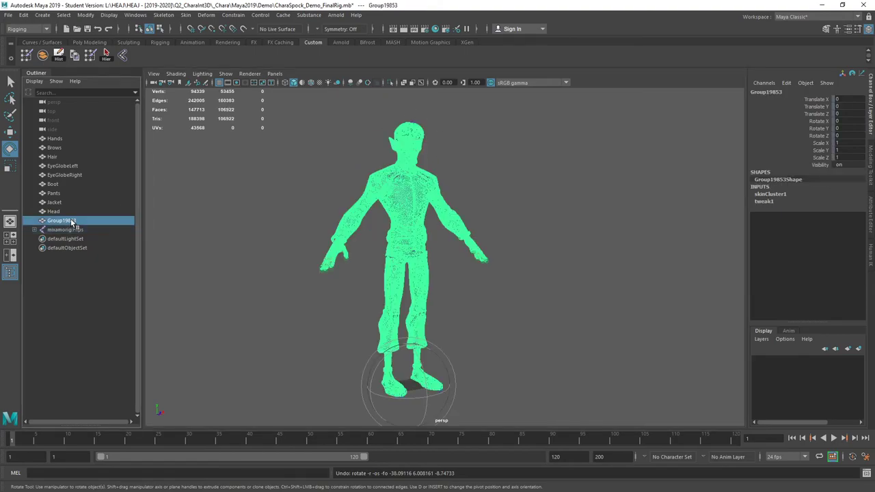
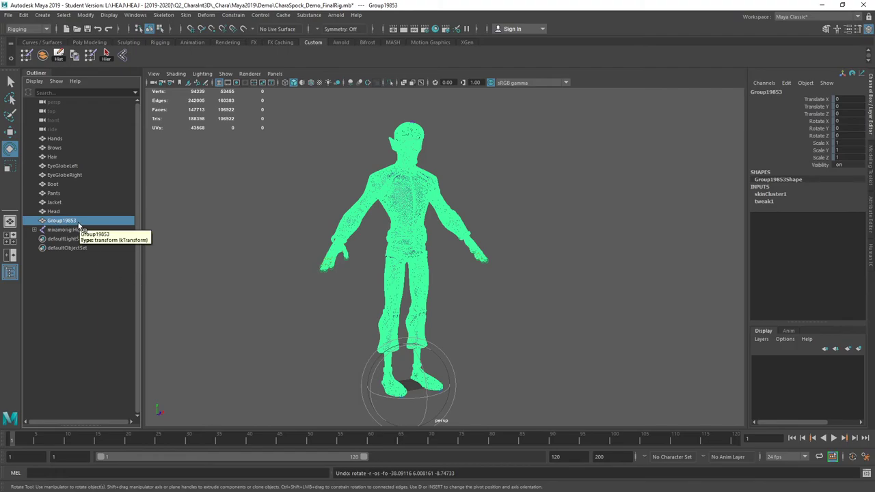
pyautogui.keyDown('ctrl'); pyautogui.click(57, 138); pyautogui.keyUp('ctrl')
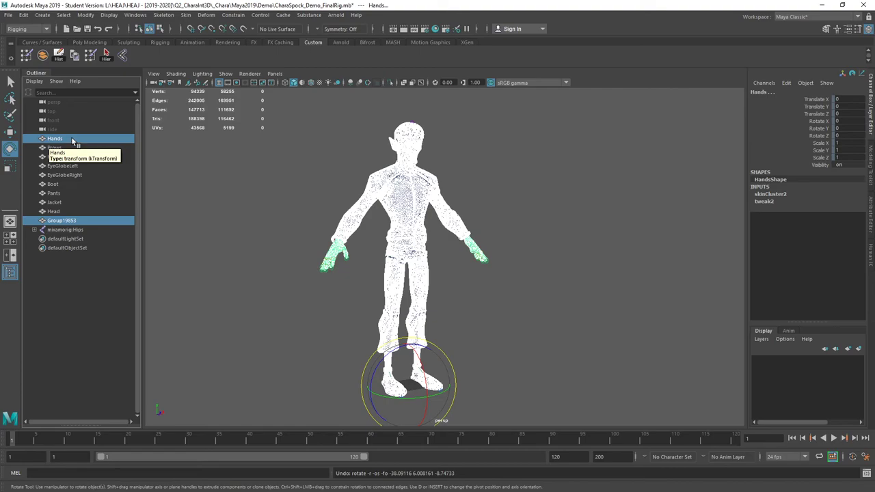
pyautogui.click(186, 15)
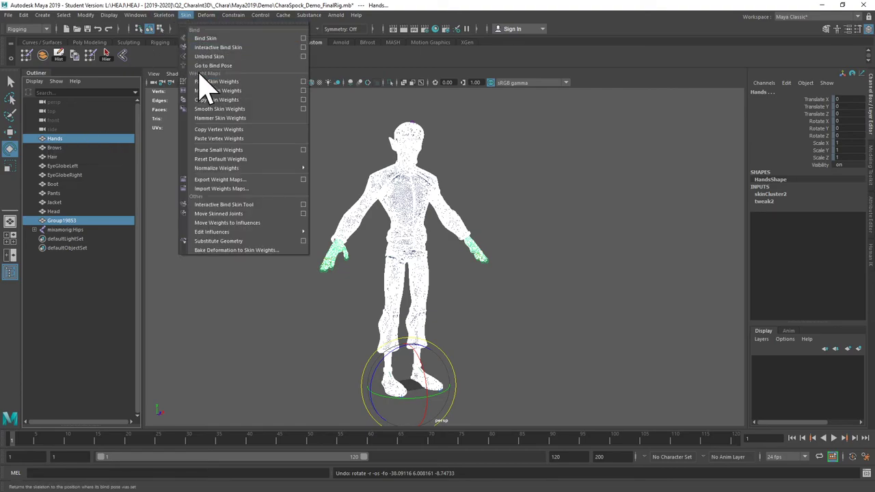
pyautogui.click(302, 100)
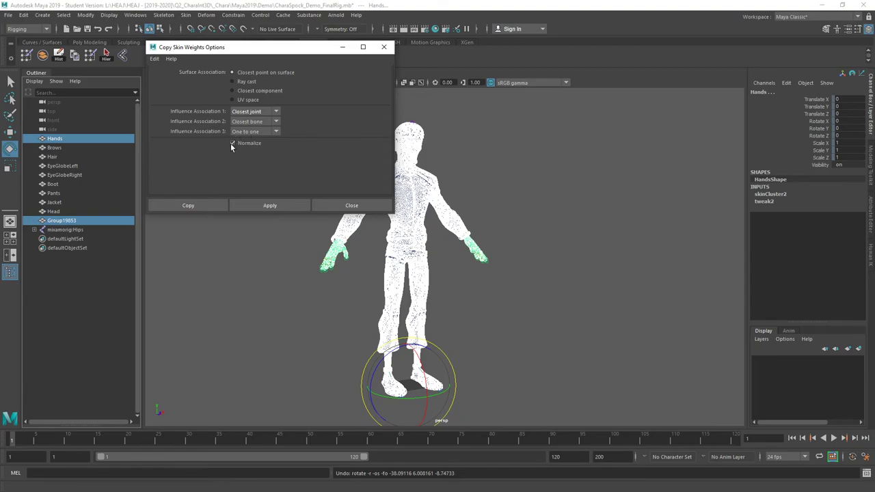
pyautogui.click(270, 206)
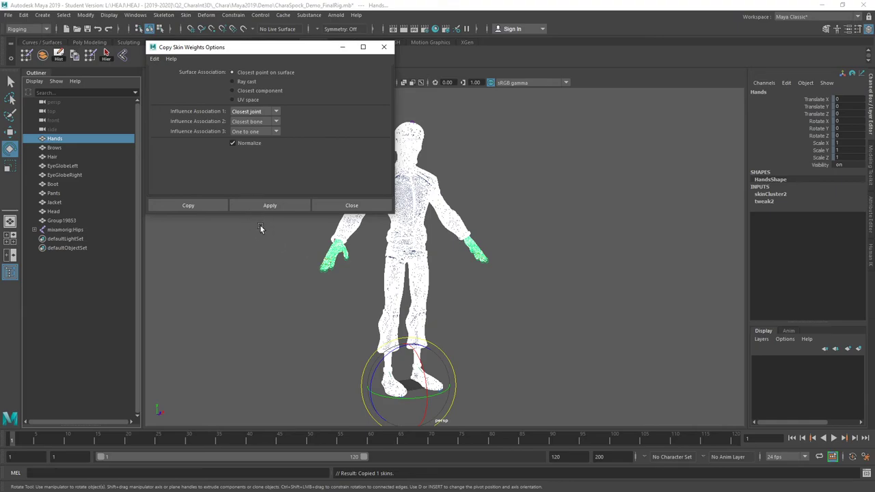
pyautogui.click(350, 205)
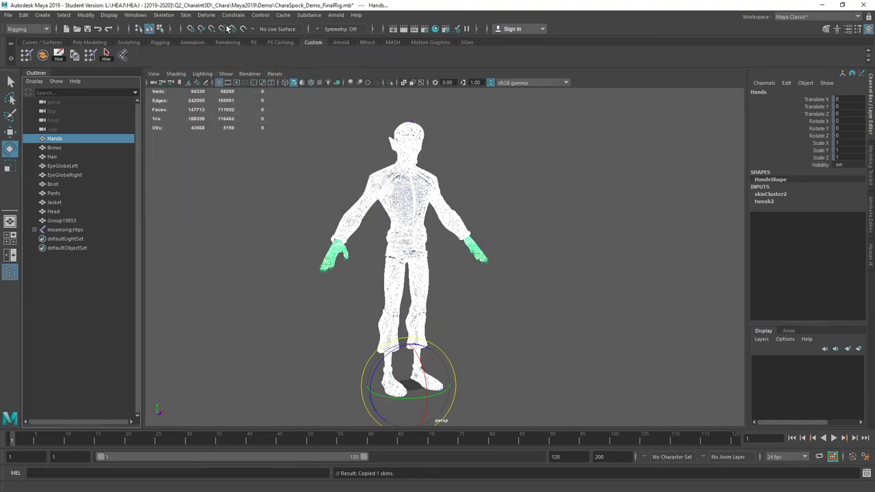
# Step: Replace the existing Copy Skin Weights shortcut on the Custom shelf with a newly added one
pyautogui.rightClick(90, 57)
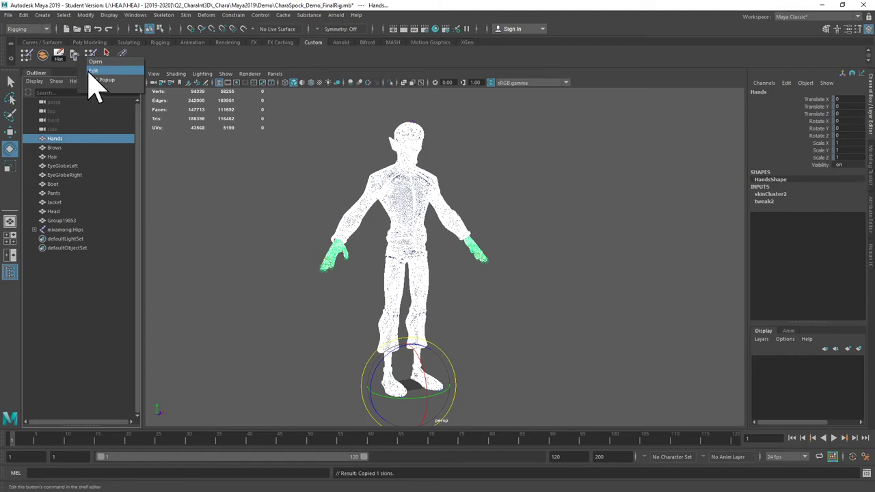
pyautogui.click(96, 89)
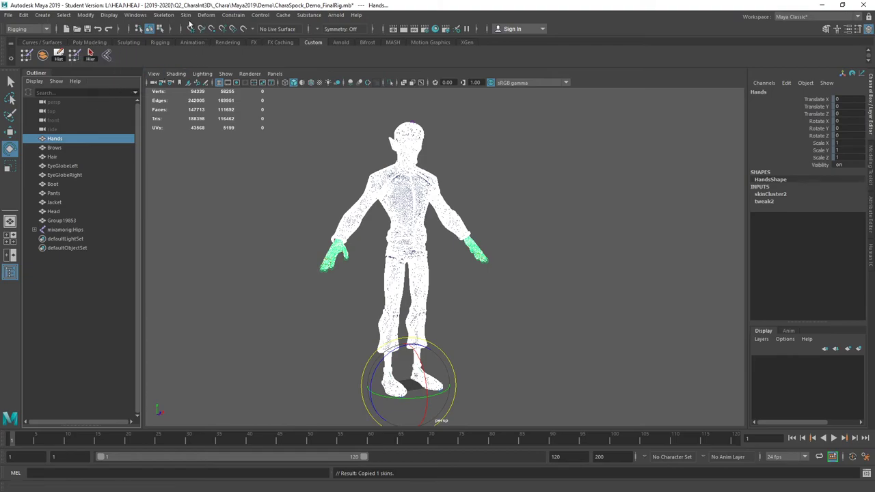
pyautogui.click(188, 16)
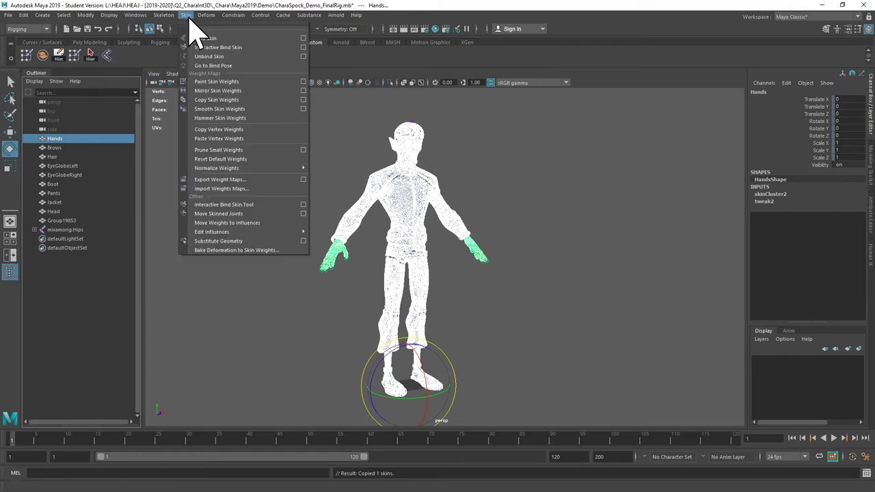
pyautogui.keyDown('ctrl'); pyautogui.keyDown('shift'); pyautogui.click(221, 101); pyautogui.keyUp('shift'); pyautogui.keyUp('ctrl')
pyautogui.click(151, 69)
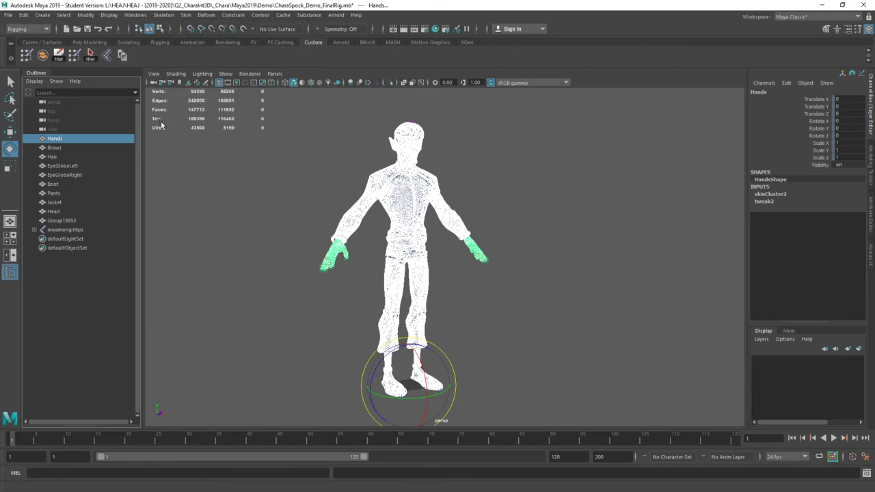
# Step: Copy the skin weights from Group19853 to Brows and to Hair, one mesh at a time
pyautogui.click(62, 220)
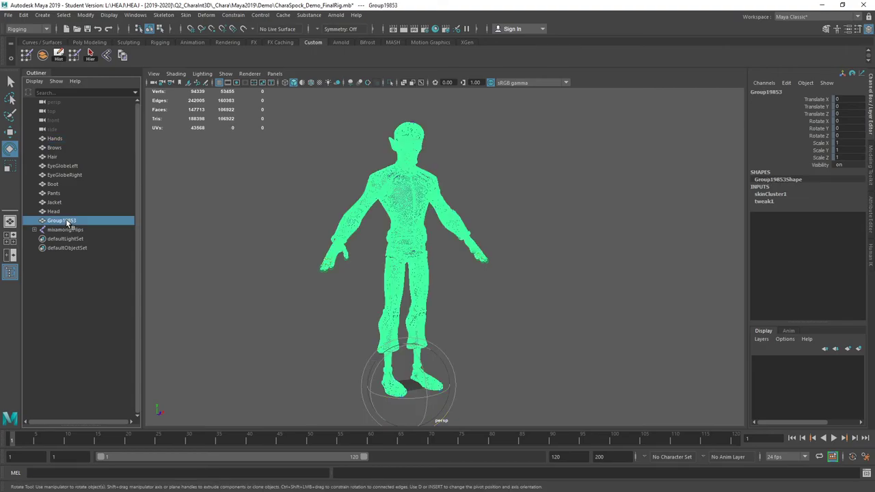
pyautogui.keyDown('ctrl'); pyautogui.click(58, 147); pyautogui.keyUp('ctrl')
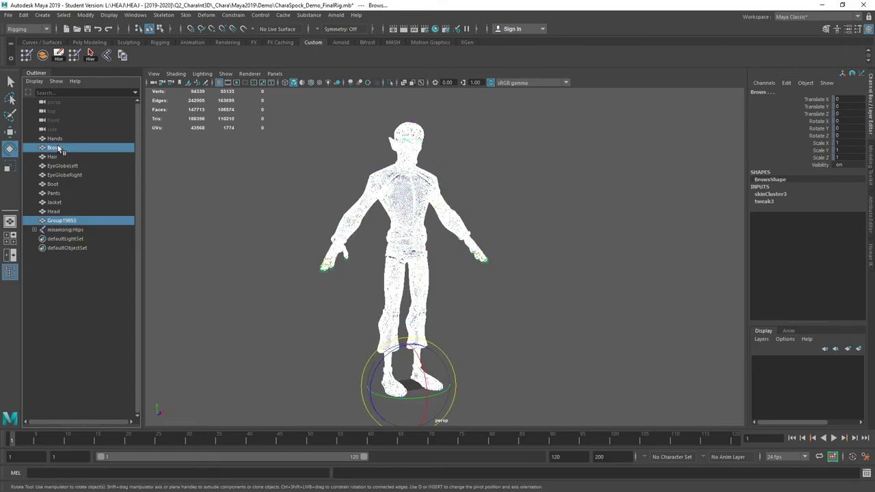
pyautogui.click(123, 56)
pyautogui.click(69, 220)
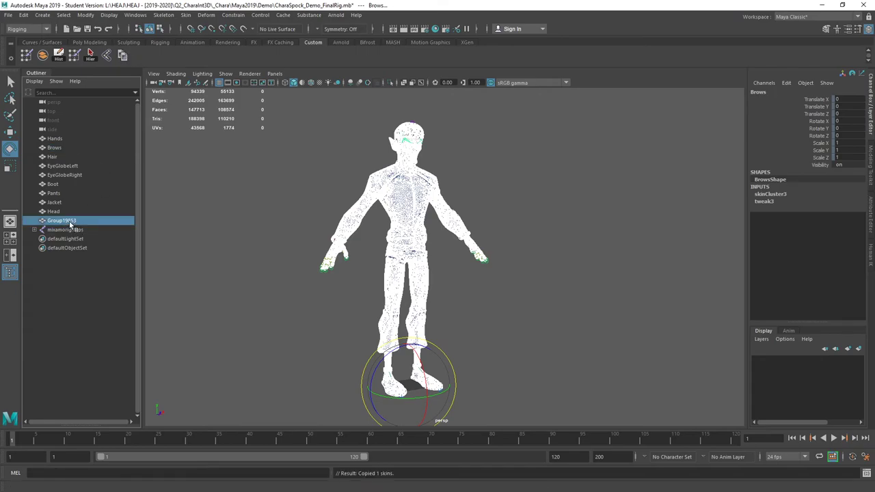
pyautogui.keyDown('ctrl'); pyautogui.click(53, 158); pyautogui.keyUp('ctrl')
pyautogui.click(123, 57)
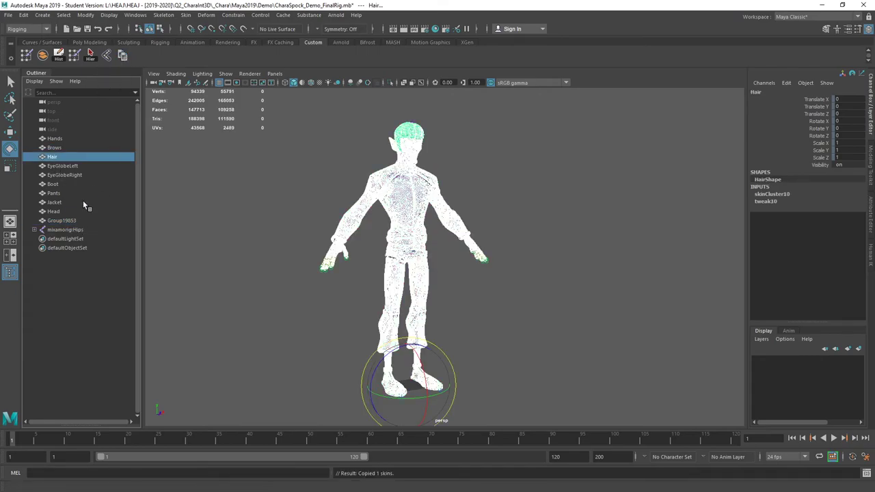
# Step: Copy the skin weights from Group19853 to EyeGlobeLeft and to EyeGlobeRight, one mesh at a time
pyautogui.click(60, 221)
pyautogui.keyDown('ctrl'); pyautogui.click(67, 166); pyautogui.keyUp('ctrl')
pyautogui.click(123, 56)
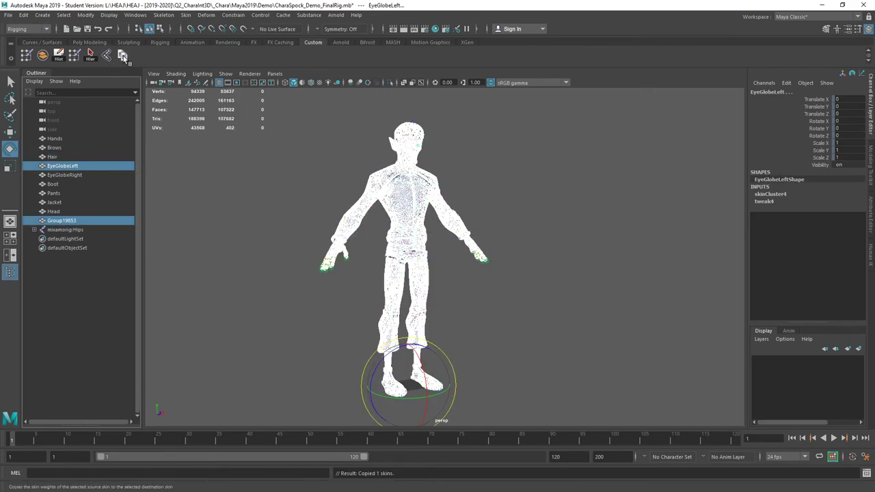
pyautogui.click(68, 220)
pyautogui.keyDown('ctrl'); pyautogui.click(73, 176); pyautogui.keyUp('ctrl')
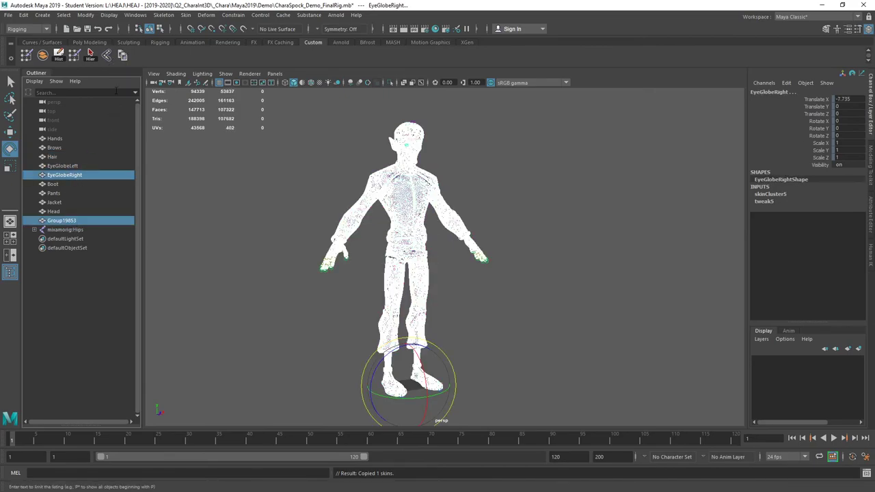
pyautogui.click(123, 56)
# Step: Copy the skin weights from Group19853 to Boot and to Pants, one mesh at a time
pyautogui.click(71, 221)
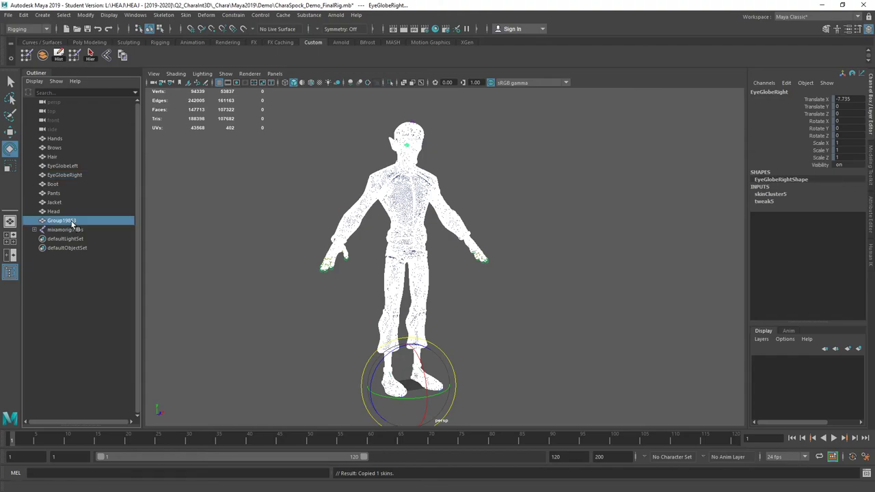
pyautogui.keyDown('ctrl'); pyautogui.click(54, 184); pyautogui.keyUp('ctrl')
pyautogui.click(123, 56)
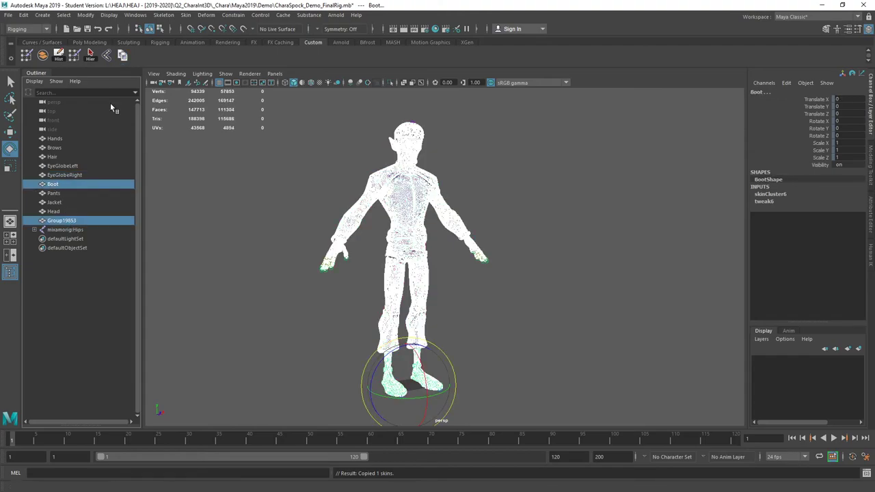
pyautogui.click(69, 220)
pyautogui.keyDown('ctrl'); pyautogui.click(55, 192); pyautogui.keyUp('ctrl')
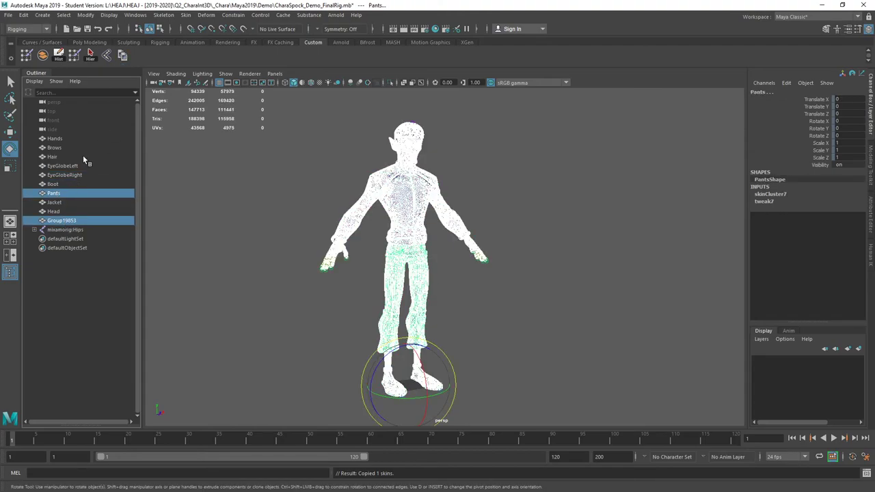
pyautogui.click(125, 57)
# Step: Copy the skin weights from Group19853 to Jacket and to Head, one mesh at a time
pyautogui.click(60, 220)
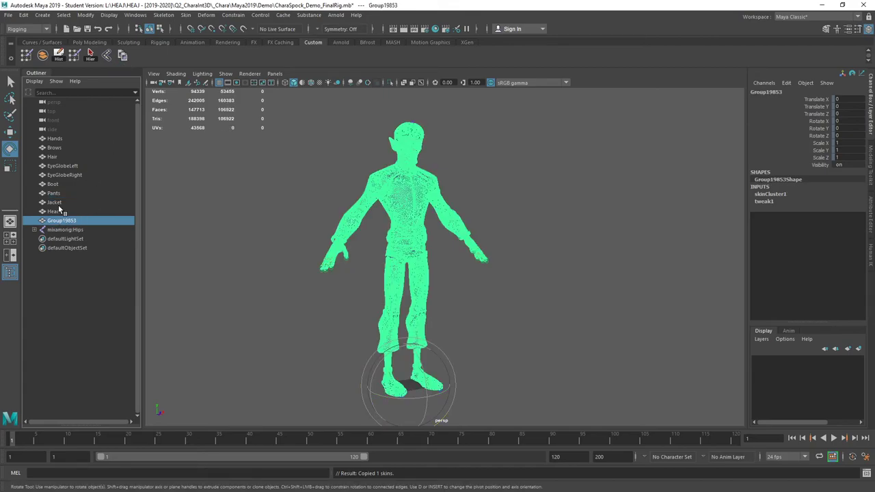
pyautogui.keyDown('ctrl'); pyautogui.click(54, 203); pyautogui.keyUp('ctrl')
pyautogui.click(125, 56)
pyautogui.click(62, 220)
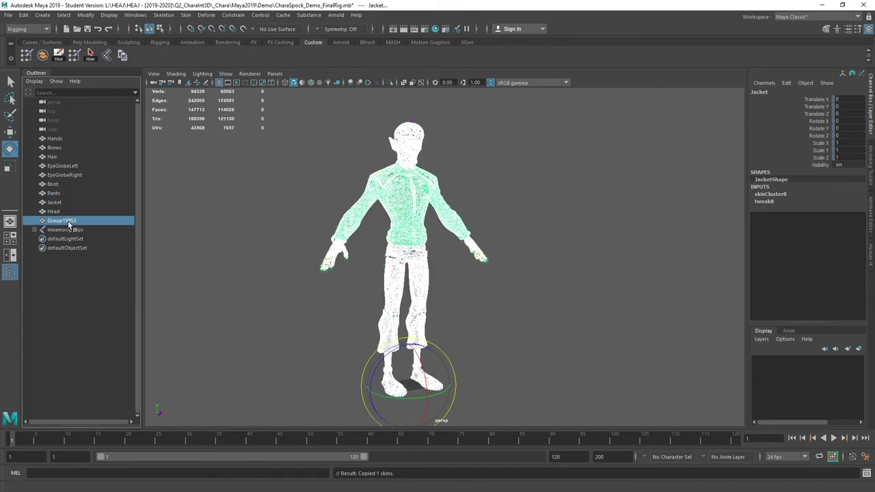
pyautogui.keyDown('ctrl'); pyautogui.click(54, 211); pyautogui.keyUp('ctrl')
pyautogui.click(124, 57)
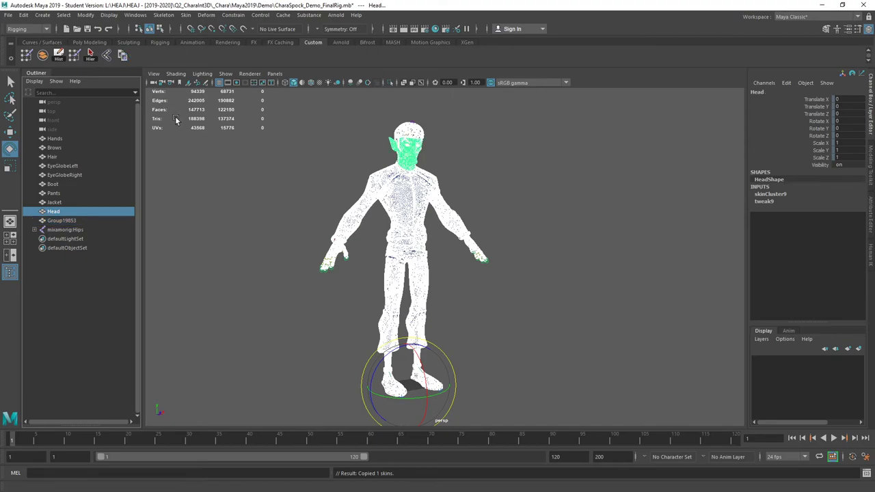
# Step: Test the skinning by rotating the mixamorig:RightArm joint upward, and undo the rotation
pyautogui.click(229, 186)
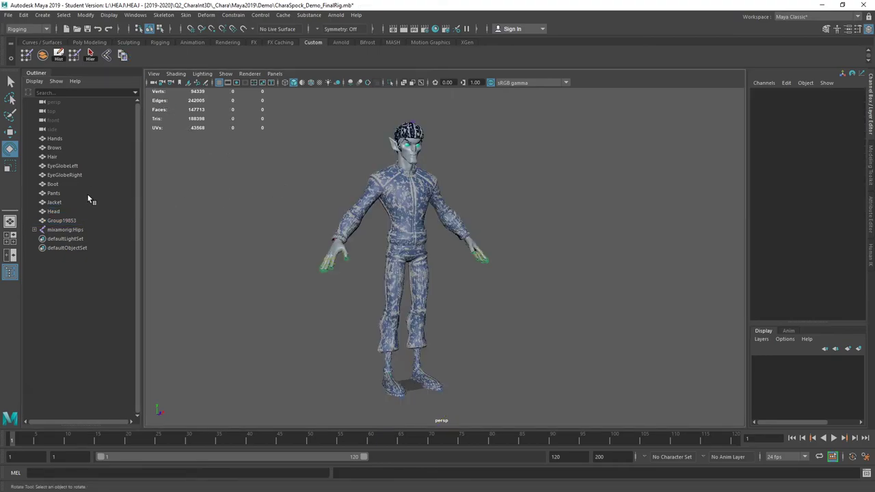
pyautogui.click(364, 197)
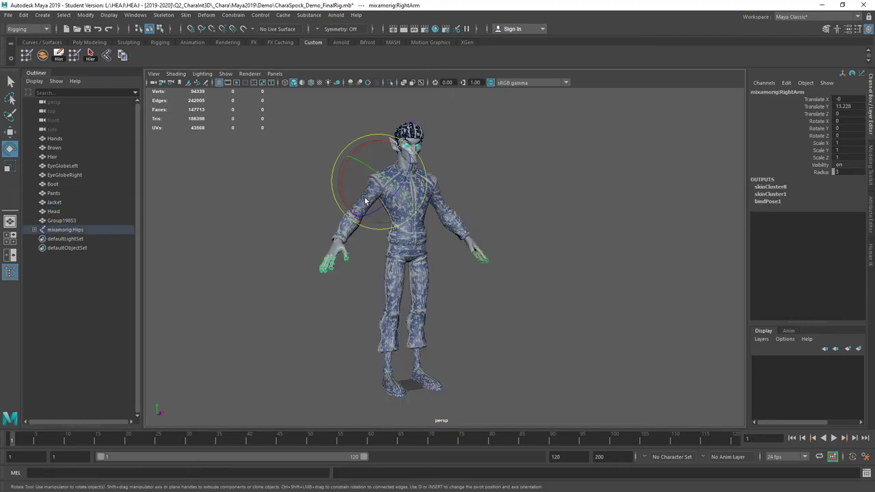
pyautogui.moveTo(364, 196); pyautogui.dragTo(354, 167)
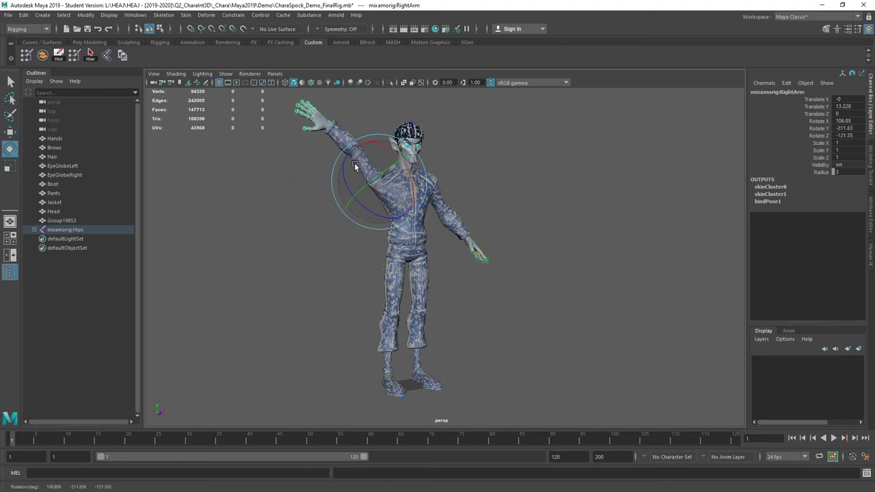
pyautogui.hotkey('ctrl', 'z')
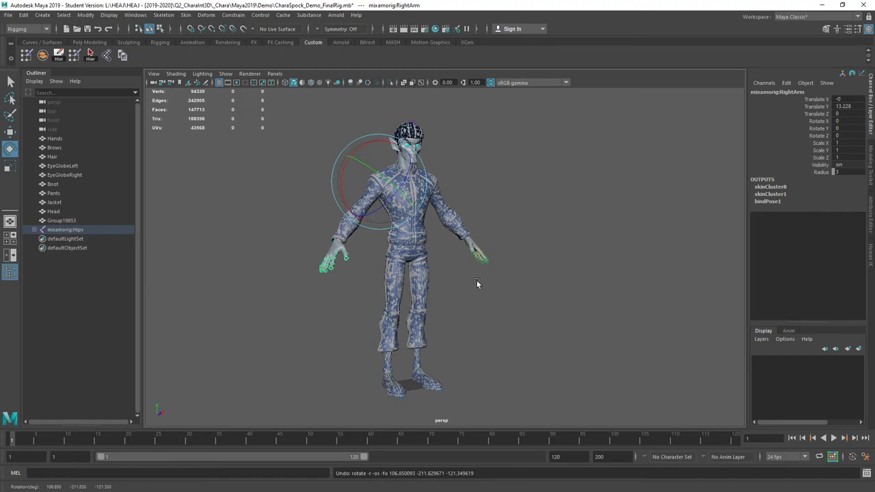
pyautogui.press('q')
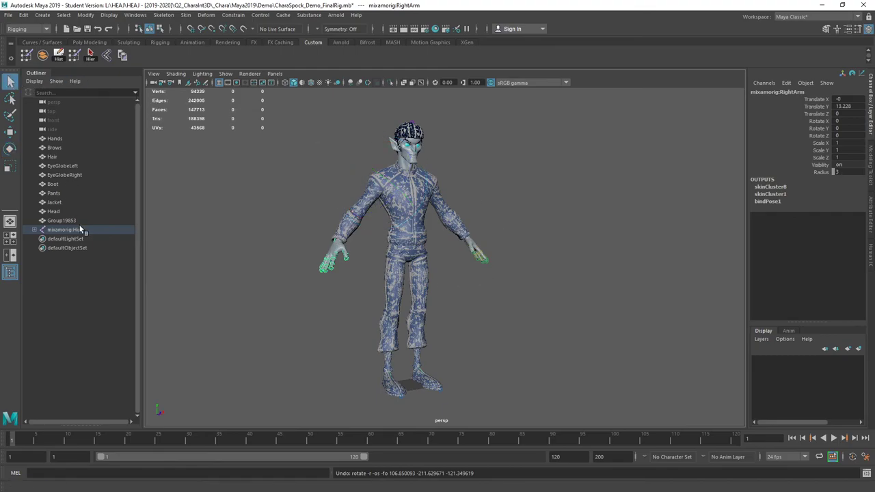
# Step: Assign the Group19853 mesh to a new display layer and hide that layer, leaving the separate character meshes and skeleton shown
pyautogui.click(63, 221)
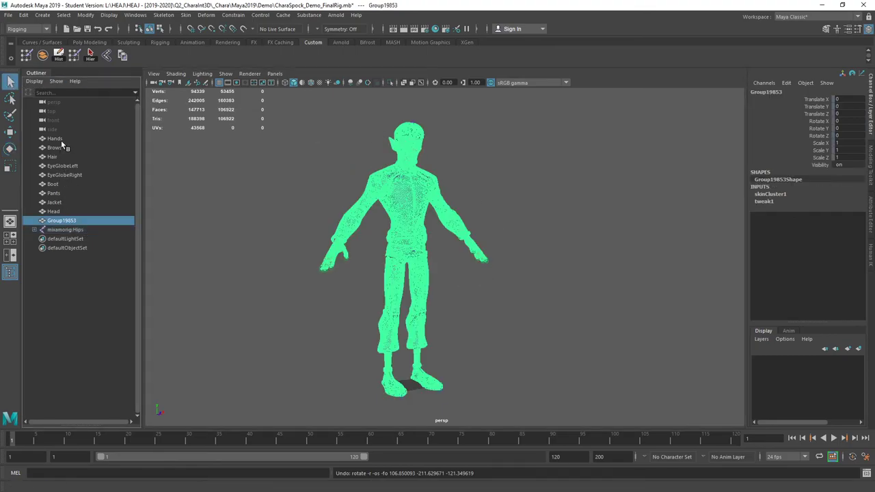
pyautogui.click(61, 139)
pyautogui.keyDown('shift'); pyautogui.click(59, 213); pyautogui.keyUp('shift')
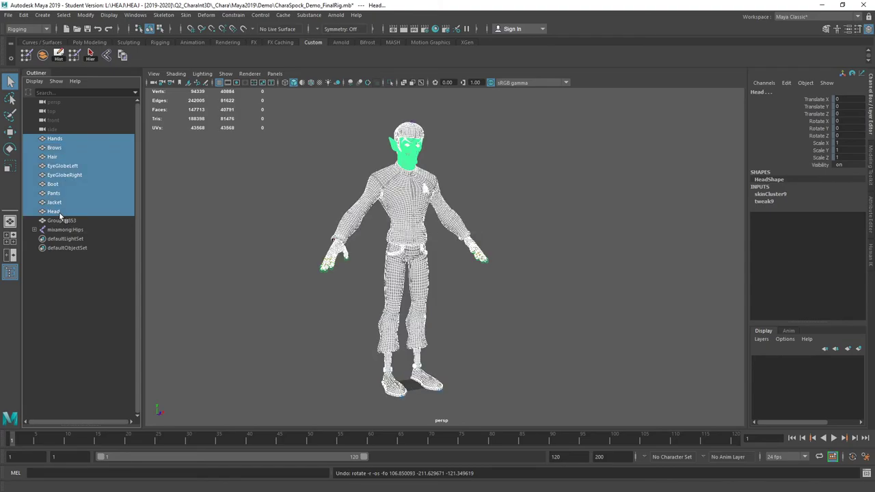
pyautogui.click(209, 305)
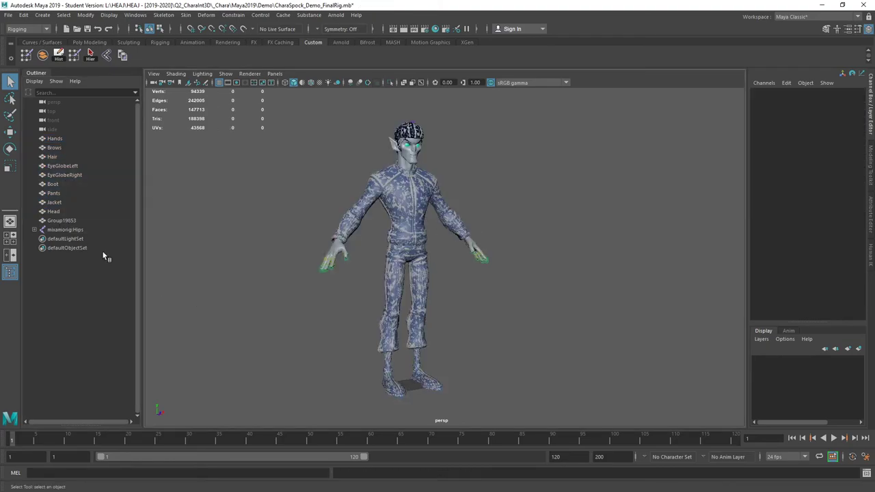
pyautogui.click(60, 220)
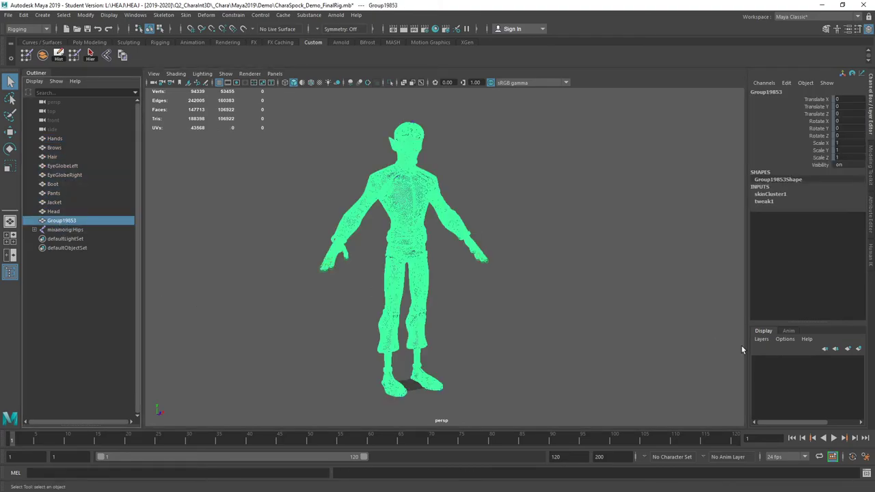
pyautogui.click(859, 349)
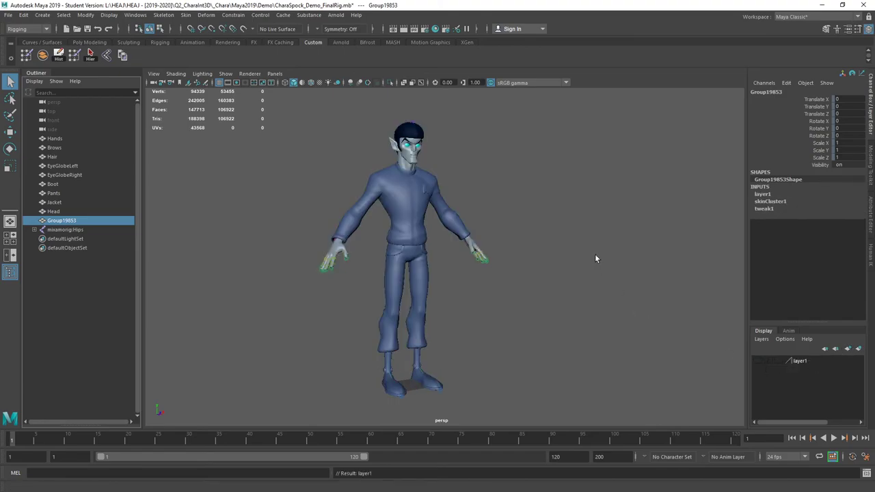
pyautogui.click(63, 230)
pyautogui.moveTo(482, 184)
pyautogui.keyDown('alt'); pyautogui.mouseDown()
pyautogui.moveTo(441, 182)
pyautogui.moveTo(488, 174)
pyautogui.moveTo(453, 182)
pyautogui.moveTo(472, 183)
pyautogui.mouseUp(); pyautogui.keyUp('alt')
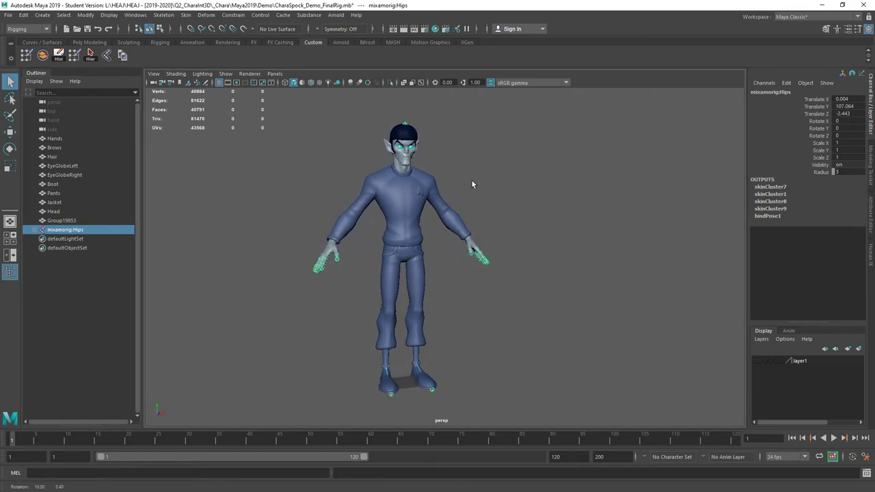
# Step: Examine the Jacket's UV layout in the UV Editor using the Modeling menu set, and close the UV windows
pyautogui.click(414, 217)
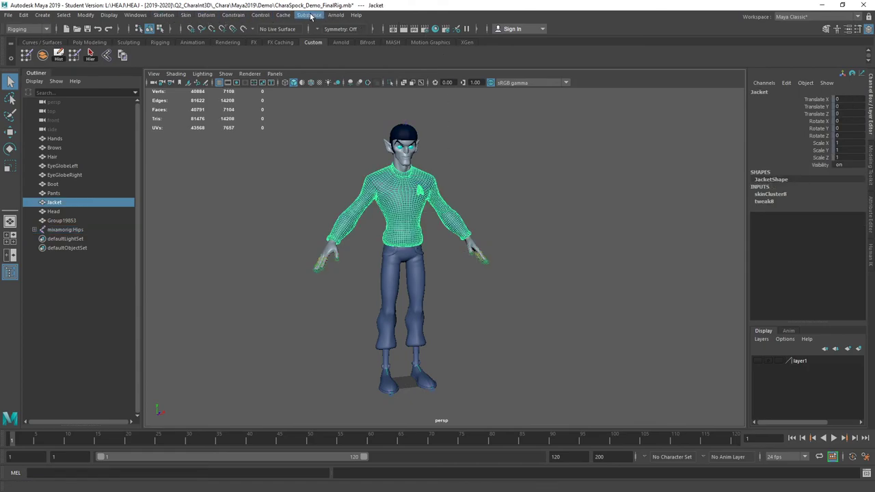
pyautogui.click(39, 30)
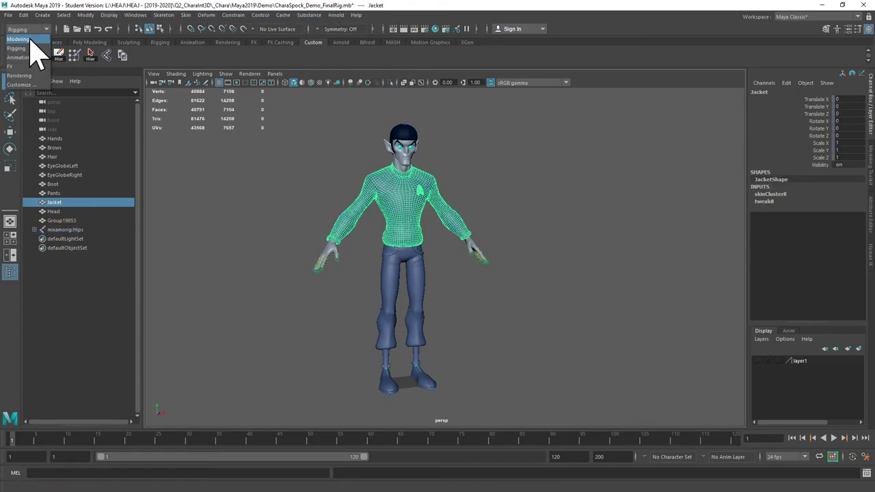
pyautogui.click(26, 38)
pyautogui.click(350, 15)
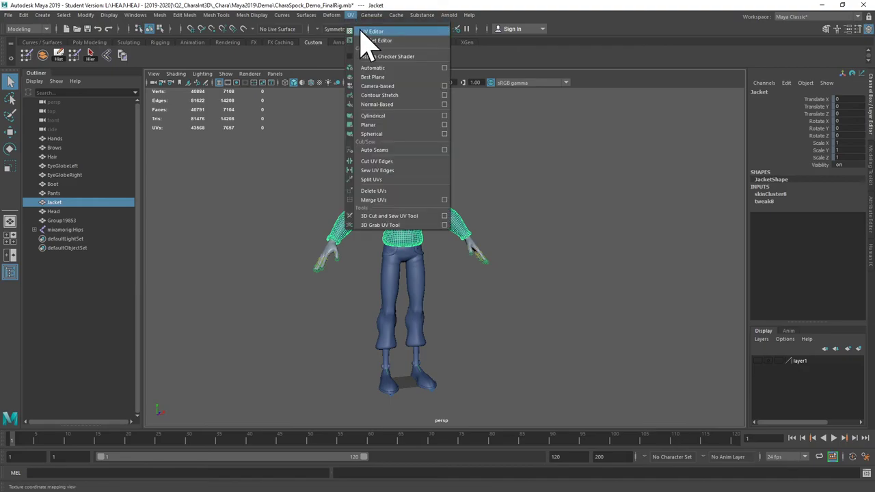
pyautogui.click(361, 36)
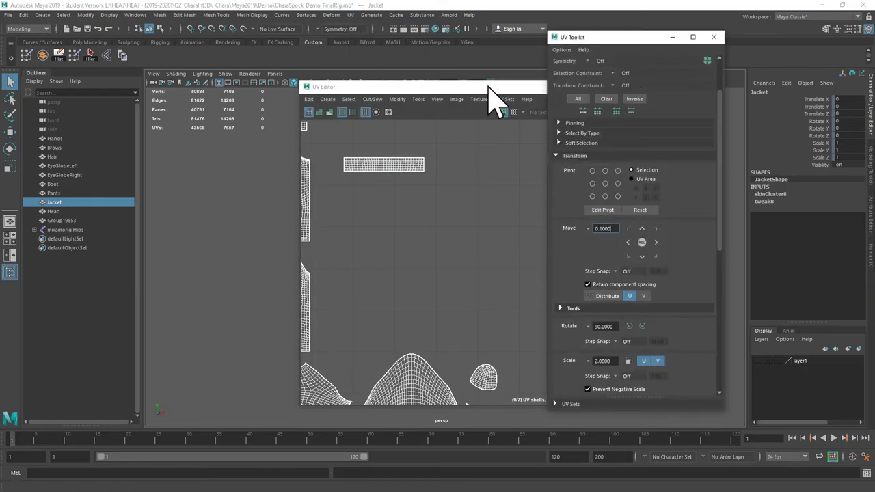
pyautogui.moveTo(488, 87); pyautogui.dragTo(344, 58)
pyautogui.press('f')
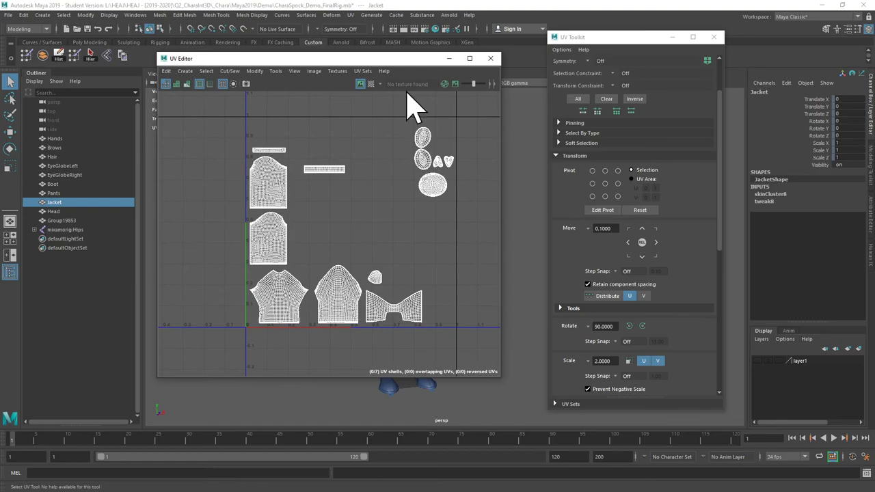
pyautogui.click(490, 58)
pyautogui.click(714, 37)
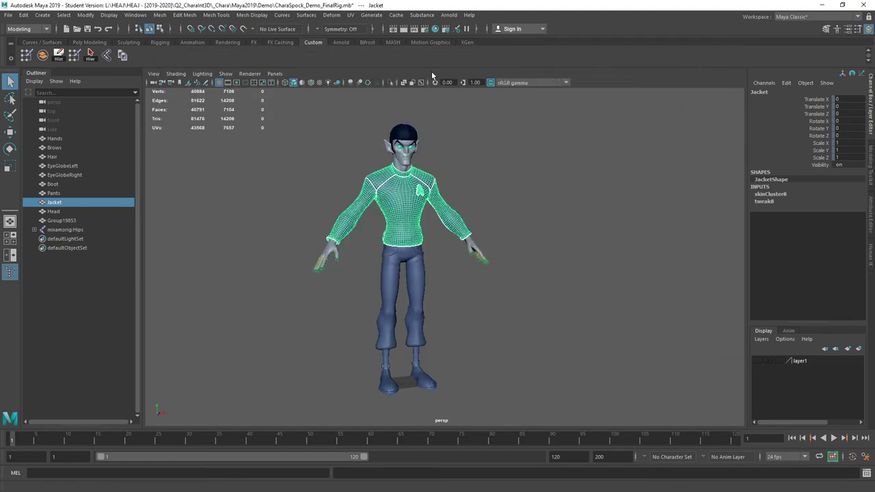
# Step: Save the CharaSpock_Demo_FinalRig scene, accepting the student version notice
pyautogui.moveTo(579, 185)
pyautogui.keyDown('alt'); pyautogui.mouseDown()
pyautogui.moveTo(594, 181)
pyautogui.moveTo(545, 191)
pyautogui.moveTo(563, 179)
pyautogui.mouseUp(); pyautogui.keyUp('alt')
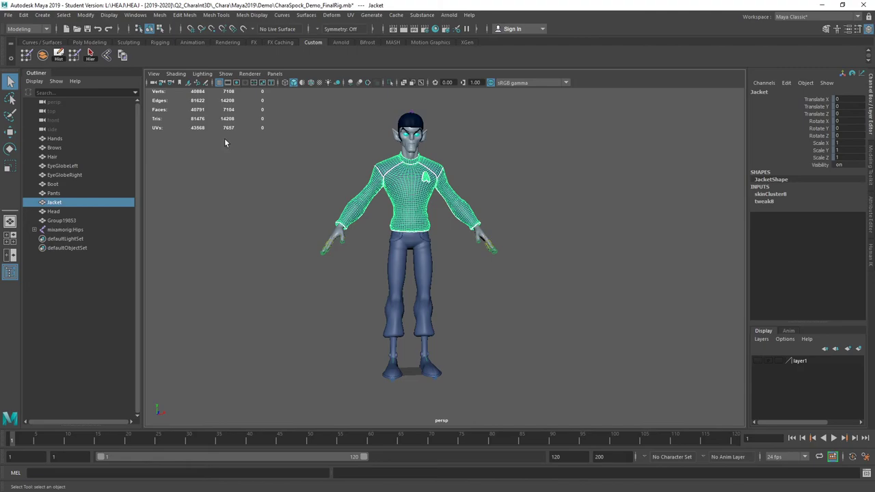
pyautogui.keyDown('alt'); pyautogui.moveTo(225, 142); pyautogui.dragTo(264, 175); pyautogui.keyUp('alt')
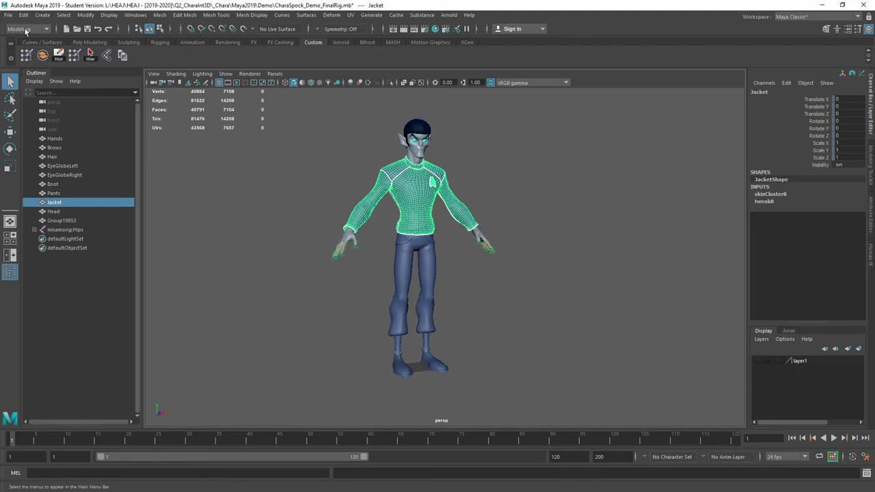
pyautogui.click(9, 15)
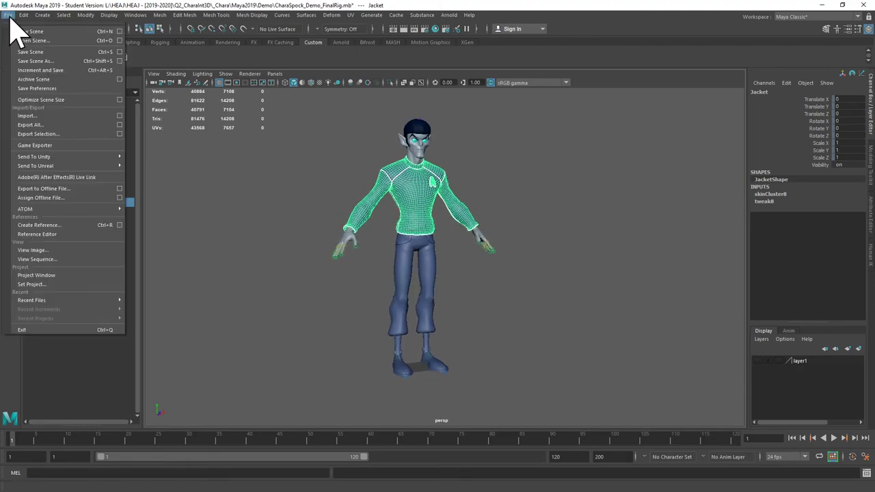
pyautogui.click(36, 54)
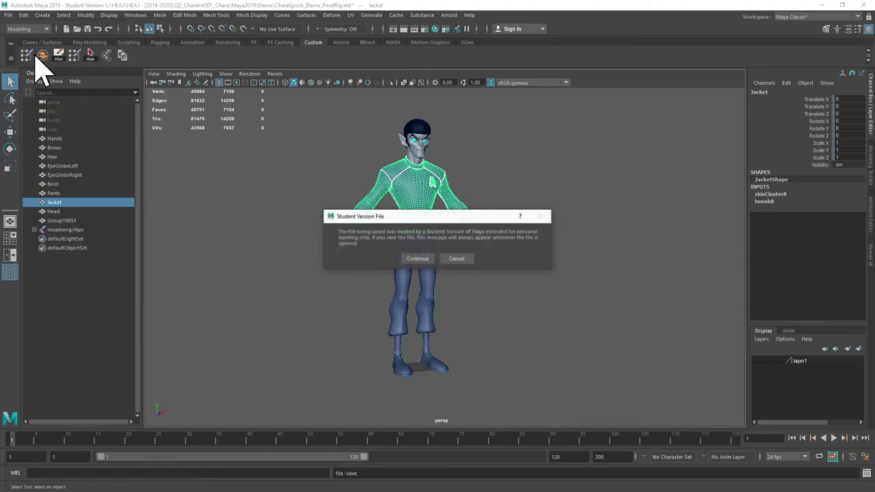
pyautogui.click(413, 259)
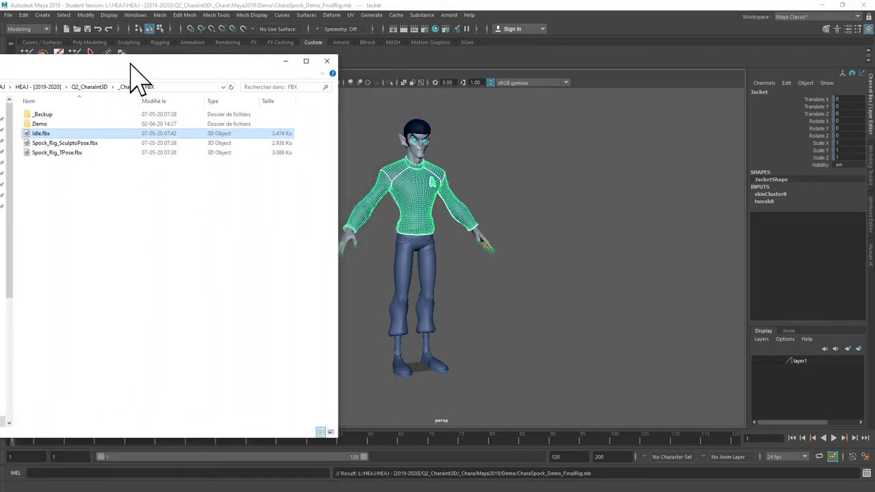
# Step: Import Idle.fbx from the FBX folder in File Explorer into the Maya scene and minimize the folder window
pyautogui.click(32, 114)
pyautogui.moveTo(32, 118); pyautogui.dragTo(422, 205)
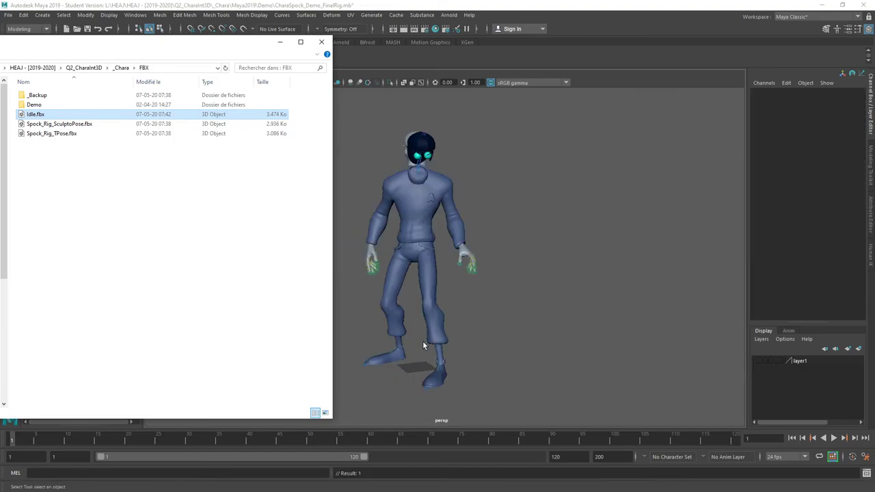
pyautogui.click(280, 41)
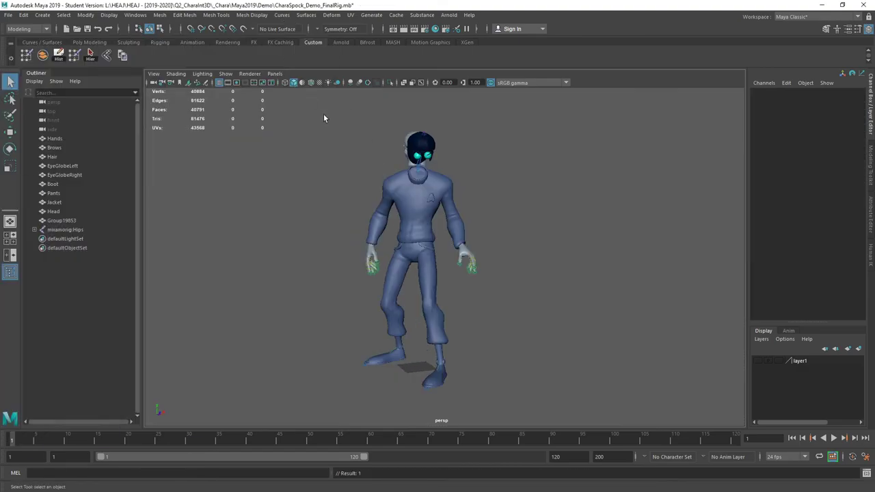
# Step: Inspect the Head mesh and the posed body from several sides, and switch back to the FBX folder in File Explorer
pyautogui.keyDown('alt'); pyautogui.moveTo(435, 215); pyautogui.dragTo(353, 219); pyautogui.keyUp('alt')
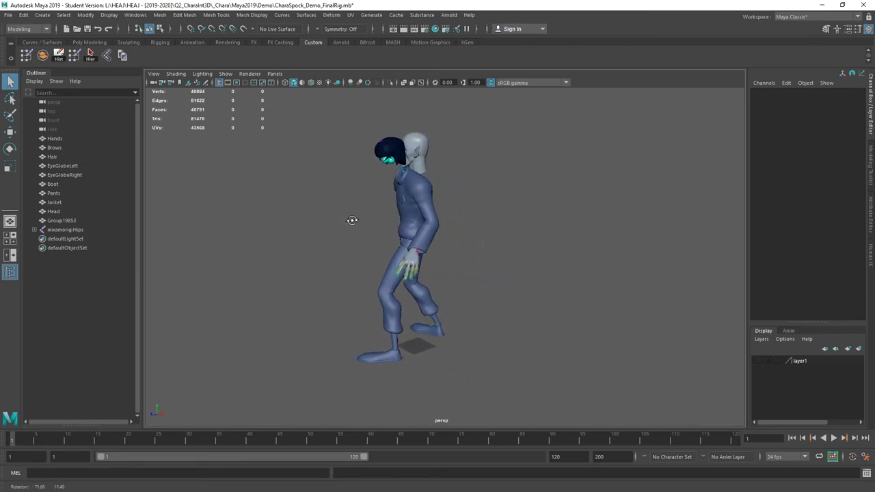
pyautogui.click(421, 146)
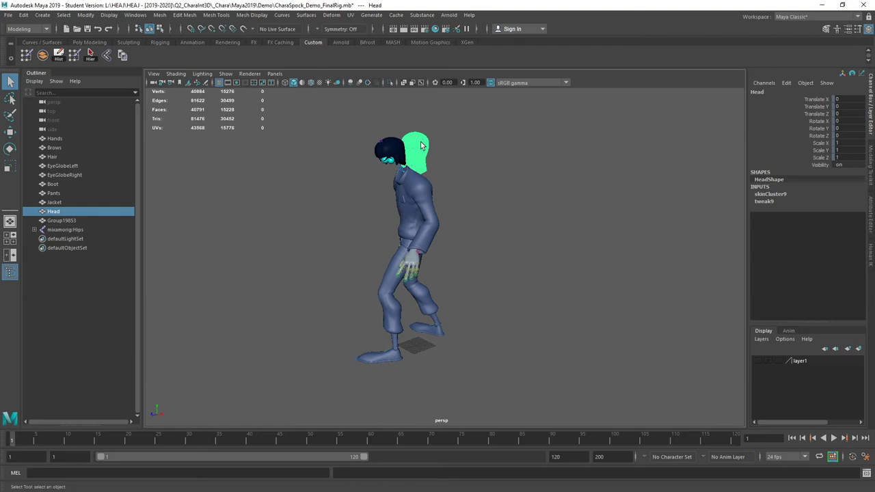
pyautogui.keyDown('alt'); pyautogui.moveTo(390, 293); pyautogui.dragTo(400, 212); pyautogui.keyUp('alt')
pyautogui.keyDown('alt'); pyautogui.moveTo(400, 212); pyautogui.dragTo(516, 224, button='right'); pyautogui.keyUp('alt')
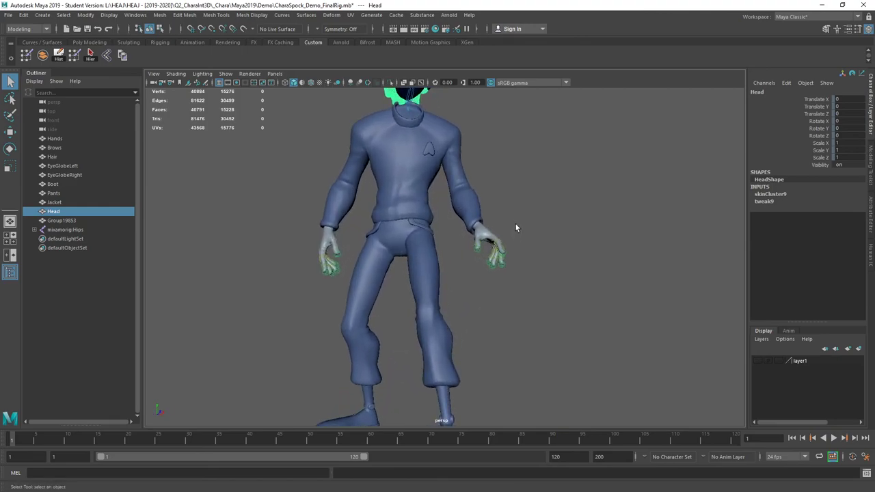
pyautogui.keyDown('alt'); pyautogui.moveTo(516, 223); pyautogui.dragTo(449, 193); pyautogui.keyUp('alt')
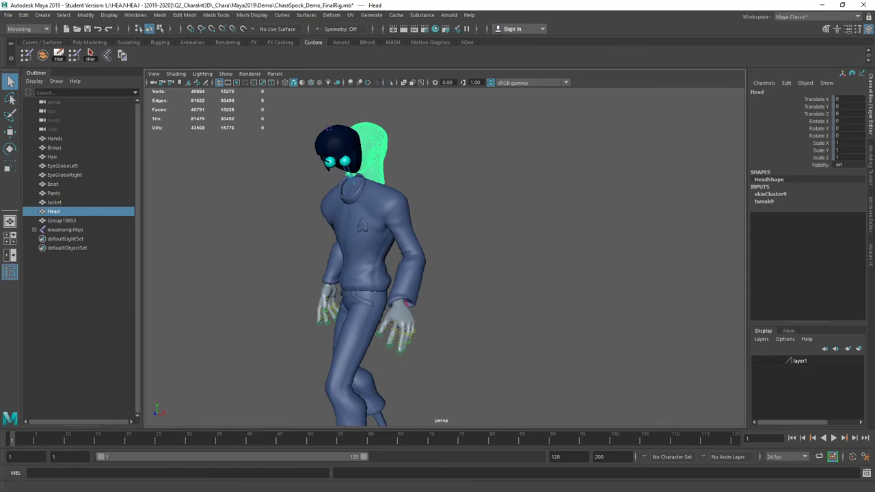
pyautogui.hotkey('alt', 'Tab')
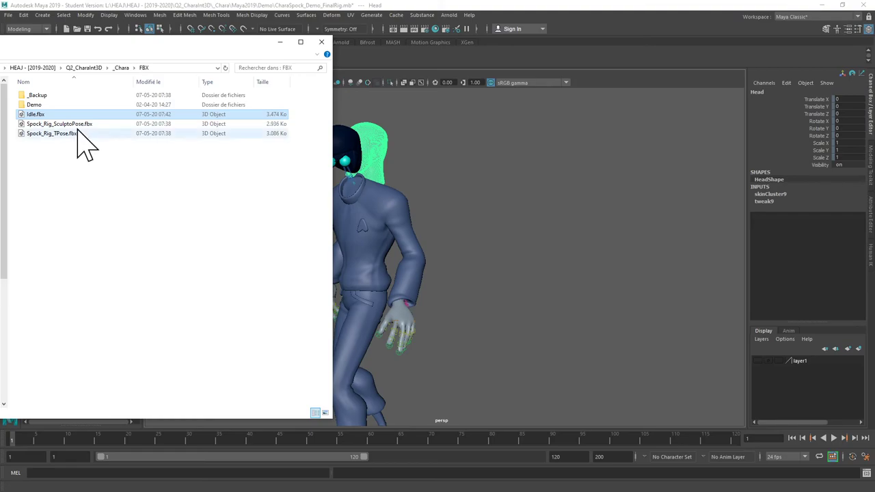
# Step: Import Spock_Rig_SculptoPose.fbx from the FBX folder into the Maya scene and delete the Head mesh's history
pyautogui.moveTo(78, 125); pyautogui.dragTo(363, 235)
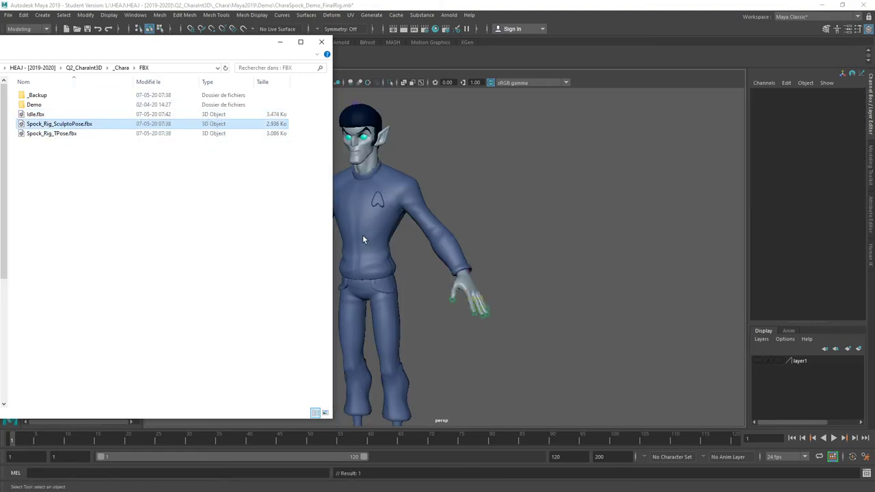
pyautogui.click(465, 192)
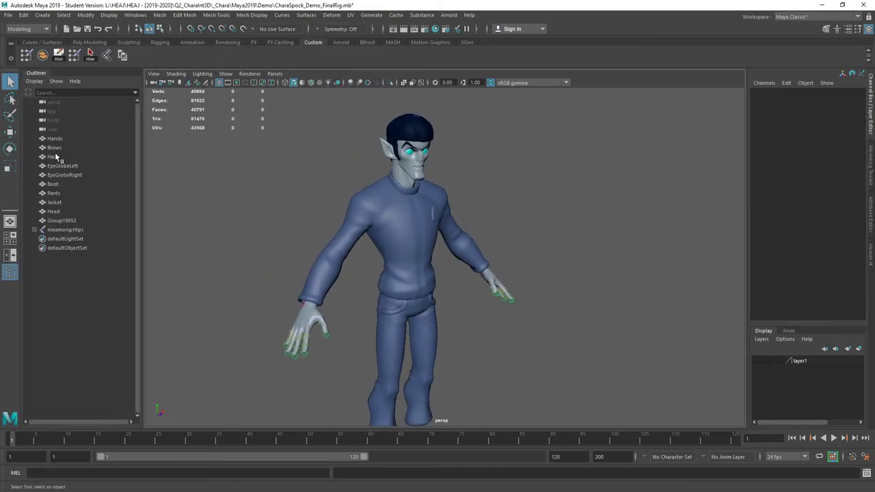
pyautogui.click(52, 211)
pyautogui.keyDown('alt'); pyautogui.moveTo(354, 205); pyautogui.dragTo(254, 140); pyautogui.keyUp('alt')
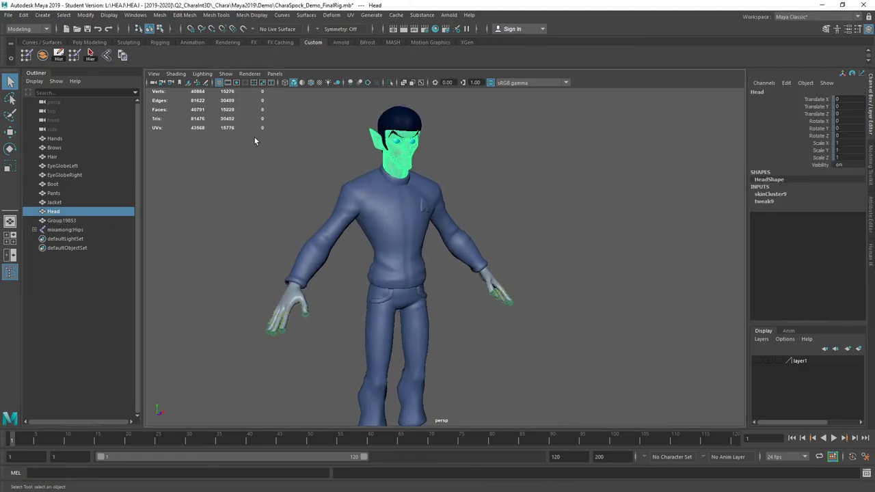
pyautogui.click(59, 57)
# Step: Rename the Head mesh as HeadHead in the Outliner
pyautogui.doubleClick(57, 213)
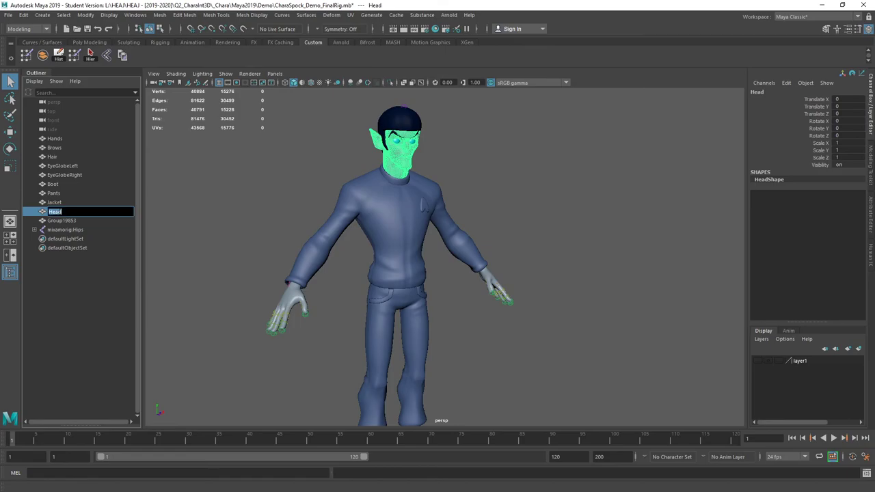
pyautogui.press('Return')
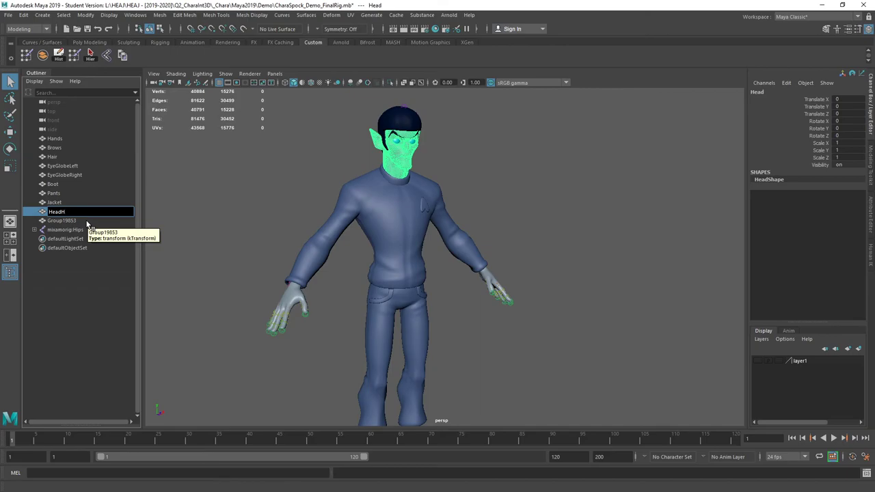
pyautogui.write('HeadHead')
pyautogui.press('Return')
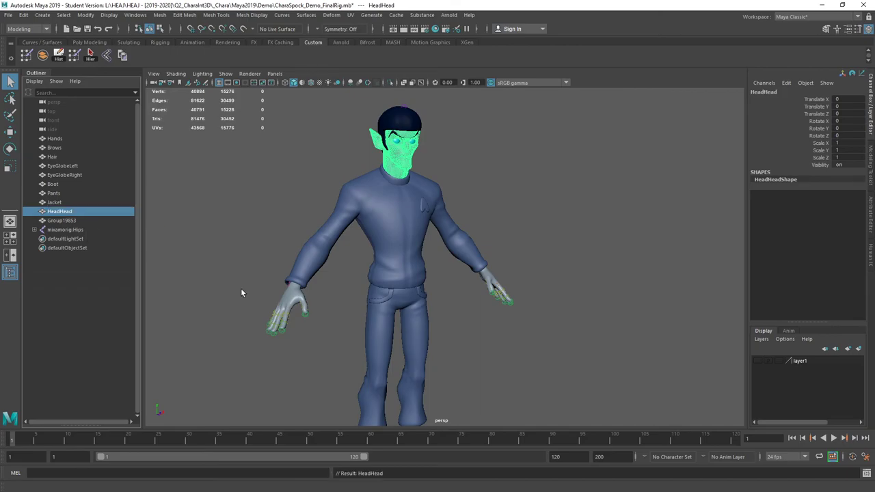
pyautogui.click(557, 184)
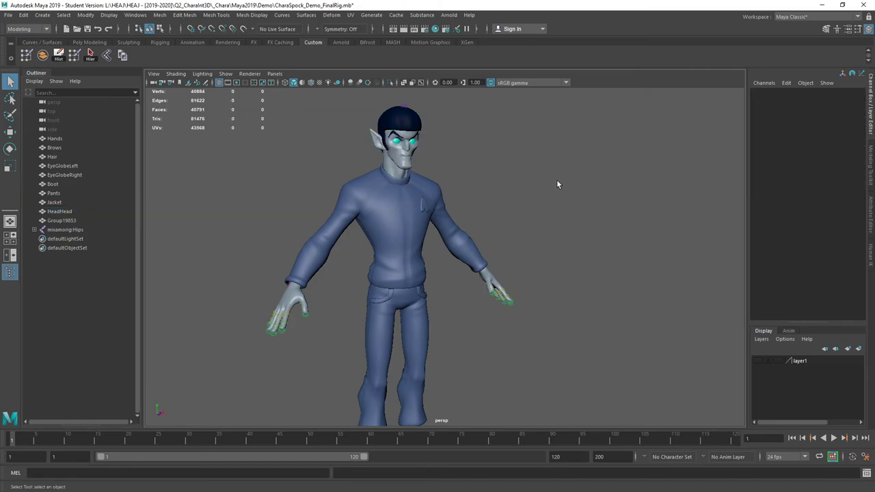
# Step: Smooth bind the HeadHead mesh to the complete mixamorig:Hips joint hierarchy
pyautogui.click(62, 213)
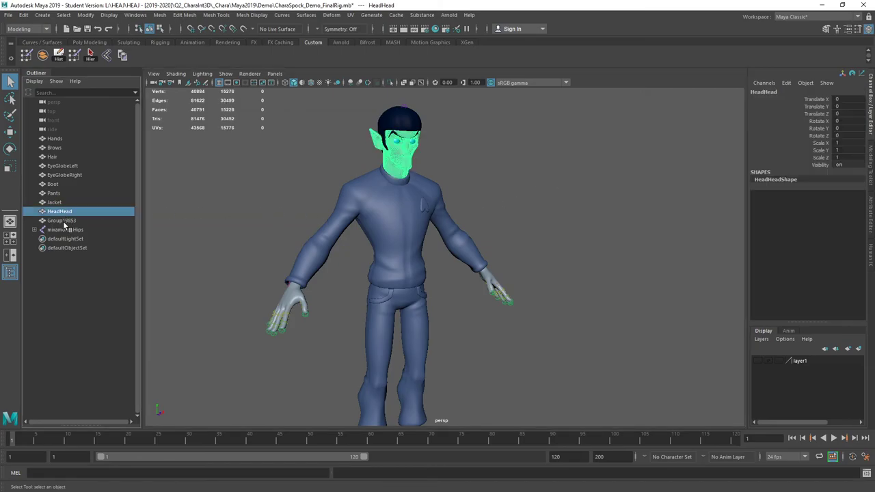
pyautogui.click(65, 230)
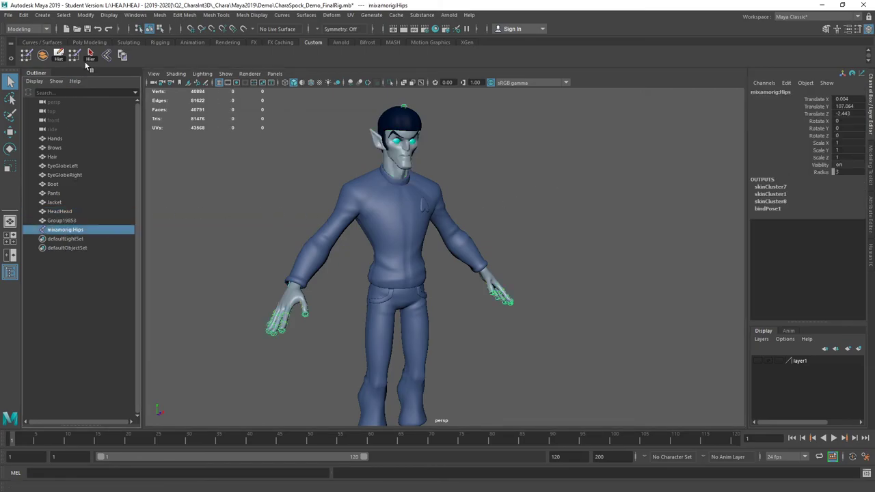
pyautogui.click(91, 58)
pyautogui.keyDown('ctrl'); pyautogui.click(59, 212); pyautogui.keyUp('ctrl')
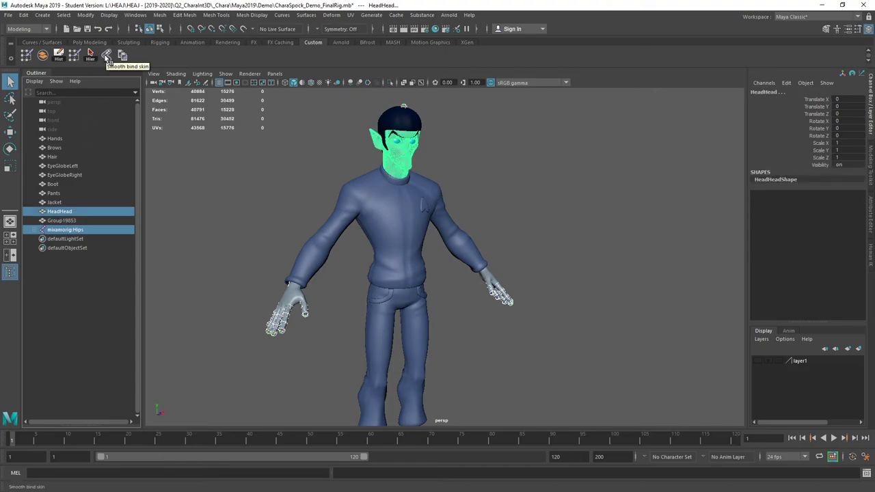
pyautogui.click(107, 58)
# Step: Copy the skin weights from Group19853 to the HeadHead mesh
pyautogui.click(60, 220)
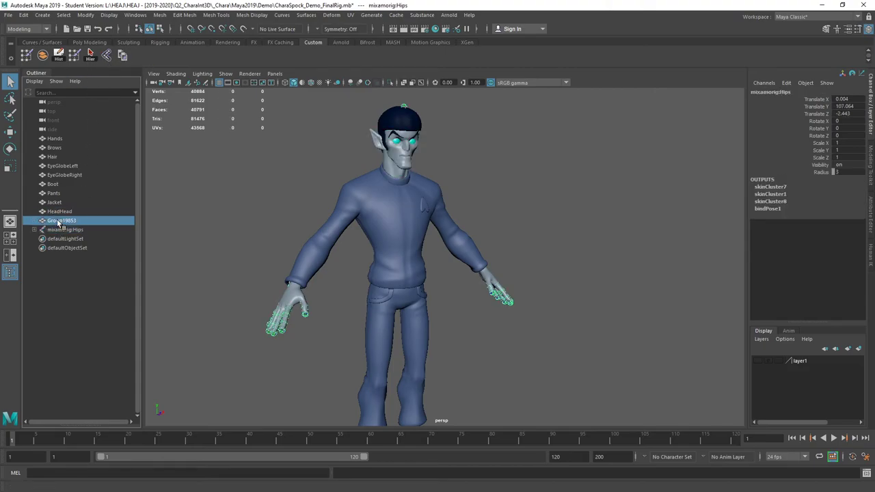
pyautogui.keyDown('ctrl'); pyautogui.click(60, 210); pyautogui.keyUp('ctrl')
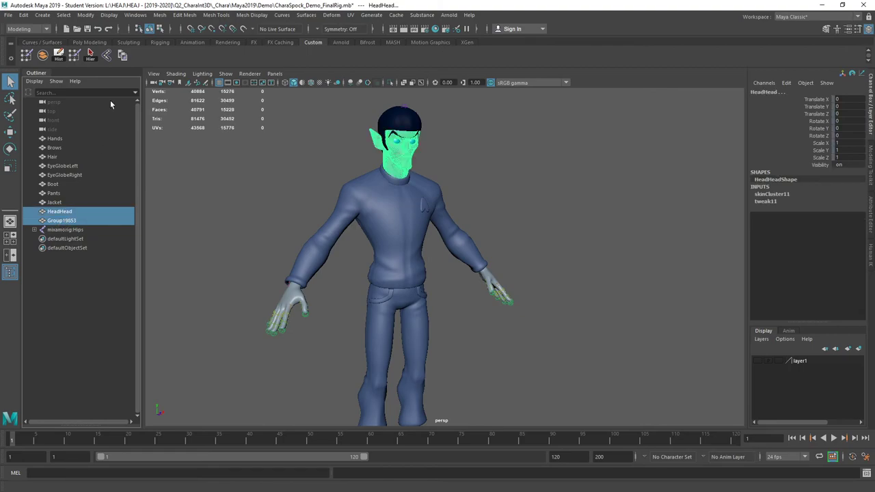
pyautogui.click(123, 56)
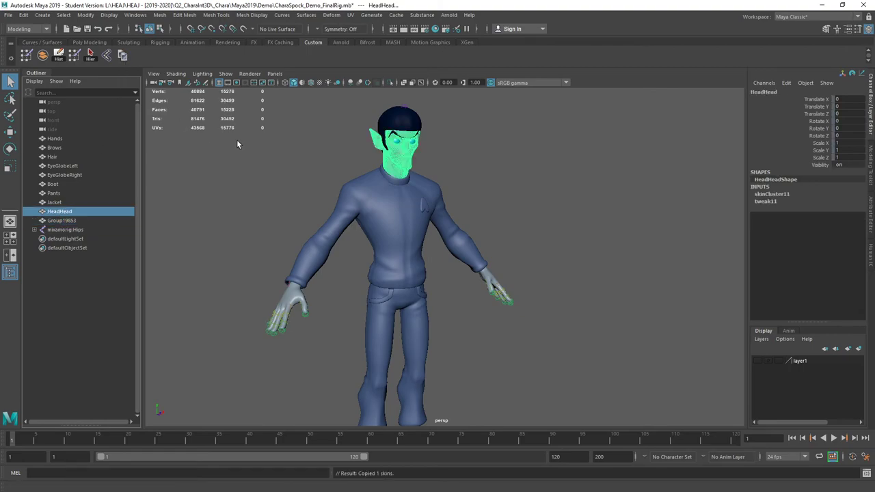
# Step: Expand the mixamorig:Hips hierarchy, rotate the mixamorig:Head joint to test the head's skinning, and undo the rotation
pyautogui.click(65, 230)
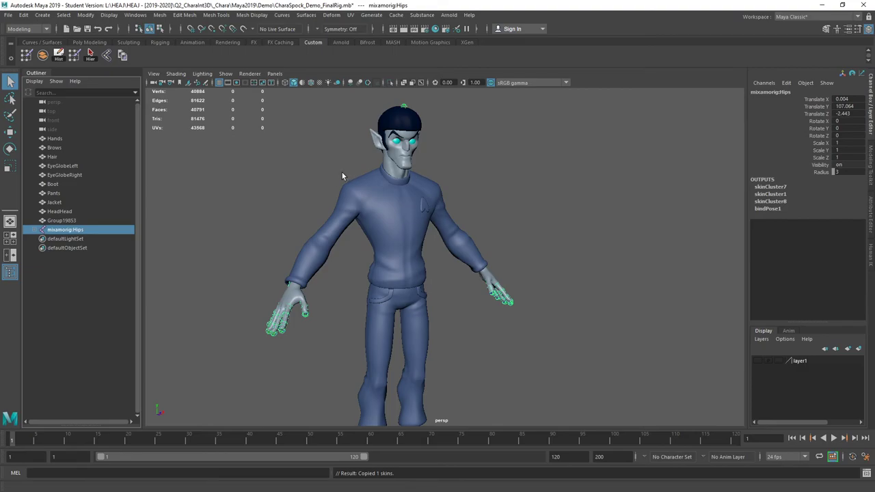
pyautogui.keyDown('shift'); pyautogui.click(37, 231); pyautogui.keyUp('shift')
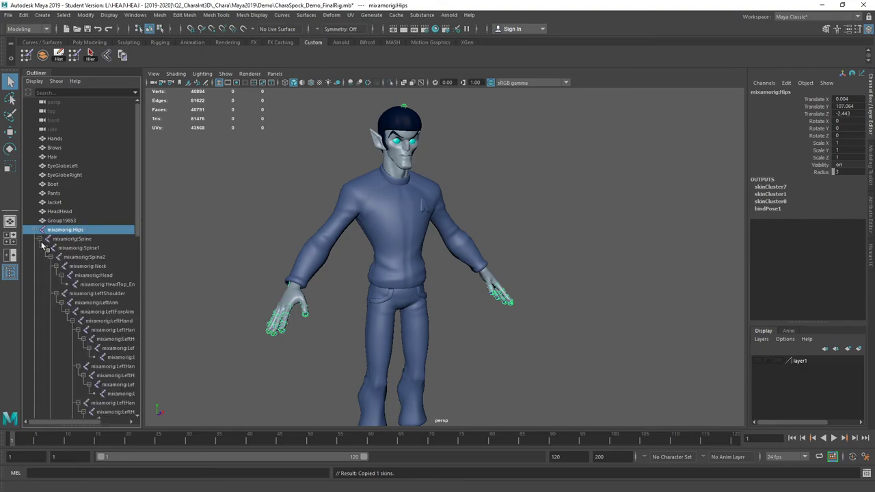
pyautogui.click(94, 276)
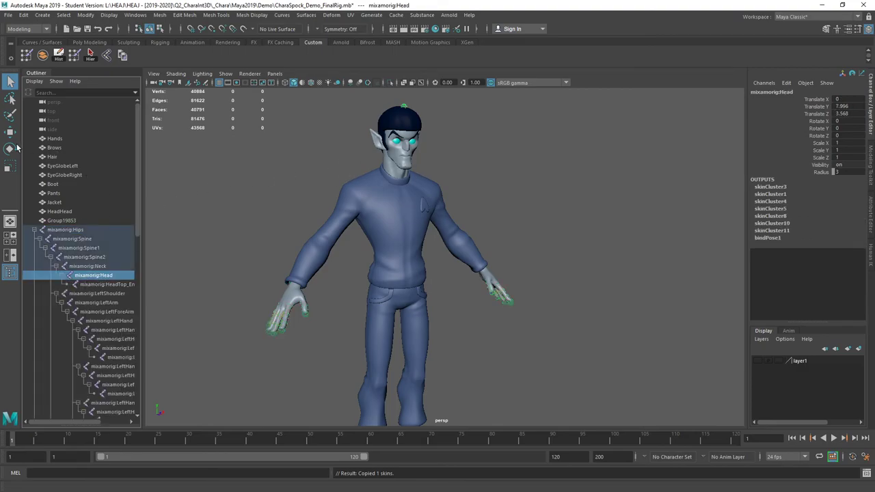
pyautogui.click(10, 149)
pyautogui.moveTo(403, 151)
pyautogui.mouseDown()
pyautogui.moveTo(365, 132)
pyautogui.moveTo(413, 138)
pyautogui.mouseUp()
pyautogui.hotkey('ctrl', 'z')
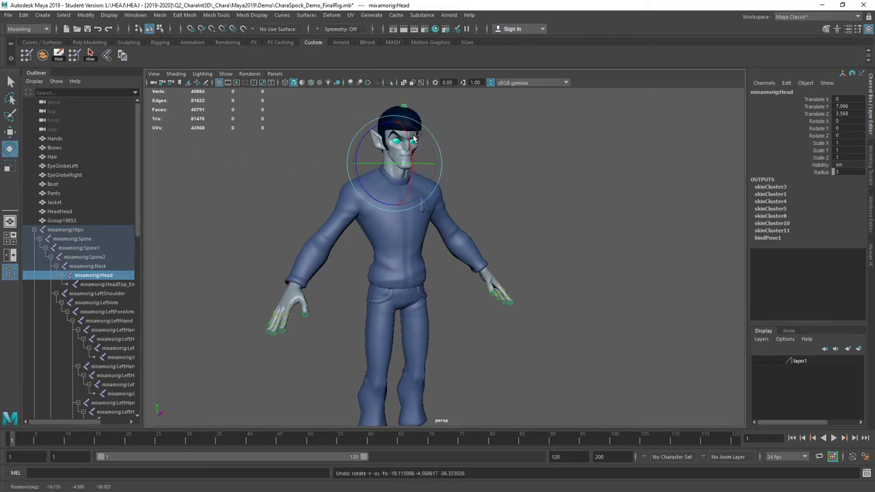
pyautogui.click(560, 182)
# Step: Save the CharaSpock_Demo_FinalRig scene, accepting the student version notice
pyautogui.keyDown('alt'); pyautogui.moveTo(620, 260); pyautogui.dragTo(516, 231, button='right'); pyautogui.keyUp('alt')
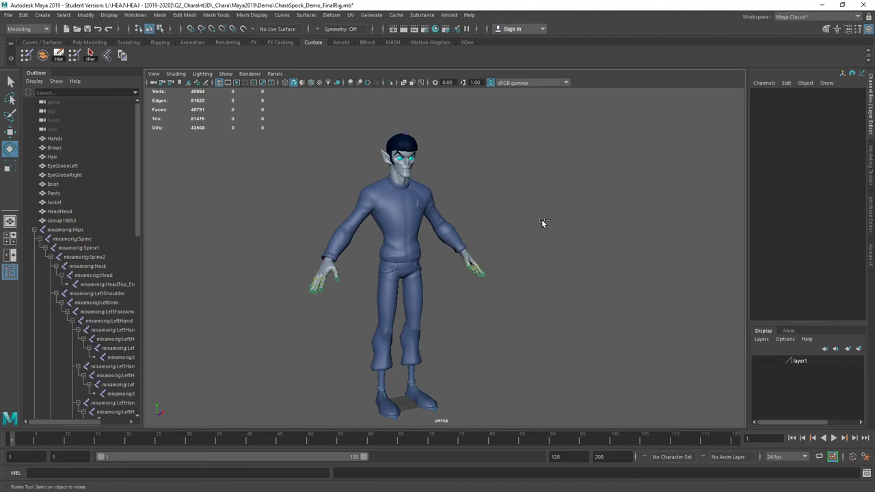
pyautogui.hotkey('ctrl', 's')
pyautogui.click(410, 259)
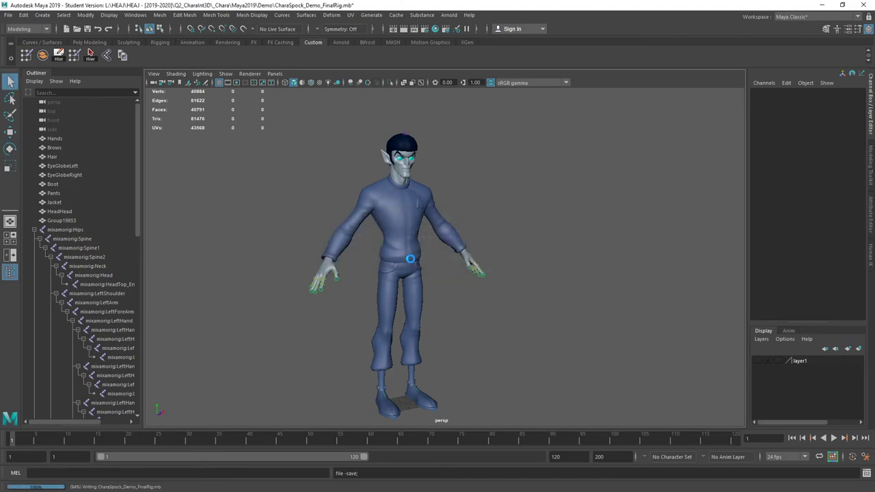
# Step: Import Idle.fbx from the FBX folder in File Explorer into the Maya scene, minimize the folder window, and go to frame 4
pyautogui.hotkey('alt', 'Tab')
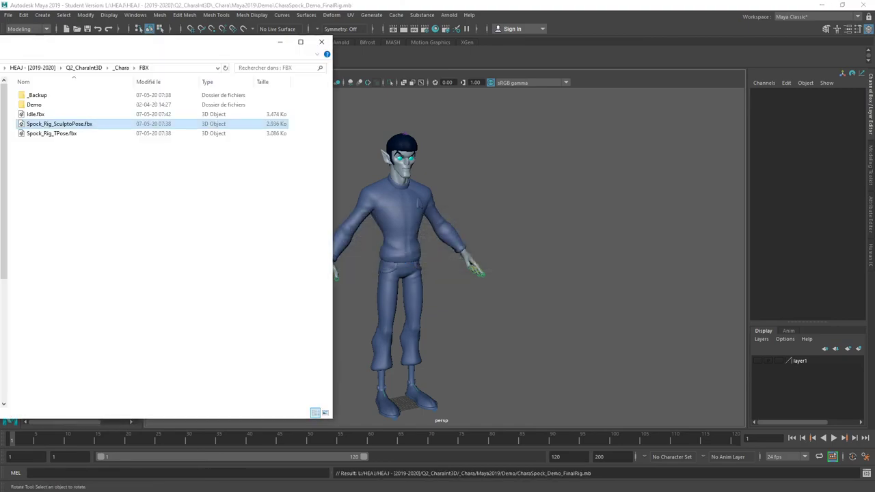
pyautogui.moveTo(35, 115); pyautogui.dragTo(415, 230)
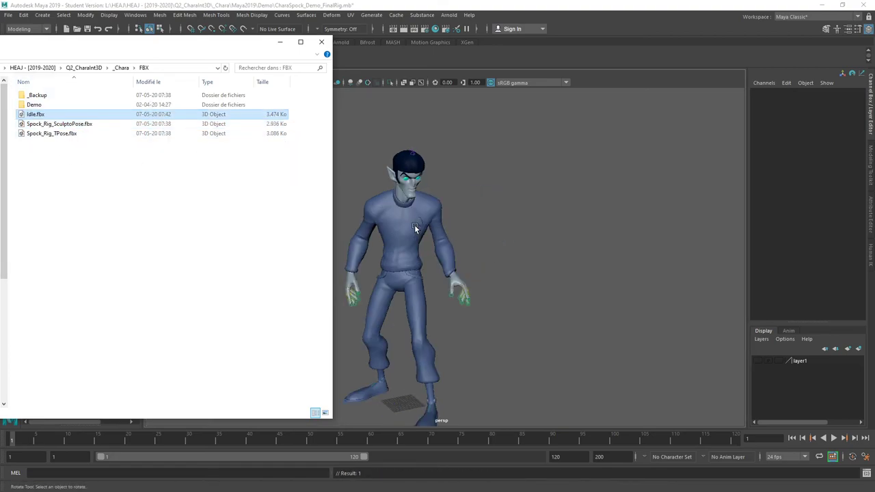
pyautogui.click(280, 42)
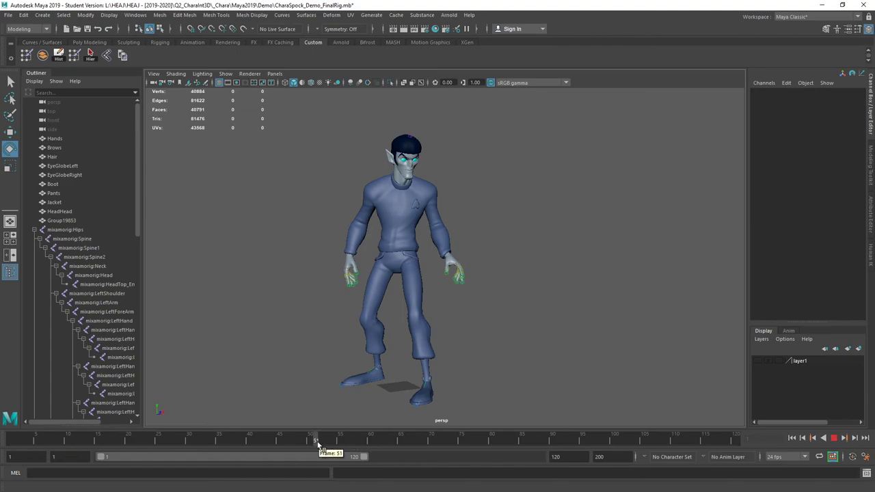
pyautogui.click(31, 443)
# Step: Pose the head by rotating the mixamorig:Head joint to about -15 degrees in X
pyautogui.moveTo(491, 195)
pyautogui.keyDown('alt'); pyautogui.mouseDown()
pyautogui.moveTo(694, 192)
pyautogui.moveTo(709, 205)
pyautogui.moveTo(467, 192)
pyautogui.moveTo(523, 199)
pyautogui.moveTo(502, 171)
pyautogui.moveTo(535, 193)
pyautogui.moveTo(519, 223)
pyautogui.moveTo(504, 197)
pyautogui.mouseUp(); pyautogui.keyUp('alt')
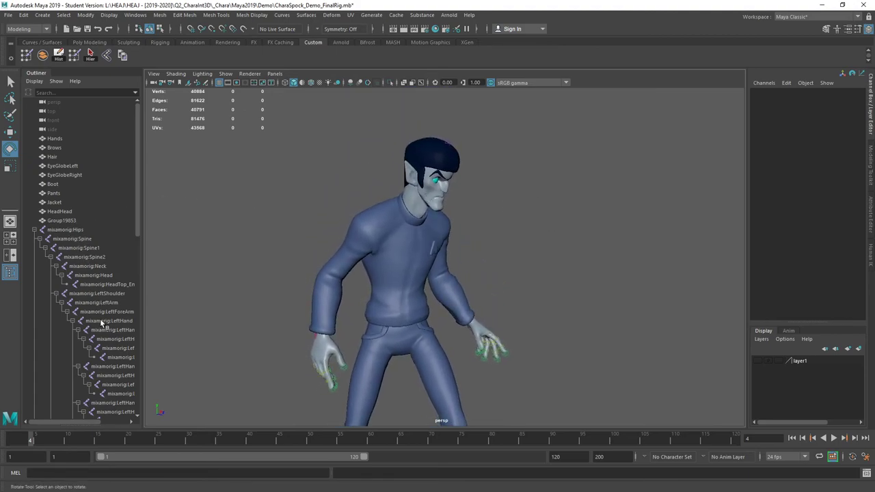
pyautogui.click(104, 276)
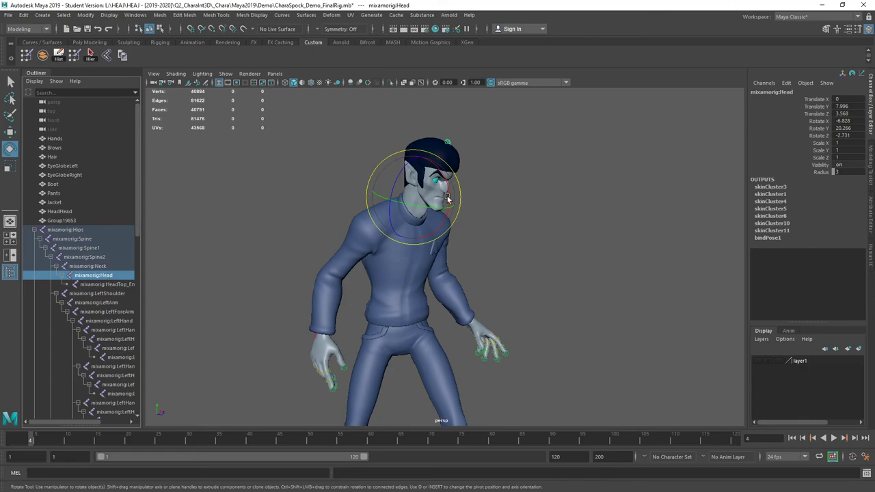
pyautogui.moveTo(448, 189); pyautogui.dragTo(539, 191)
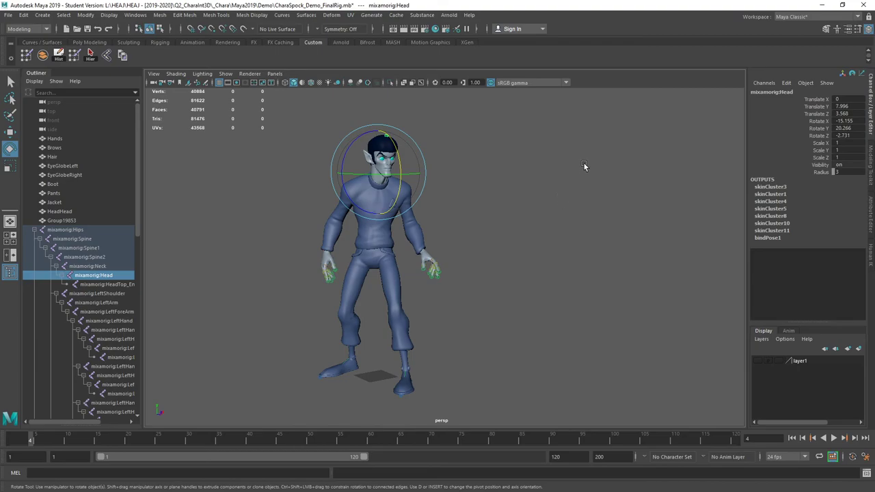
pyautogui.moveTo(571, 167)
pyautogui.keyDown('alt'); pyautogui.mouseDown()
pyautogui.moveTo(696, 164)
pyautogui.moveTo(533, 165)
pyautogui.moveTo(539, 157)
pyautogui.moveTo(547, 182)
pyautogui.moveTo(563, 170)
pyautogui.mouseUp(); pyautogui.keyUp('alt')
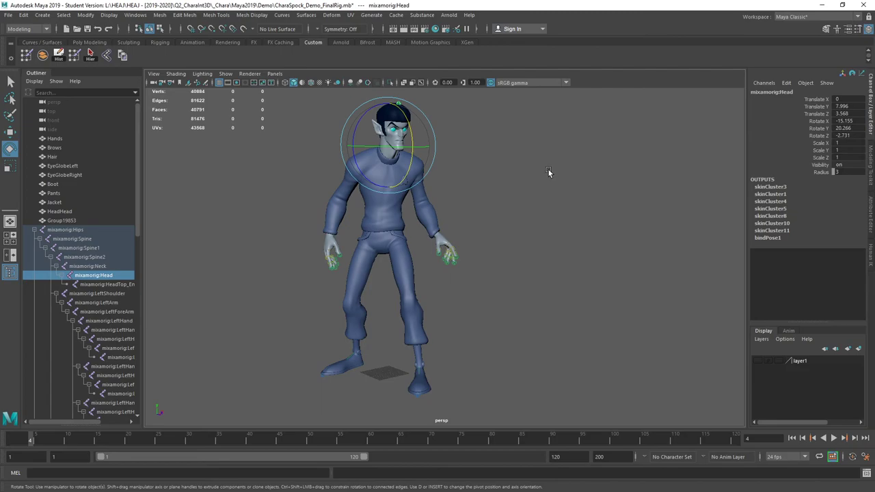
pyautogui.keyDown('alt'); pyautogui.moveTo(438, 159); pyautogui.dragTo(540, 195); pyautogui.keyUp('alt')
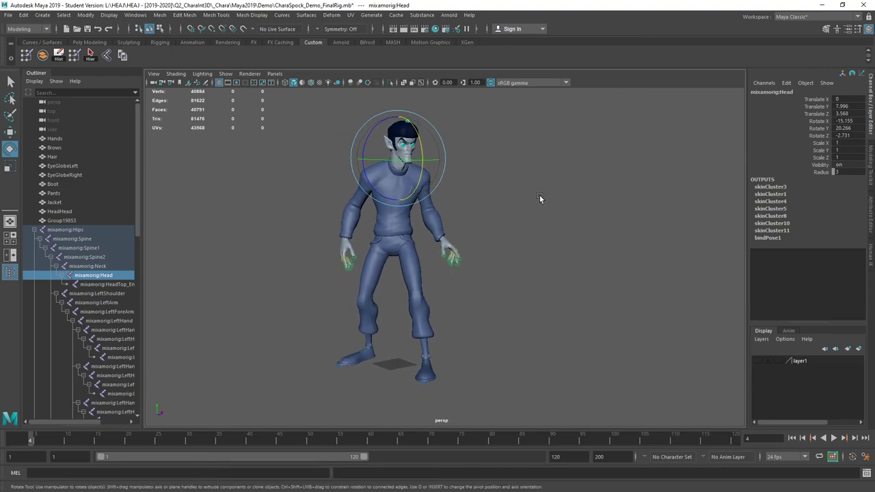
# Step: Save the scene as CharaSpock_Demo_FinalPosing.mb in the Maya2019 Demo folder, accepting the student version notice
pyautogui.click(9, 14)
pyautogui.click(36, 68)
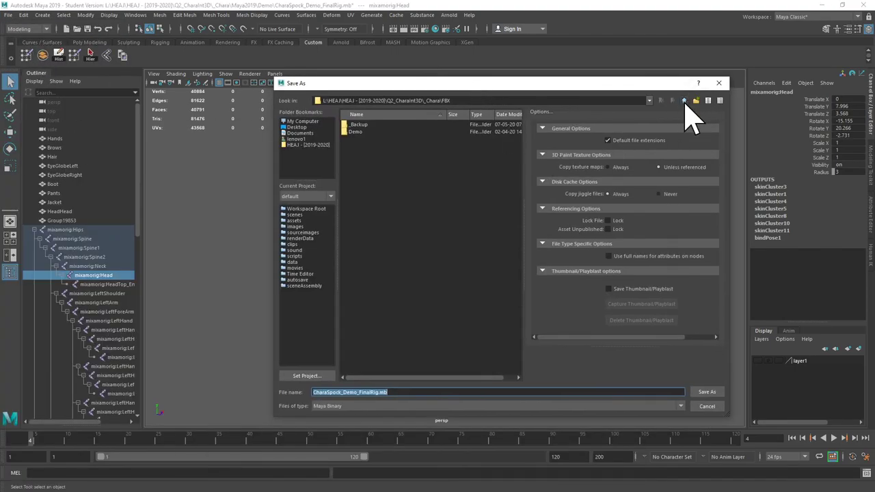
pyautogui.click(684, 102)
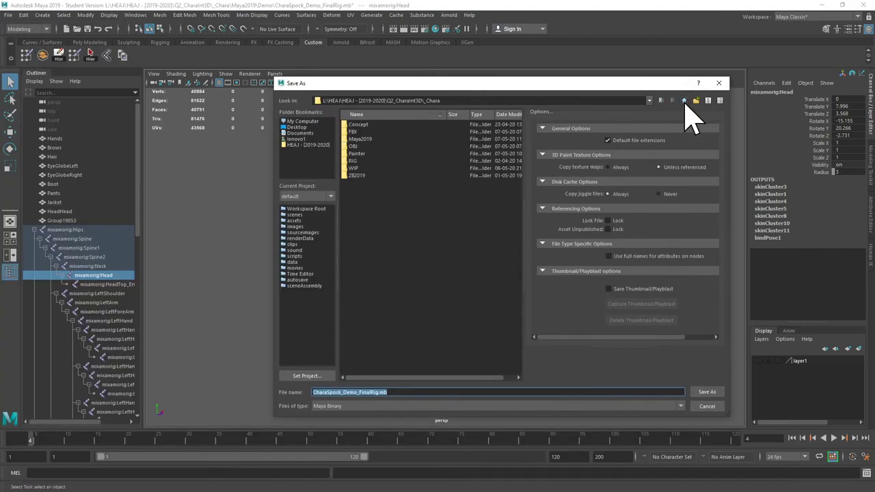
pyautogui.doubleClick(360, 139)
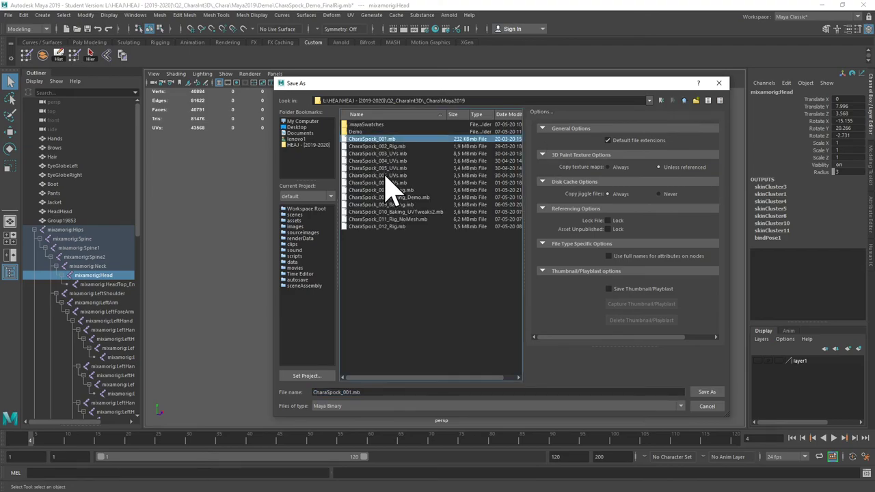
pyautogui.doubleClick(356, 131)
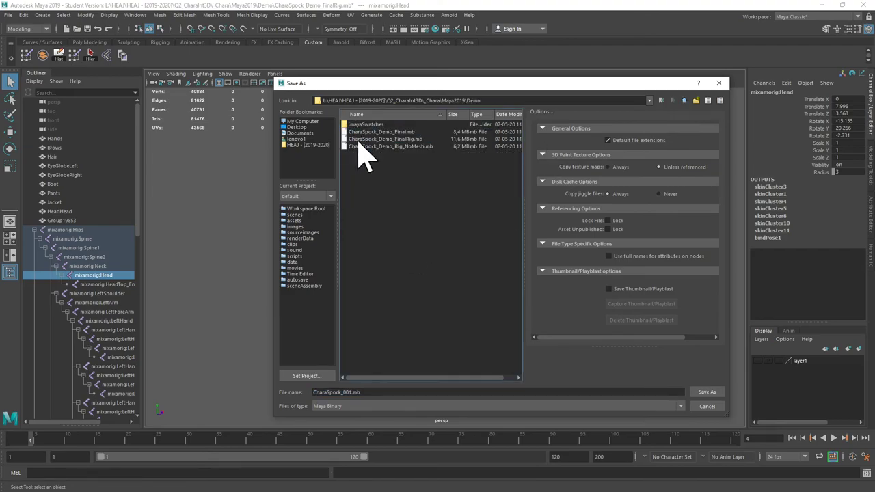
pyautogui.click(406, 132)
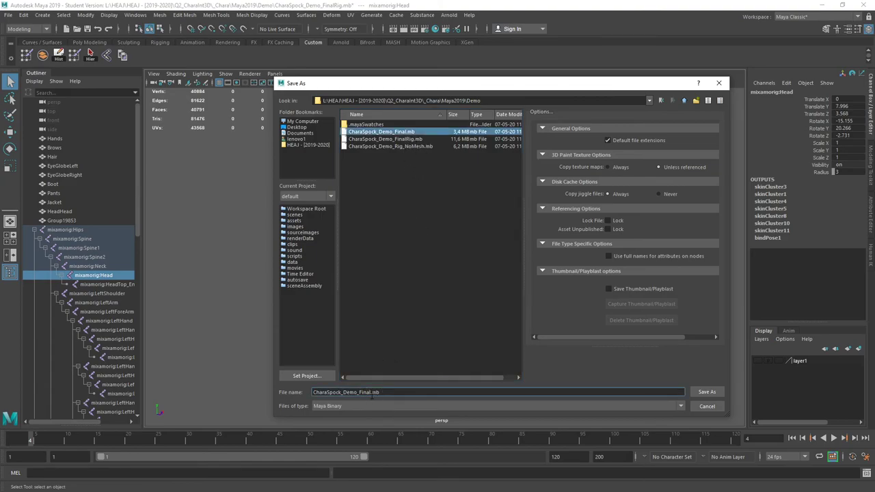
pyautogui.click(373, 393)
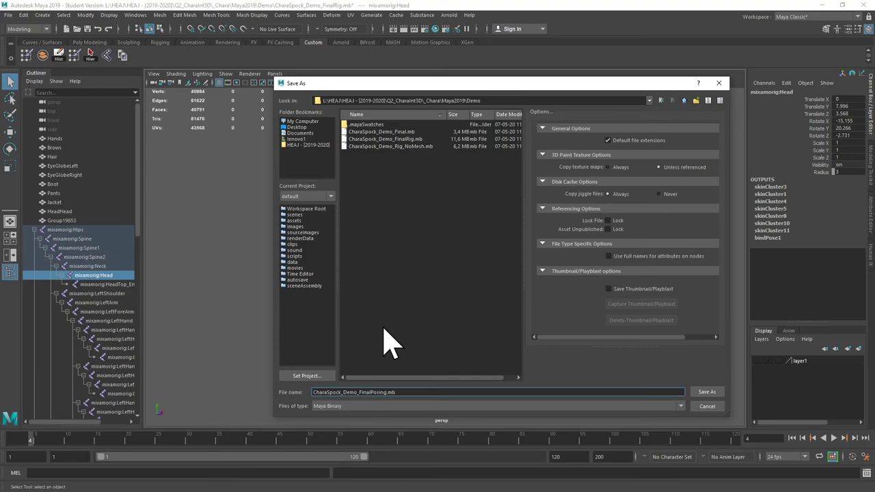
pyautogui.press('Return')
pyautogui.click(417, 258)
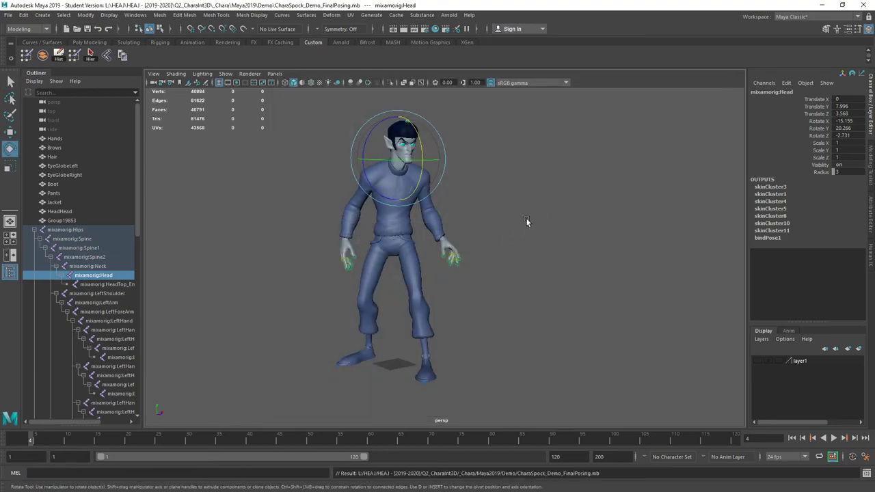
pyautogui.keyDown('alt'); pyautogui.moveTo(507, 251); pyautogui.dragTo(513, 206); pyautogui.keyUp('alt')
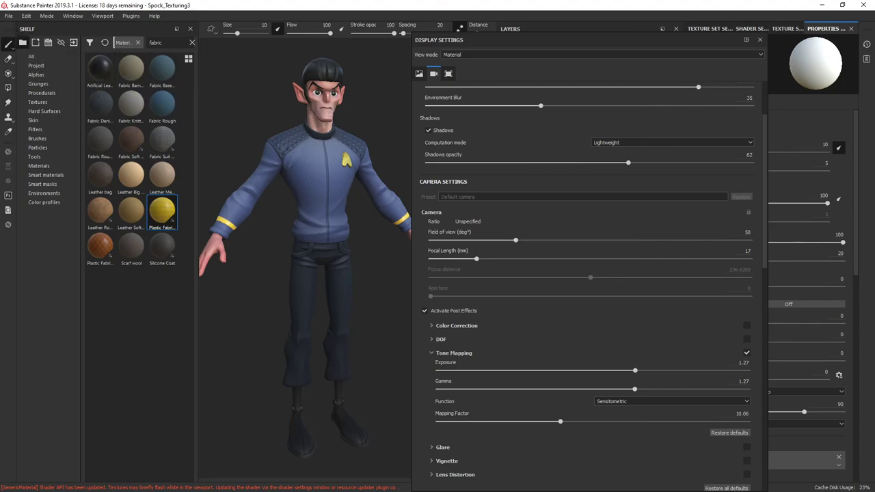
# Step: In File Explorer, create a folder named Integration inside the _Chara folder and open it
pyautogui.hotkey('alt', 'Tab')
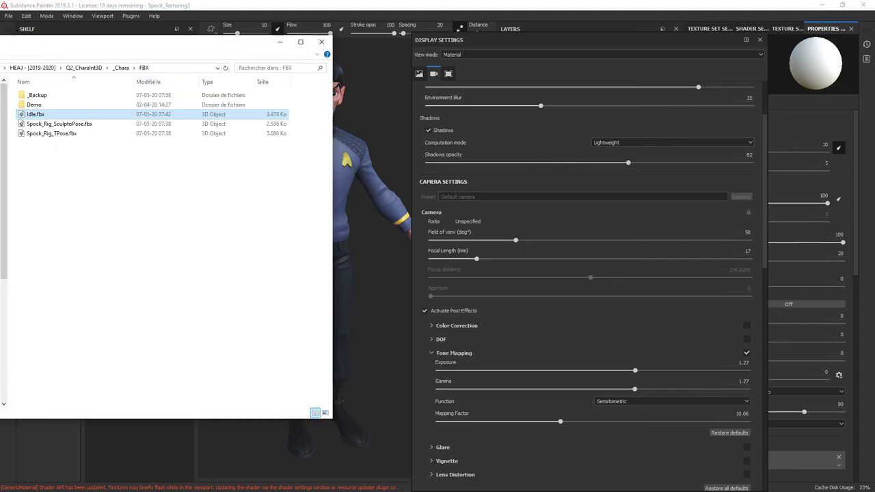
pyautogui.click(121, 68)
pyautogui.rightClick(55, 205)
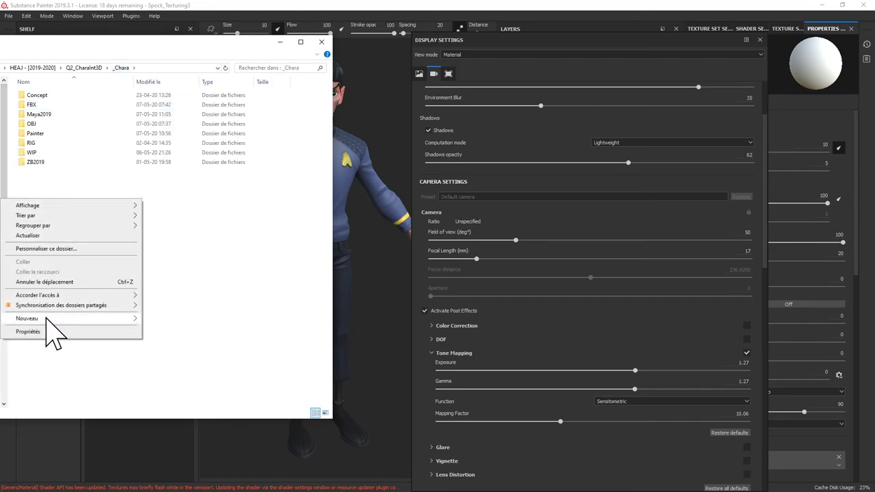
pyautogui.moveTo(48, 318)
pyautogui.click(158, 320)
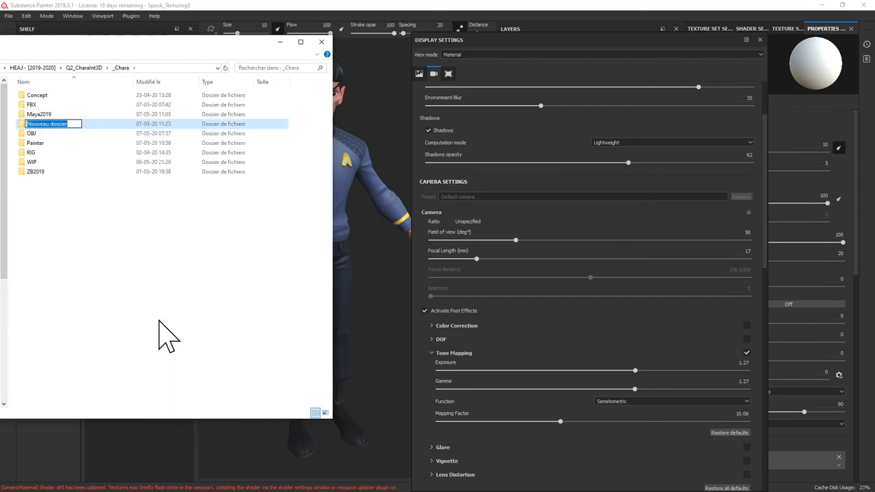
pyautogui.write('In')
pyautogui.write('tegration')
pyautogui.press('Return')
pyautogui.press('Return')
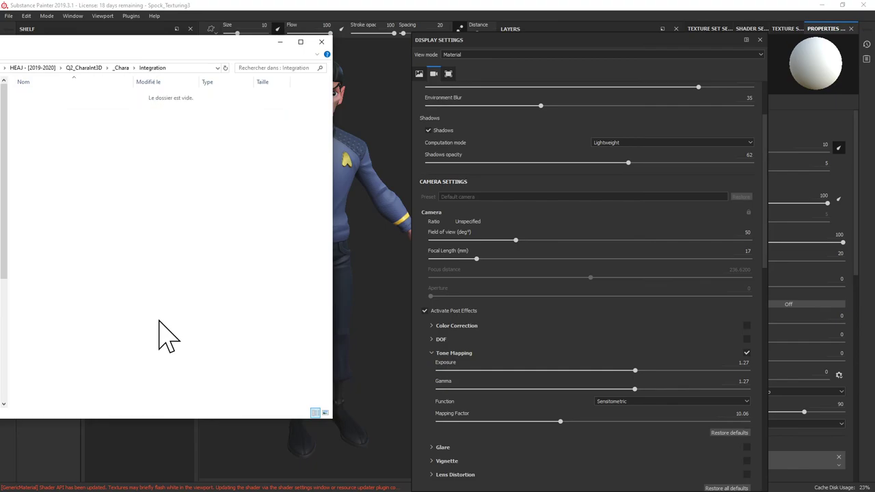
# Step: Return to Substance Painter, start the texture export, and choose the PBR MetalRough export configuration
pyautogui.click(257, 8)
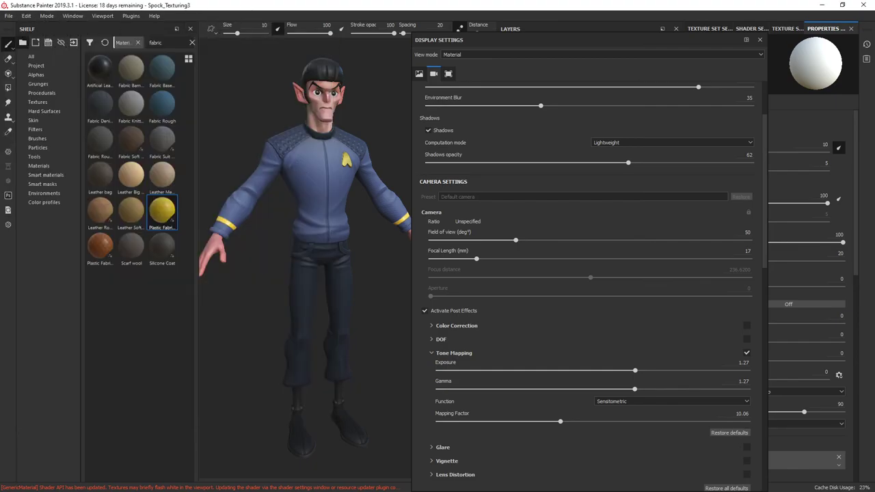
pyautogui.click(9, 15)
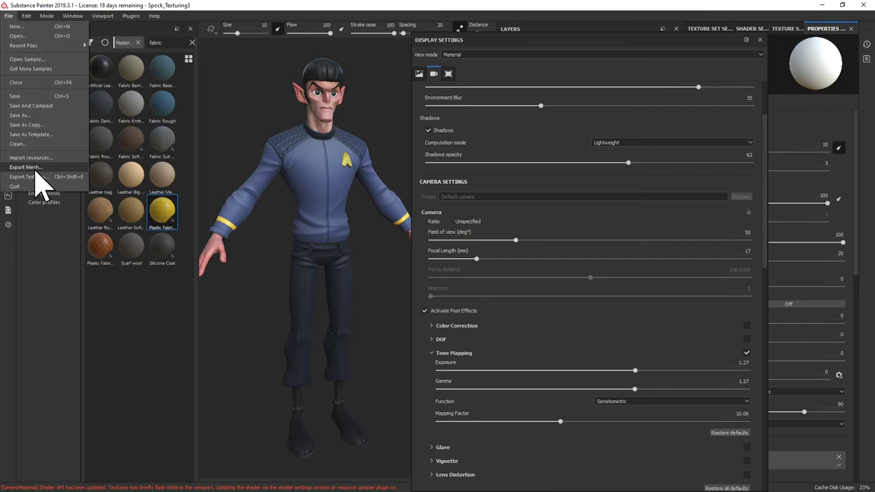
pyautogui.click(27, 177)
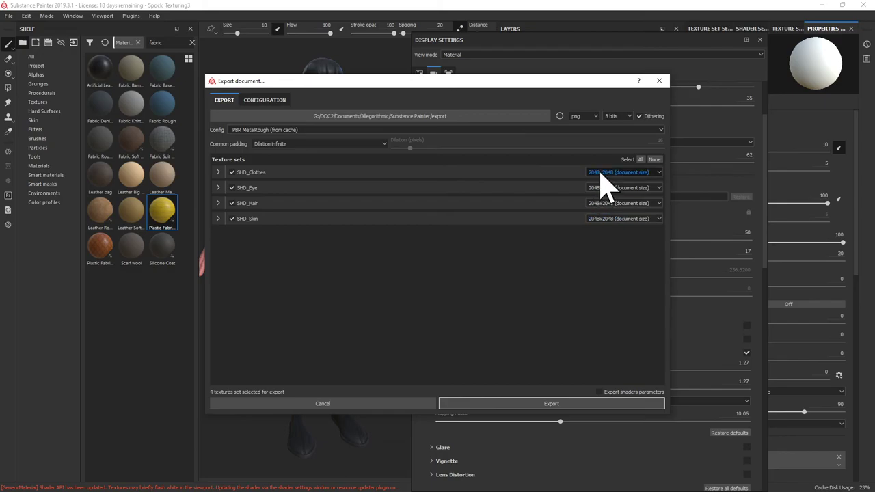
pyautogui.click(291, 134)
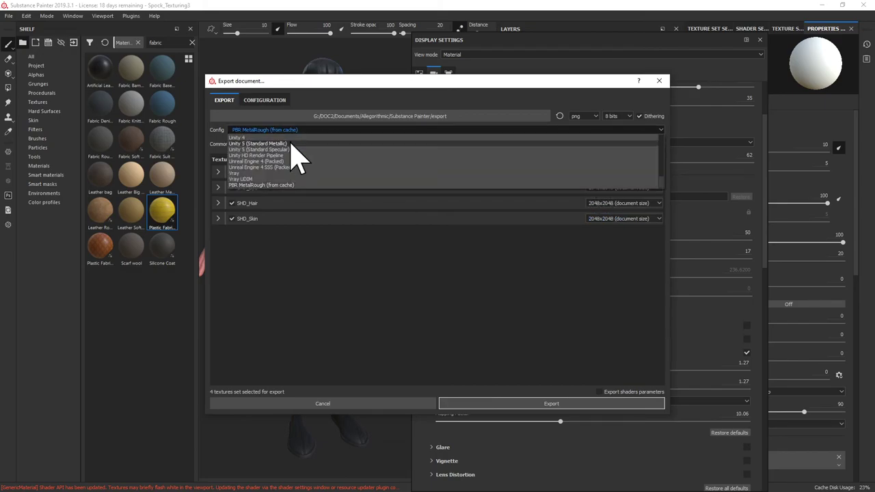
pyautogui.scroll(2, 311, 181)
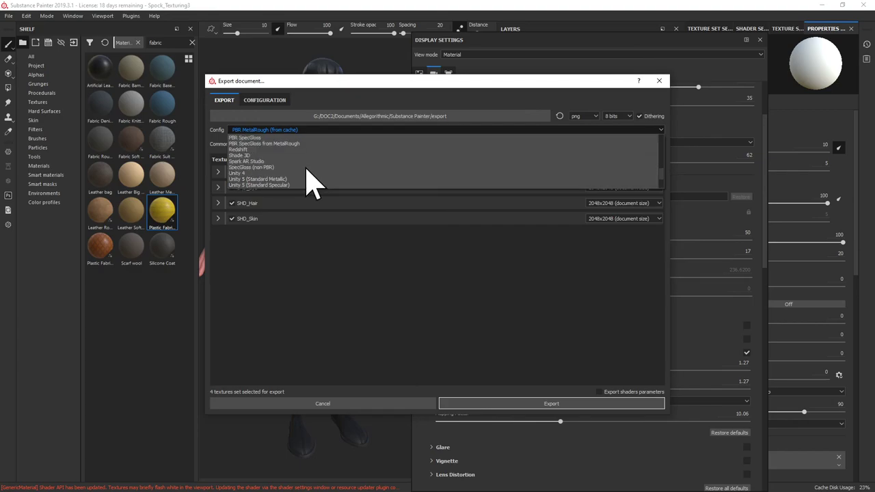
pyautogui.scroll(-2, 311, 181)
pyautogui.scroll(2, 311, 182)
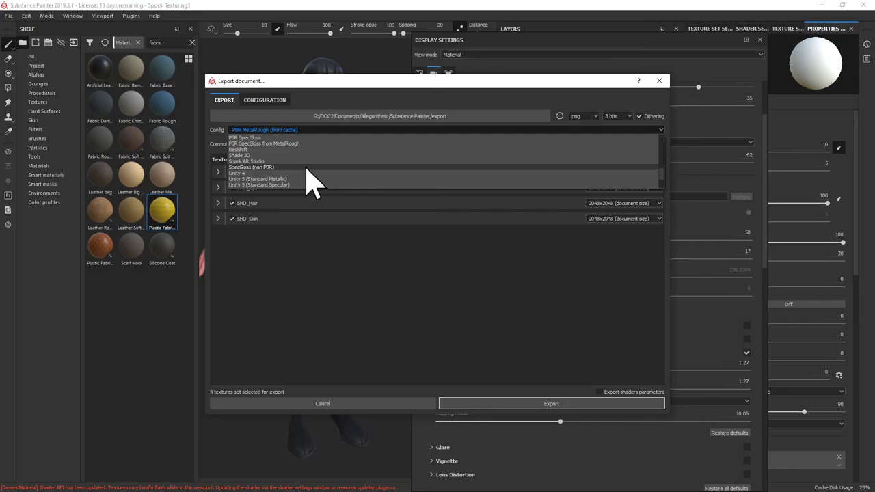
pyautogui.scroll(4, 311, 182)
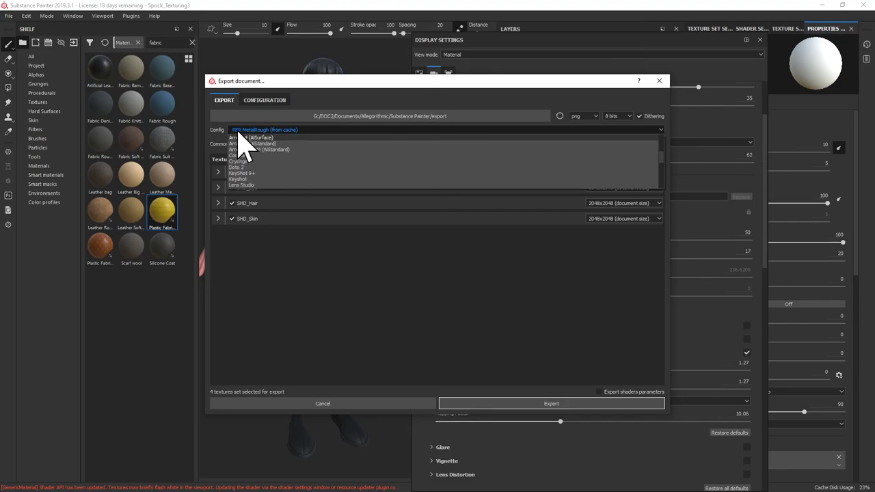
pyautogui.scroll(-3, 294, 183)
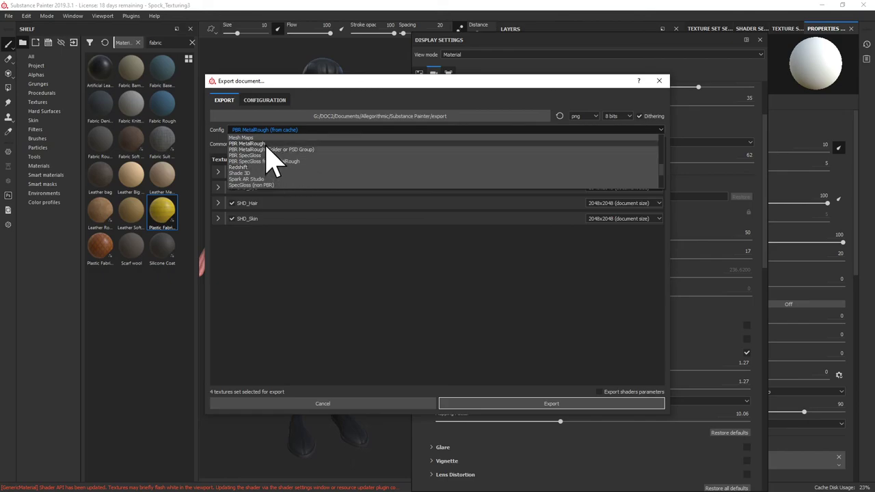
pyautogui.click(267, 145)
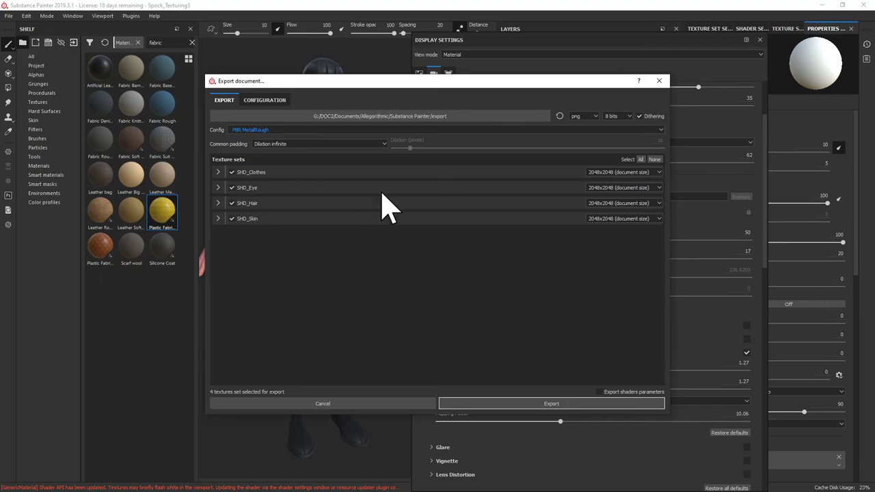
# Step: Set the texture export format to targa and expand the SHD_Clothes texture set's list of output maps
pyautogui.click(588, 118)
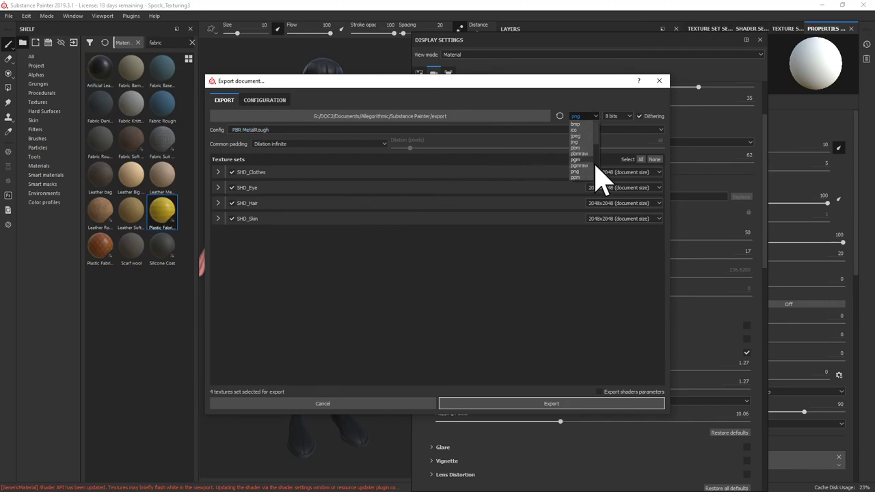
pyautogui.scroll(-3, 595, 157)
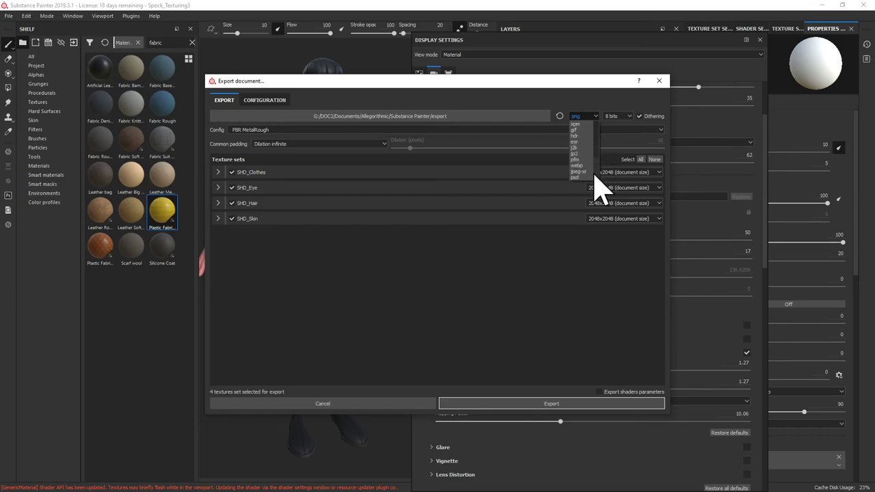
pyautogui.scroll(2, 599, 178)
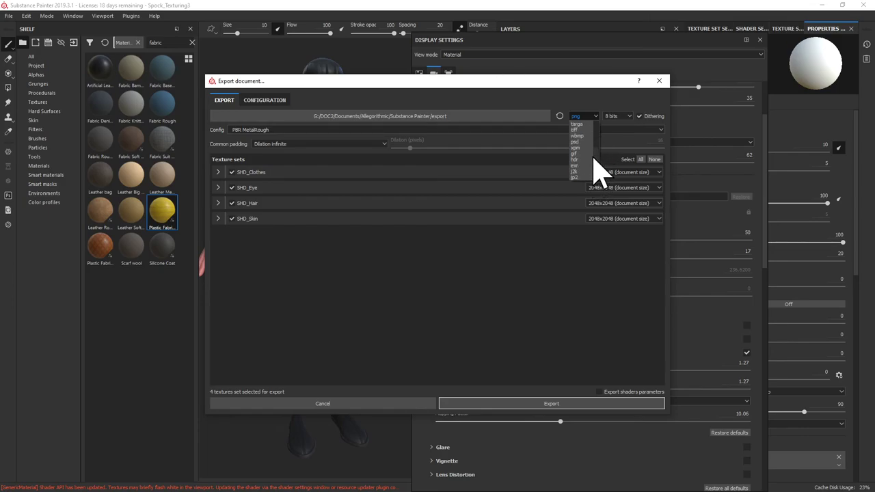
pyautogui.click(586, 141)
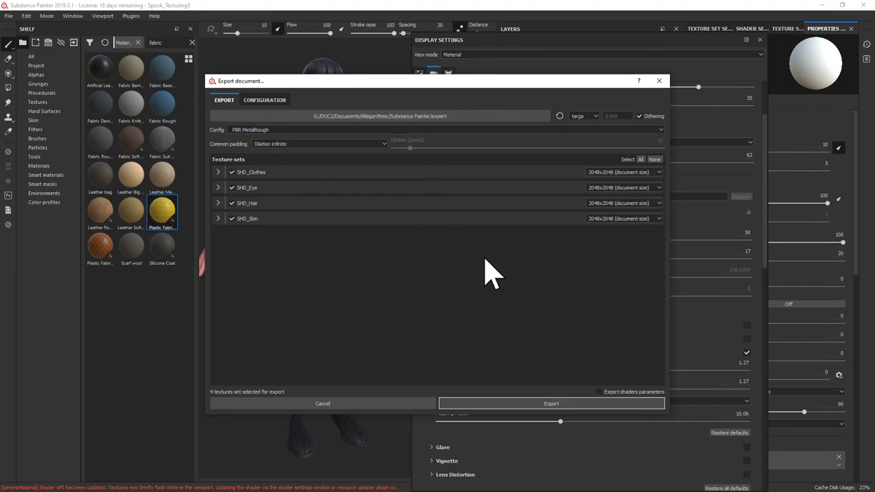
pyautogui.click(219, 173)
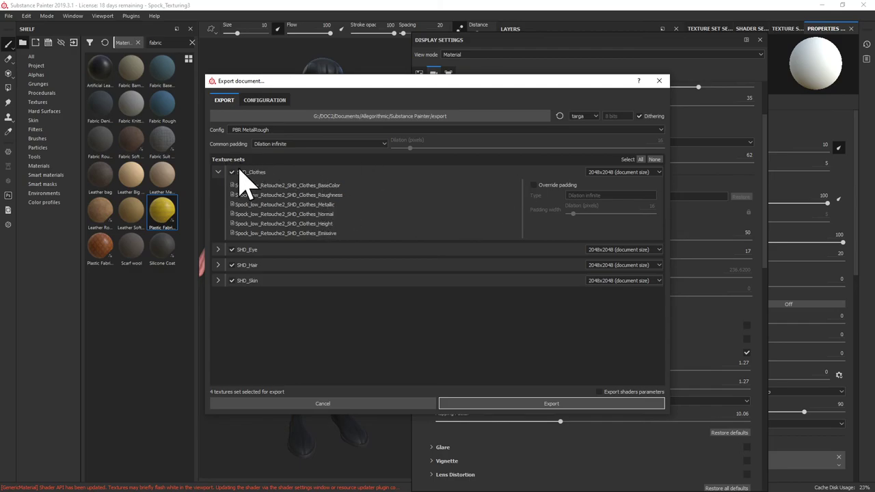
# Step: Export all four texture sets to the Q2_CharaInt3D/_Chara/Integration folder and dismiss the export notice
pyautogui.click(375, 117)
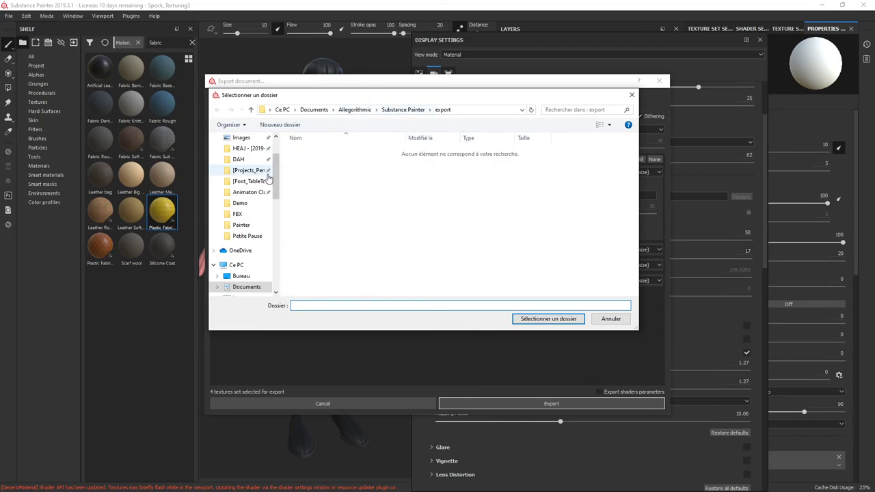
pyautogui.click(258, 149)
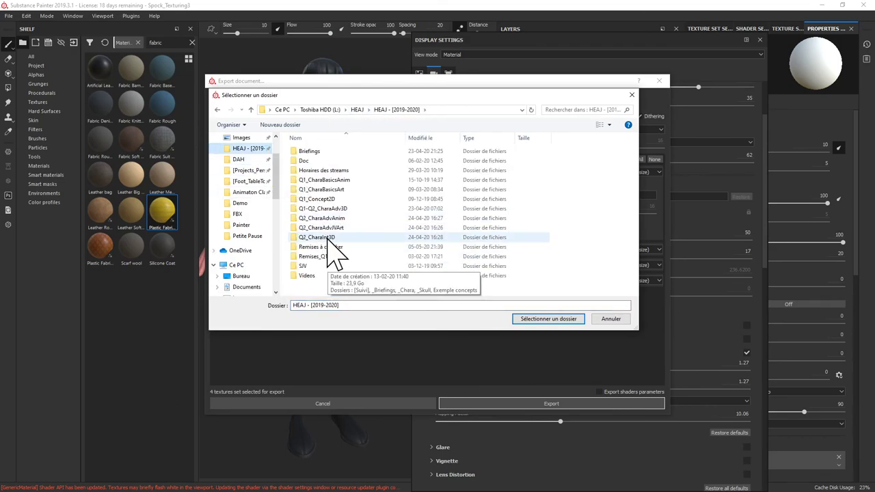
pyautogui.doubleClick(328, 239)
pyautogui.doubleClick(307, 174)
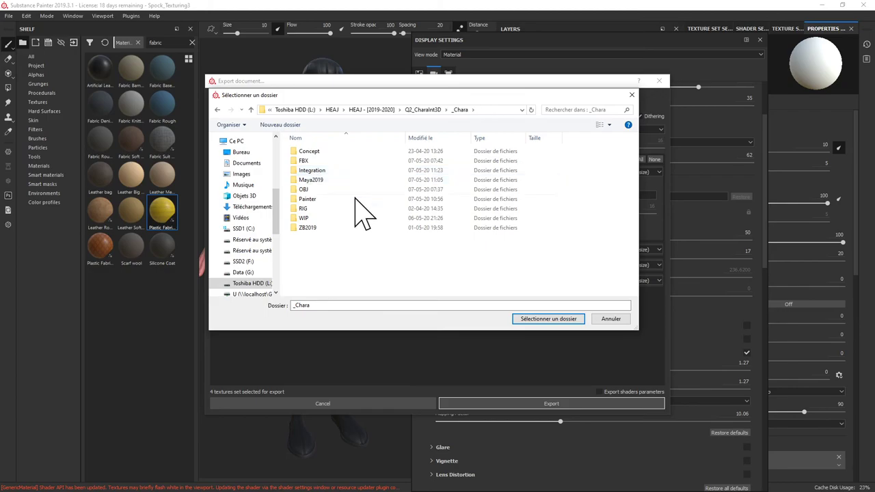
pyautogui.doubleClick(312, 171)
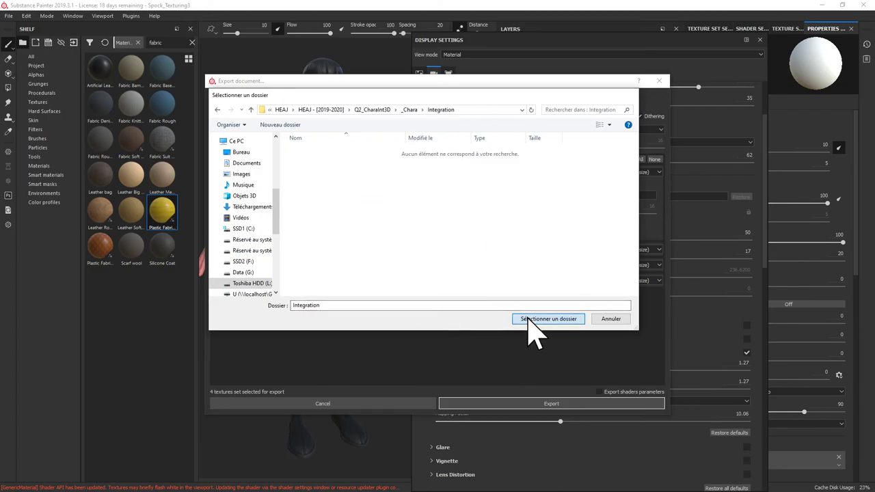
pyautogui.click(532, 319)
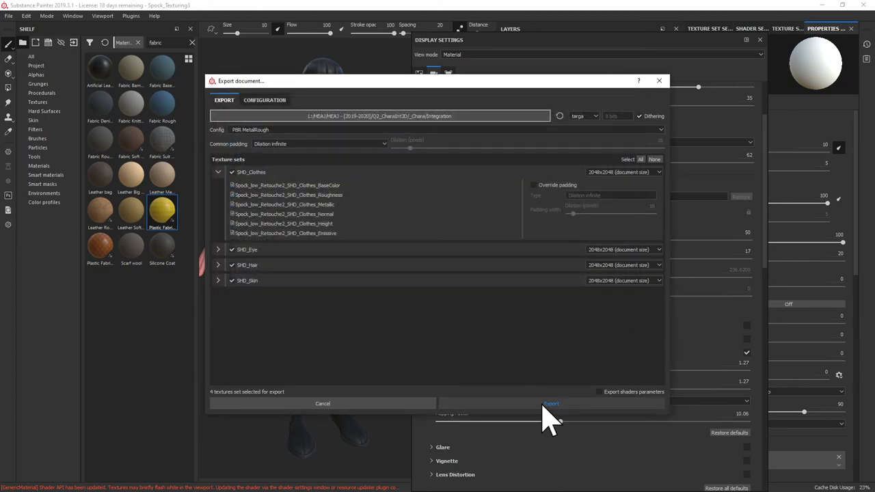
pyautogui.click(545, 405)
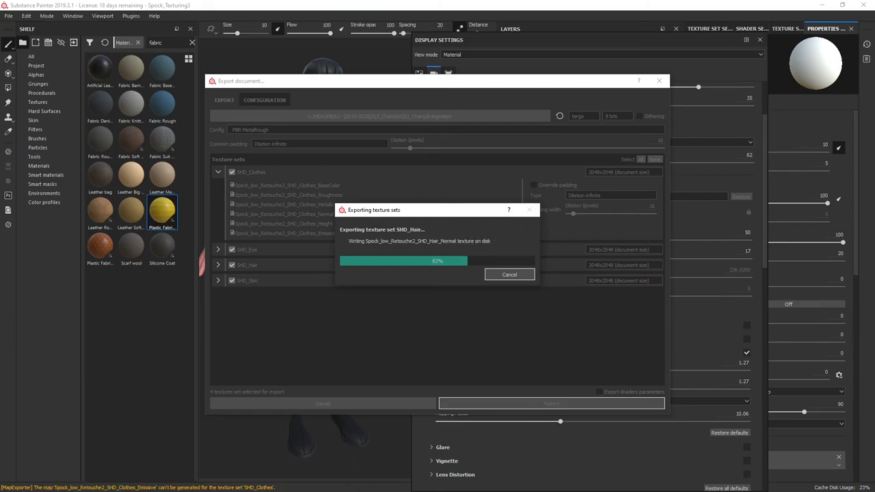
pyautogui.hotkey('alt', 'Tab')
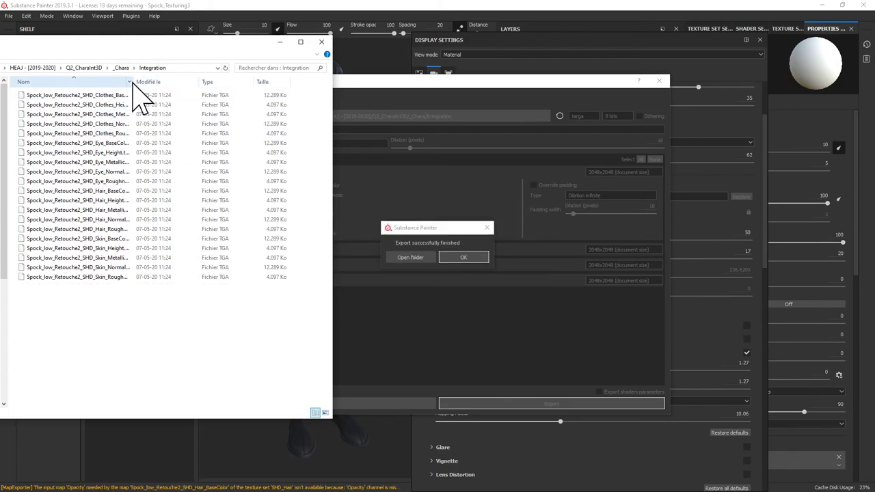
pyautogui.click(459, 257)
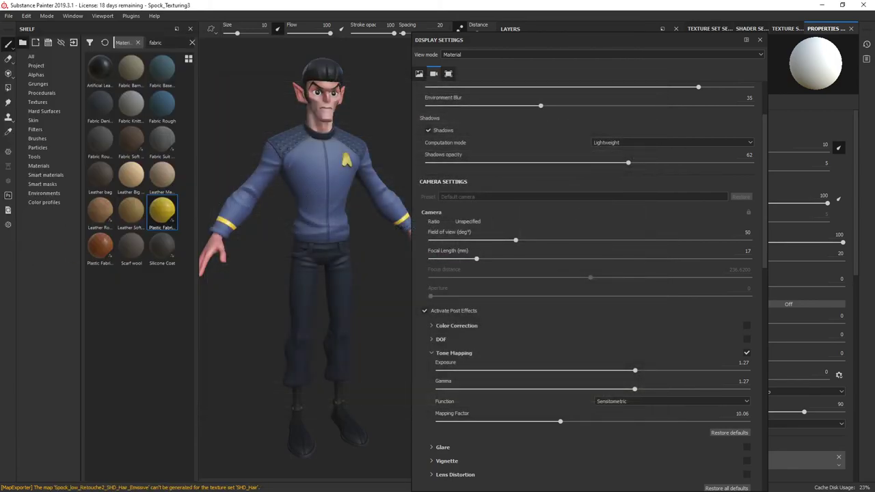
# Step: Widen the name column in the Integration folder and review the exported Clothes, Eye, Hair and Skin texture files
pyautogui.hotkey('alt', 'Tab')
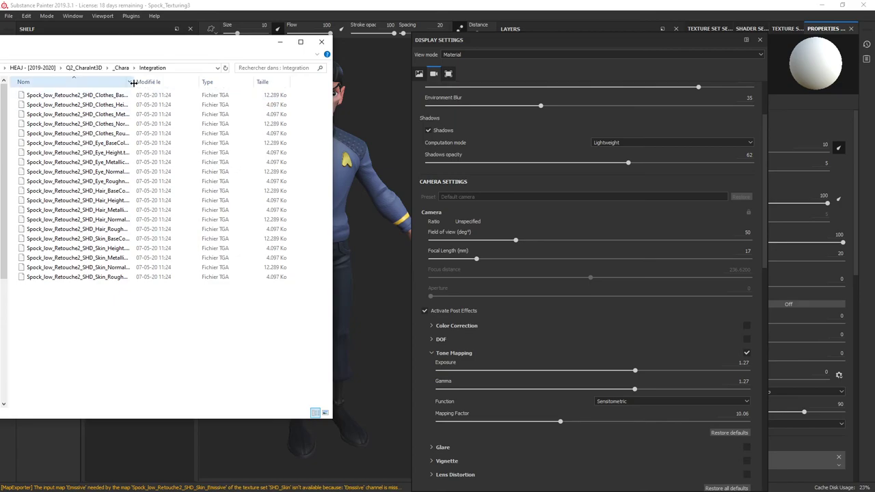
pyautogui.moveTo(133, 82); pyautogui.dragTo(232, 82)
pyautogui.click(135, 97)
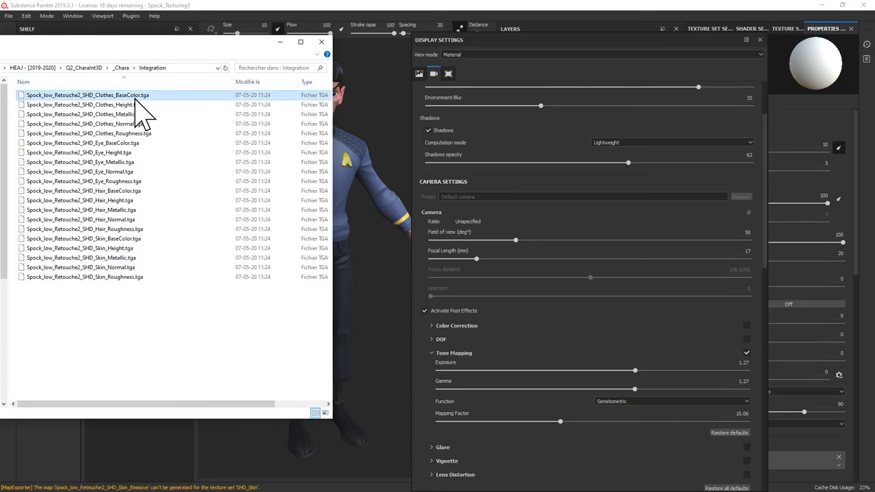
pyautogui.keyDown('shift'); pyautogui.click(133, 106); pyautogui.keyUp('shift')
pyautogui.keyDown('shift'); pyautogui.click(137, 114); pyautogui.keyUp('shift')
pyautogui.keyDown('shift'); pyautogui.click(125, 124); pyautogui.keyUp('shift')
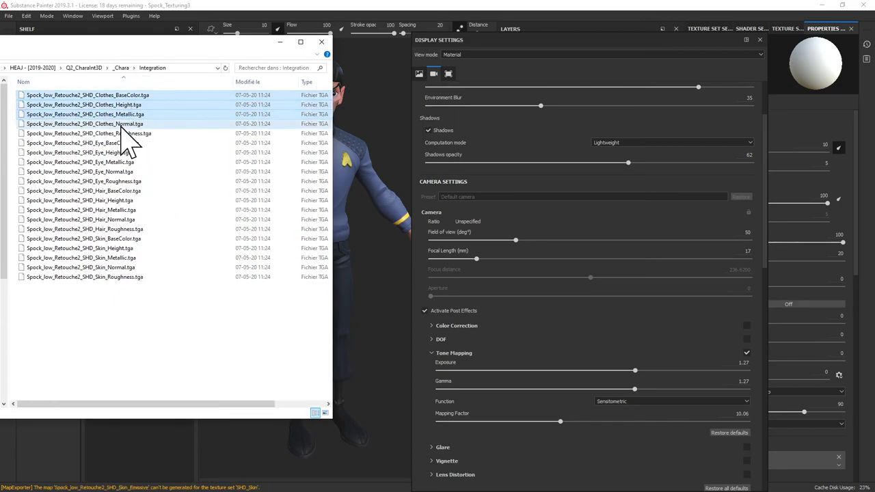
pyautogui.keyDown('shift'); pyautogui.click(113, 133); pyautogui.keyUp('shift')
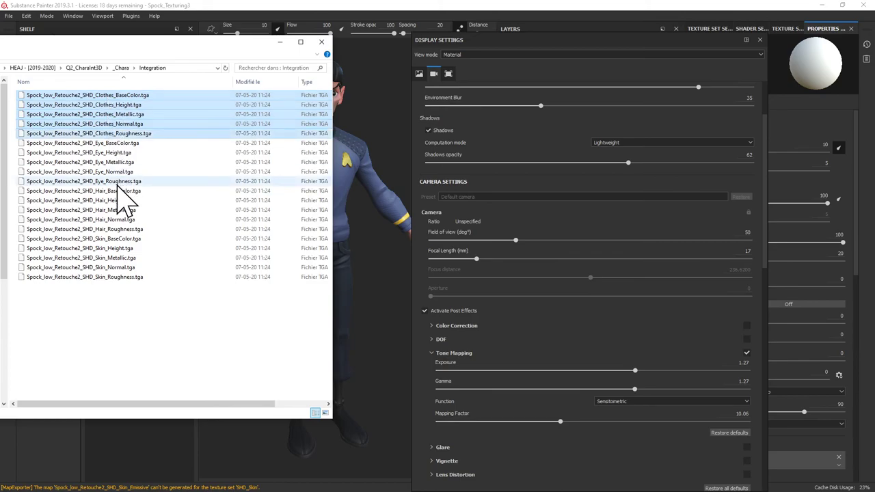
pyautogui.click(117, 143)
pyautogui.keyDown('shift'); pyautogui.click(121, 181); pyautogui.keyUp('shift')
pyautogui.click(116, 191)
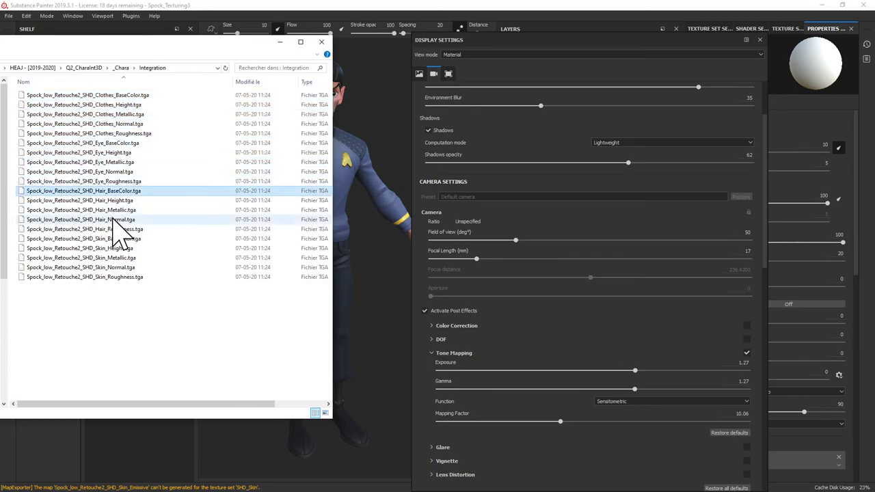
pyautogui.keyDown('shift'); pyautogui.click(117, 229); pyautogui.keyUp('shift')
pyautogui.click(120, 239)
pyautogui.keyDown('shift'); pyautogui.click(109, 277); pyautogui.keyUp('shift')
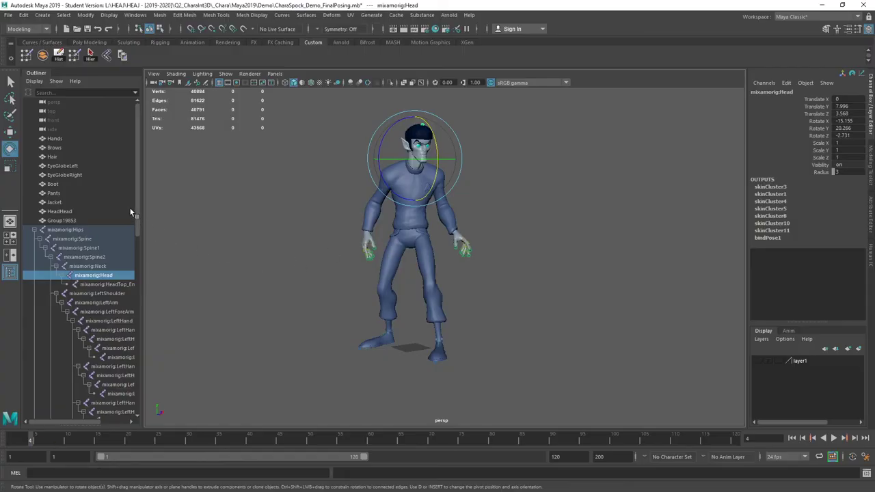
# Step: Select the character meshes from Hands through Group19853 and save the CharaSpock_Demo_FinalPosing.mb scene
pyautogui.click(55, 138)
pyautogui.keyDown('shift'); pyautogui.click(62, 220); pyautogui.keyUp('shift')
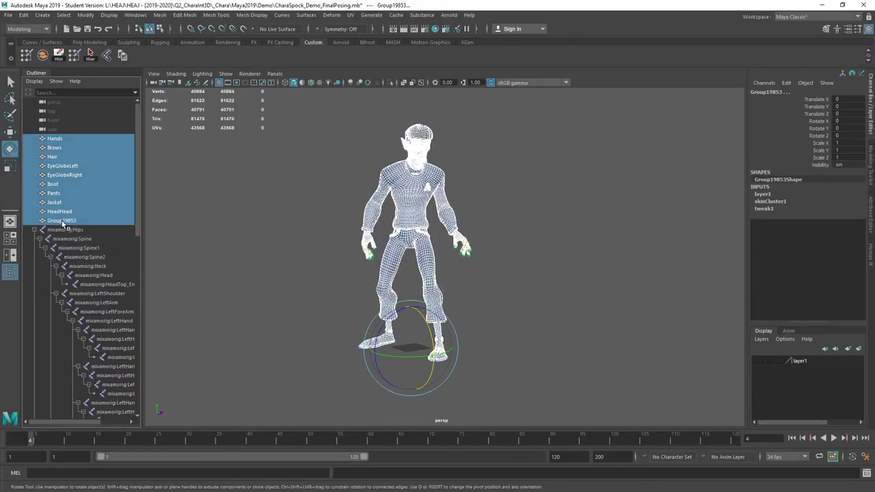
pyautogui.moveTo(565, 242)
pyautogui.keyDown('alt'); pyautogui.mouseDown()
pyautogui.moveTo(507, 230)
pyautogui.moveTo(471, 236)
pyautogui.moveTo(566, 233)
pyautogui.mouseUp(); pyautogui.keyUp('alt')
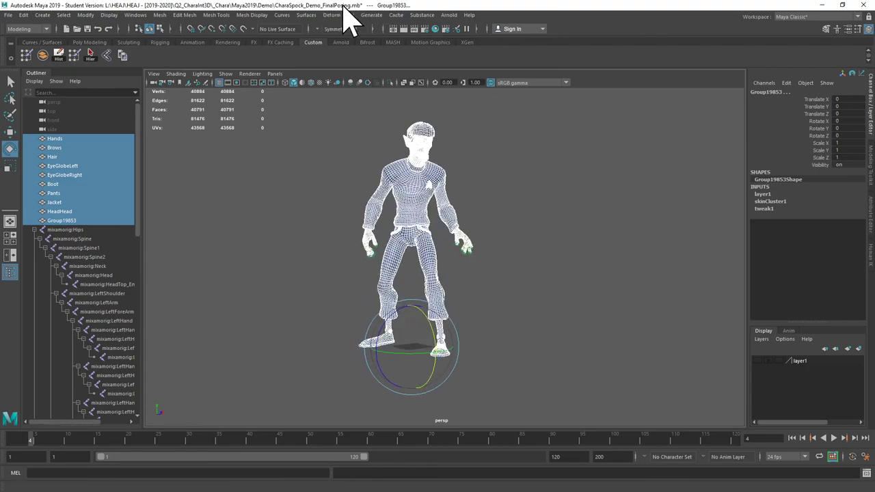
pyautogui.hotkey('ctrl', 's')
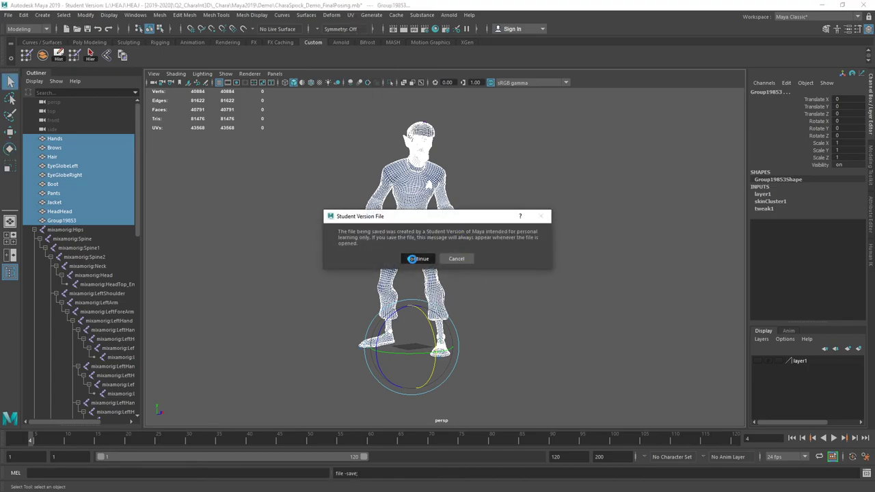
pyautogui.click(413, 258)
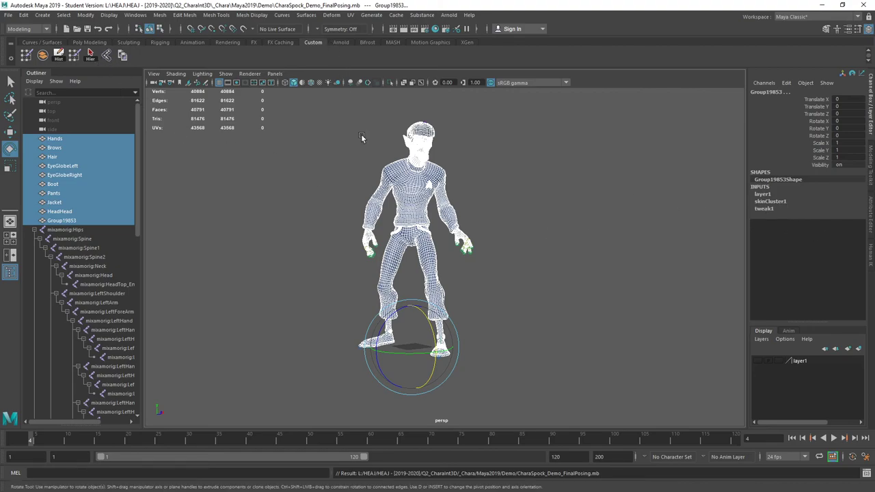
# Step: Delete the construction history of the selected meshes and test their binding by rotating the mixamorig:Head joint
pyautogui.click(57, 55)
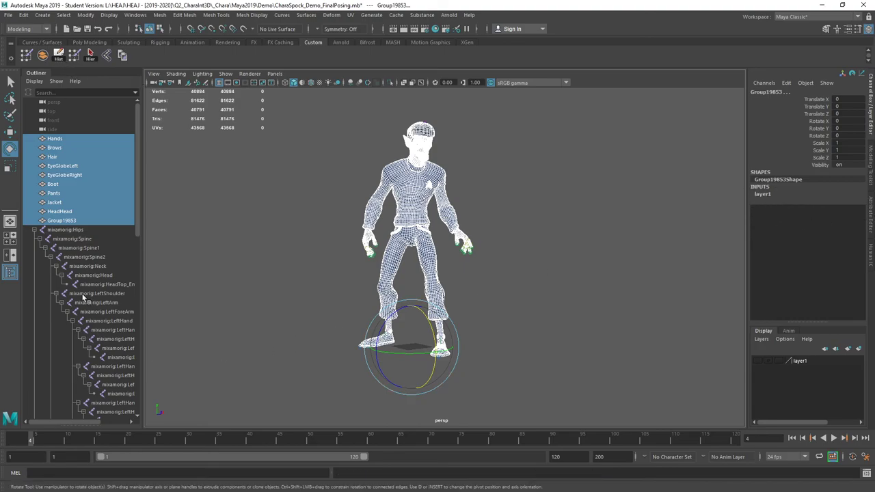
pyautogui.click(93, 276)
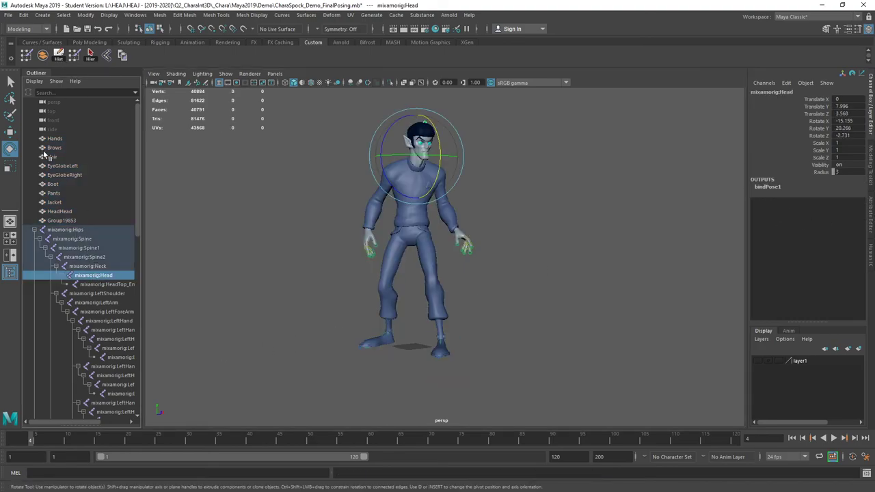
pyautogui.moveTo(455, 185); pyautogui.dragTo(404, 190)
# Step: Delete the whole mixamorig:Hips joint hierarchy and the Group19853 mesh
pyautogui.click(55, 232)
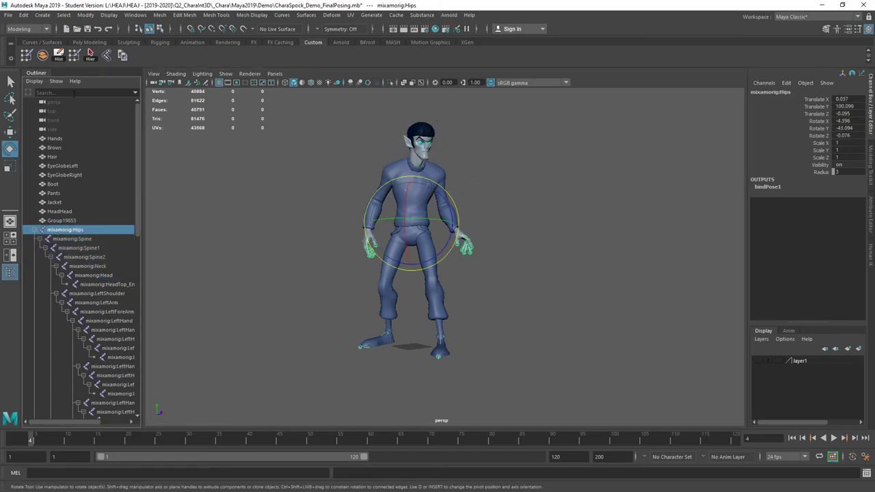
pyautogui.click(89, 55)
pyautogui.press('Delete')
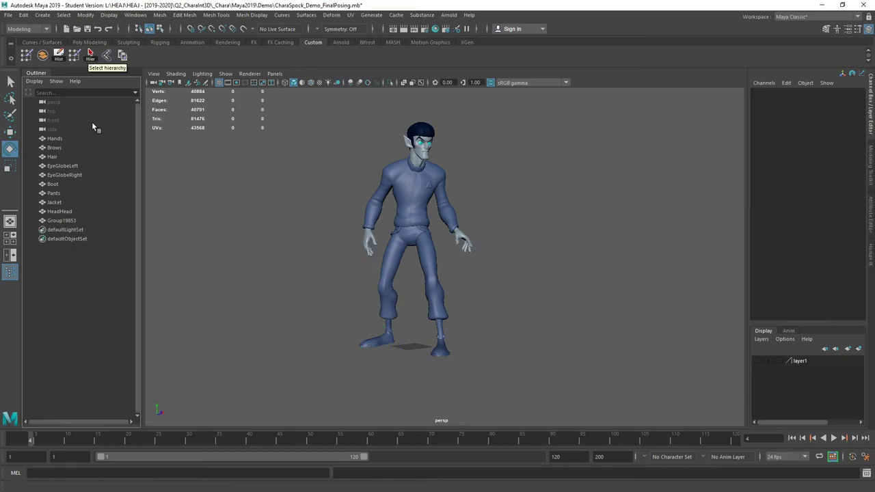
pyautogui.click(64, 220)
pyautogui.press('Delete')
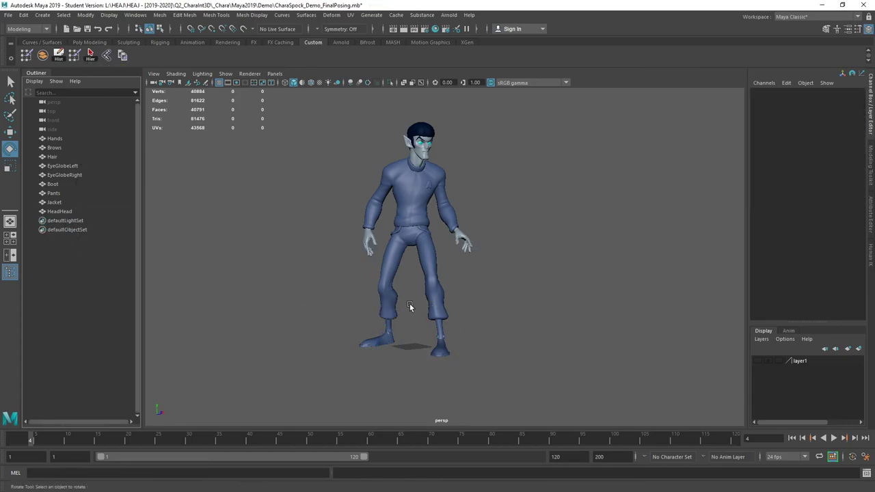
# Step: Set up an FBX export of all remaining character meshes using the Autodesk Media & Entertainment preset with Animation turned off
pyautogui.moveTo(514, 122); pyautogui.dragTo(291, 372)
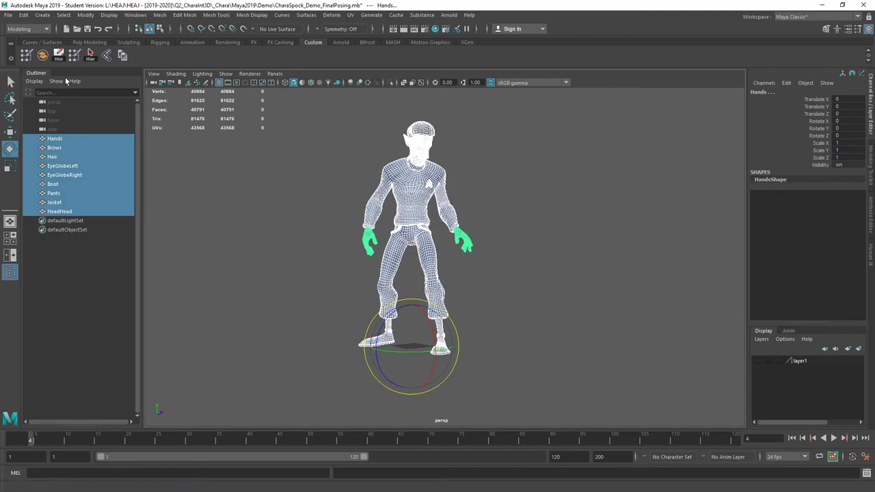
pyautogui.click(7, 15)
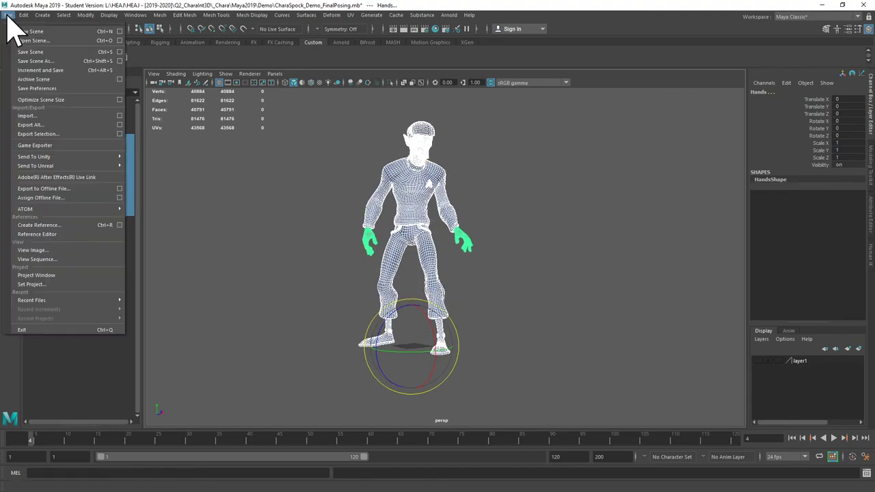
pyautogui.click(41, 134)
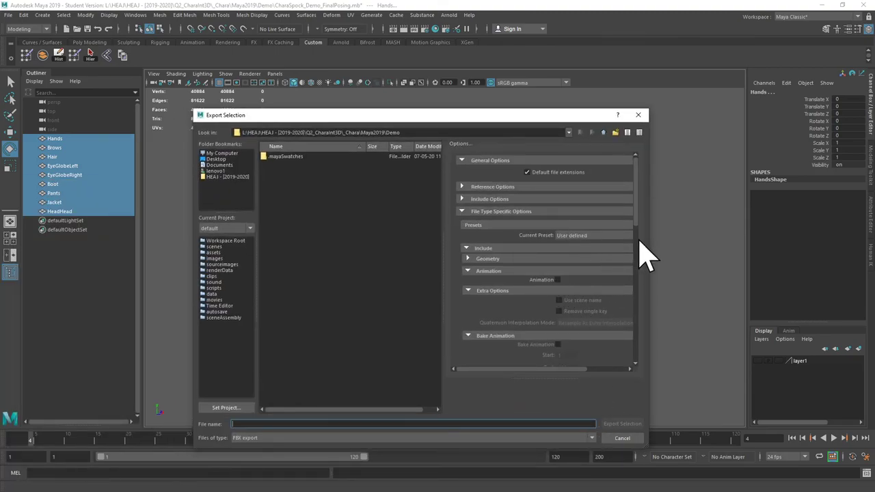
pyautogui.click(587, 236)
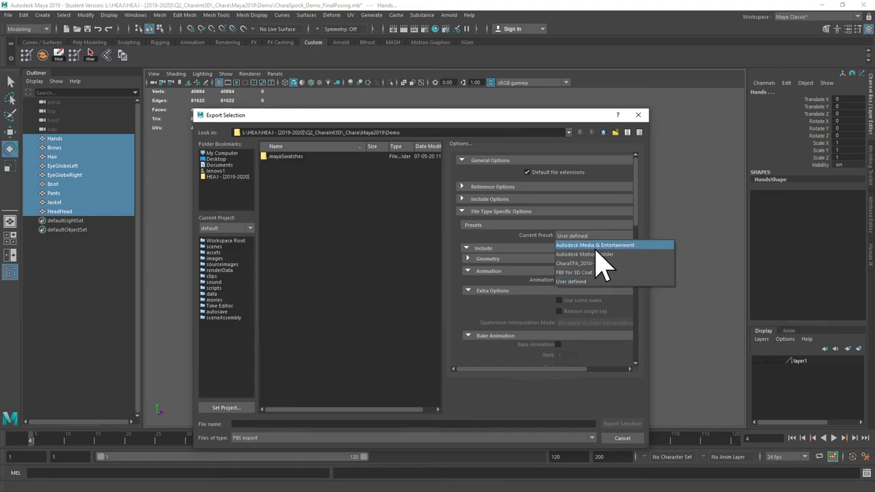
pyautogui.click(593, 245)
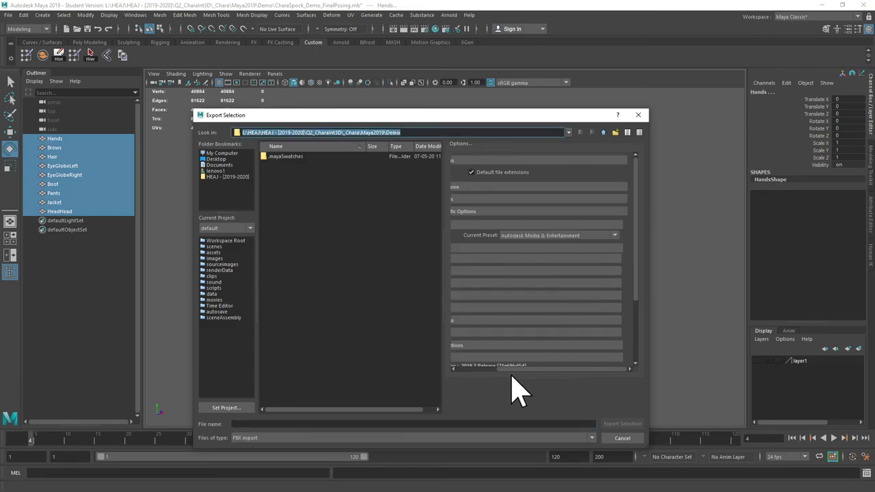
pyautogui.click(468, 271)
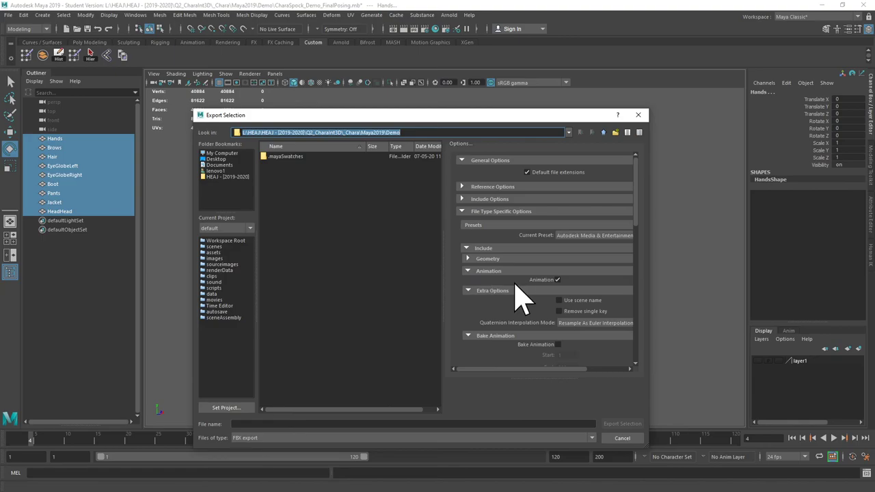
pyautogui.click(558, 280)
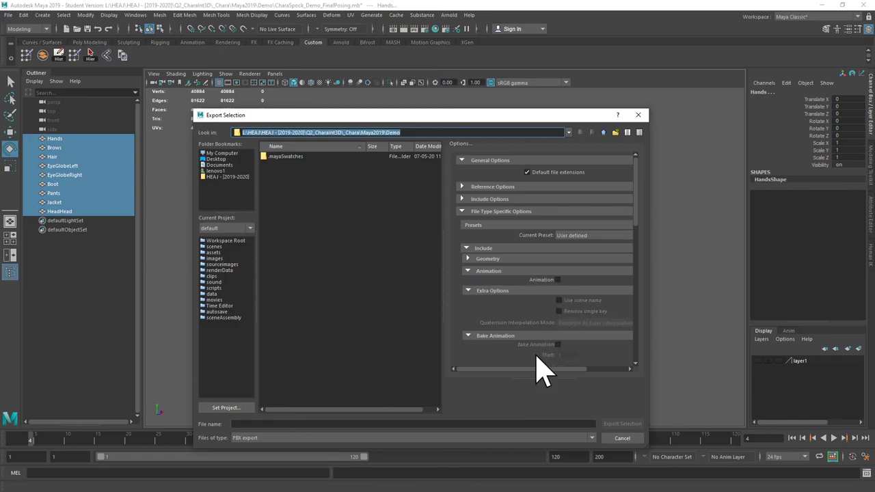
# Step: Export the selected meshes as CharaSpock to the Q2_CharaInt3D/_Chara/Integration folder
pyautogui.click(603, 132)
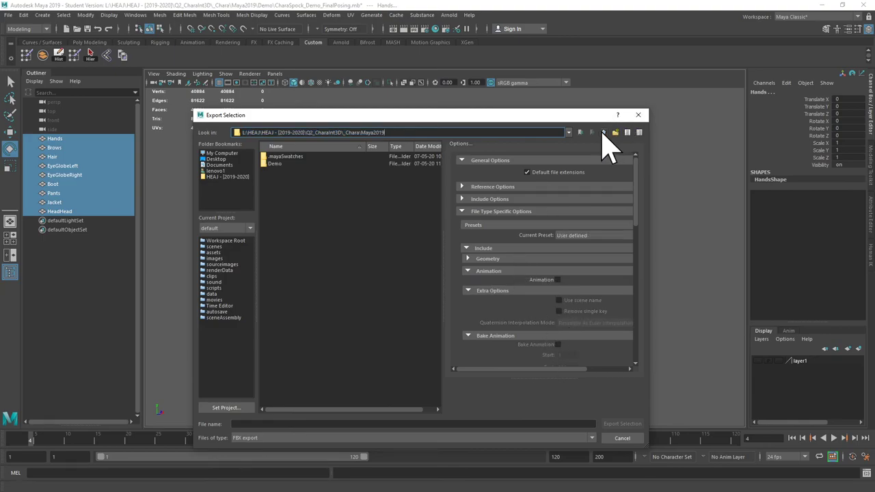
pyautogui.doubleClick(280, 171)
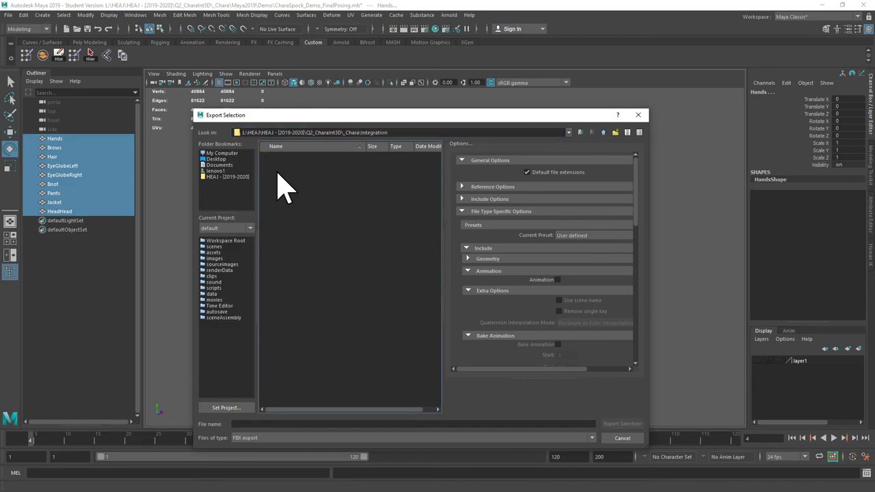
pyautogui.click(255, 425)
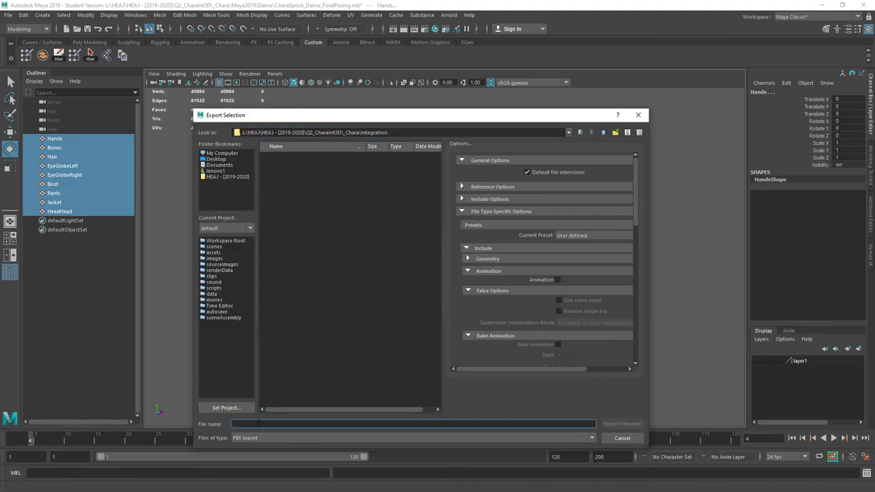
pyautogui.write('Chara')
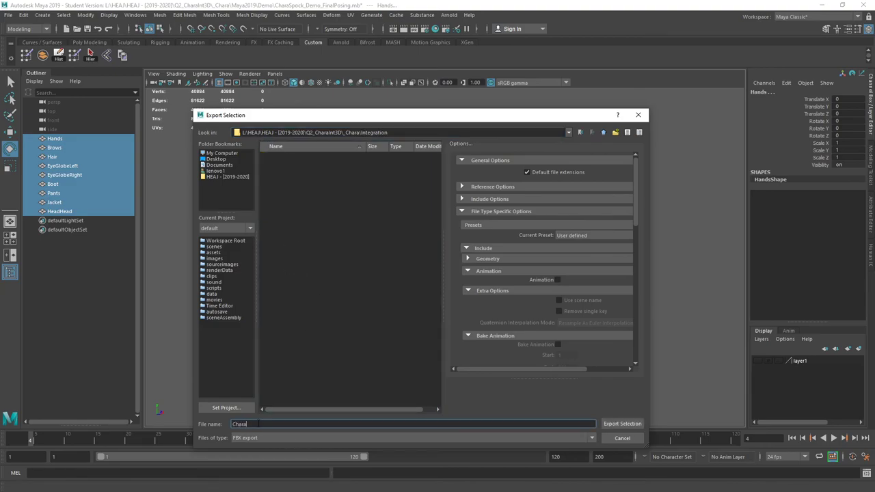
pyautogui.write('Spock')
pyautogui.press('Return')
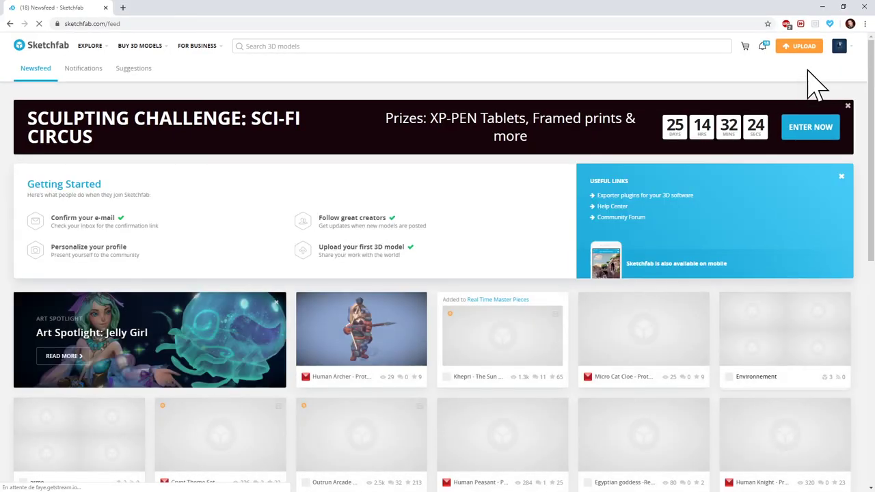
# Step: Switch to Sketchfab in the browser and upload CharaSpock.fbx from the Integration folder as a new model
pyautogui.moveTo(838, 52)
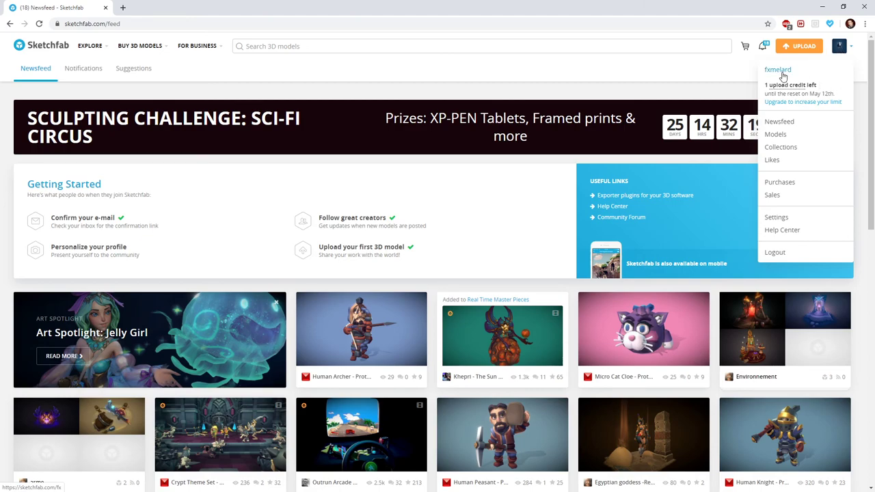
pyautogui.click(804, 47)
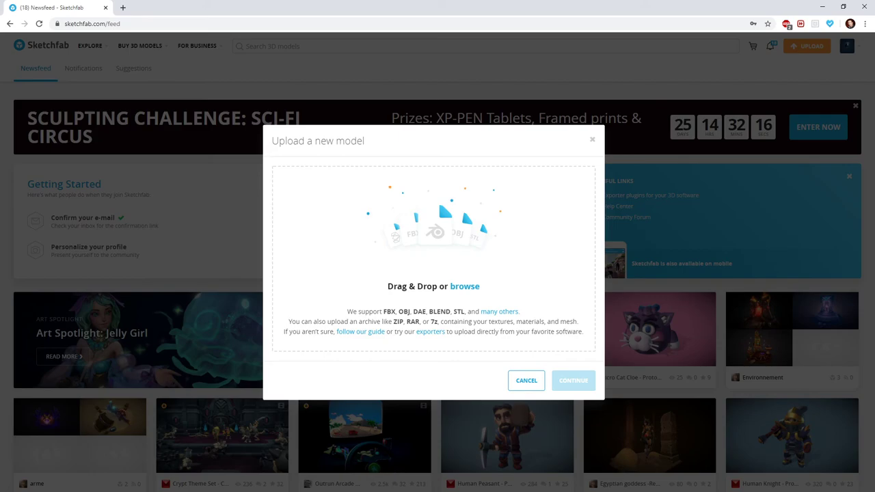
pyautogui.hotkey('alt', 'Tab')
pyautogui.click(45, 95)
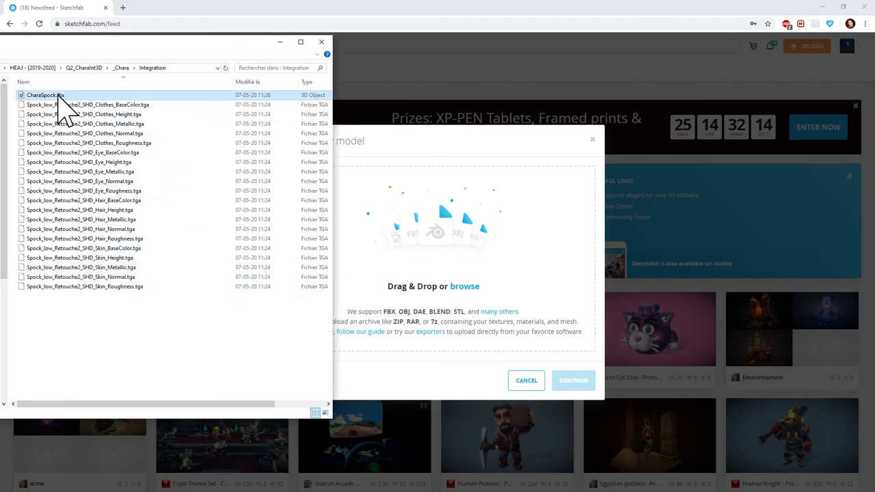
pyautogui.moveTo(59, 97); pyautogui.dragTo(449, 255)
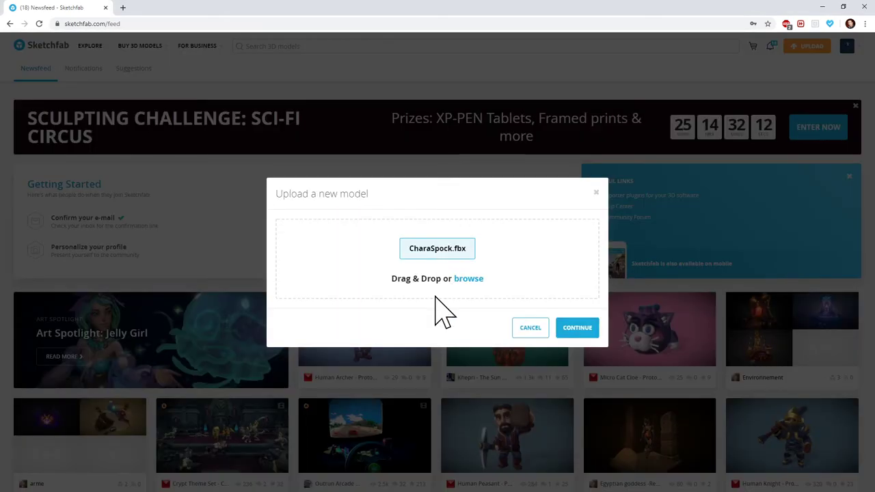
pyautogui.click(576, 328)
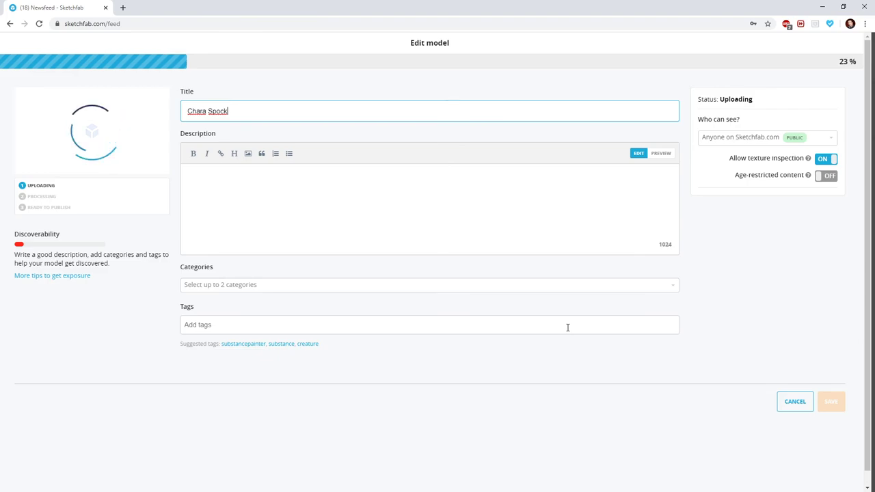
# Step: Shorten the model's title to Spock and stay on the edit page
pyautogui.doubleClick(205, 111)
pyautogui.press('Delete')
pyautogui.press('Delete')
pyautogui.click(221, 178)
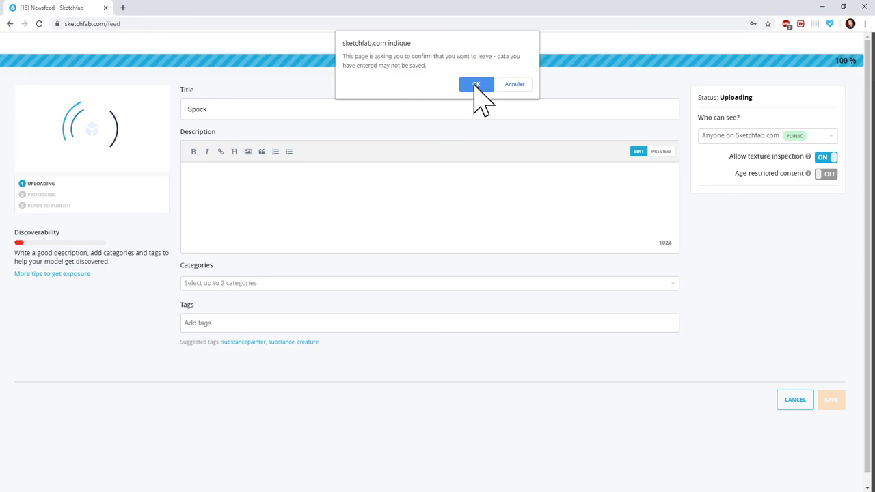
pyautogui.click(511, 85)
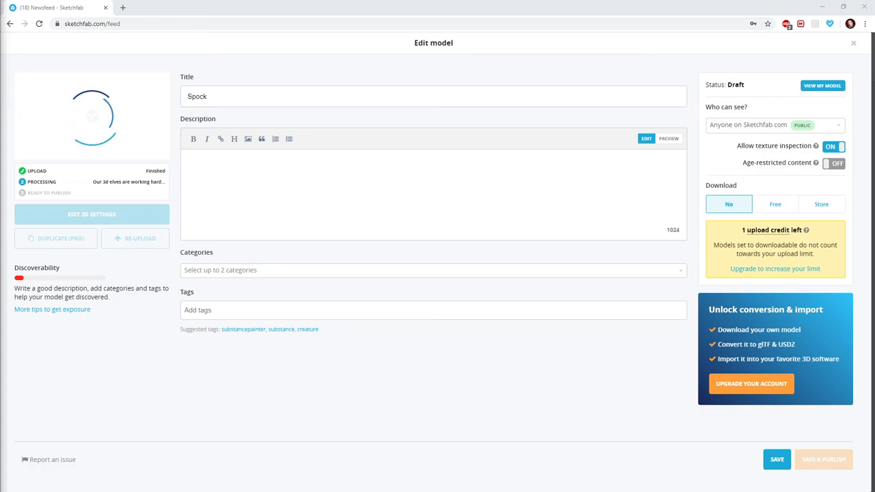
# Step: Fill in the description with "Concept from", the concept artist's name and the DeviantArt link to the VULK-U artwork
pyautogui.click(196, 171)
pyautogui.write('Conc')
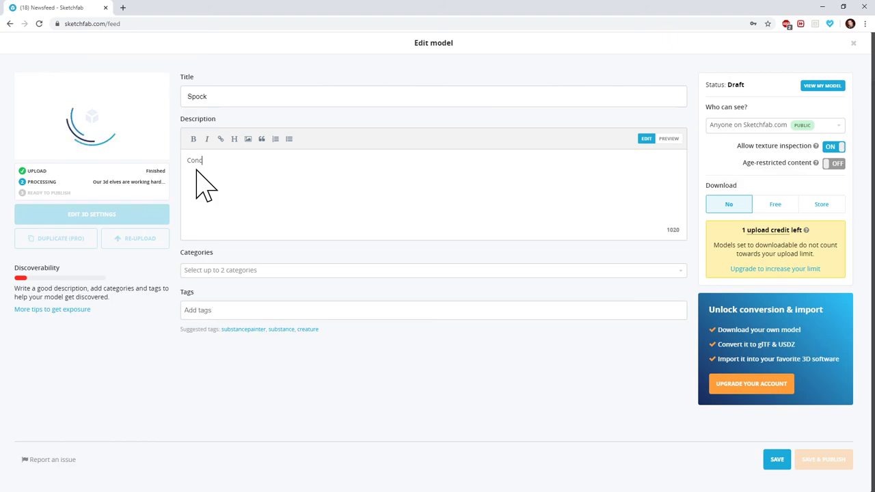
pyautogui.write('ept from Sean ')
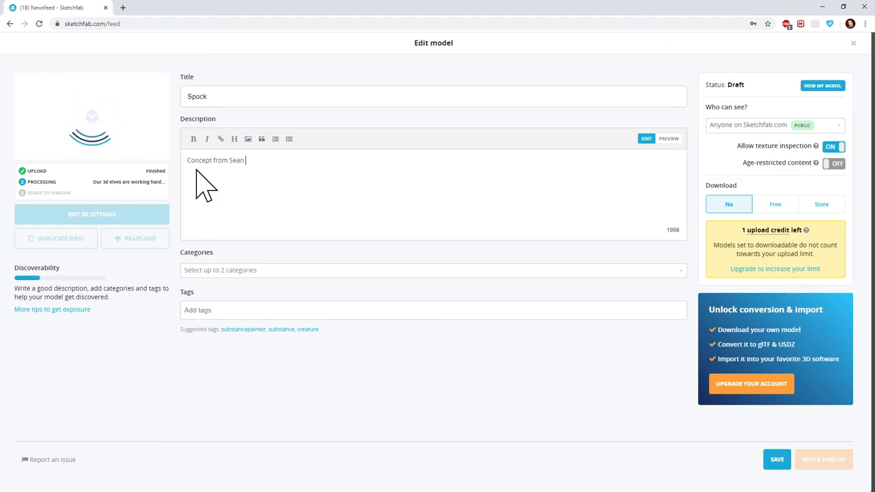
pyautogui.write('Galloway')
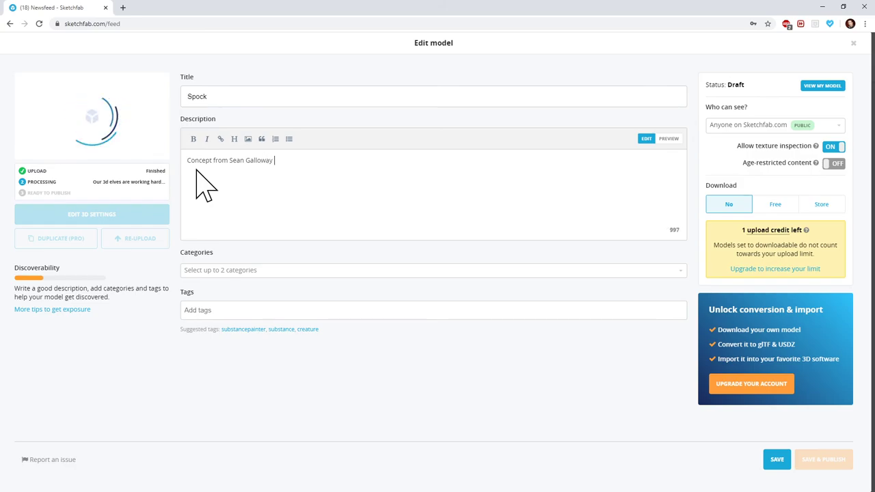
pyautogui.write('https://www.deviantart.com/cheeks-74/art/VULK-U-323914371')
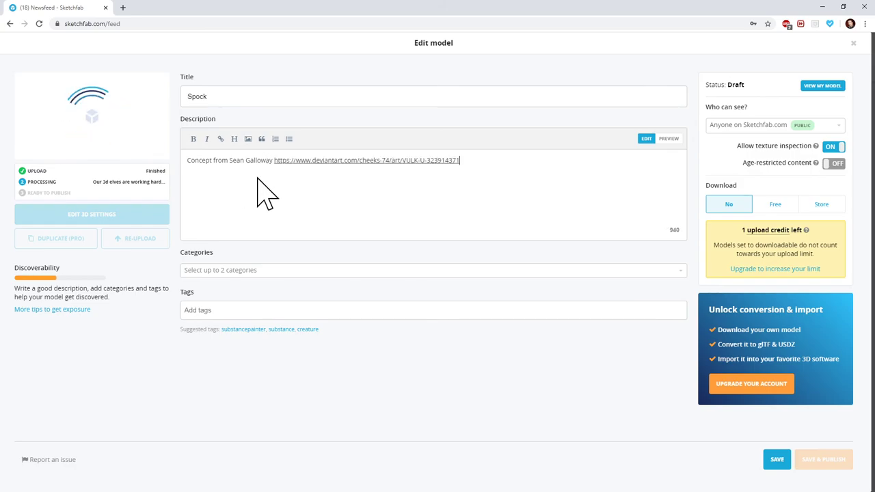
# Step: Try to view the model, cancel leaving the edit page, and save the model's details
pyautogui.click(816, 91)
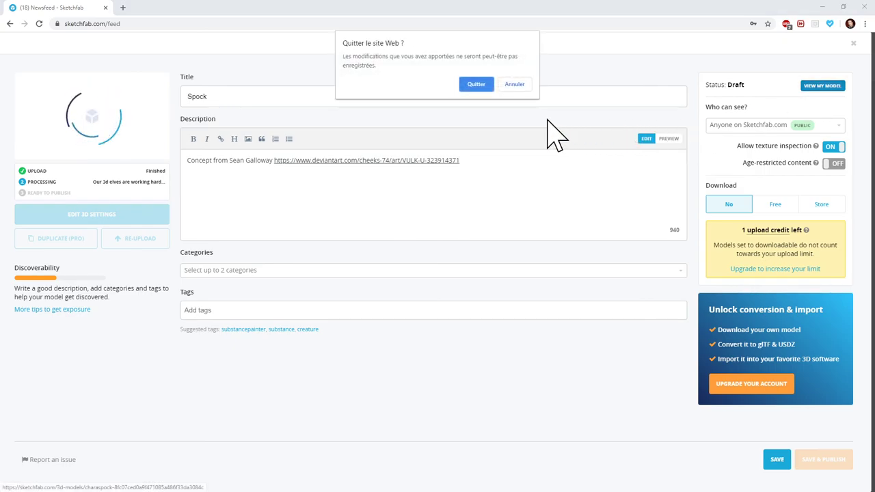
pyautogui.click(513, 84)
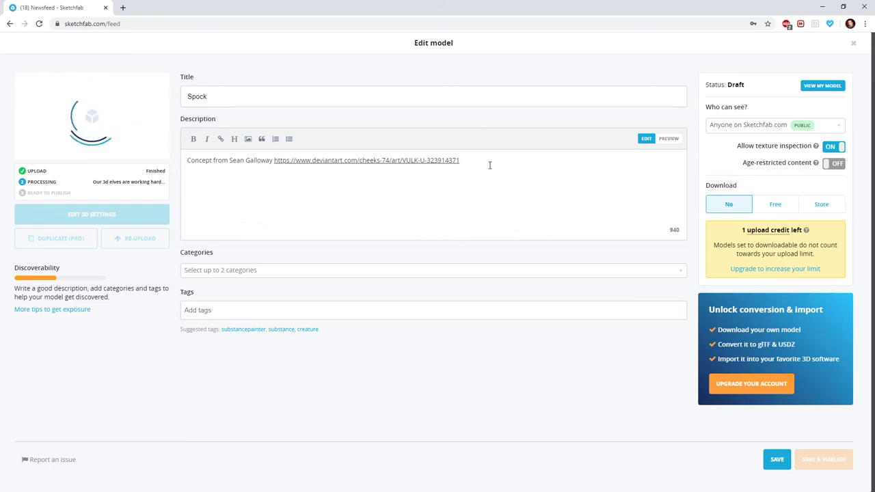
pyautogui.click(777, 461)
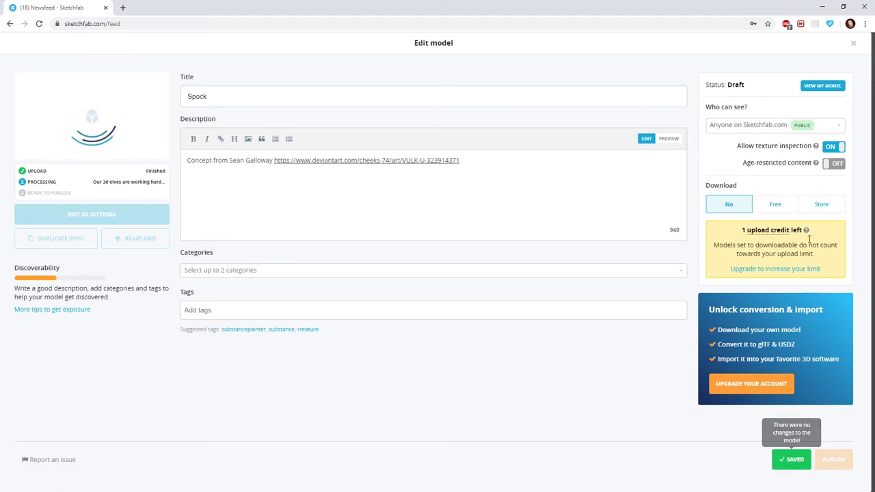
# Step: Open the Spock model's Sketchfab page and check its processing status and details
pyautogui.click(822, 86)
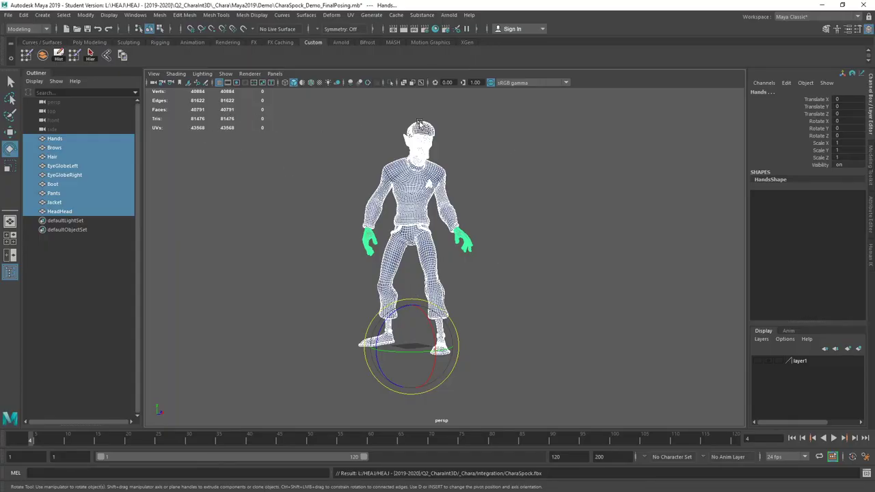
pyautogui.click(823, 6)
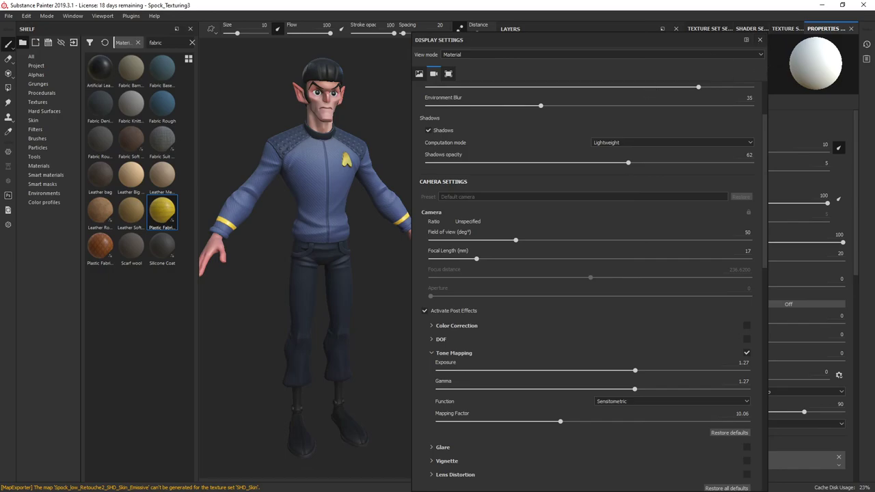
pyautogui.hotkey('alt', 'Tab')
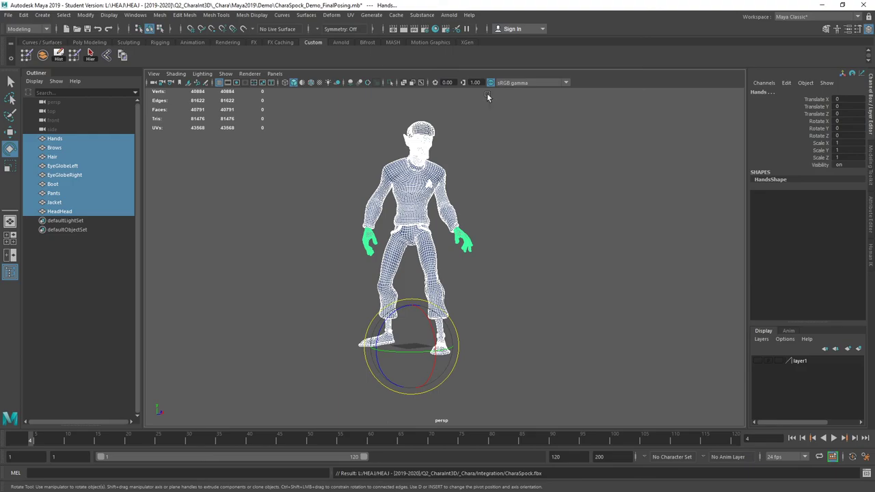
pyautogui.moveTo(61, 153); pyautogui.dragTo(318, 180, button='middle')
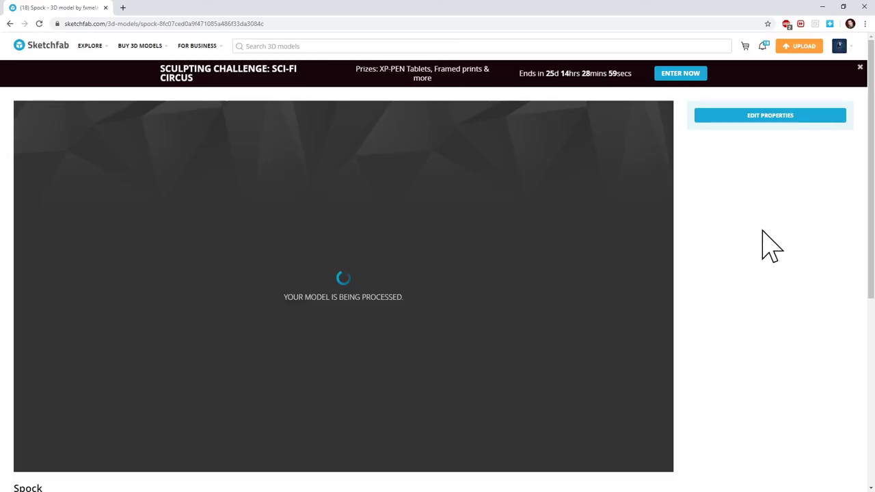
pyautogui.scroll(-2, 771, 246)
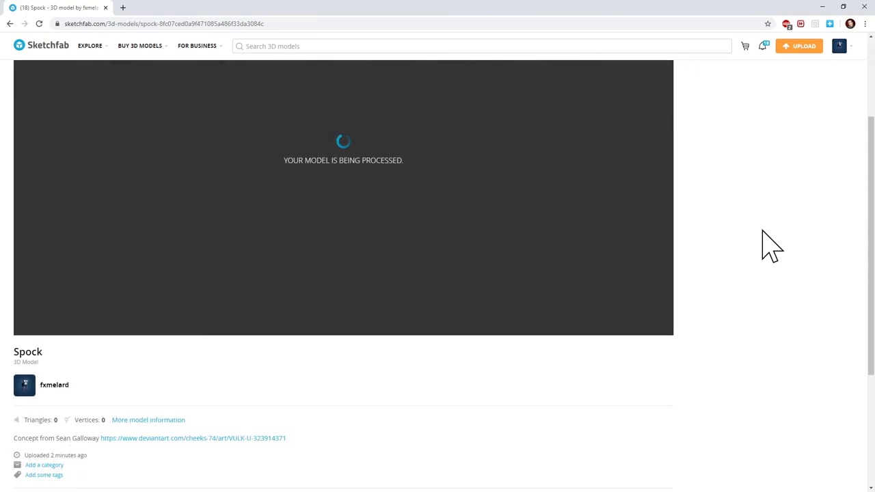
pyautogui.scroll(1, 772, 246)
pyautogui.scroll(1, 772, 246)
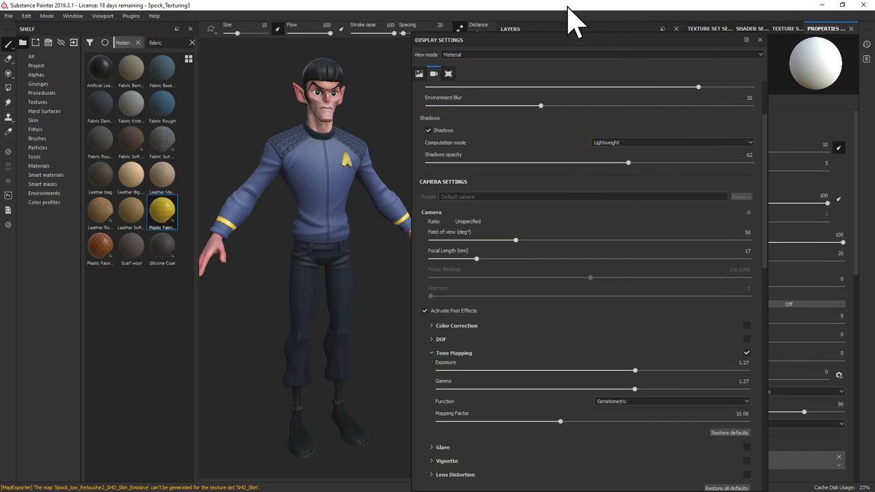
# Step: Capture a three-quarter front view of Spock in Substance Painter with the panels hidden, and paste it into a new Photoshop document
pyautogui.press('Tab')
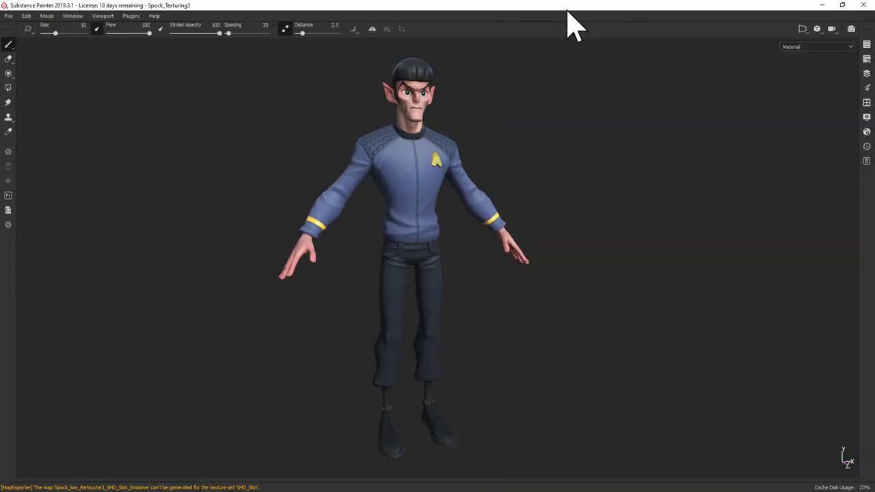
pyautogui.moveTo(582, 125)
pyautogui.keyDown('alt'); pyautogui.mouseDown()
pyautogui.moveTo(561, 127)
pyautogui.moveTo(594, 117)
pyautogui.moveTo(508, 122)
pyautogui.moveTo(592, 146)
pyautogui.moveTo(582, 131)
pyautogui.moveTo(588, 142)
pyautogui.moveTo(595, 102)
pyautogui.moveTo(586, 103)
pyautogui.mouseUp(); pyautogui.keyUp('alt')
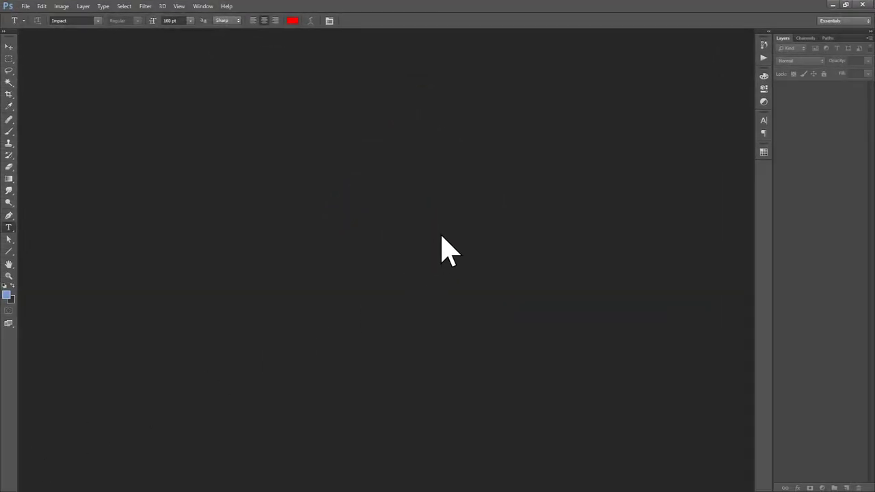
pyautogui.hotkey('ctrl', 'n')
pyautogui.press('Return')
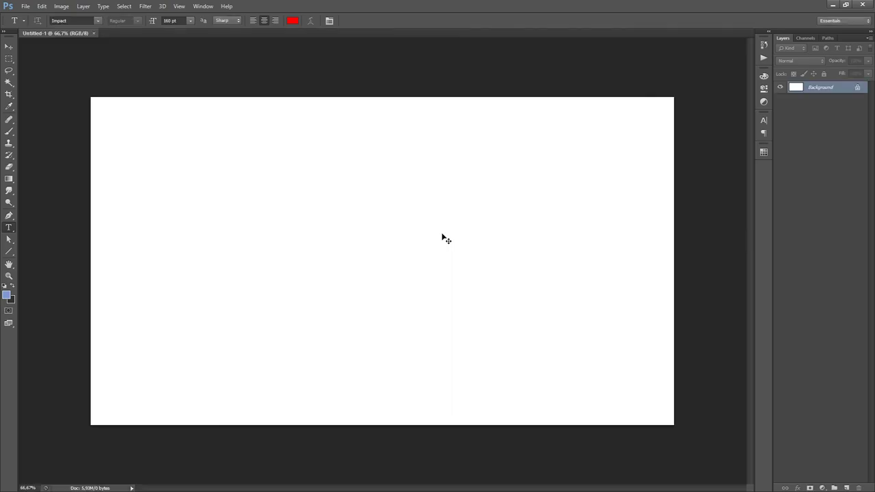
pyautogui.hotkey('ctrl', 'v')
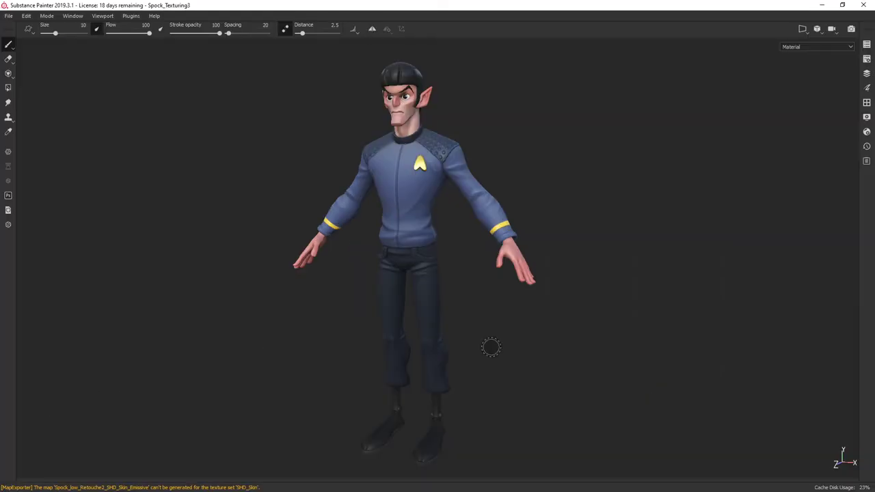
# Step: Turn Spock to a three-quarter back view in Substance Painter and paste its screenshot as a new layer in the Photoshop document
pyautogui.keyDown('alt'); pyautogui.moveTo(635, 328); pyautogui.dragTo(700, 295); pyautogui.keyUp('alt')
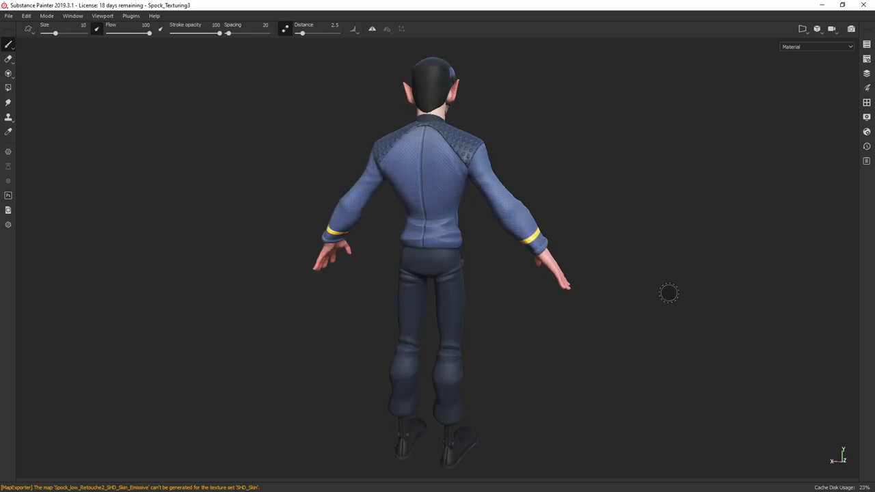
pyautogui.hotkey('ctrl', 'alt')
pyautogui.press('alt')
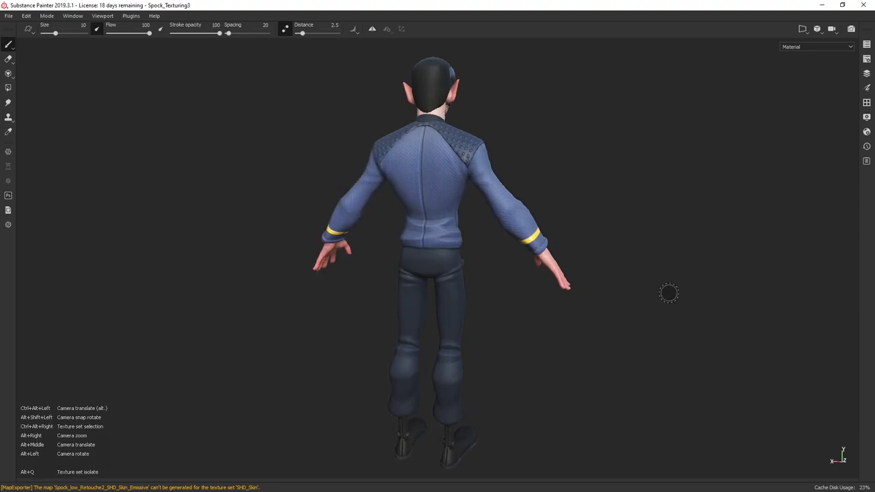
pyautogui.hotkey('alt', 'Tab')
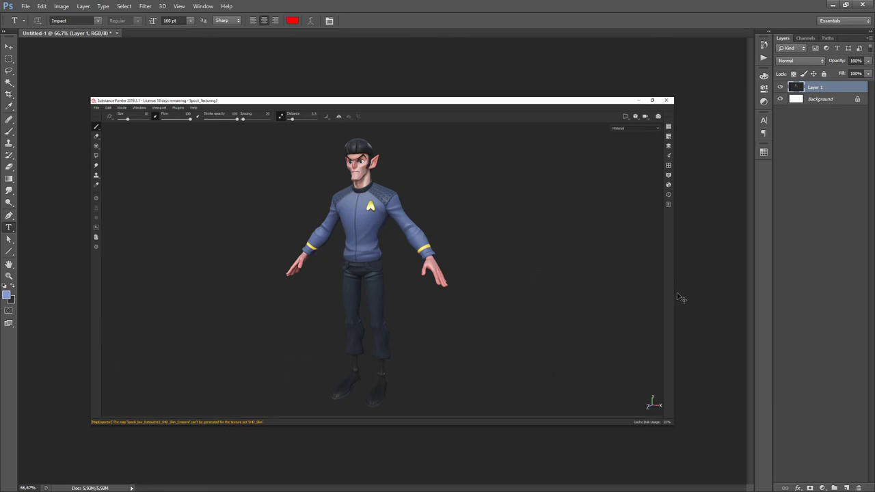
pyautogui.hotkey('ctrl', 'v')
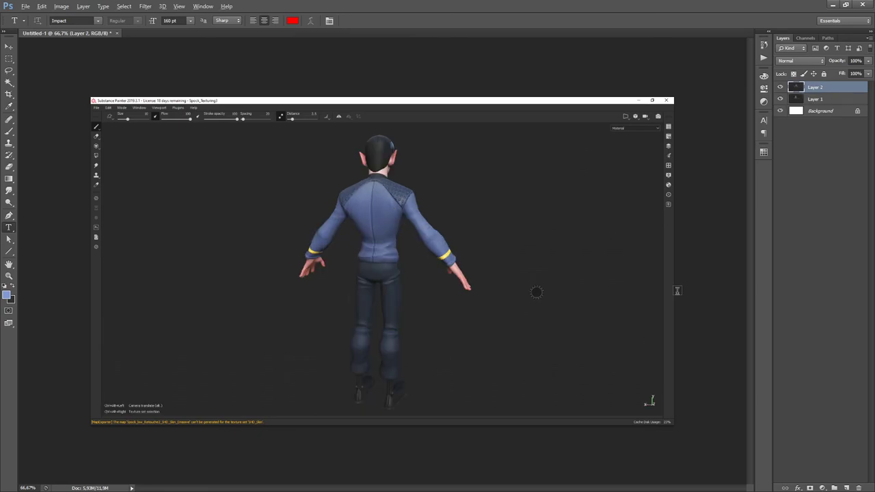
# Step: Turn Spock to face the front in Substance Painter, rotate the lighting to brighten him, and paste the screenshot as another Photoshop layer
pyautogui.hotkey('alt', 'Tab')
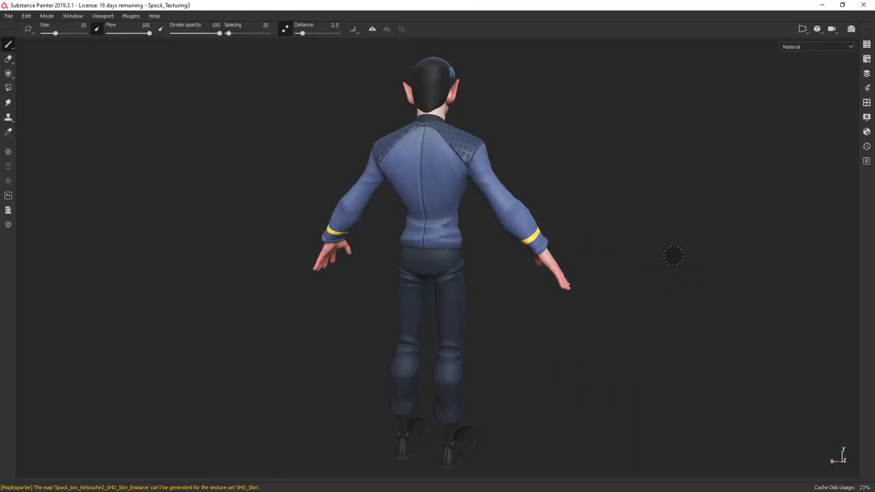
pyautogui.keyDown('alt'); pyautogui.moveTo(667, 246); pyautogui.dragTo(513, 234, button='right'); pyautogui.keyUp('alt')
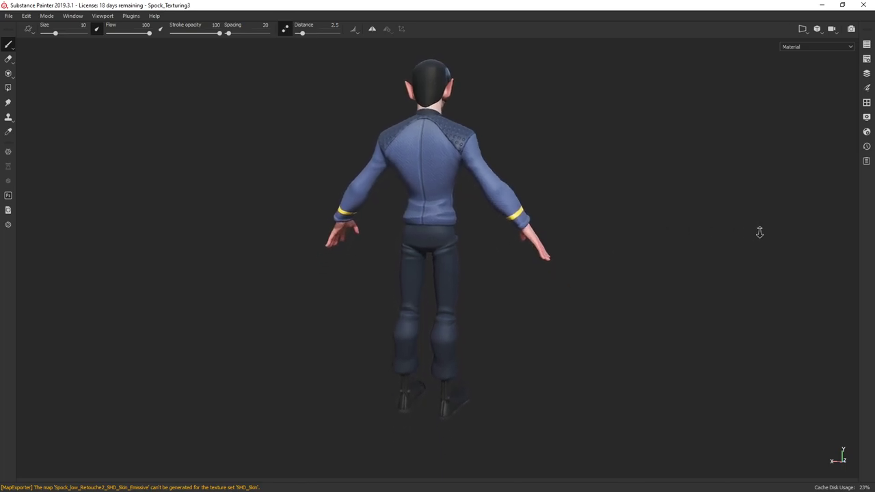
pyautogui.moveTo(709, 240)
pyautogui.keyDown('alt'); pyautogui.mouseDown()
pyautogui.moveTo(410, 228)
pyautogui.moveTo(592, 248)
pyautogui.moveTo(543, 256)
pyautogui.mouseUp(); pyautogui.keyUp('alt')
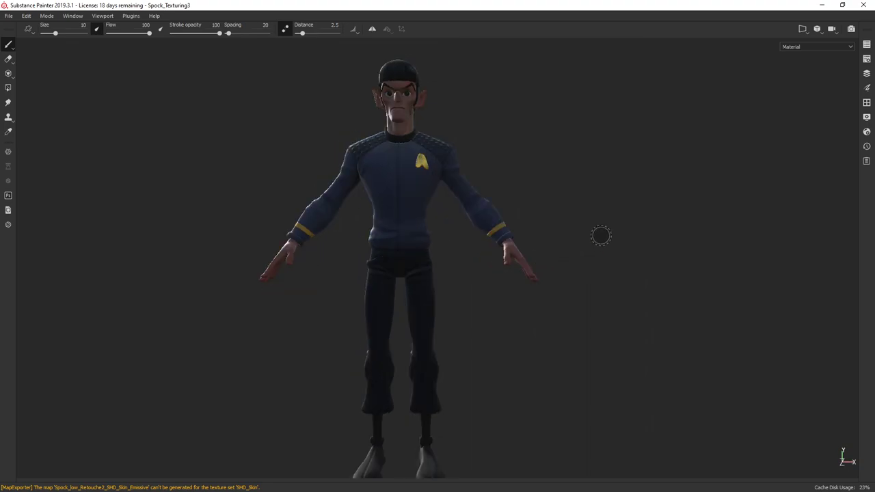
pyautogui.moveTo(594, 234)
pyautogui.keyDown('ctrl'); pyautogui.mouseDown(button='right')
pyautogui.moveTo(578, 225)
pyautogui.moveTo(629, 238)
pyautogui.mouseUp(button='right'); pyautogui.keyUp('ctrl')
pyautogui.keyDown('alt'); pyautogui.moveTo(629, 238); pyautogui.dragTo(629, 219); pyautogui.keyUp('alt')
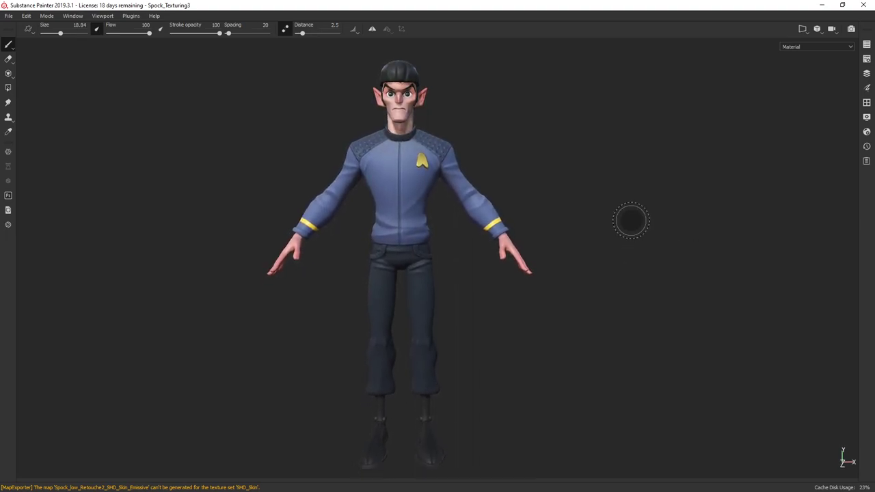
pyautogui.keyDown('shift'); pyautogui.moveTo(629, 219); pyautogui.dragTo(635, 230, button='right'); pyautogui.keyUp('shift')
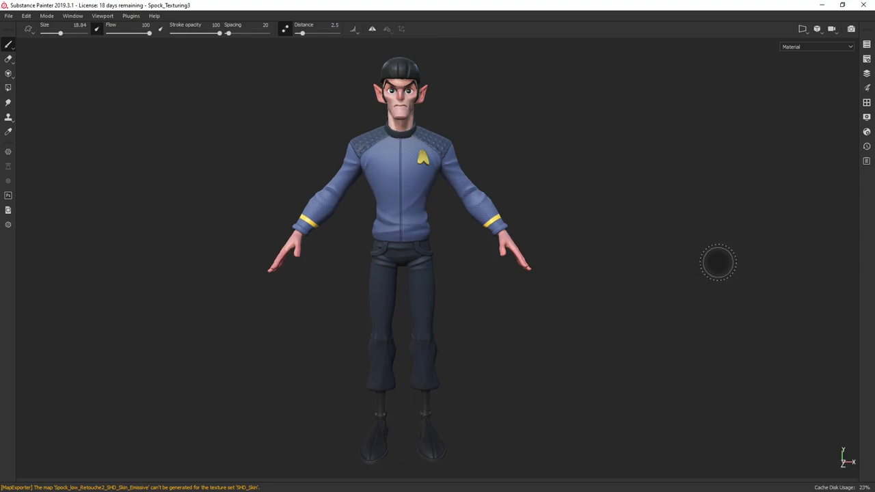
pyautogui.hotkey('ctrl', 'alt')
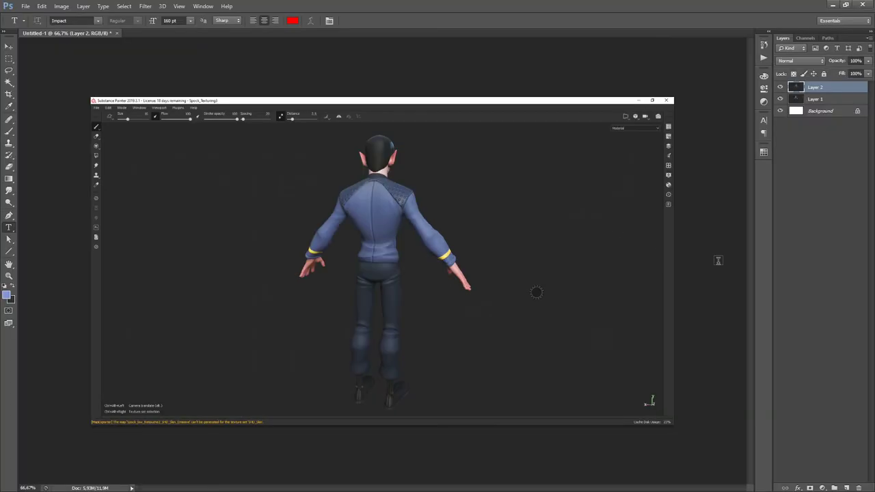
pyautogui.hotkey('ctrl', 'v')
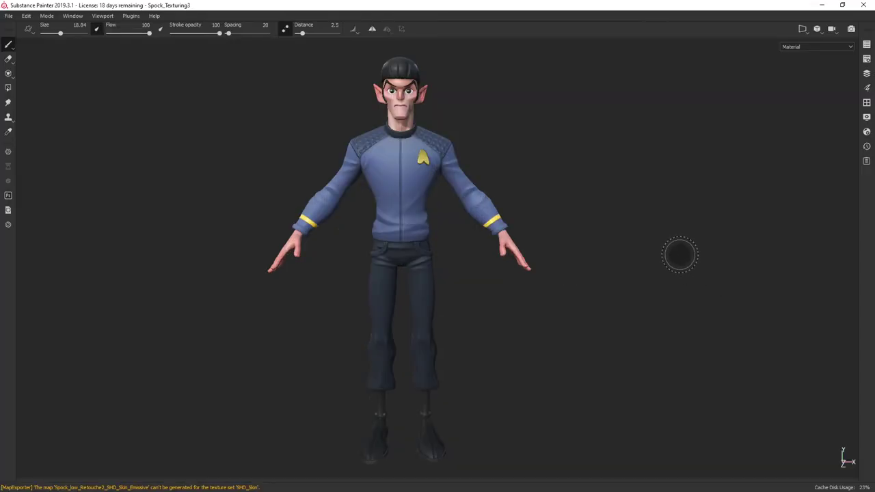
# Step: Capture Spock's evenly lit side profile in Substance Painter and paste it as a new layer in the Photoshop document
pyautogui.moveTo(674, 253)
pyautogui.keyDown('alt'); pyautogui.mouseDown()
pyautogui.moveTo(590, 266)
pyautogui.moveTo(608, 273)
pyautogui.moveTo(594, 248)
pyautogui.mouseUp(); pyautogui.keyUp('alt')
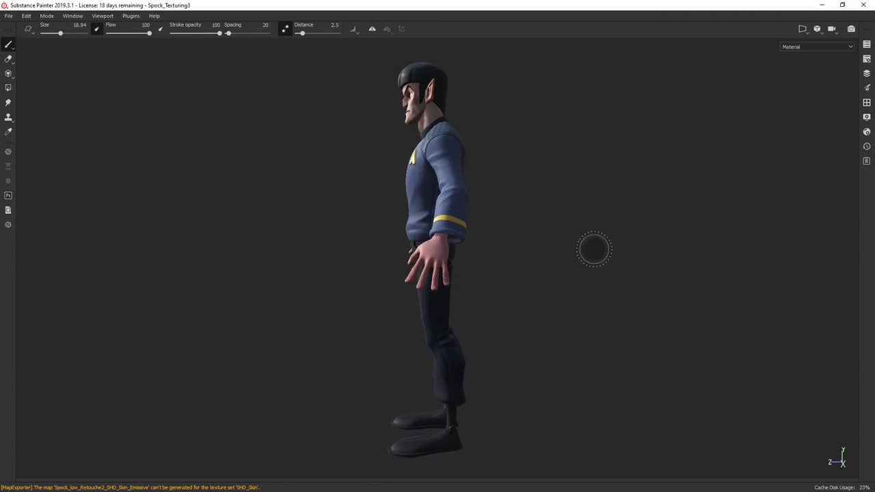
pyautogui.keyDown('ctrl'); pyautogui.moveTo(586, 245); pyautogui.dragTo(595, 243, button='right'); pyautogui.keyUp('ctrl')
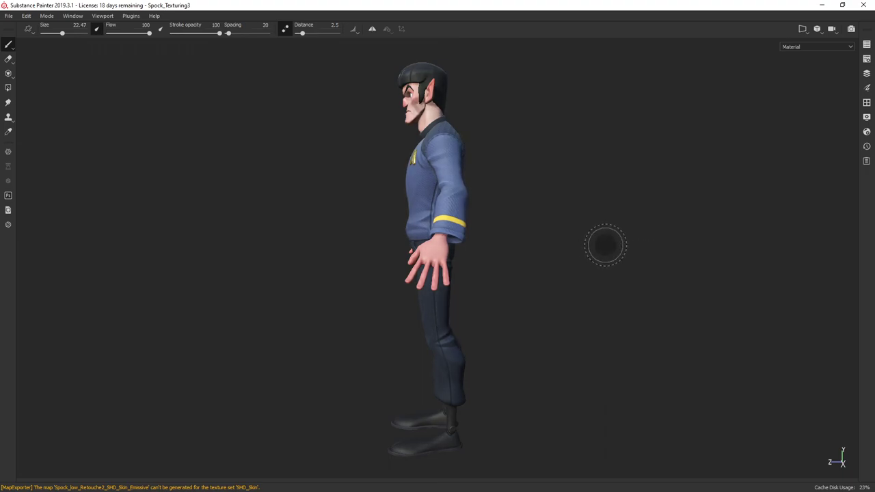
pyautogui.hotkey('ctrl', 'alt')
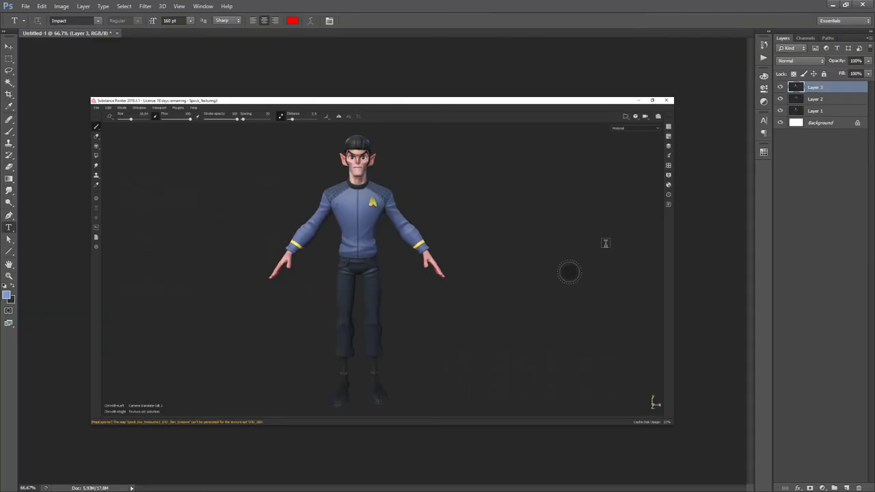
pyautogui.hotkey('ctrl', 'v')
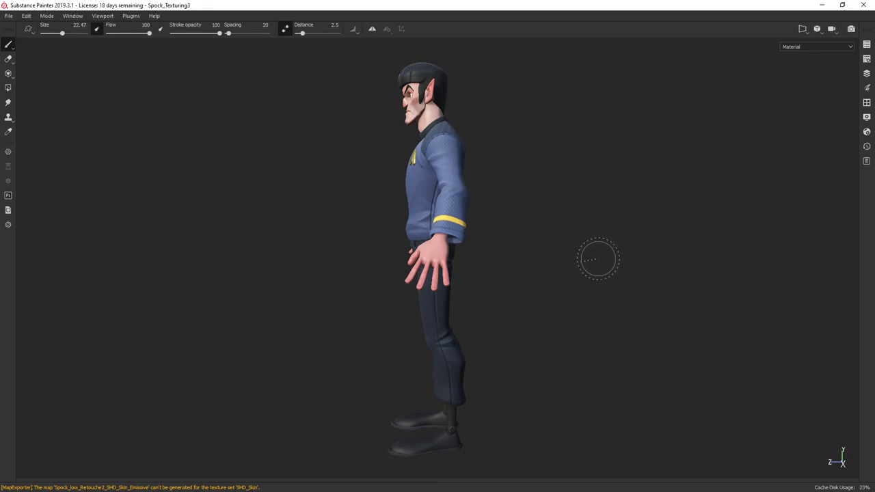
# Step: Capture Spock's straight back view in Substance Painter and paste it above the other views in the Photoshop document
pyautogui.moveTo(563, 258)
pyautogui.keyDown('alt'); pyautogui.mouseDown()
pyautogui.moveTo(540, 266)
pyautogui.moveTo(627, 276)
pyautogui.moveTo(639, 299)
pyautogui.moveTo(607, 305)
pyautogui.mouseUp(); pyautogui.keyUp('alt')
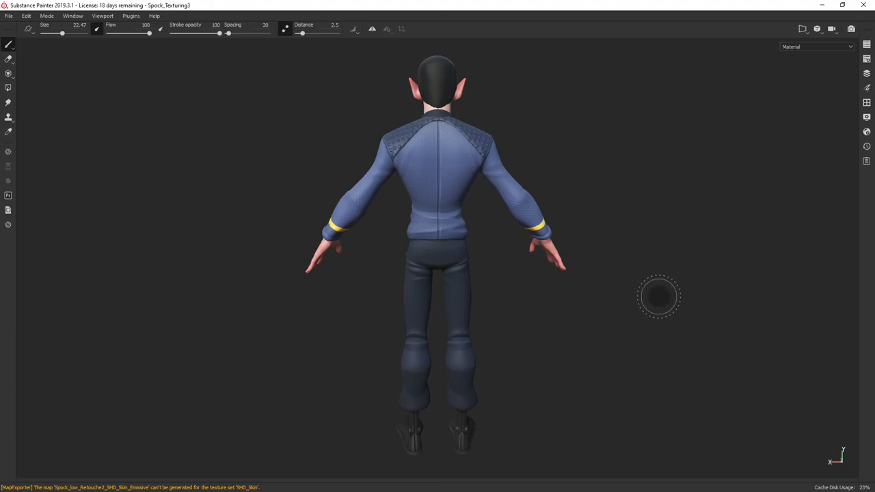
pyautogui.hotkey('ctrl', 'alt')
pyautogui.press('alt')
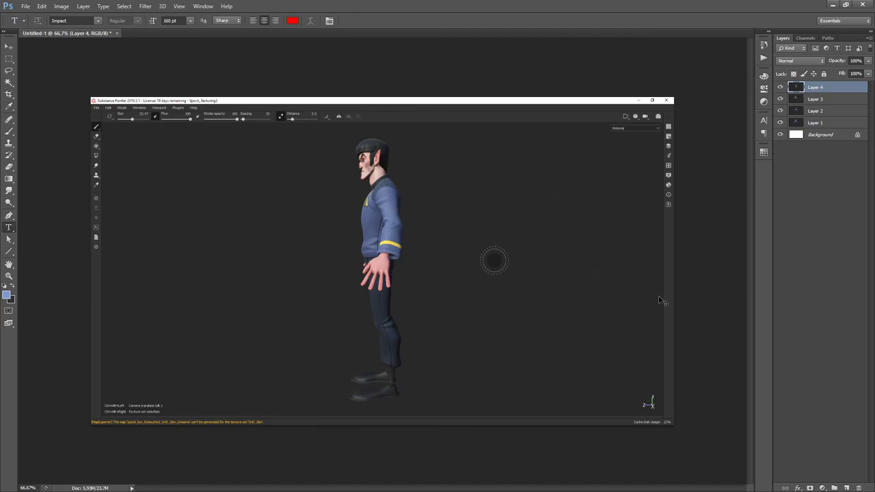
pyautogui.hotkey('ctrl', 'v')
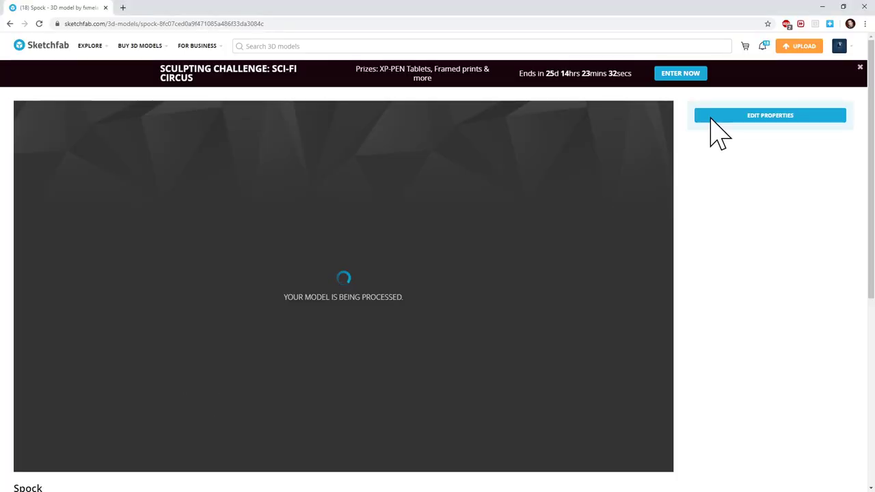
# Step: Marquee-select a rectangle around the character on the topmost back-view layer in Photoshop and mask the layer to it
pyautogui.click(822, 7)
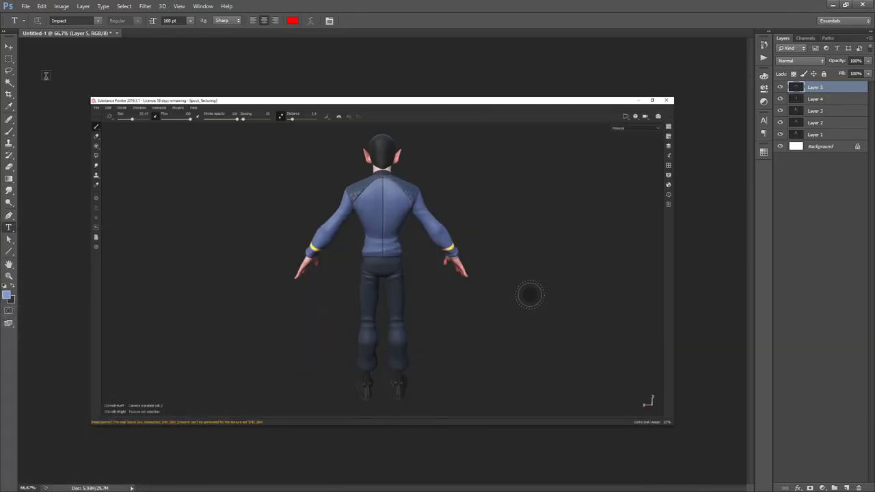
pyautogui.click(9, 71)
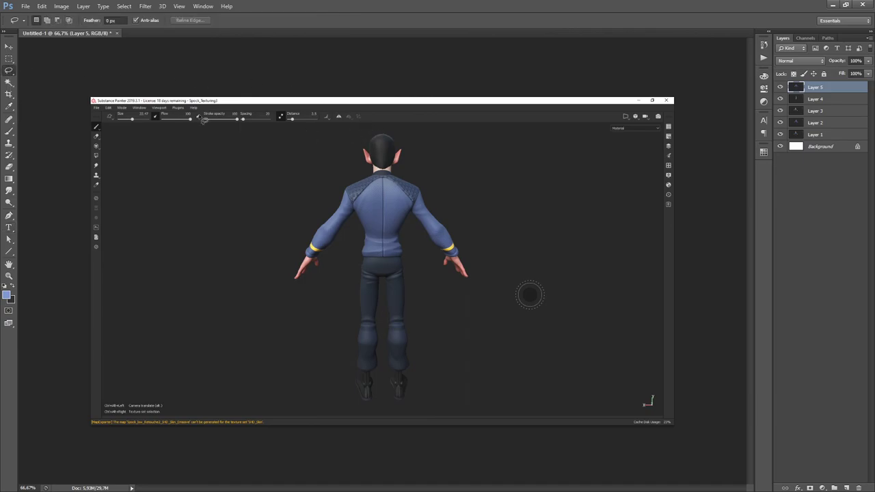
pyautogui.click(9, 58)
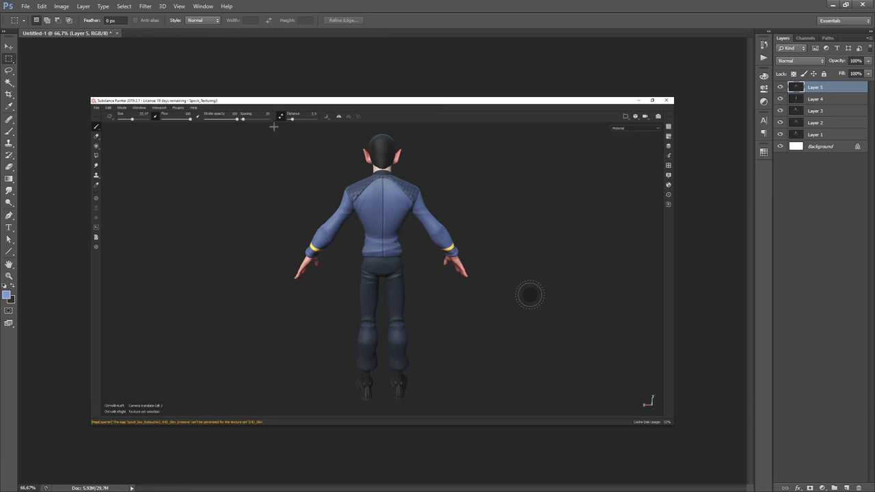
pyautogui.moveTo(275, 126); pyautogui.dragTo(479, 405)
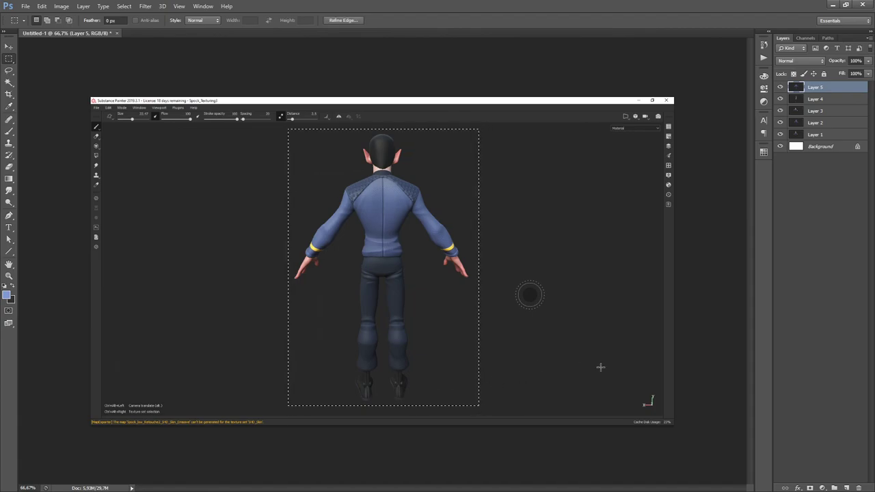
pyautogui.click(810, 487)
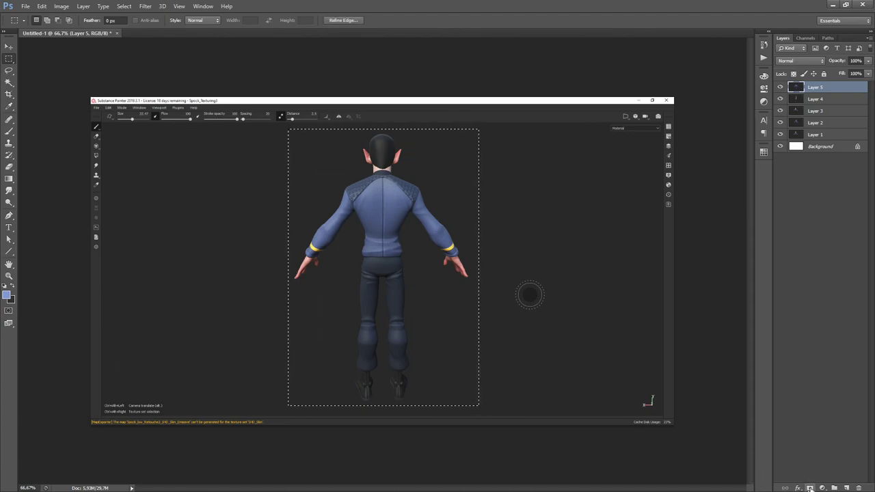
# Step: Hide back-view Layer 5, load its mask as a selection, narrow it to about 53% width around the side profile, and mask Layer 4 with it
pyautogui.click(780, 86)
pyautogui.keyDown('ctrl'); pyautogui.click(818, 88); pyautogui.keyUp('ctrl')
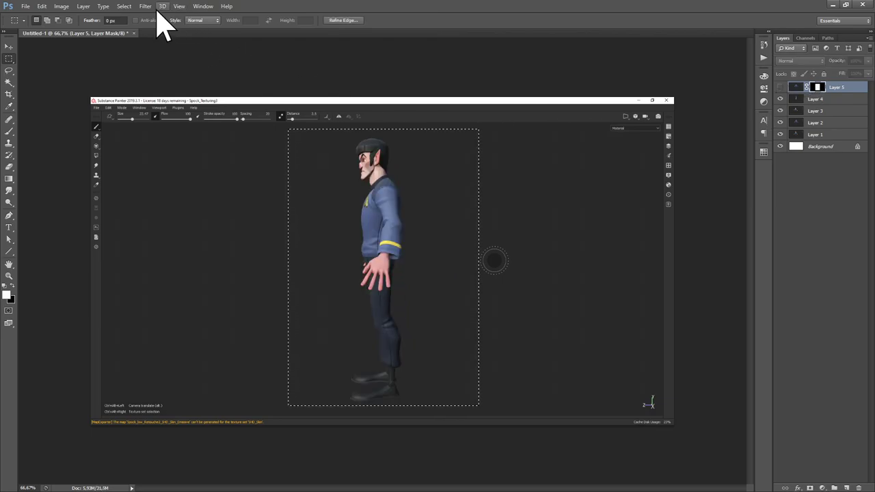
pyautogui.click(125, 7)
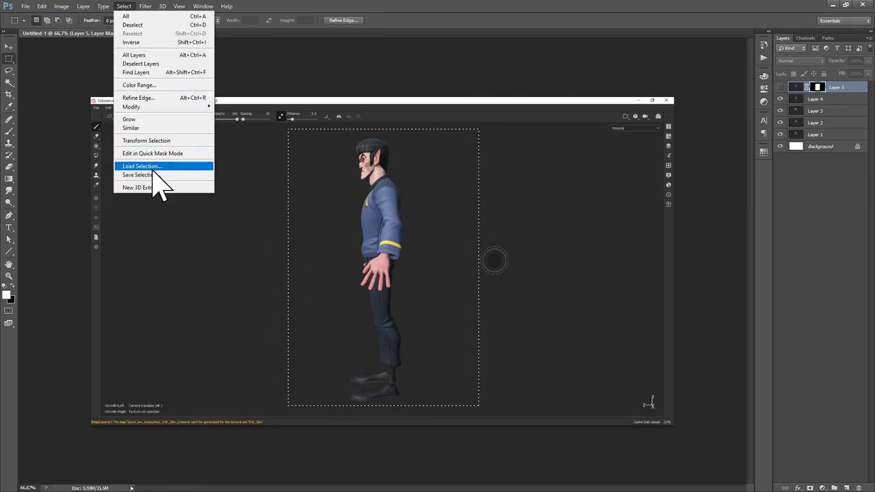
pyautogui.click(153, 140)
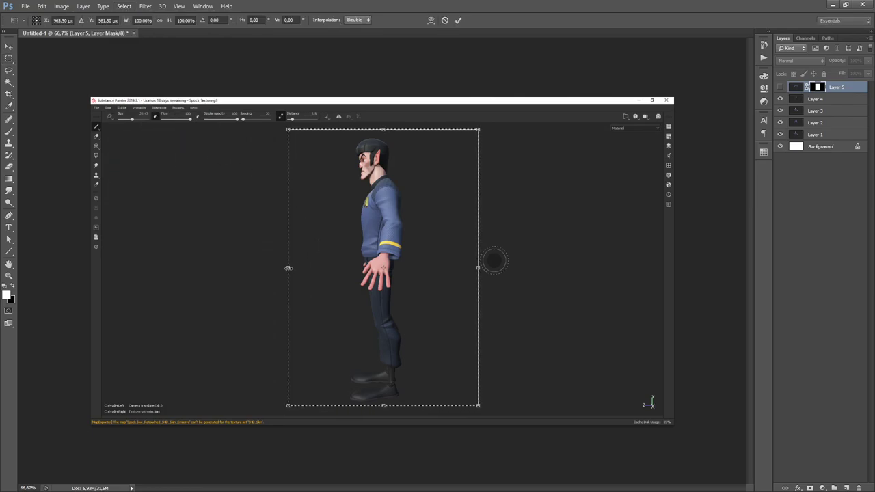
pyautogui.keyDown('alt'); pyautogui.moveTo(288, 268); pyautogui.dragTo(333, 268); pyautogui.keyUp('alt')
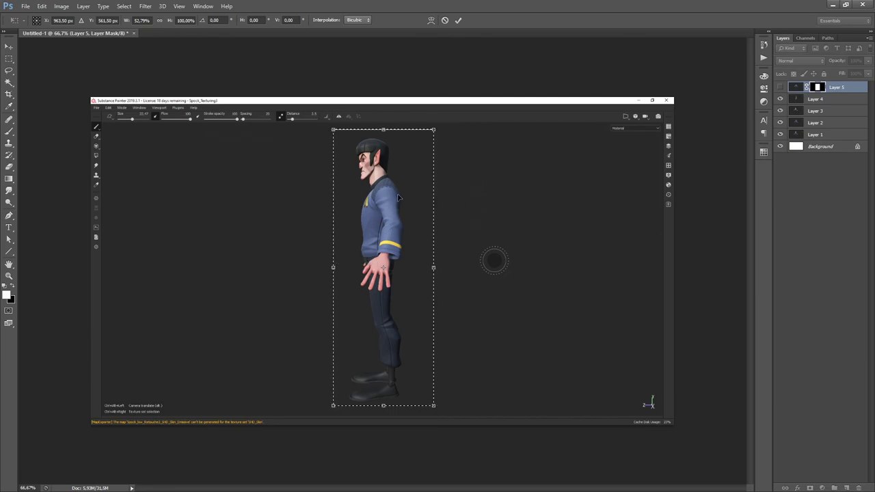
pyautogui.moveTo(398, 197)
pyautogui.mouseDown()
pyautogui.moveTo(394, 179)
pyautogui.moveTo(388, 207)
pyautogui.mouseUp()
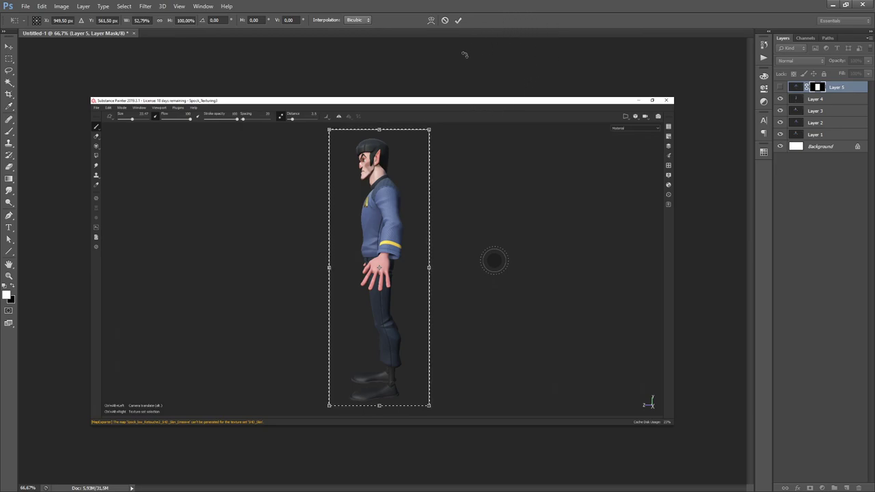
pyautogui.press('Return')
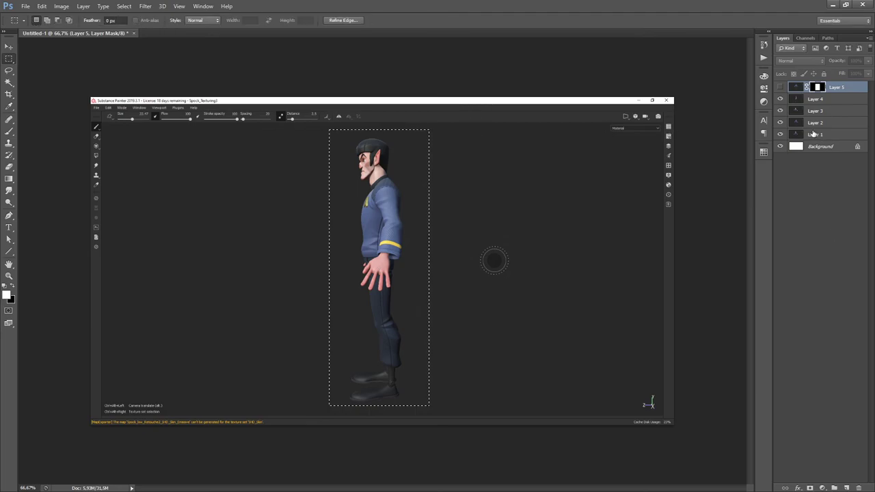
pyautogui.click(828, 100)
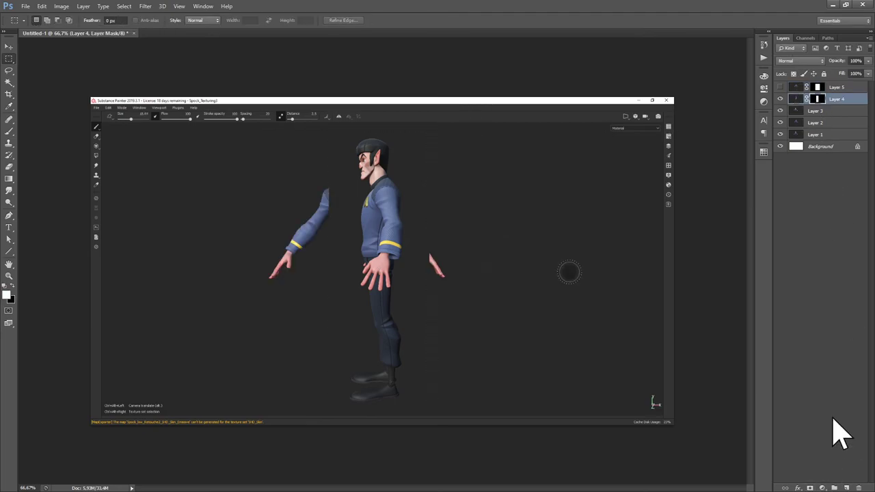
# Step: Hide Layer 4 and mask front-view Layer 3 using Layer 5's mask selection, shifted over the character and extended slightly below his feet
pyautogui.click(780, 99)
pyautogui.click(826, 113)
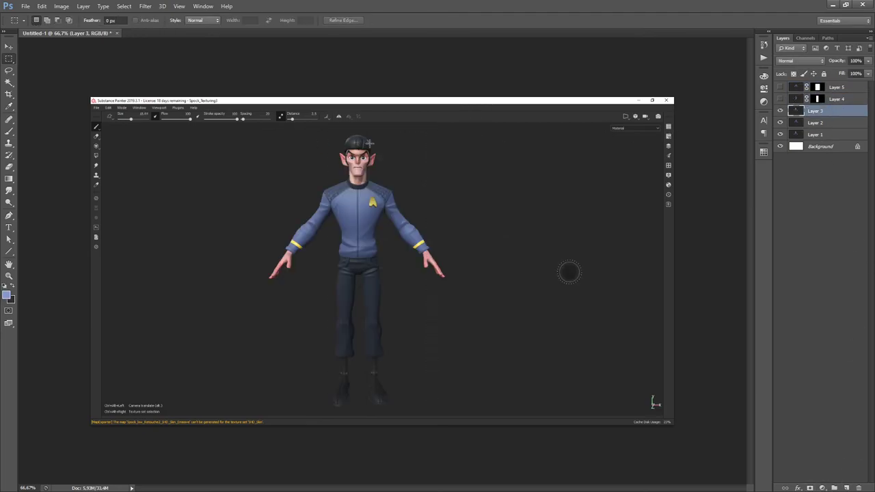
pyautogui.keyDown('ctrl'); pyautogui.click(819, 89); pyautogui.keyUp('ctrl')
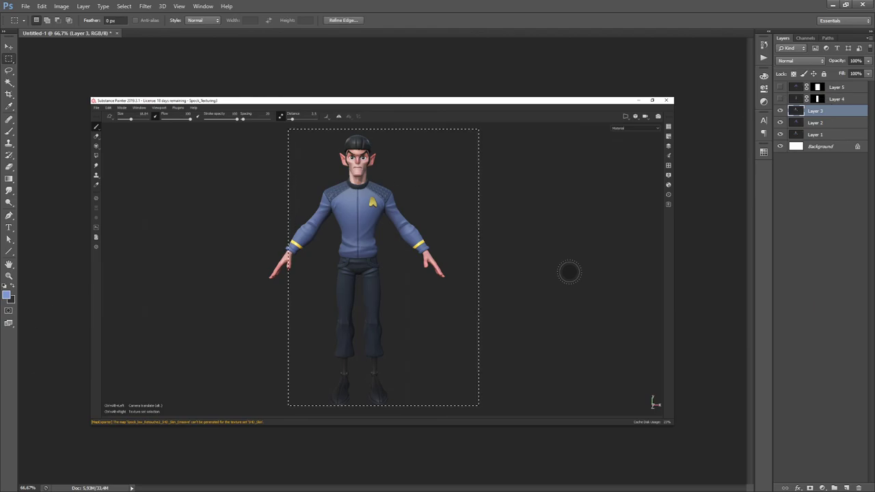
pyautogui.moveTo(363, 297); pyautogui.dragTo(334, 292)
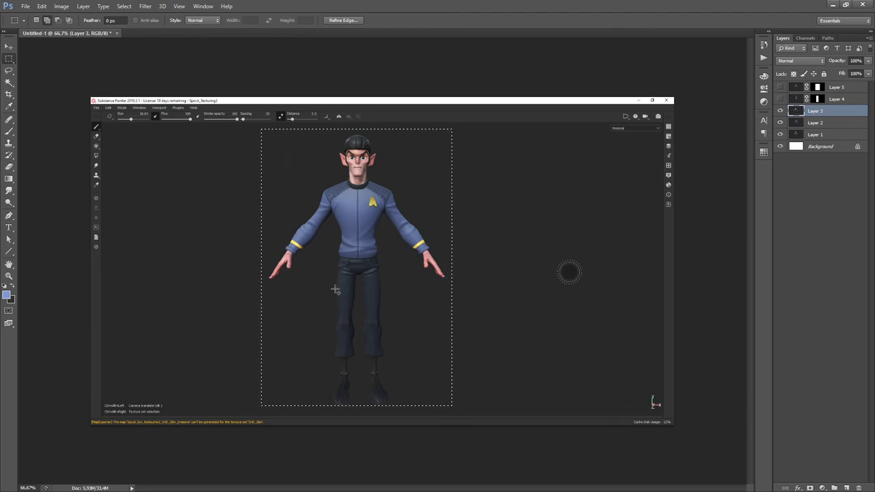
pyautogui.click(124, 6)
pyautogui.click(146, 140)
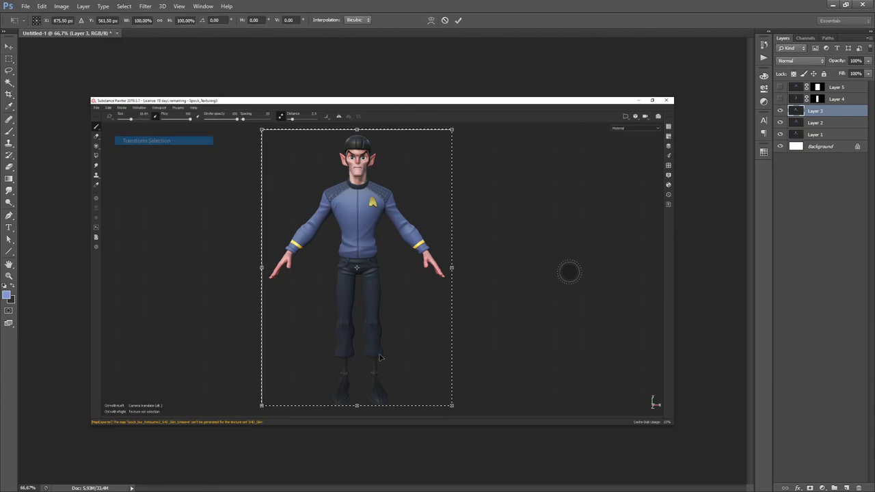
pyautogui.moveTo(357, 406); pyautogui.dragTo(357, 412)
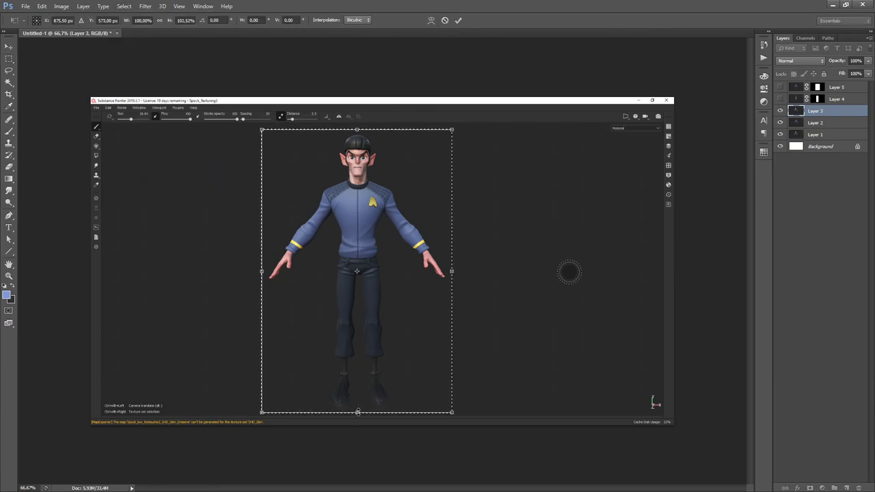
pyautogui.press('Return')
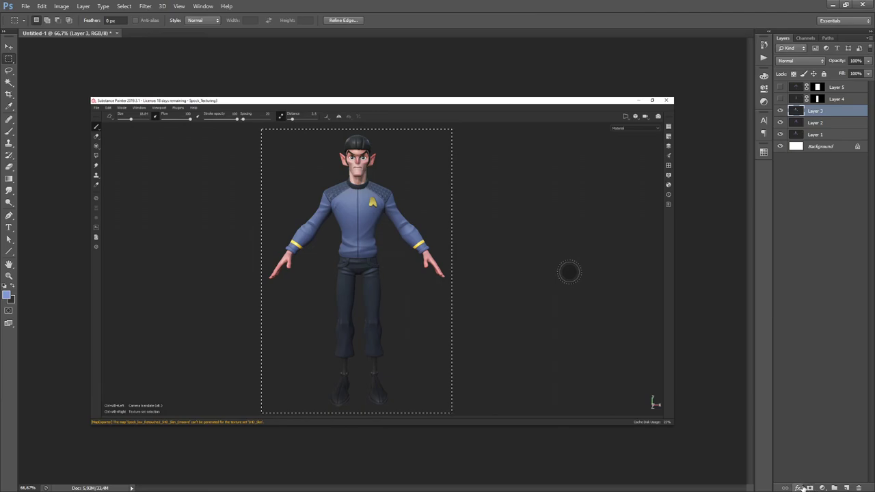
pyautogui.click(809, 487)
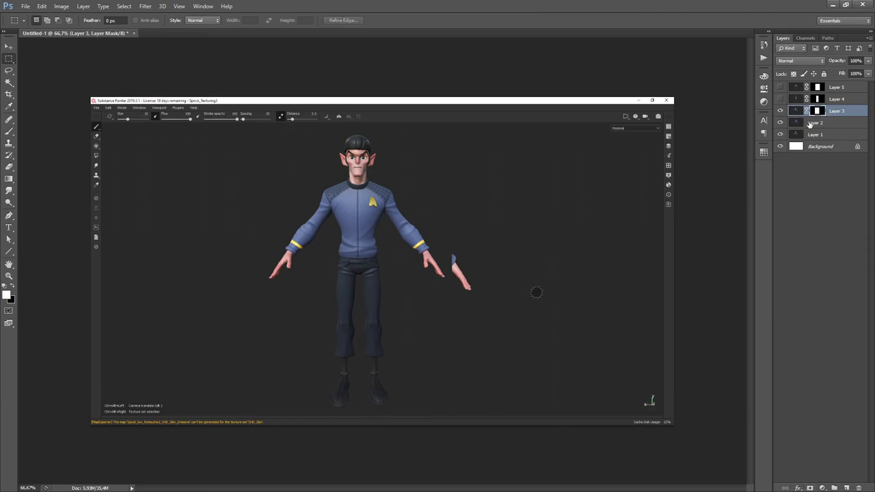
# Step: Hide Layer 3 and marquee-select a rectangle around the whole character on the angled back-view Layer 2
pyautogui.click(780, 110)
pyautogui.click(820, 123)
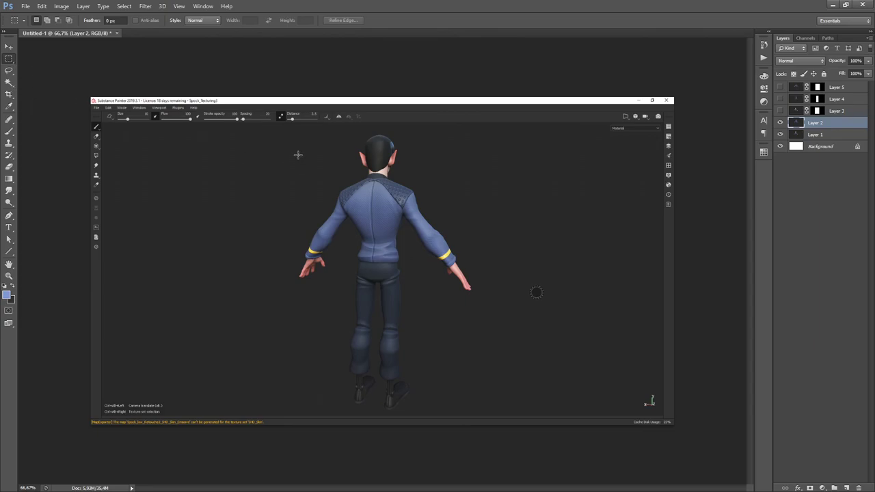
pyautogui.moveTo(293, 128); pyautogui.dragTo(480, 414)
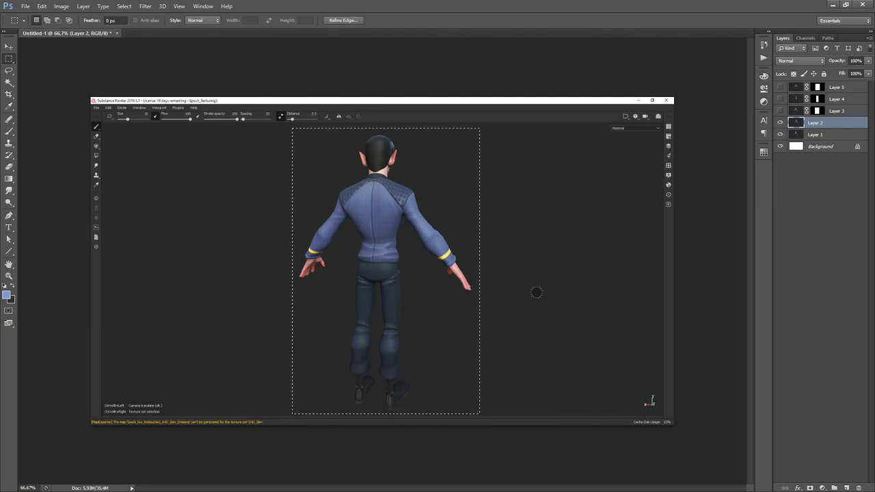
# Step: Check the Spock model's processing page on Sketchfab, return to Photoshop, and clear the rectangular selection
pyautogui.hotkey('ctrl', 'd')
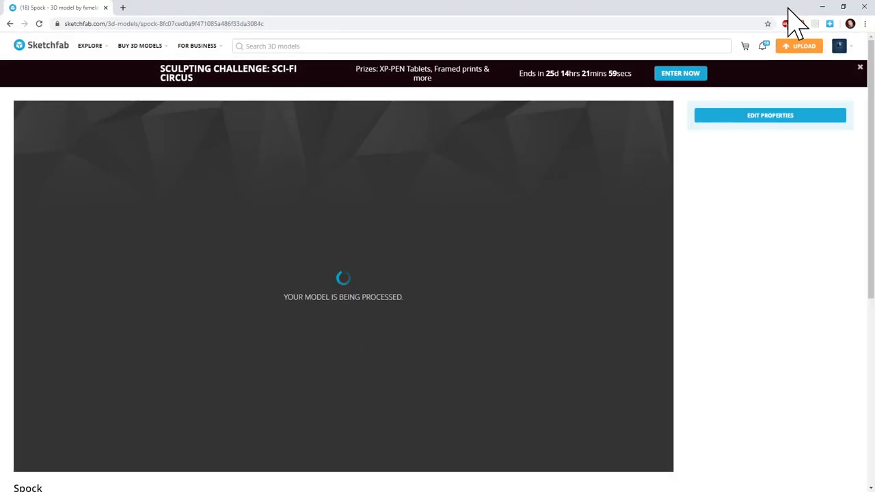
pyautogui.click(824, 7)
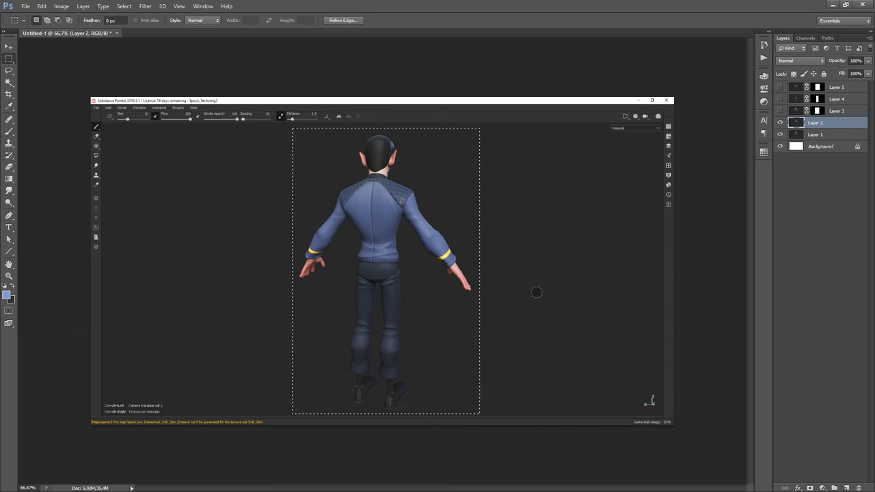
pyautogui.hotkey('ctrl', 'd')
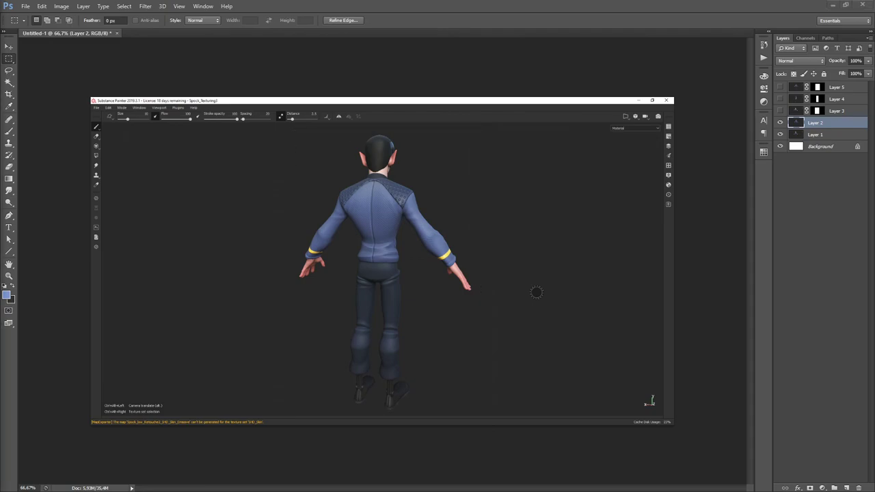